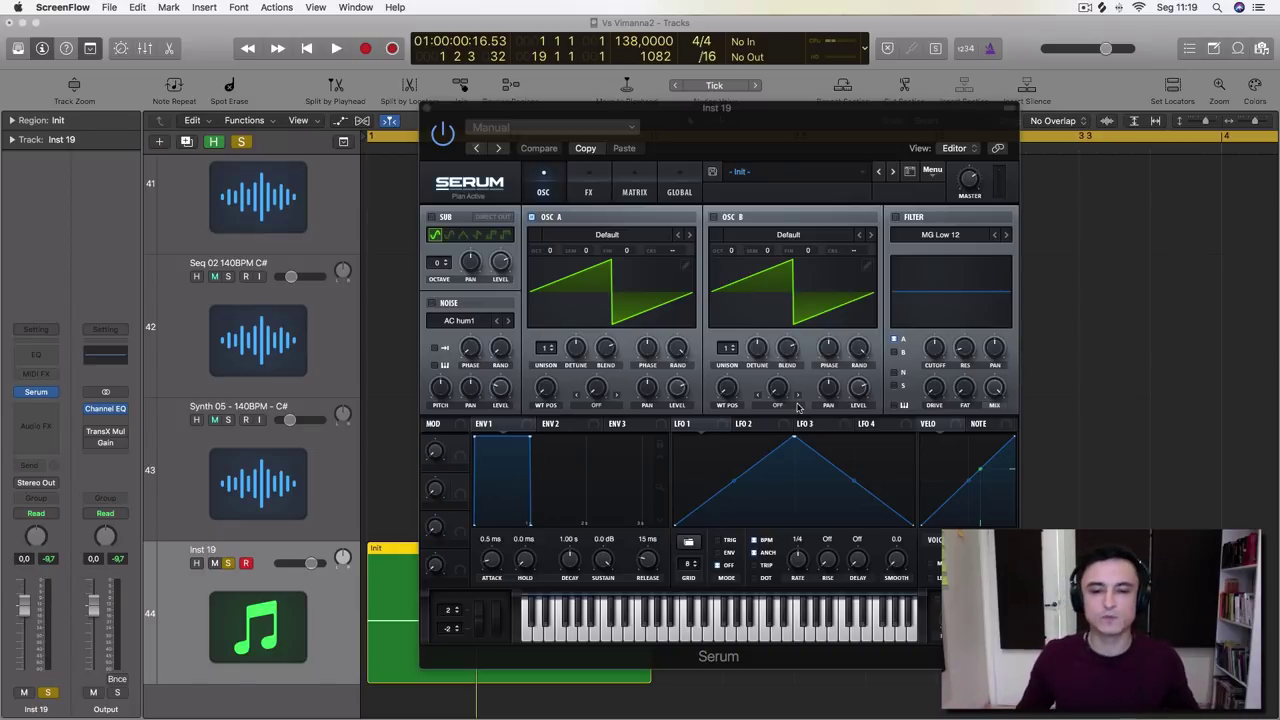
Set the Inst 19 channel volume to about 0.9 dB and reposition the Serum window
left_click(703, 424)
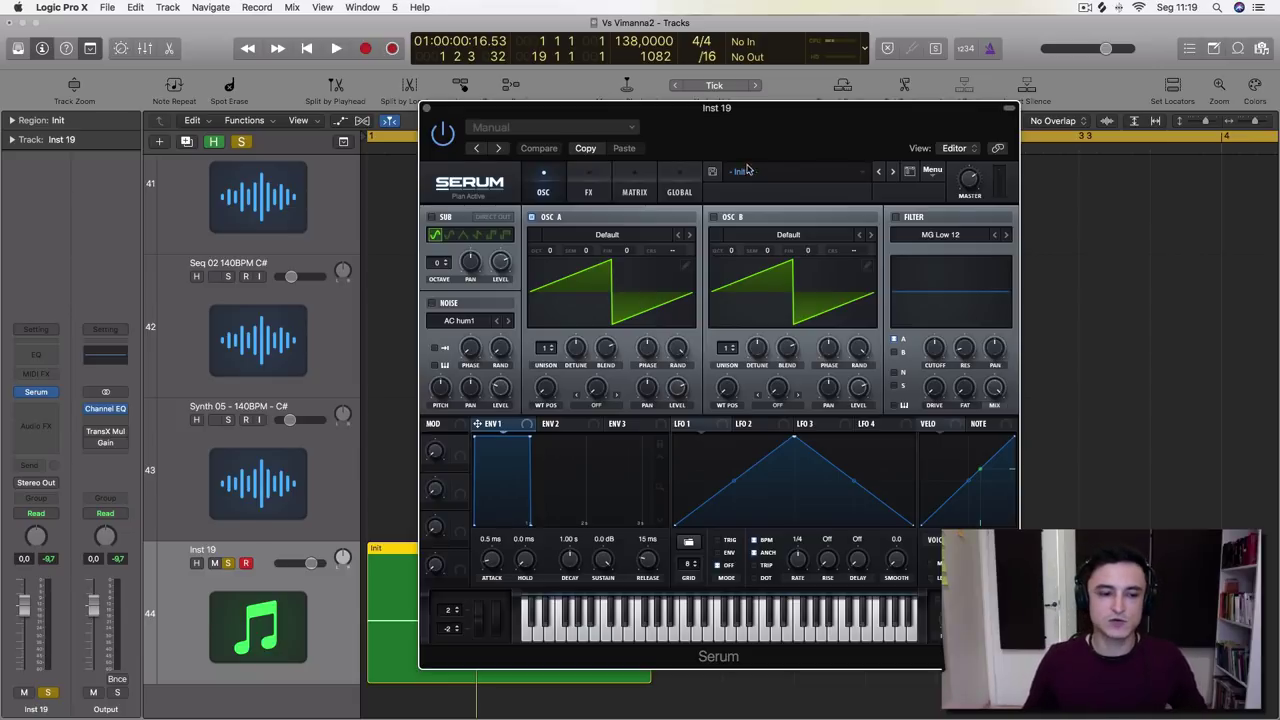
left_click_drag(24, 610, 24, 603)
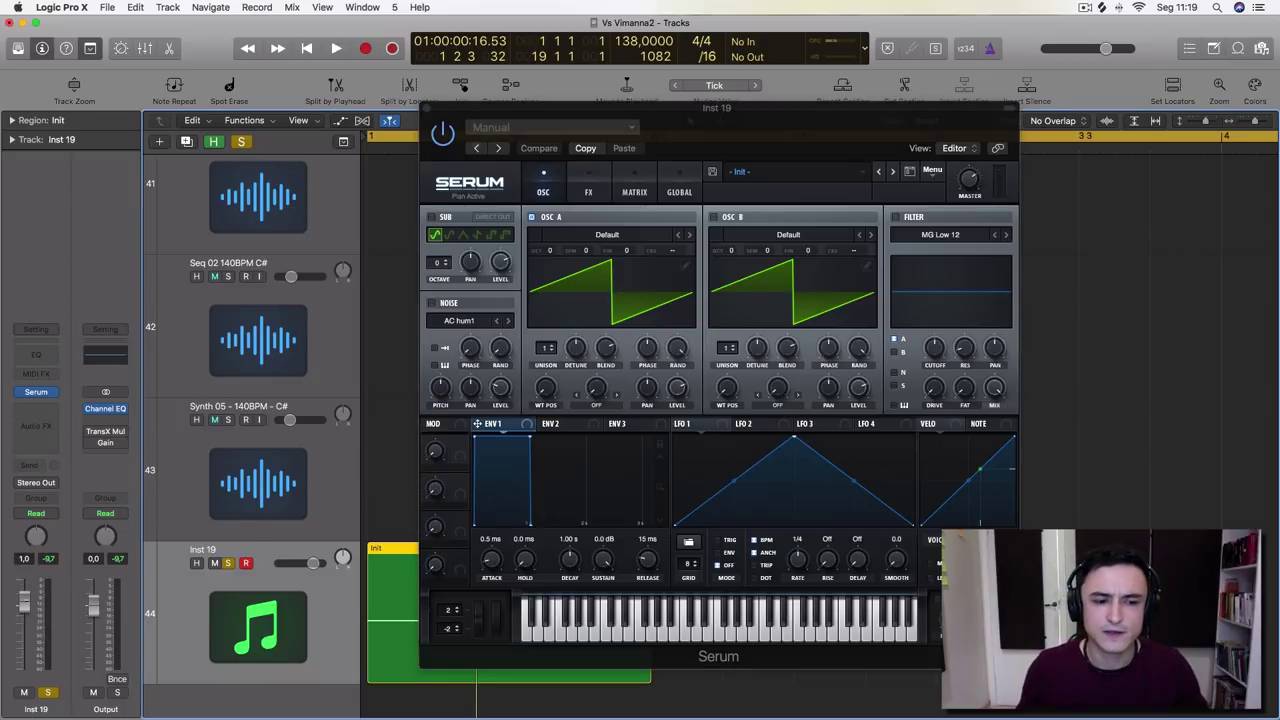
mouse_move(772, 127)
left_mouse_down()
mouse_move(792, 53)
mouse_move(728, 73)
mouse_move(724, 133)
mouse_move(785, 111)
left_mouse_up()
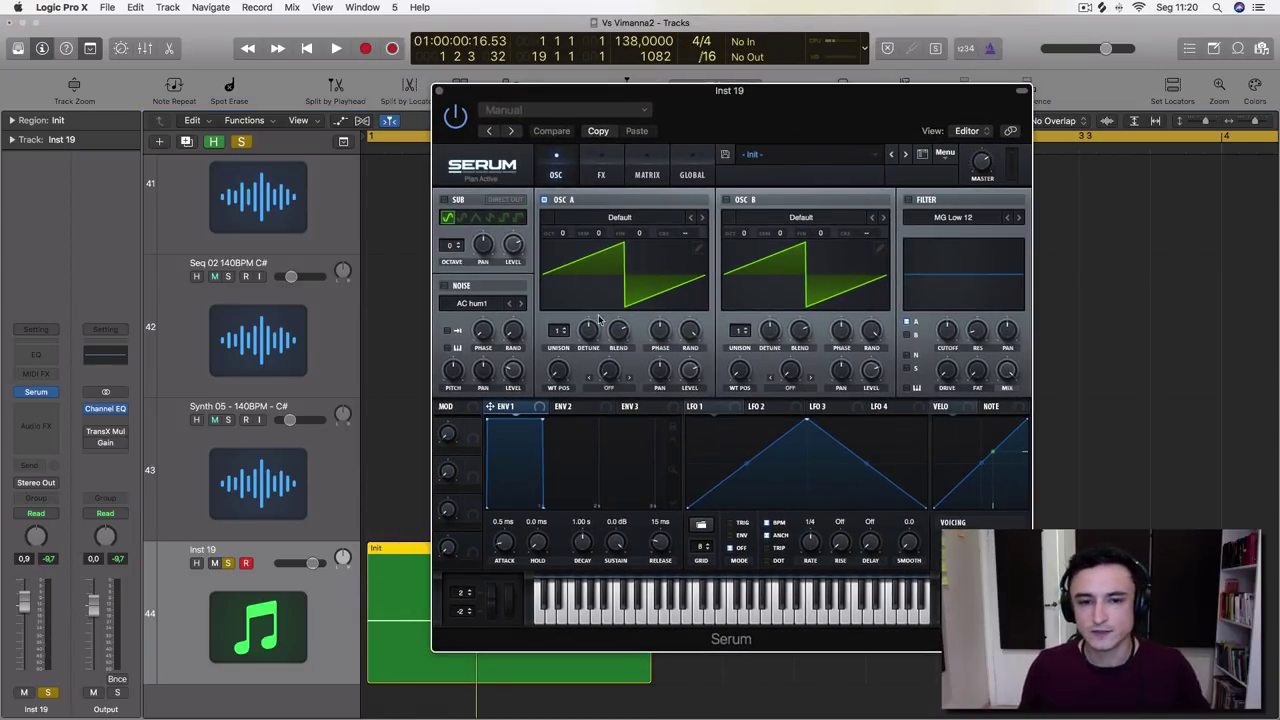
Switch Serum's oscillator B on and back off, leaving only oscillator A active
left_click(725, 200)
left_click(725, 200)
left_click(725, 200)
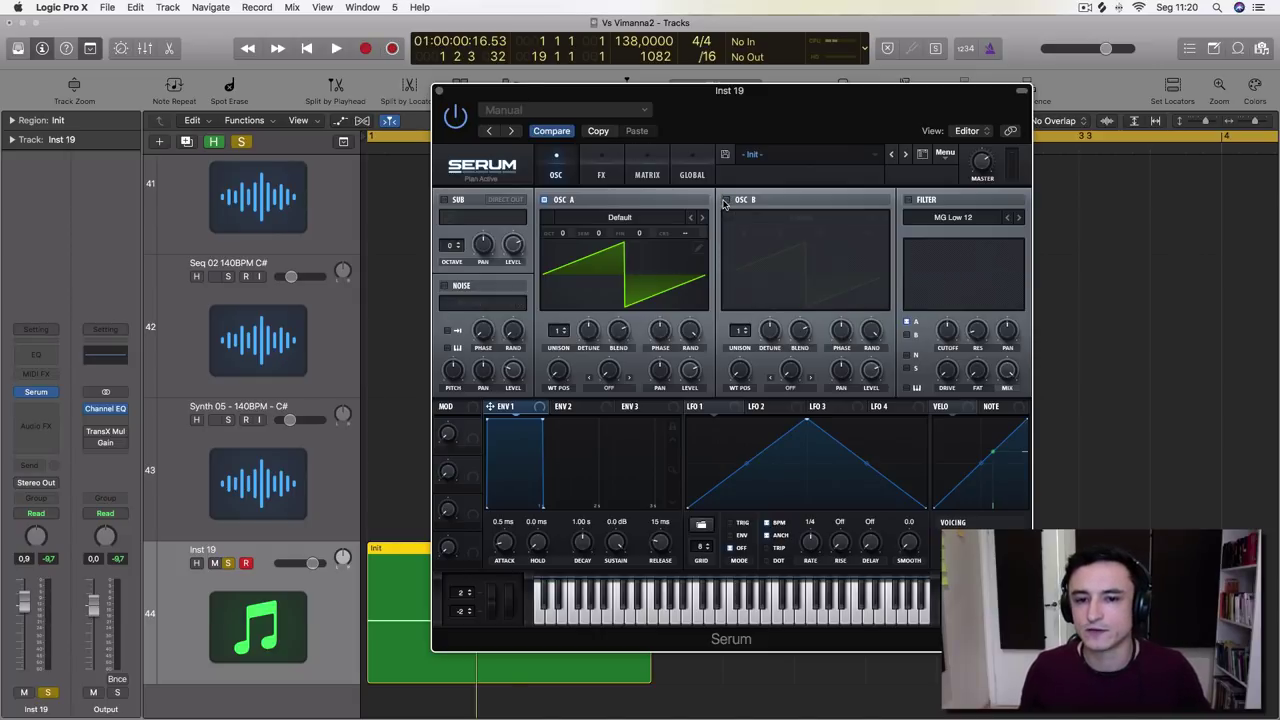
left_click(725, 200)
left_click(725, 200)
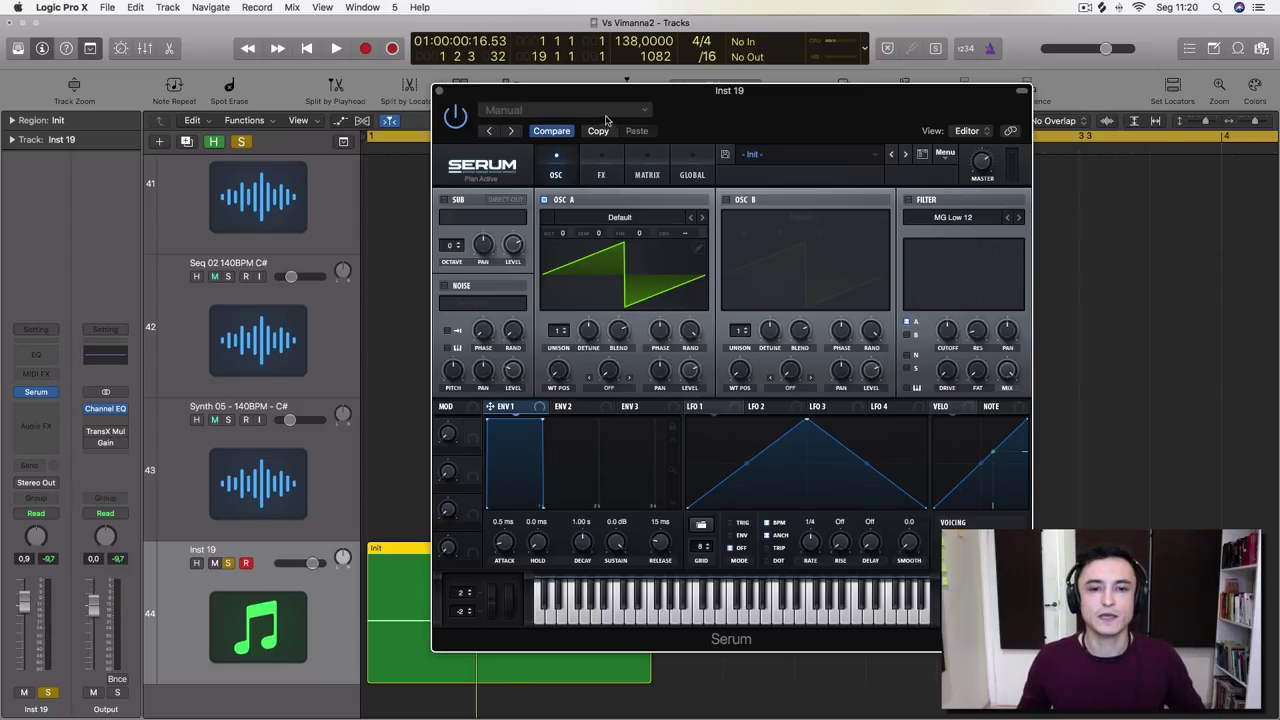
Lower oscillator A's octave to -1 and compare the sound in playback before and after the change
left_click_drag(603, 96, 558, 77)
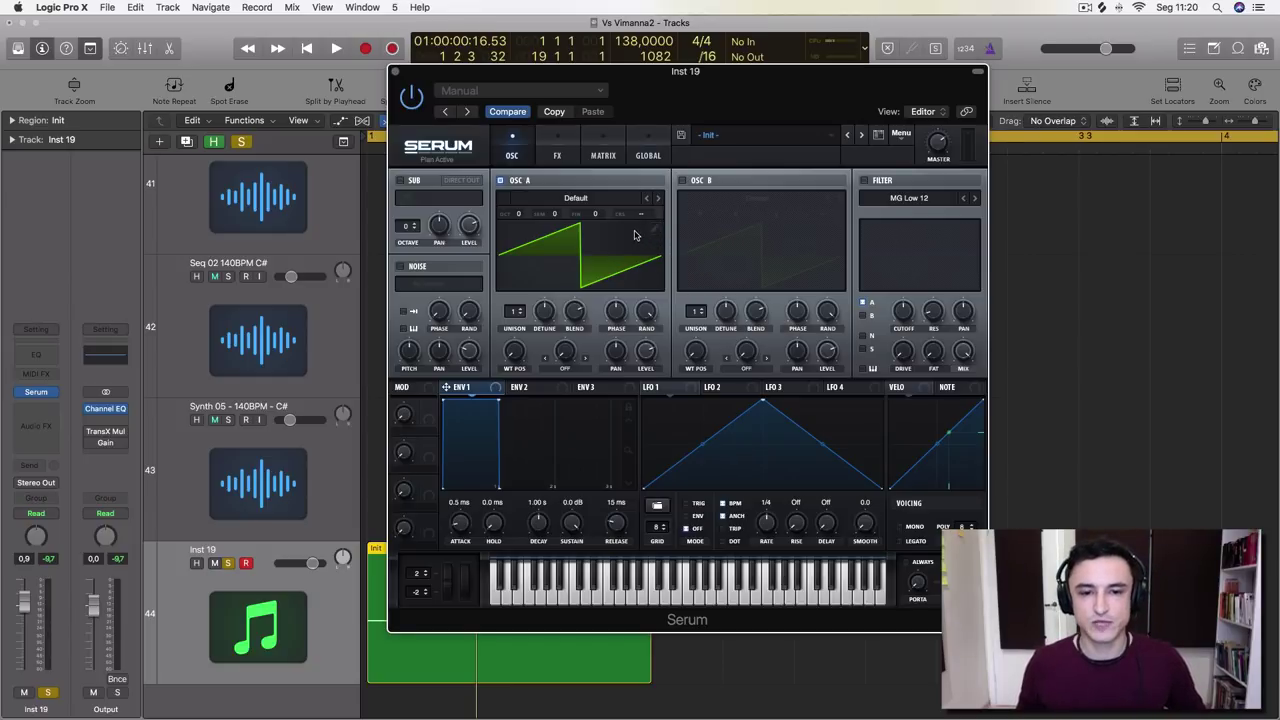
key("space")
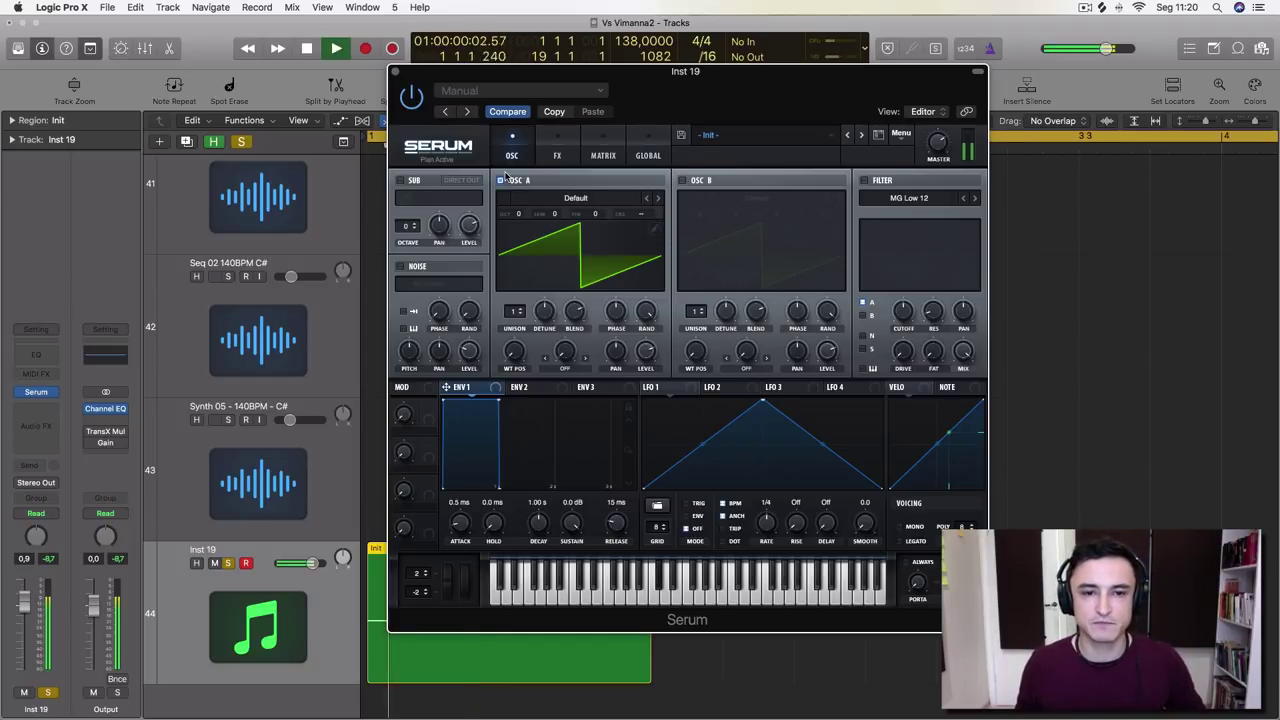
key("space")
left_click_drag(518, 214, 530, 240)
key("space")
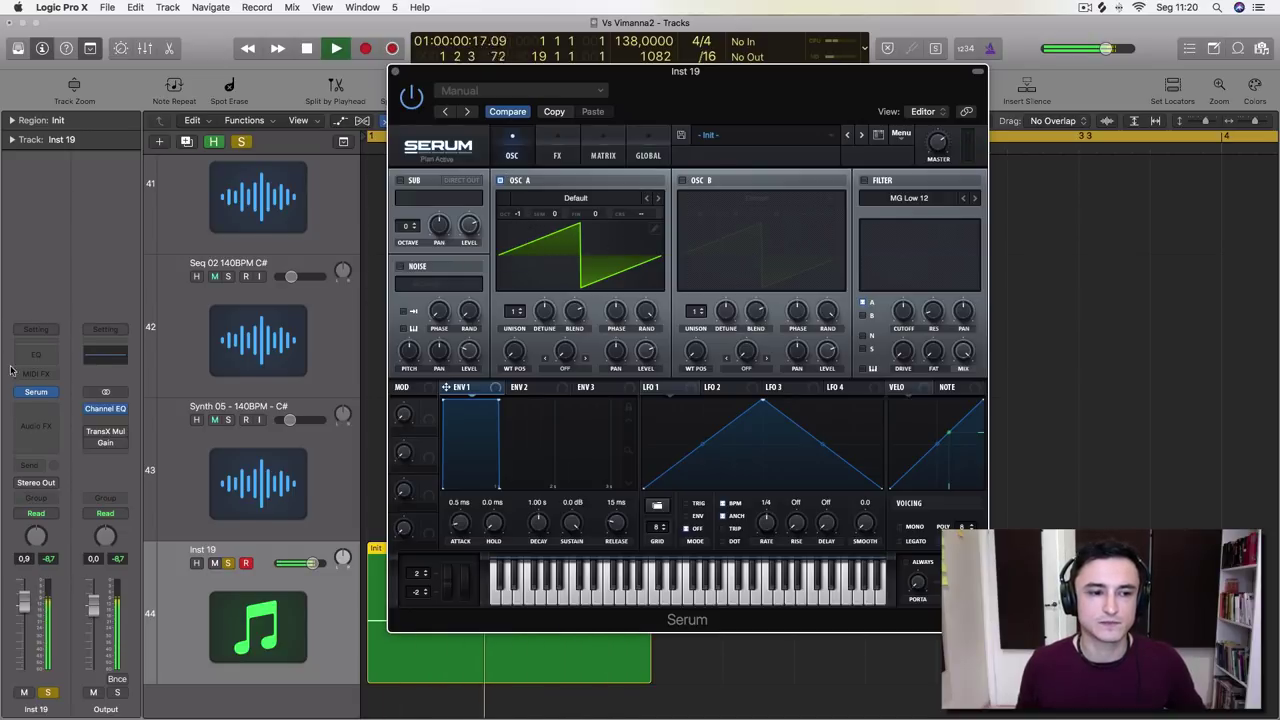
key("space")
Insert a Channel EQ on the Inst 19 channel, play the region to view its spectrum, and close the EQ window
left_click(49, 363)
left_click(49, 363)
key("space")
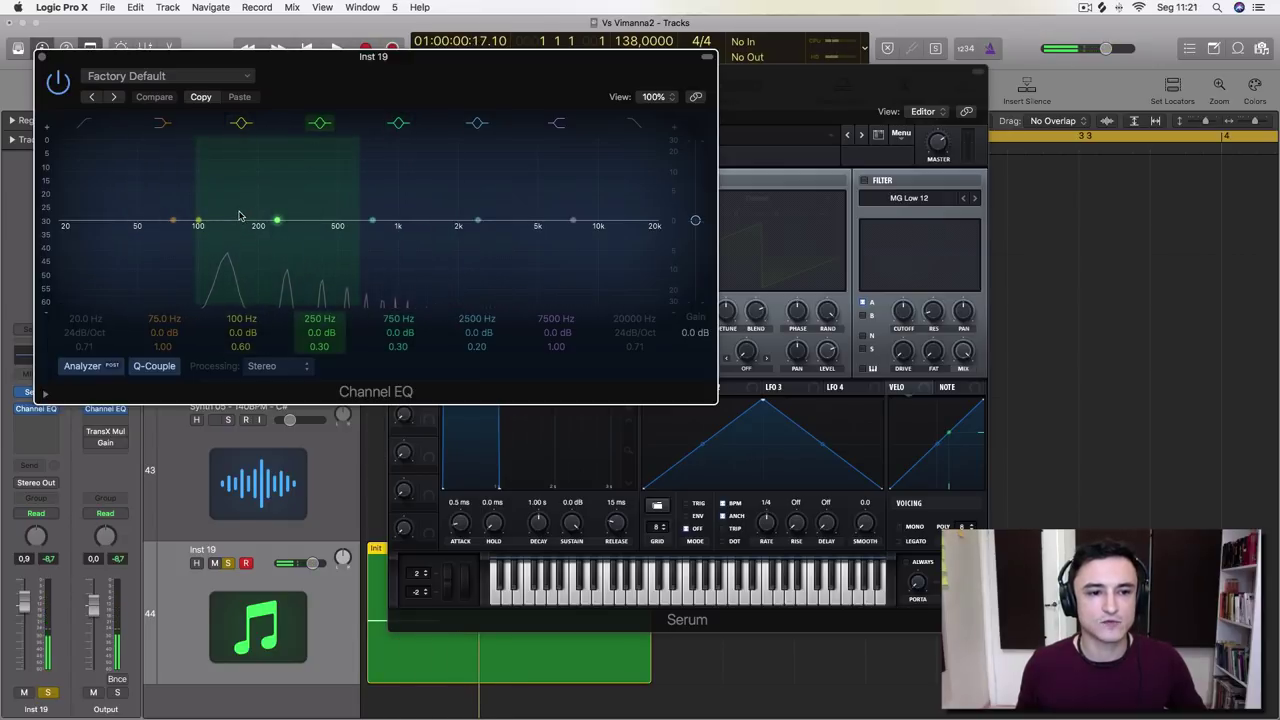
key("space")
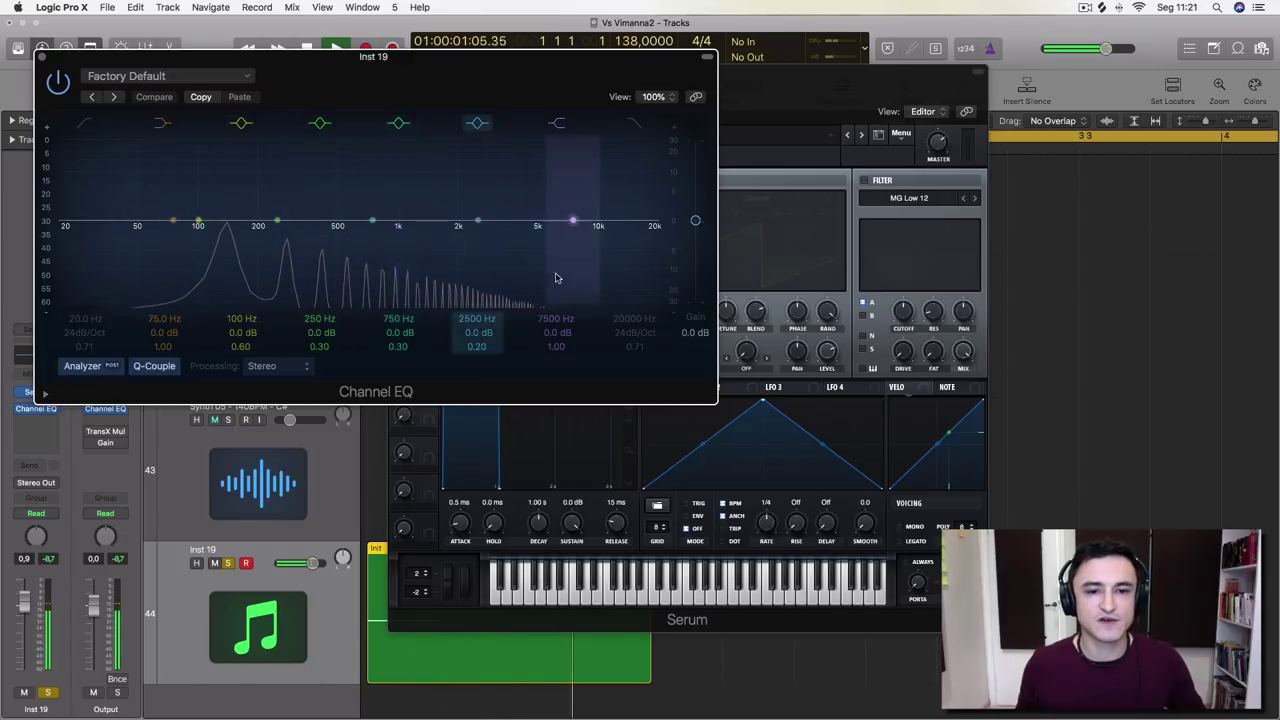
left_click(41, 57)
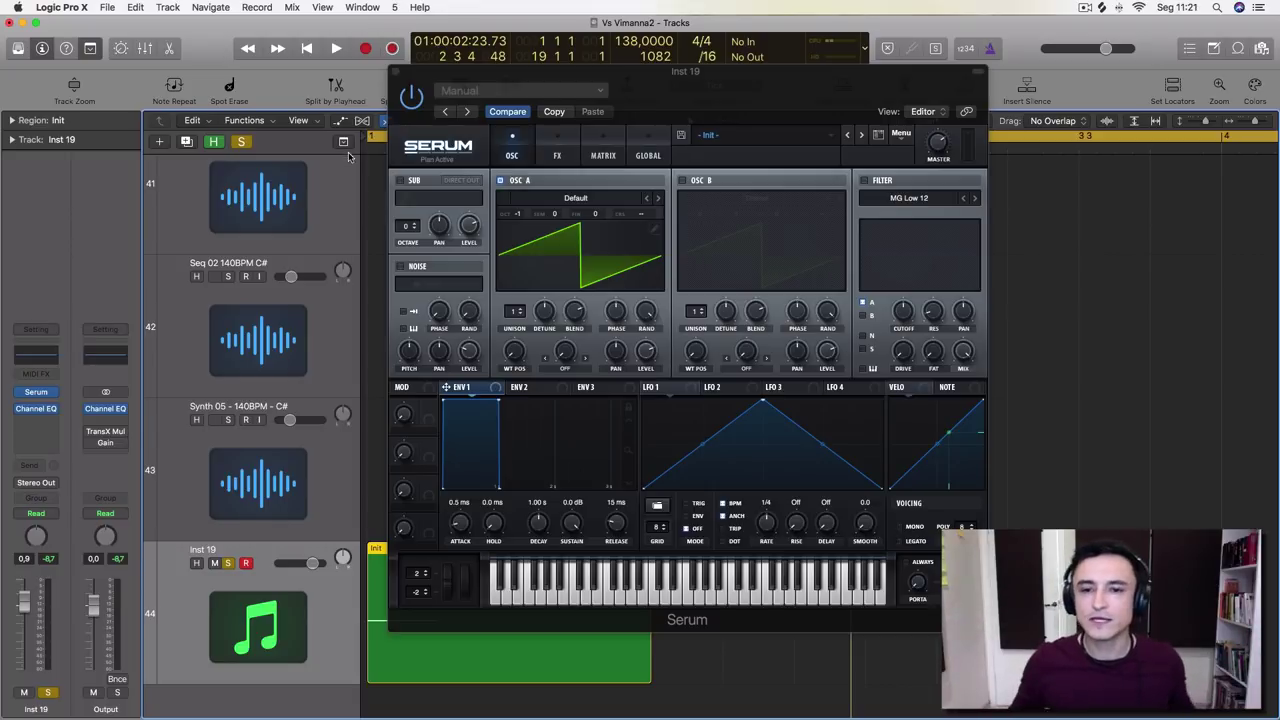
Enable Serum's MG Low 12 filter, comparing playback with the filter on and off
left_click(865, 182)
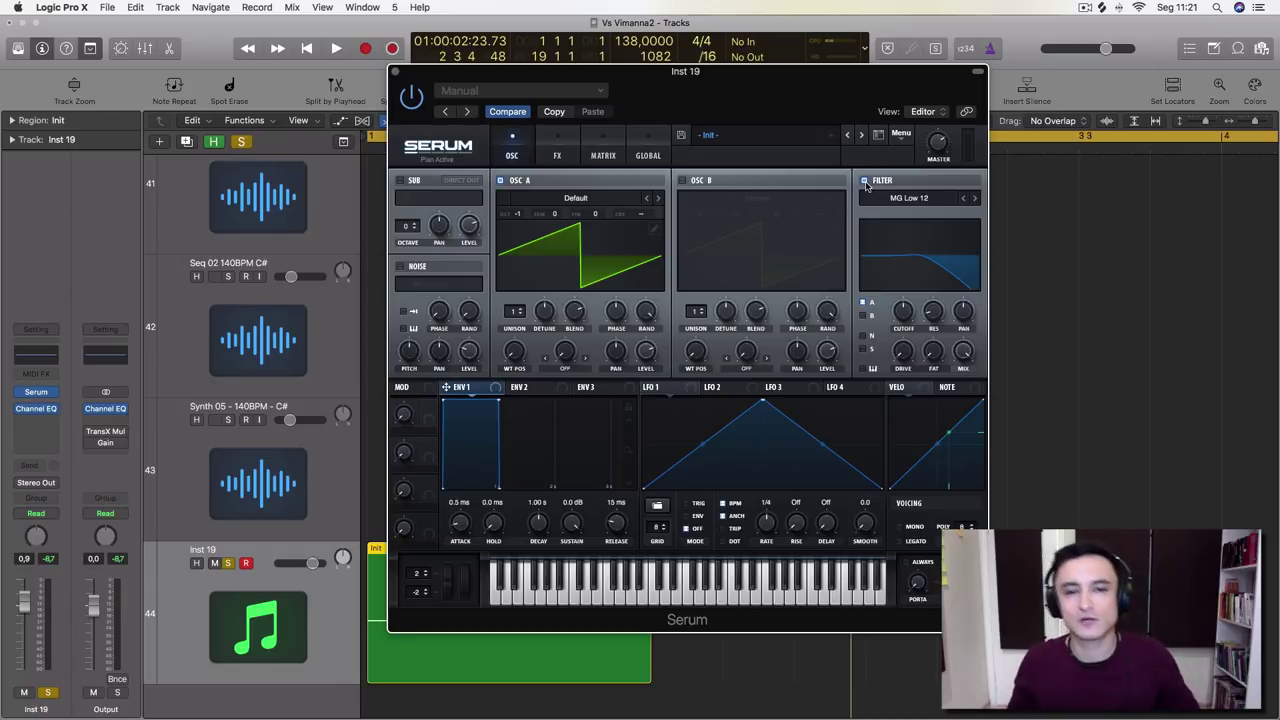
key("space")
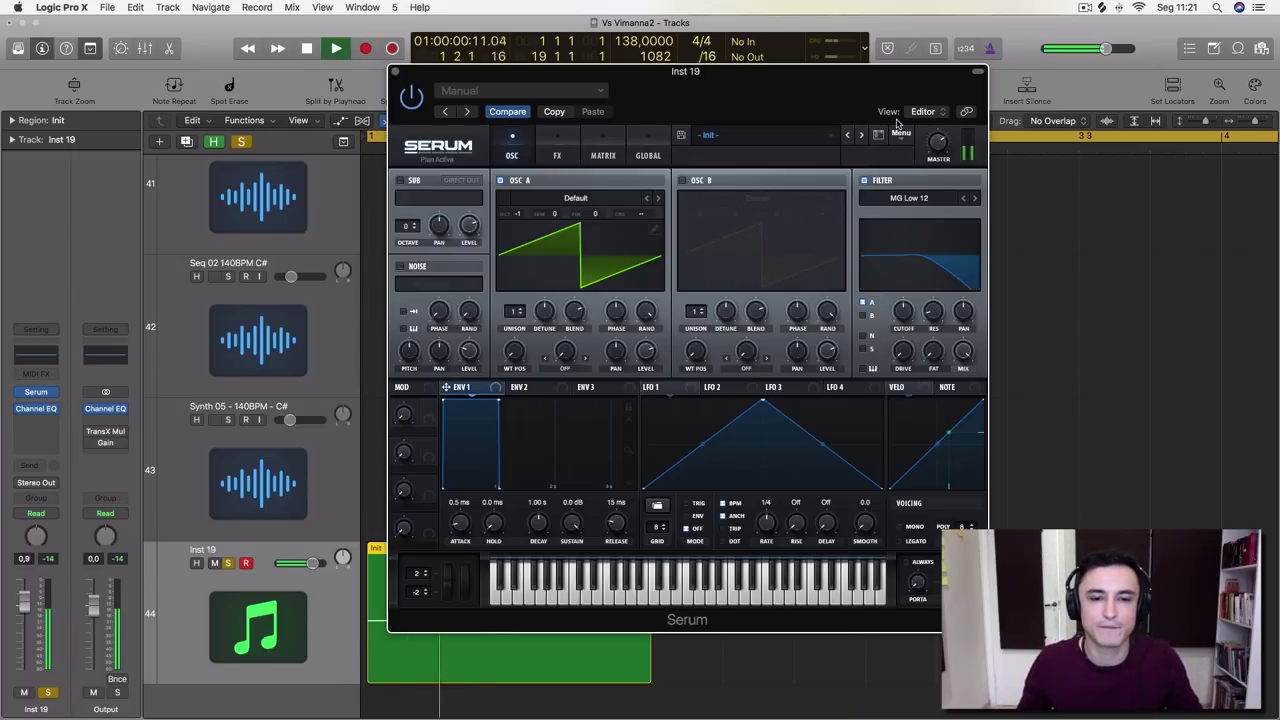
key("space")
left_click(865, 181)
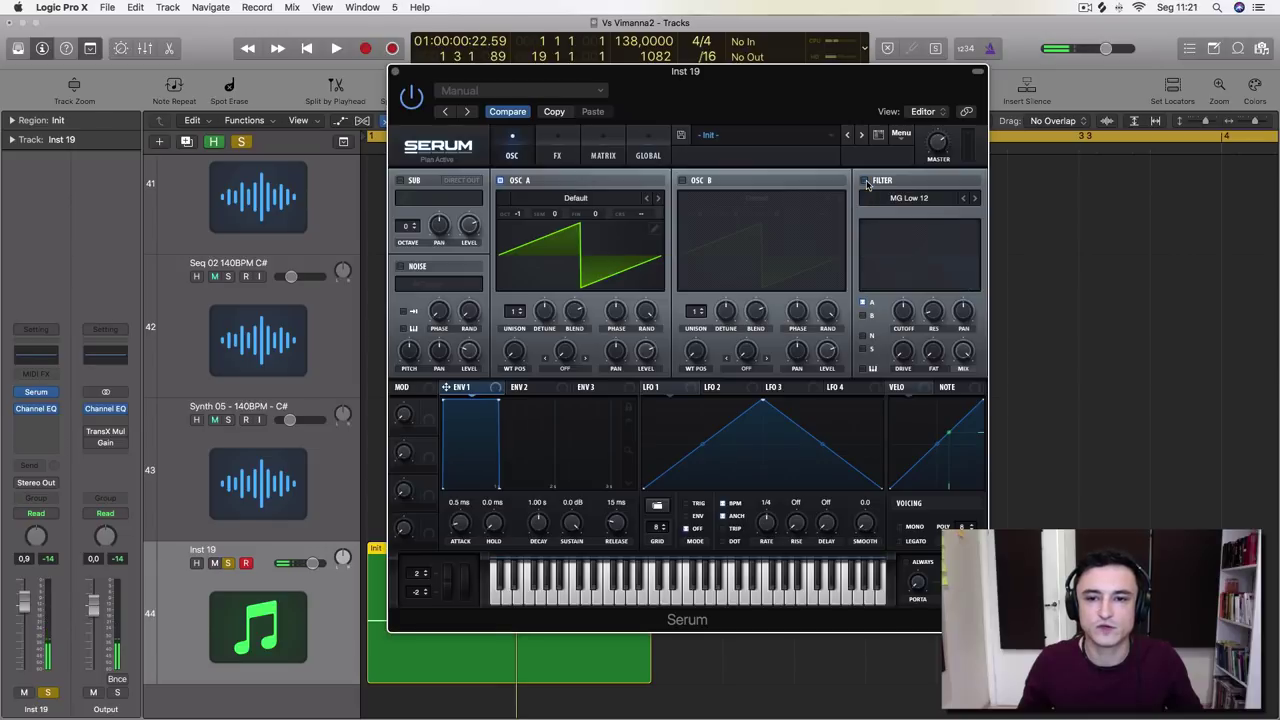
key("space")
key("space")
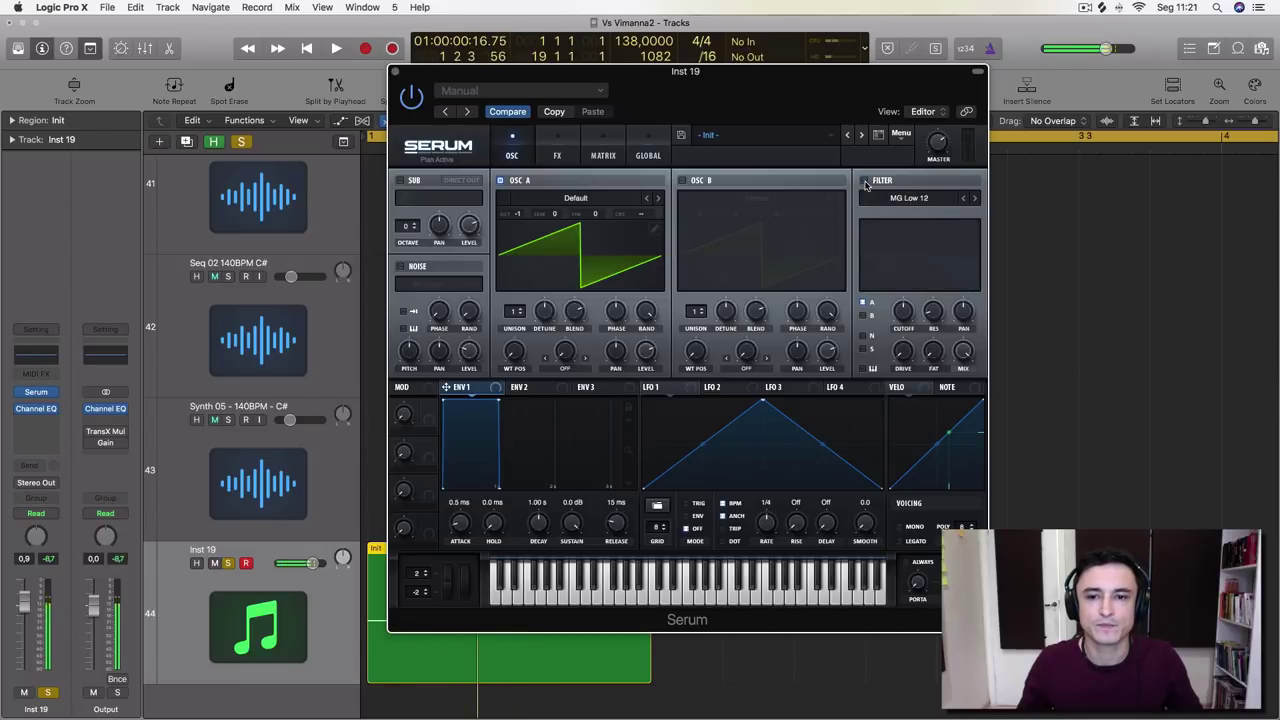
left_click(865, 181)
key("space")
Examine the sound's spectrum in the Channel EQ with Serum's filter off and on, with both windows side by side
left_click(45, 356)
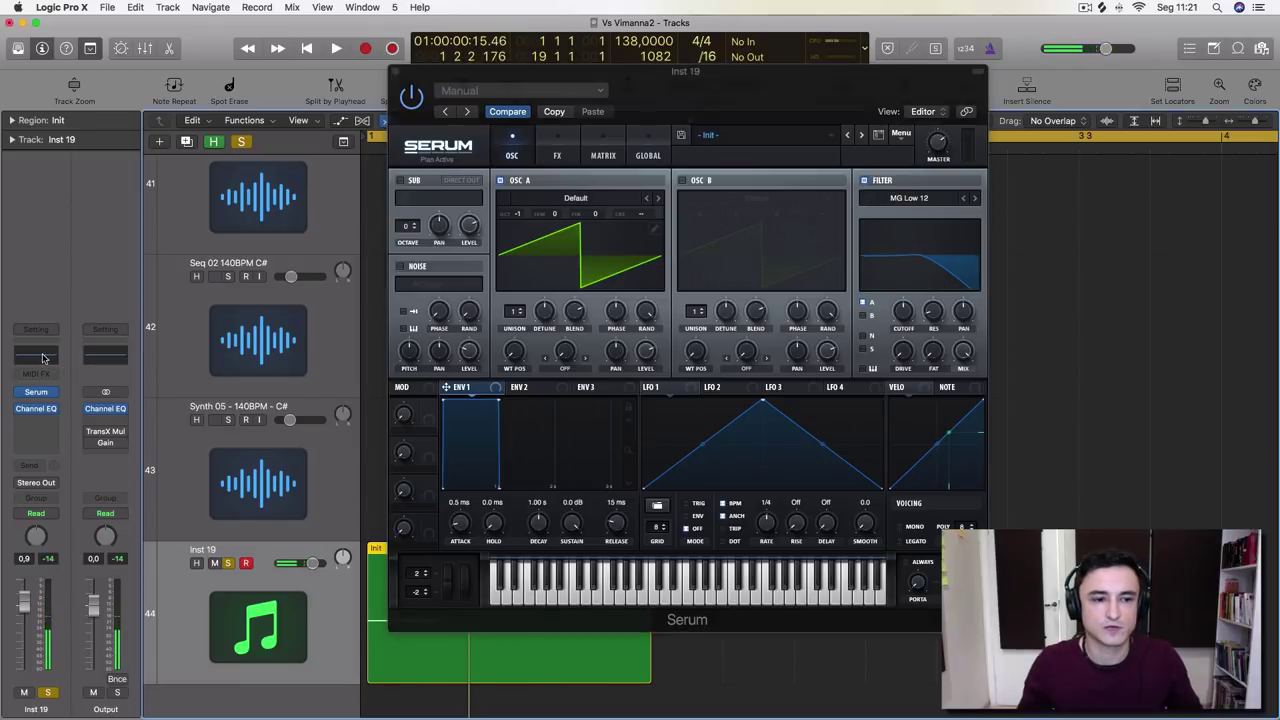
key("space")
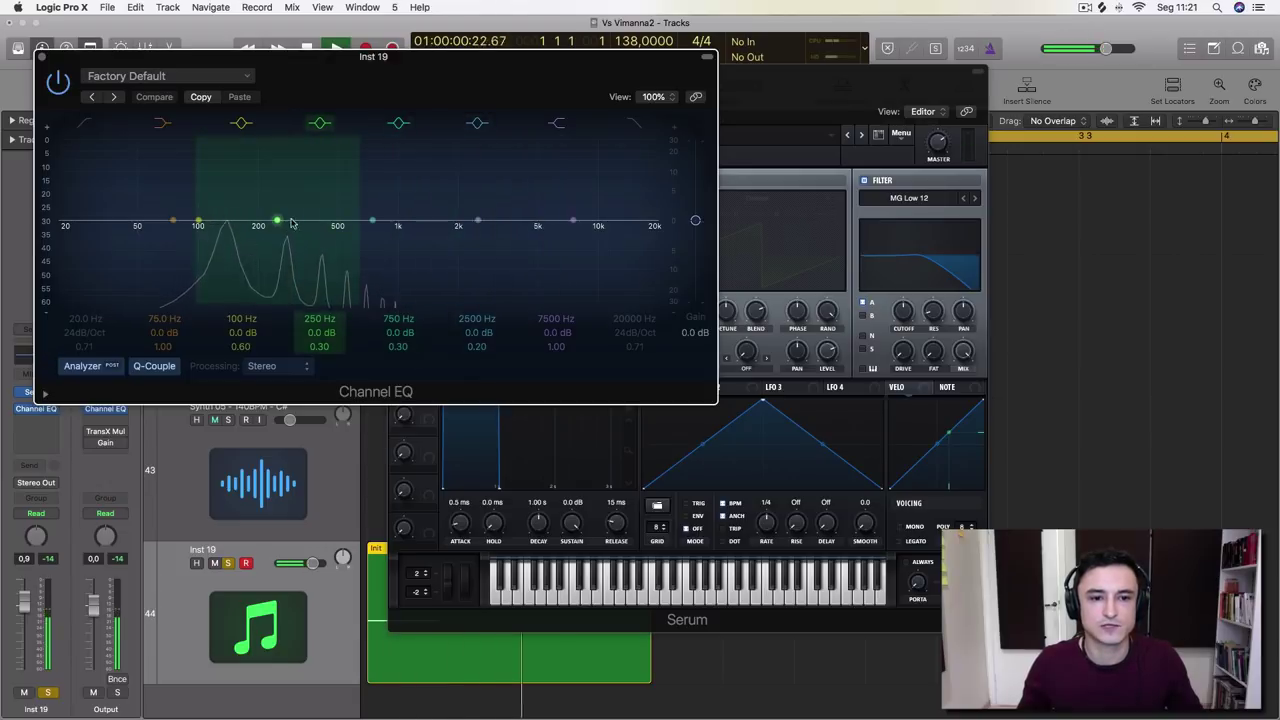
left_click(865, 181)
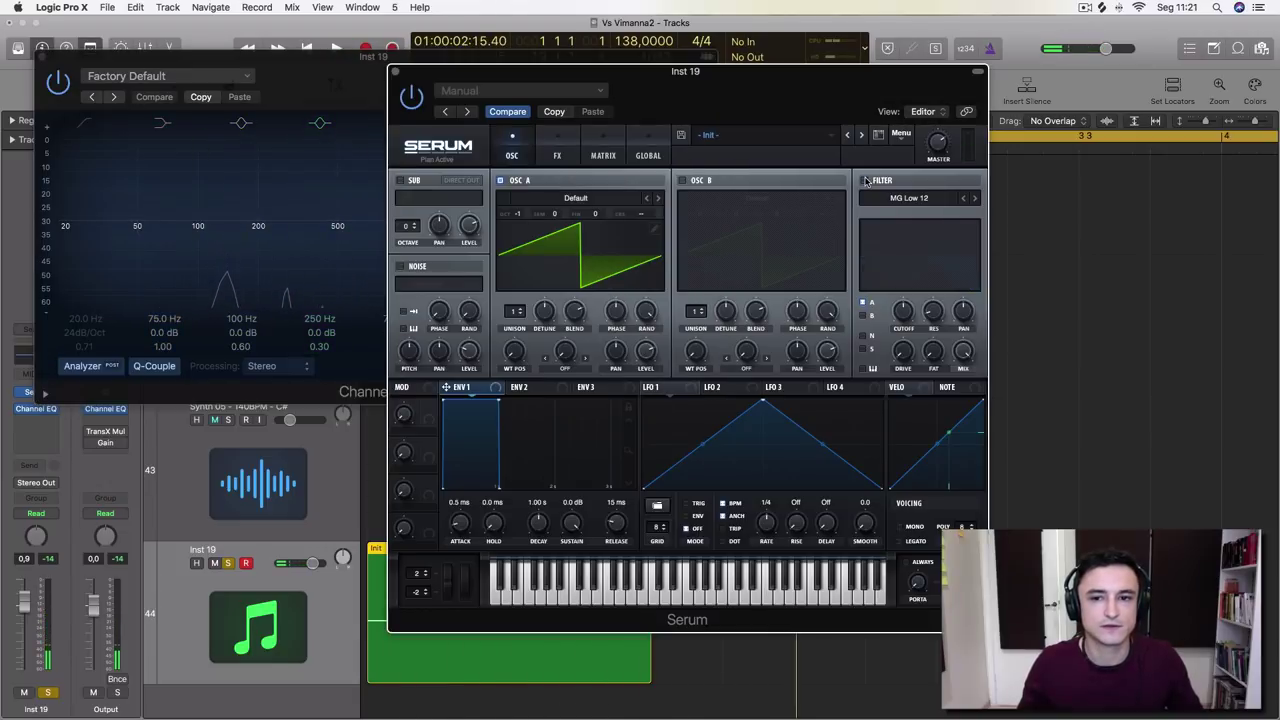
left_click_drag(688, 71, 933, 90)
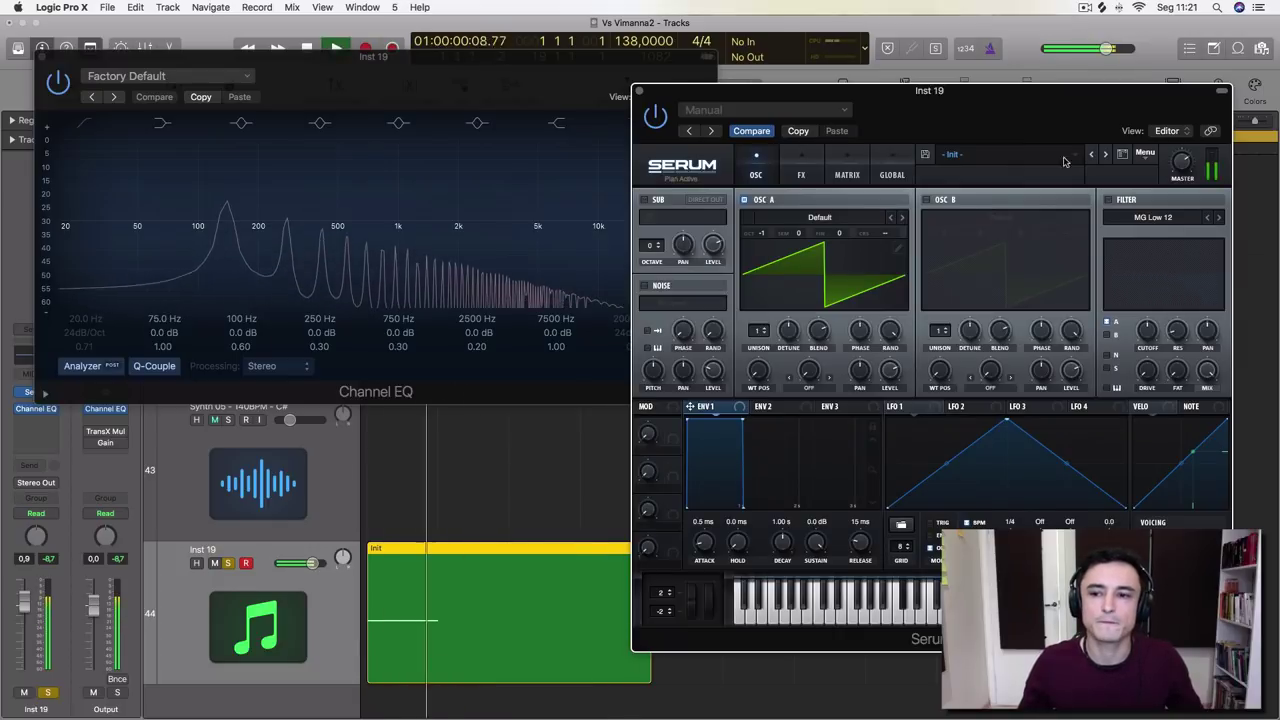
left_click(1108, 199)
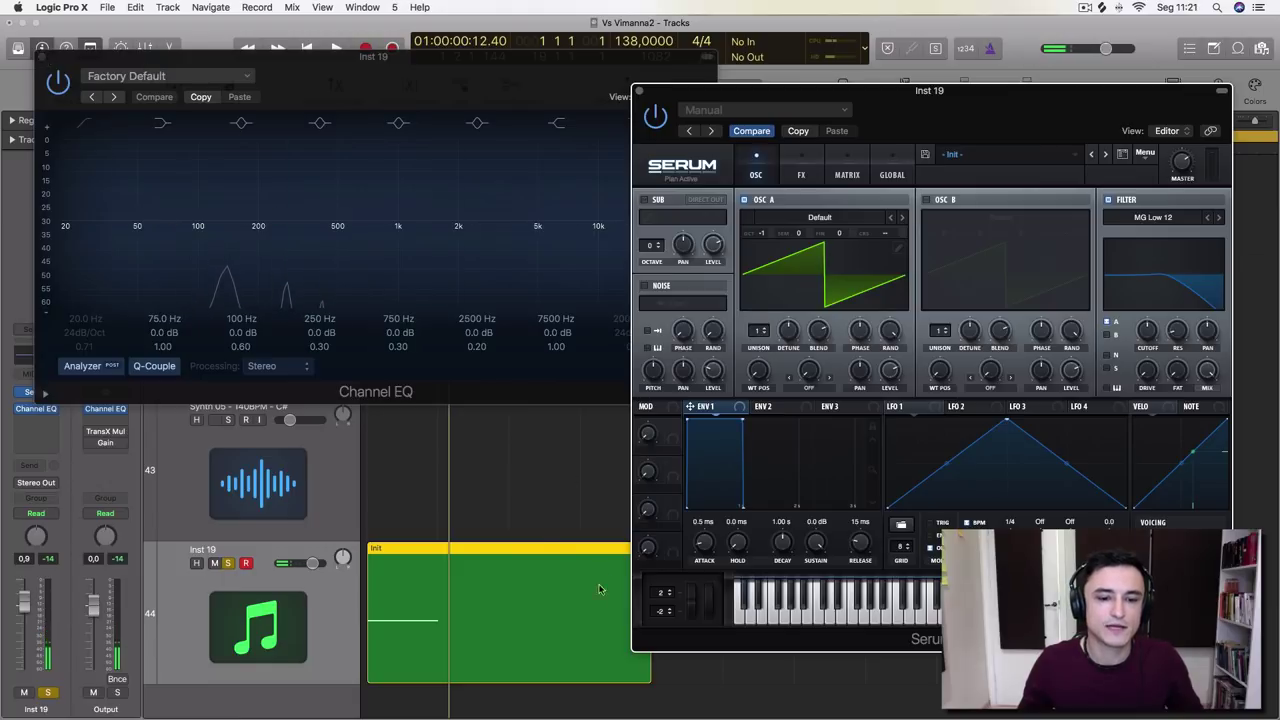
Open the Init region in the Piano Roll and close the Channel EQ and Serum windows
left_click(467, 557)
double_click(467, 557)
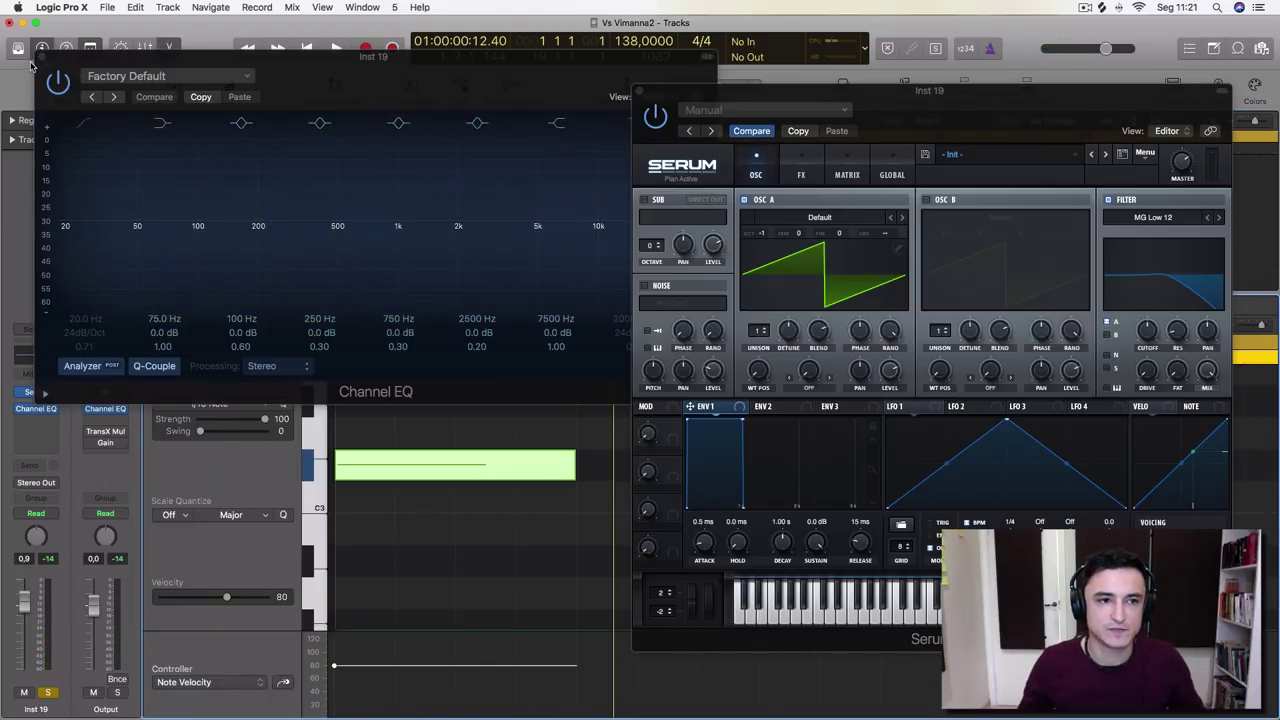
left_click(285, 226)
key("super+w")
scroll(489, 500, "up", 5)
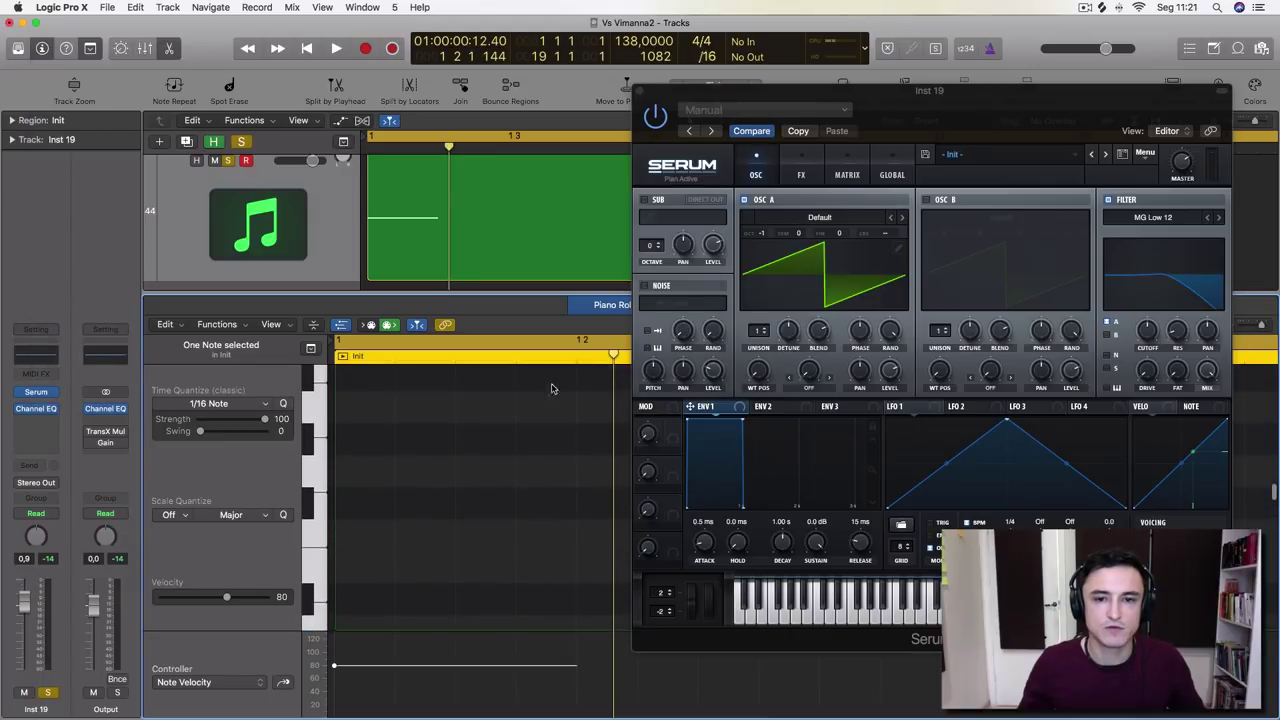
scroll(535, 364, "down", 2)
left_click(640, 91)
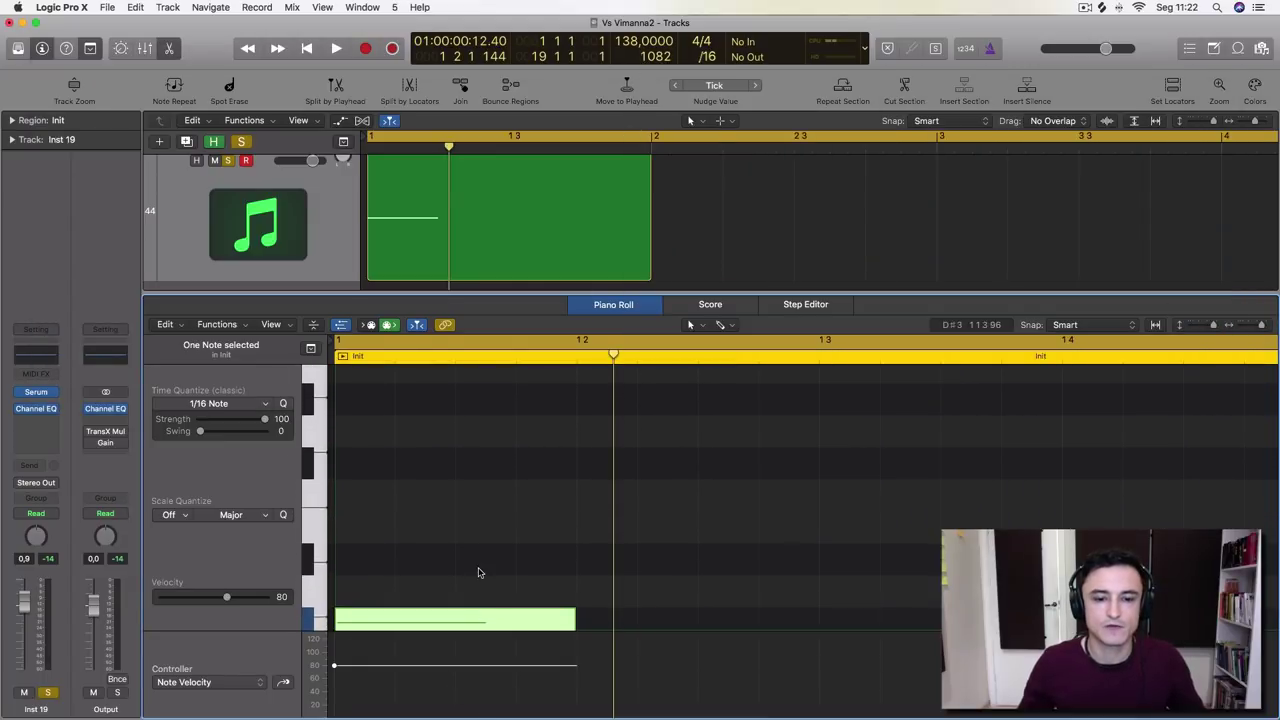
scroll(475, 568, "up", 1)
scroll(475, 568, "down", 2)
left_click_drag(477, 563, 505, 428)
key("super+z")
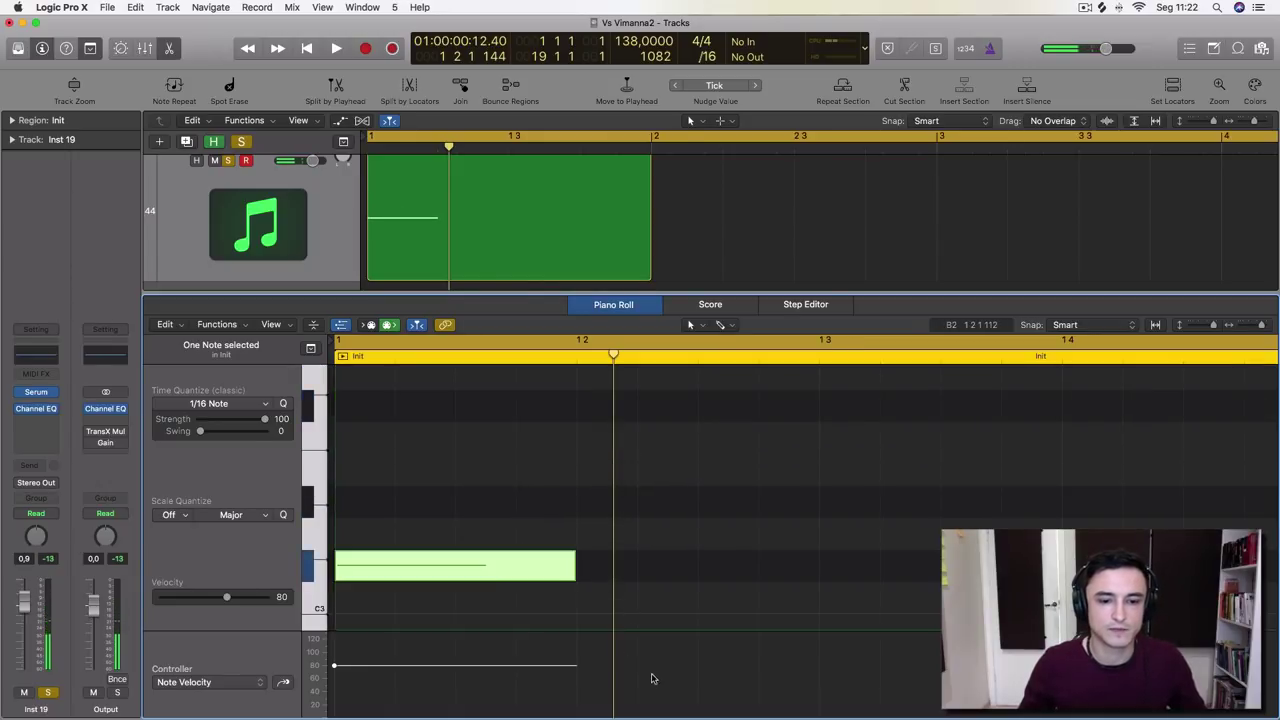
Duplicate the C#3 note up to G#3 at the start of the Init region
scroll(287, 465, "up", 4)
scroll(404, 482, "down", 4)
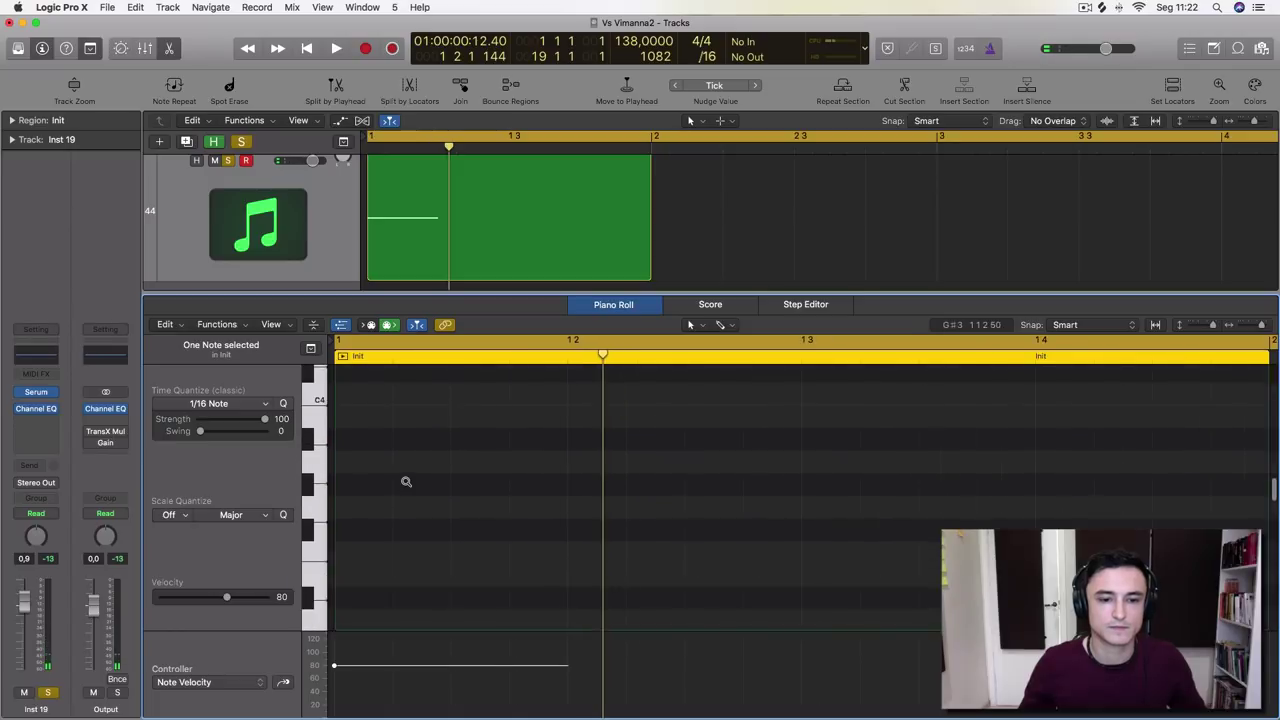
left_click(373, 552)
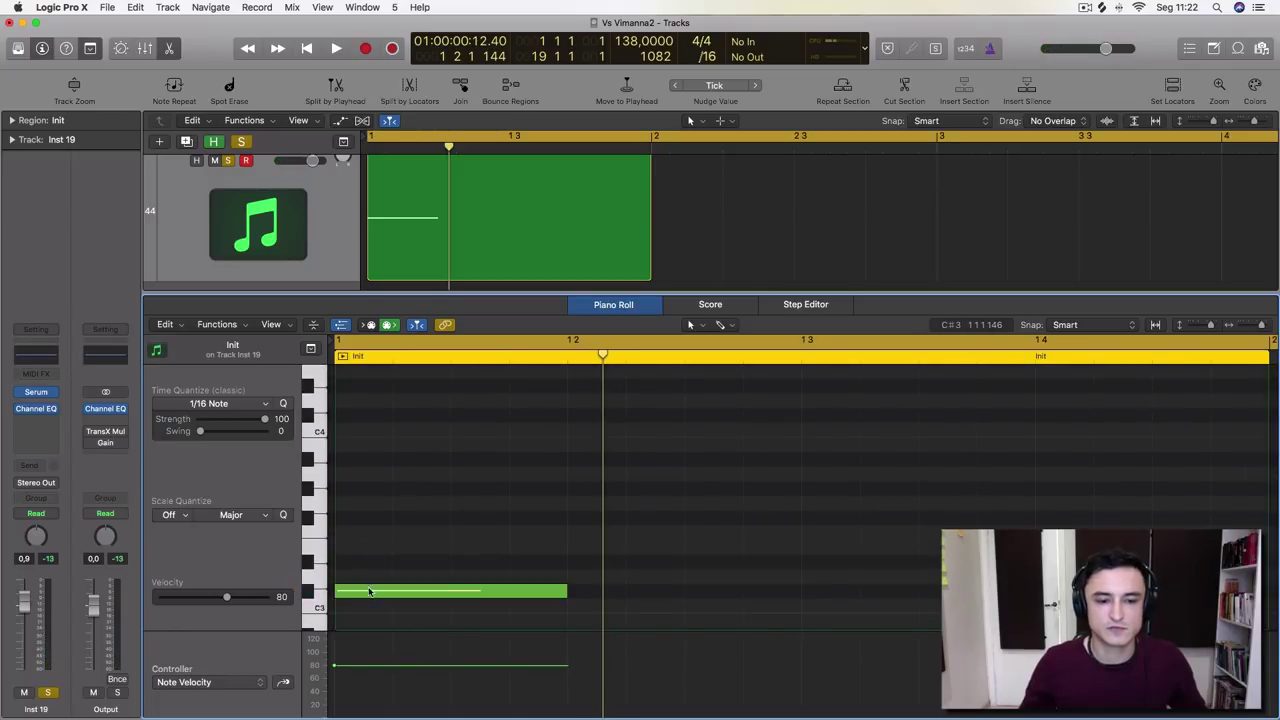
mouse_move(369, 597)
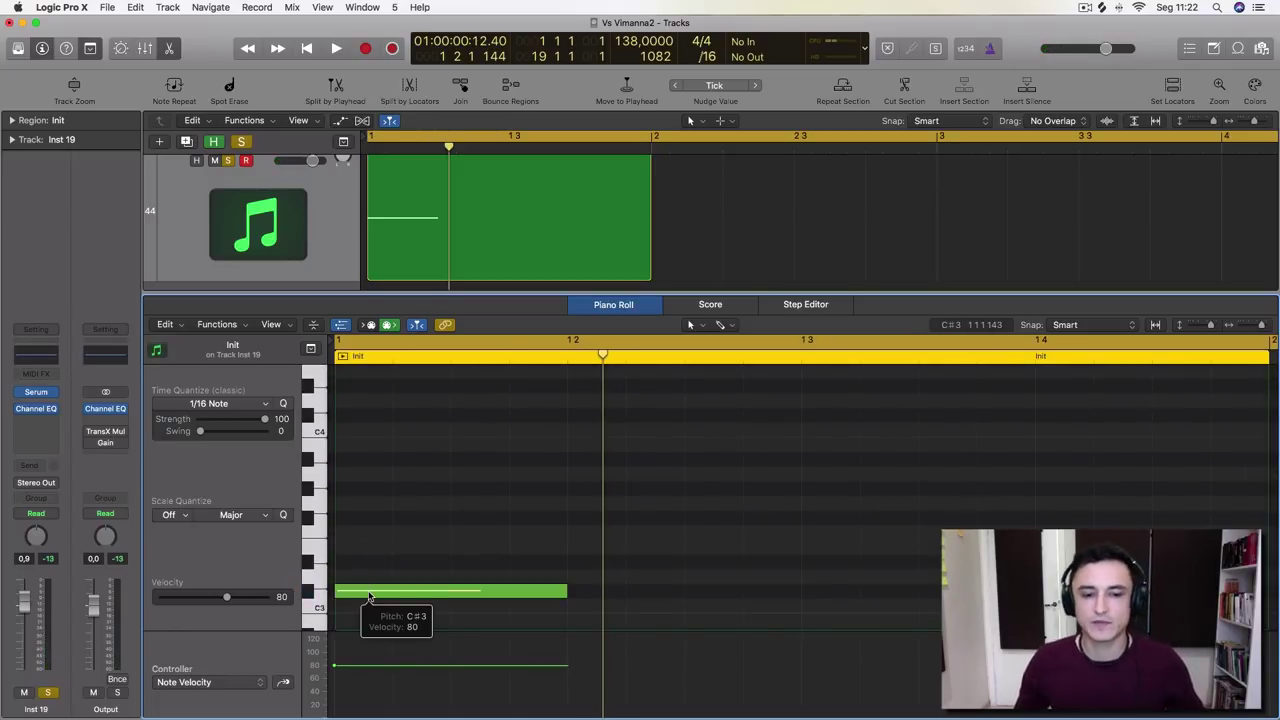
key("z")
scroll(400, 490, "up", 4)
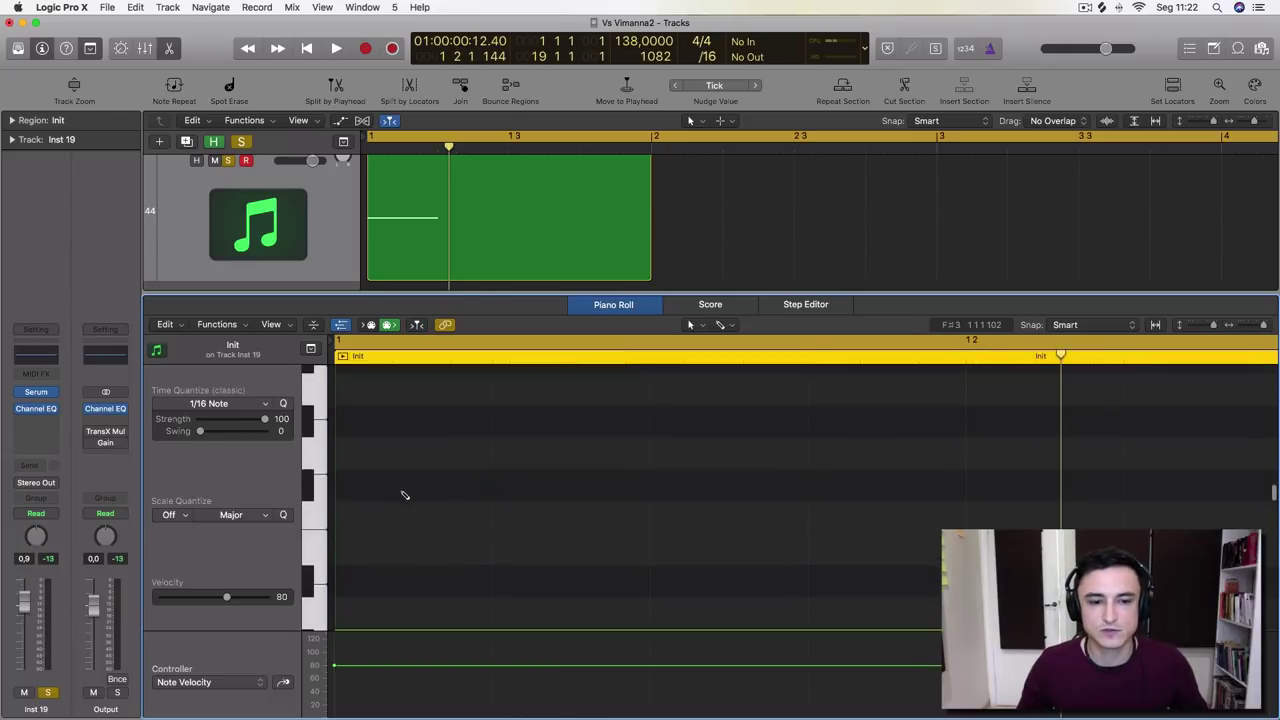
scroll(402, 491, "down", 5)
scroll(400, 515, "up", 1)
scroll(400, 513, "down", 1)
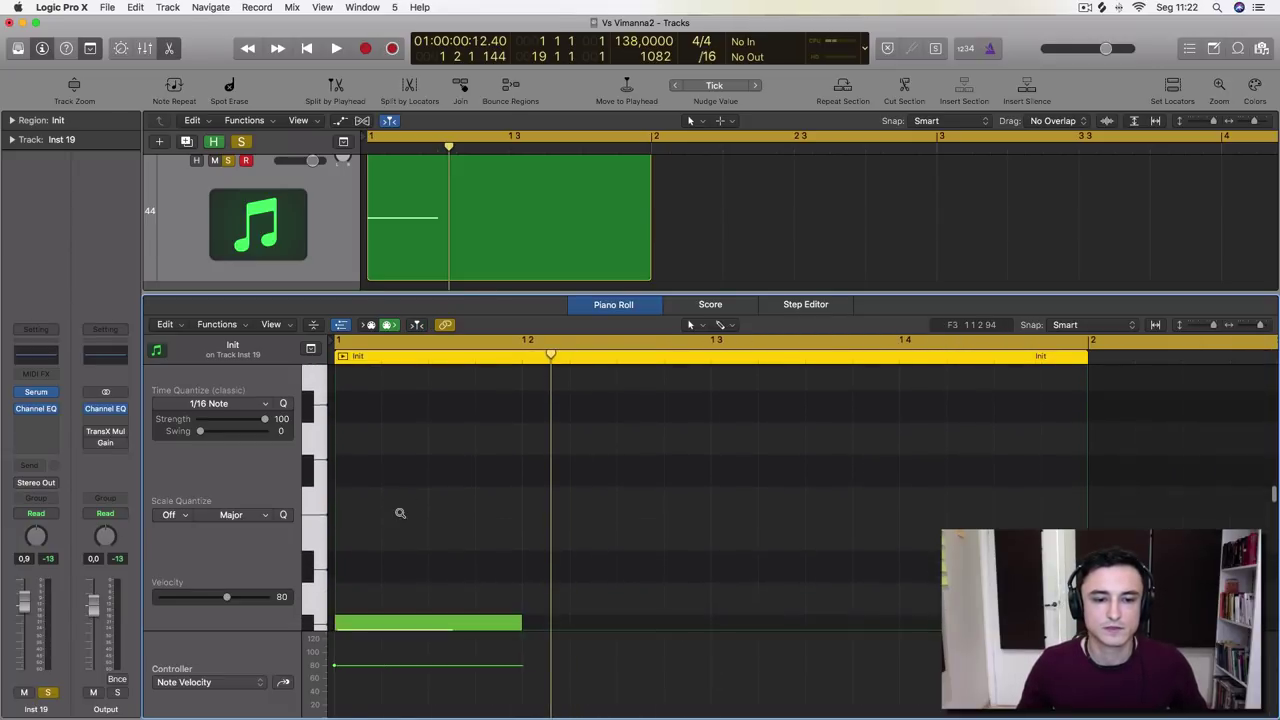
left_click_drag(386, 622, 397, 400)
scroll(423, 475, "down", 4)
scroll(434, 499, "up", 1)
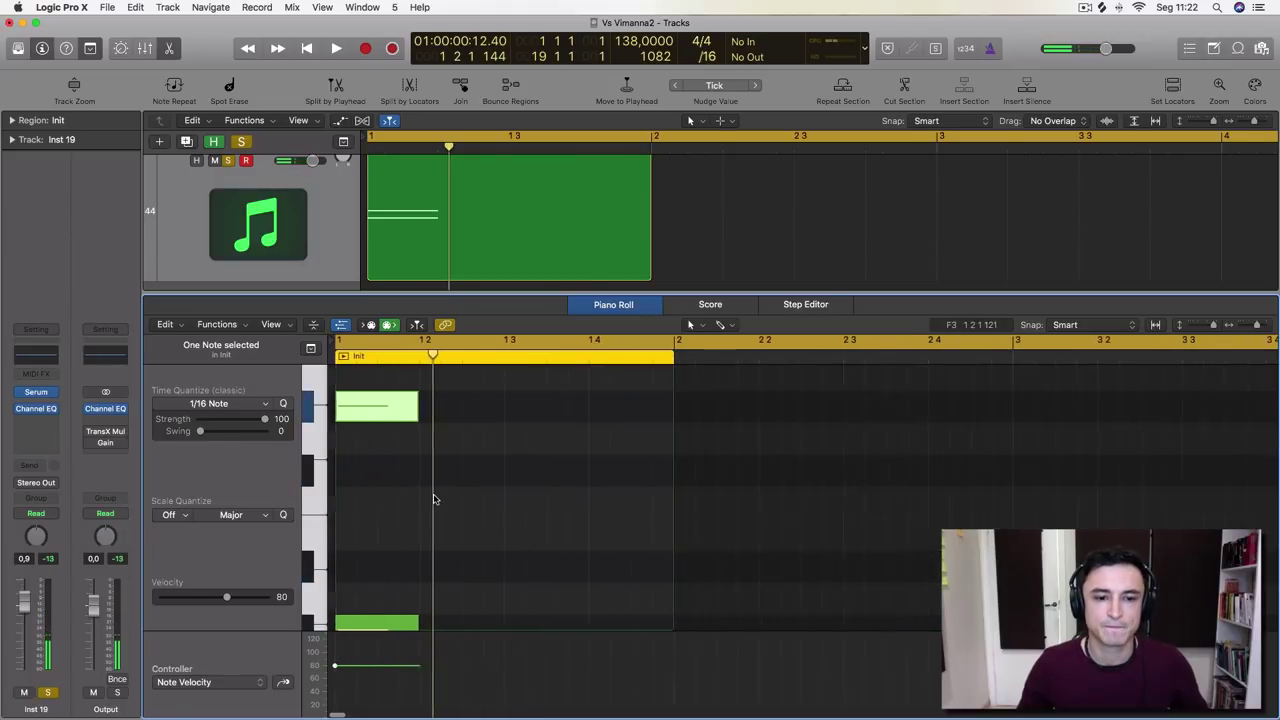
Play back the two notes, and extend both to the start of beat 3
key("Return")
key("space")
key("space")
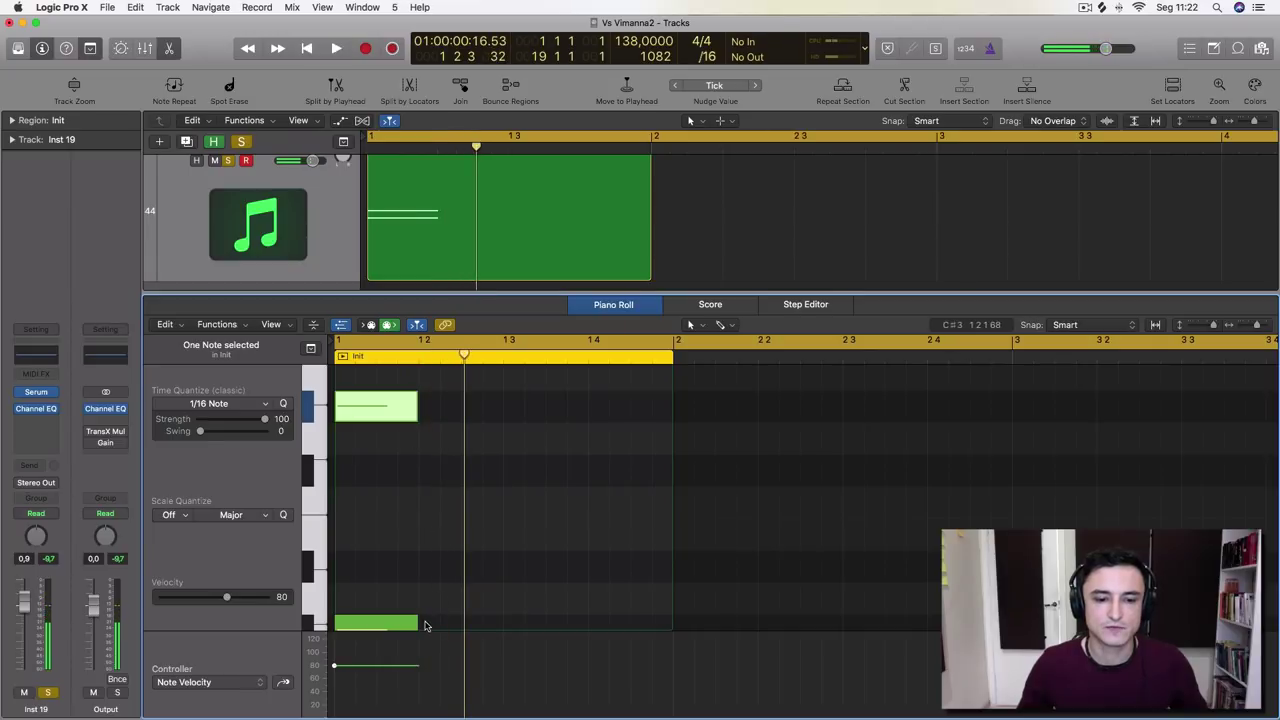
left_click_drag(424, 625, 418, 420)
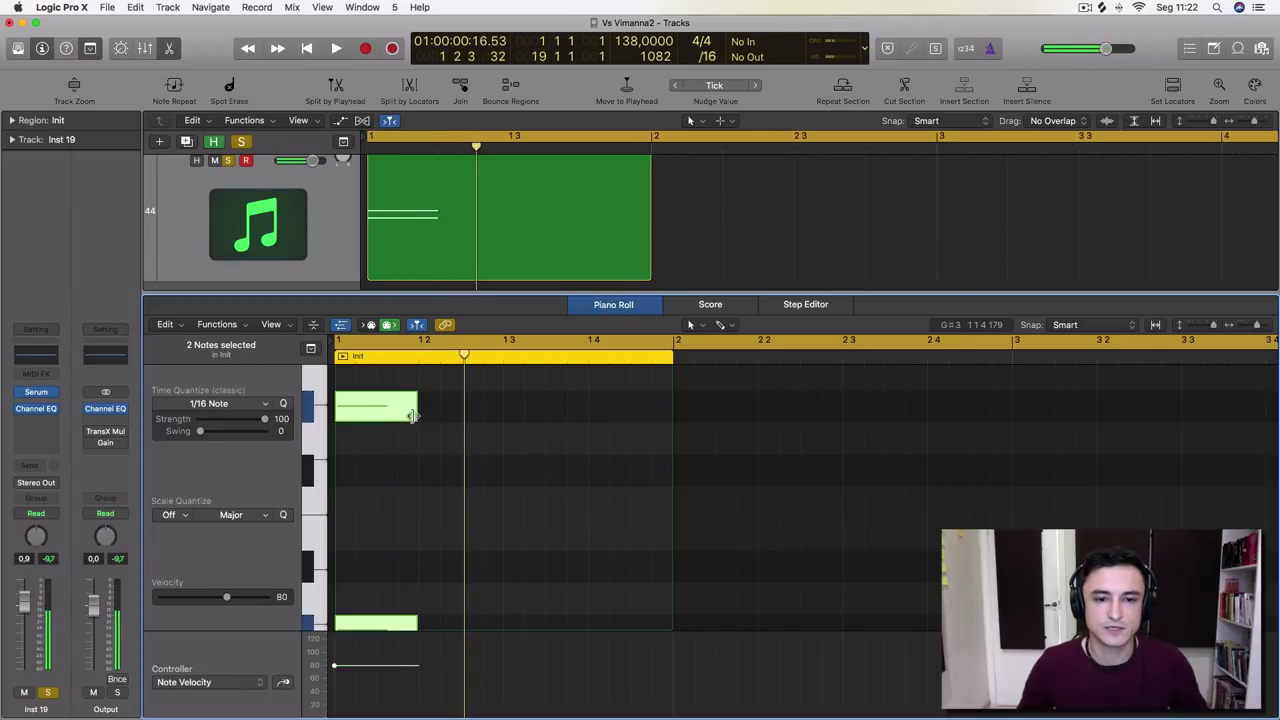
left_click_drag(414, 418, 499, 415)
Add a third two-beat note at F3, move it down to E3, and play back the chord
left_click(351, 517)
left_click(349, 513, "super")
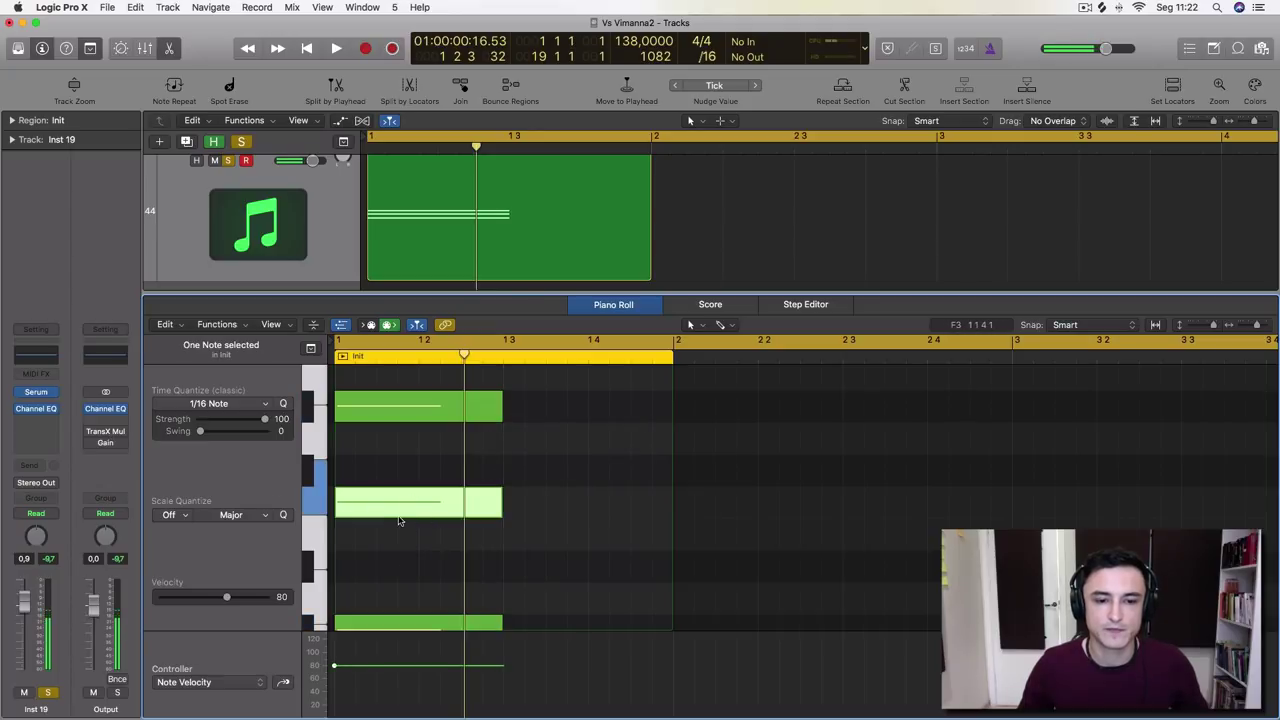
key("space")
key("space")
left_click_drag(398, 513, 395, 530)
key("space")
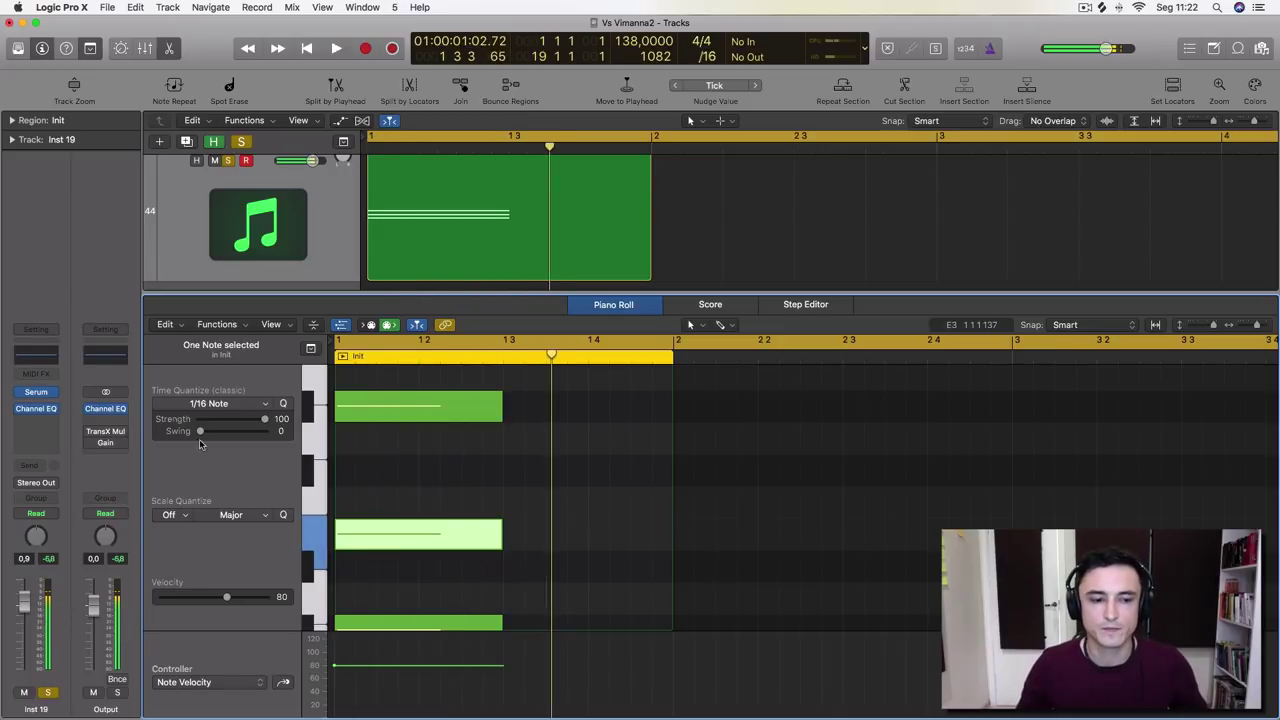
Reopen Serum on the Inst 19 track and play back the chord while varying the low-pass filter's cutoff
left_click(35, 393)
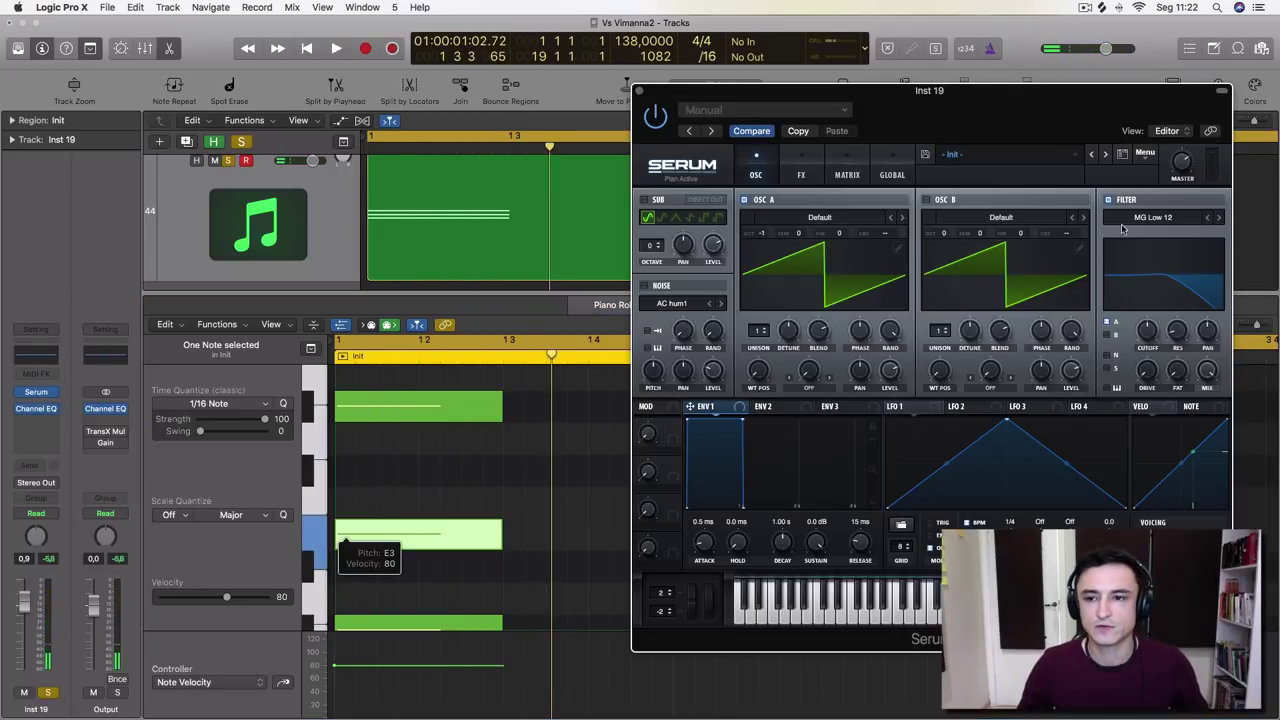
key("space")
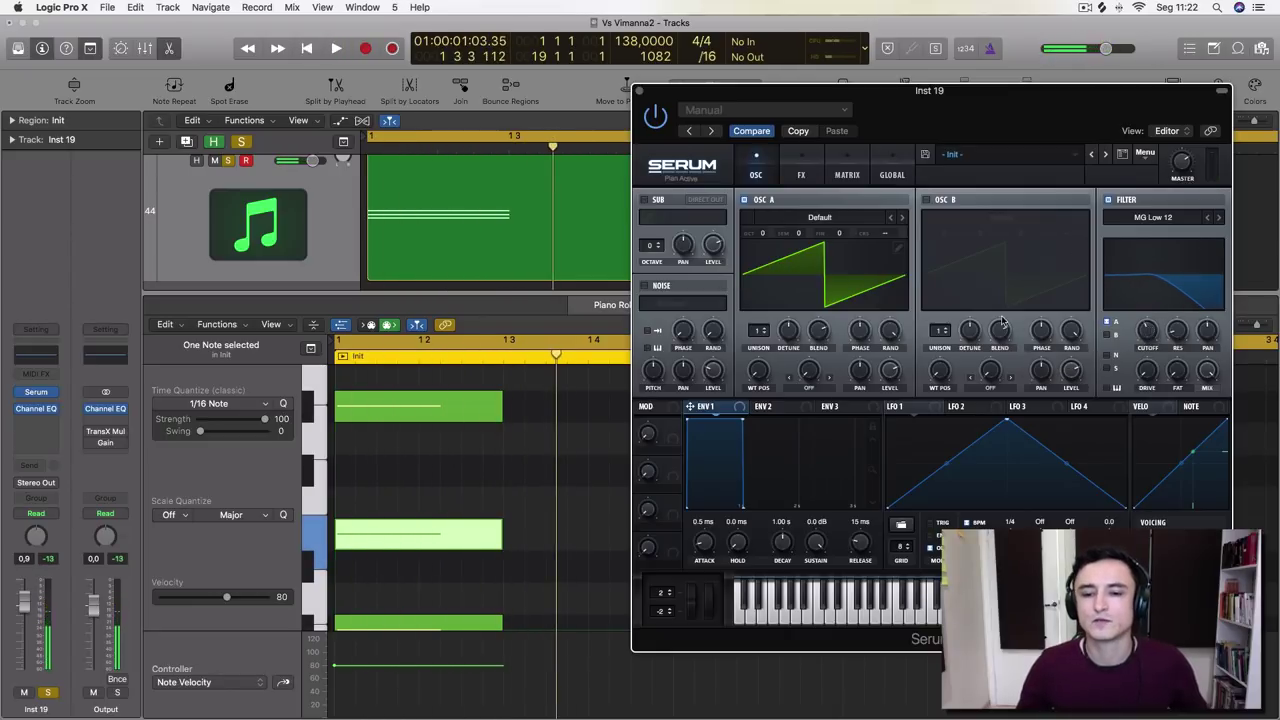
mouse_move(1146, 340)
left_mouse_down()
mouse_move(1152, 311)
mouse_move(1148, 348)
left_mouse_up()
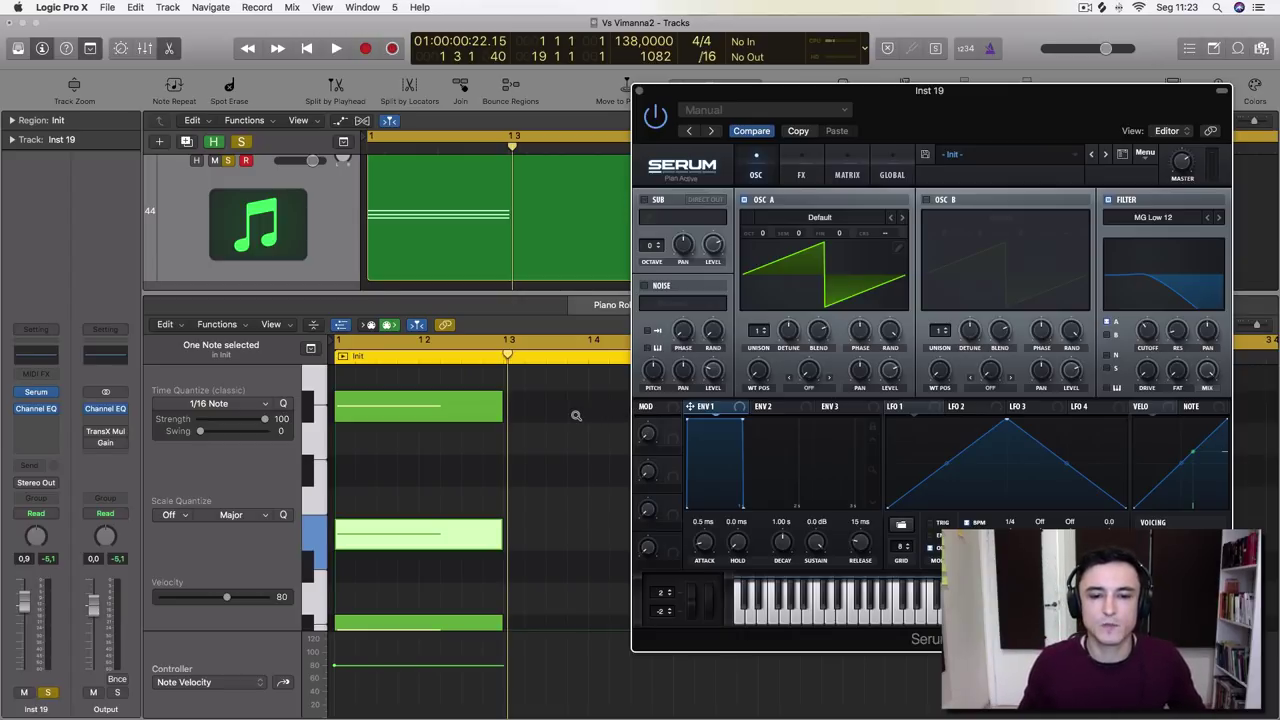
scroll(576, 415, "down", 5)
left_click_drag(936, 96, 708, 68)
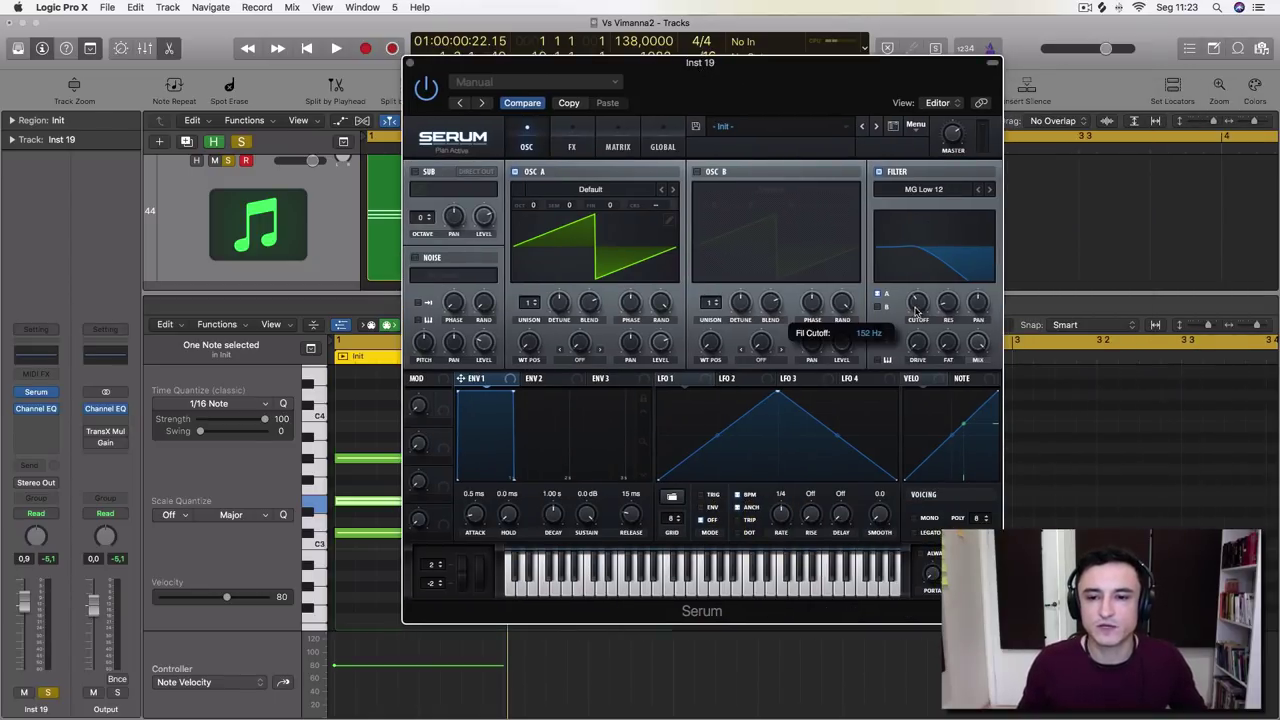
key("space")
mouse_move(918, 302)
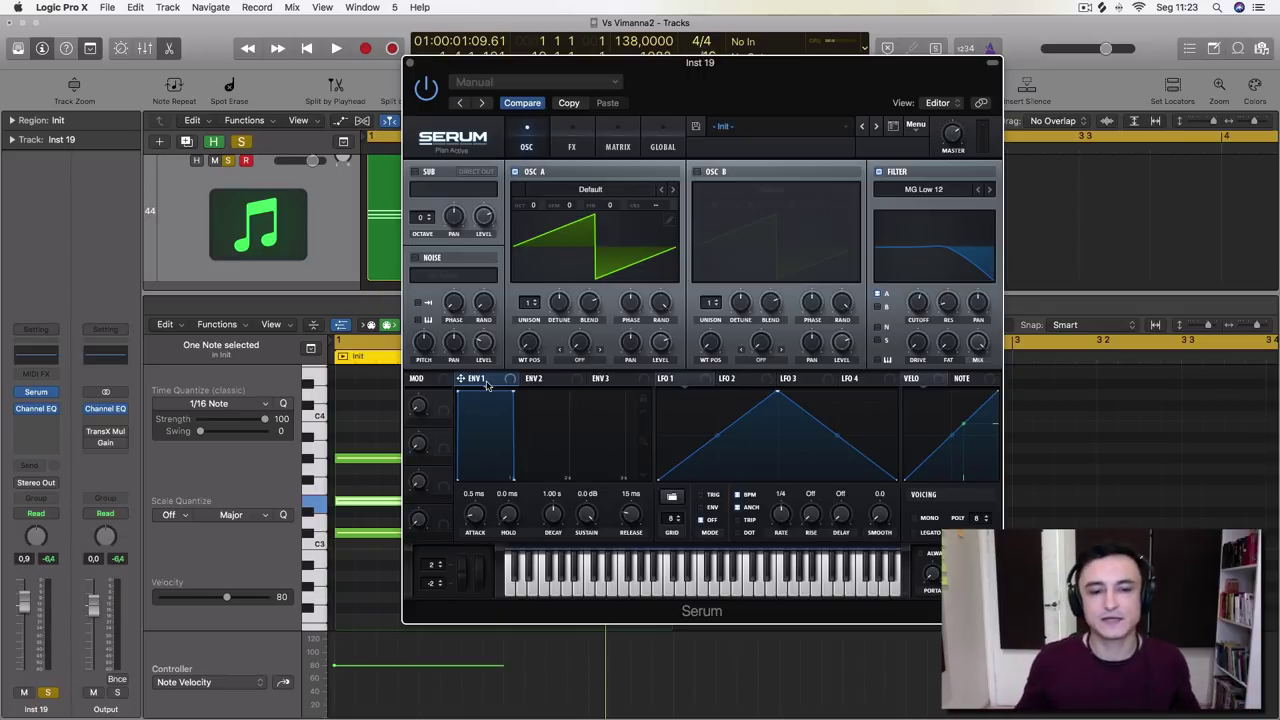
Create a new software instrument track and set its instrument to Sylenth1 in stereo
left_click(320, 288)
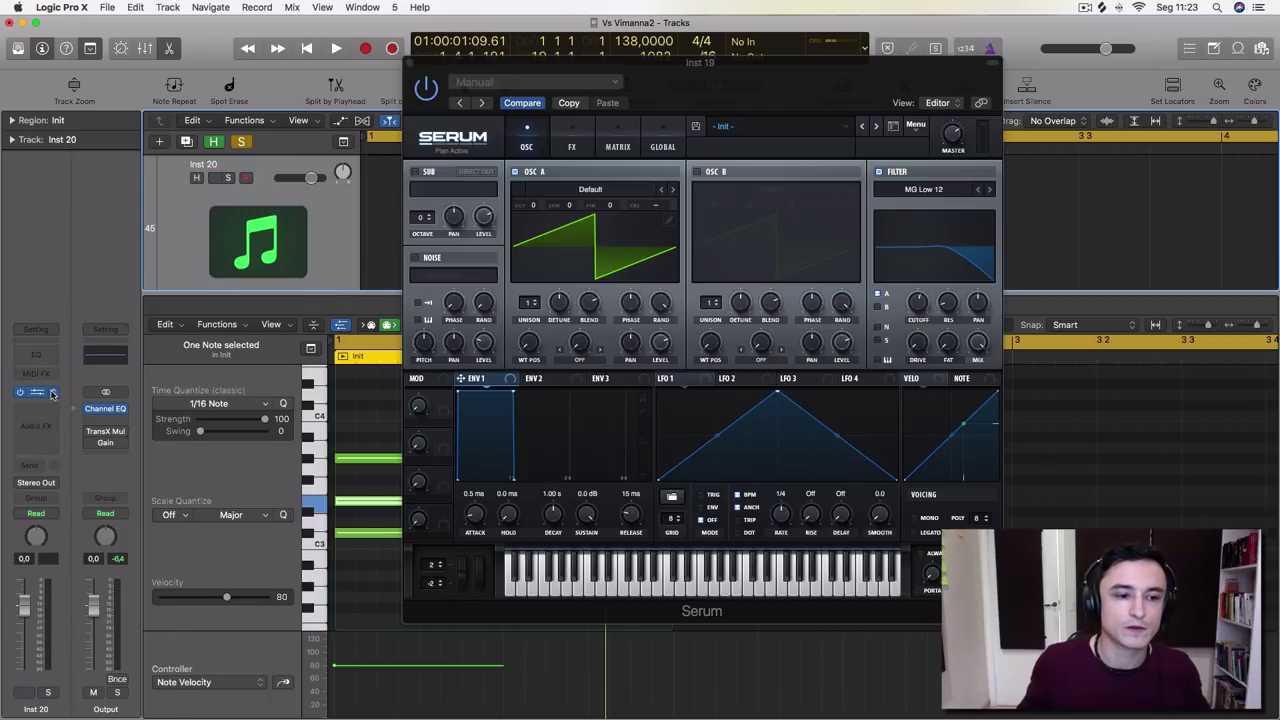
left_click(53, 393)
mouse_move(77, 445)
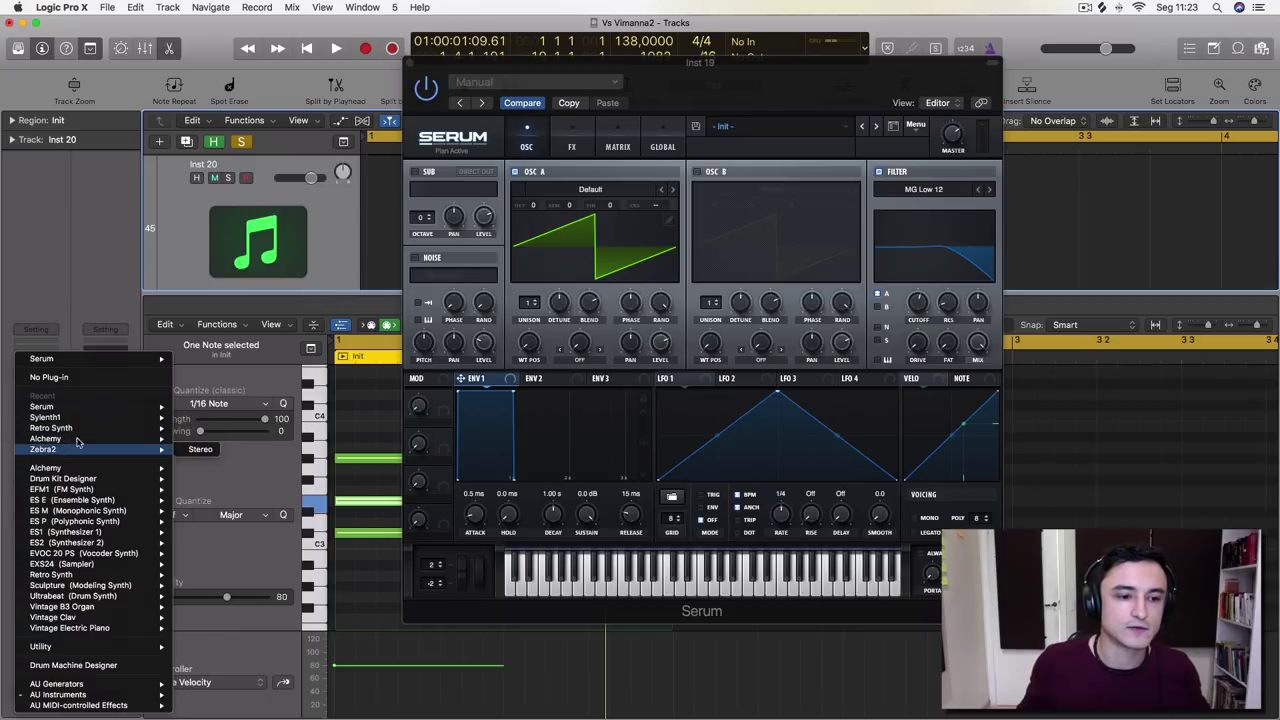
mouse_move(80, 420)
left_click(205, 418)
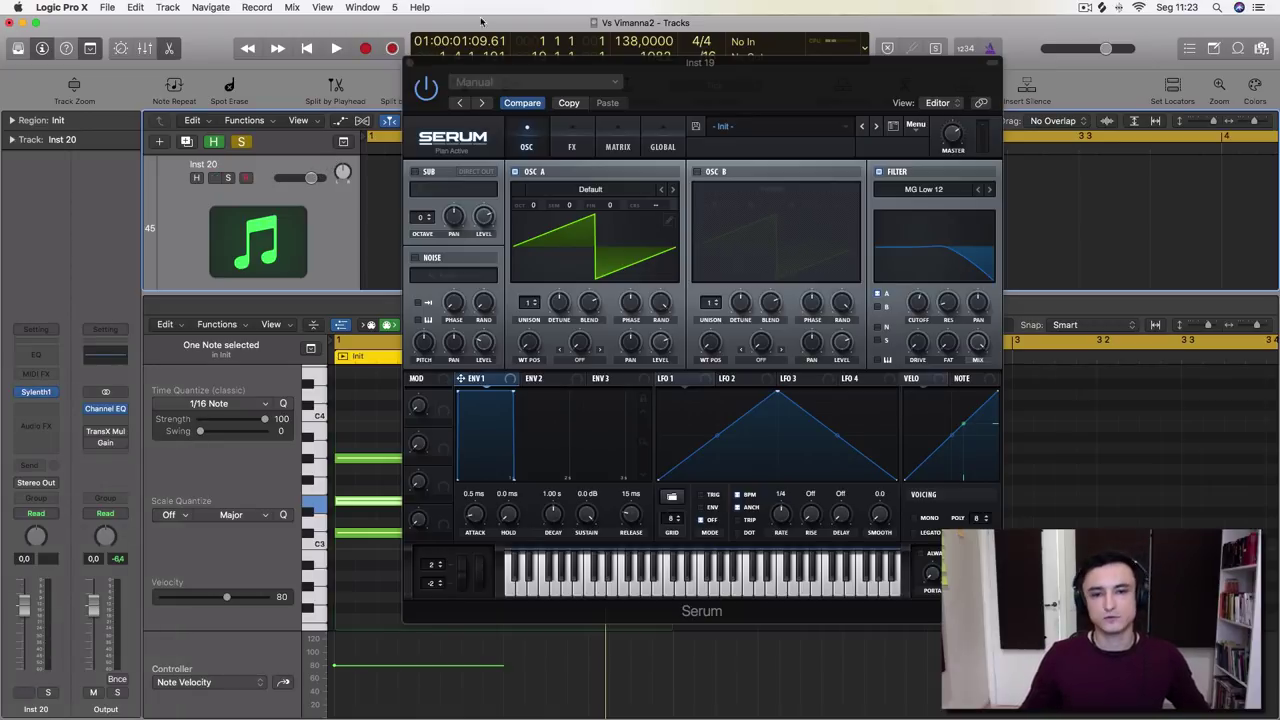
Open the Sylenth1 window on the ARP 303 Saw track, try amp envelope A's attack and release sliders, and close it
left_click_drag(605, 70, 638, 32)
scroll(272, 210, "up", 3)
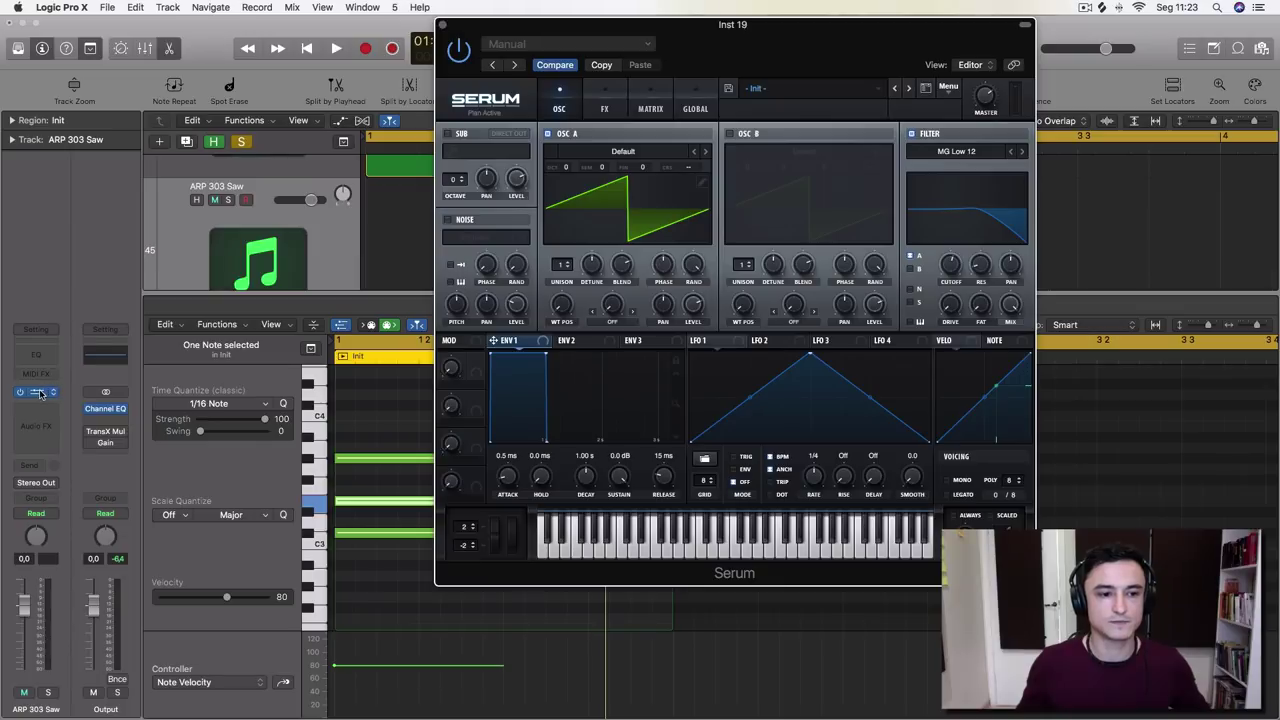
left_click(36, 391)
left_click_drag(390, 65, 584, 72)
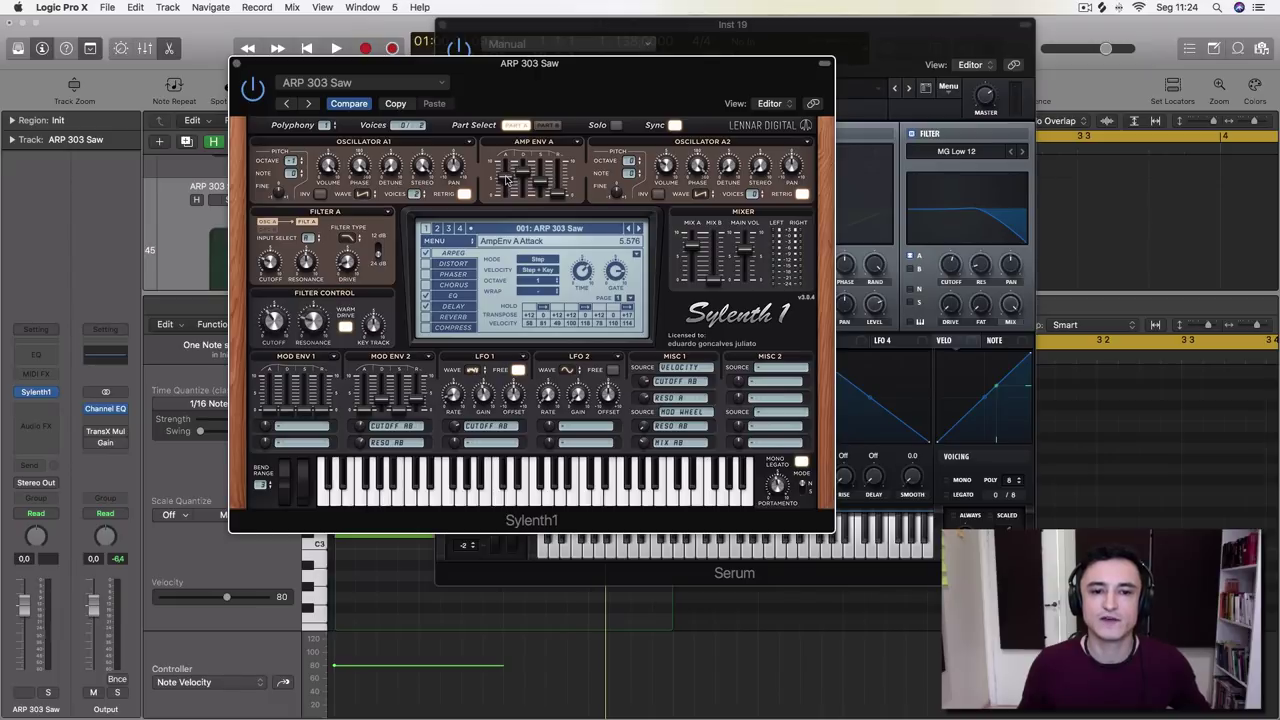
left_click_drag(505, 183, 505, 178)
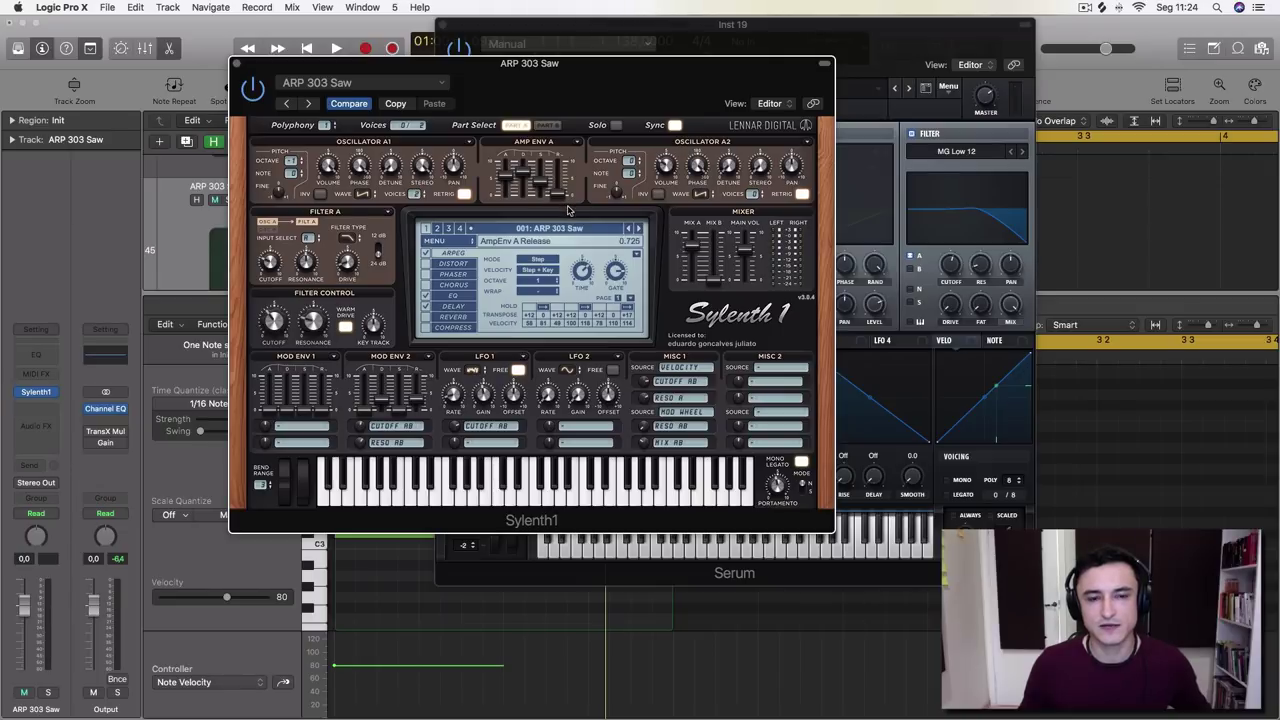
left_click(236, 65)
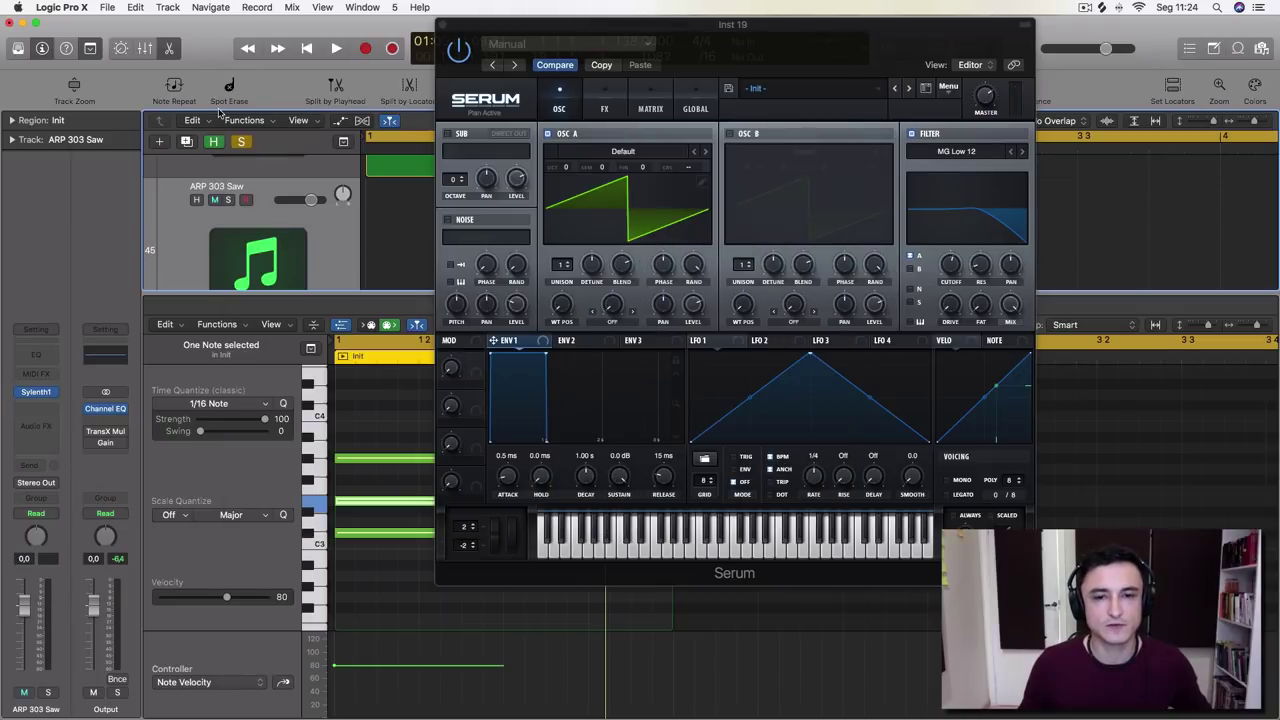
scroll(317, 256, "down", 2)
left_click(317, 248)
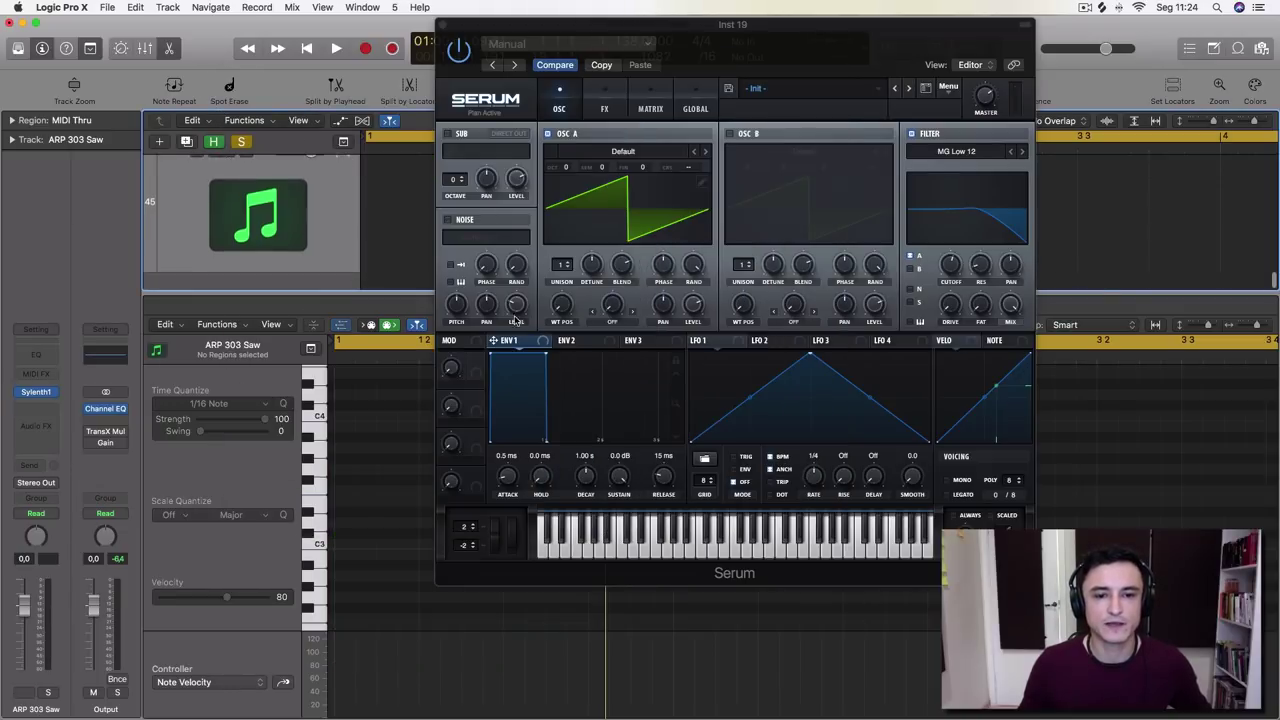
Set Serum's Env 1 attack to 504 ms and play back the chord twice
left_click(522, 345)
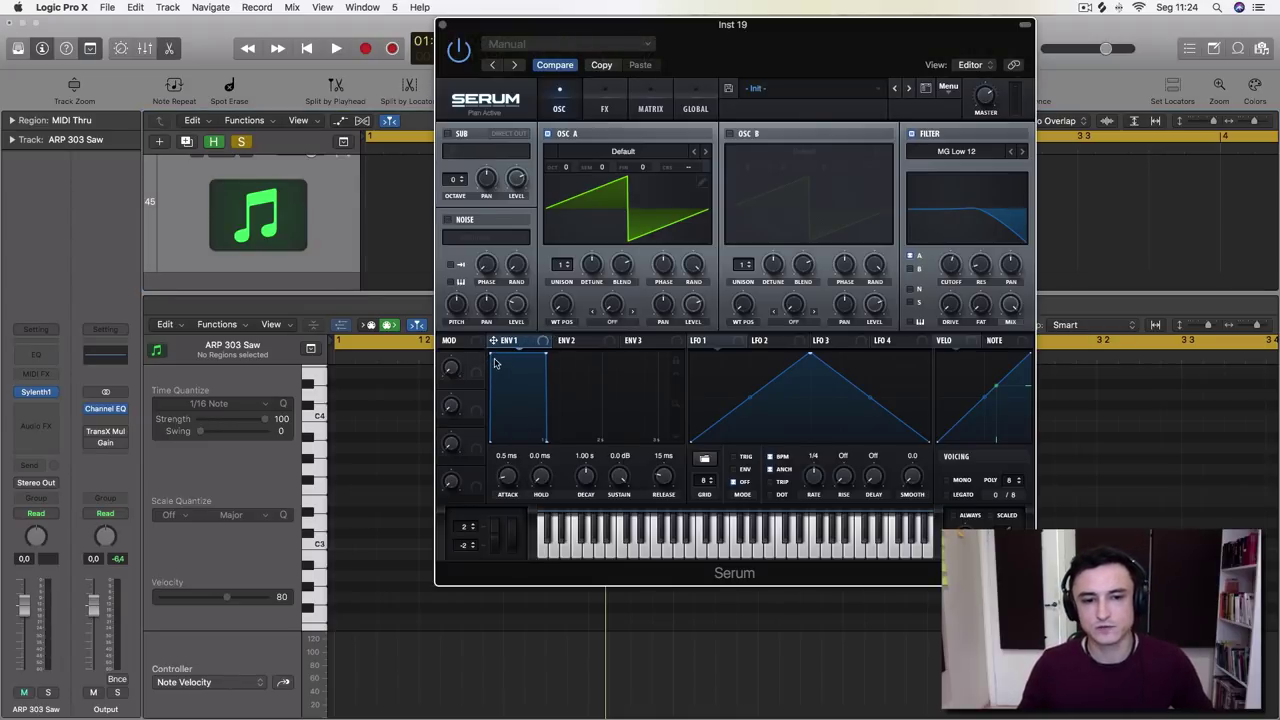
left_click_drag(493, 355, 559, 358)
key("space")
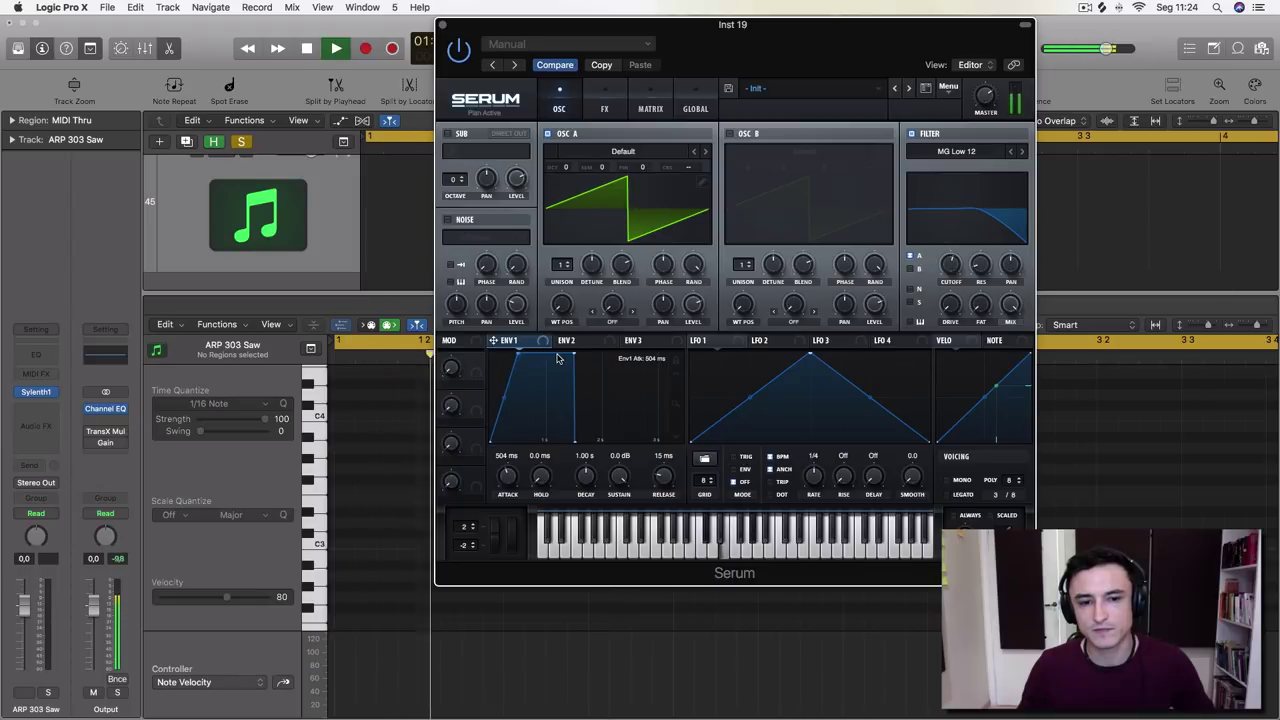
key("space")
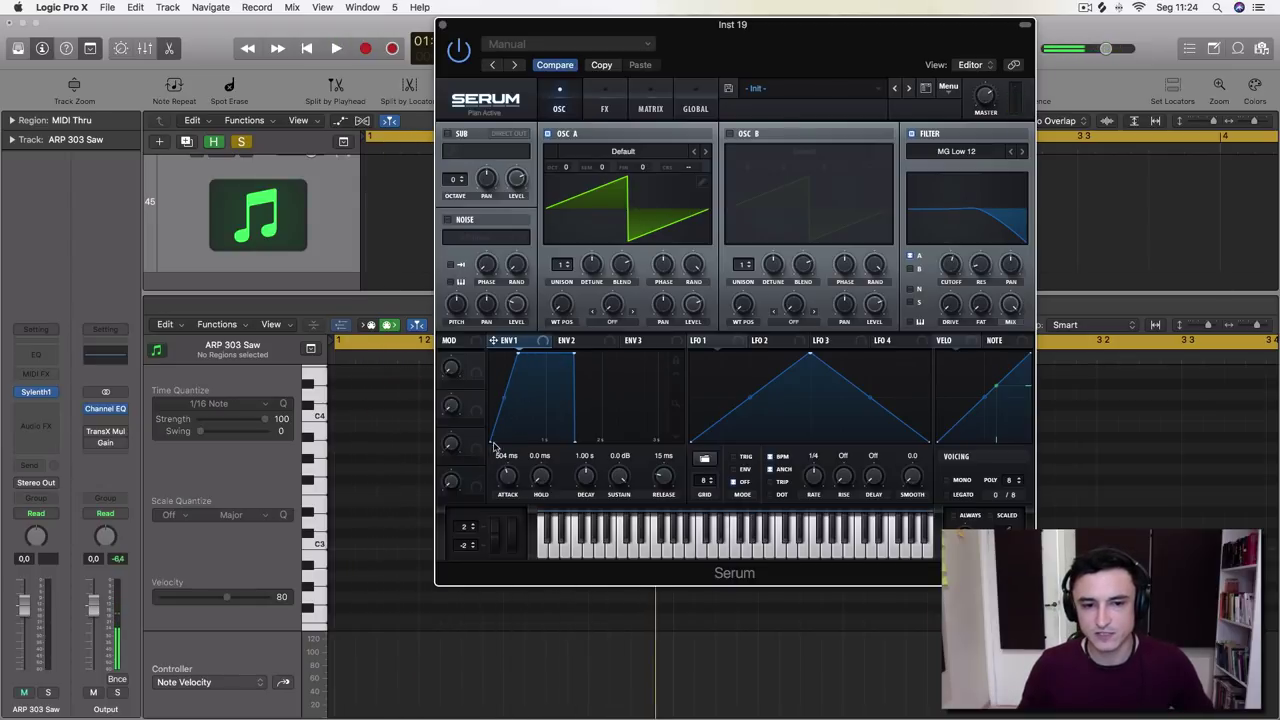
key("space")
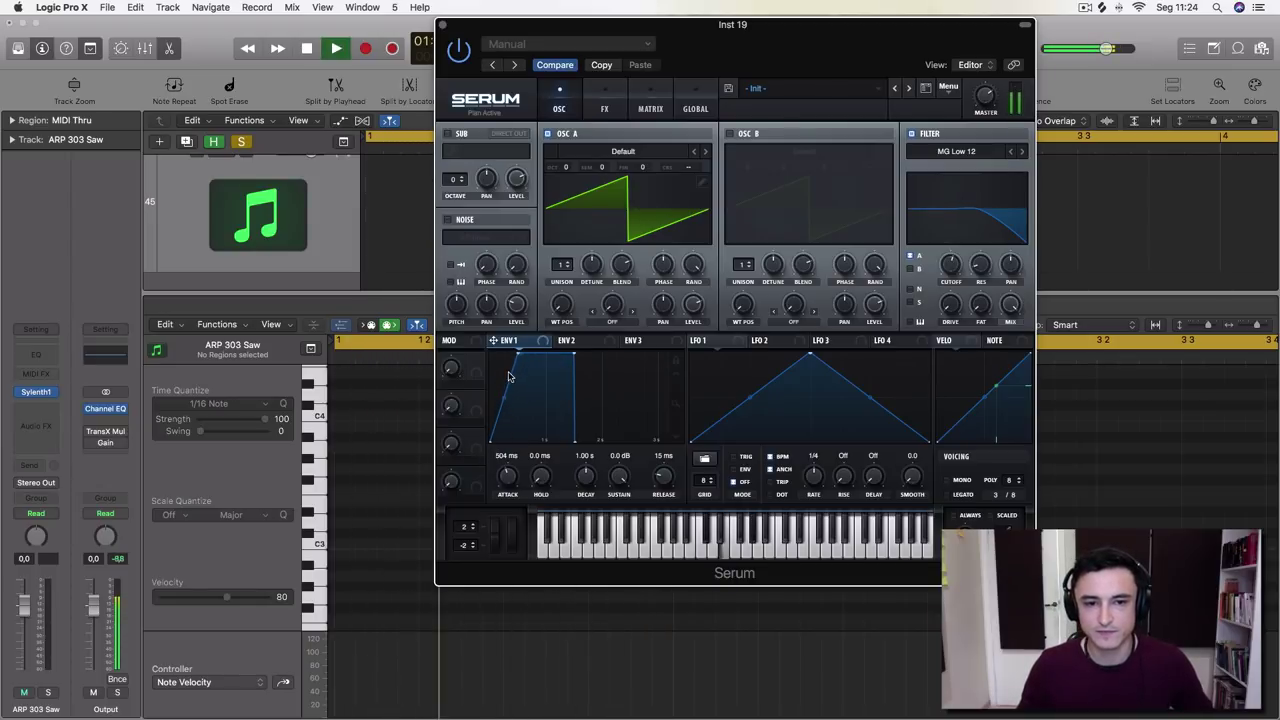
key("space")
Set Env 1's attack to 768 ms and release to 1.88 s, playing back the chord between adjustments
left_click_drag(519, 353, 598, 387)
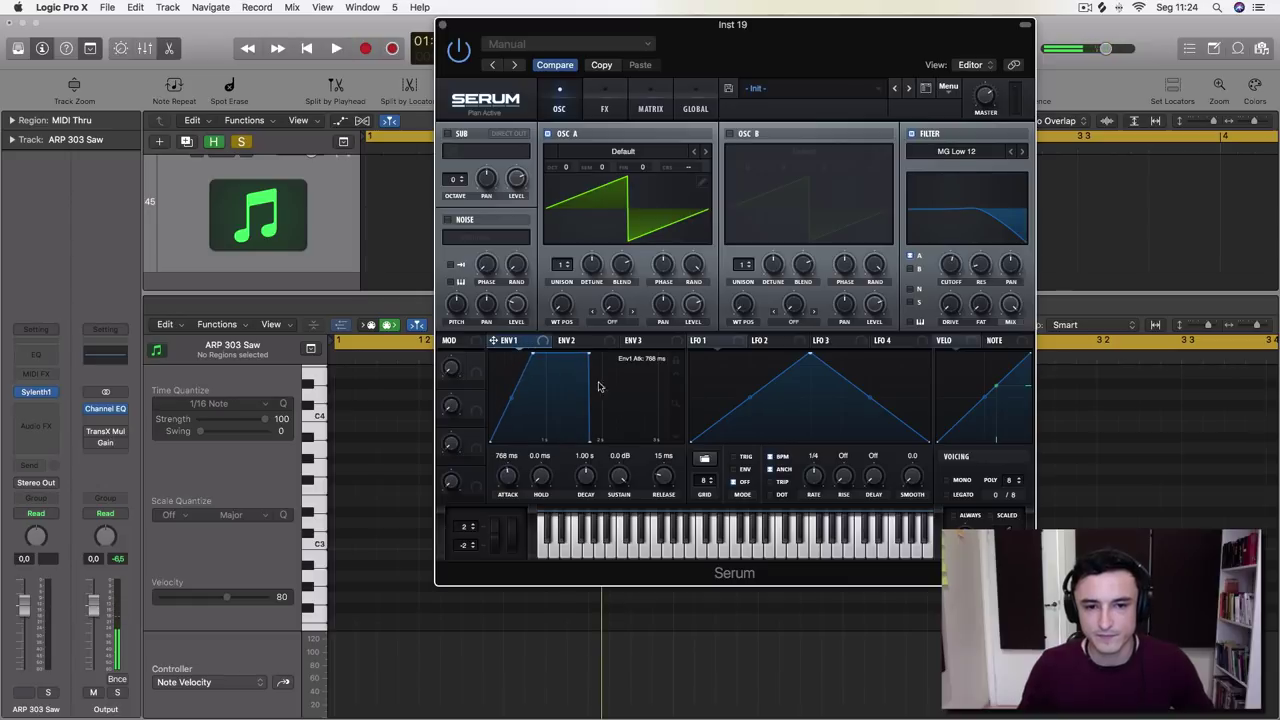
left_click_drag(659, 481, 672, 444)
key("space")
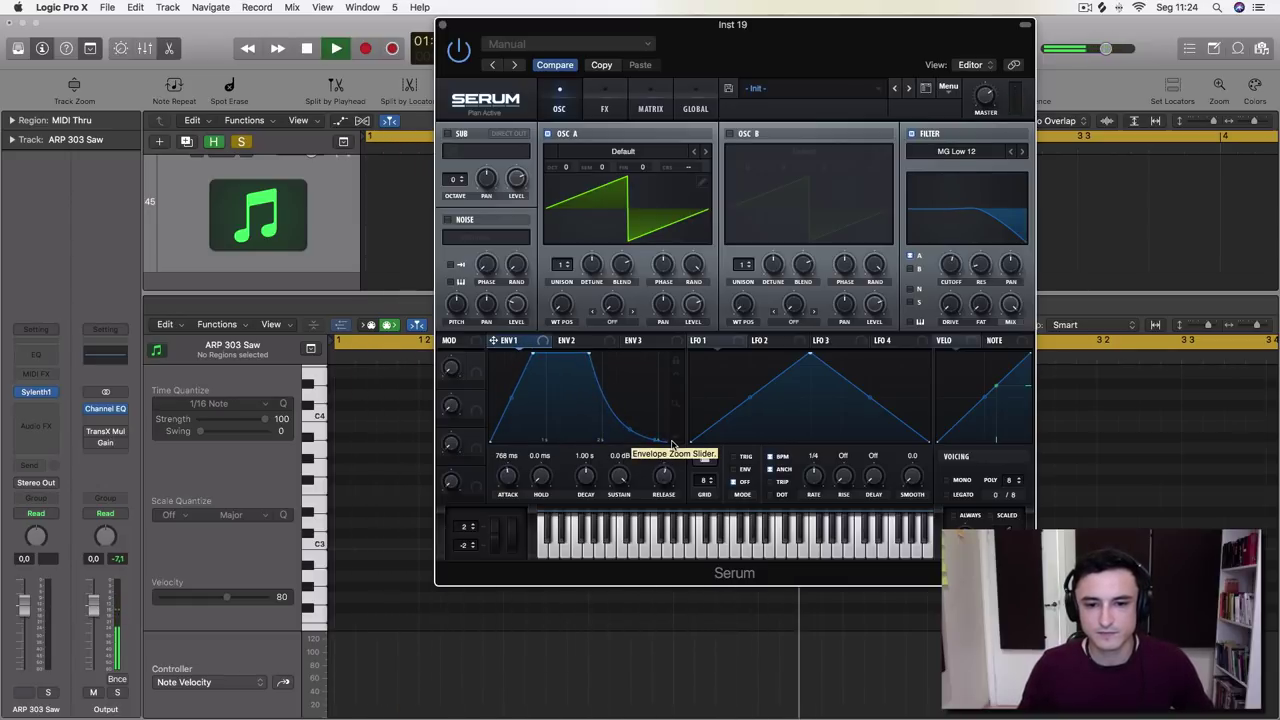
key("space")
left_click_drag(663, 487, 666, 484)
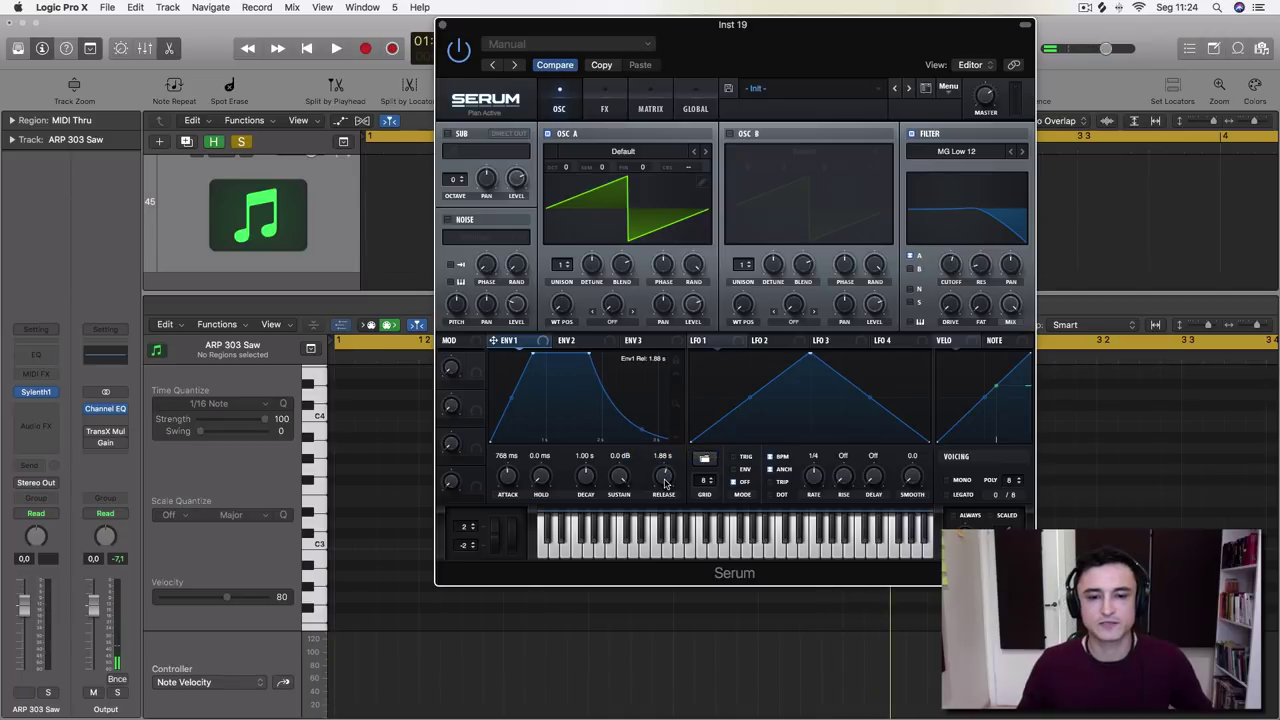
Play back the chord while shortening Env 1's attack to 646 ms, and set it to 714 ms for another playback
key("space")
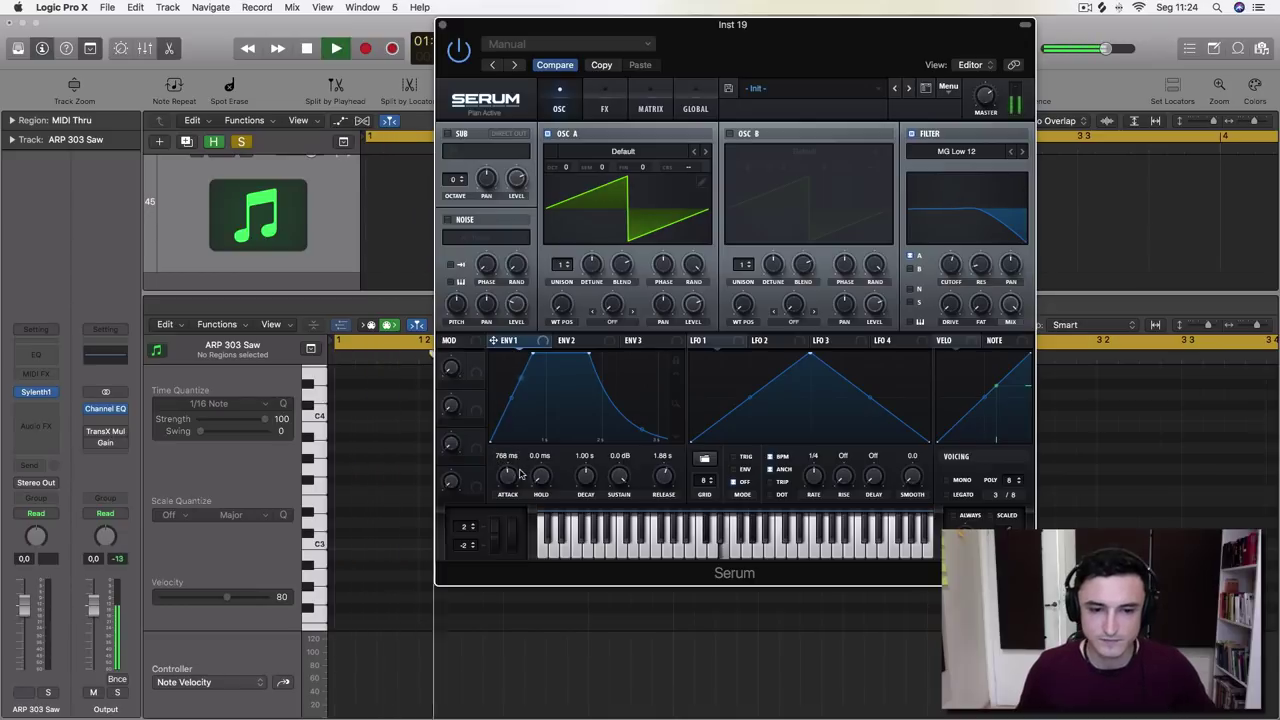
left_click_drag(519, 474, 508, 486)
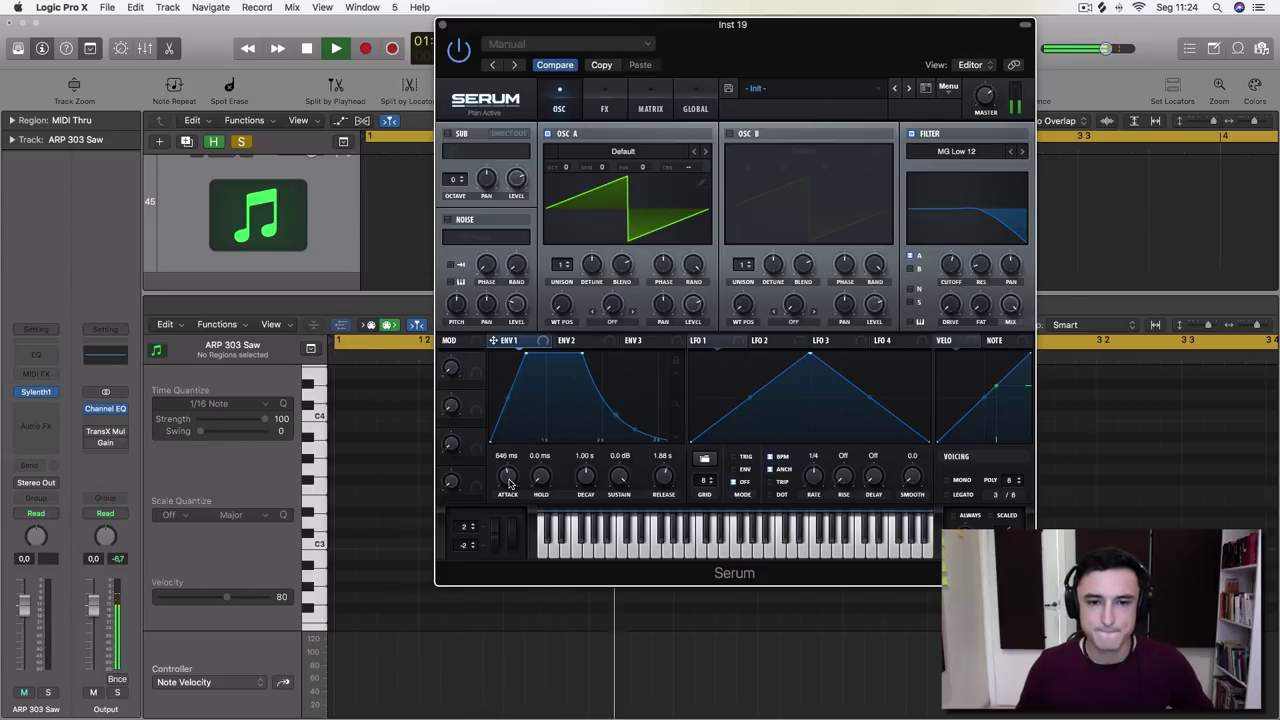
key("space")
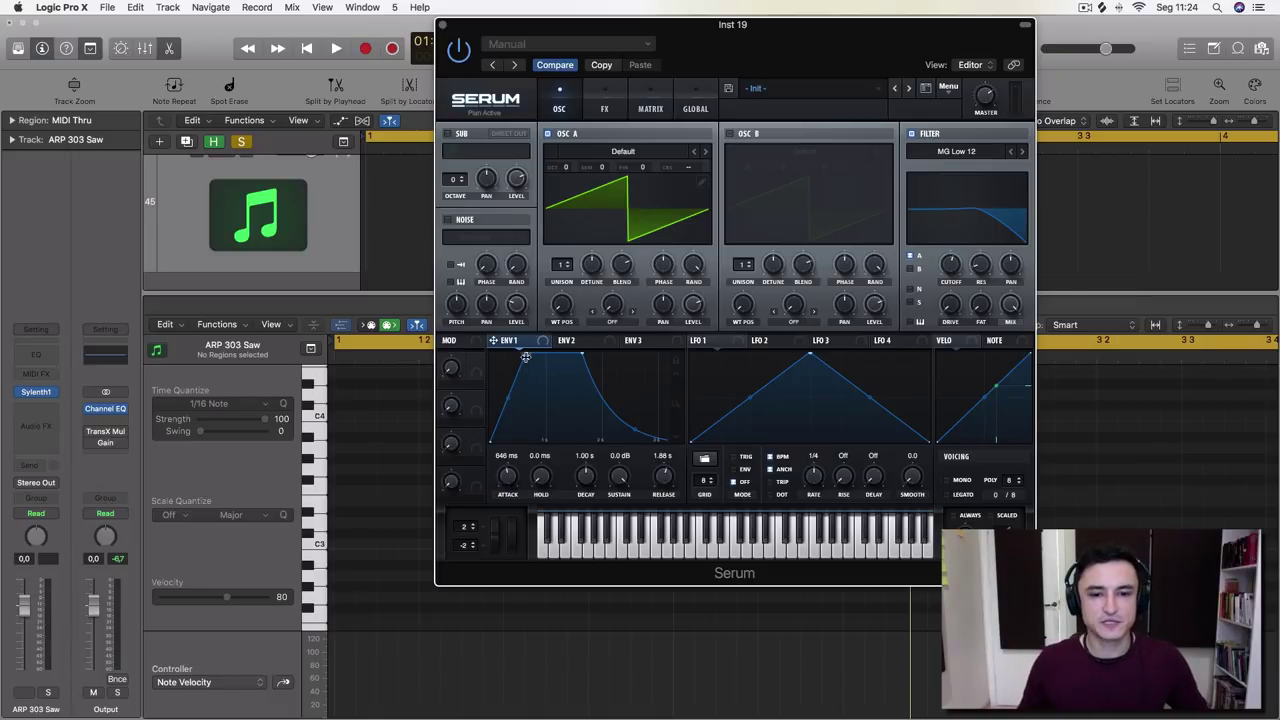
left_click_drag(525, 357, 532, 353)
key("space")
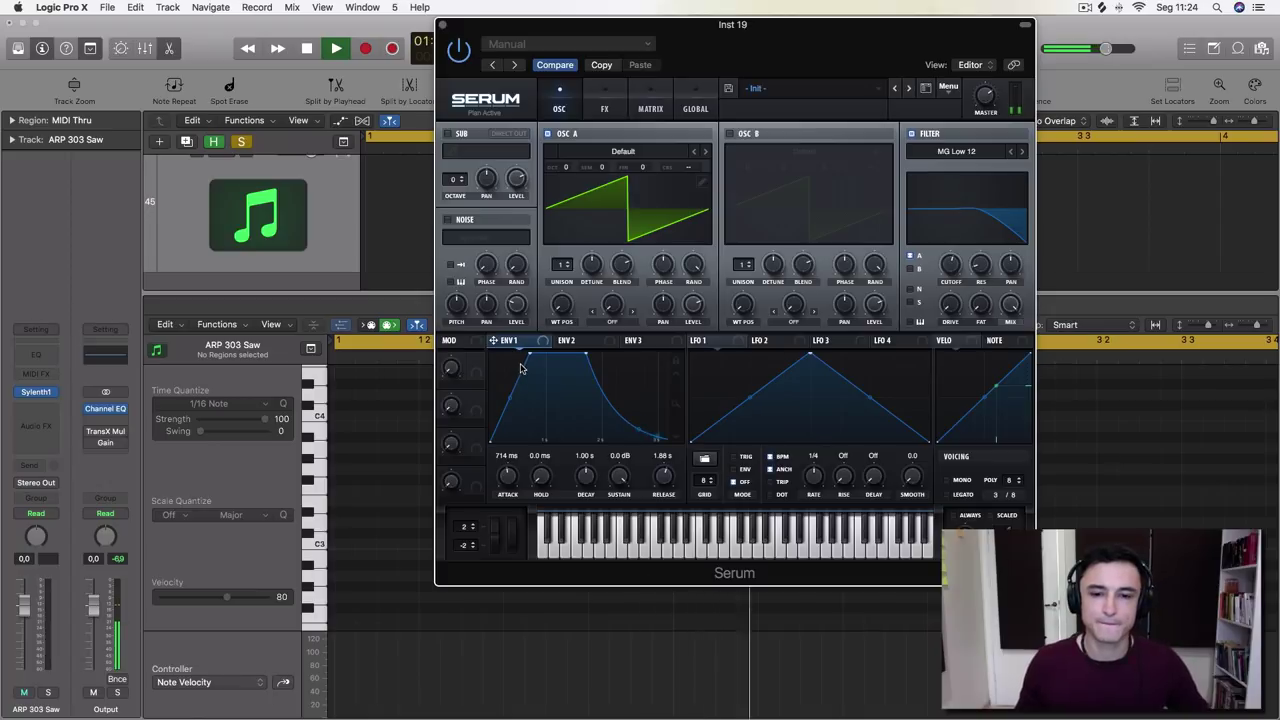
key("space")
Lower the filter cutoff and assign Env 2 as its modulator
left_click(573, 341)
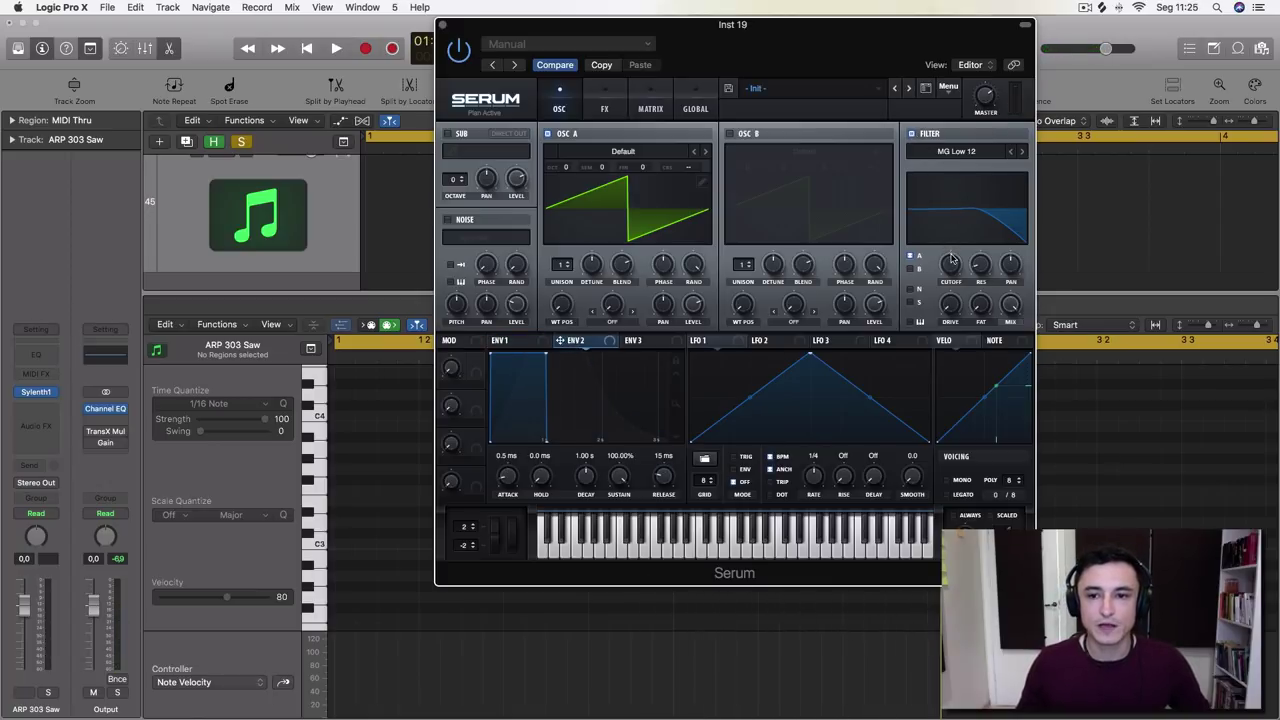
left_click_drag(952, 258, 948, 282)
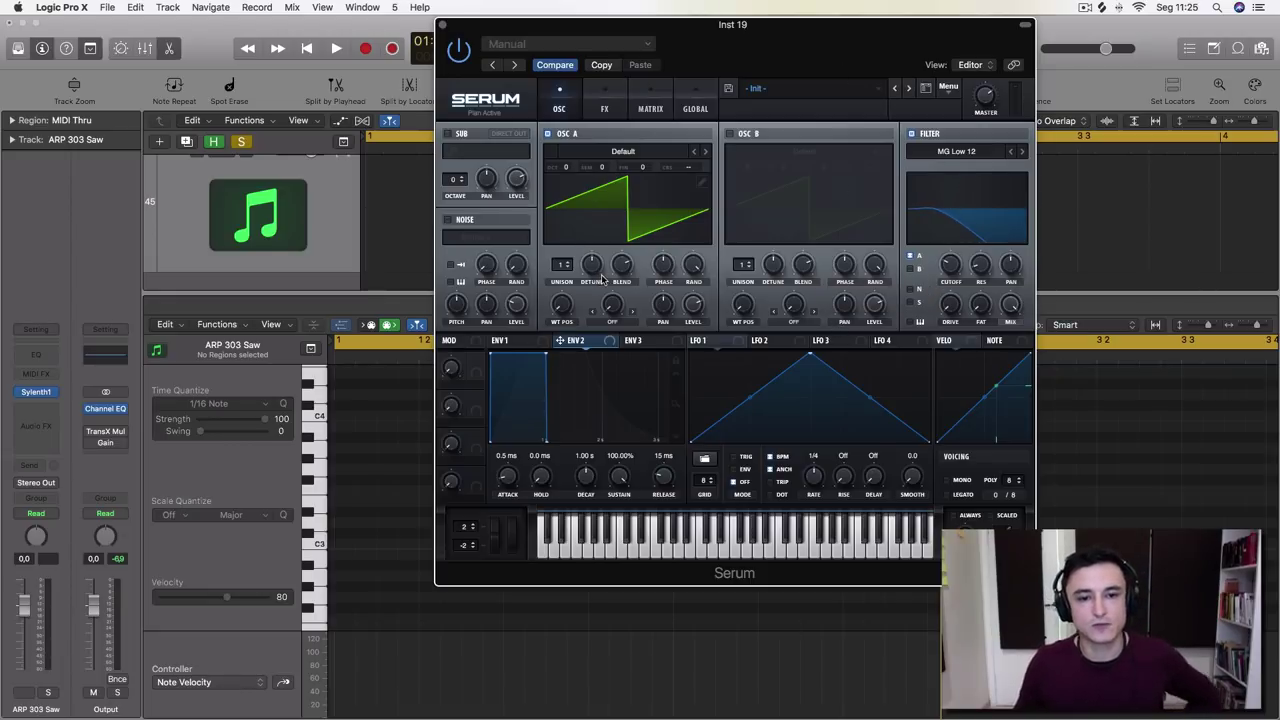
left_click_drag(566, 344, 950, 264)
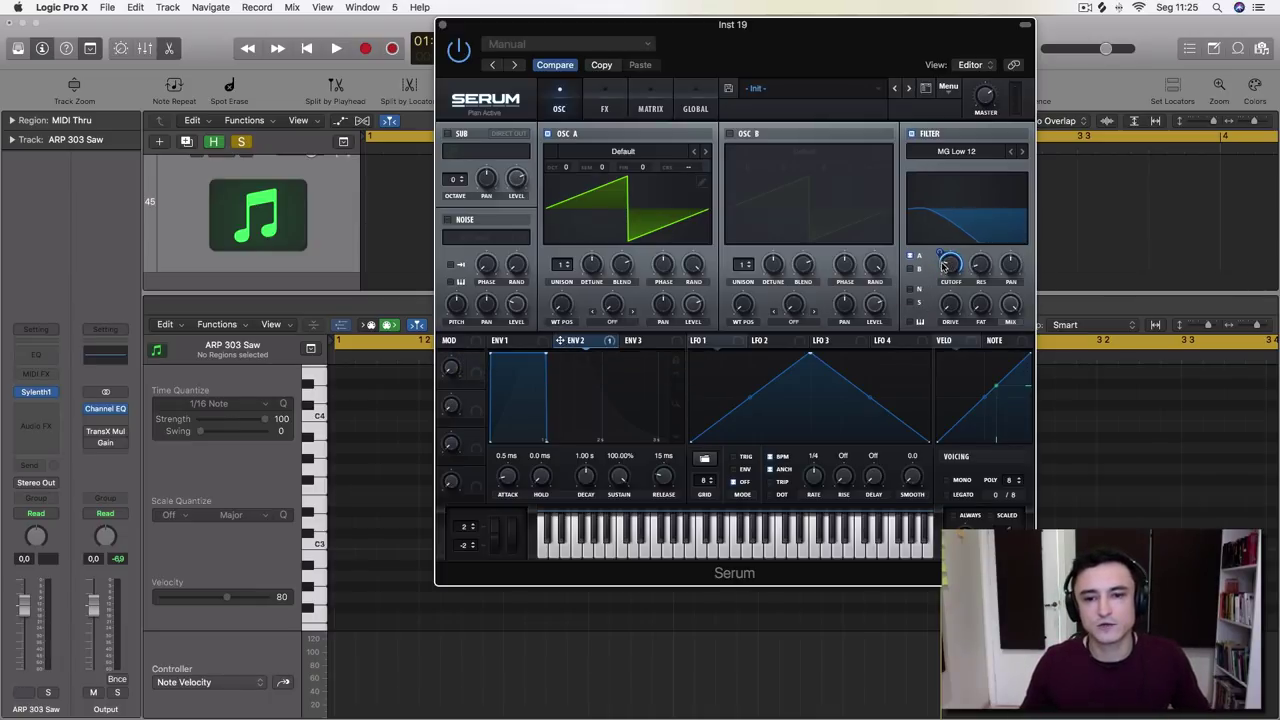
Set Env 2's attack to 714 ms and release to 1.68 s, playing back the chord after each change
left_click_drag(490, 352, 573, 355)
key("space")
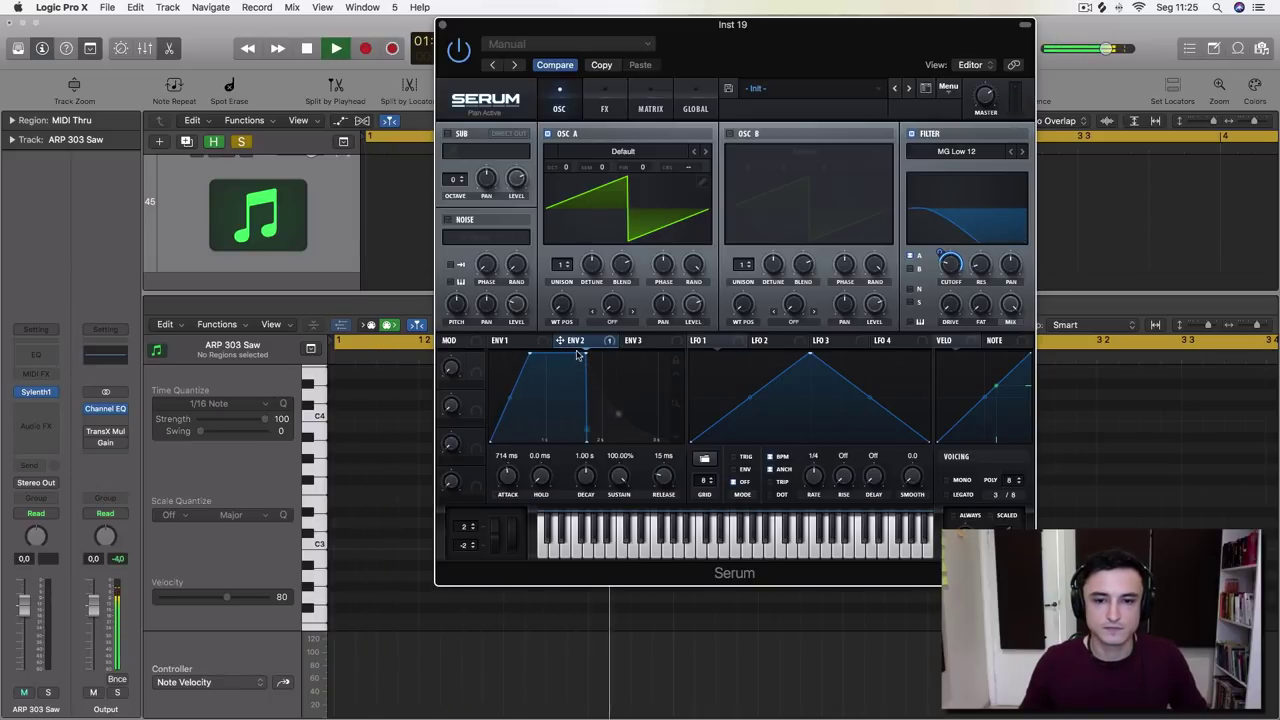
key("space")
left_click_drag(670, 480, 676, 434)
key("space")
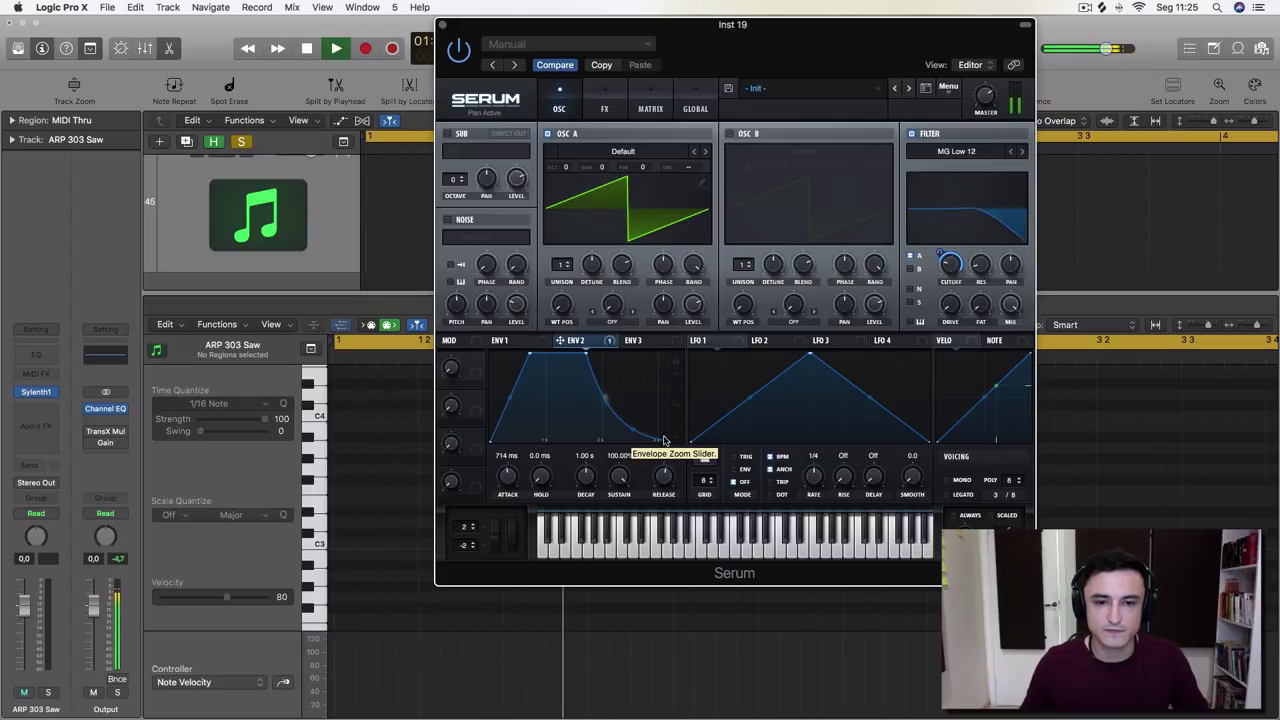
key("space")
Lower Env 2's sustain to 60.96% and on to 31.74%, playing back the chord at each setting
left_click_drag(619, 476, 604, 524)
key("space")
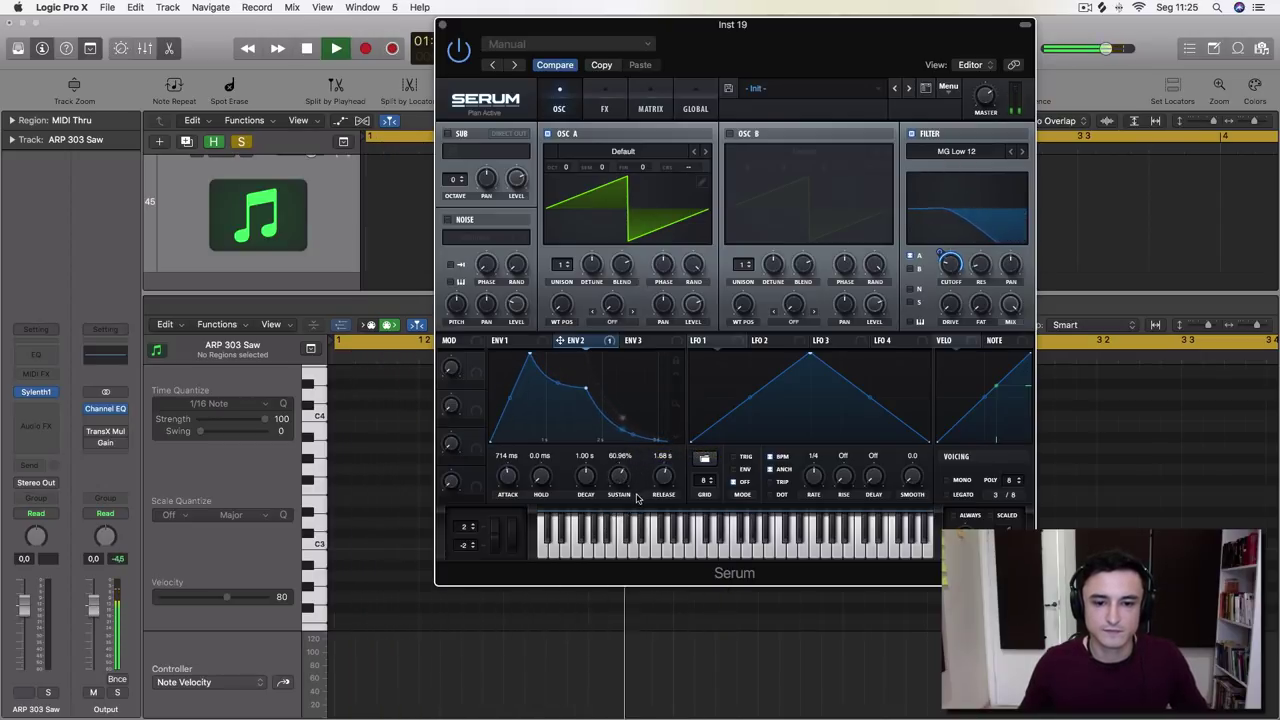
key("space")
left_click_drag(619, 476, 612, 511)
key("space")
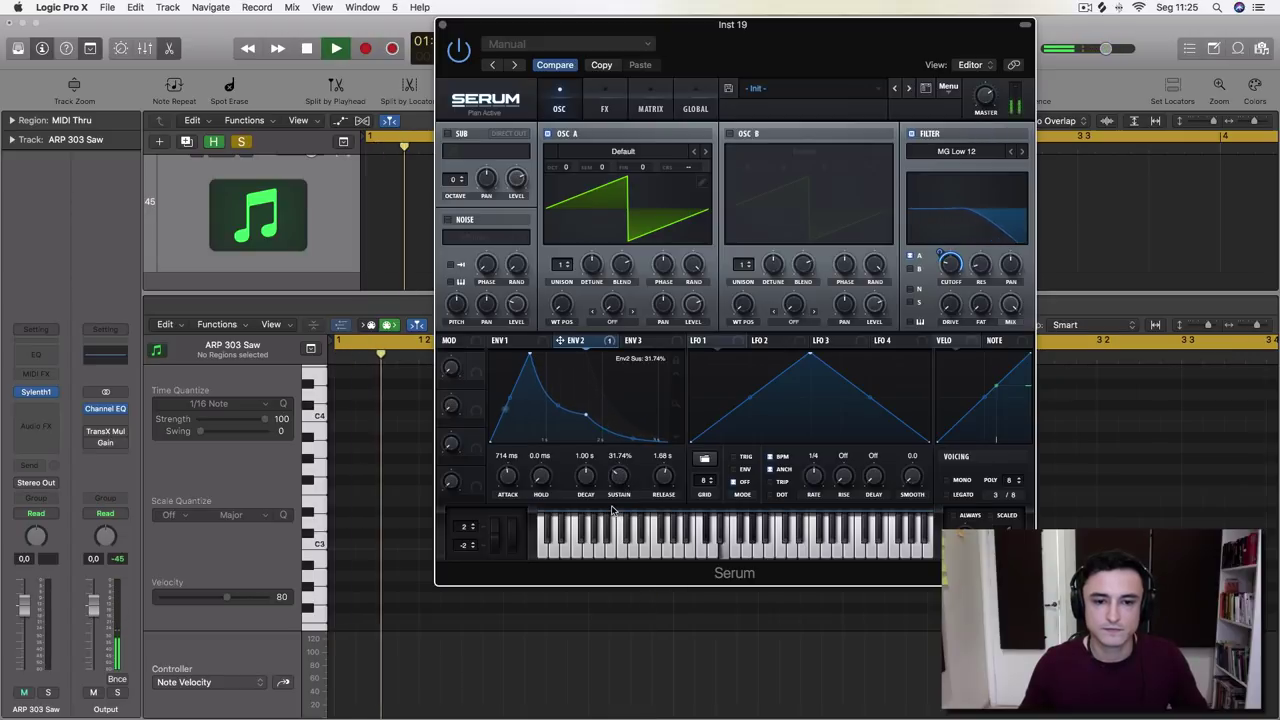
key("space")
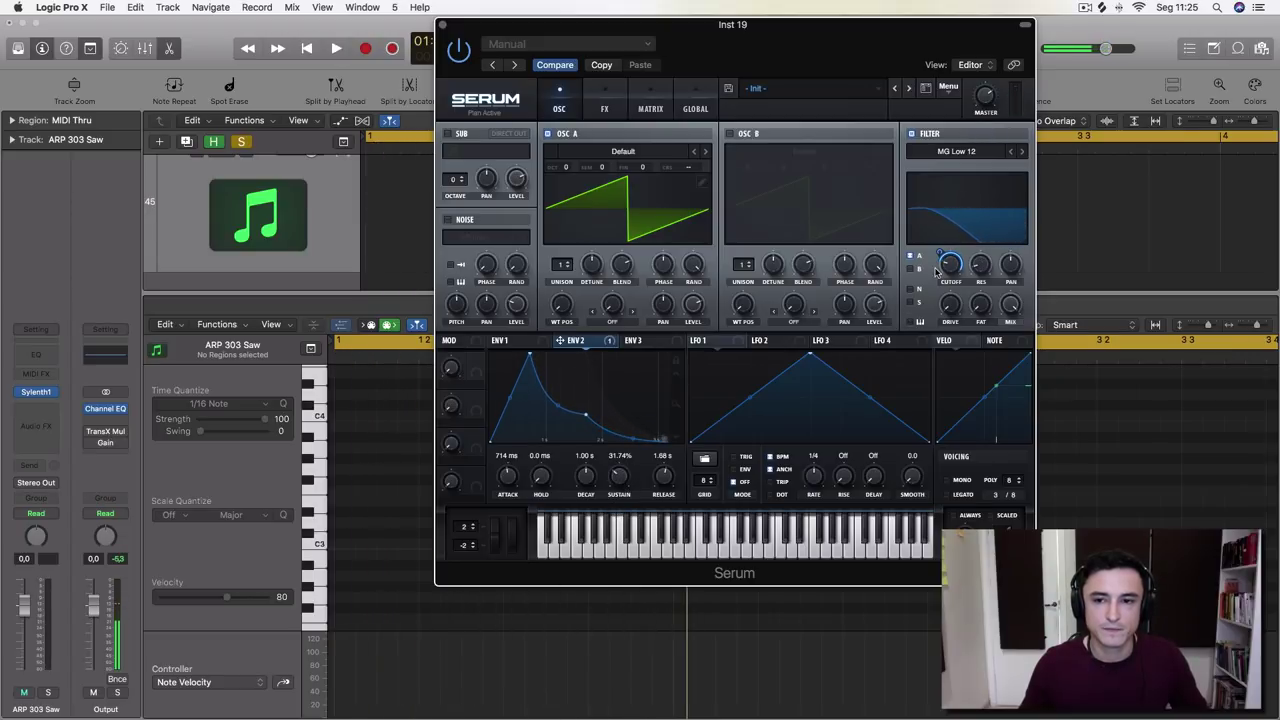
Lower the filter cutoff further, play back the chord, and reduce Env 2's modulation amount on the cutoff
left_click_drag(946, 263, 949, 278)
key("space")
key("space")
key("space")
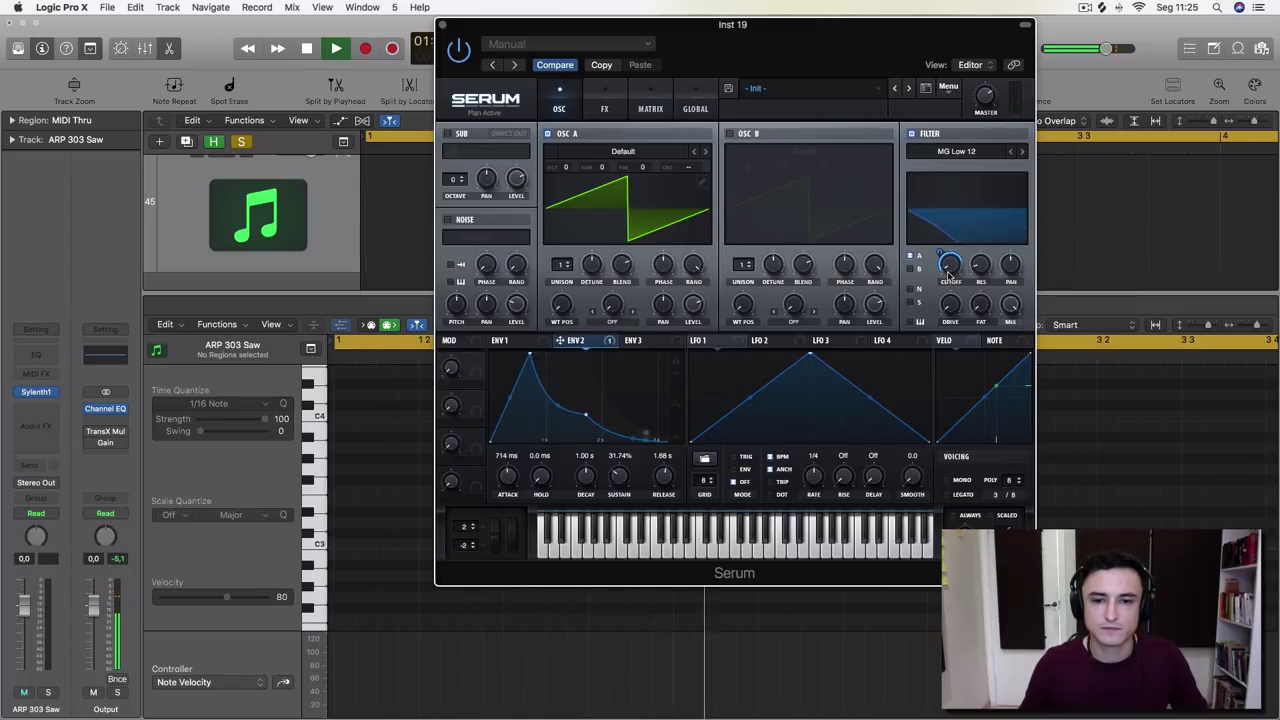
key("space")
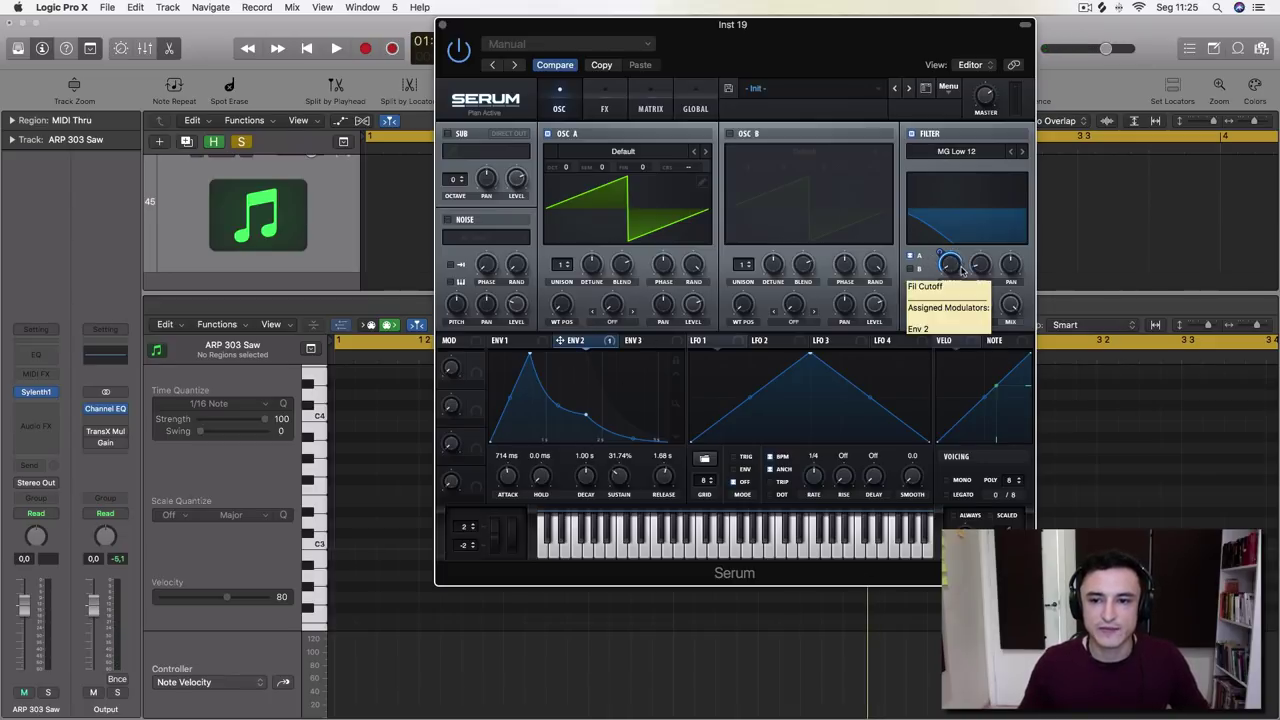
left_click_drag(944, 268, 930, 272)
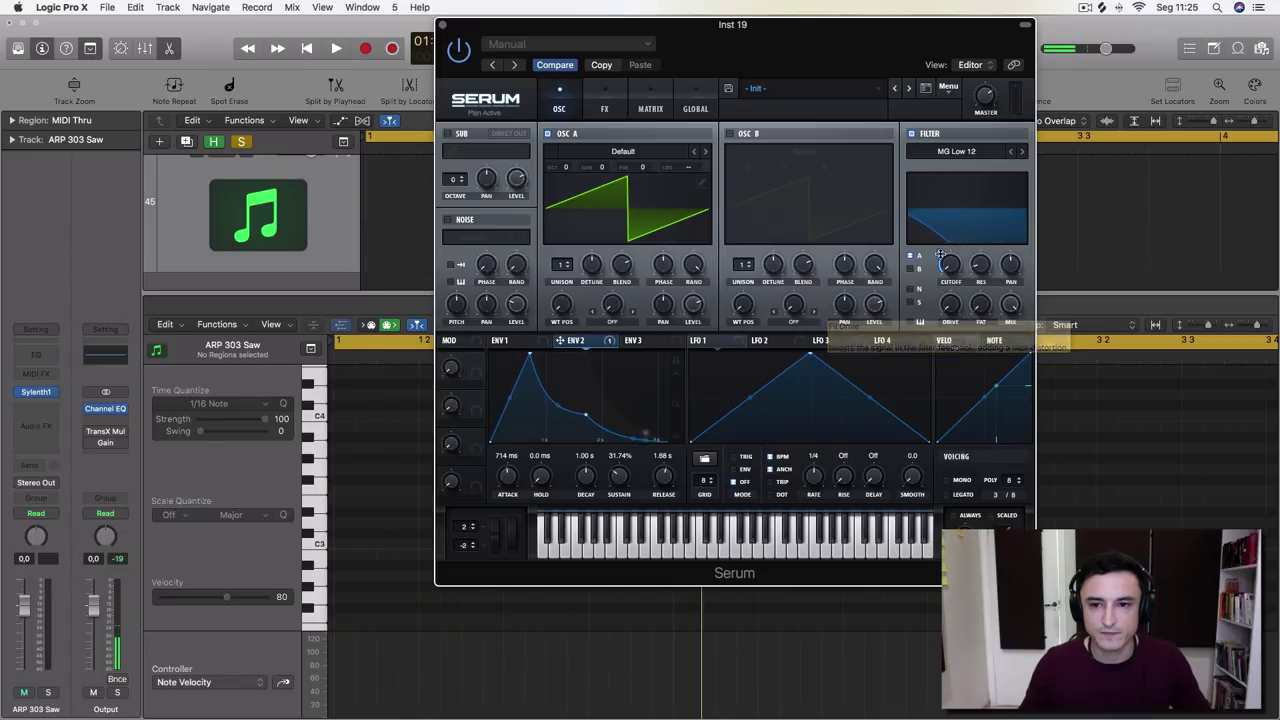
Play back the chord twice to hear Env 2 sweeping the filter cutoff
key("space")
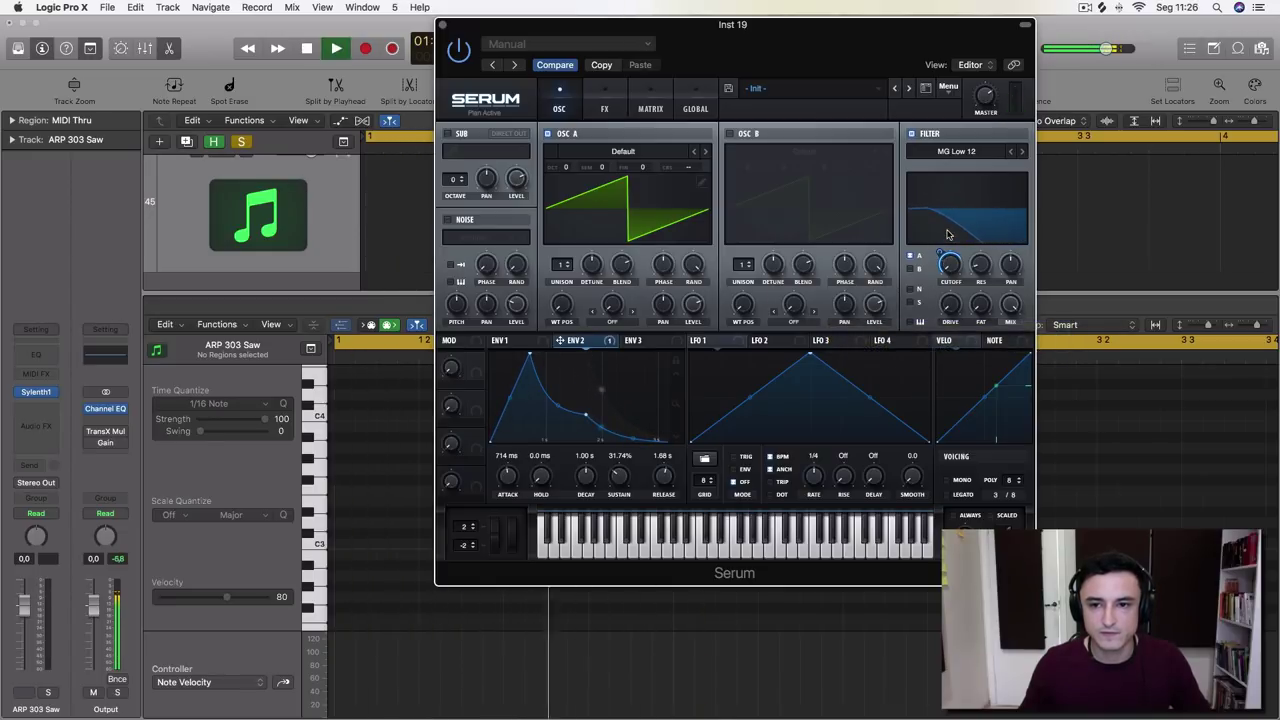
key("space")
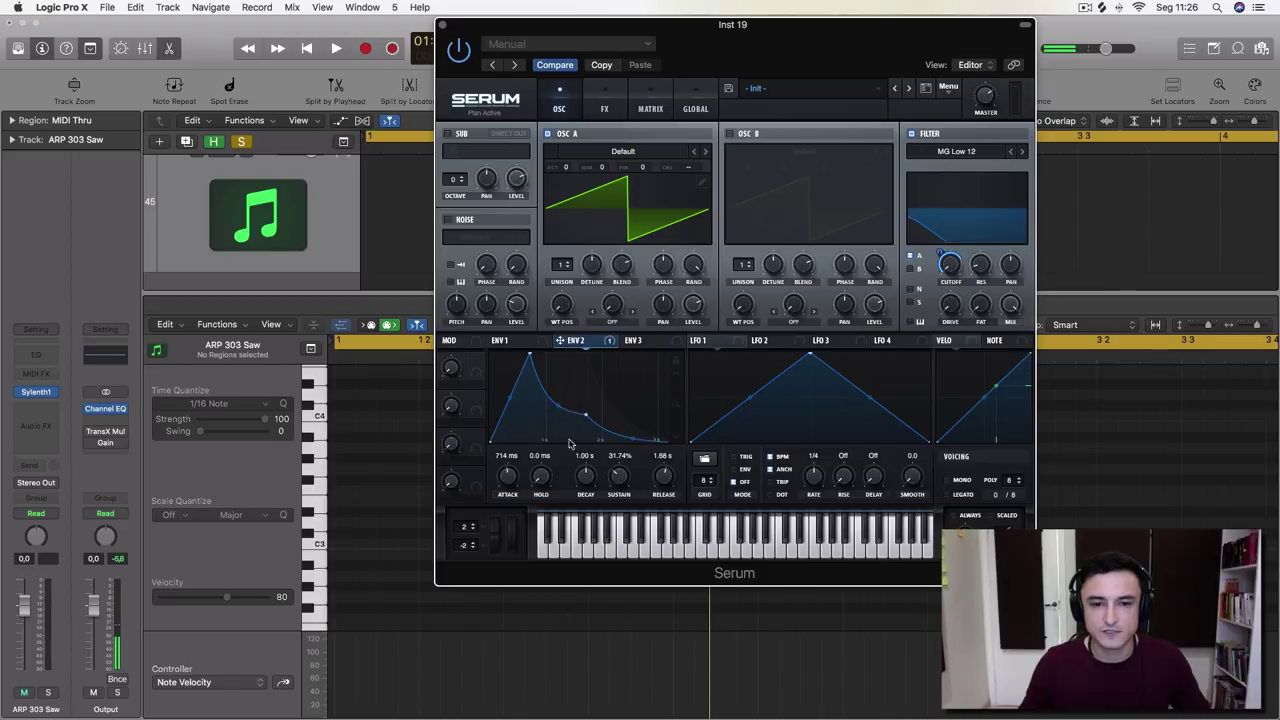
key("space")
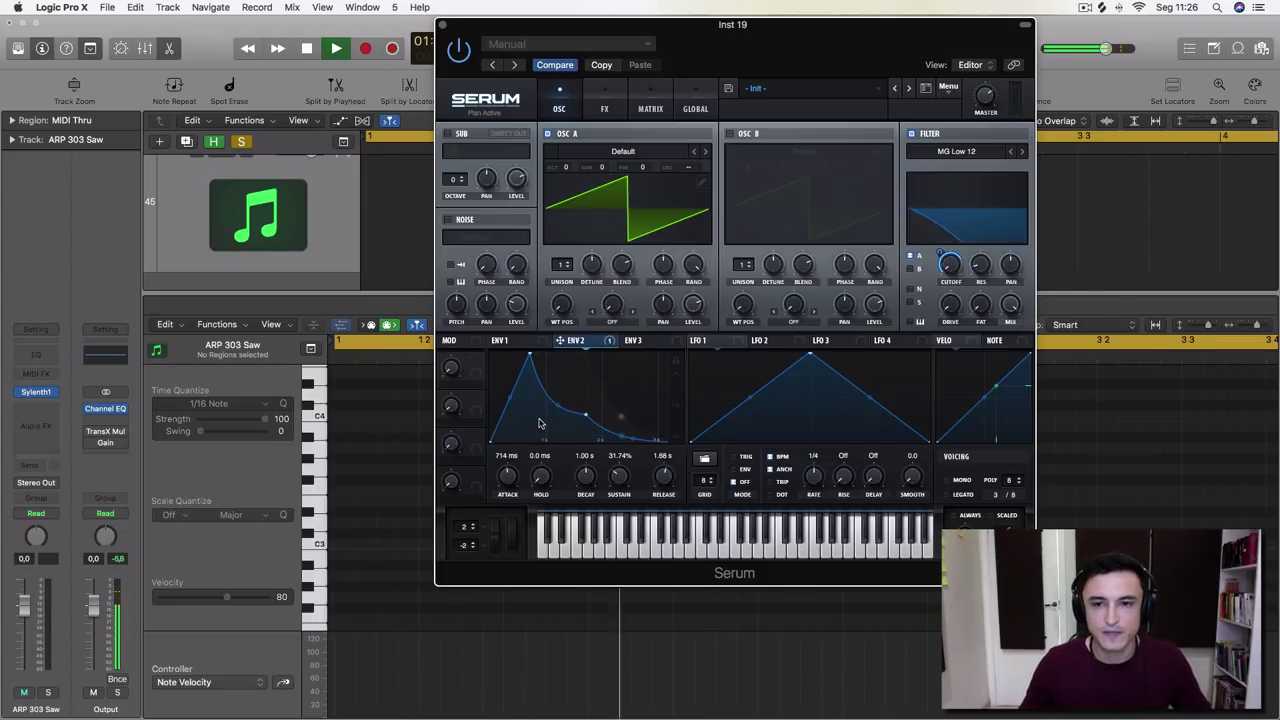
key("space")
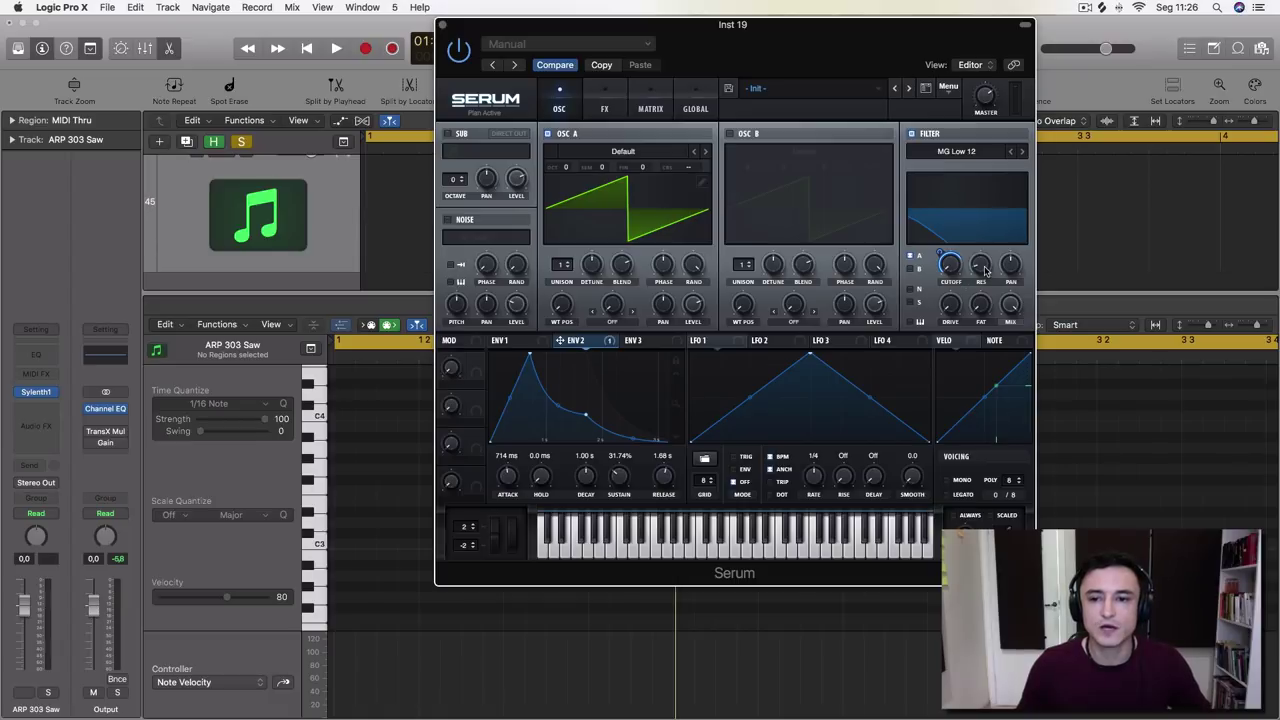
Lower the filter resonance, assign Env 3 as its modulator, and lengthen Env 3's attack to about 1.1 s
left_click_drag(985, 271, 984, 302)
left_click(636, 341)
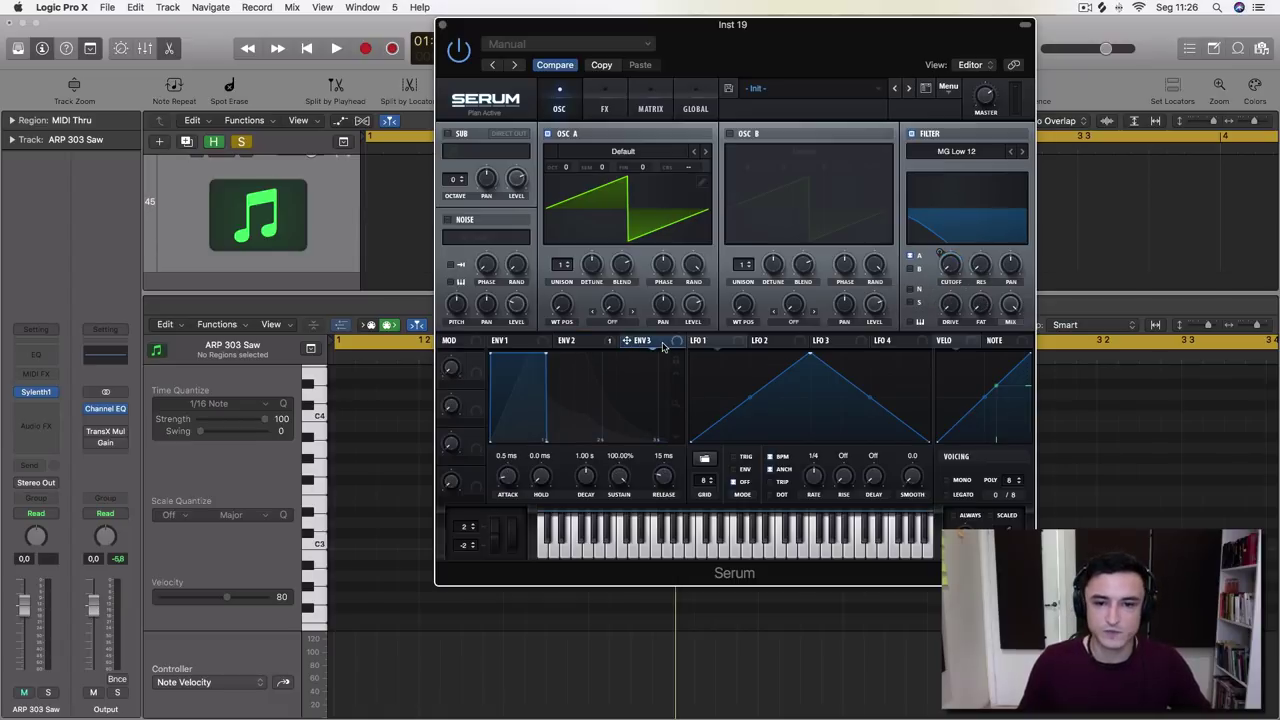
left_click_drag(636, 343, 980, 266)
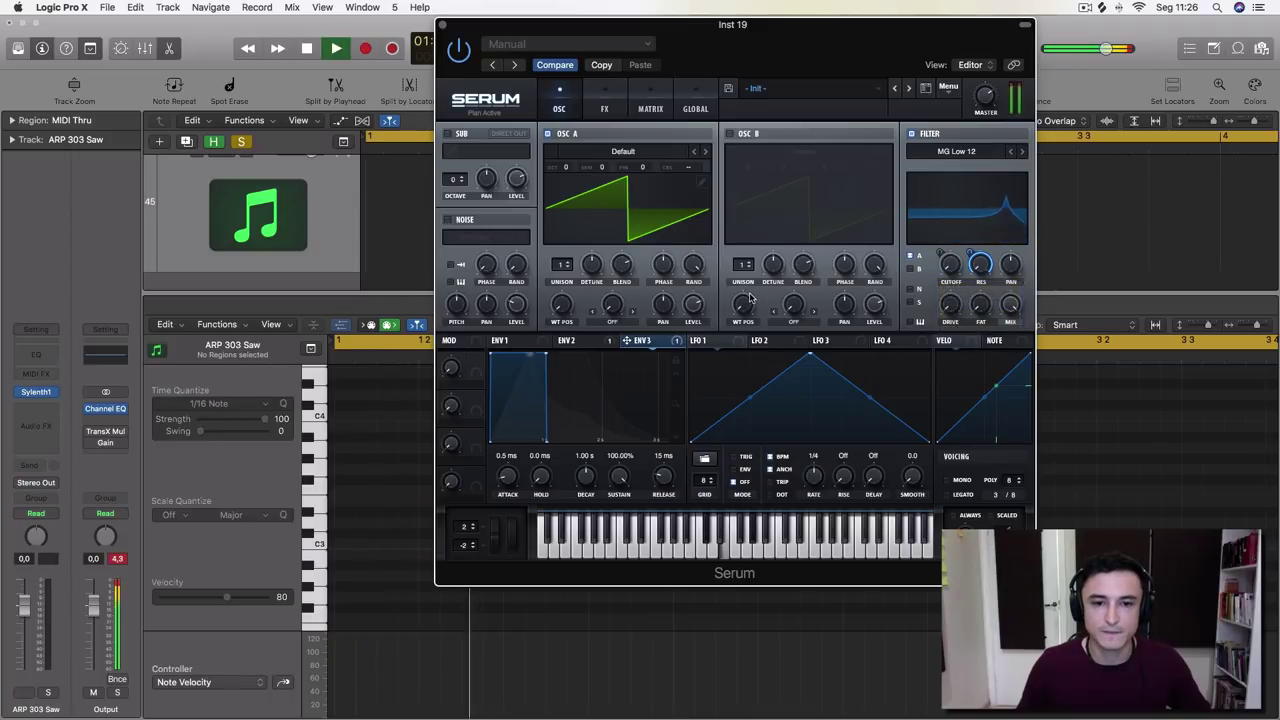
left_click_drag(492, 356, 563, 400)
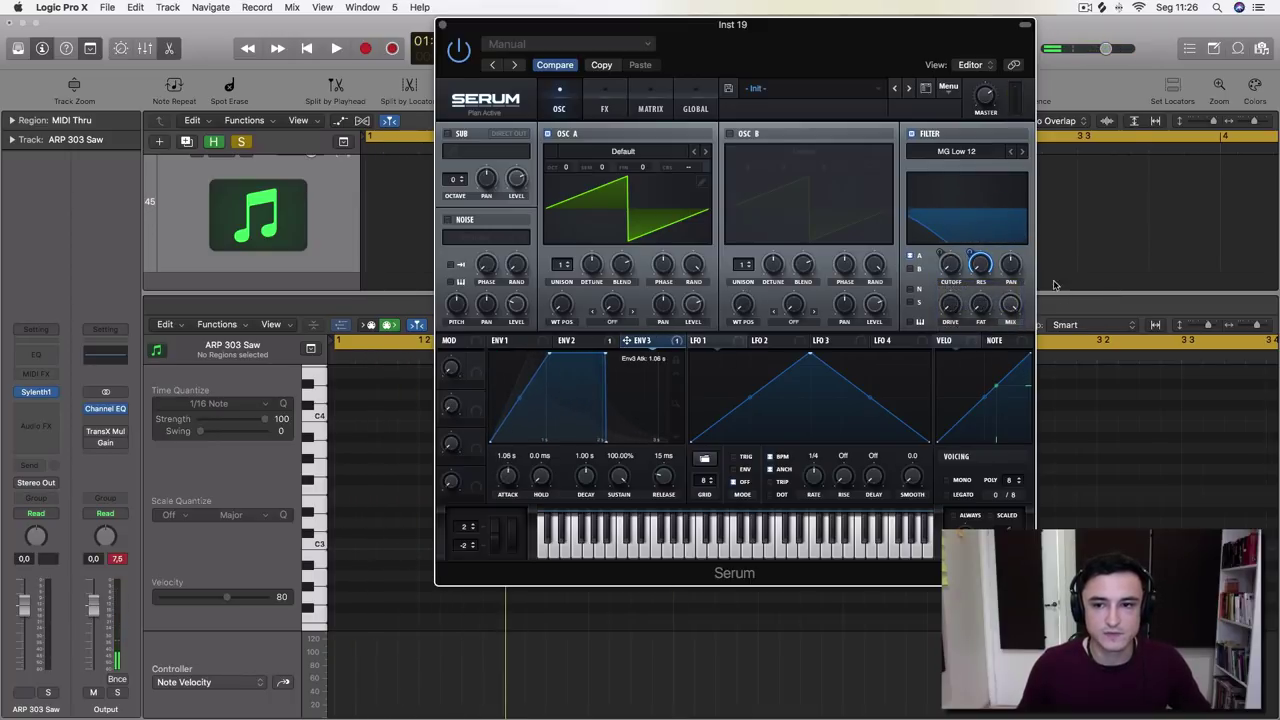
Reduce Env 3's modulation amount on the filter resonance and raise it slightly again, playing back the chord at each setting
left_click_drag(968, 252, 966, 287)
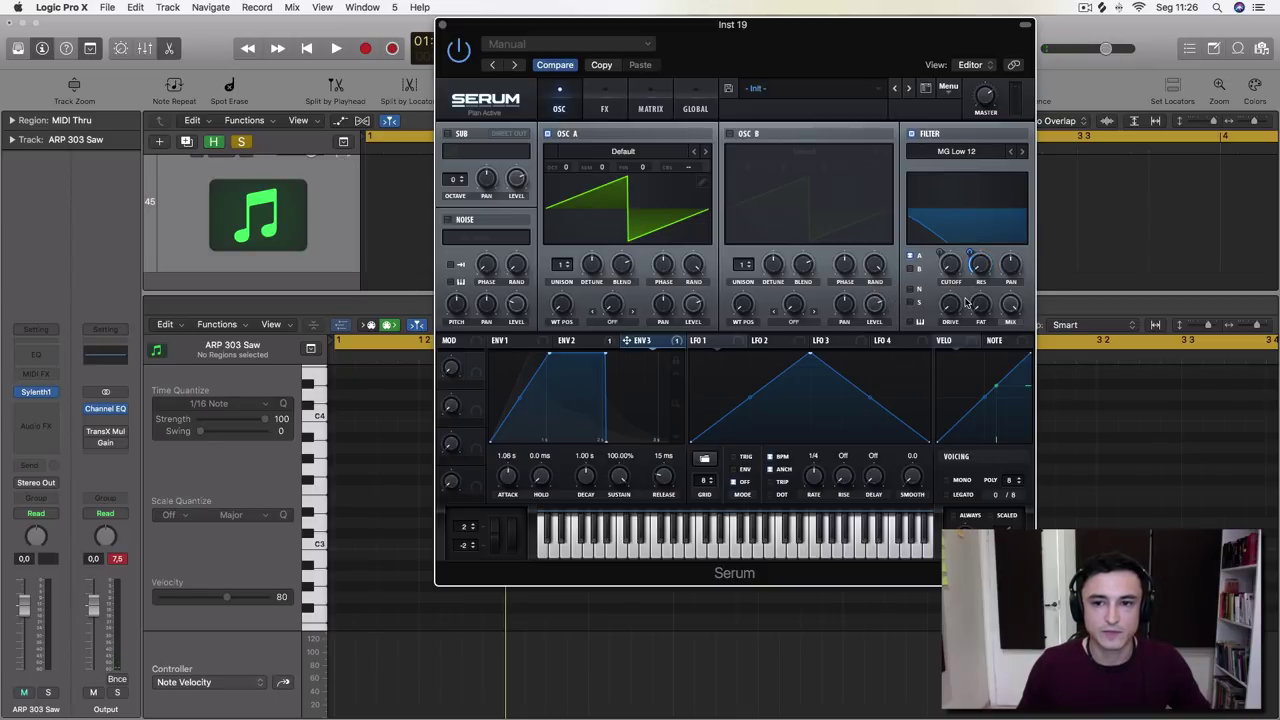
key("space")
key("space")
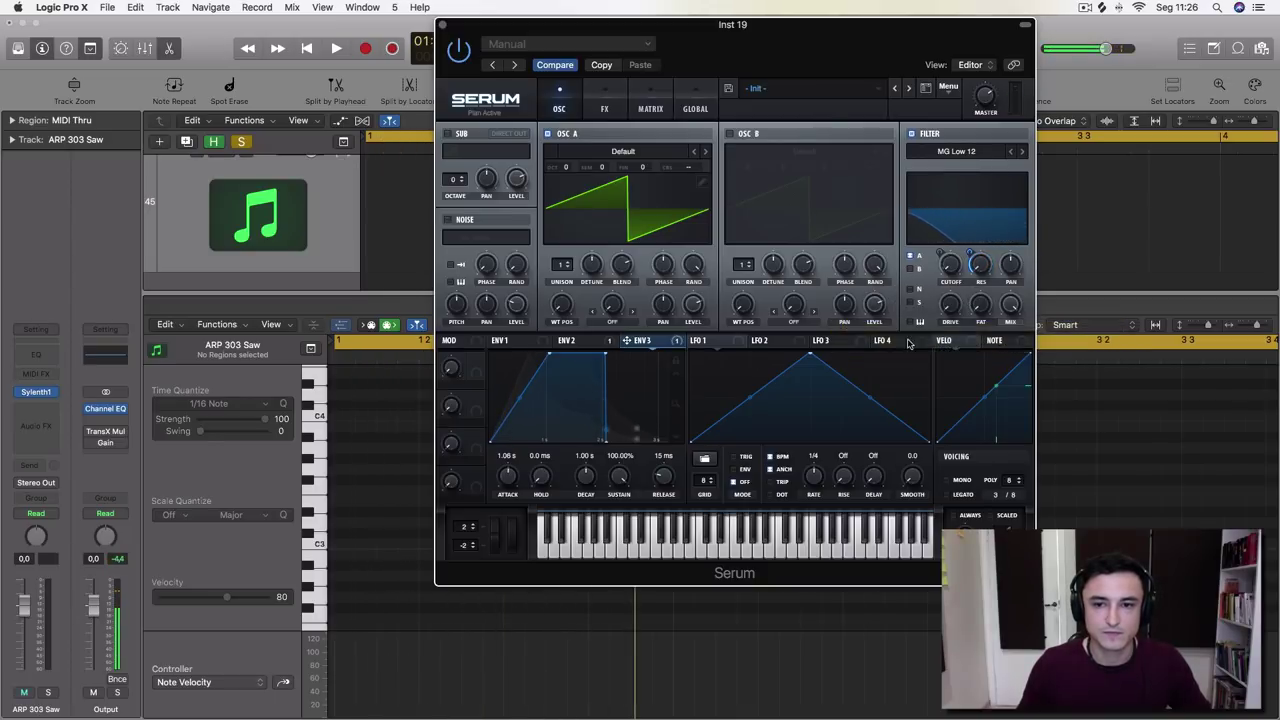
left_click_drag(969, 252, 973, 237)
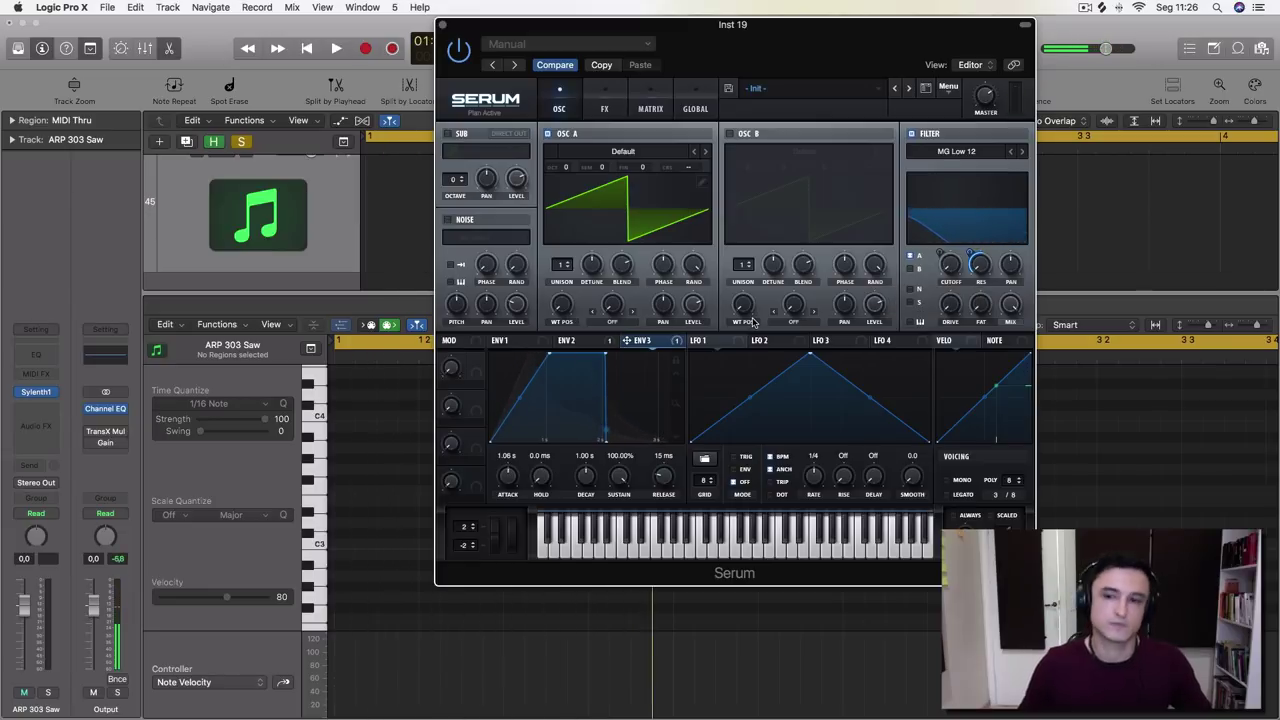
key("space")
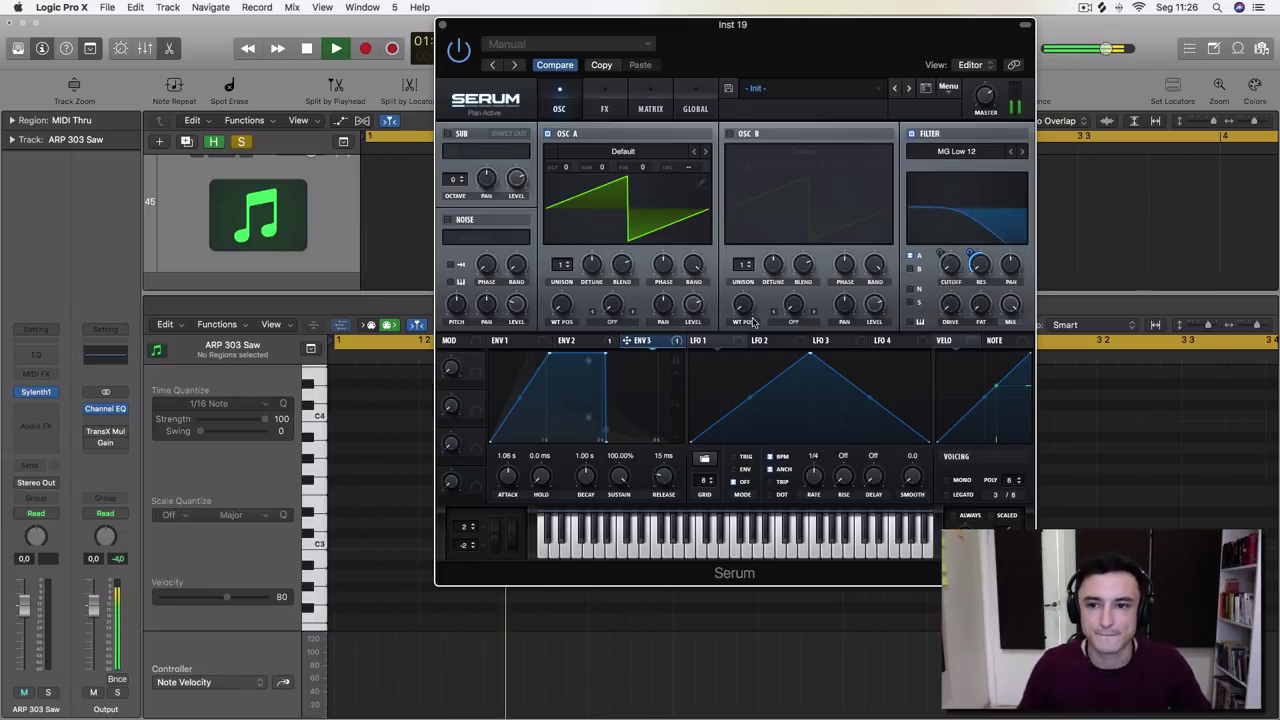
key("space")
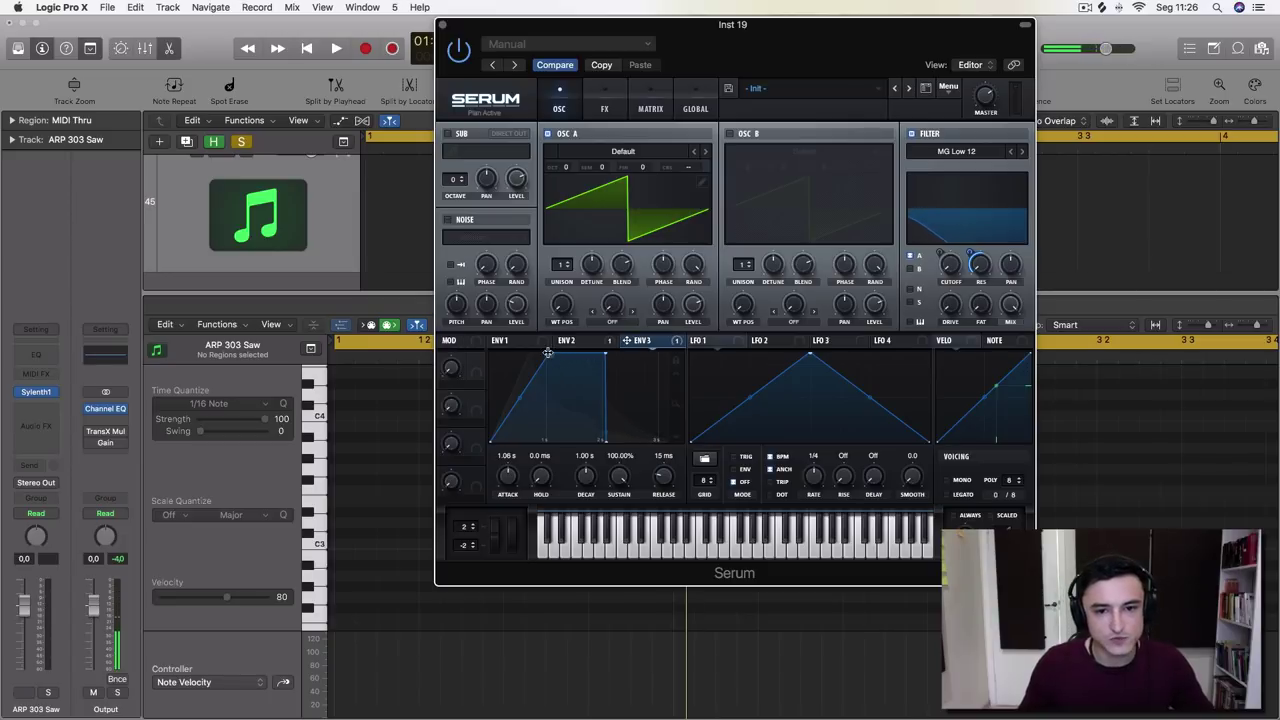
Set Env 3's attack to 1.31 s, bend its attack curve upward, and play back the chord
left_click_drag(552, 353, 514, 400)
key("space")
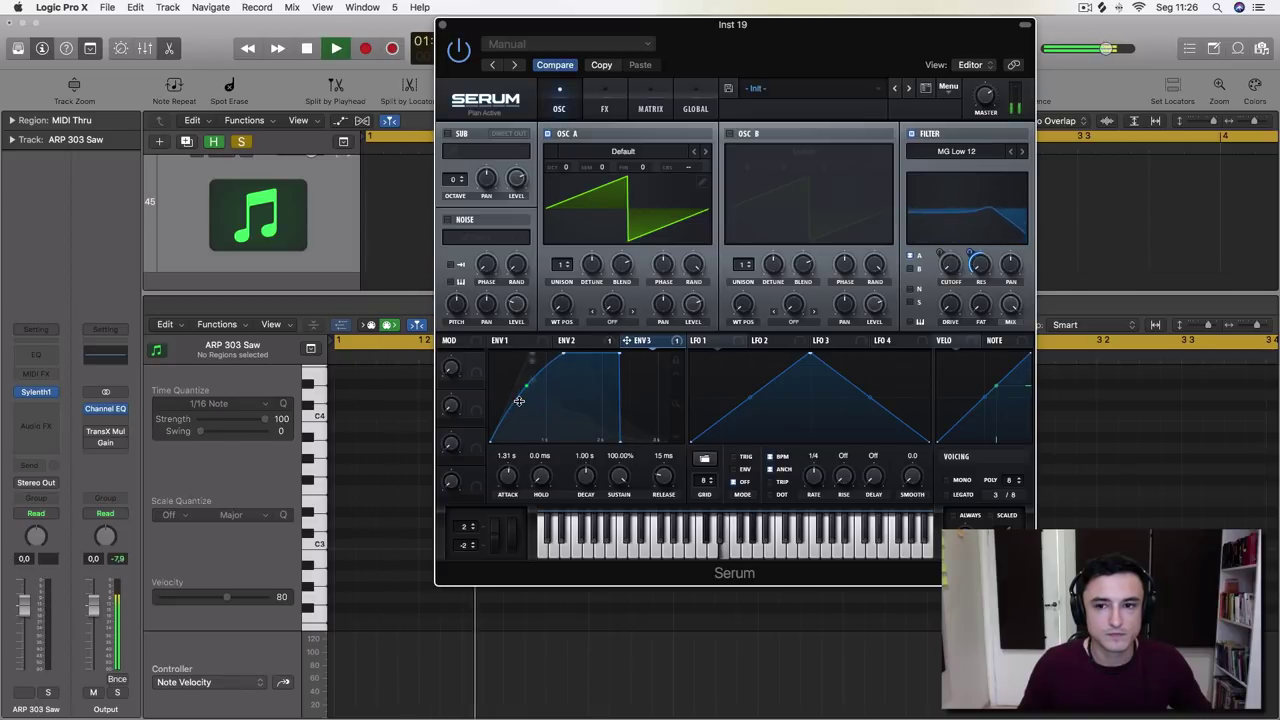
key("space")
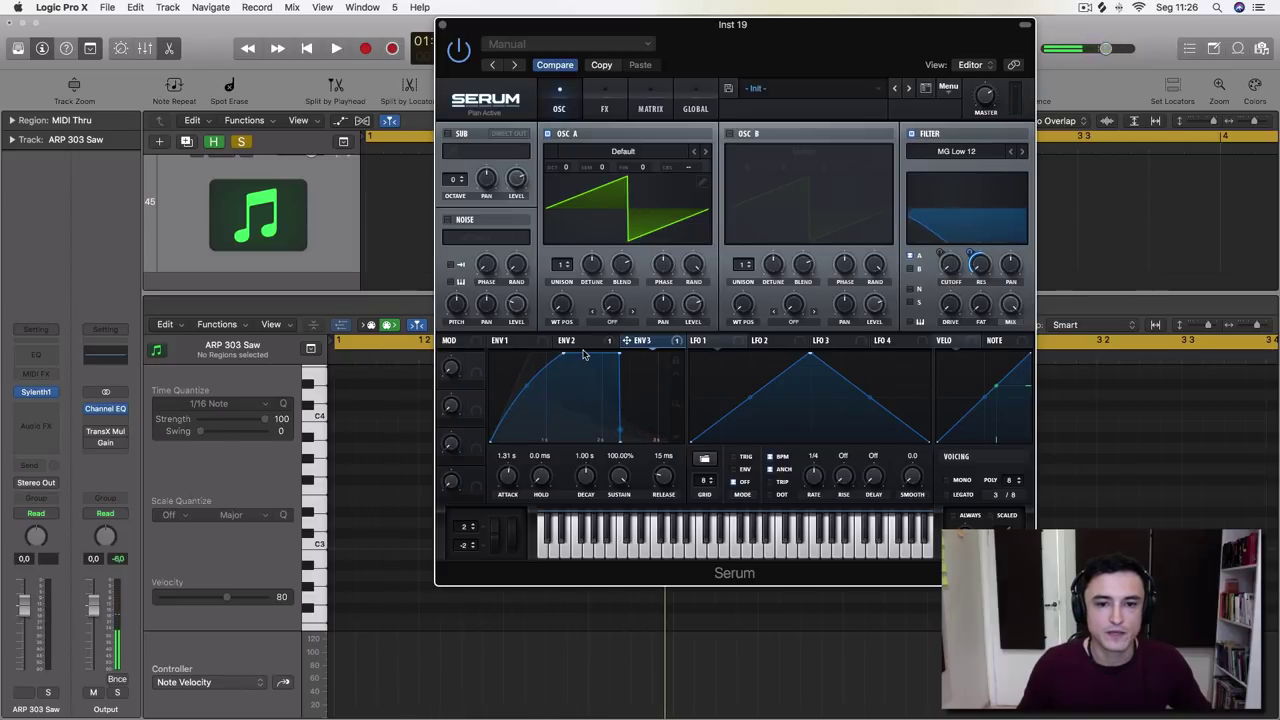
key("space")
key("space")
Assign Env 3 as a modulator of the filter drive, adjust the modulation amount, and play back the chord
left_click(513, 346)
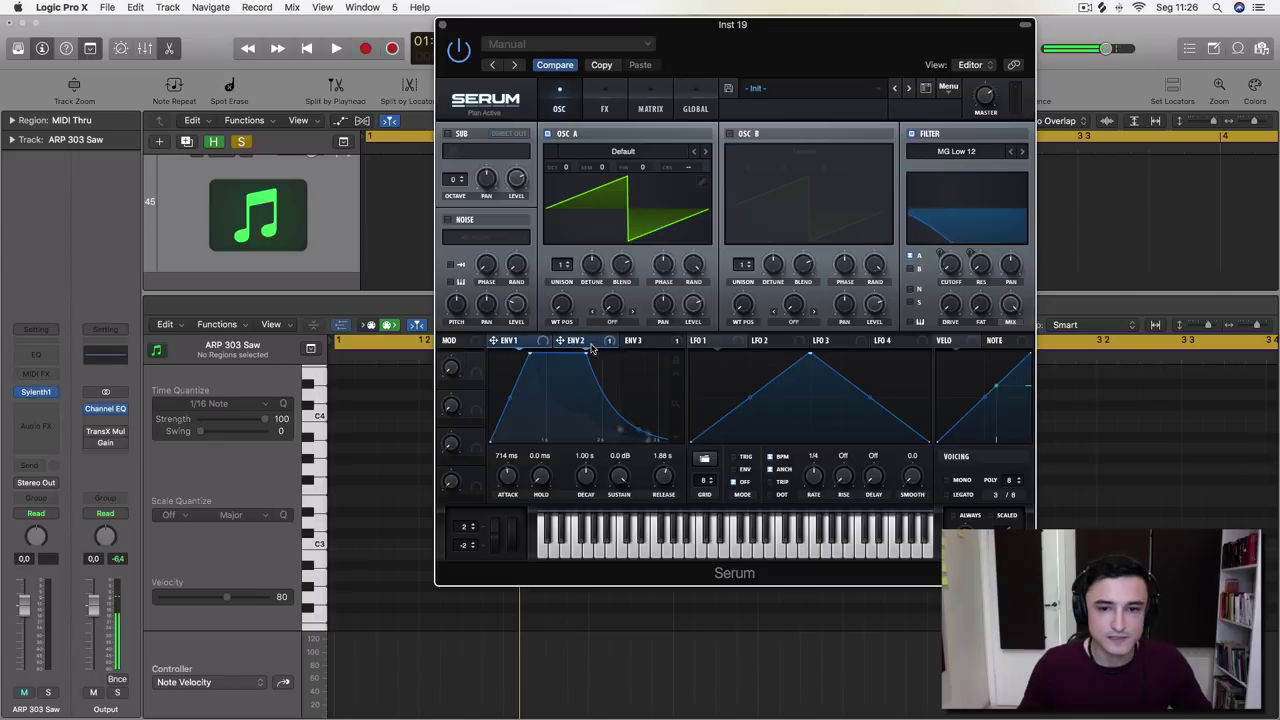
left_click(591, 345)
left_click(659, 343)
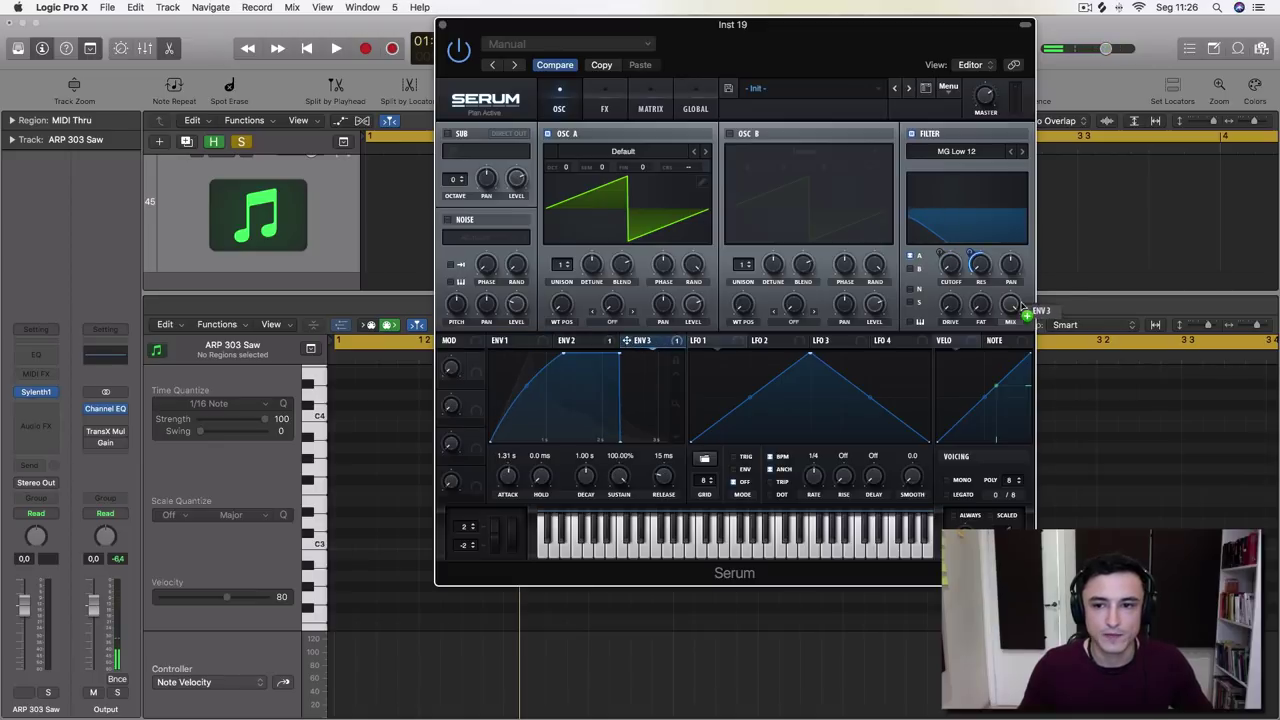
left_click_drag(941, 291, 932, 322)
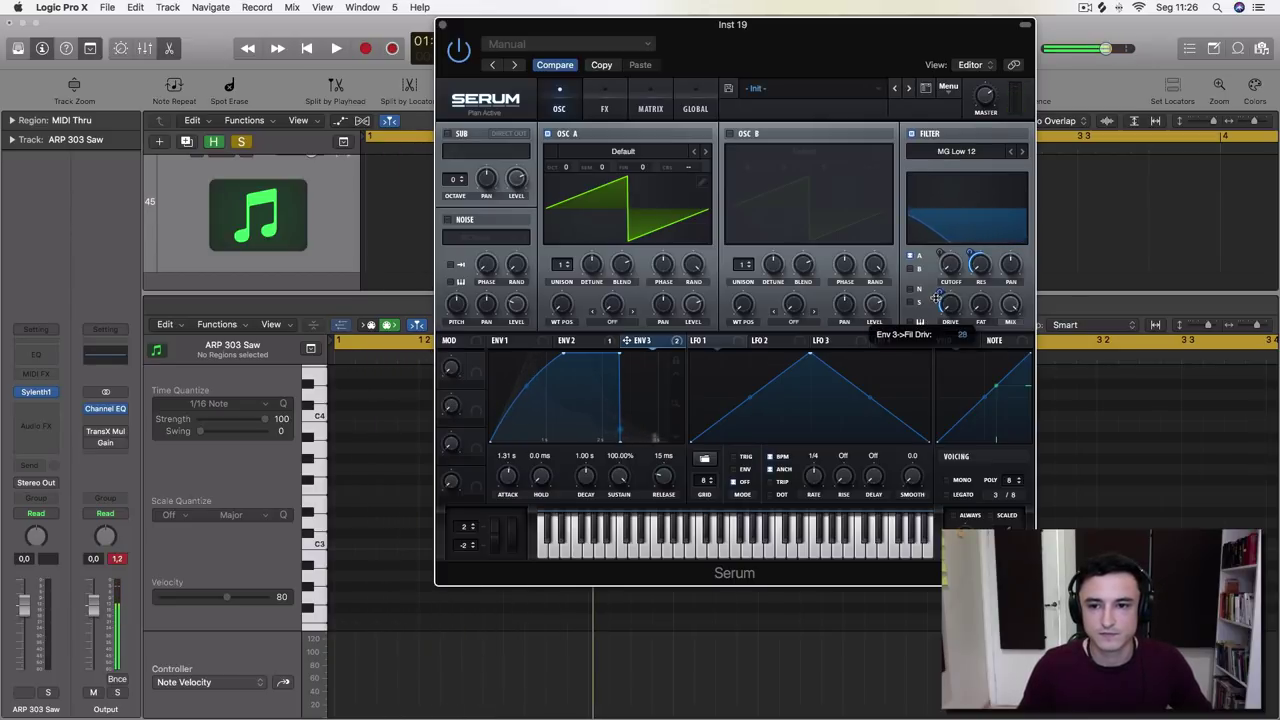
key("space")
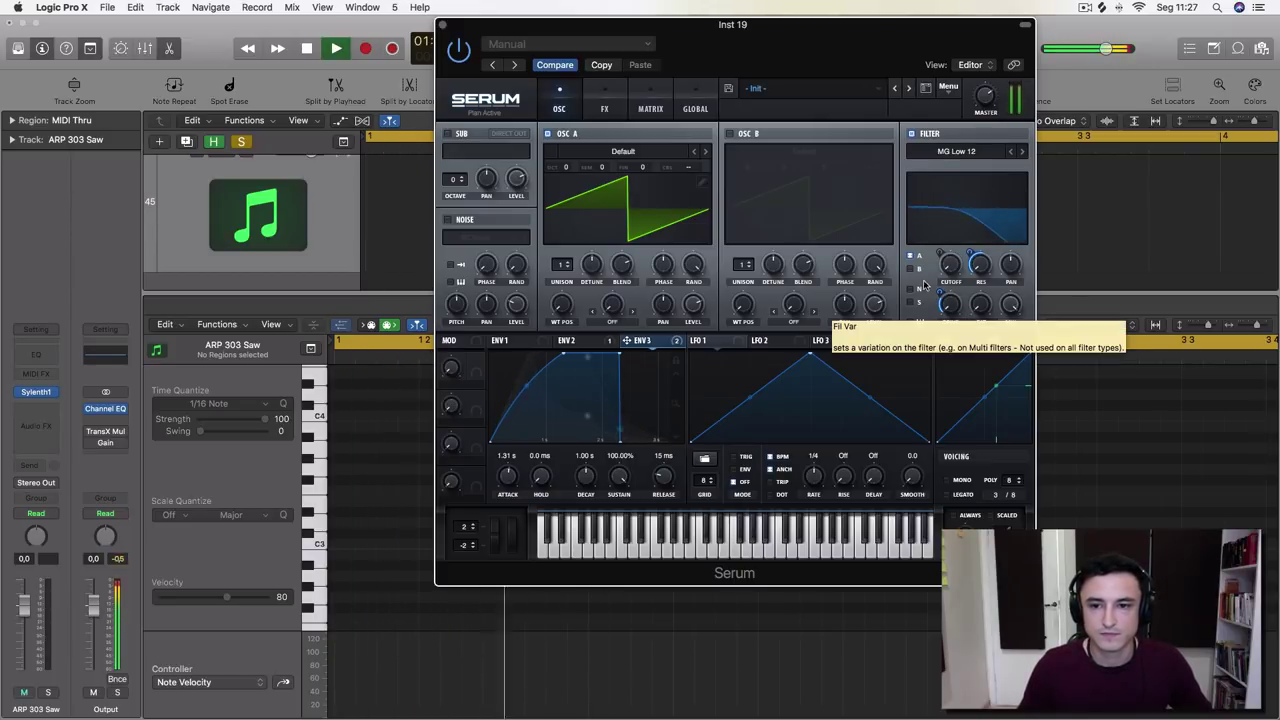
key("space")
Reduce Env 3's modulation amount on the filter drive and replay the chord to hear the result
mouse_move(938, 292)
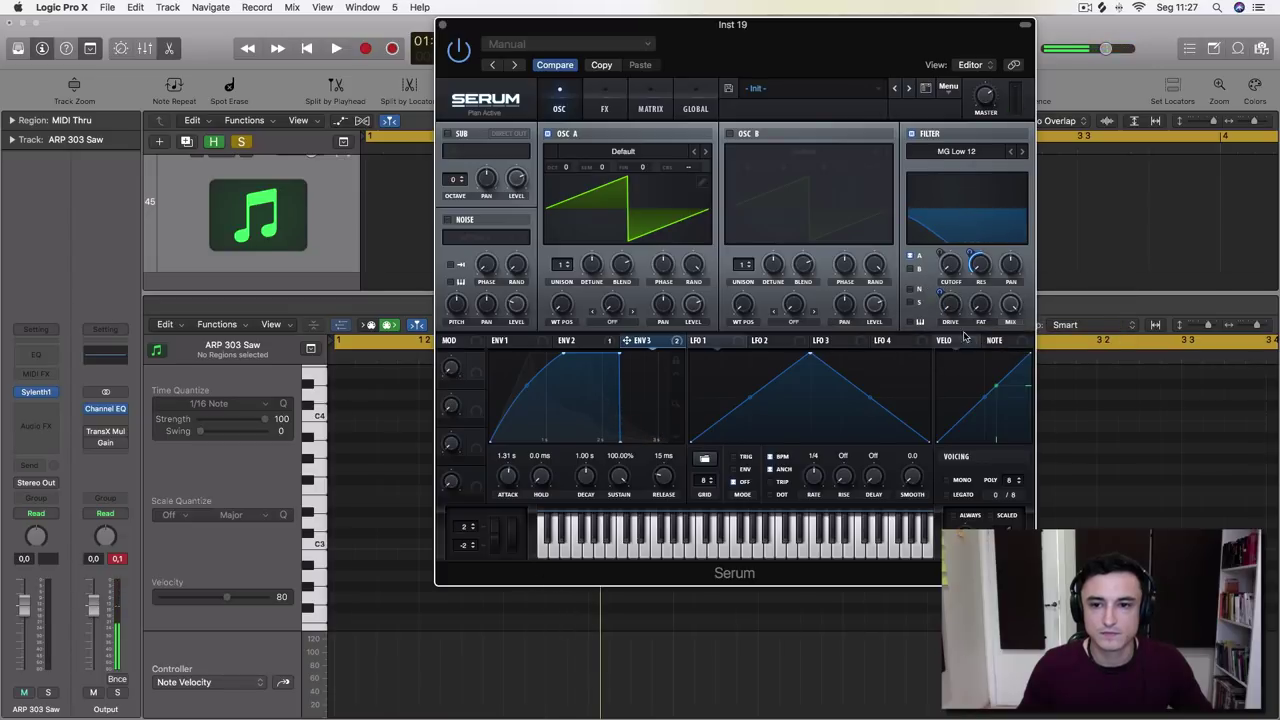
key("space")
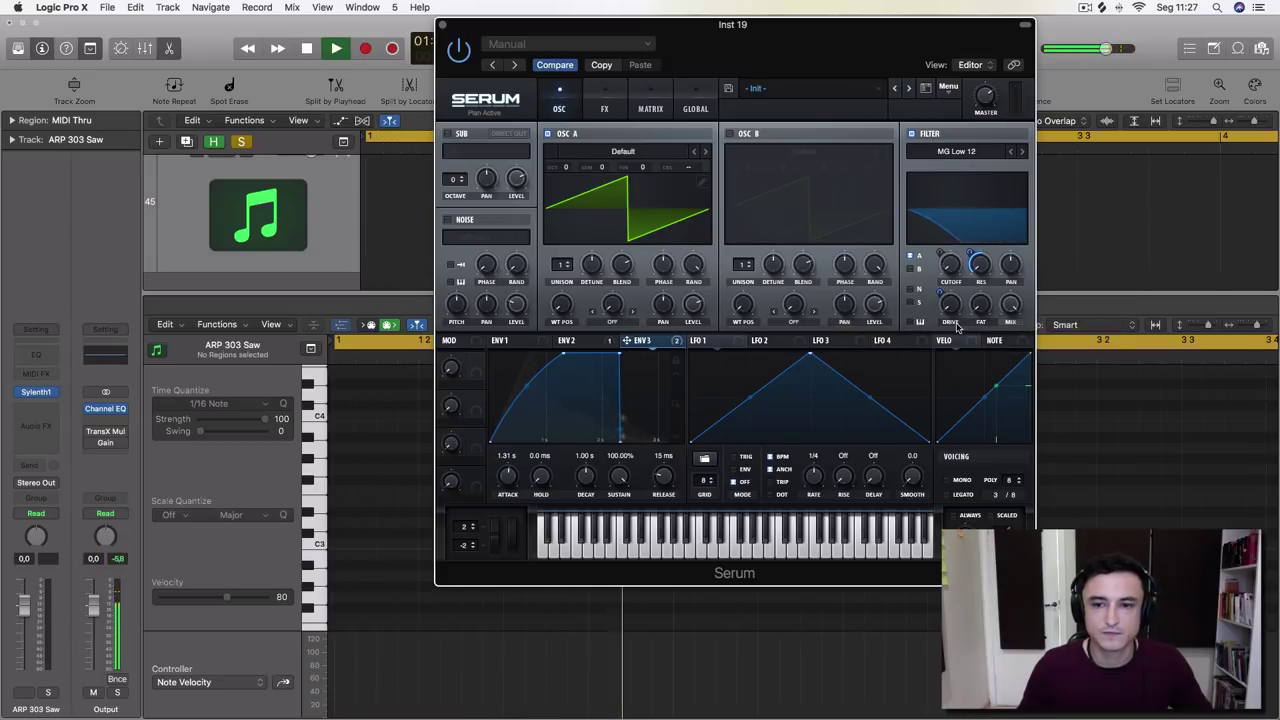
key("space")
key("space")
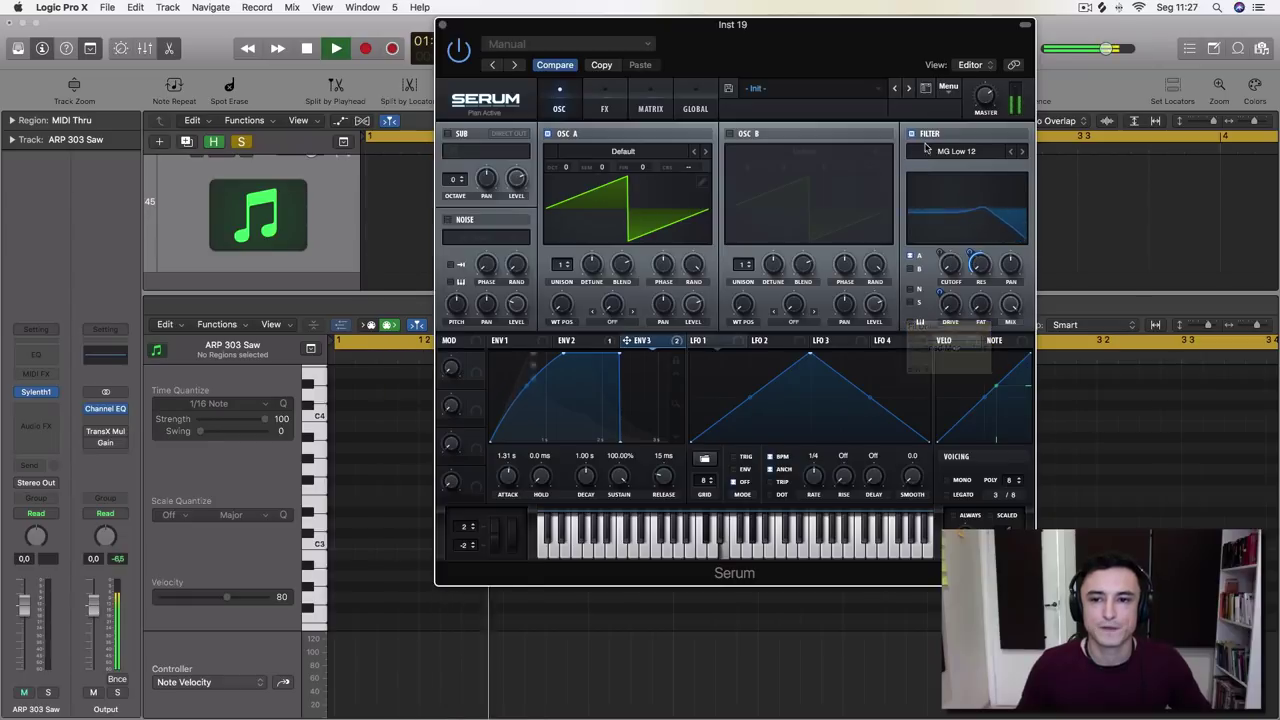
key("space")
Examine the filter types in the Normal category, keeping MG Low 12 selected
left_click(944, 157)
mouse_move(960, 166)
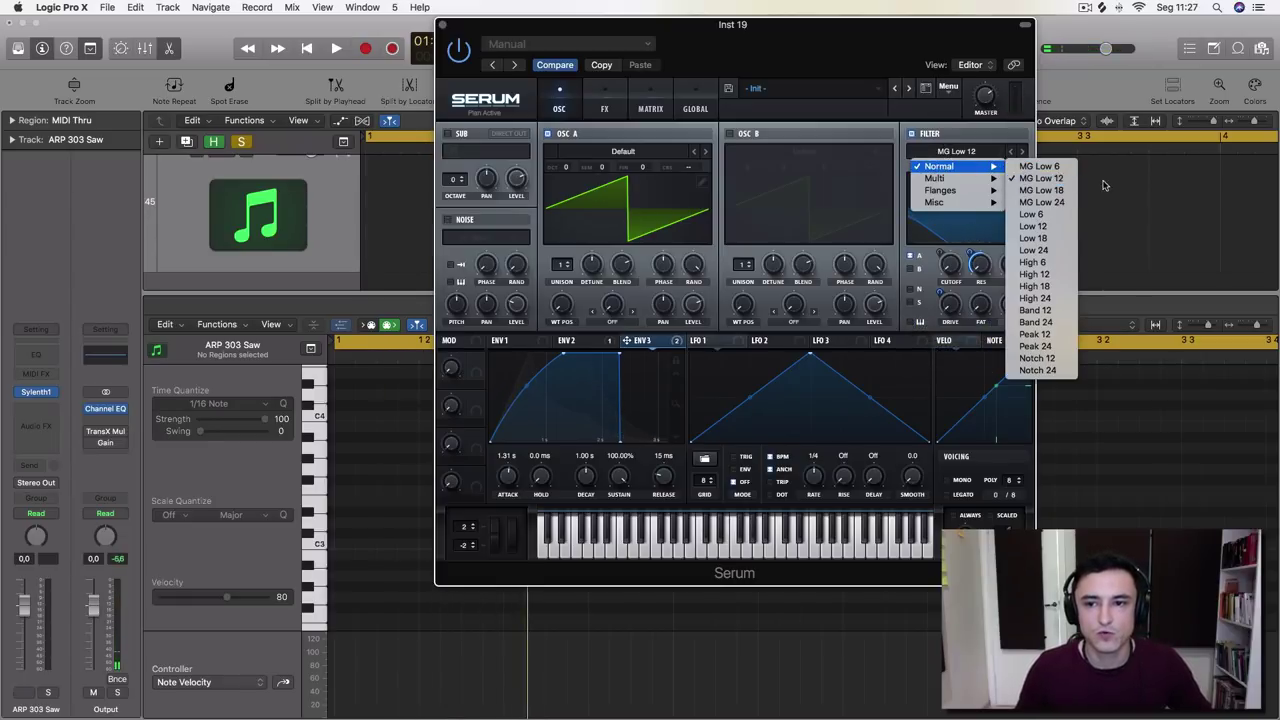
left_click(984, 148)
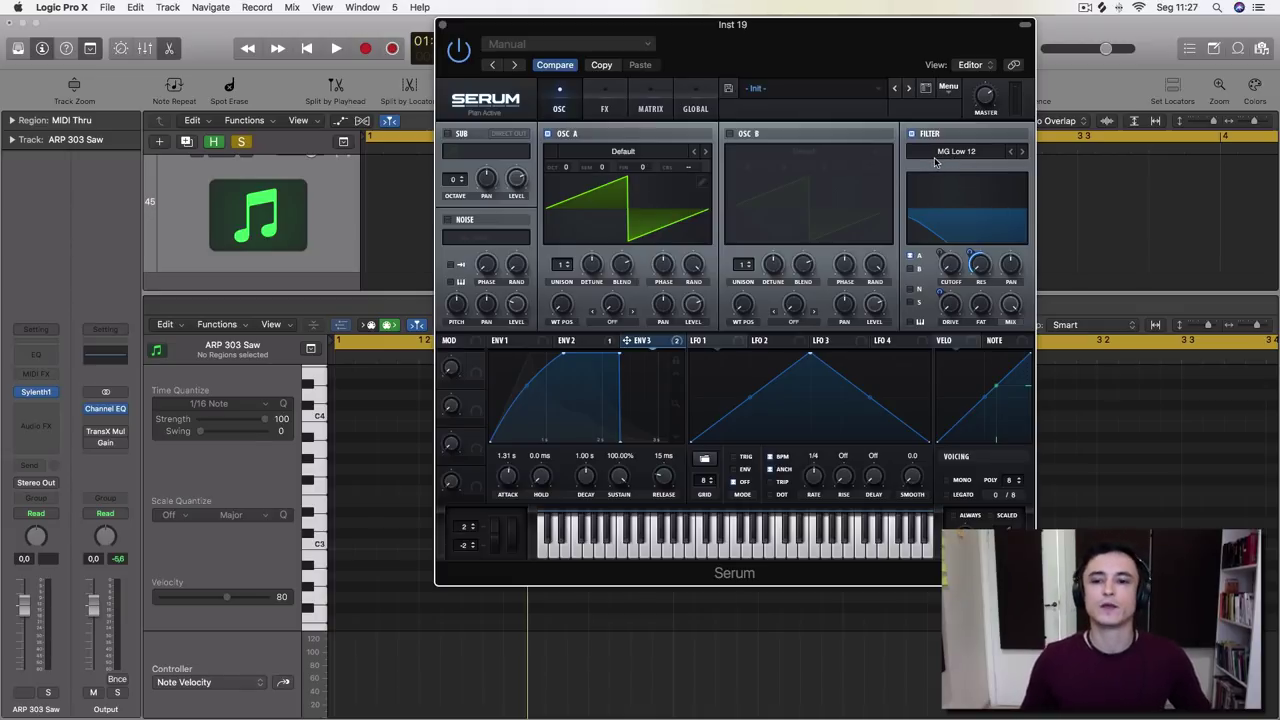
Select the Inst 19 track and play back its chord
key("space")
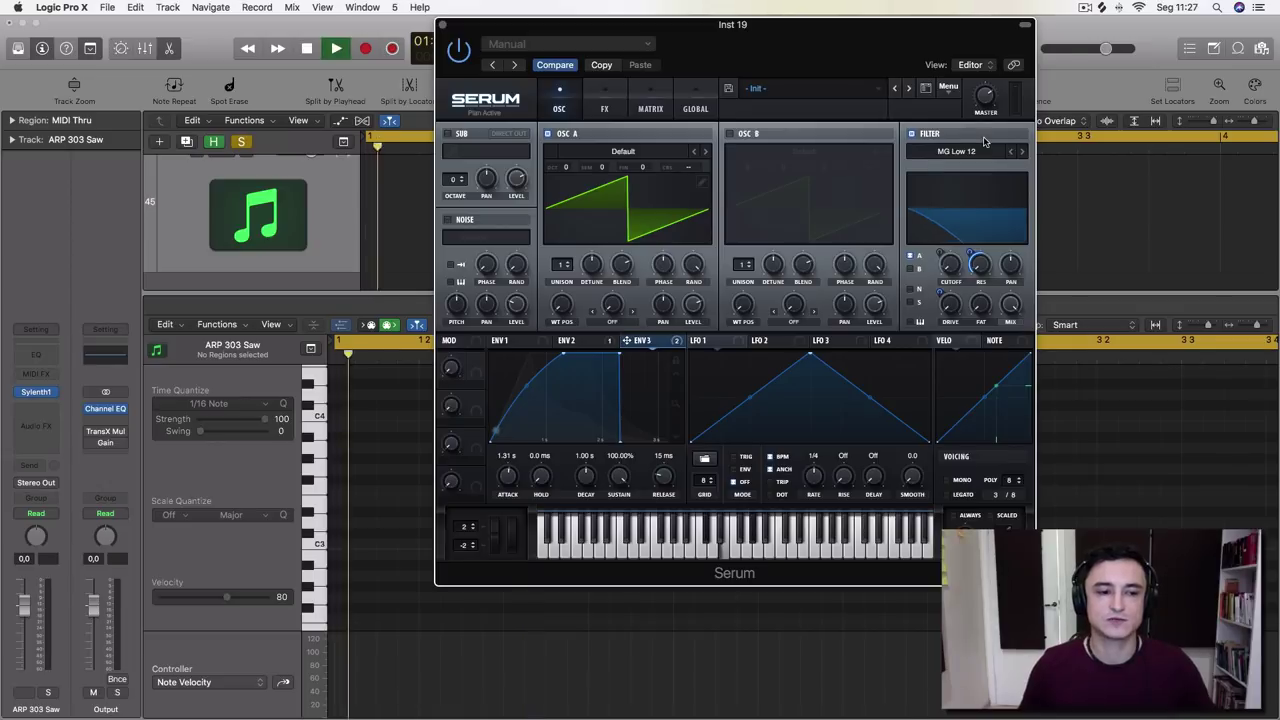
scroll(333, 196, "up", 3)
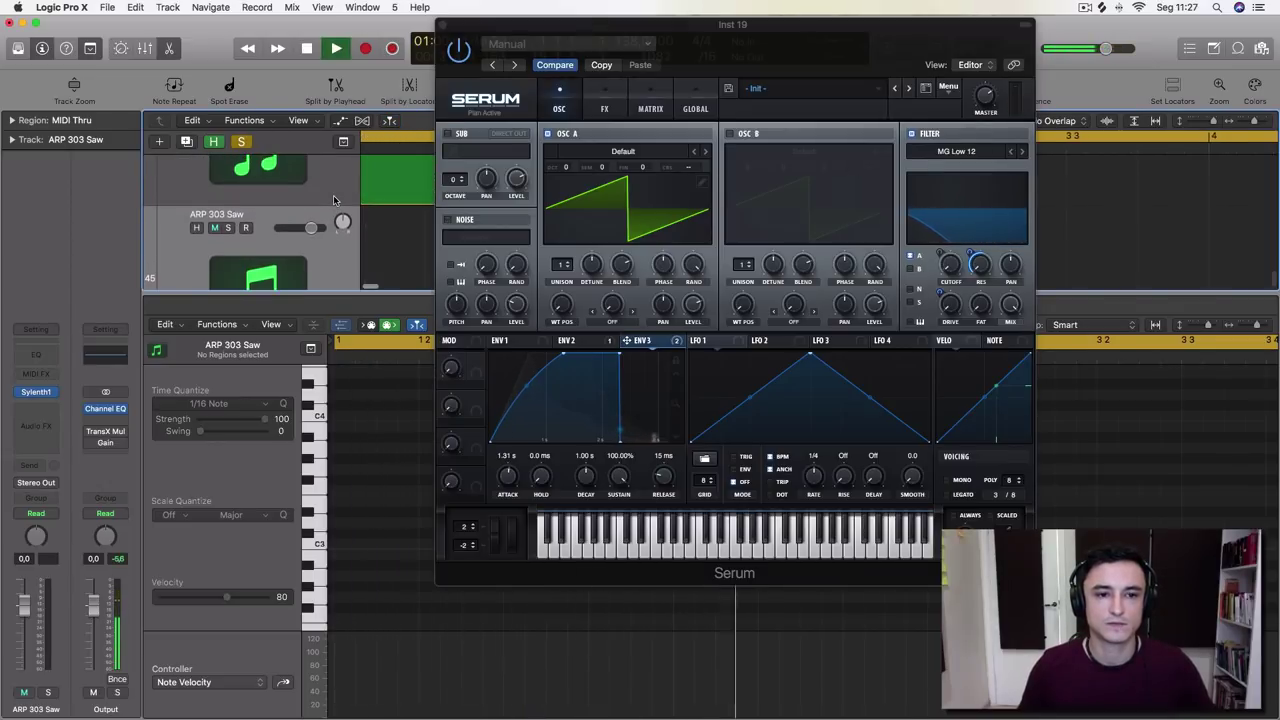
left_click(333, 195)
key("space")
key("space")
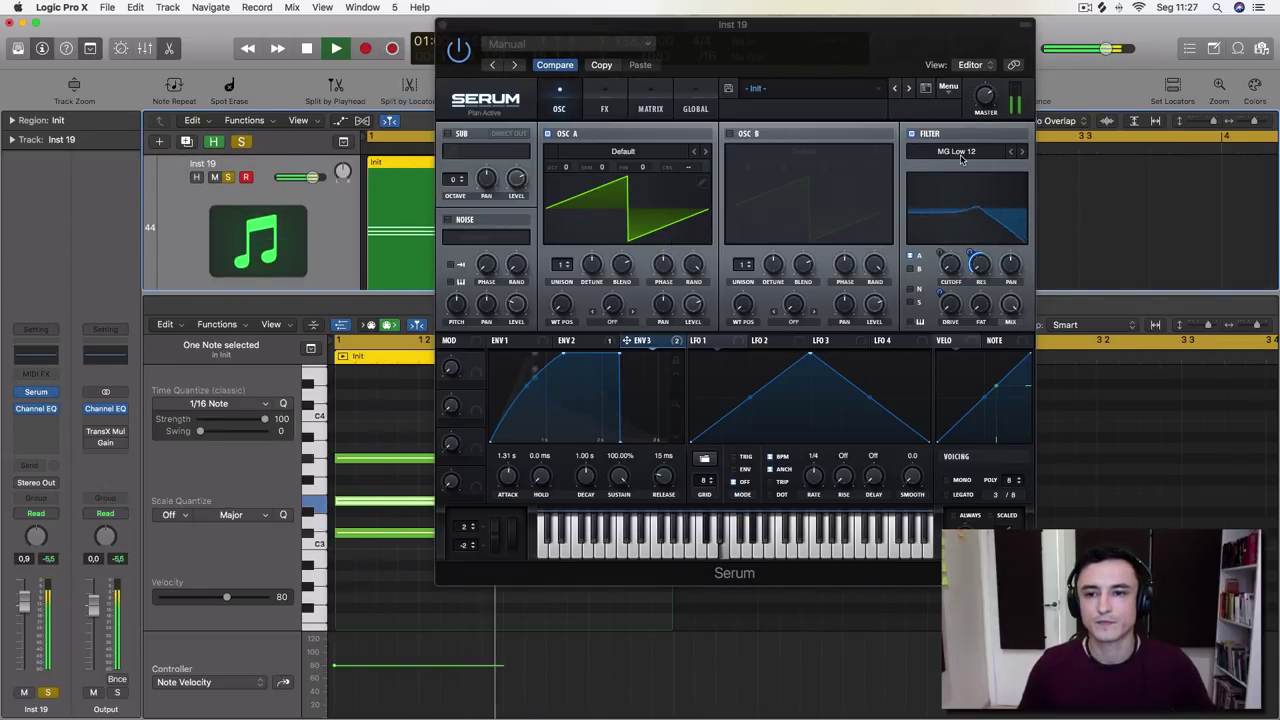
key("space")
Open the Inst 19 track's Channel EQ and enable its high-cut band at 2550 Hz with a 12 dB/Oct slope
left_click(36, 408)
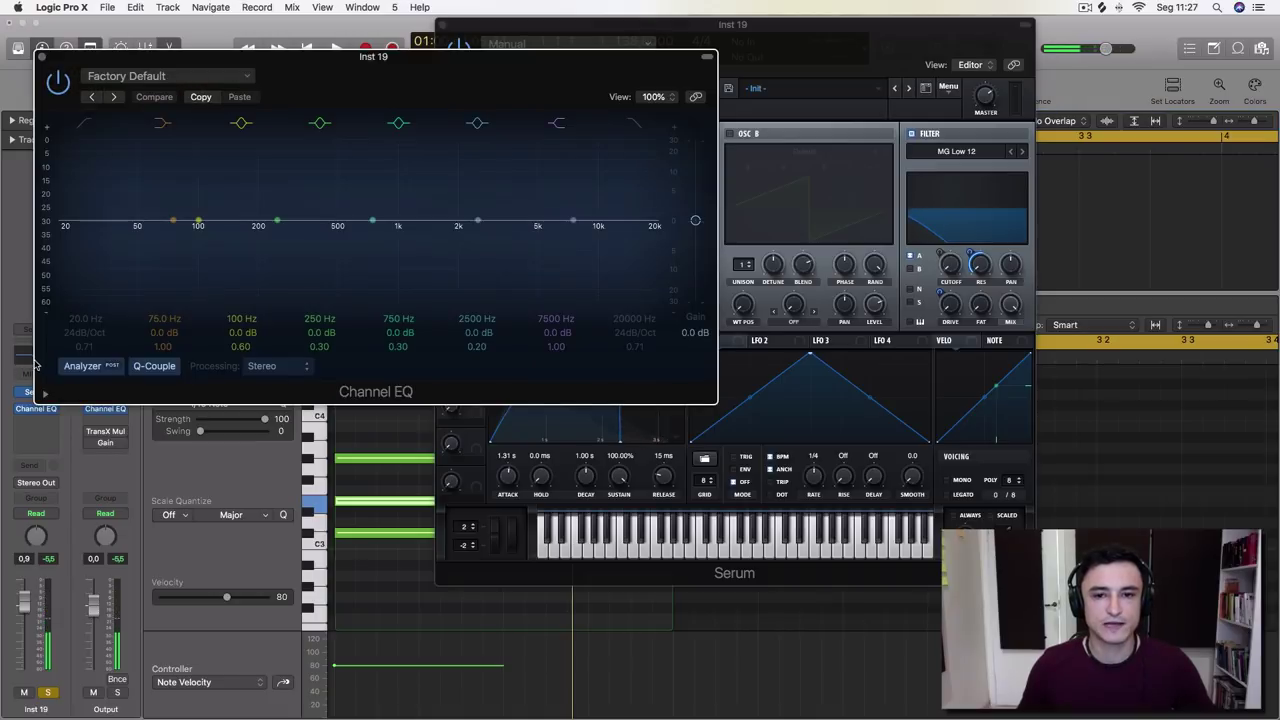
left_click(634, 122)
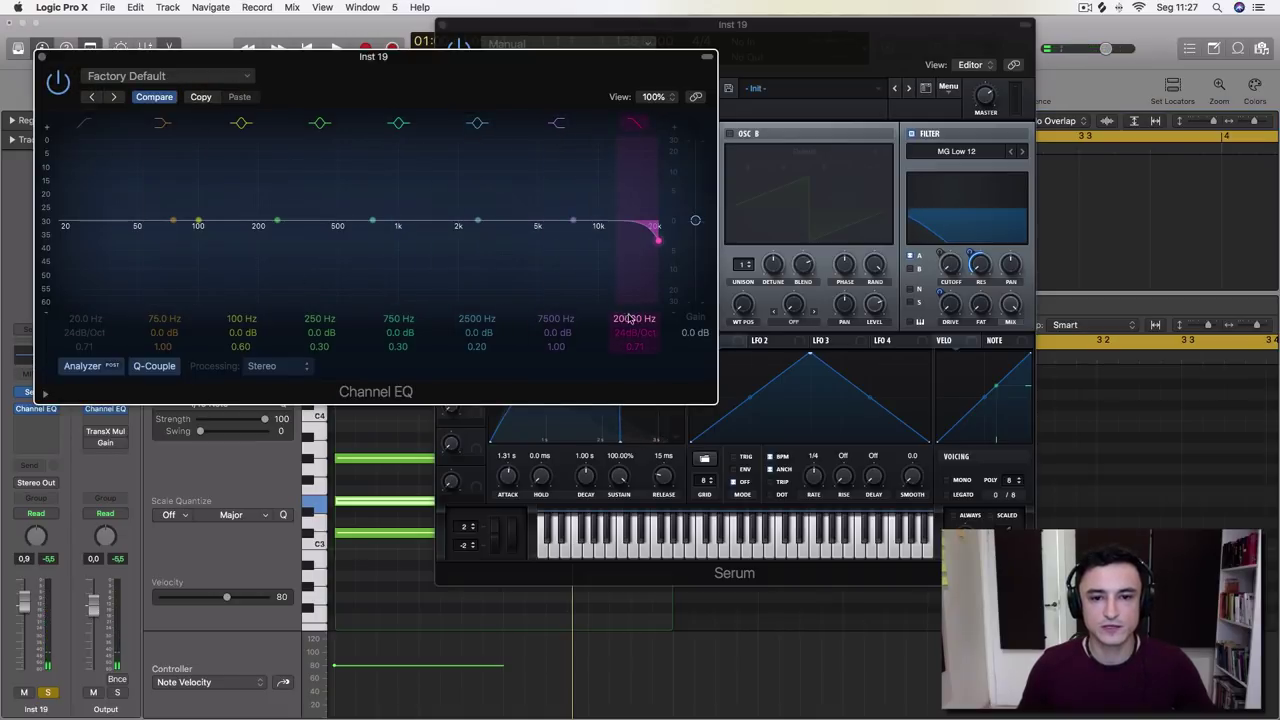
left_click_drag(631, 322, 626, 346)
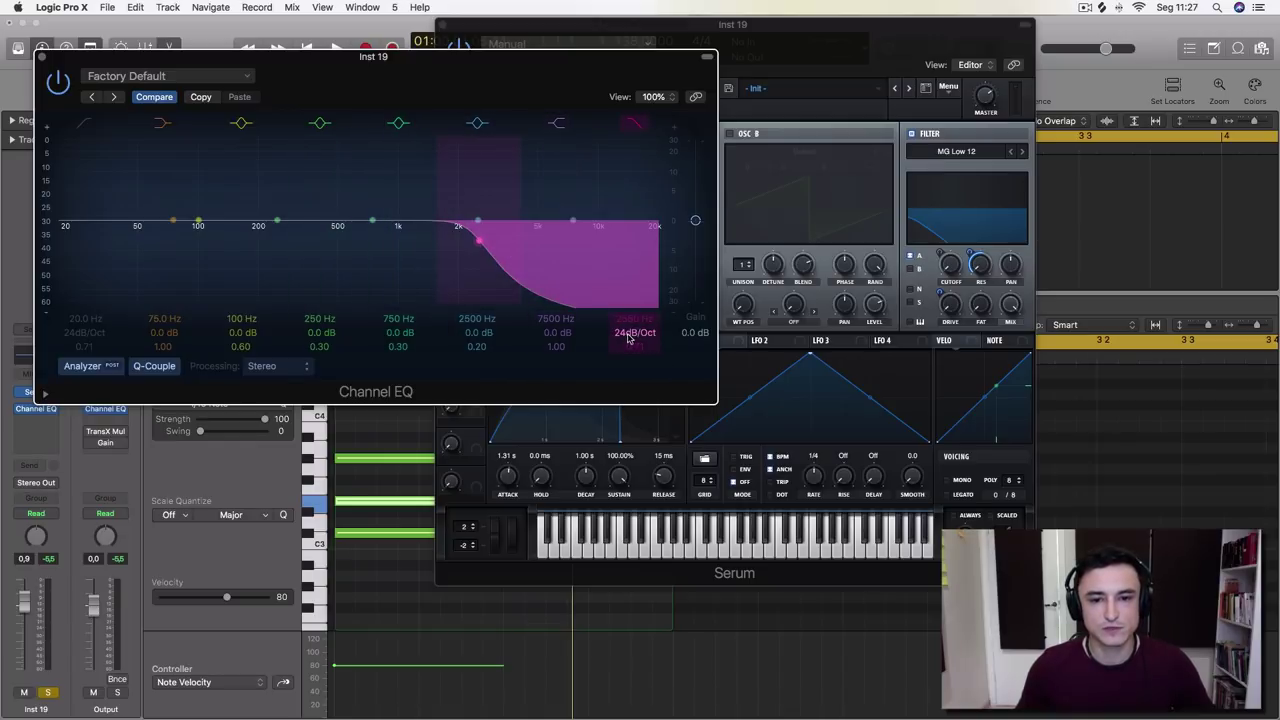
left_click_drag(628, 339, 628, 351)
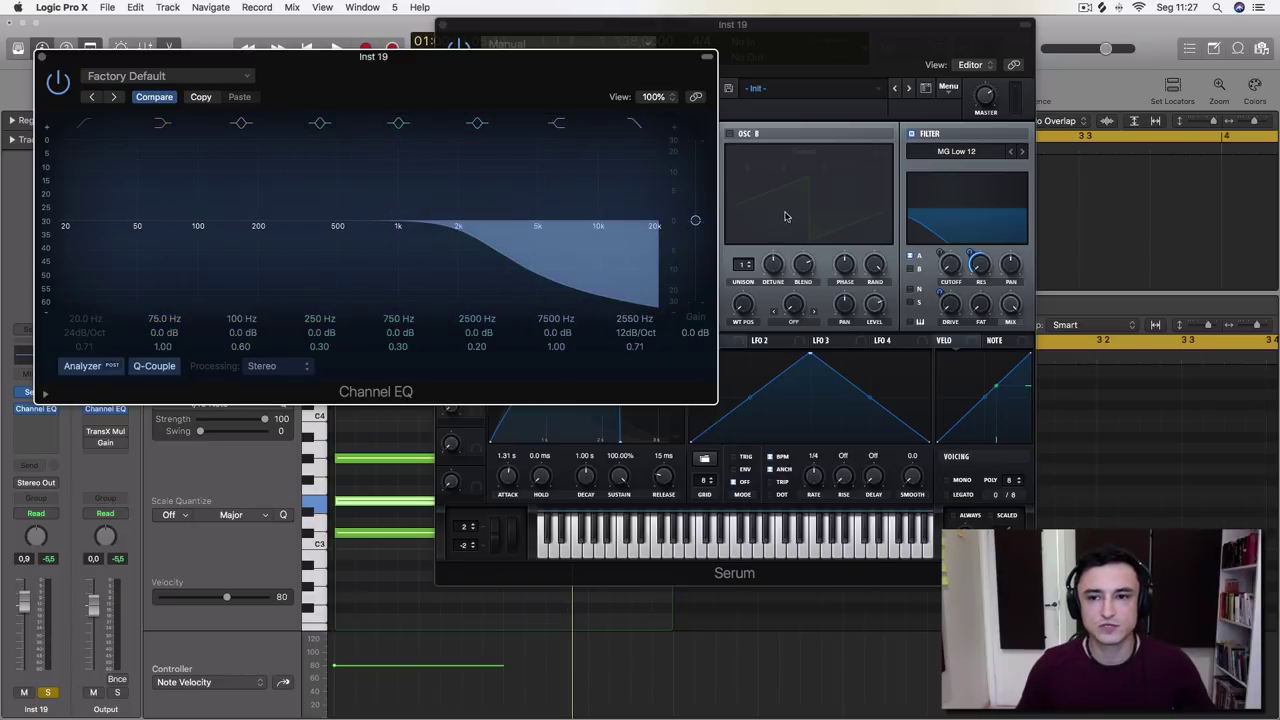
Change Serum's filter to MG Low 18 and the EQ's high-cut slope to 18 dB/Oct, play back the chord, and close the EQ
left_click(1021, 152)
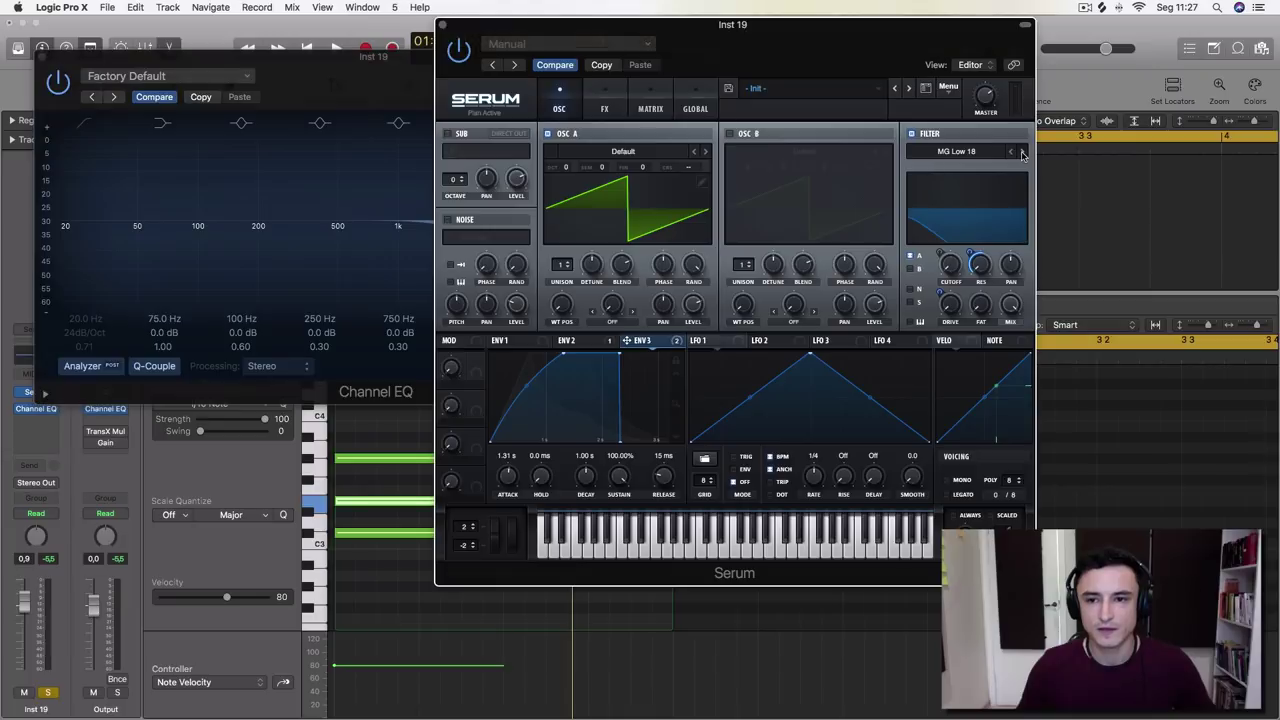
left_click(280, 64)
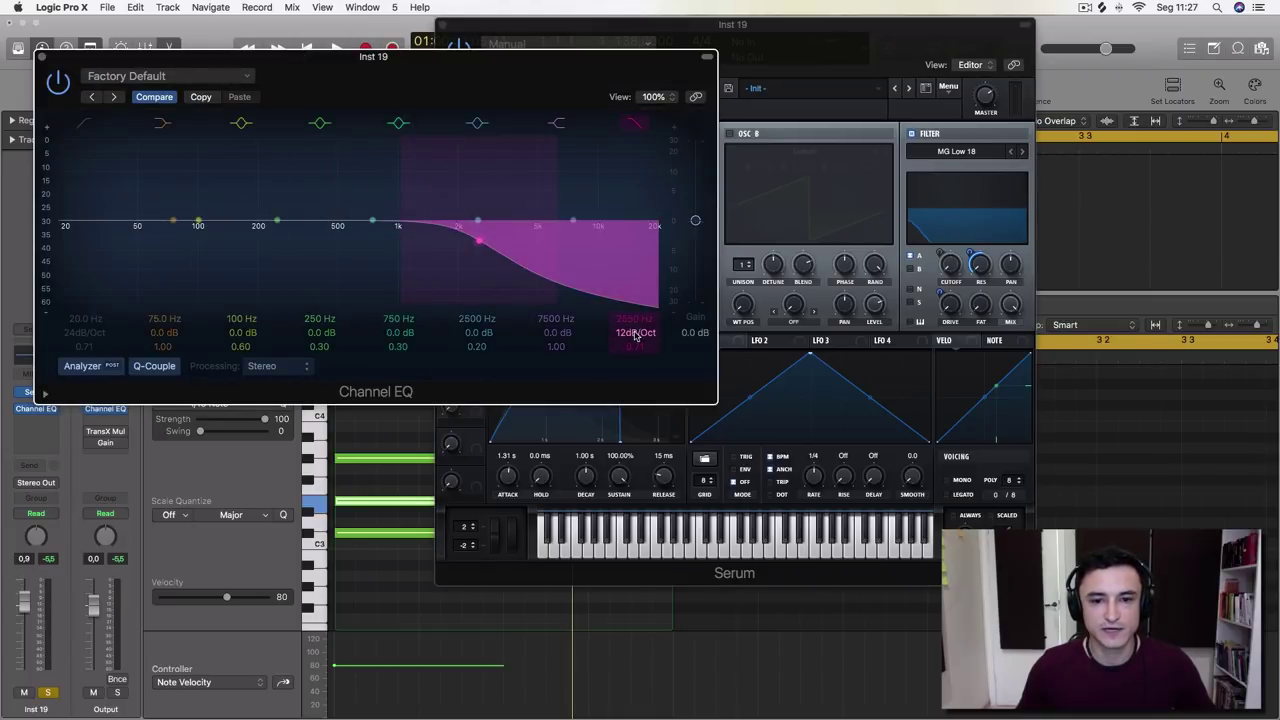
left_click_drag(635, 335, 635, 325)
key("space")
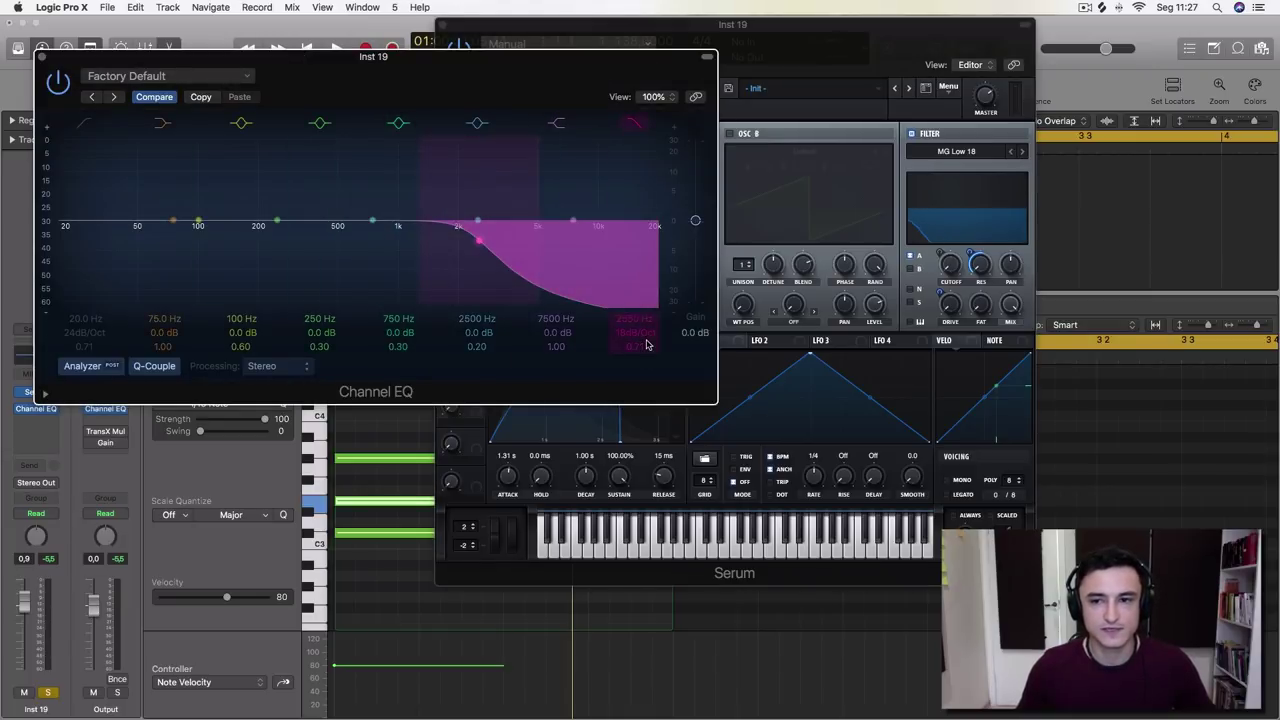
key("space")
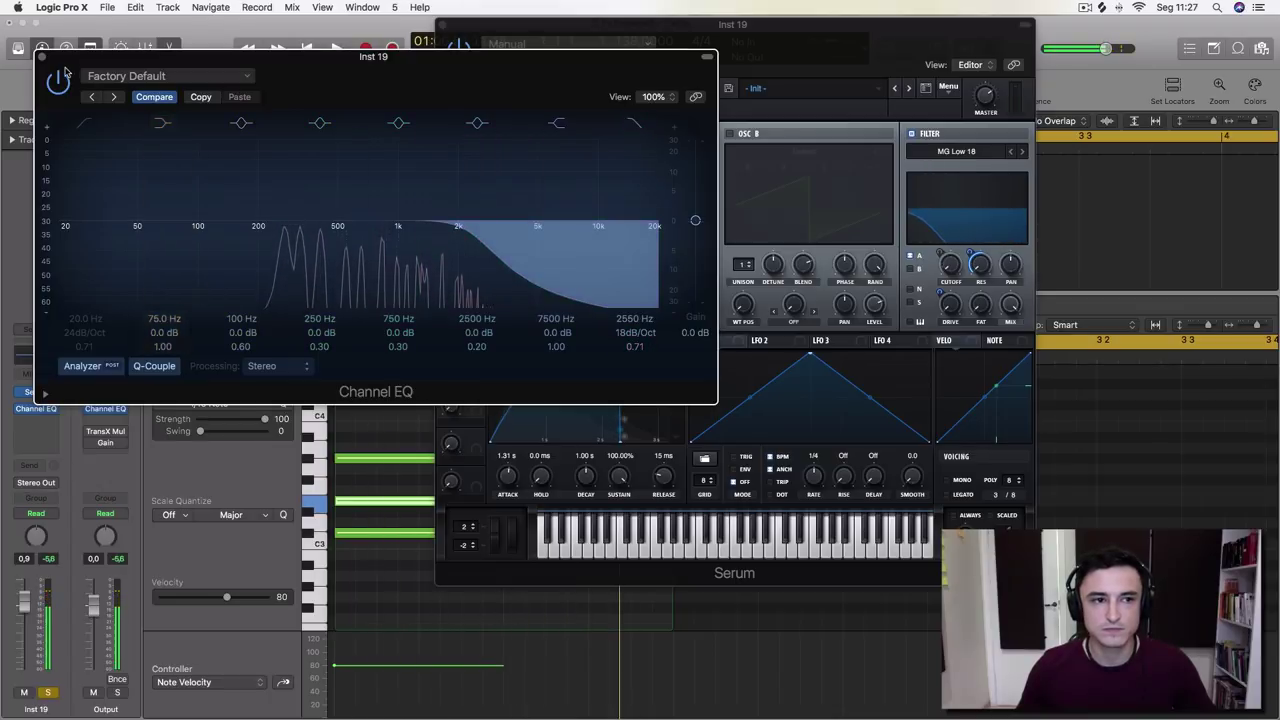
left_click(42, 57)
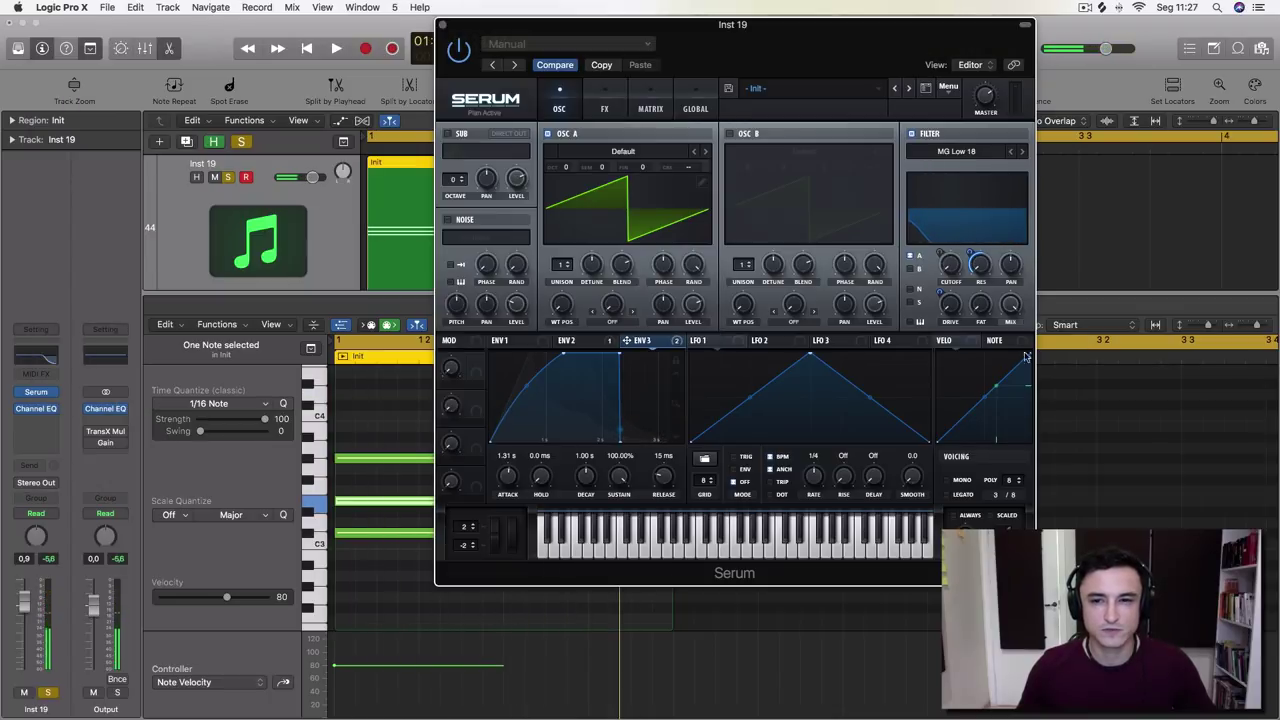
Set Serum's filter to MG Low 12, bypass the Inst 19 track's Channel EQ, and play back the chord
left_click(1011, 153)
key("space")
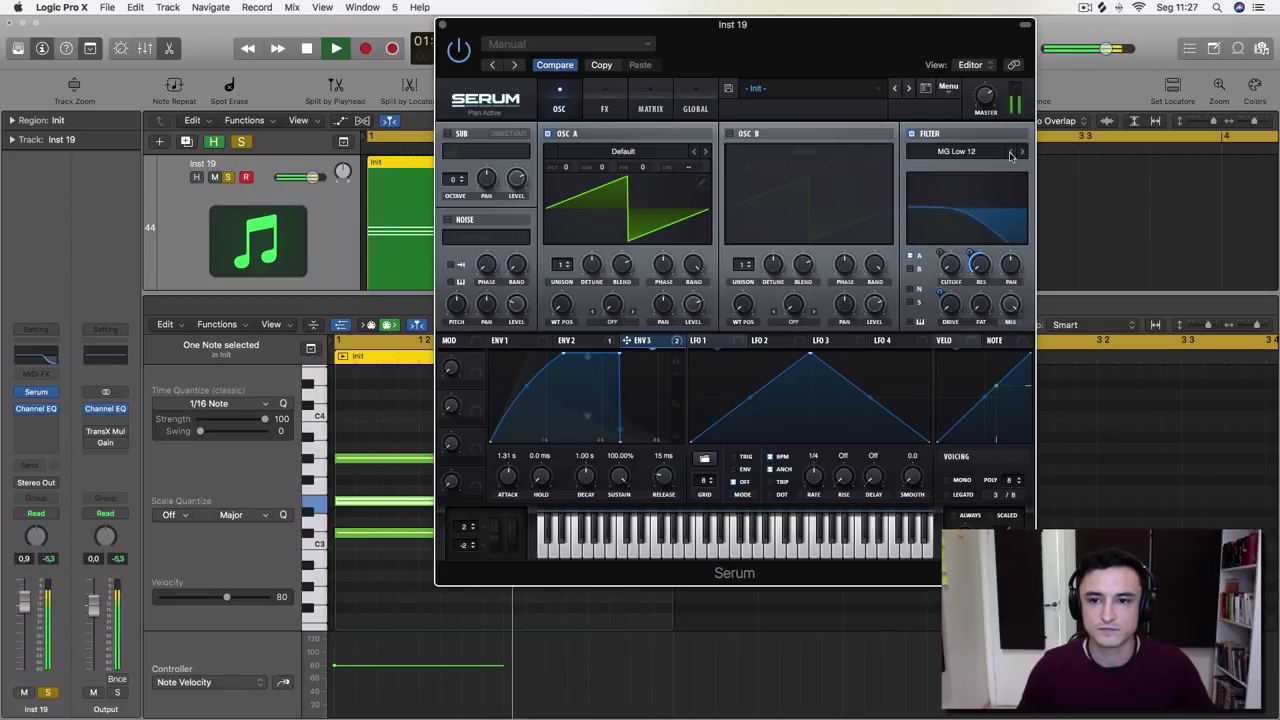
key("space")
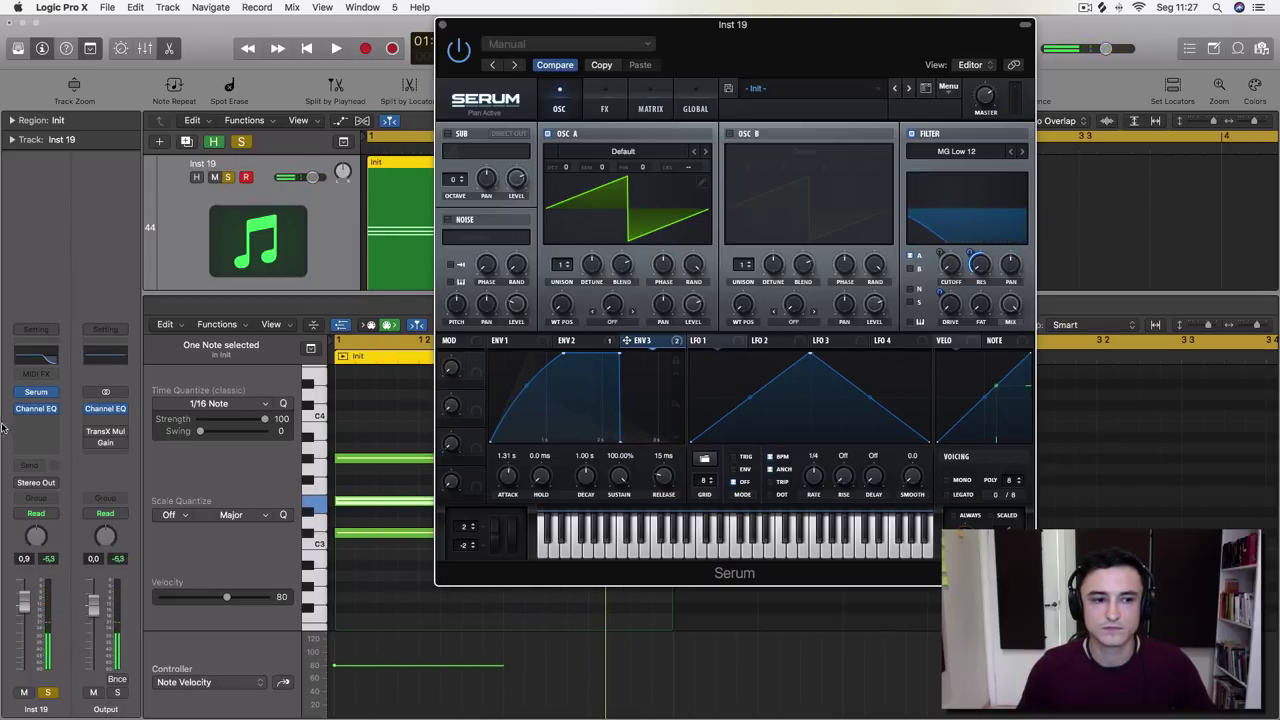
mouse_move(16, 415)
key("space")
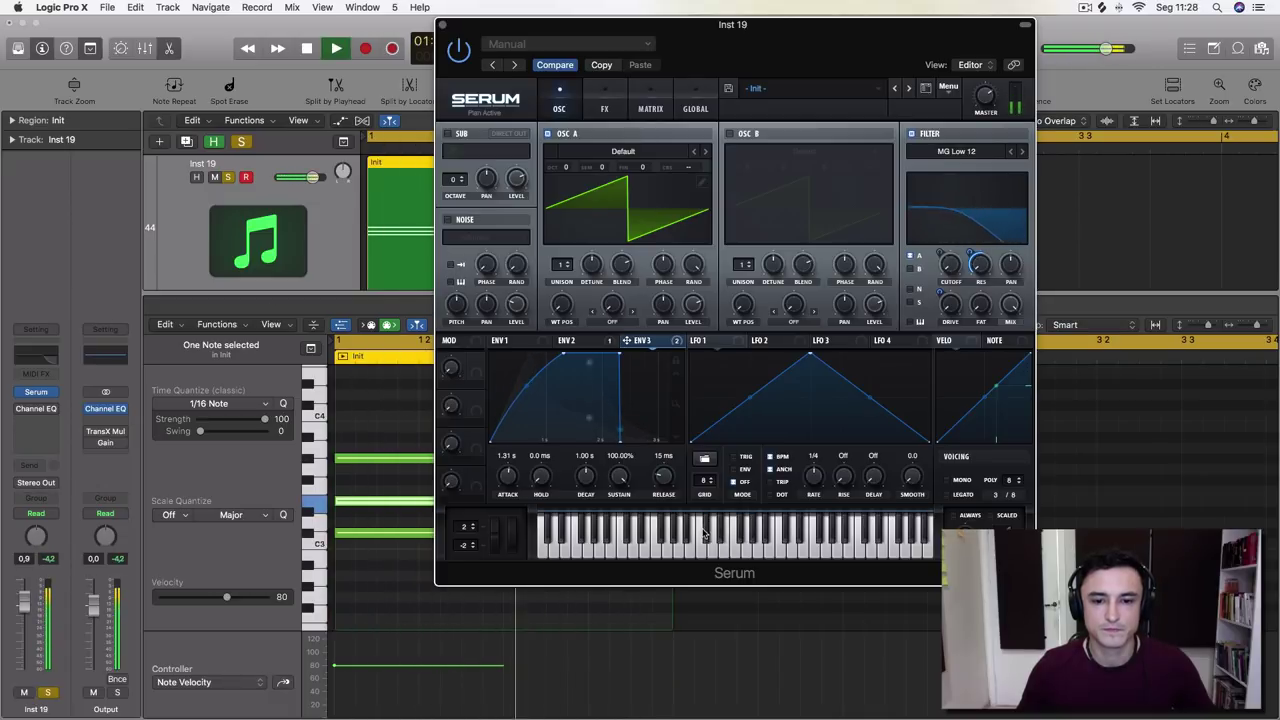
key("space")
Set the ENV 3 release to 999 ms and play back the chord
left_click_drag(662, 484, 675, 453)
key("space")
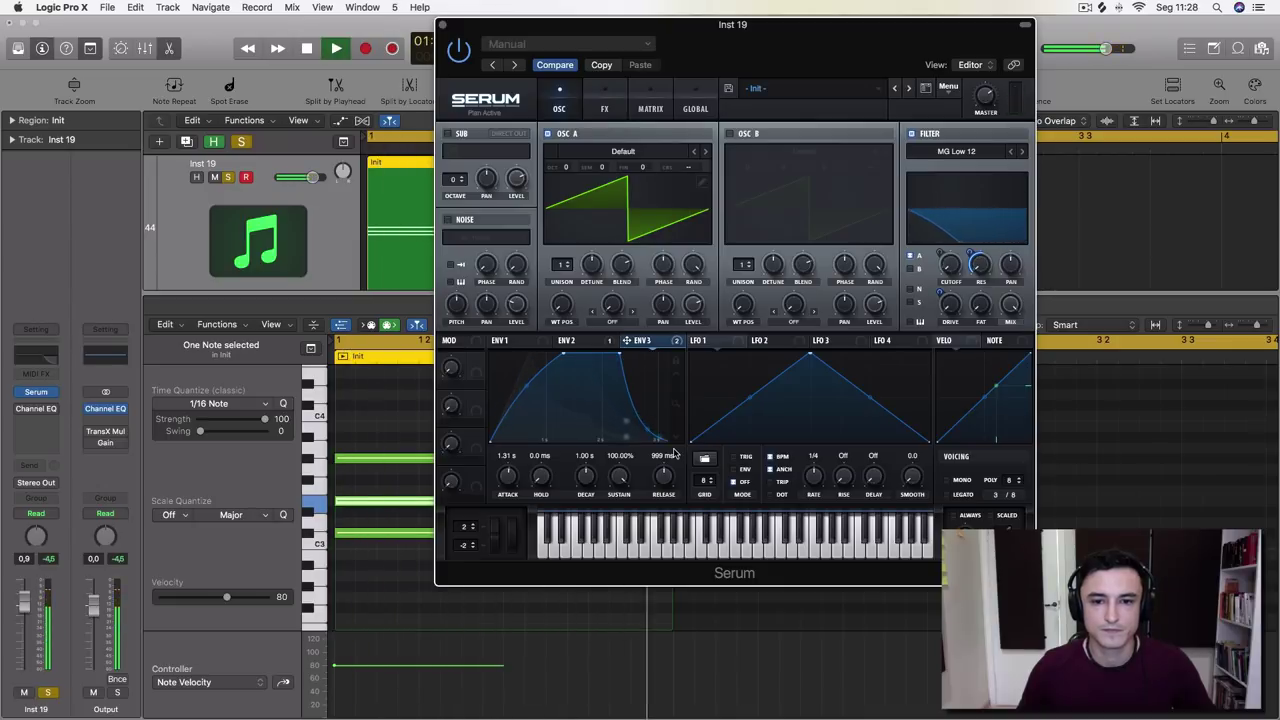
key("space")
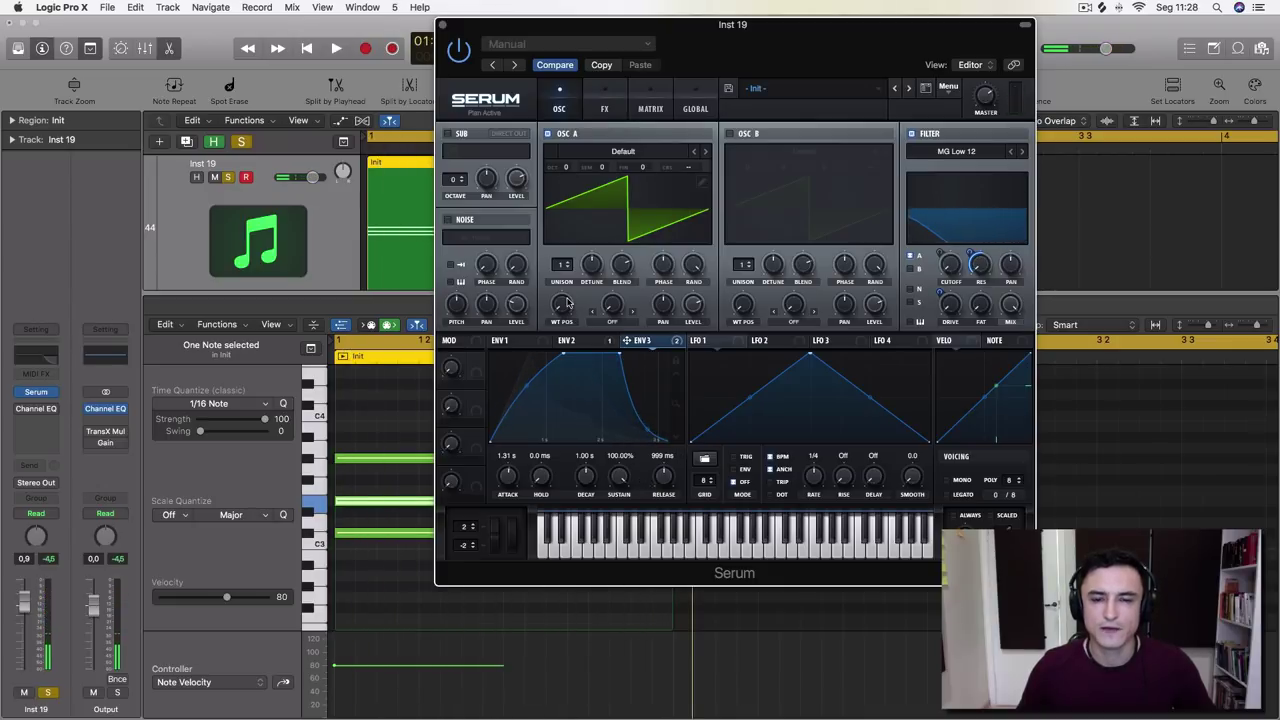
Set OSC A's unison to 6 voices
left_click(563, 264)
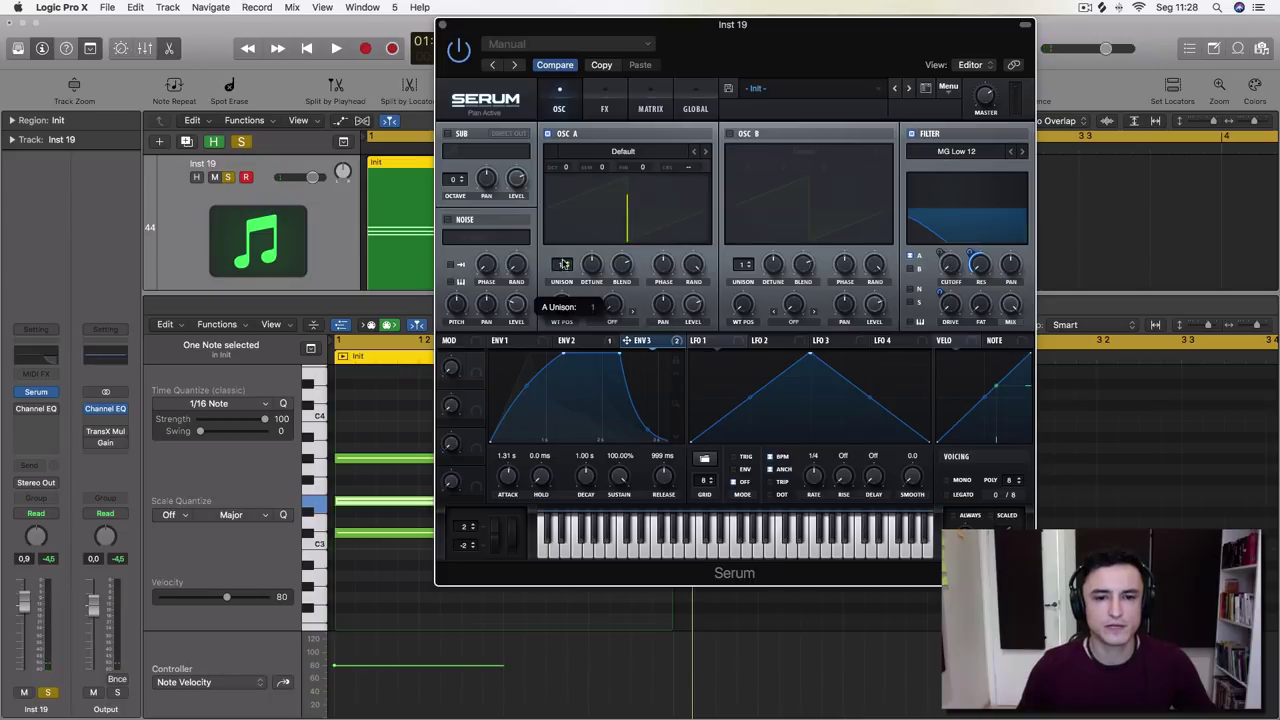
left_click_drag(563, 264, 581, 318)
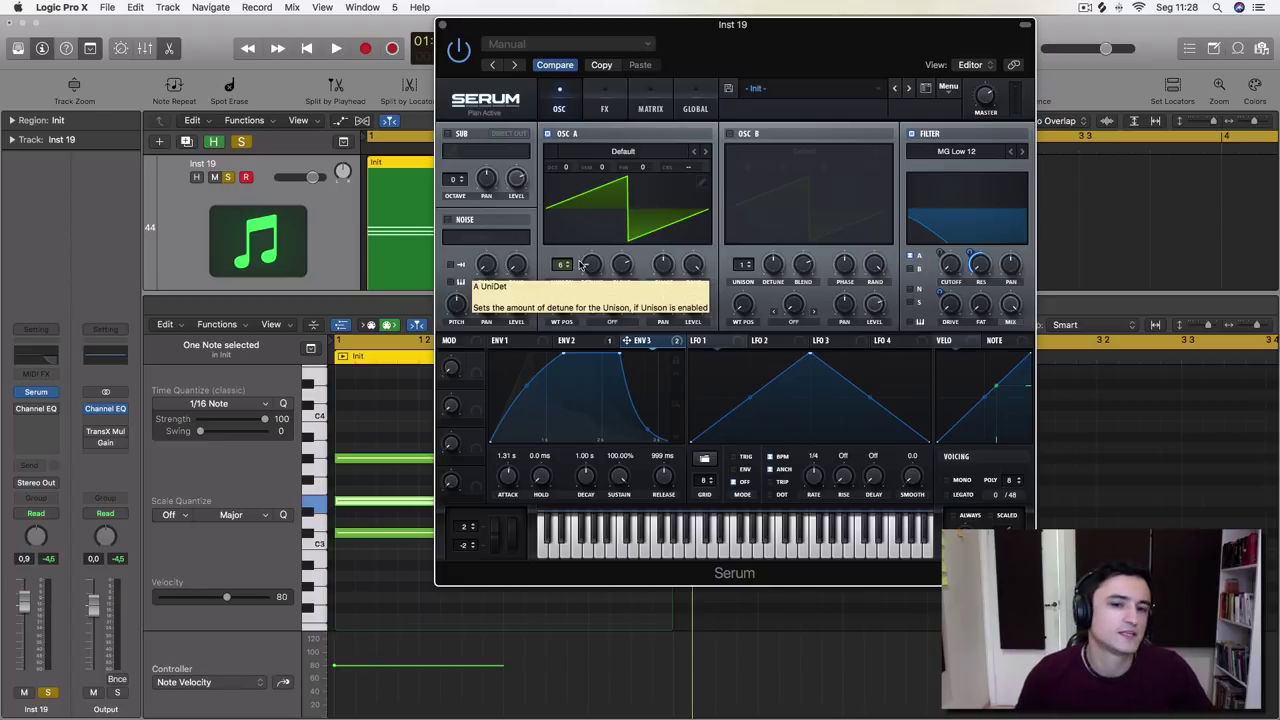
left_click_drag(590, 265, 588, 268)
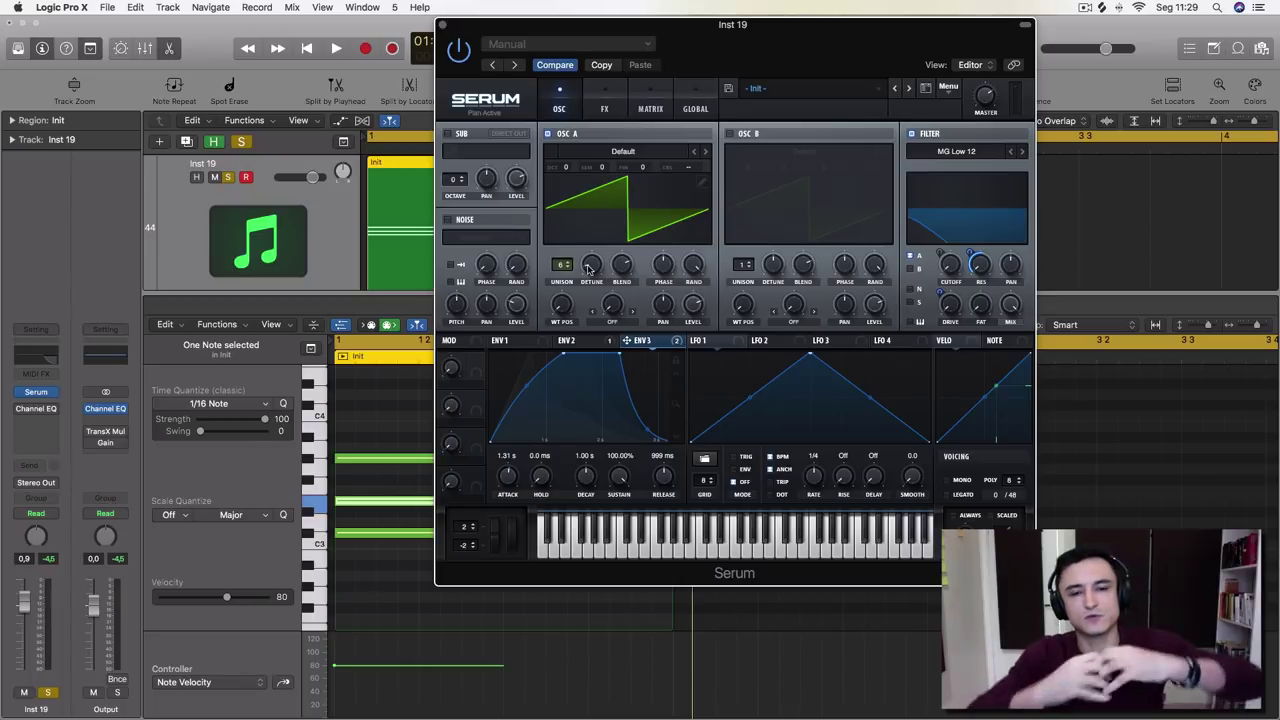
left_click(588, 267)
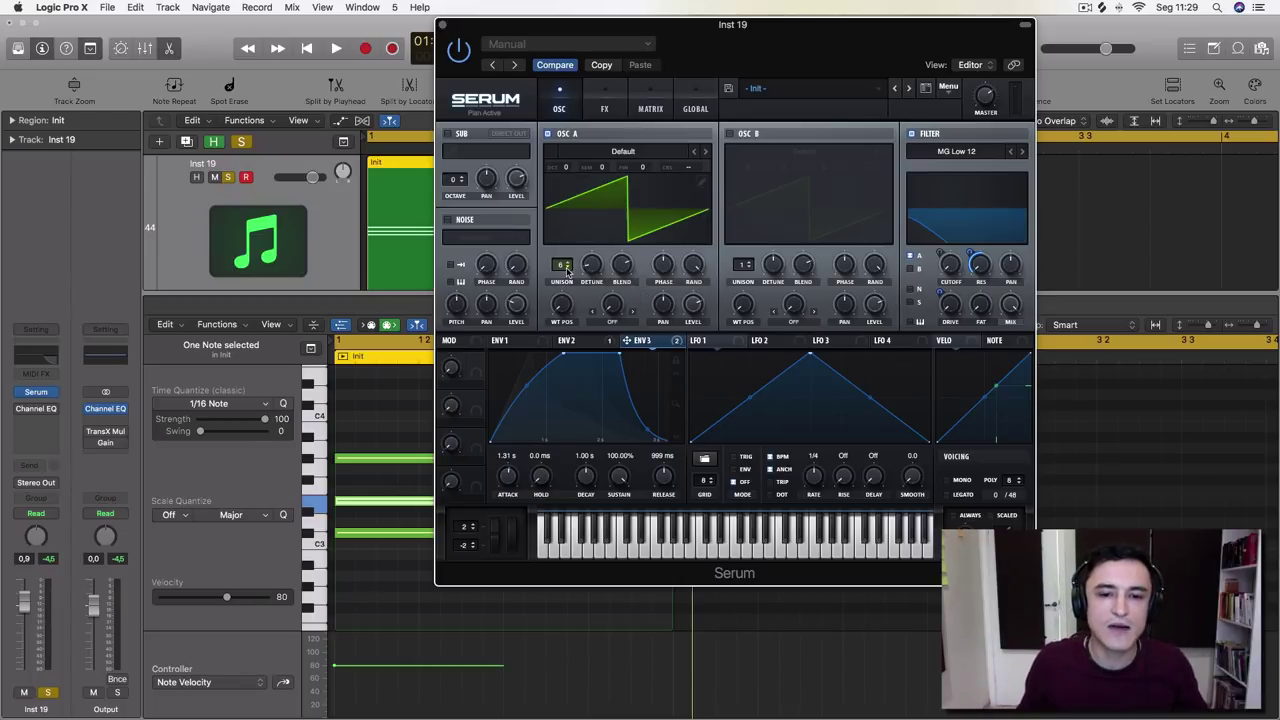
mouse_move(565, 267)
left_mouse_down()
mouse_move(568, 251)
mouse_move(565, 267)
left_mouse_up()
Try wider unison detune on OSC A, settle on a narrow spread, and play back the chord
left_click_drag(592, 267, 594, 201)
left_click(600, 268)
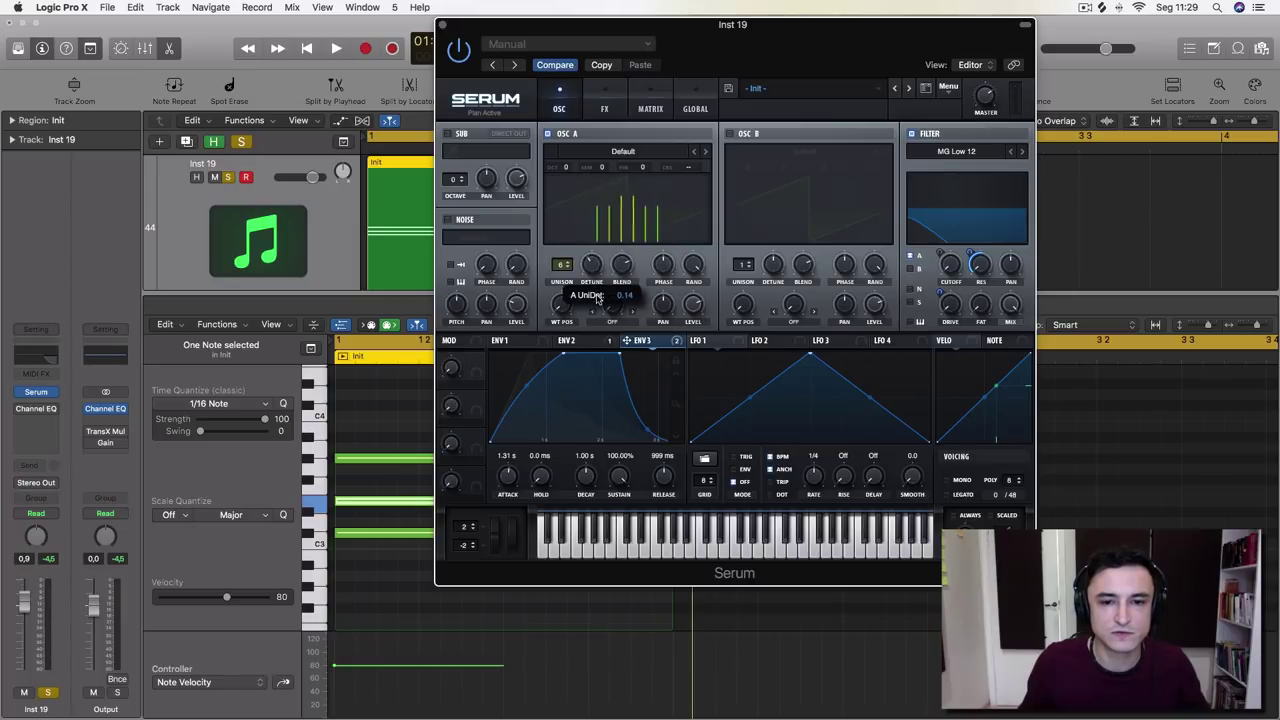
left_click_drag(600, 268, 596, 330)
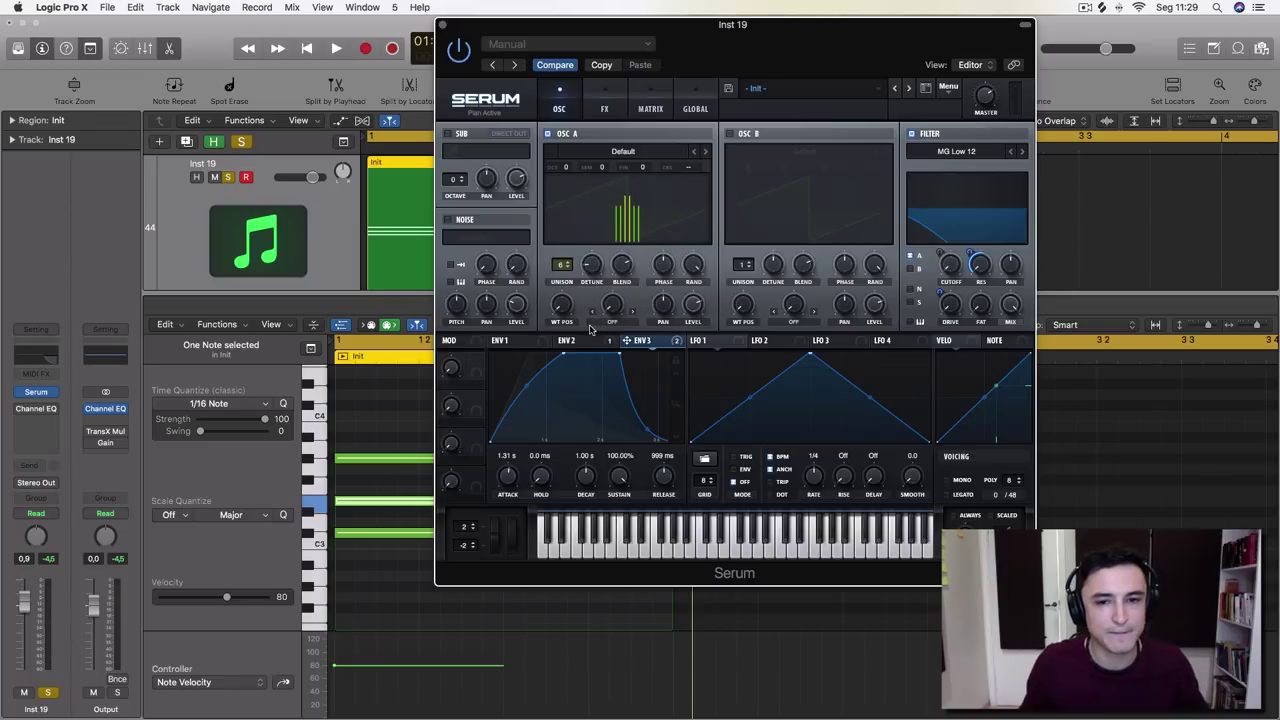
left_click(590, 275)
key("space")
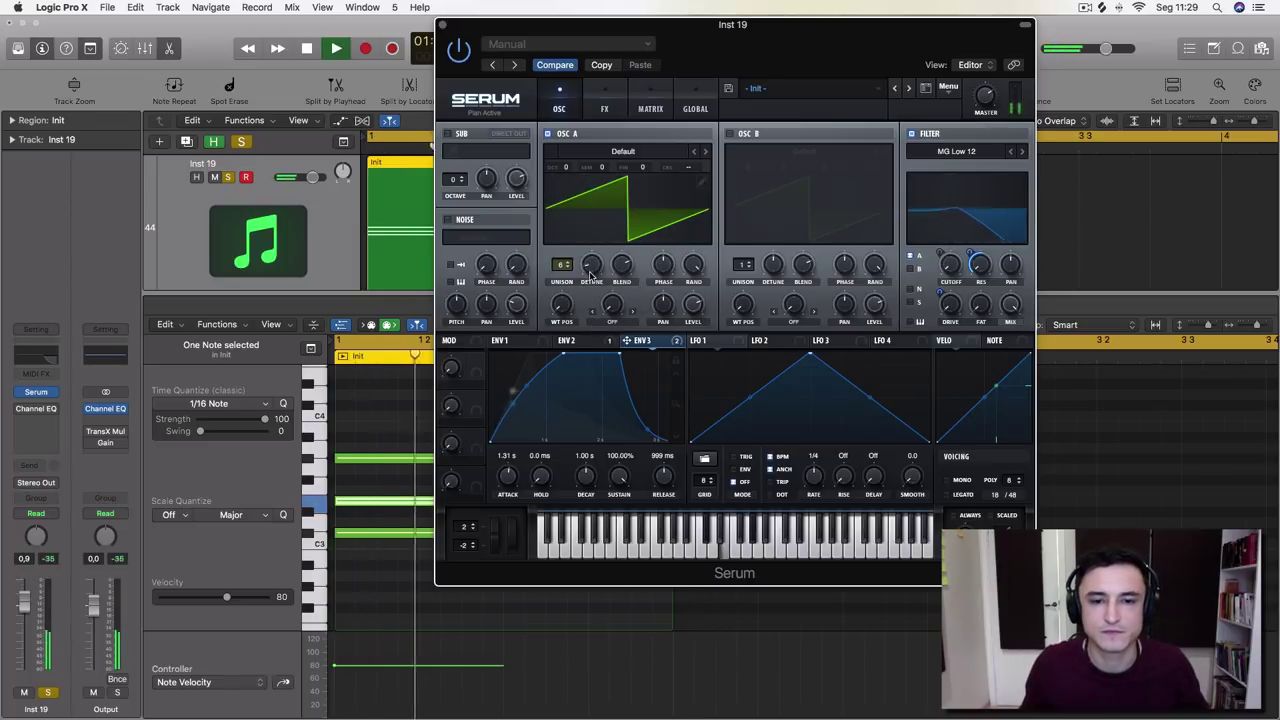
key("space")
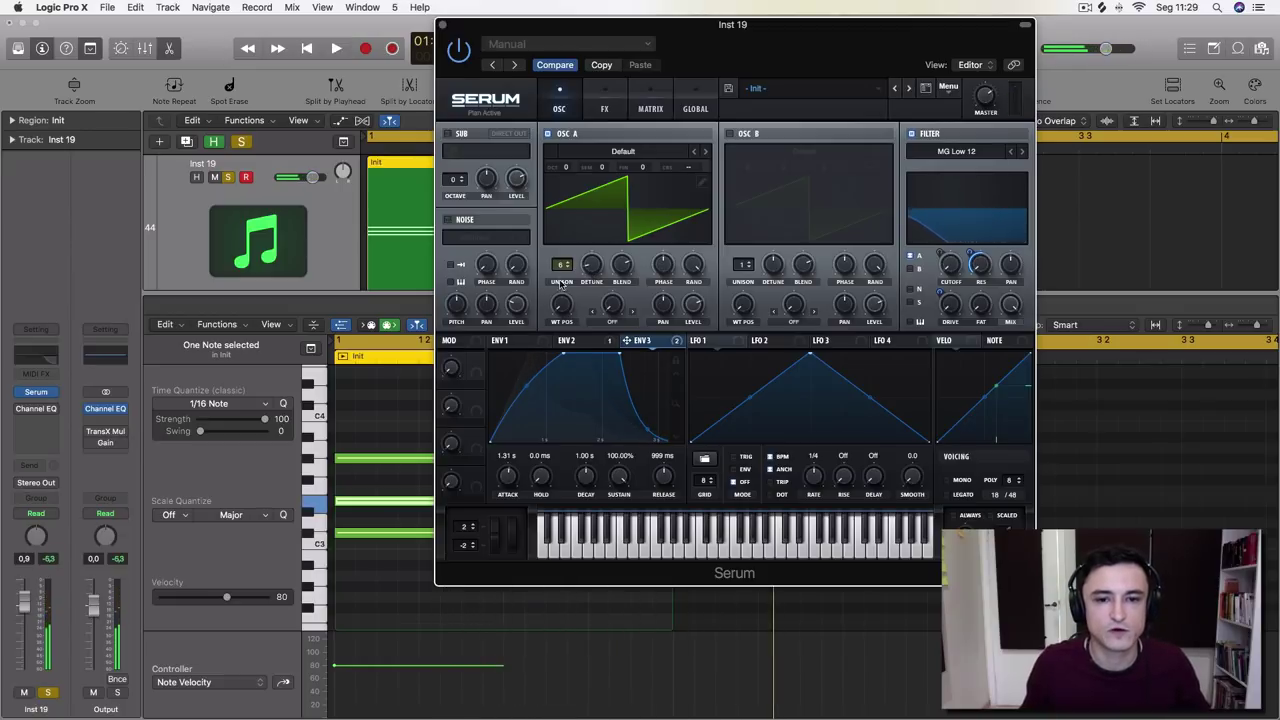
Play back the chord with OSC A's unison at 1 voice for comparison, and restore 6 voices
left_click_drag(562, 266, 560, 337)
key("space")
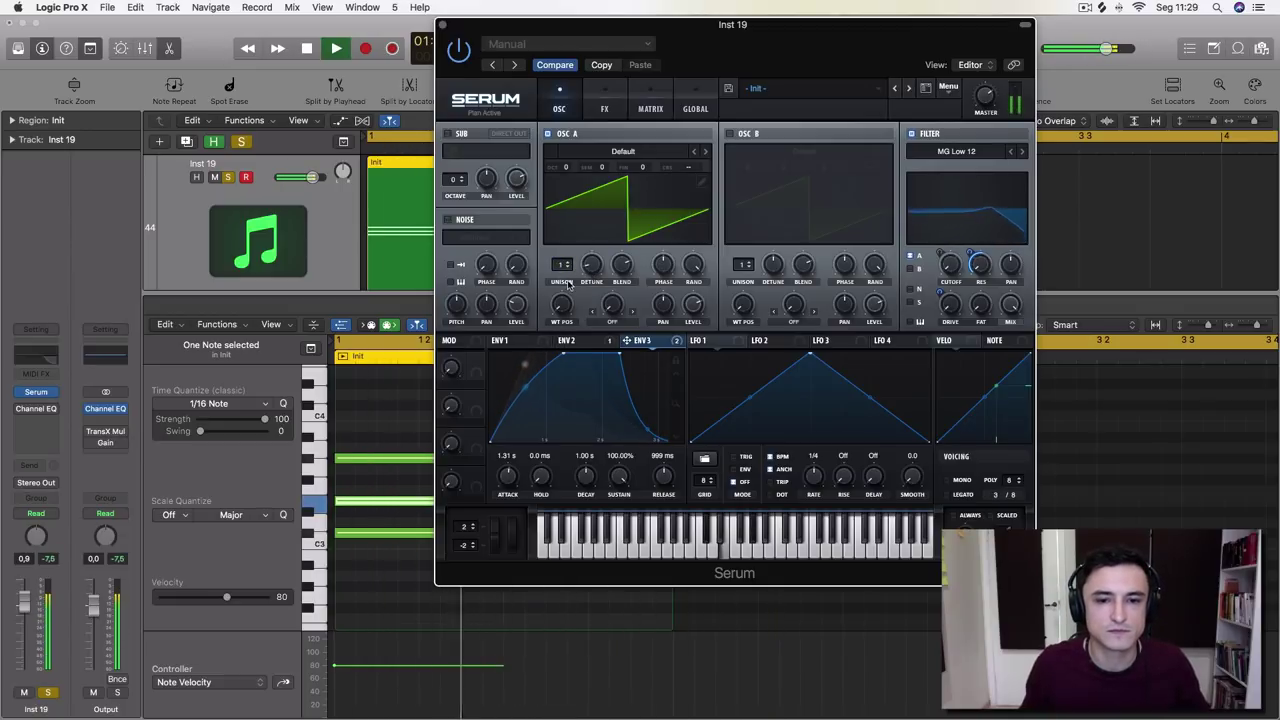
key("space")
left_click_drag(563, 266, 568, 216)
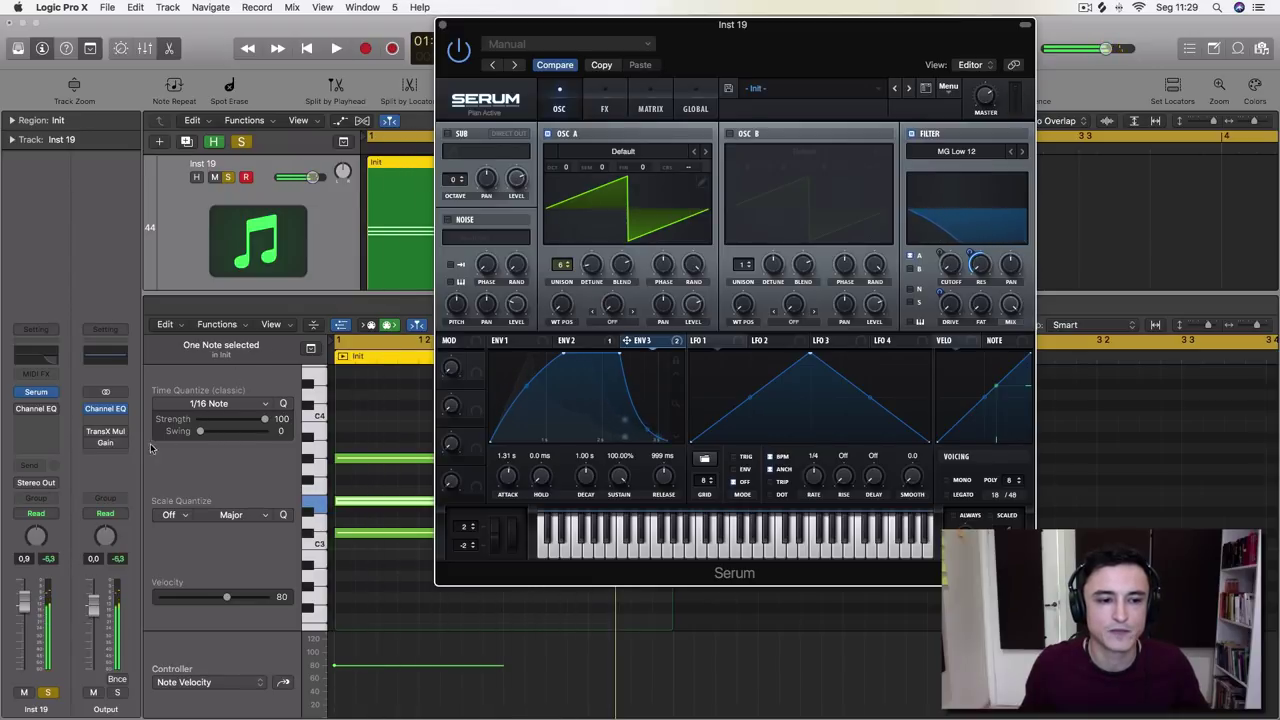
Open the Gain plug-in on the Output channel, bypass it, and play back the chord in stereo
left_click(104, 445)
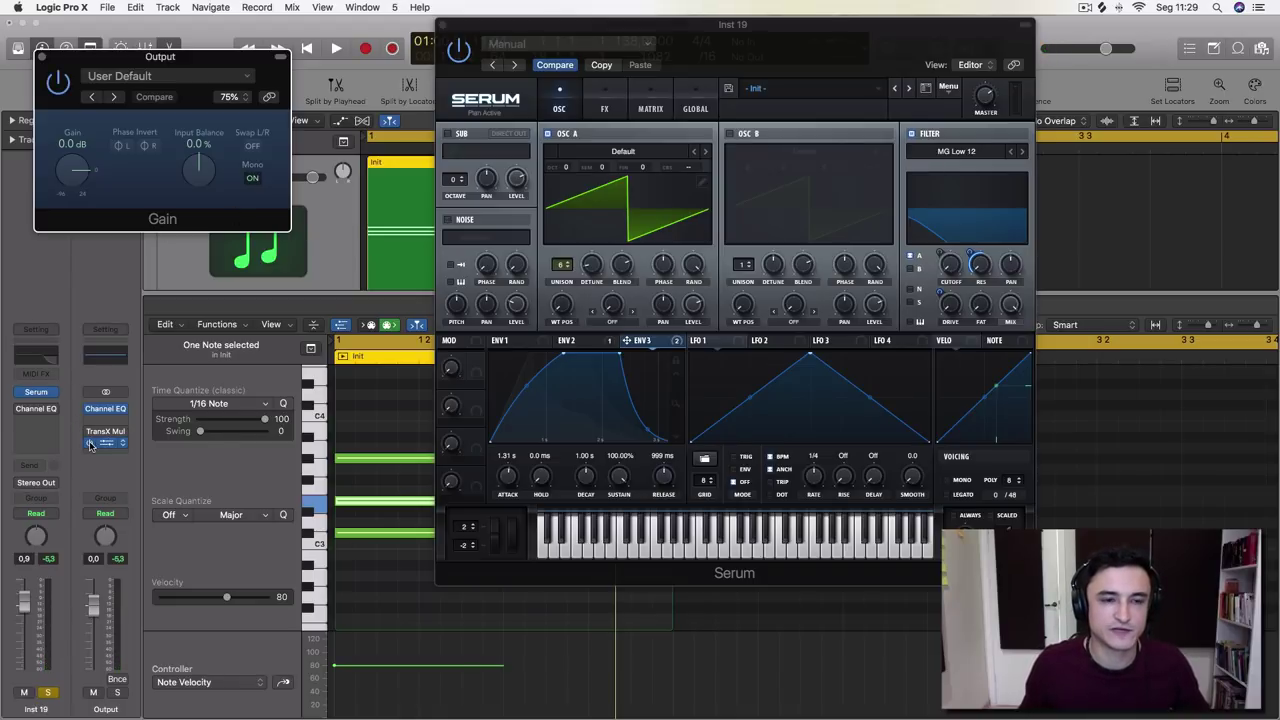
key("space")
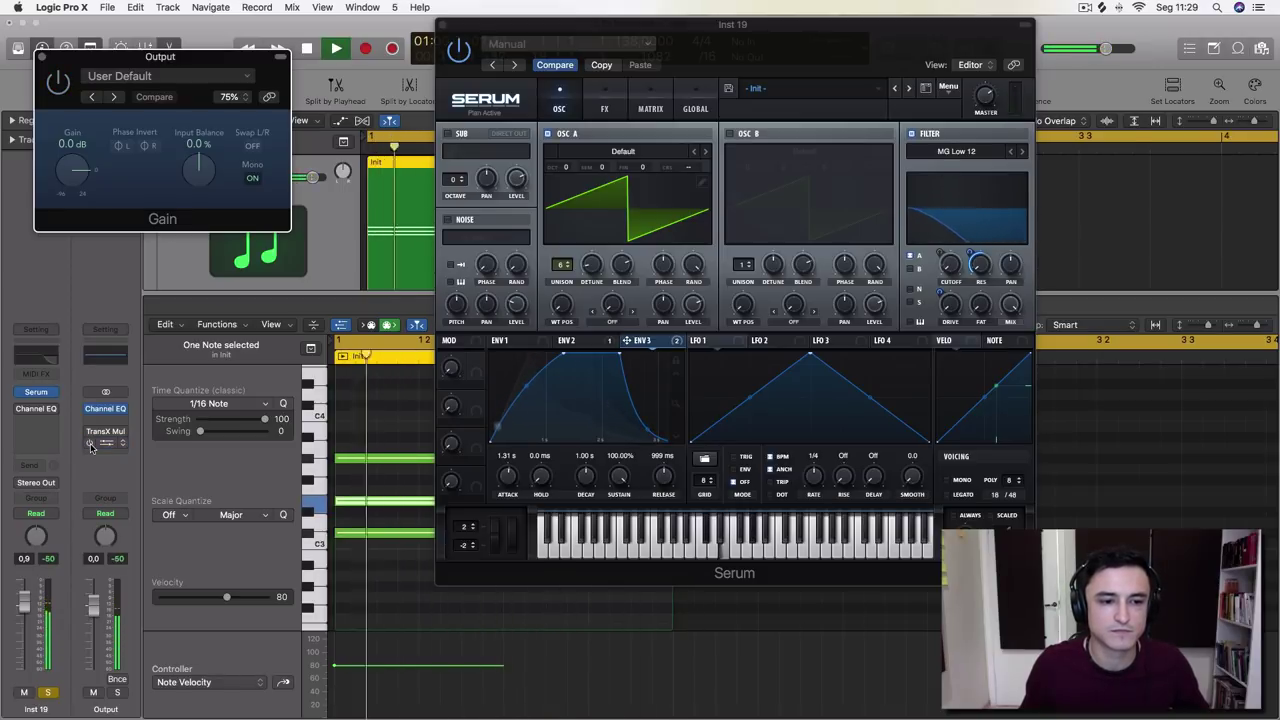
key("space")
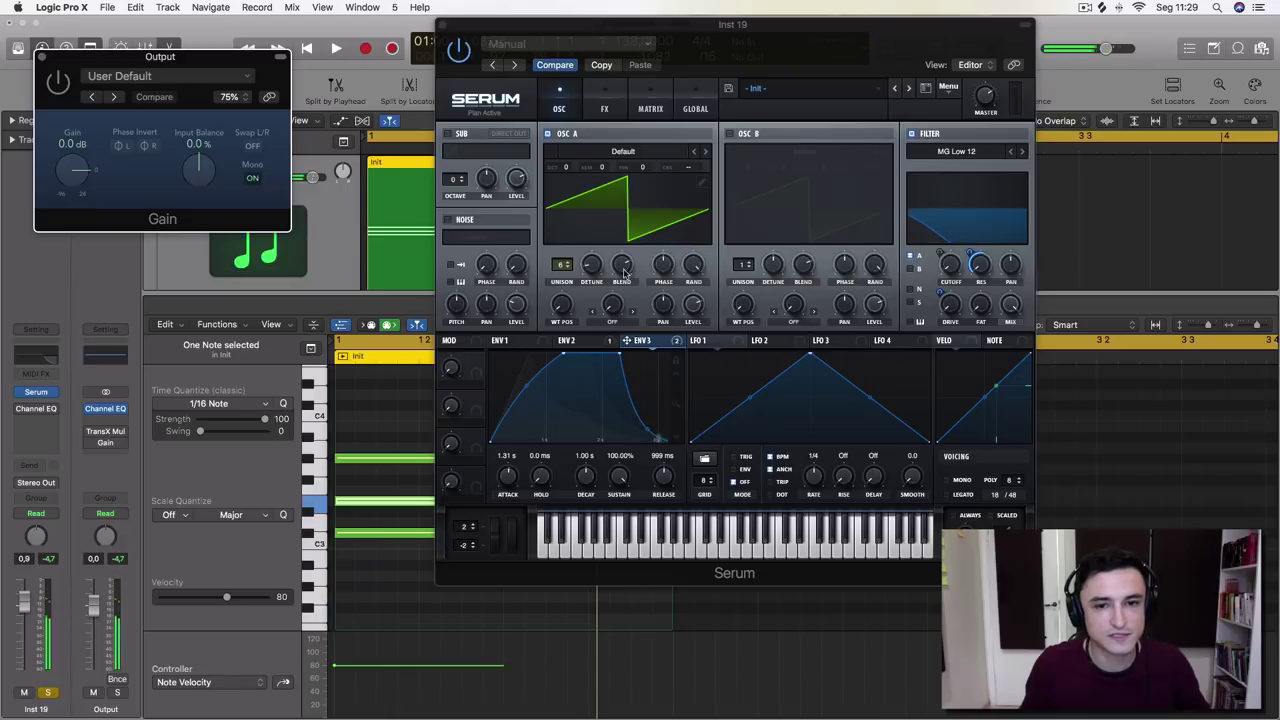
Fine-tune OSC A's unison detune and play back the chord with Gain bypassed
left_click_drag(594, 262, 594, 268)
key("space")
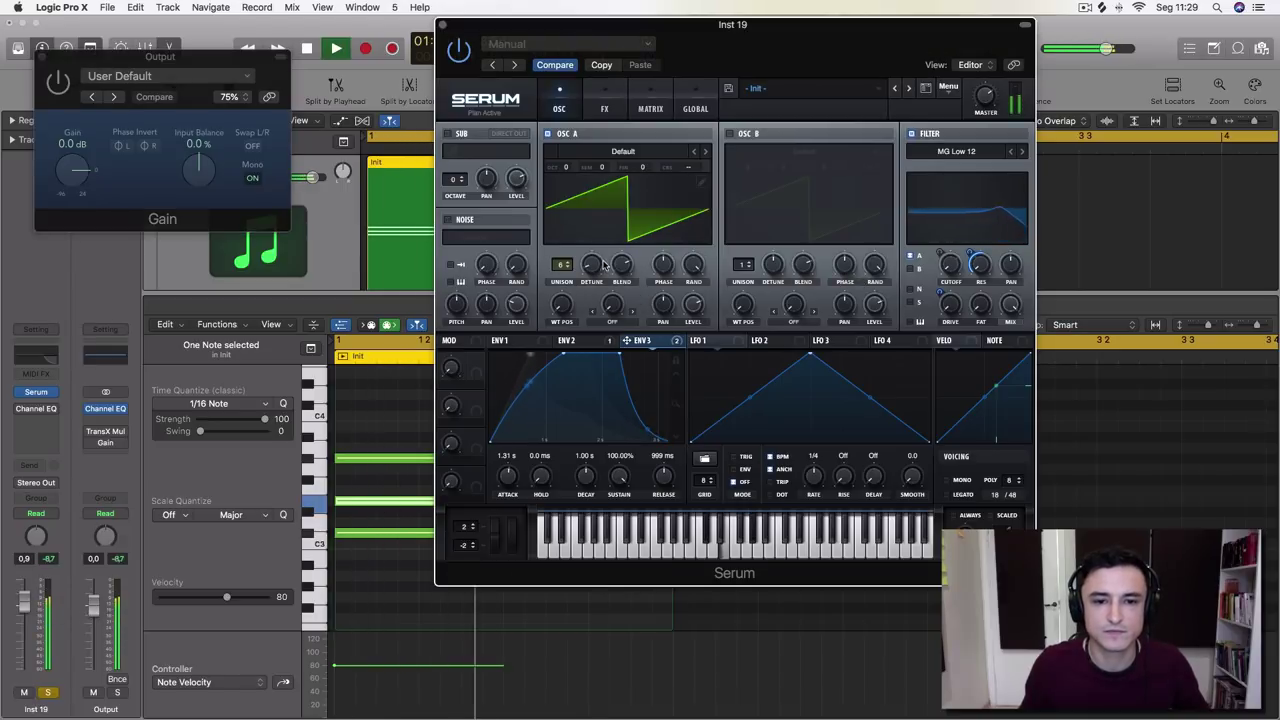
key("space")
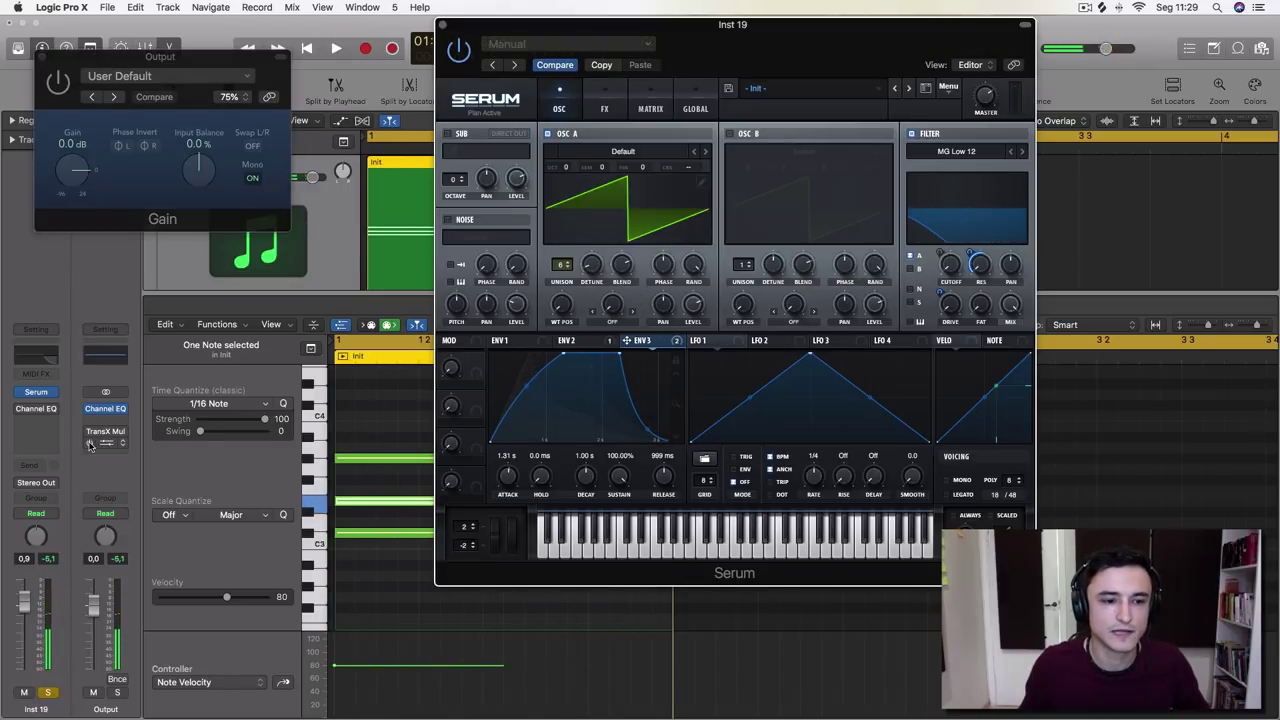
Re-enable the Output channel's Gain to hear the chord in mono, switch its Mono option off, and play it again
key("space")
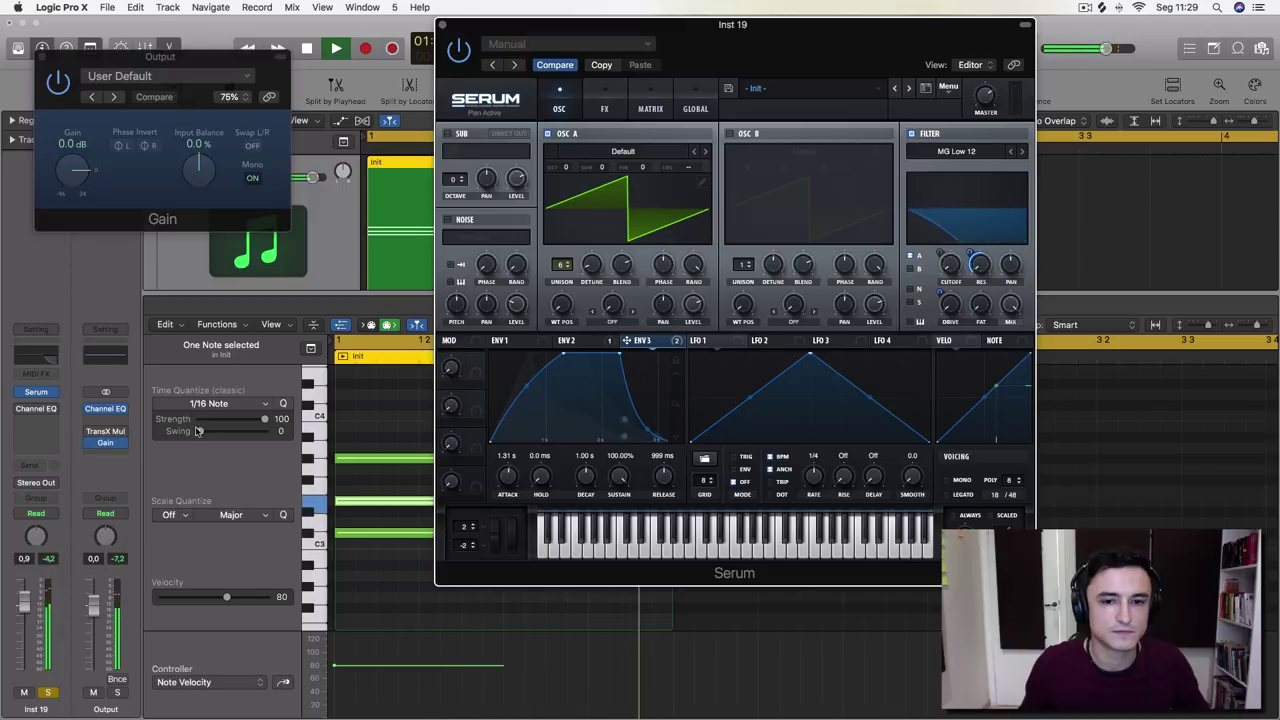
key("space")
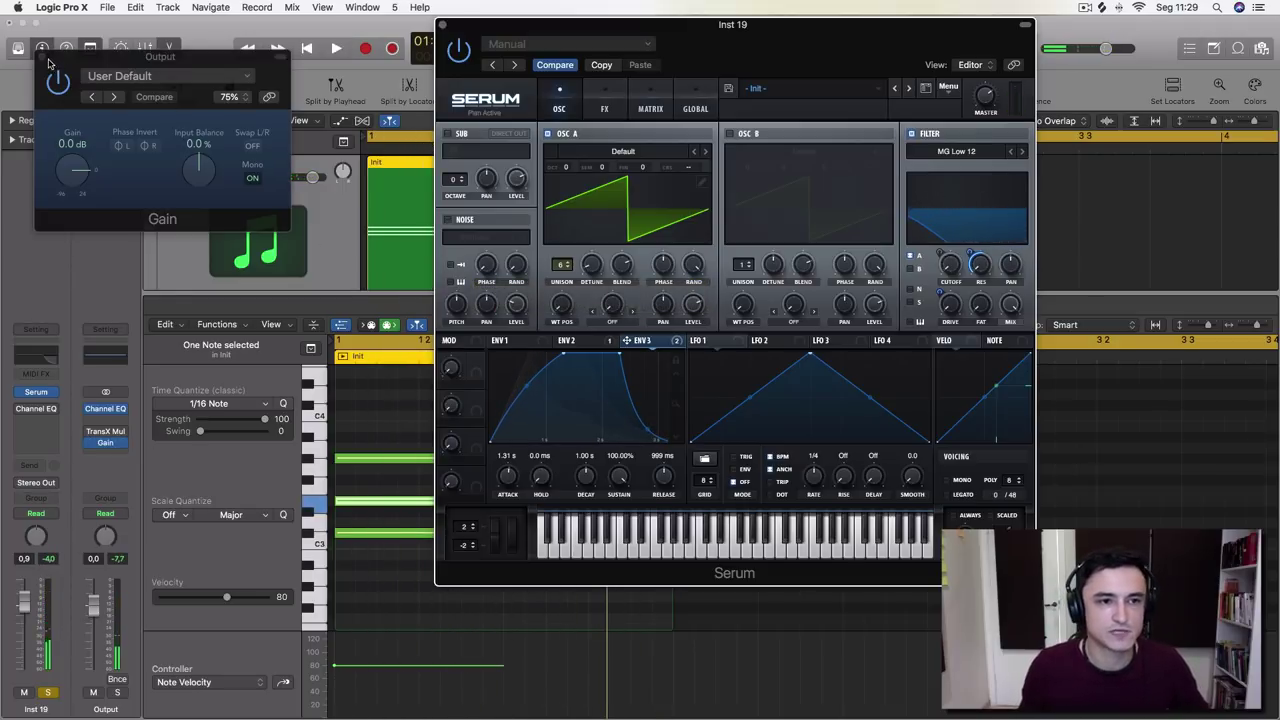
left_click(238, 173)
key("space")
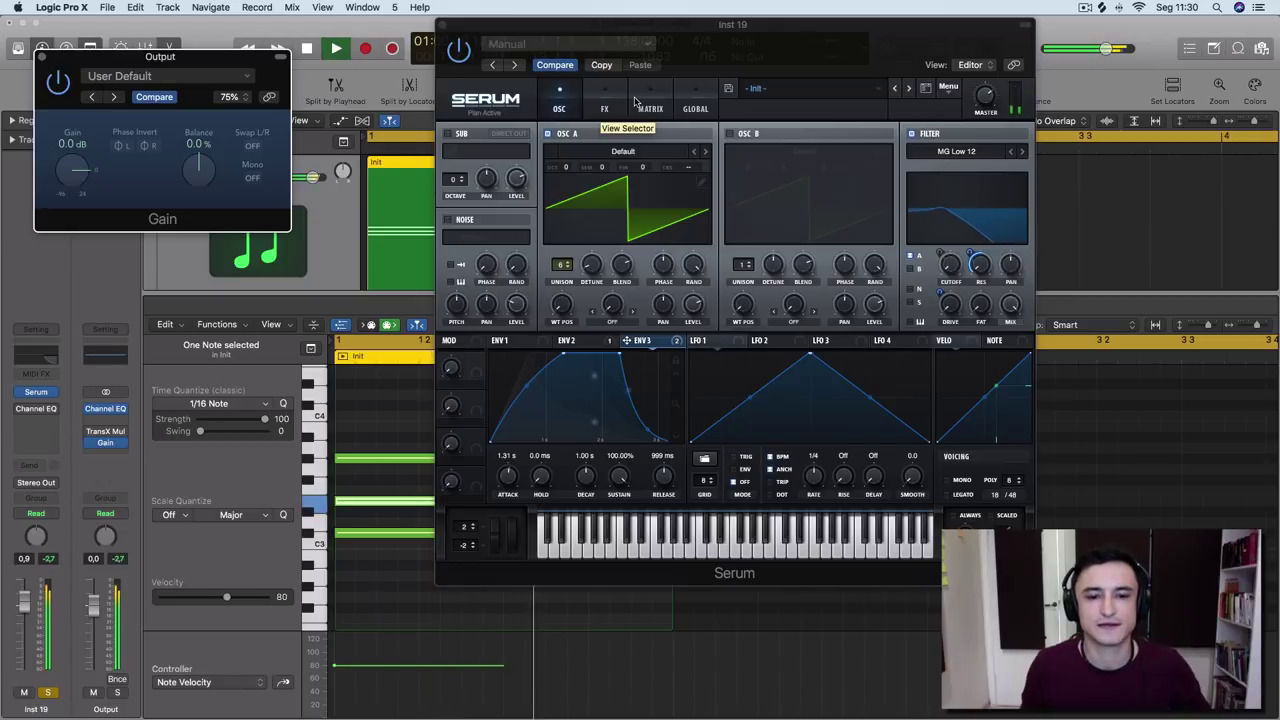
Set the unison width of both oscillators to 49 in Serum's global settings and play back the chord
left_click(688, 106)
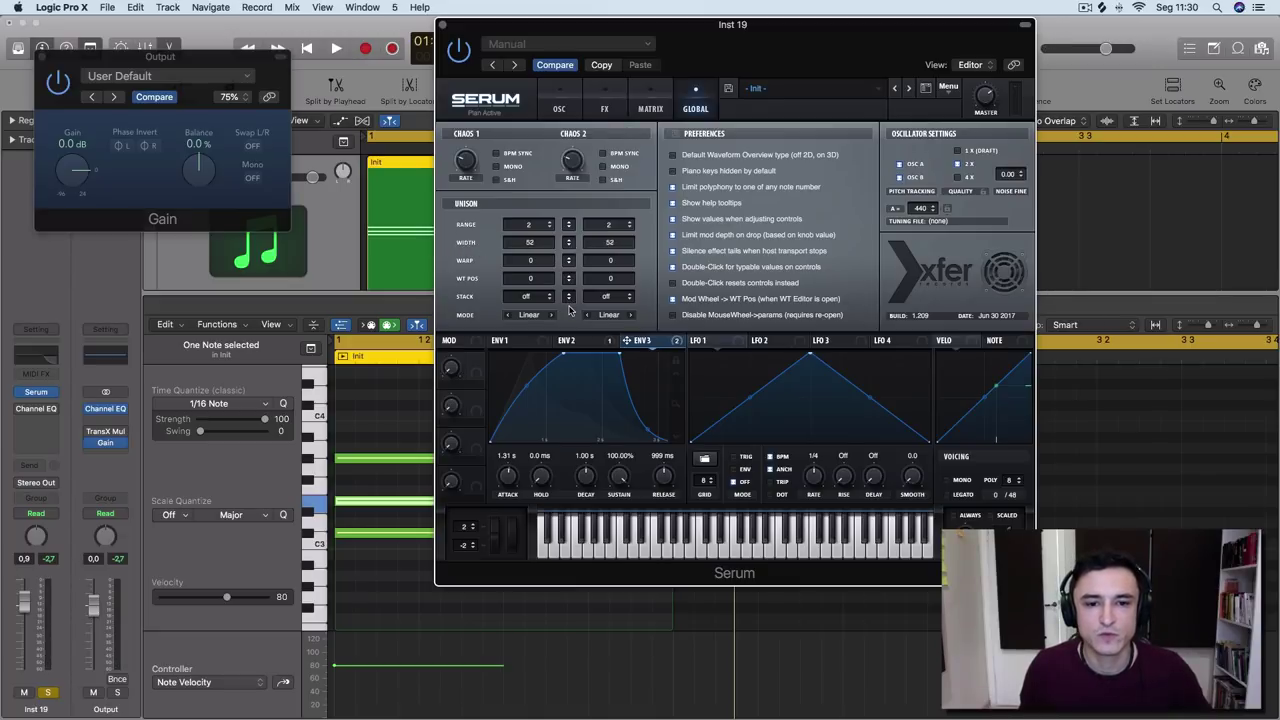
key("space")
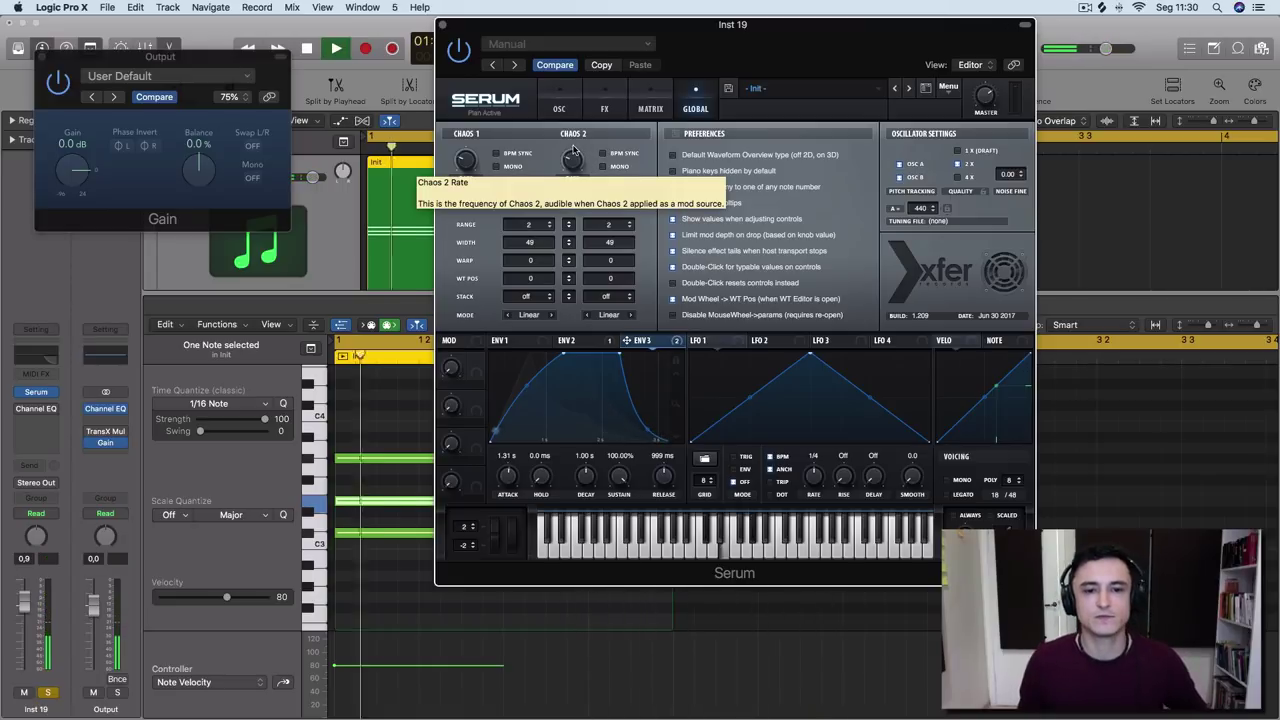
left_click(562, 107)
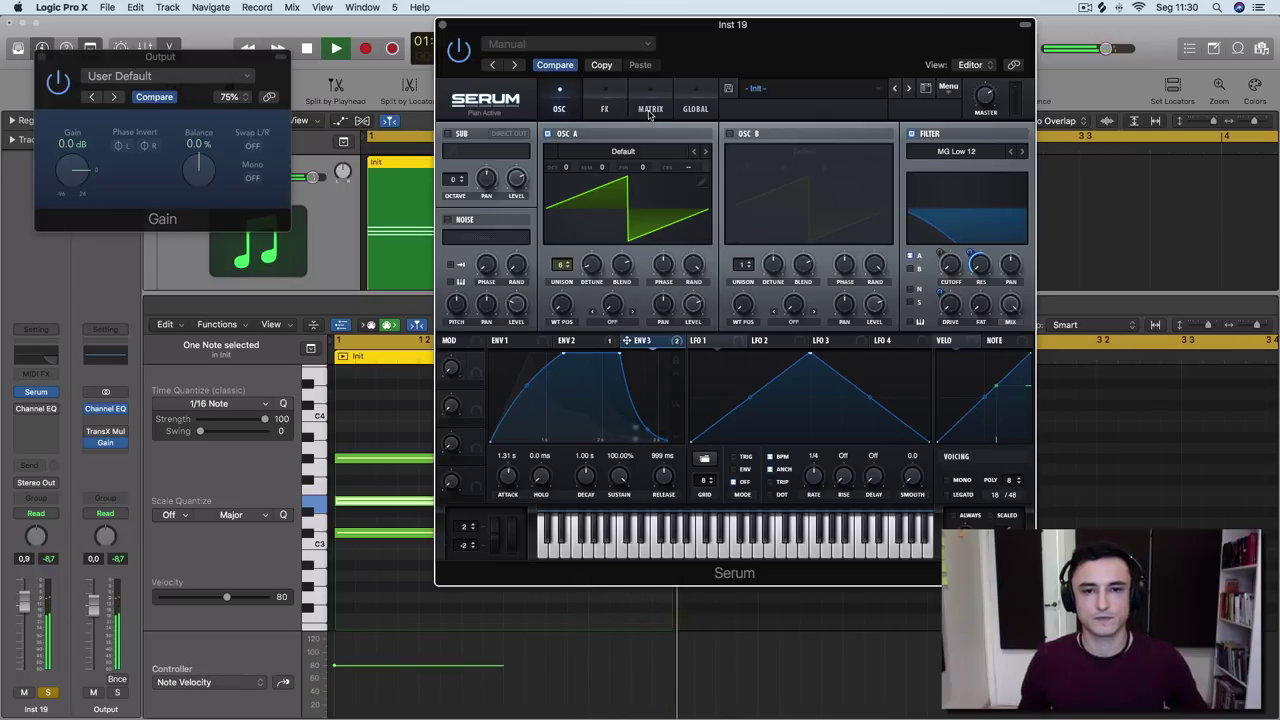
key("space")
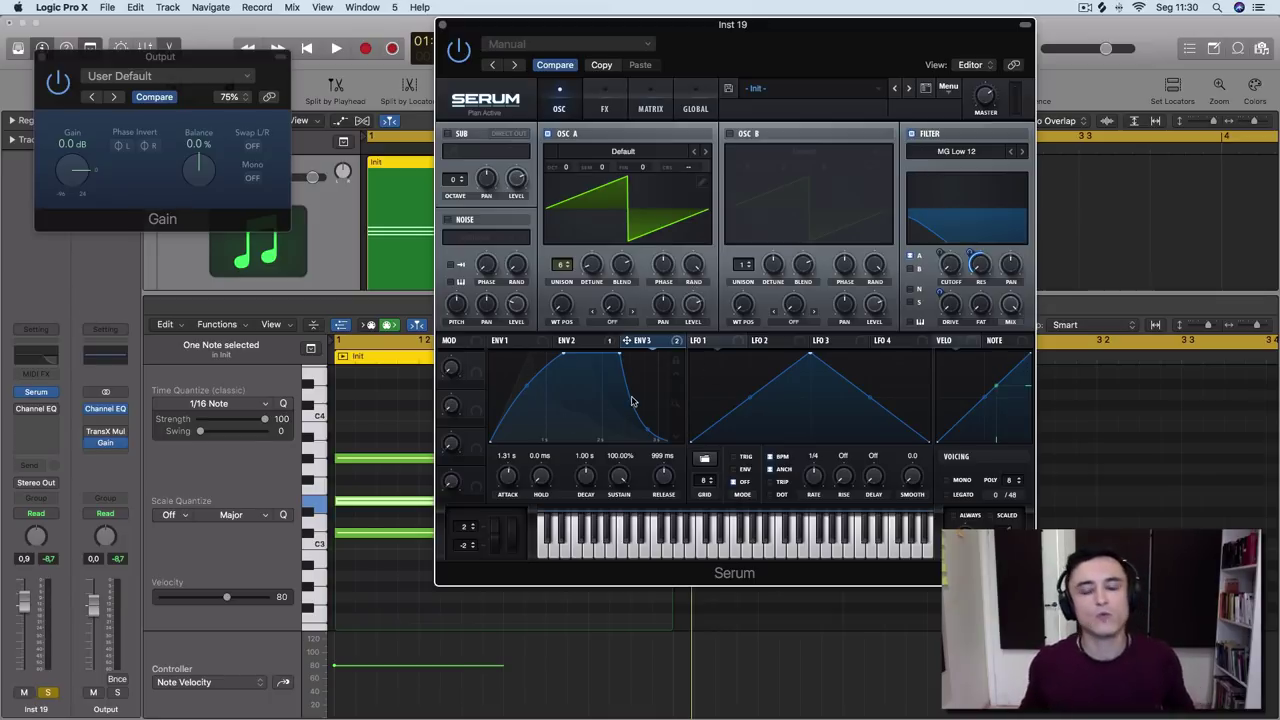
Lengthen the ENV 3 release to 1.17 s while playing back the chord
key("space")
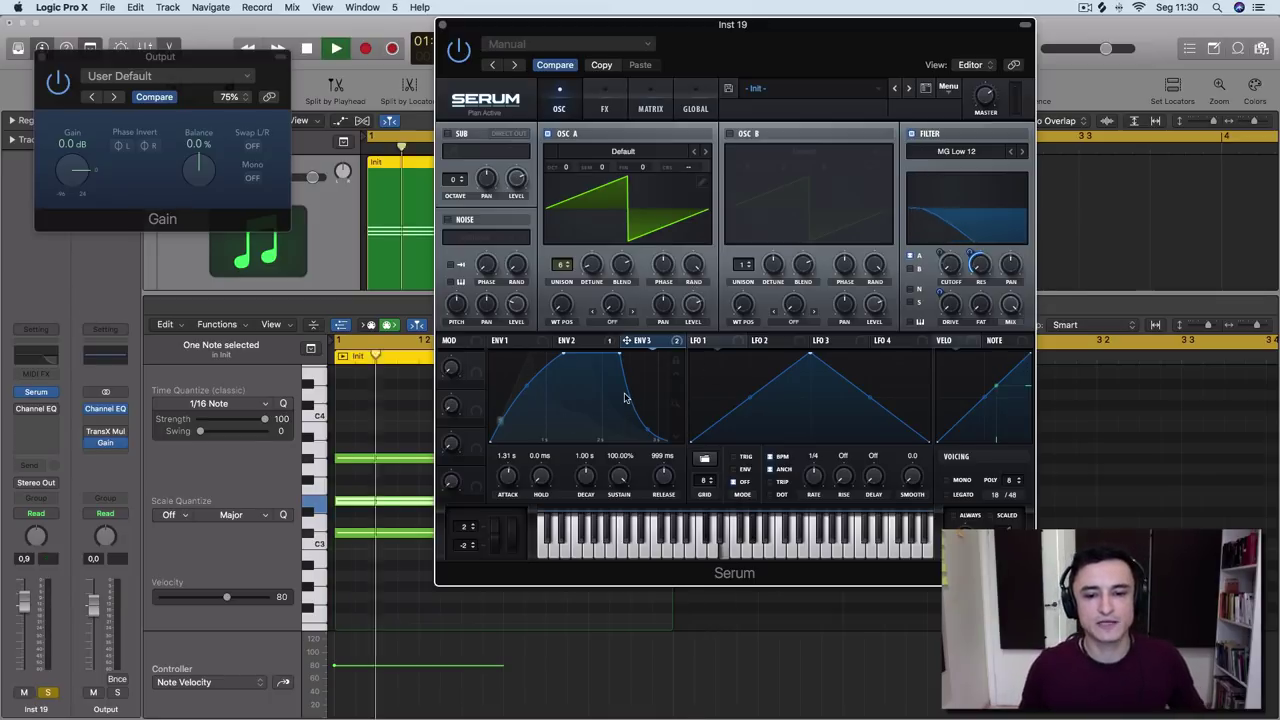
left_click_drag(664, 482, 667, 478)
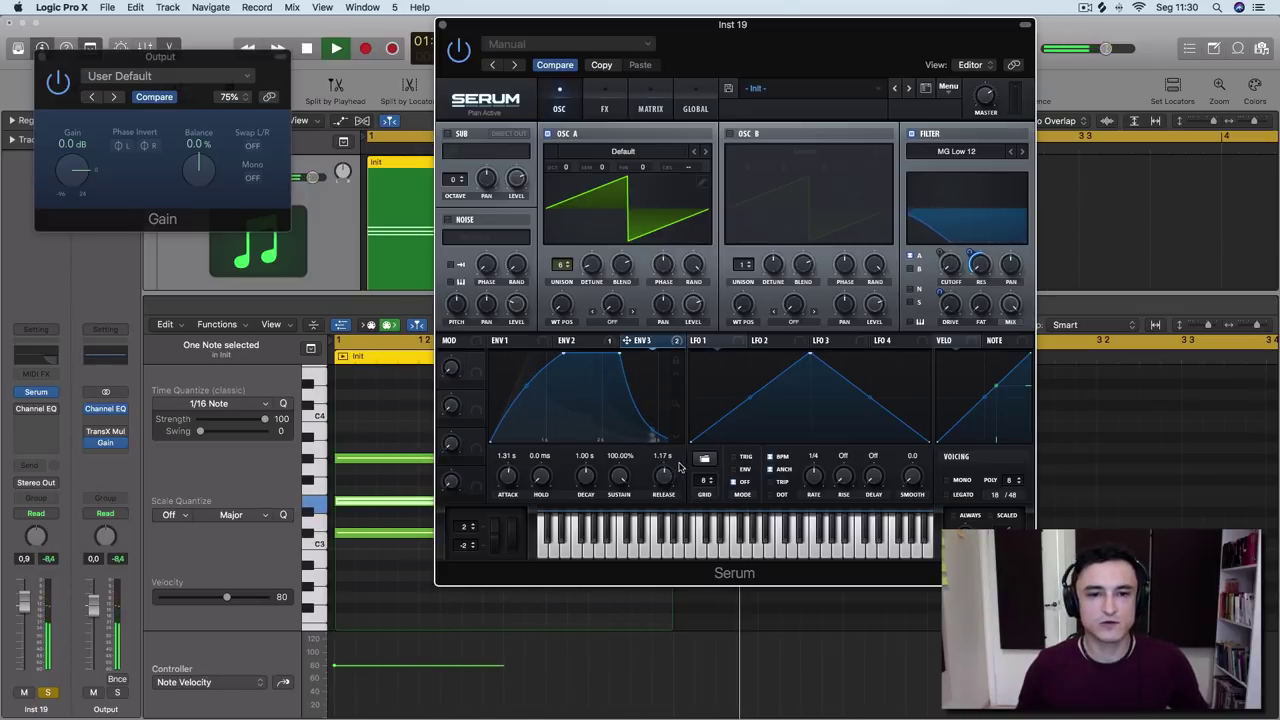
key("space")
Enable Serum's Hyper/Dimension effect, adjust the Hyper rate, and play back the chord
left_click(590, 104)
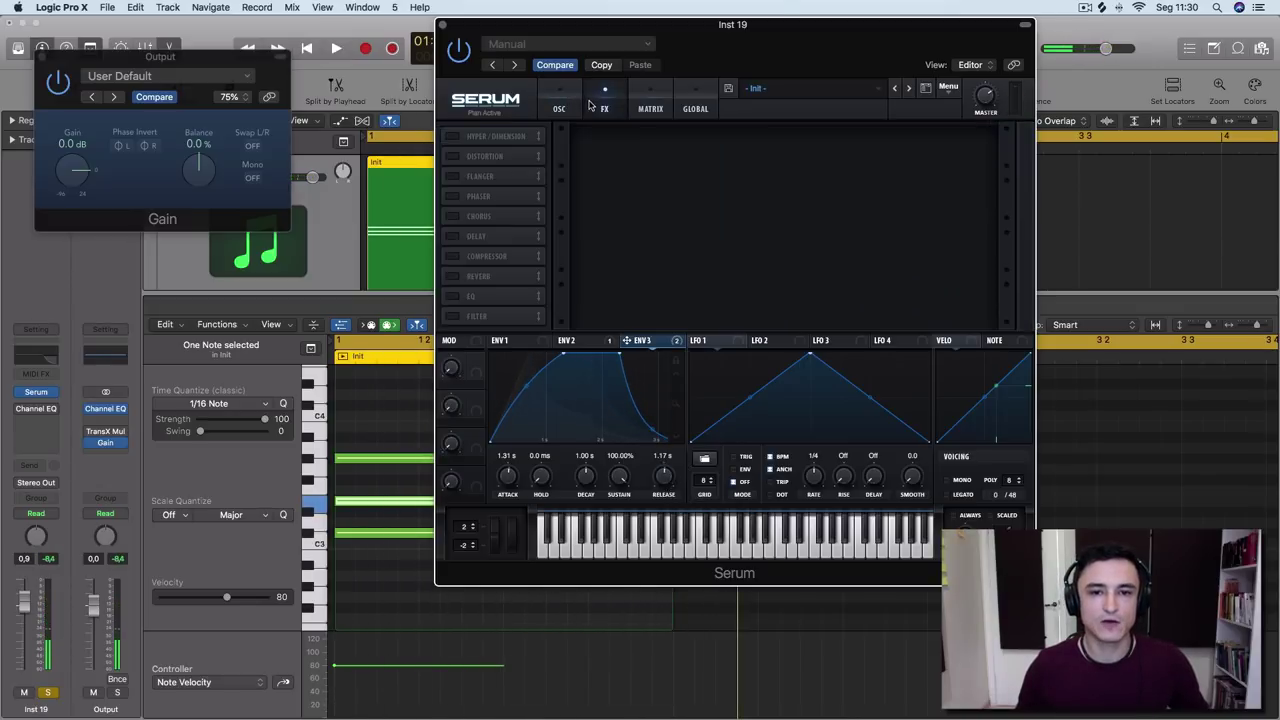
left_click(451, 137)
key("space")
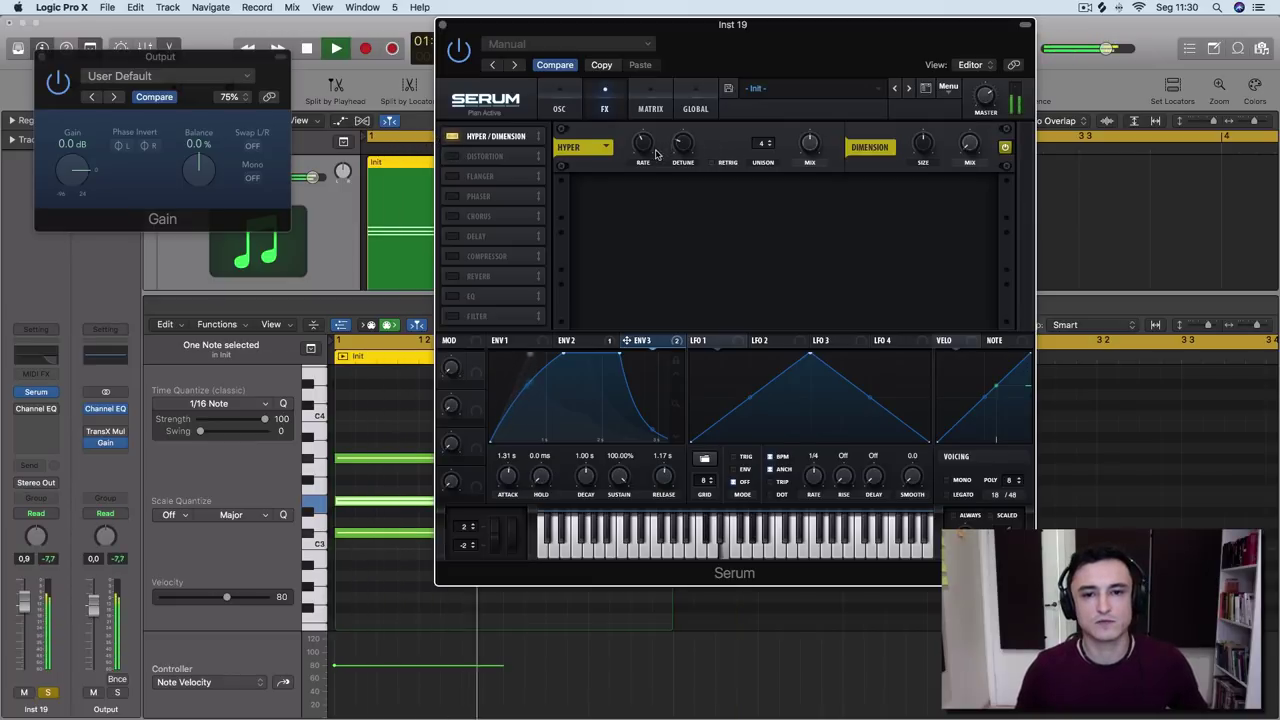
key("space")
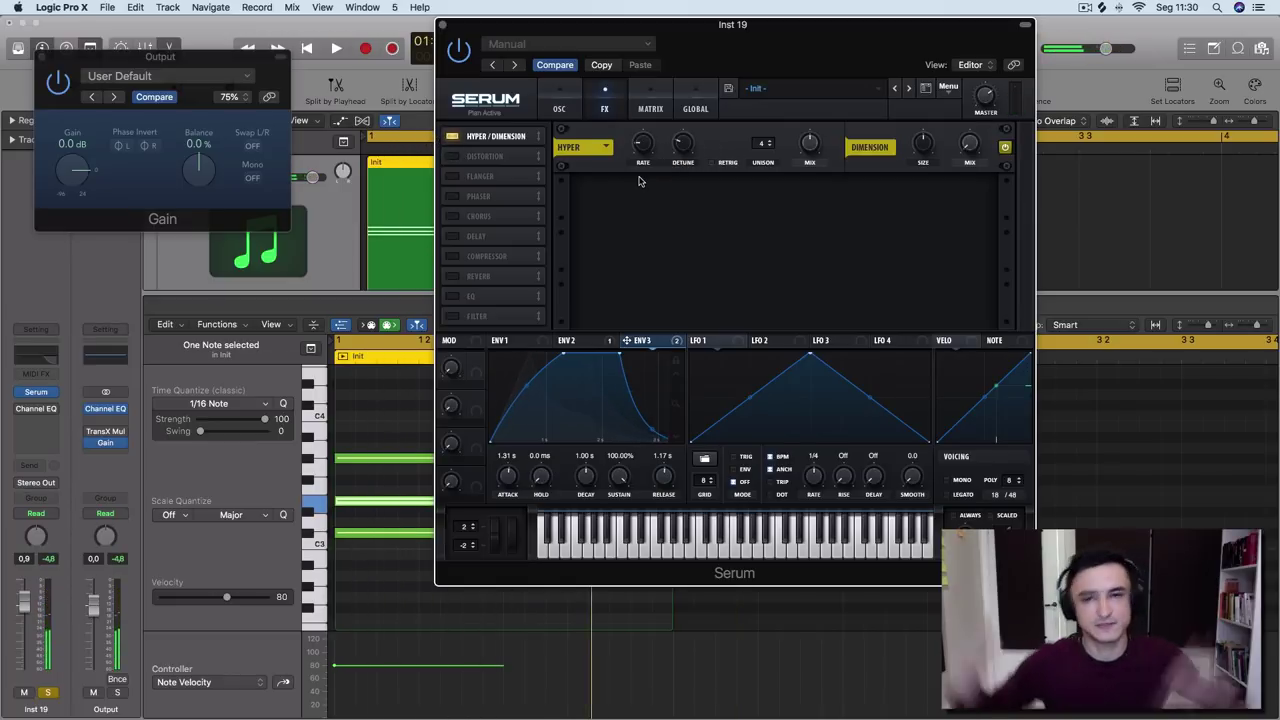
key("space")
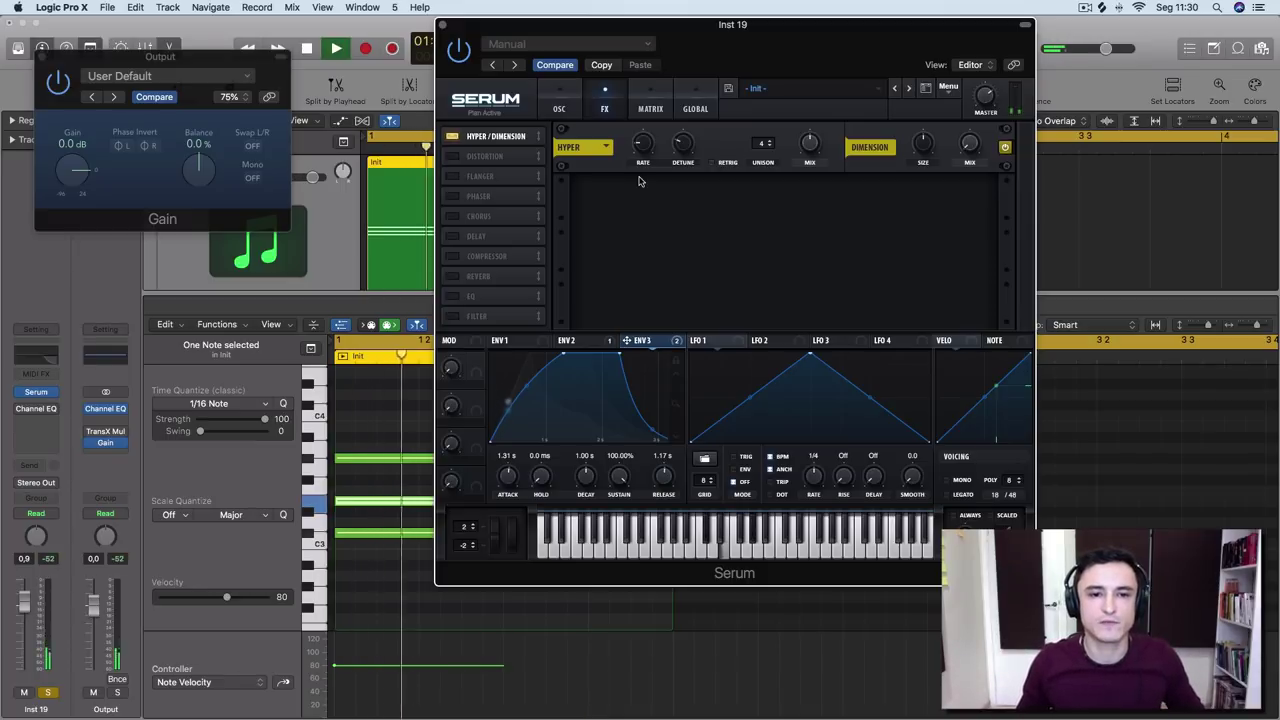
key("space")
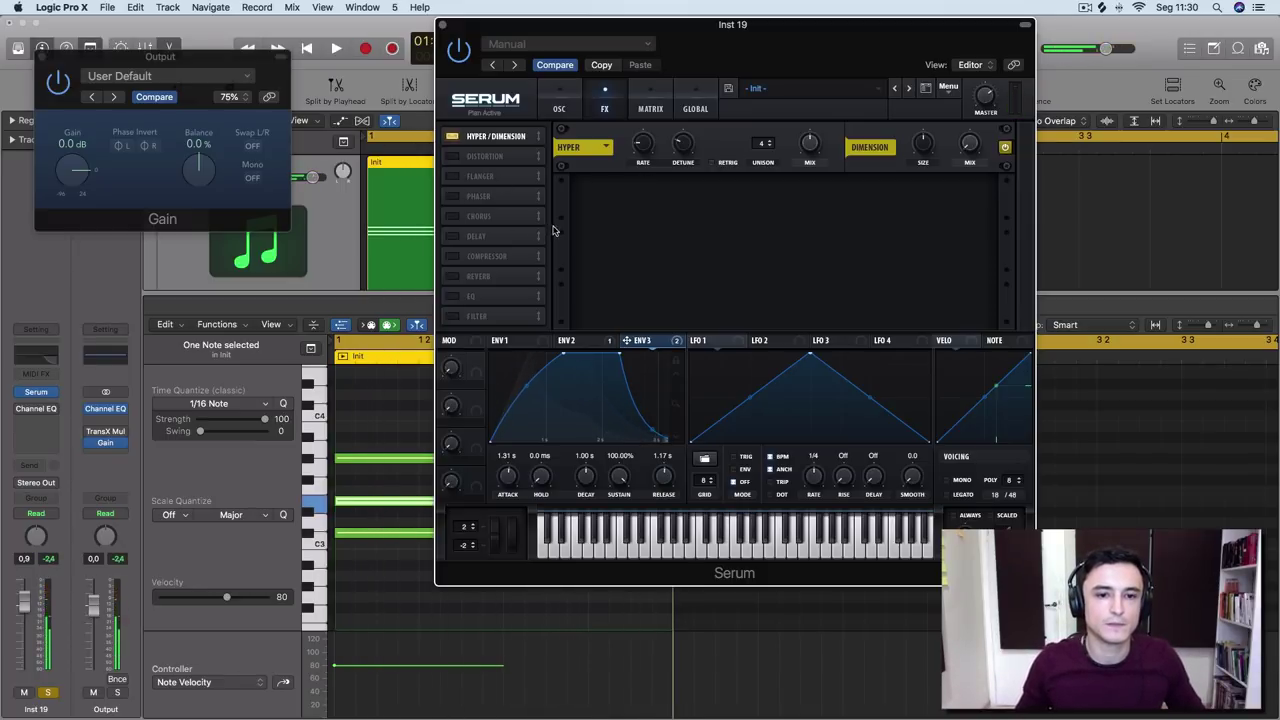
Move the Delay effect directly below Hyper/Dimension, enable it, and play back the chord
left_click_drag(490, 242, 495, 158)
left_click(496, 158)
key("space")
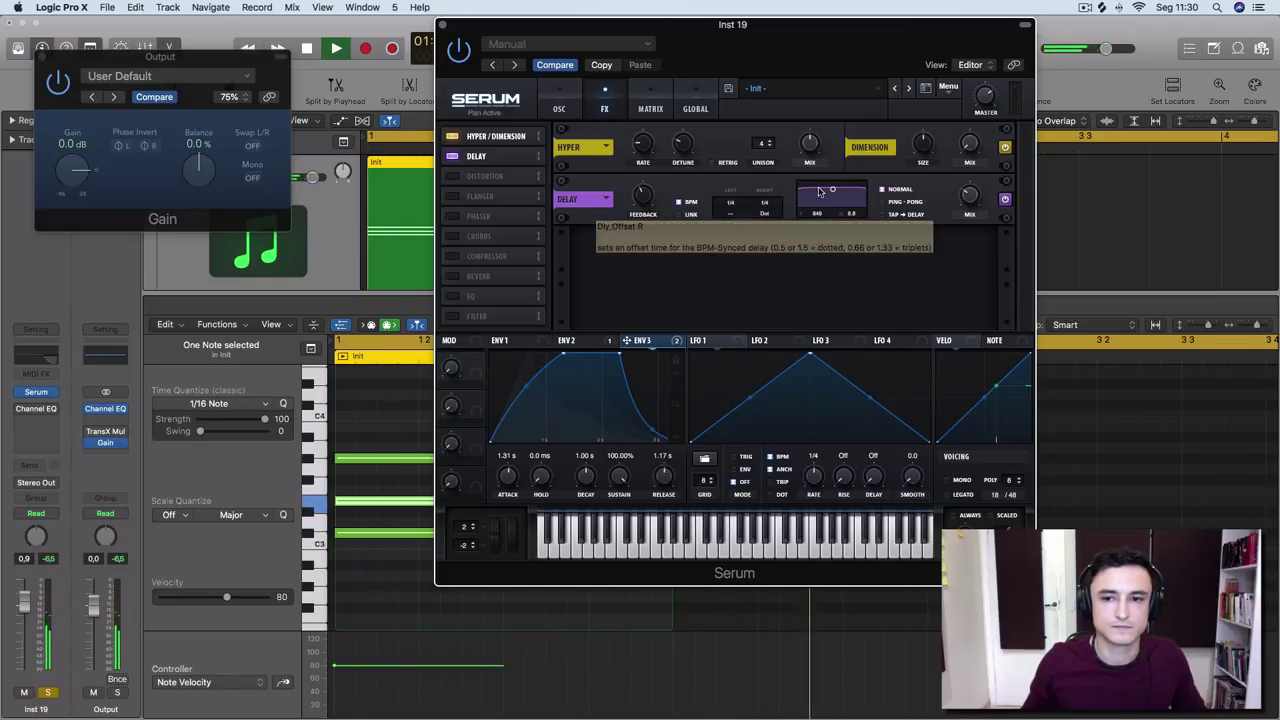
Set the Delay effect's filter to about 1114 Hz with a Q of 1.7 while playing back the chord
key("space")
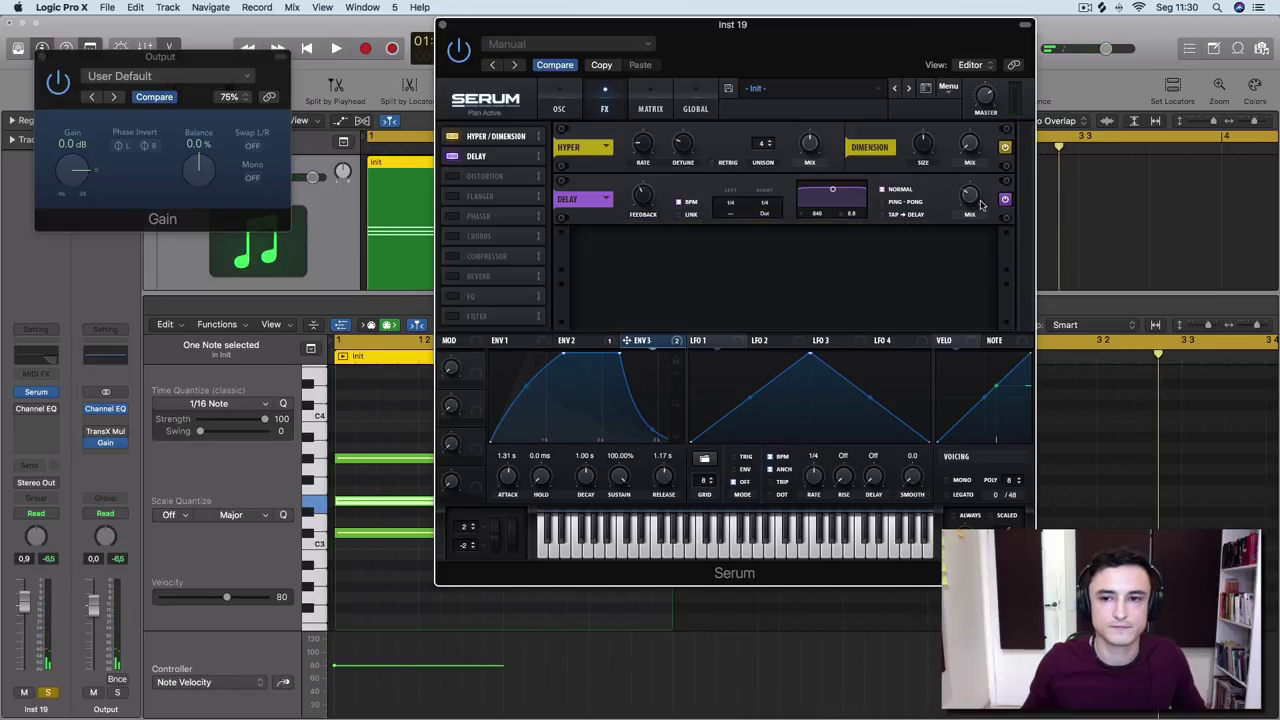
key("space")
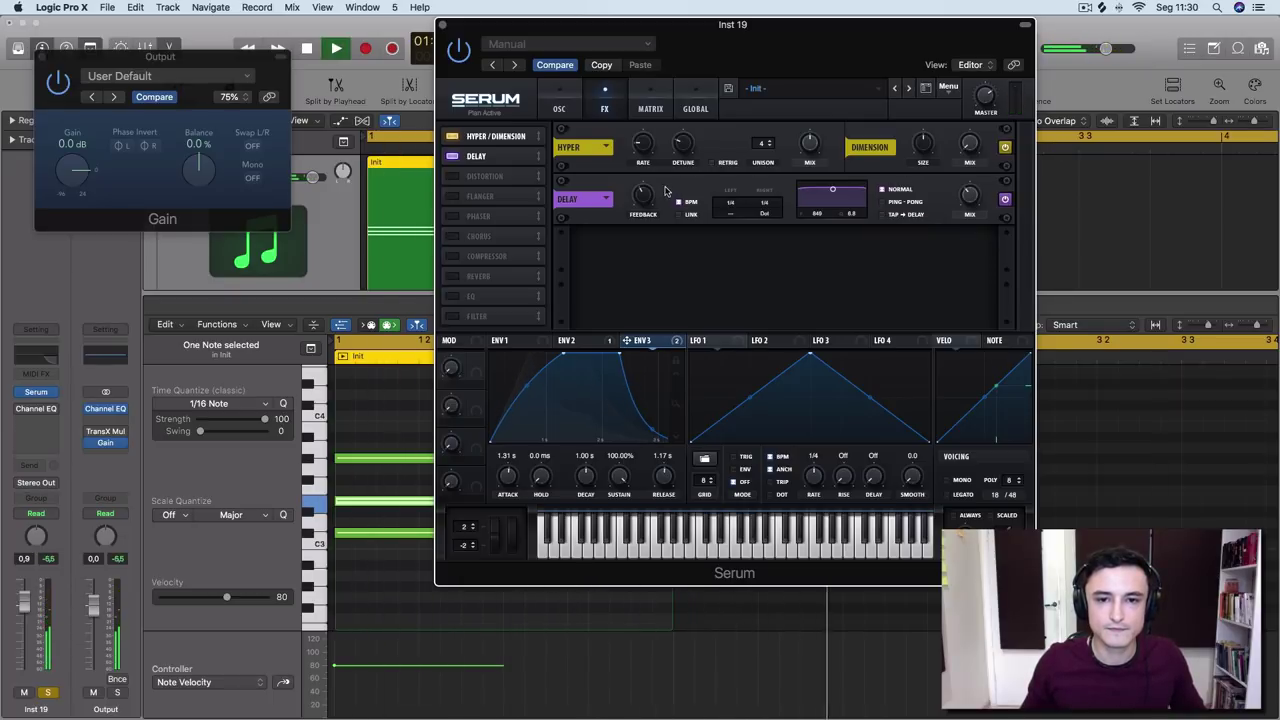
key("space")
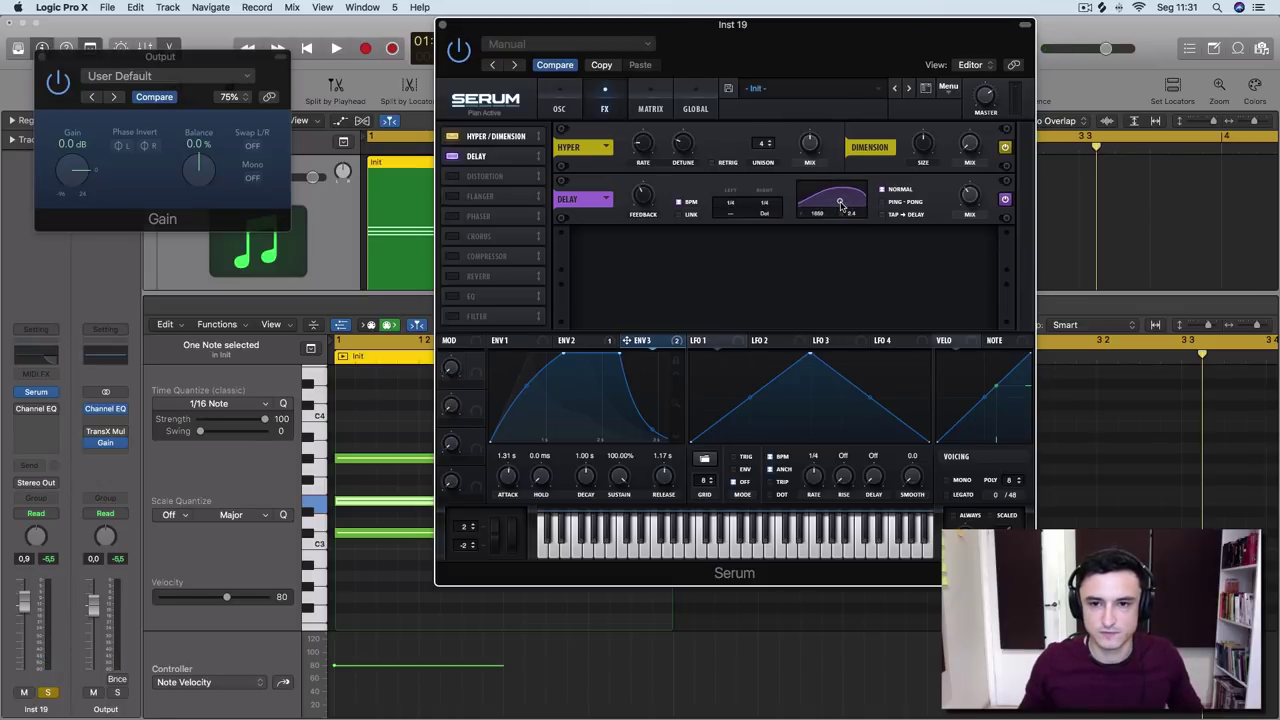
key("space")
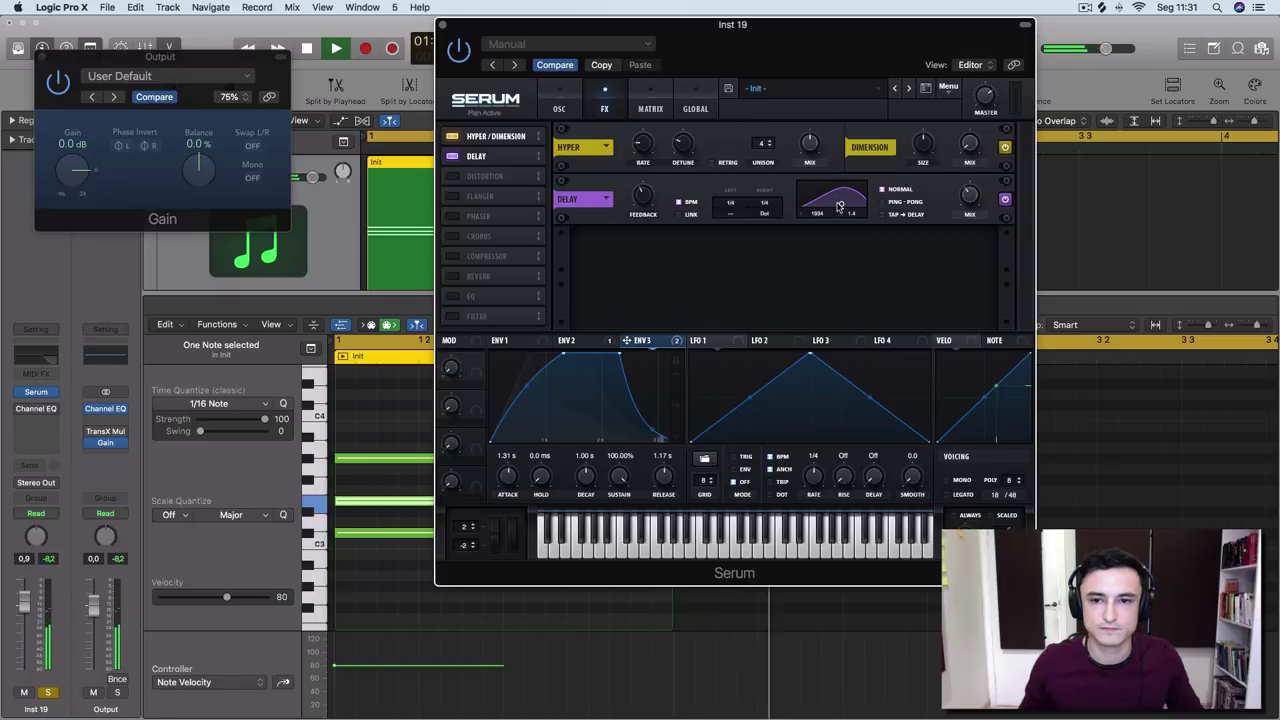
left_click_drag(839, 203, 836, 204)
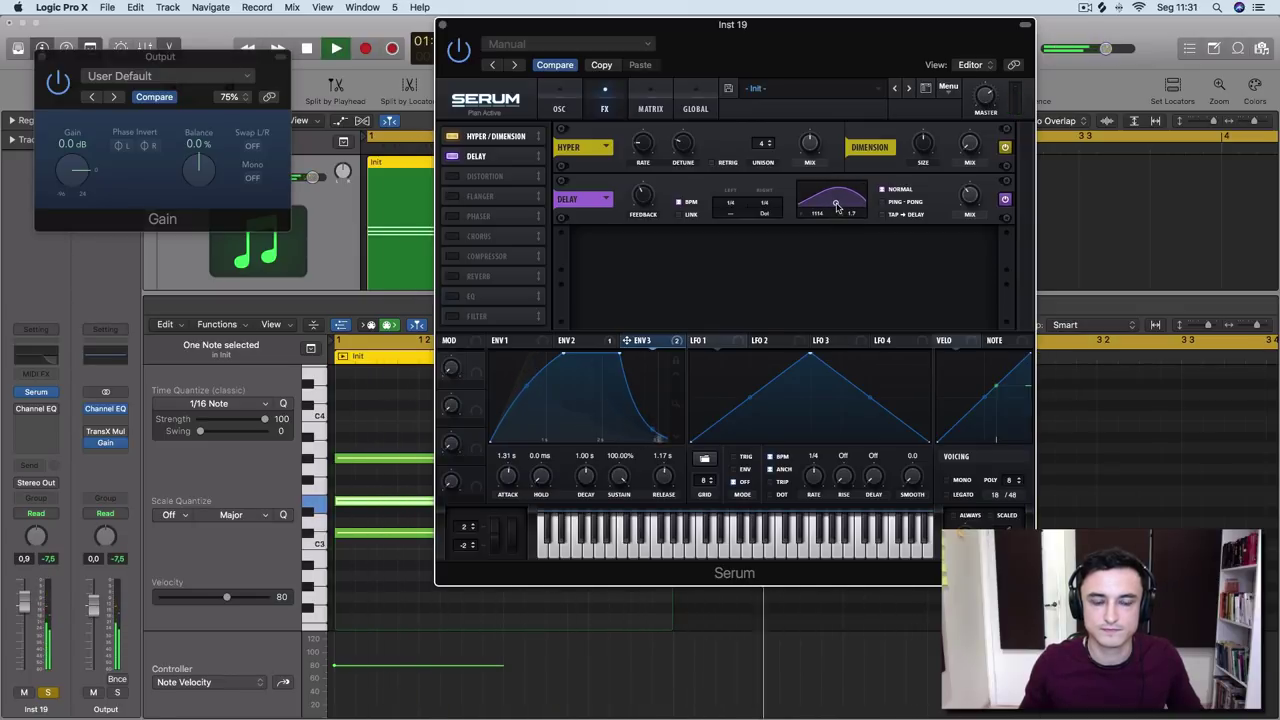
key("space")
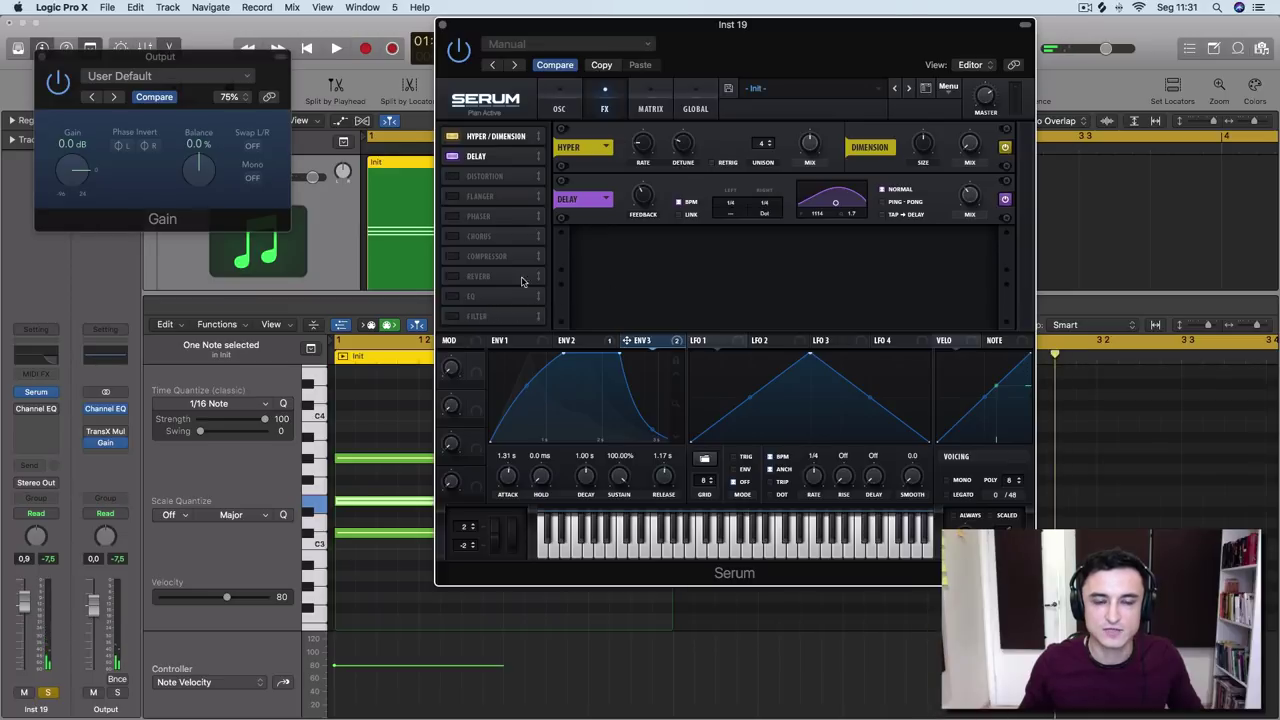
Enable the Reverb effect, place it directly below Delay, and play back the chord
left_click(455, 281)
left_click_drag(500, 280, 498, 181)
key("space")
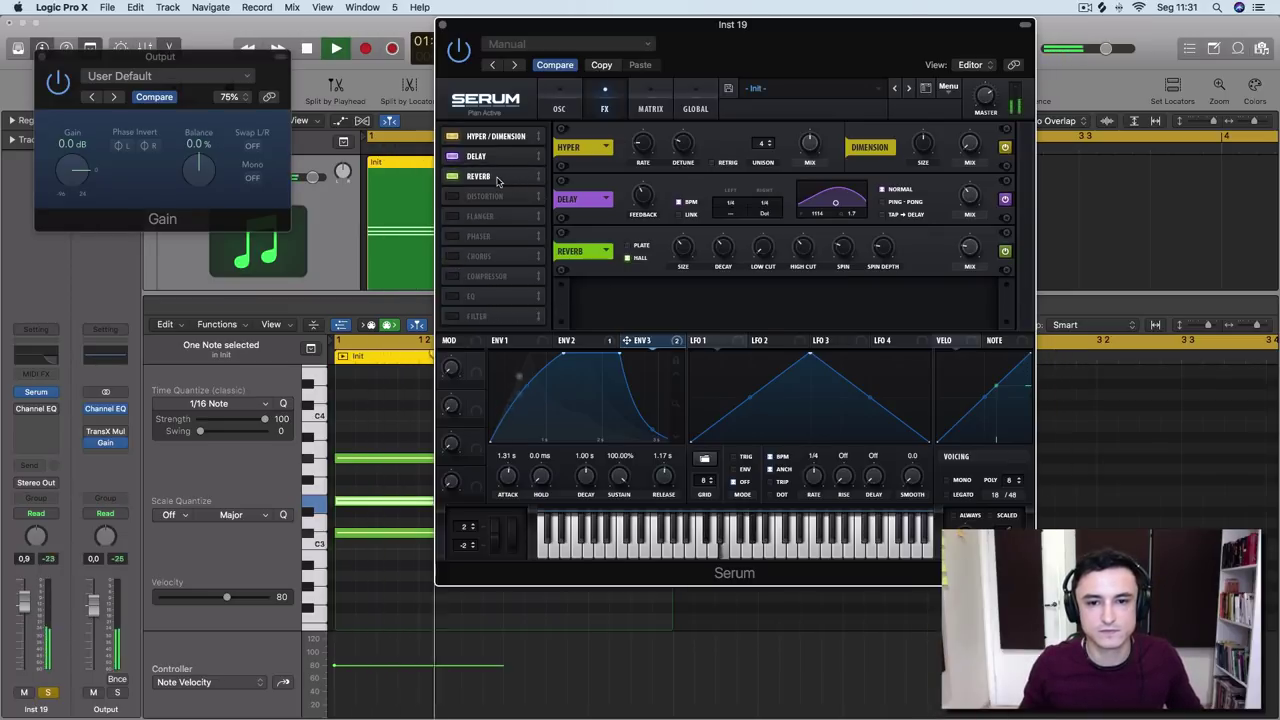
mouse_move(682, 250)
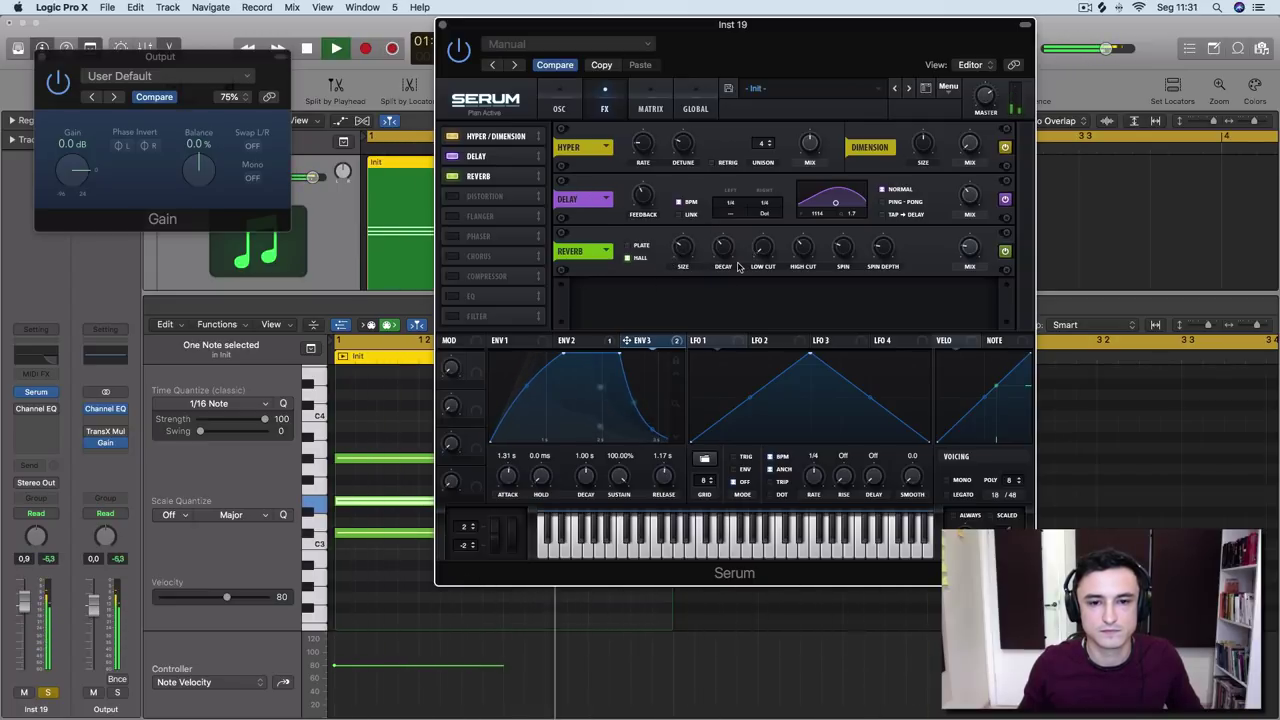
key("space")
Raise the Reverb low cut and set its mix to 39%, checking the chord in playback
left_click_drag(758, 257, 765, 224)
key("space")
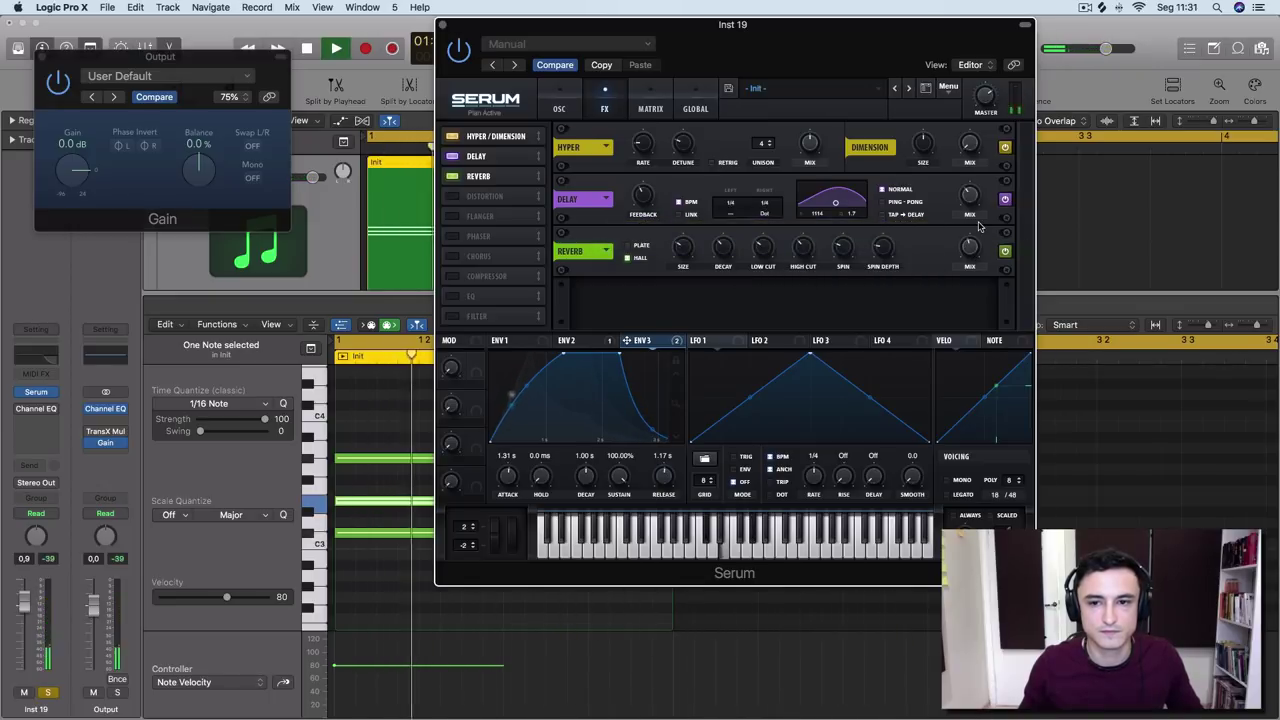
mouse_move(969, 262)
key("space")
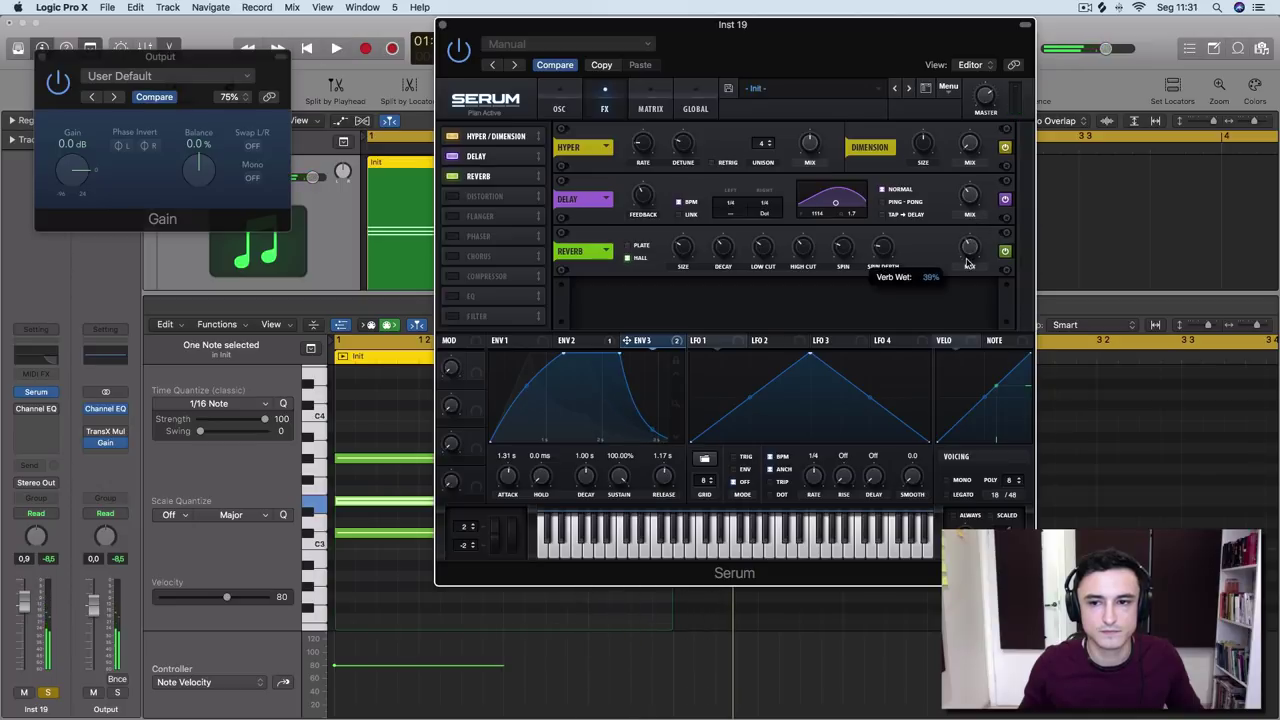
key("space")
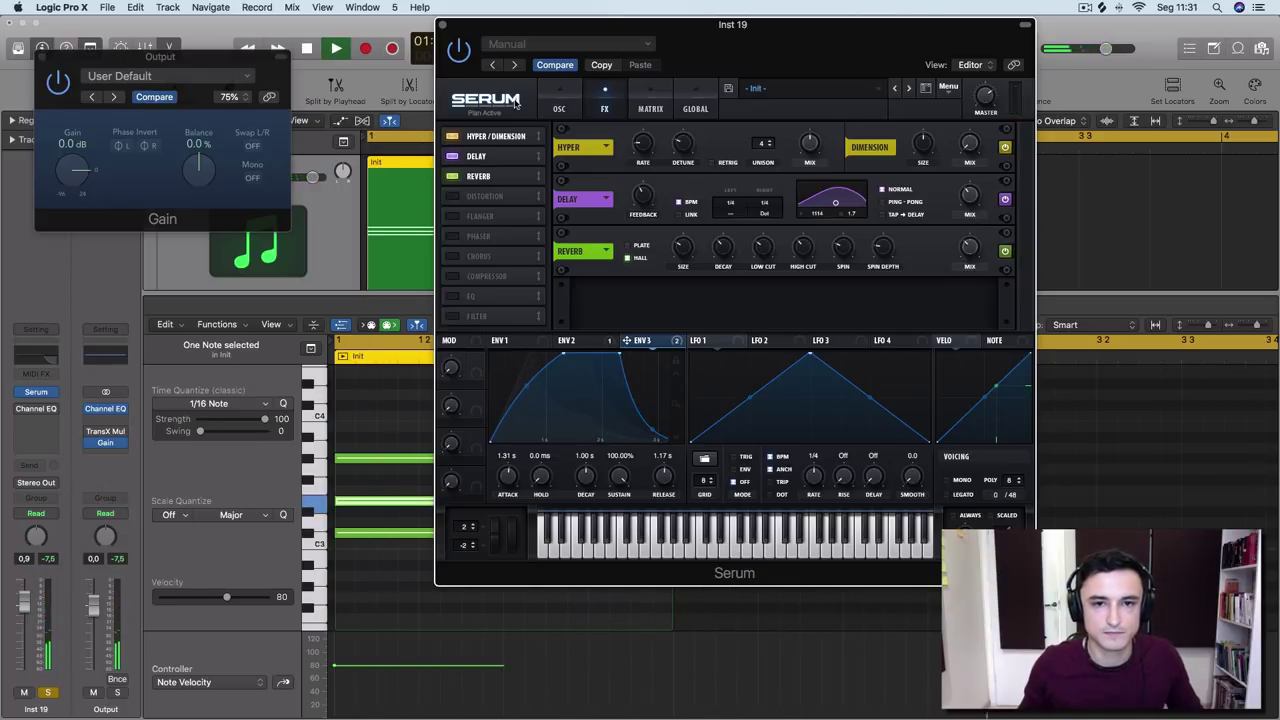
Set the Delay feedback to 71% and play back the chord
key("space")
mouse_move(655, 176)
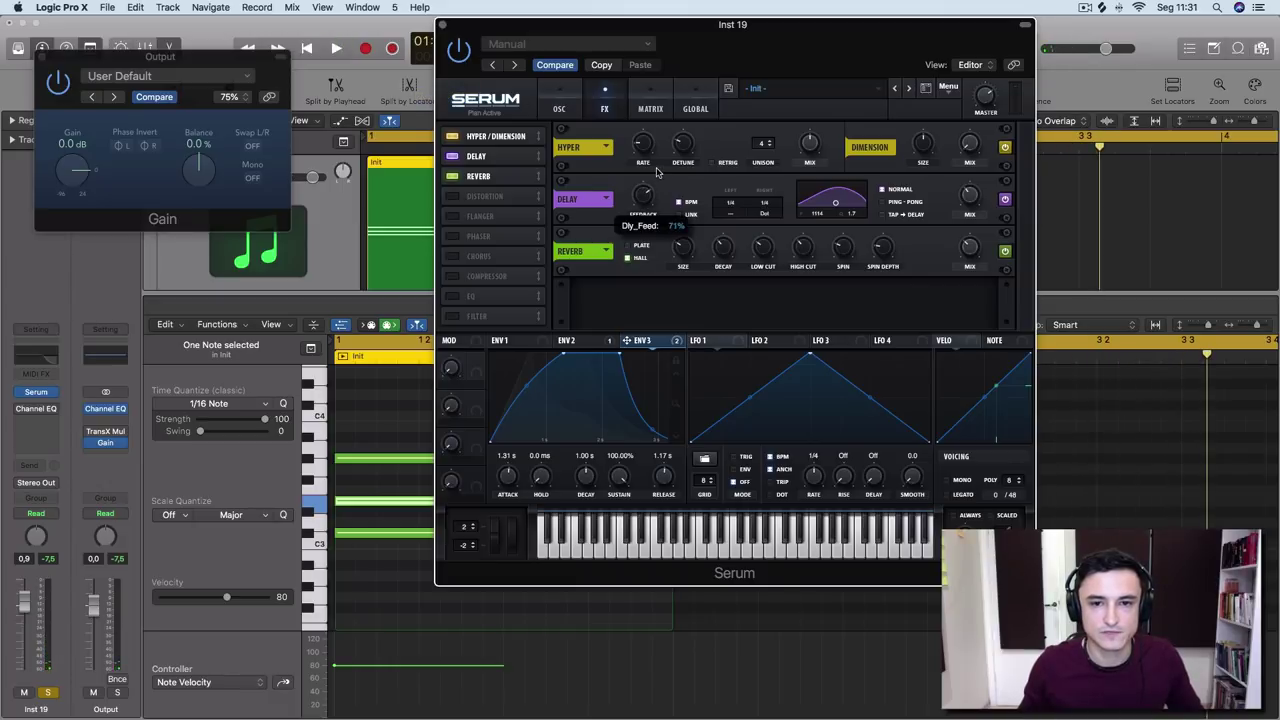
key("space")
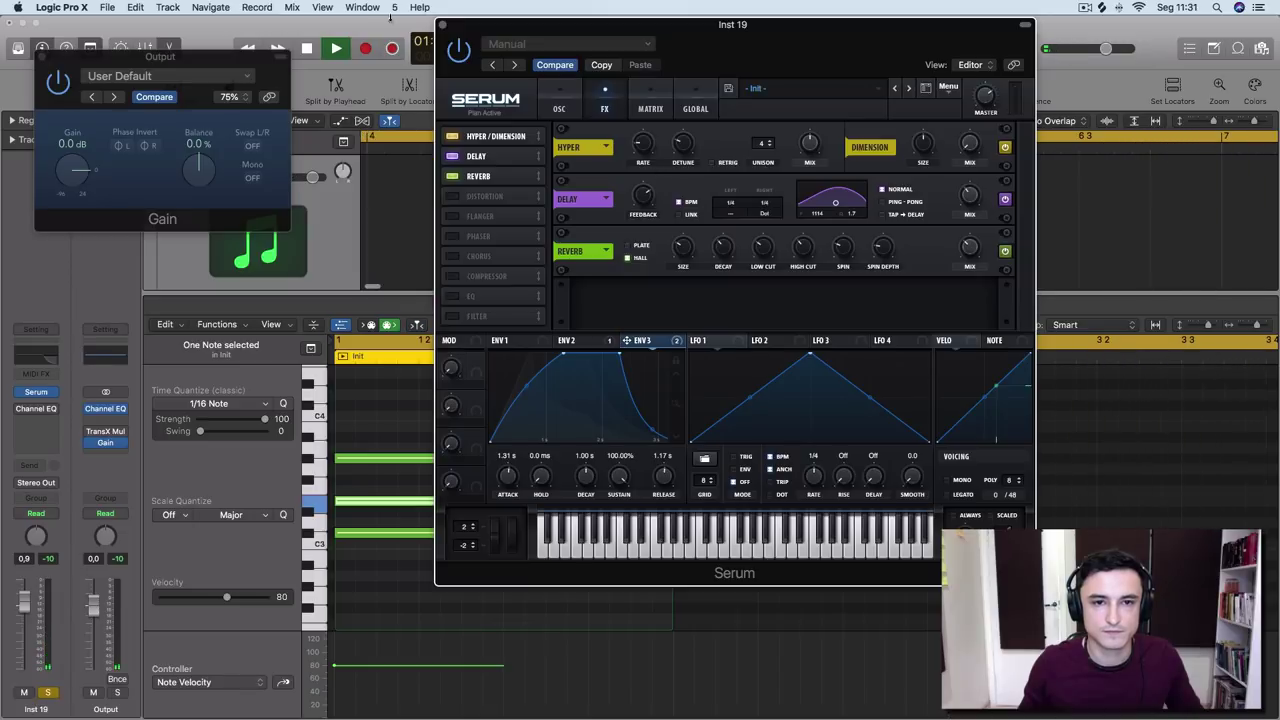
Close the Serum and Gain plug-in windows and hide the Piano Roll
left_click(441, 24)
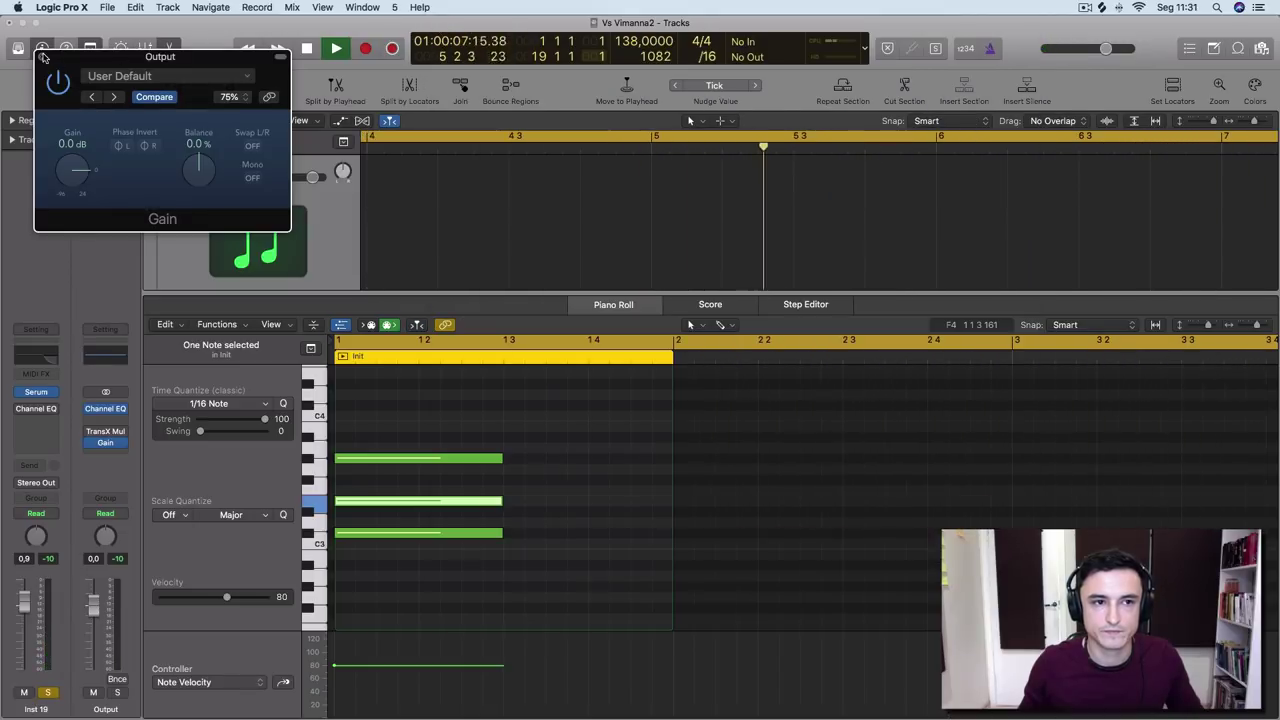
key("super+w")
key("p")
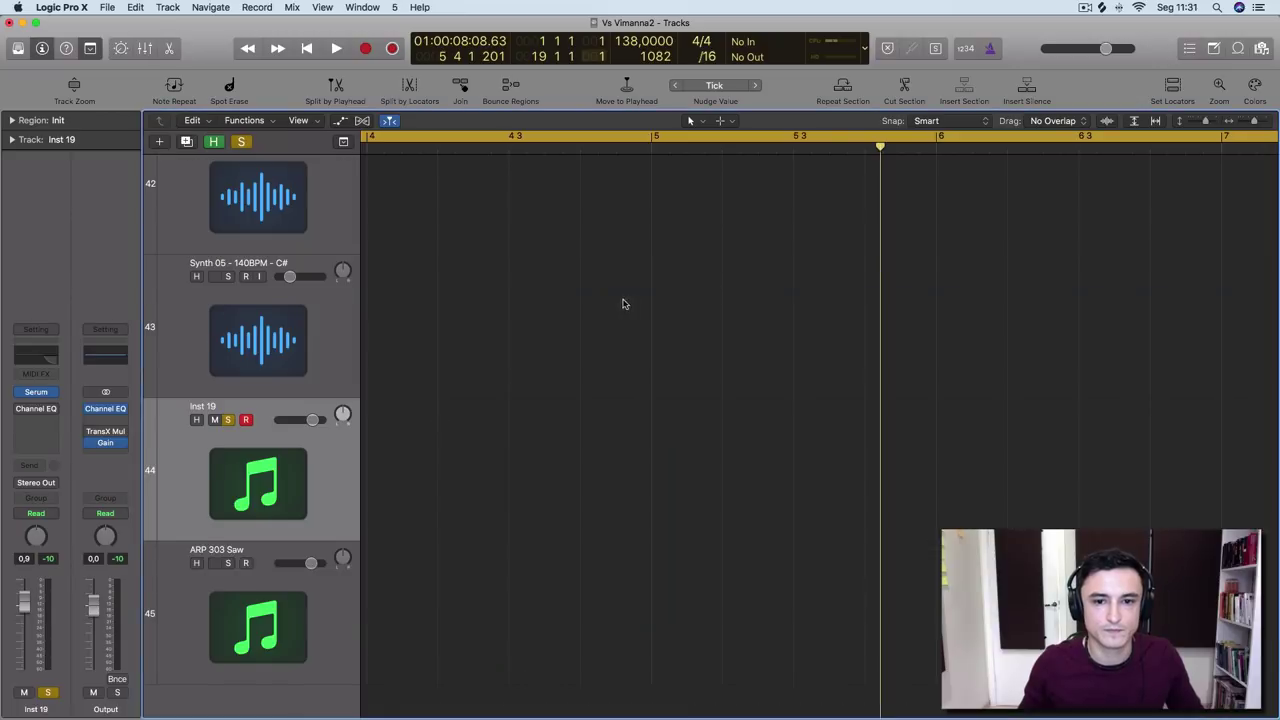
Solo the KICK track and the first BASS track alongside the chord and play the arrangement
scroll(556, 287, "down", 10)
scroll(556, 289, "up", 3)
scroll(558, 289, "left", 10)
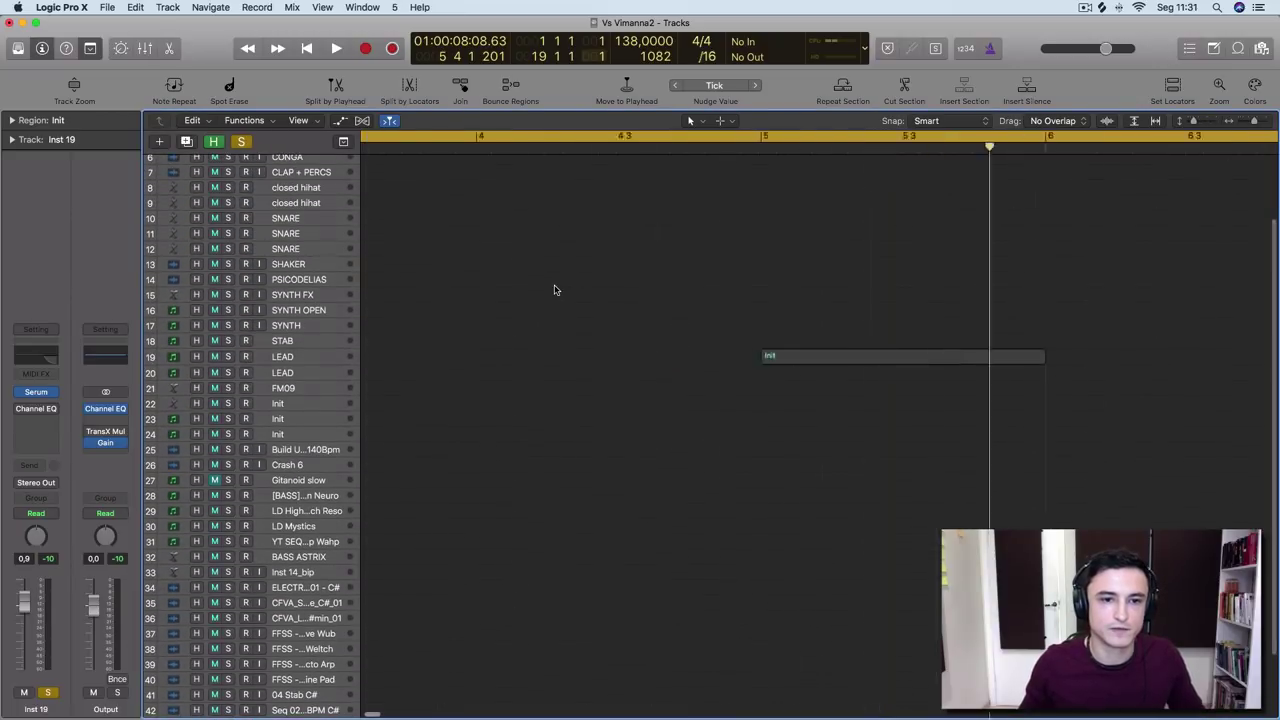
scroll(320, 240, "up", 1)
scroll(320, 240, "up", 4)
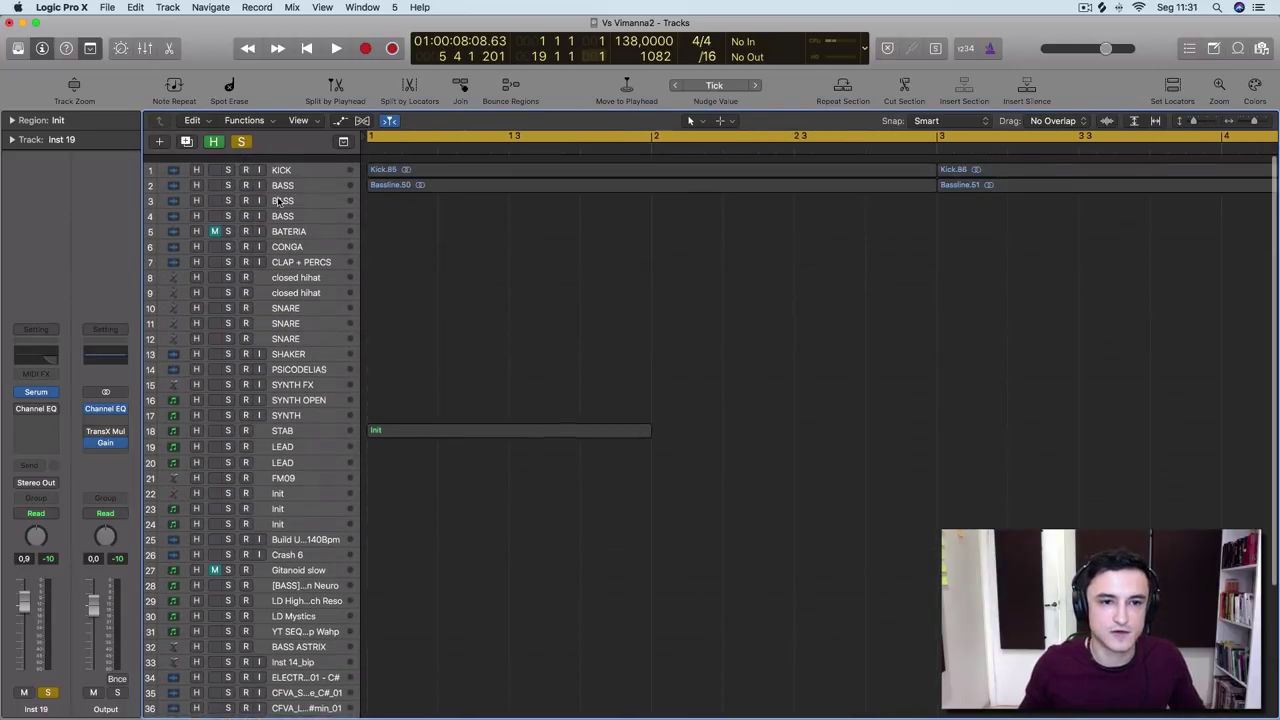
left_click_drag(229, 162, 229, 177)
key("space")
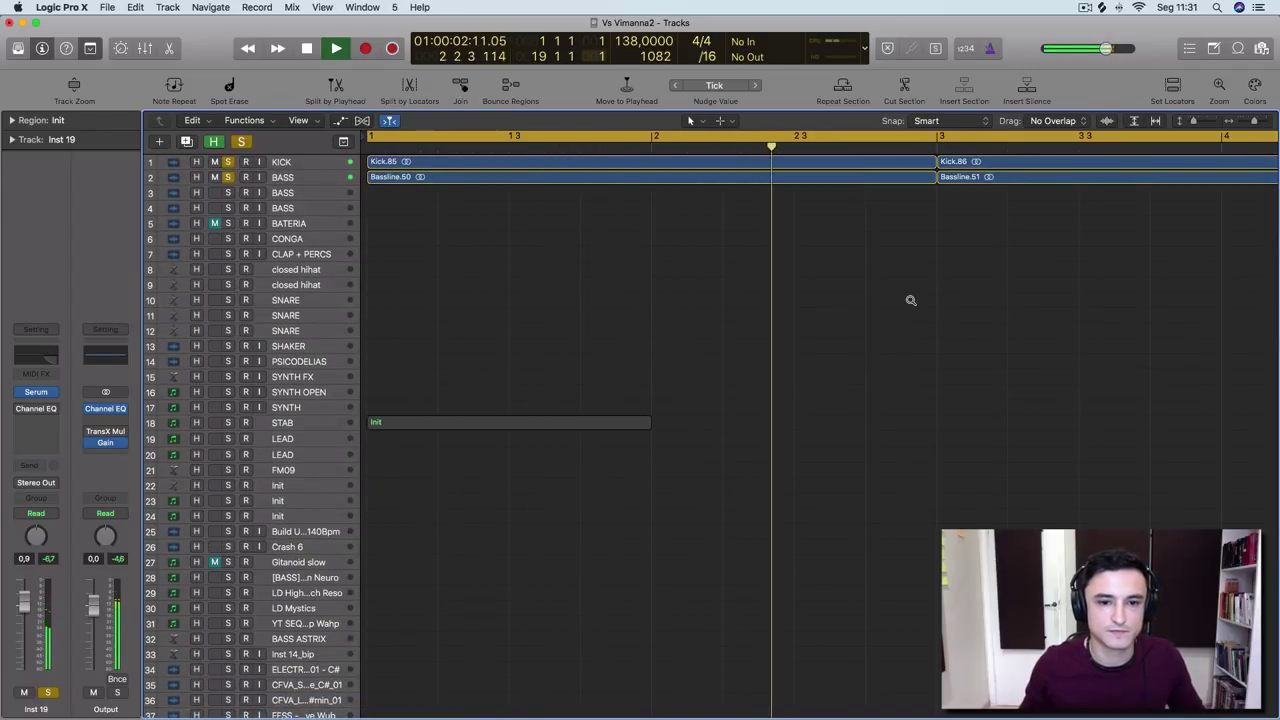
Solo the STAB track with the kick, bass and chord and replay the arrangement from the start
scroll(911, 300, "down", 3)
scroll(911, 300, "left", 3)
scroll(911, 300, "left", 3)
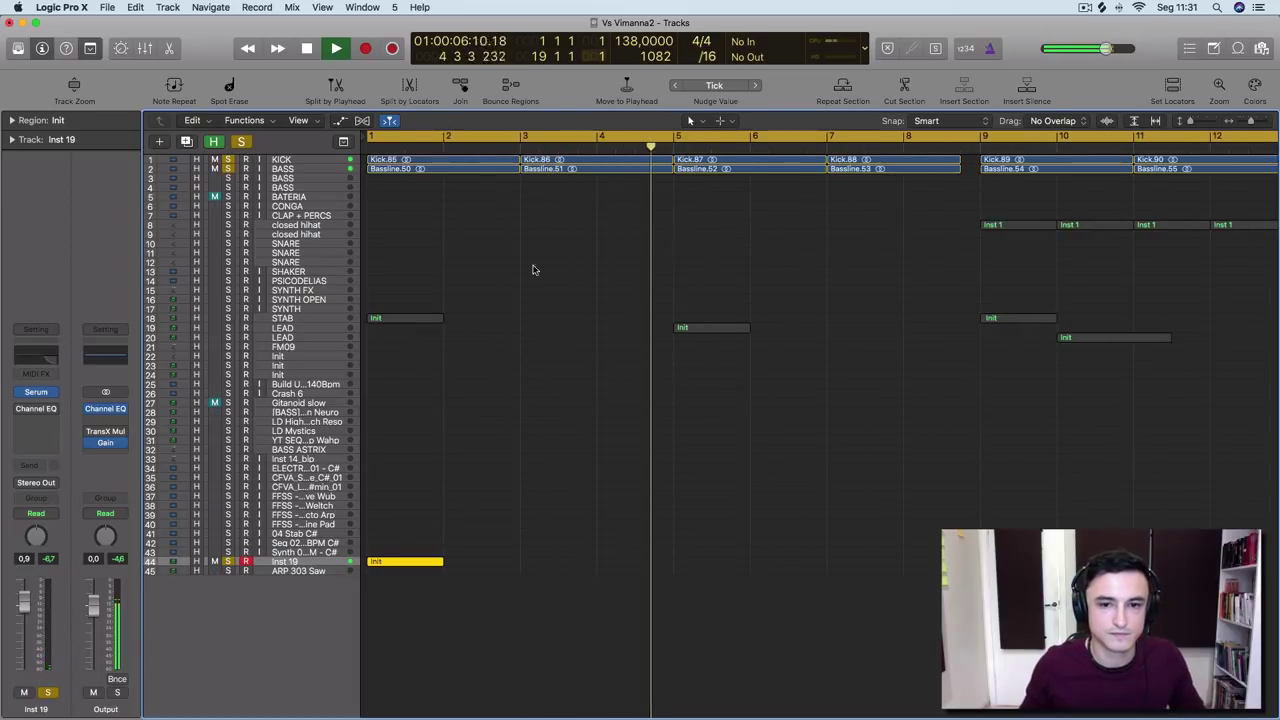
key("Return")
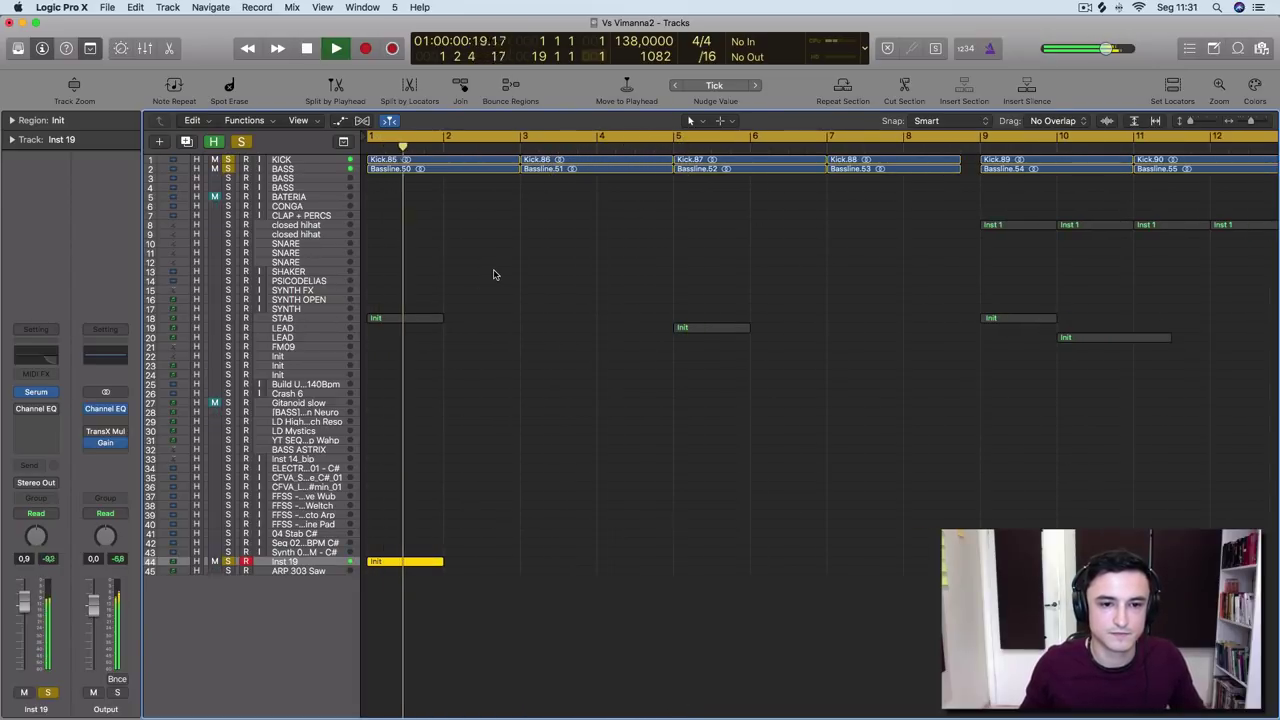
left_click(228, 318)
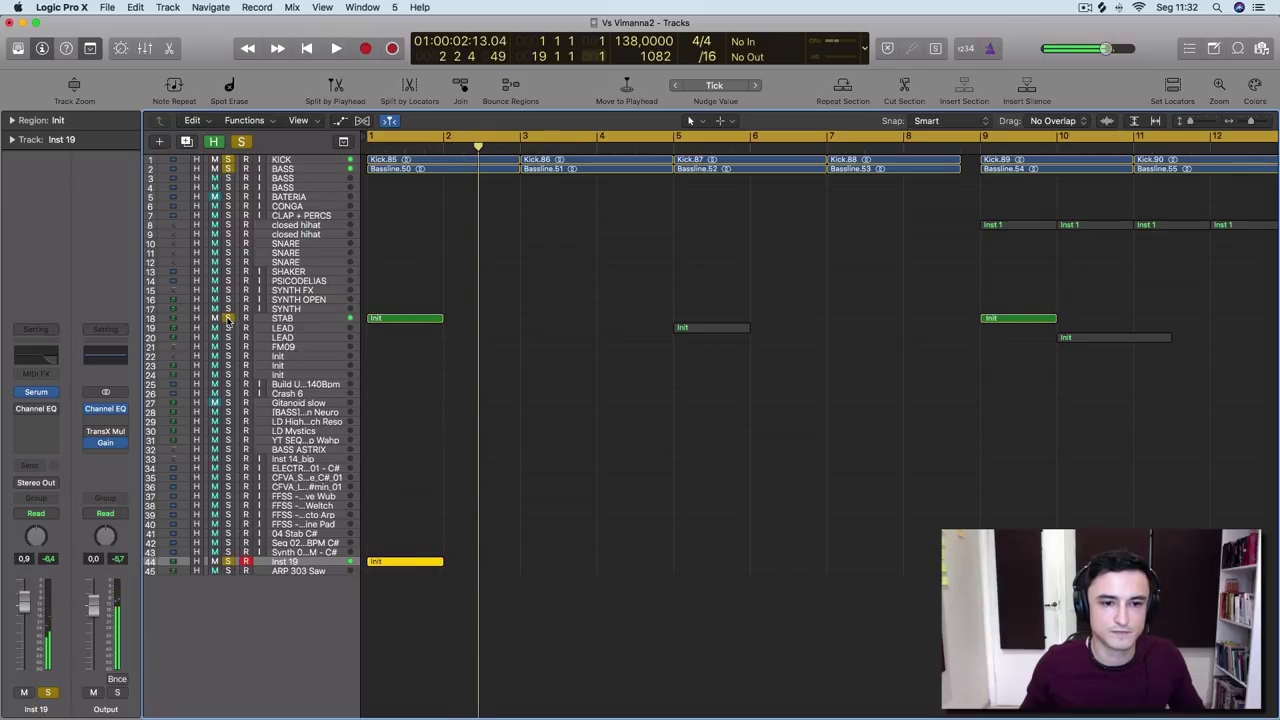
key("Return")
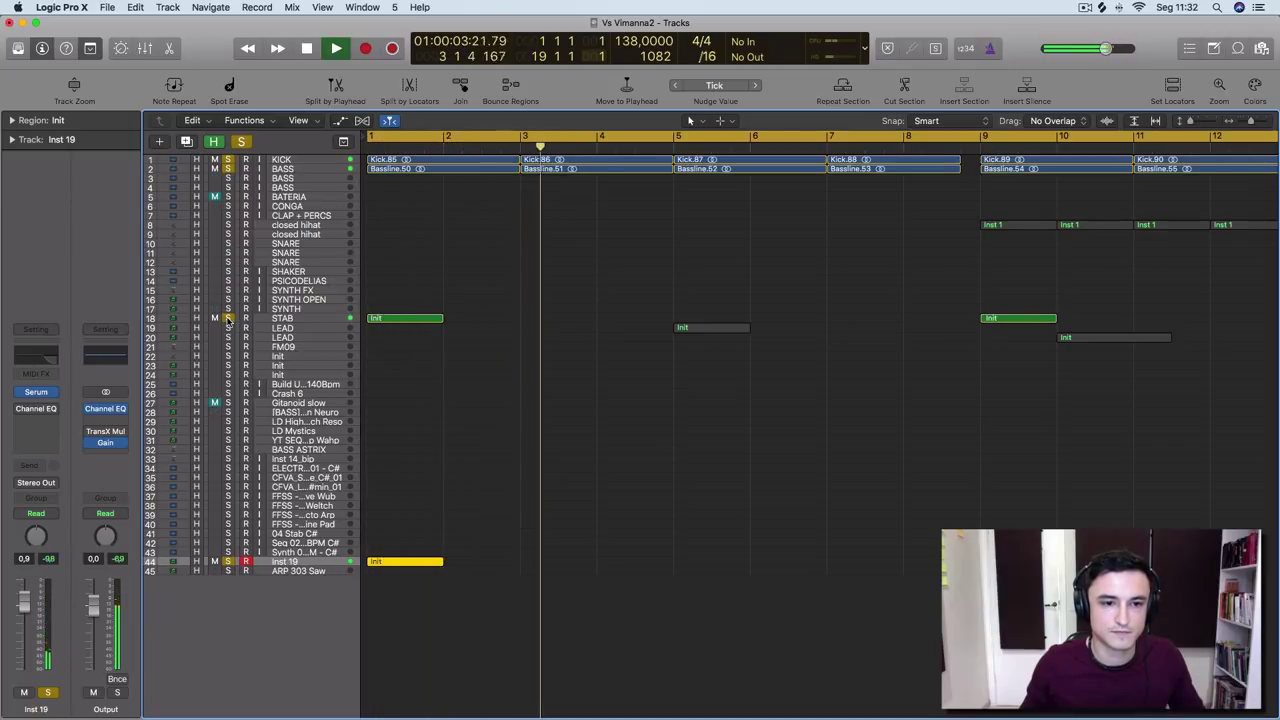
Unsolo the STAB track and solo only the LEAD on track 19 during playback
left_click(228, 318)
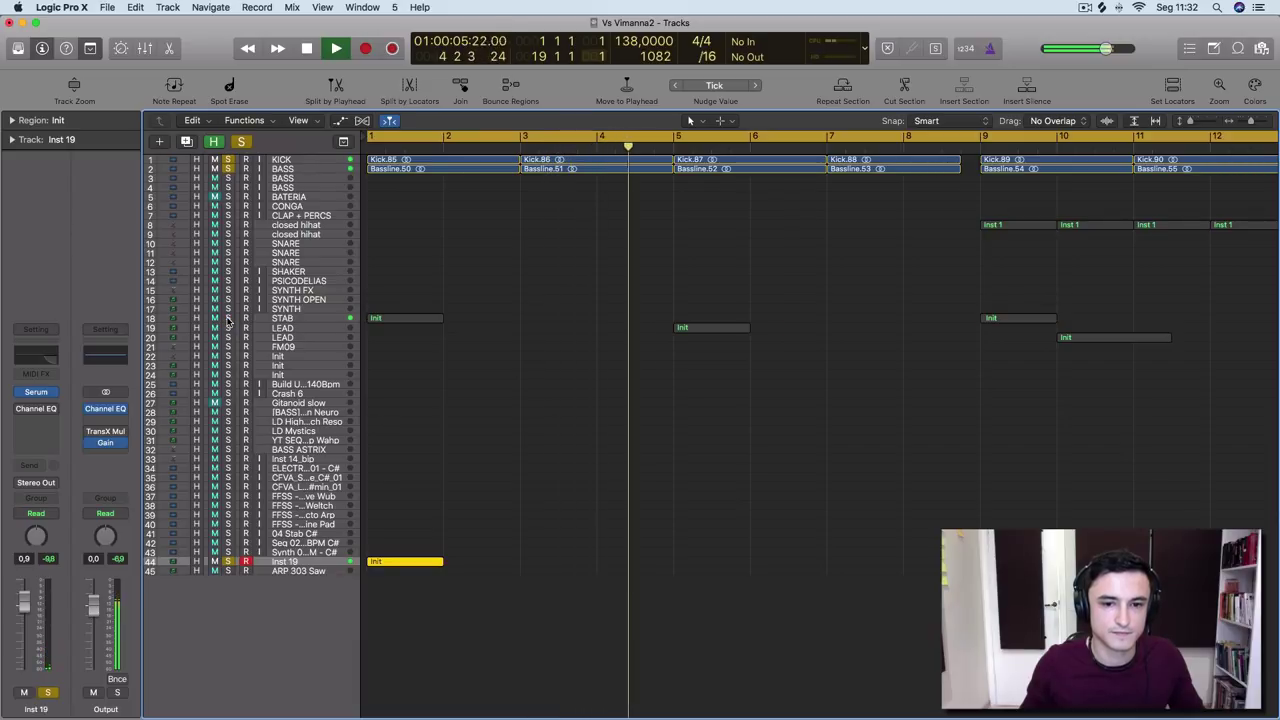
left_click(228, 337)
left_click(228, 328)
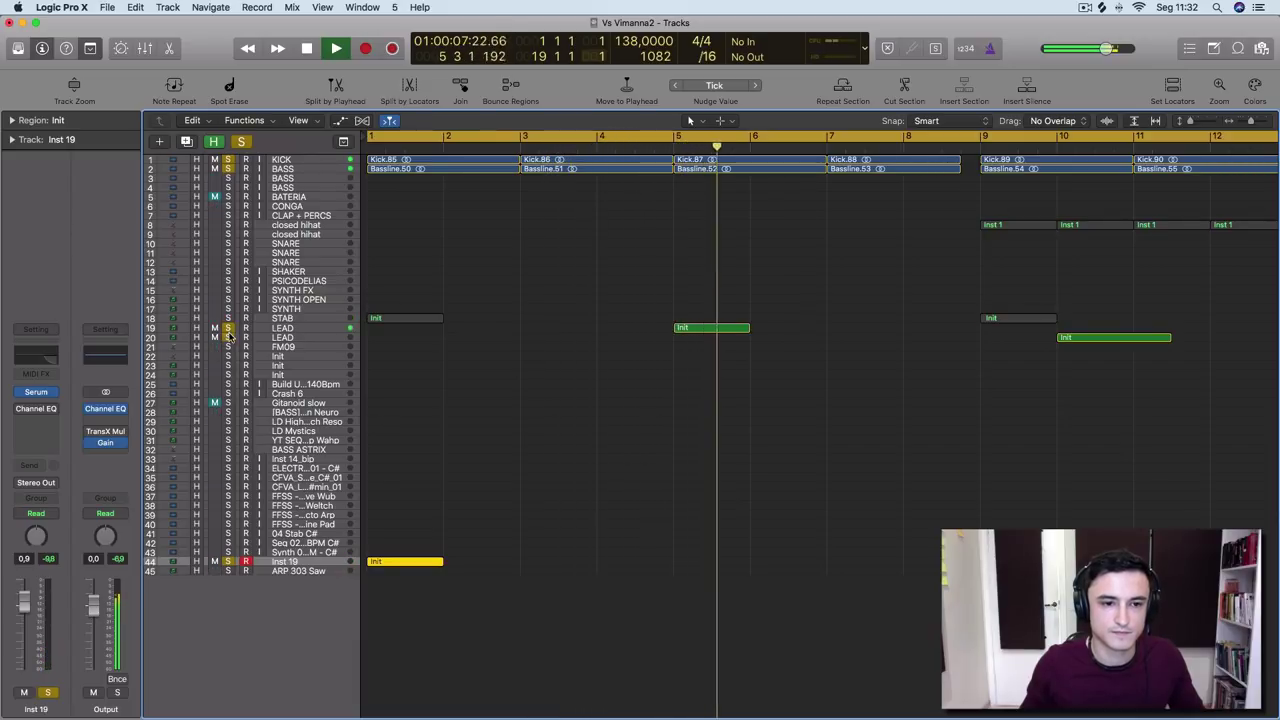
left_click(229, 337)
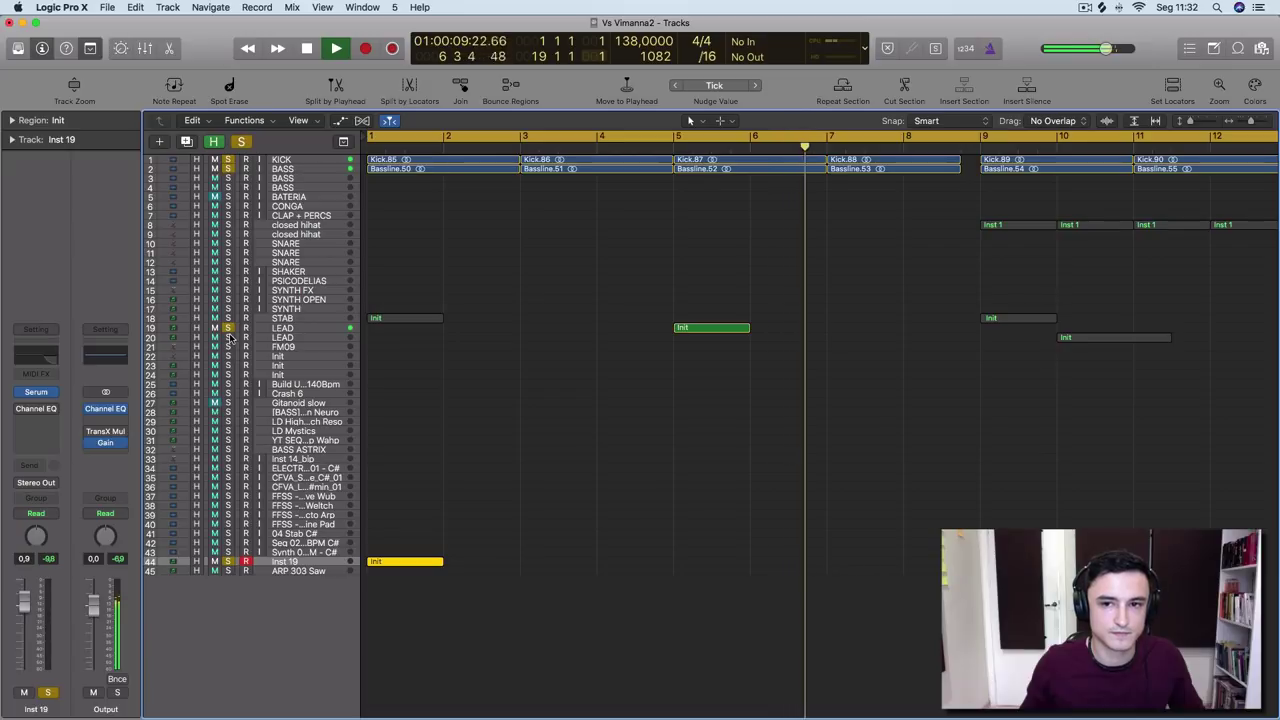
Replay the soloed tracks from the start and lower the Inst 19 volume to -0.8 dB
key("Return")
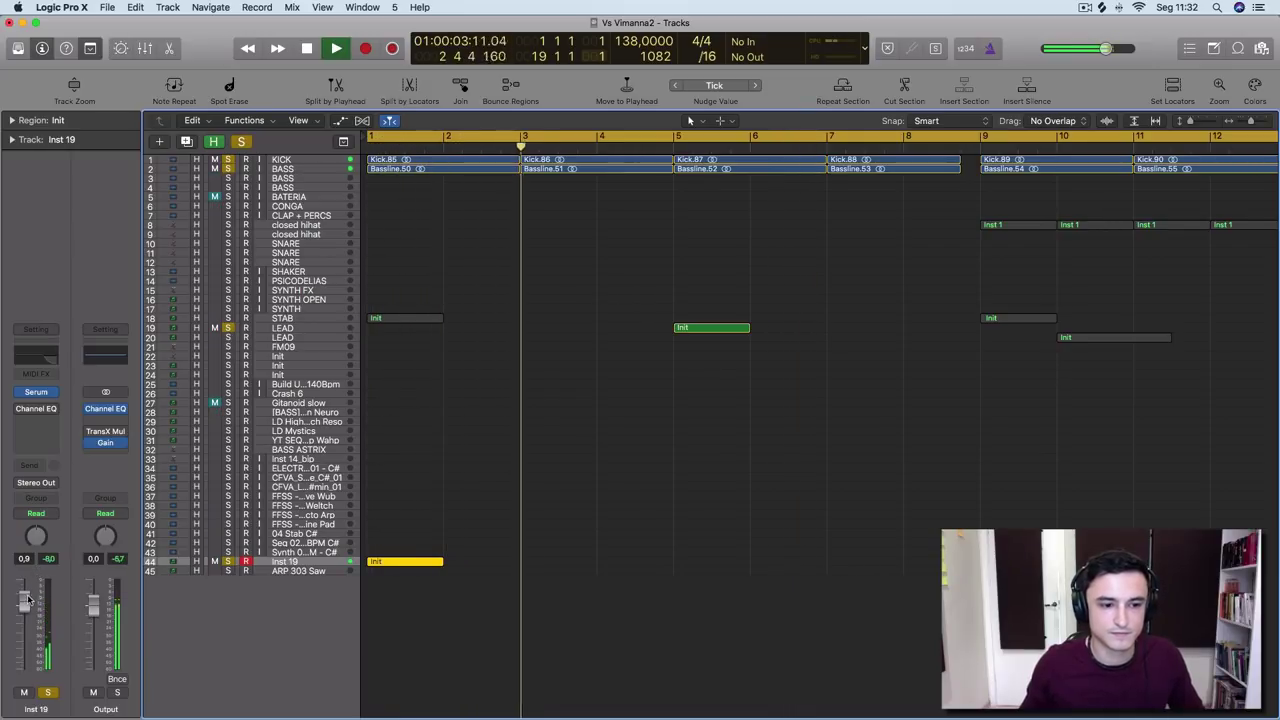
key("space")
Unsolo the BASS, KICK and LEAD tracks, leaving only Inst 19 soloed
left_click(228, 169)
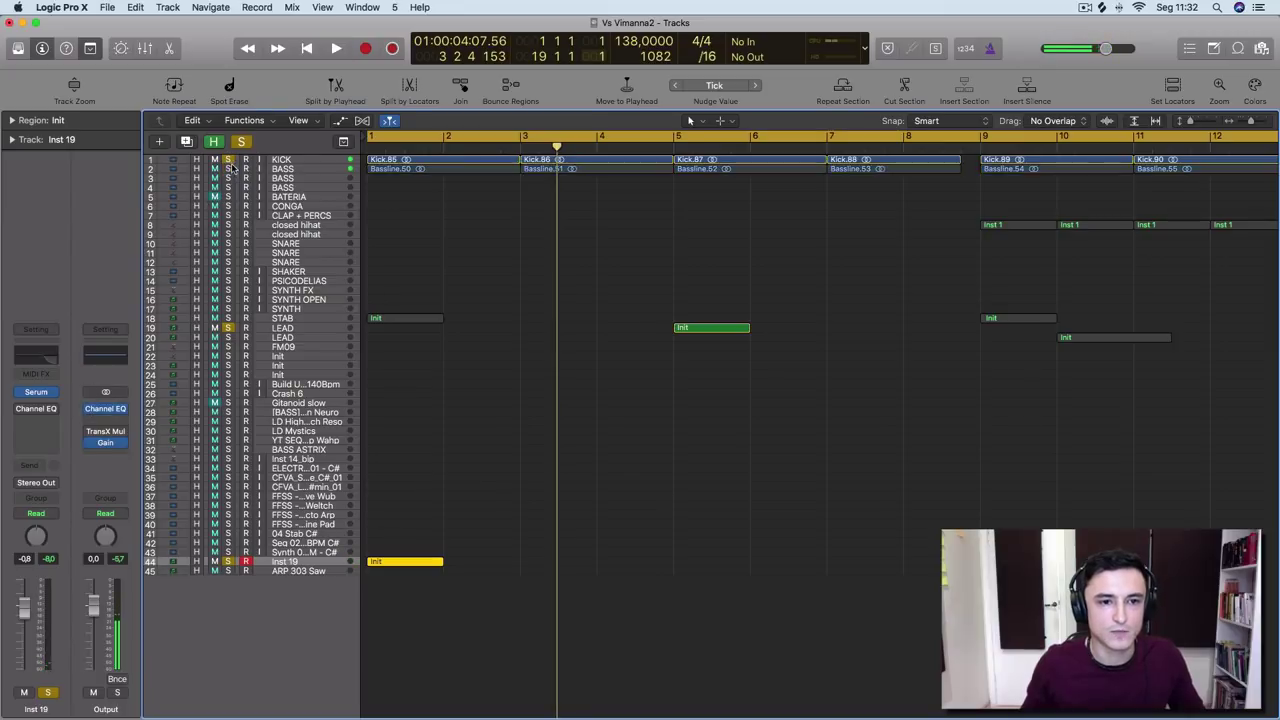
left_click(228, 160)
left_click(228, 328)
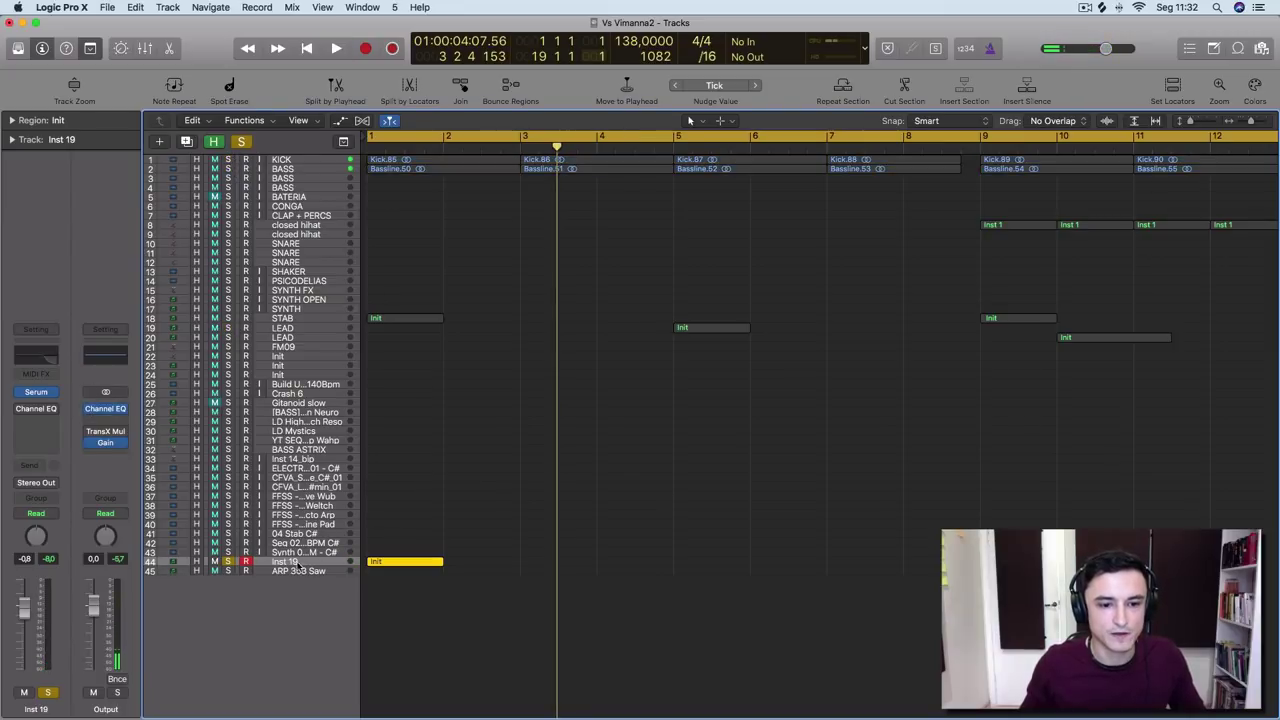
Reopen Serum on Inst 19, enable OSC B at octave -1, and route OSC B, noise and sub through the filter
left_click(37, 393)
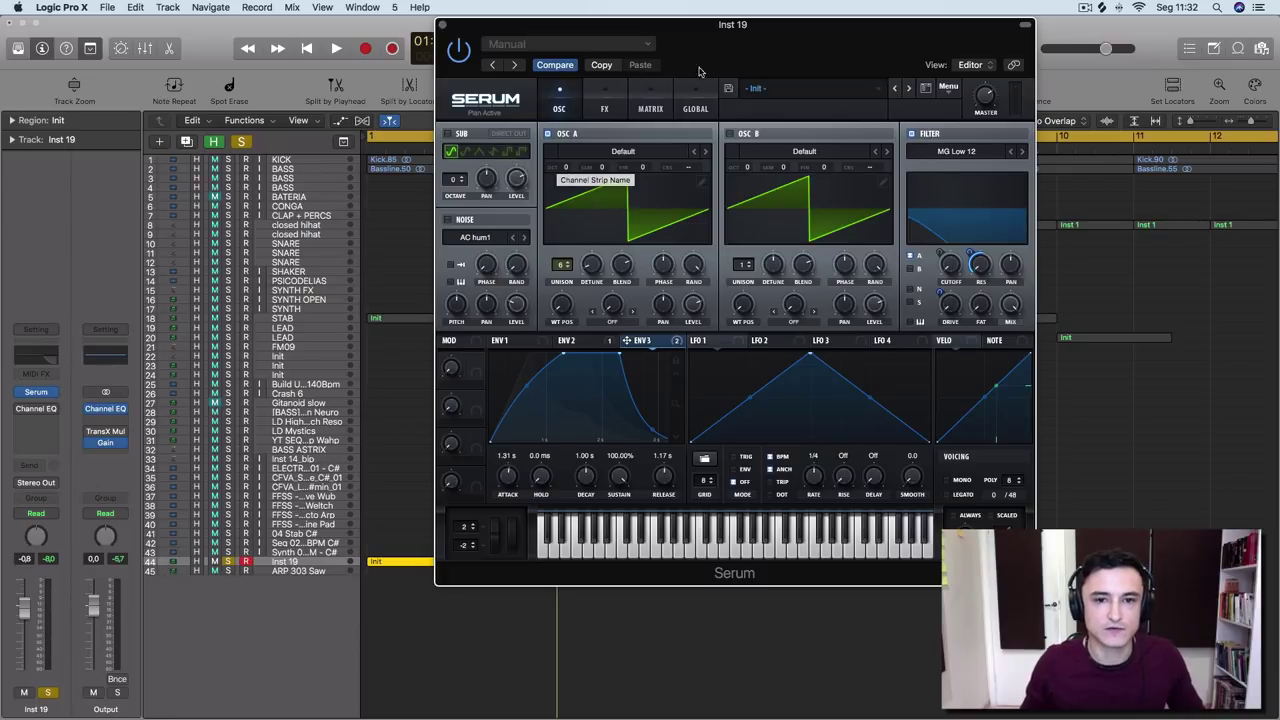
left_click_drag(700, 70, 601, 50)
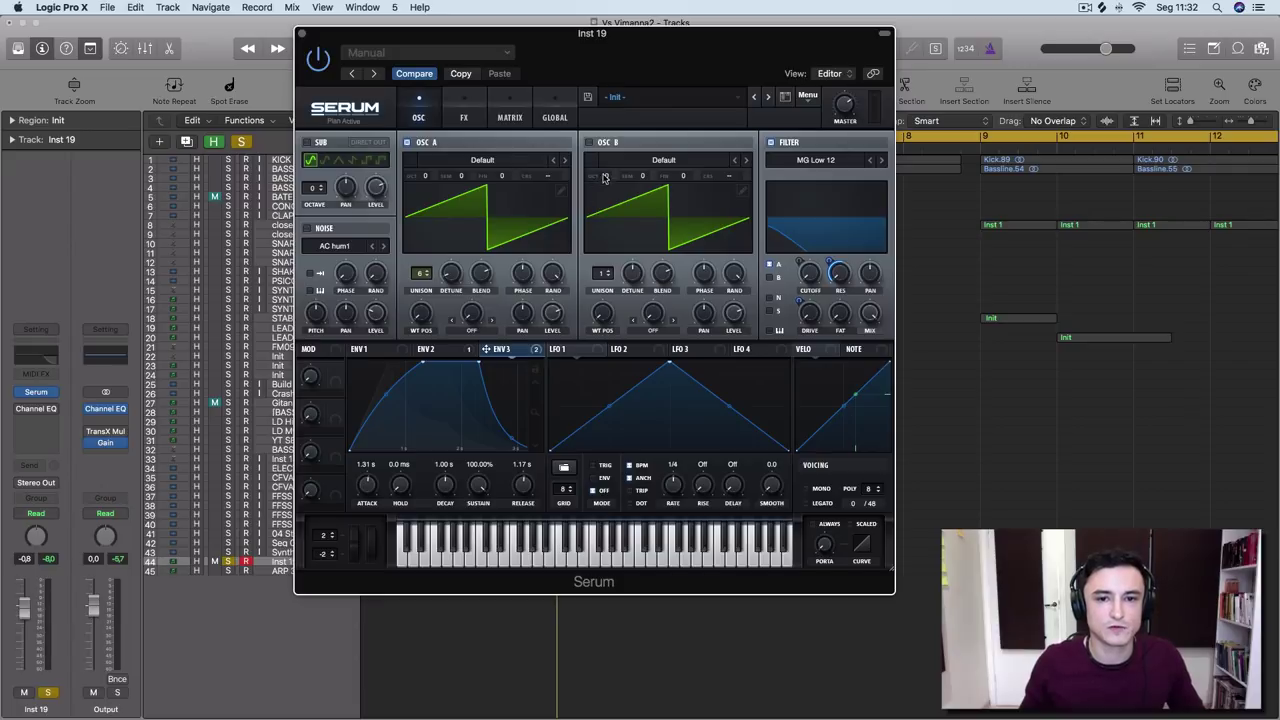
left_click_drag(604, 177, 610, 194)
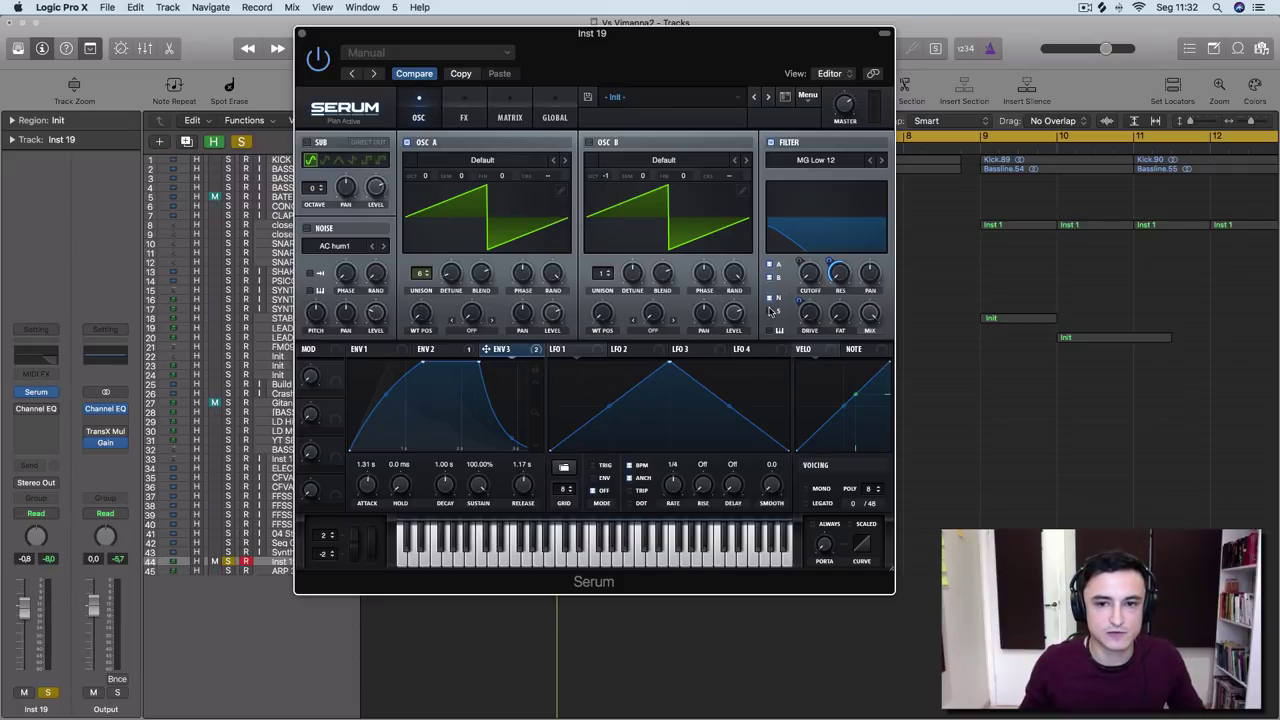
key("space")
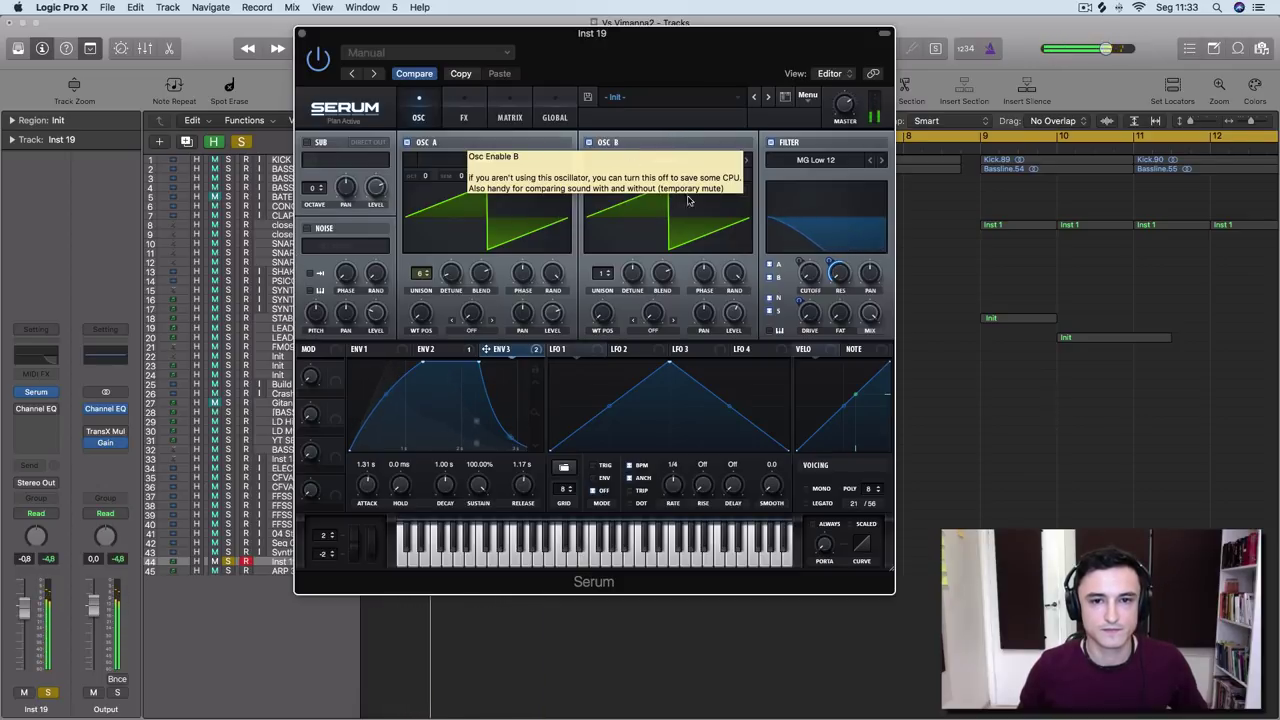
Compare OSC B at octaves 0 and -1 in playback, and set it to +1
left_click_drag(606, 193, 607, 181)
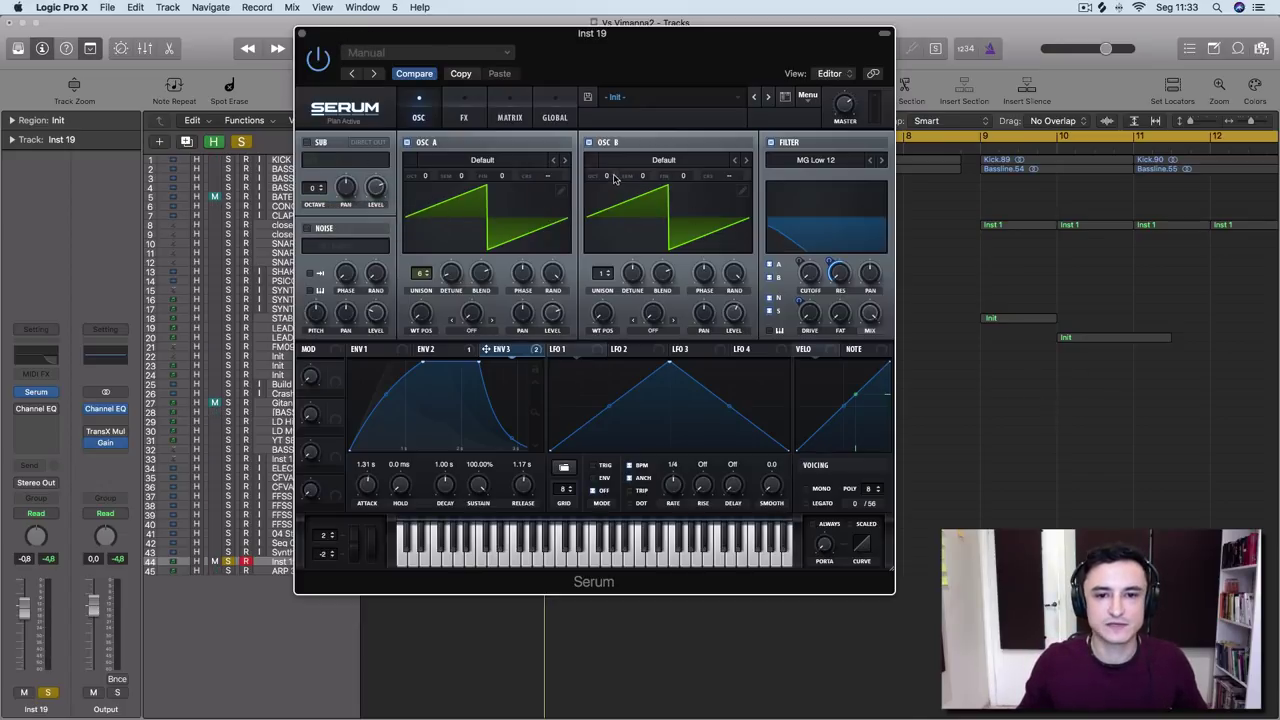
left_click_drag(606, 183, 612, 188)
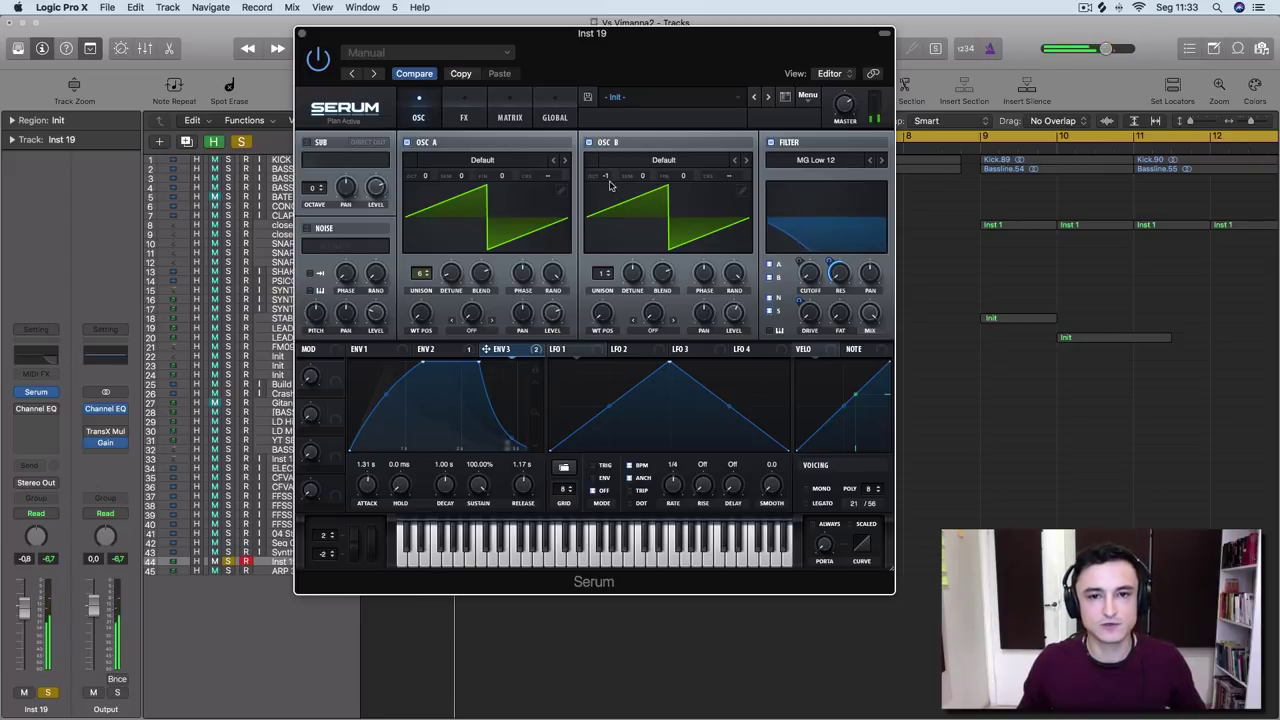
left_click_drag(612, 188, 614, 148)
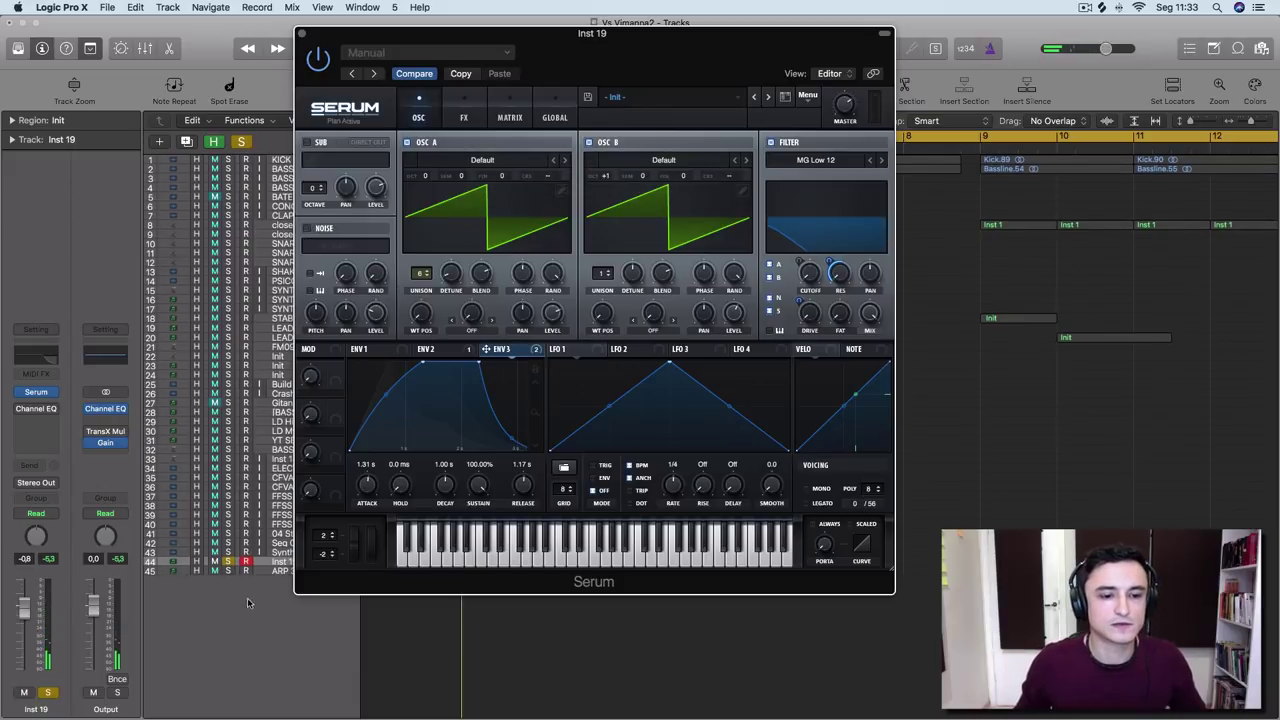
Unsolo Inst 19, move the Serum window clear of the regions, and play the chord with the full mix
left_click(228, 561)
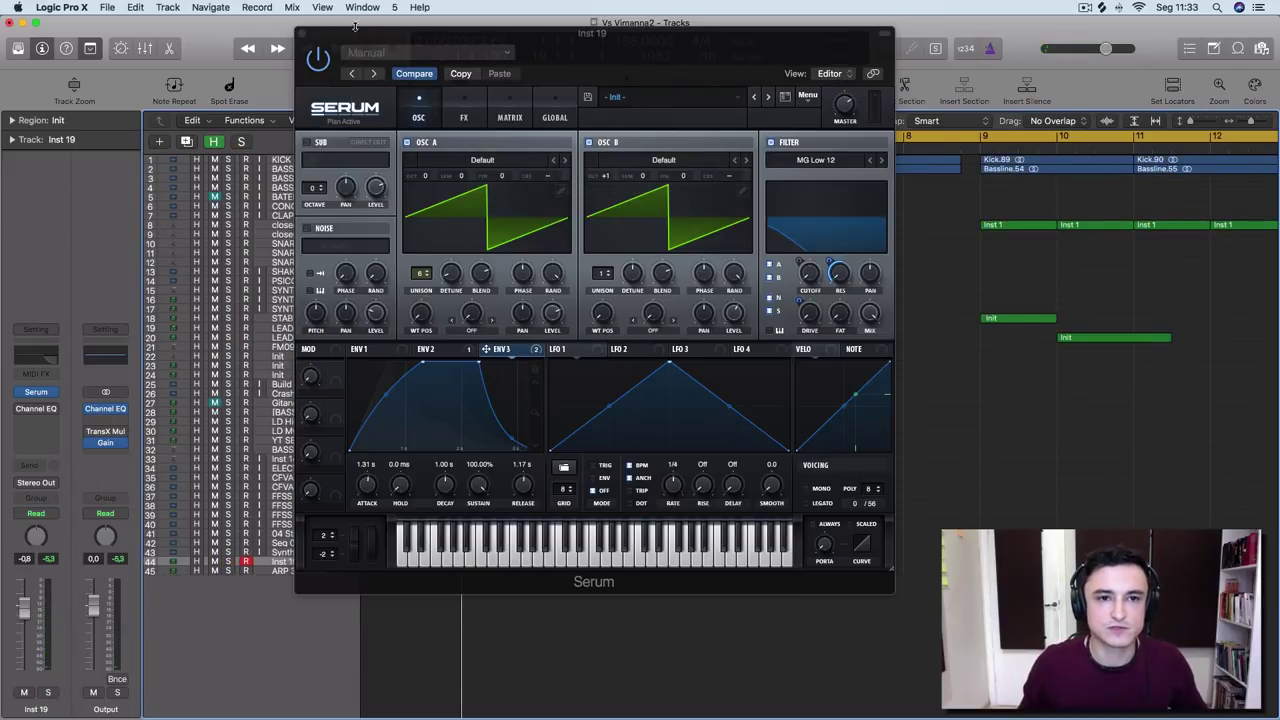
left_click_drag(356, 32, 606, 124)
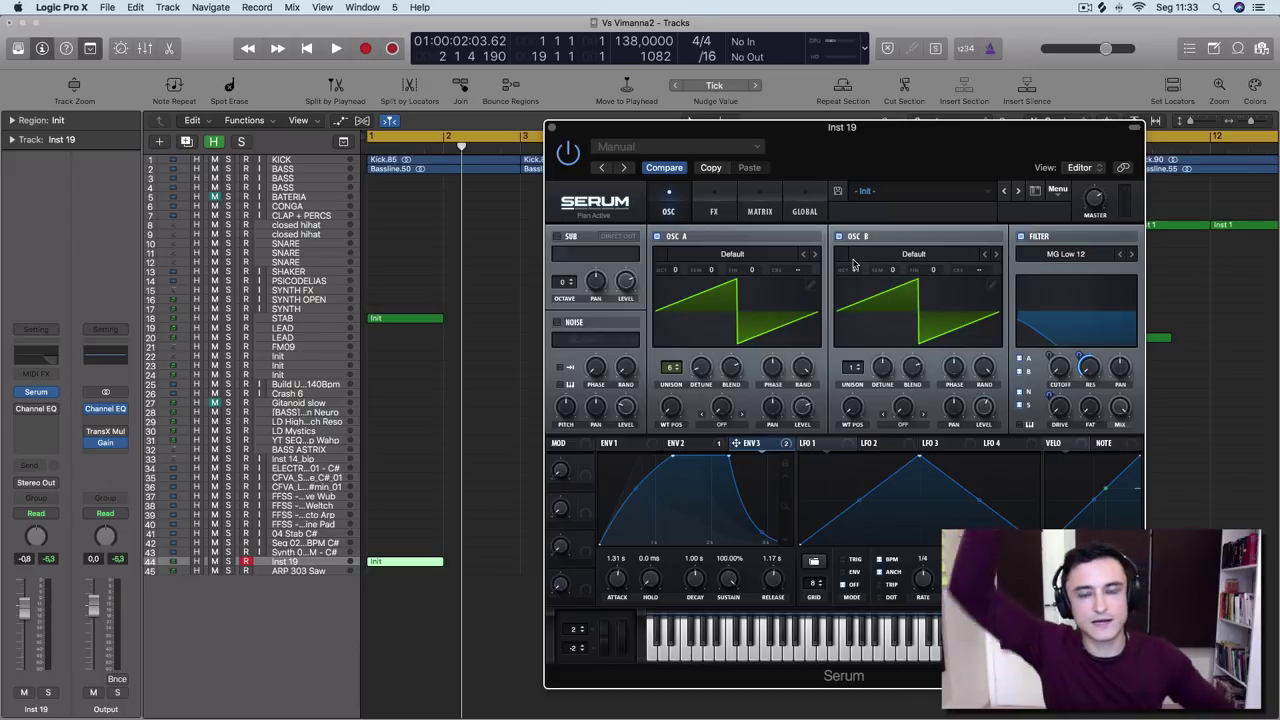
key("space")
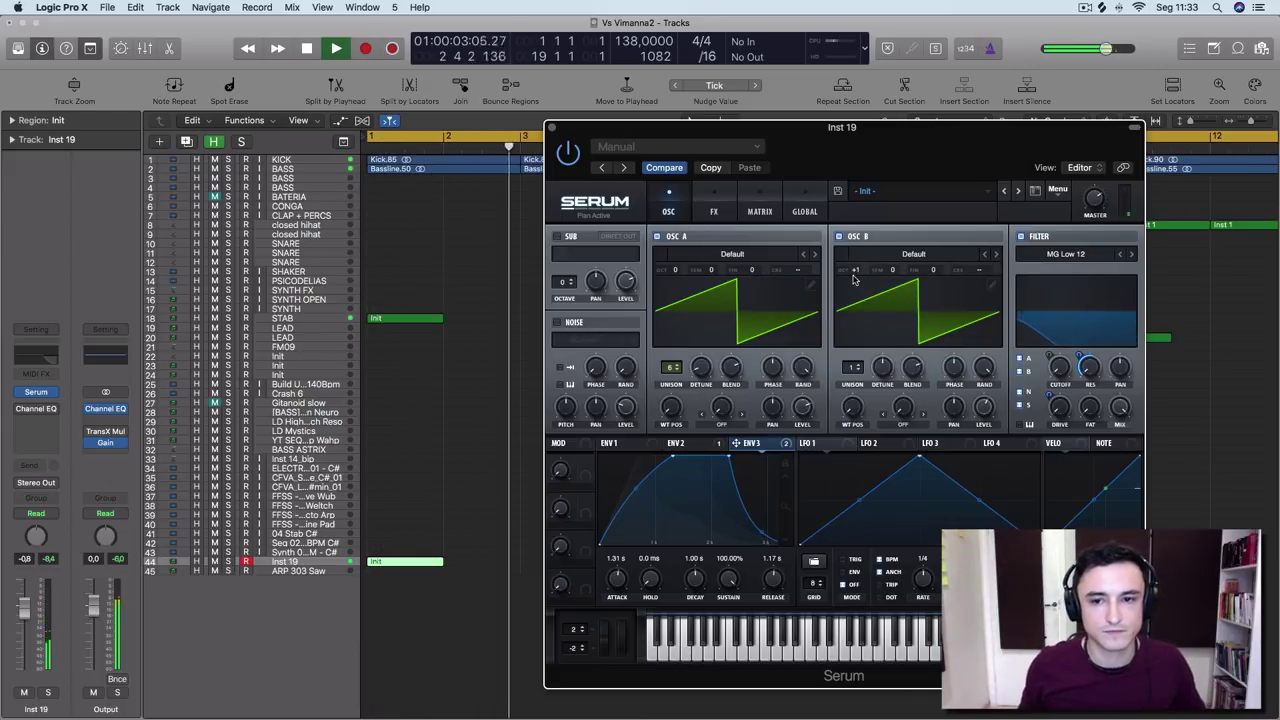
key("space")
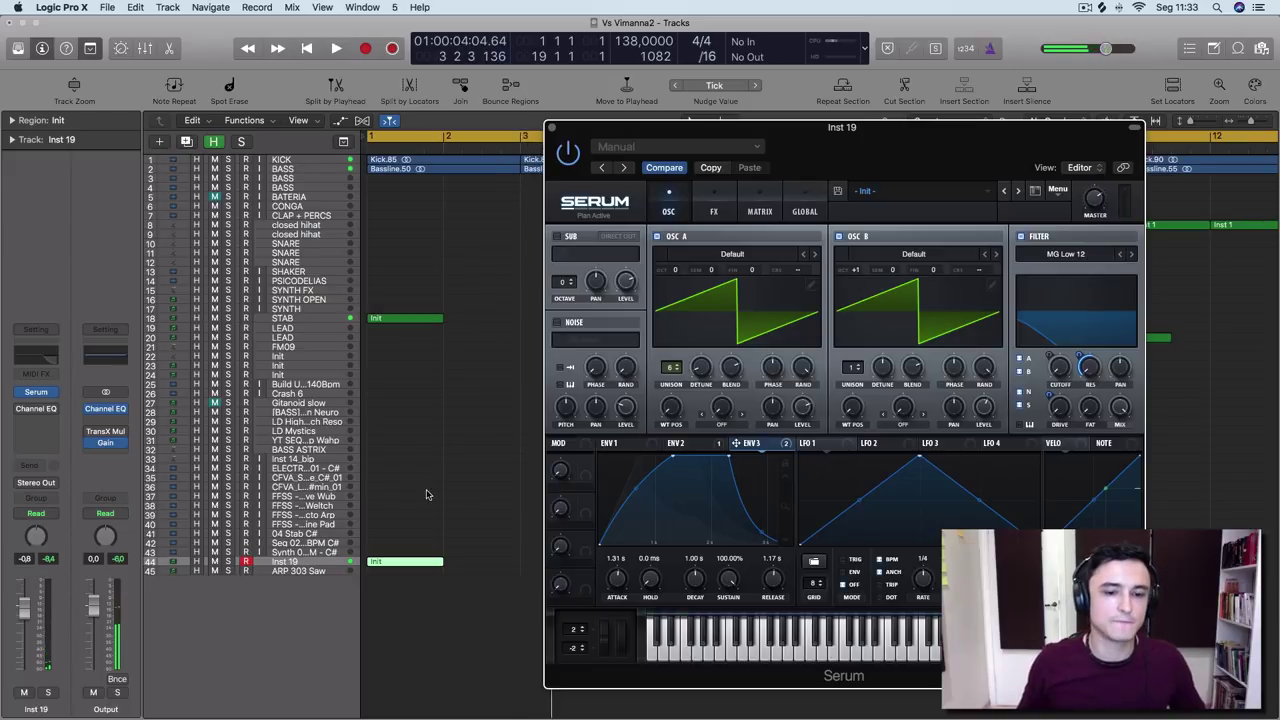
Solo the STAB track and play it from the start, then unsolo it during playback to hear the mix
left_click(367, 318)
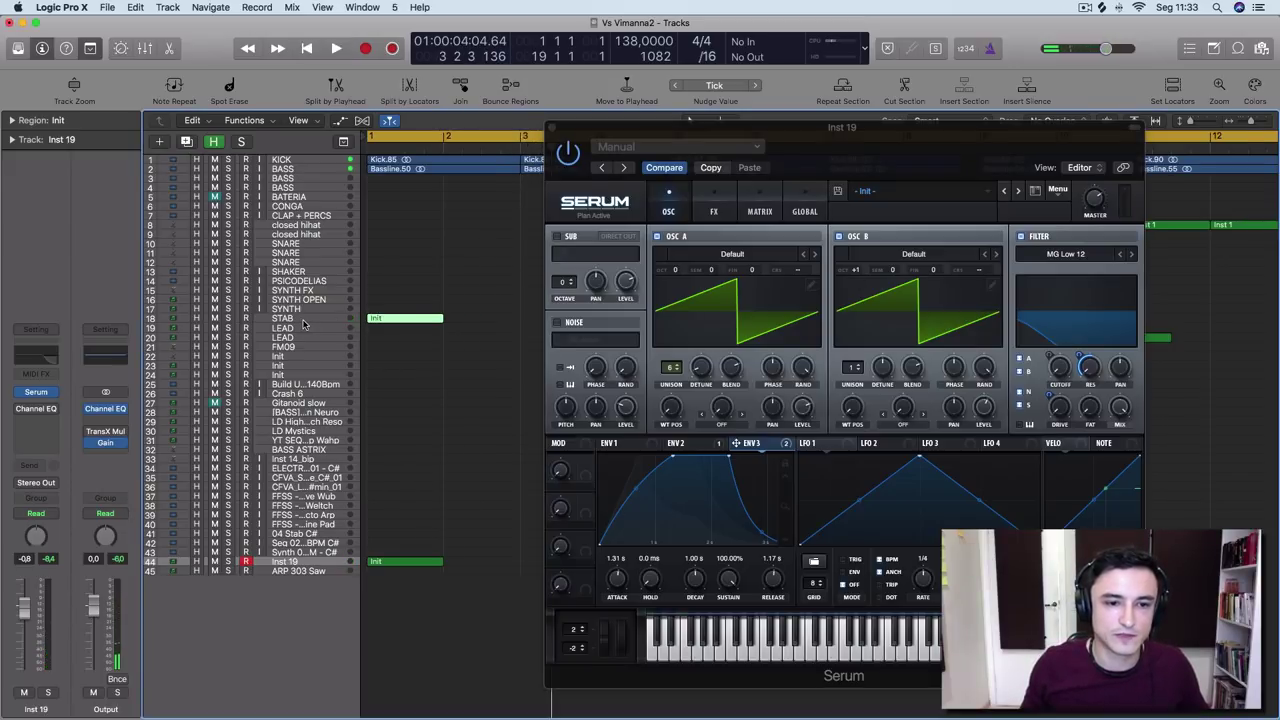
left_click(228, 319)
key("space")
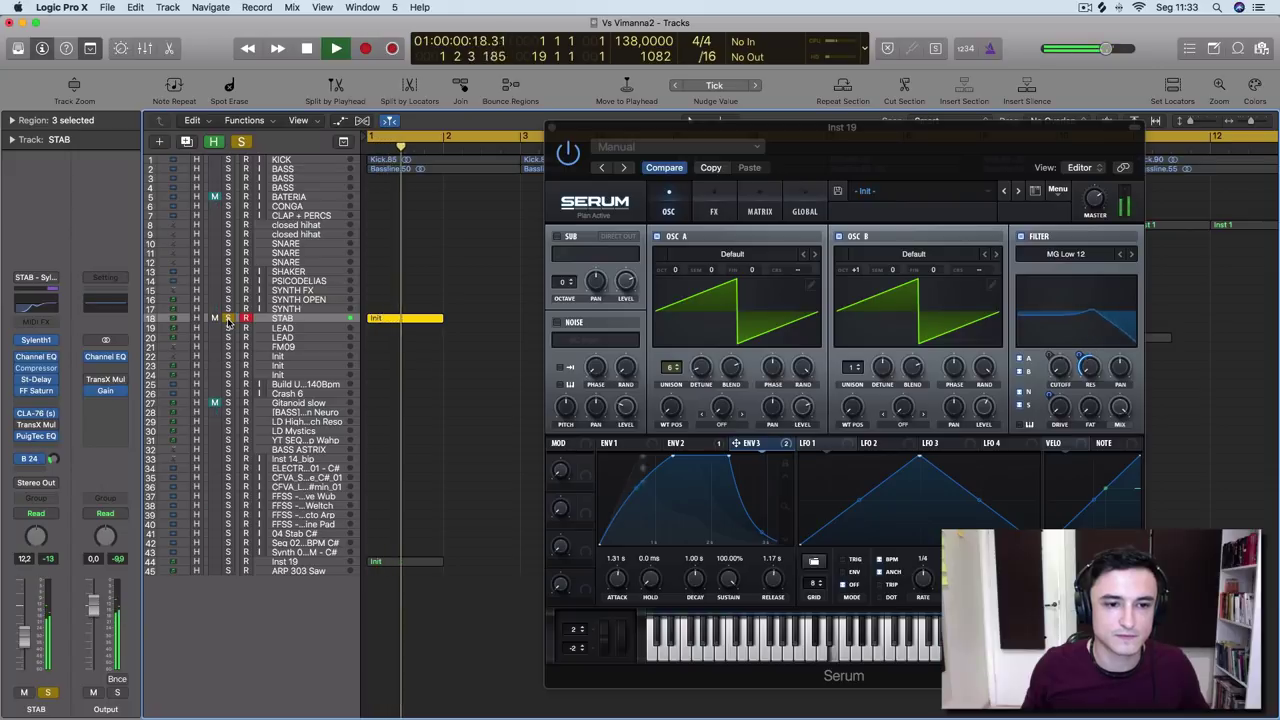
left_click(228, 320)
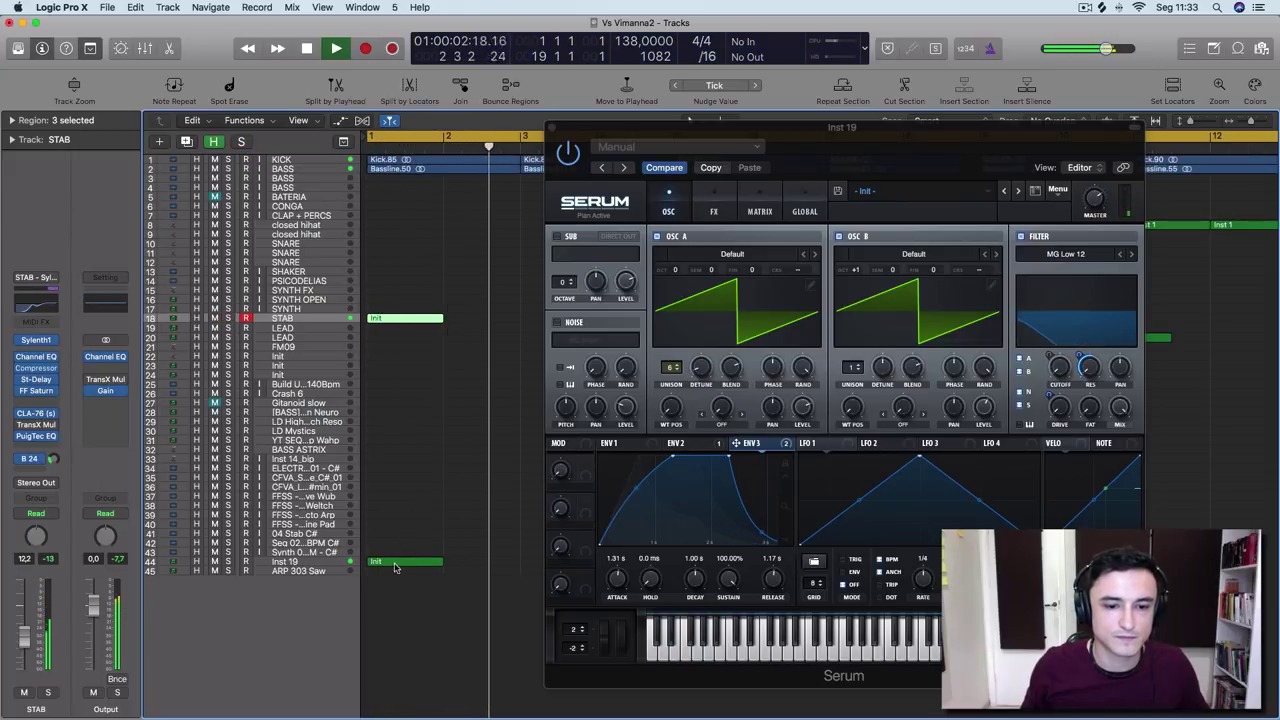
Move the Inst 19 region half a bar later, reselect its track, and replay the project from the start
key("space")
mouse_move(400, 566)
left_mouse_down()
mouse_move(458, 566)
mouse_move(425, 567)
left_mouse_up()
left_click(311, 561)
key("super+Left")
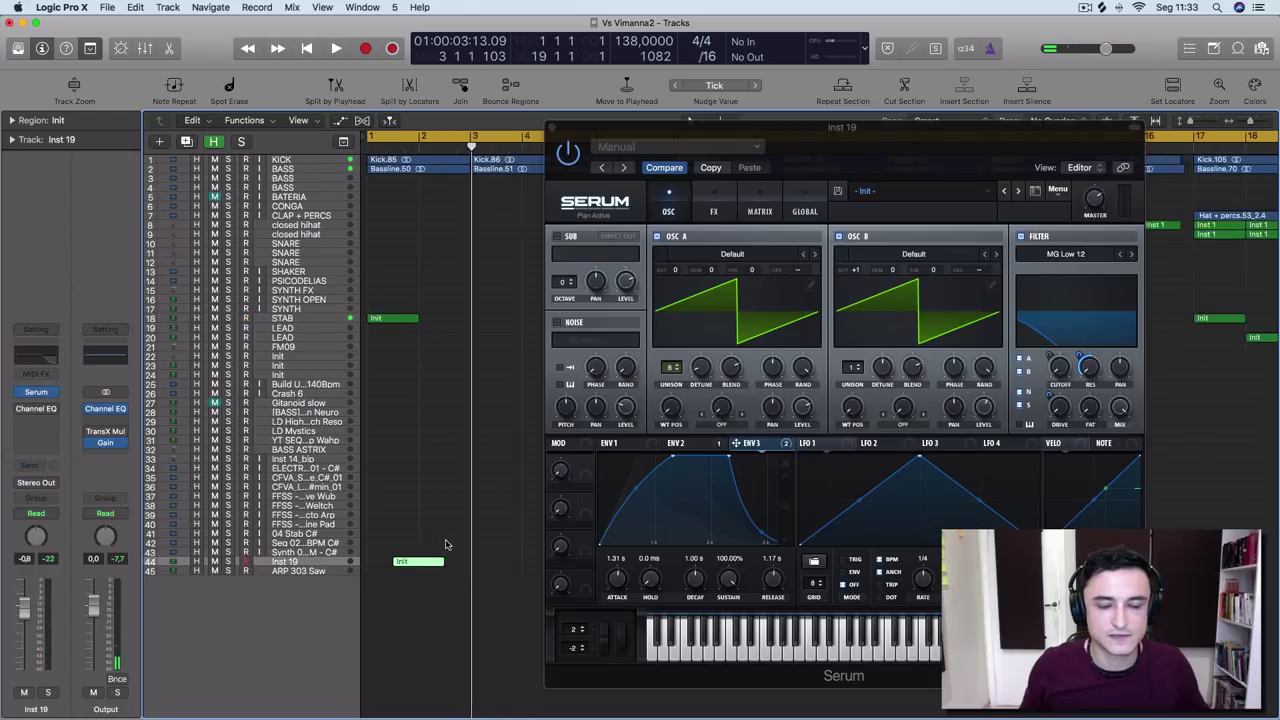
key("super+Left")
key("Return")
key("space")
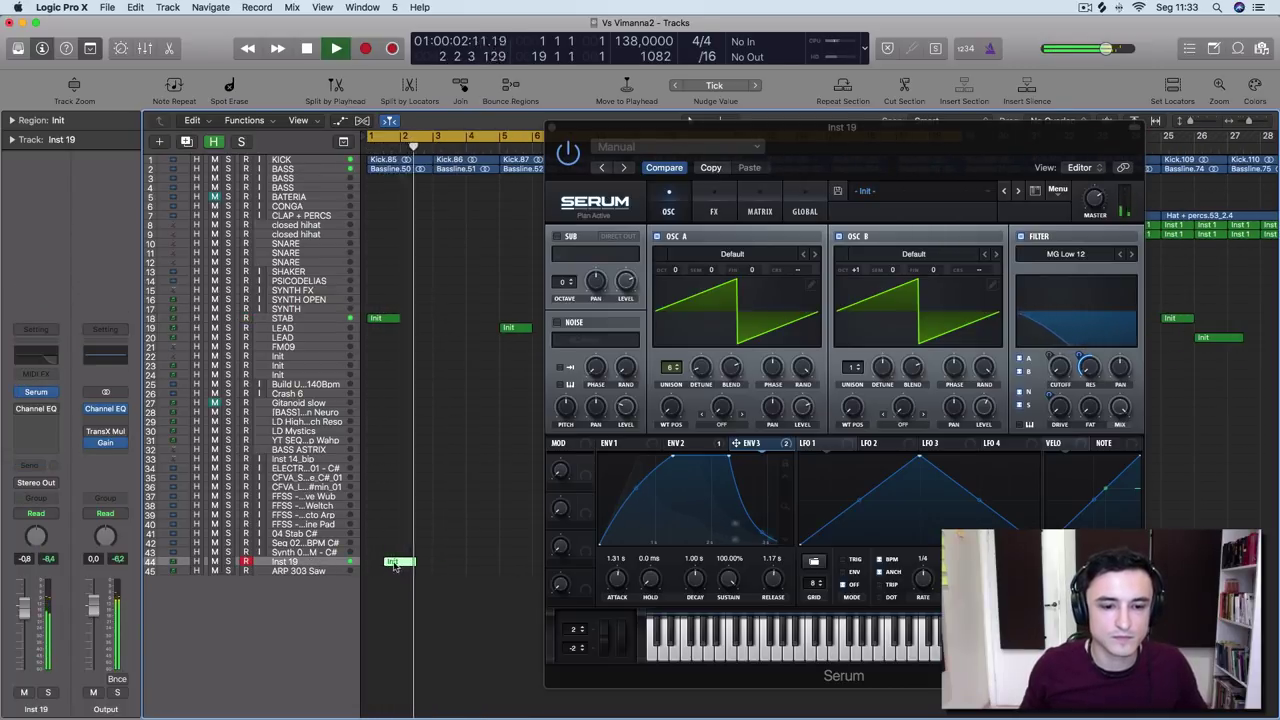
Move the Inst 19 region to bar 3 and play from the start to hear it after the STAB region
left_click_drag(400, 562, 443, 565)
key("Return")
scroll(514, 481, "up", 5)
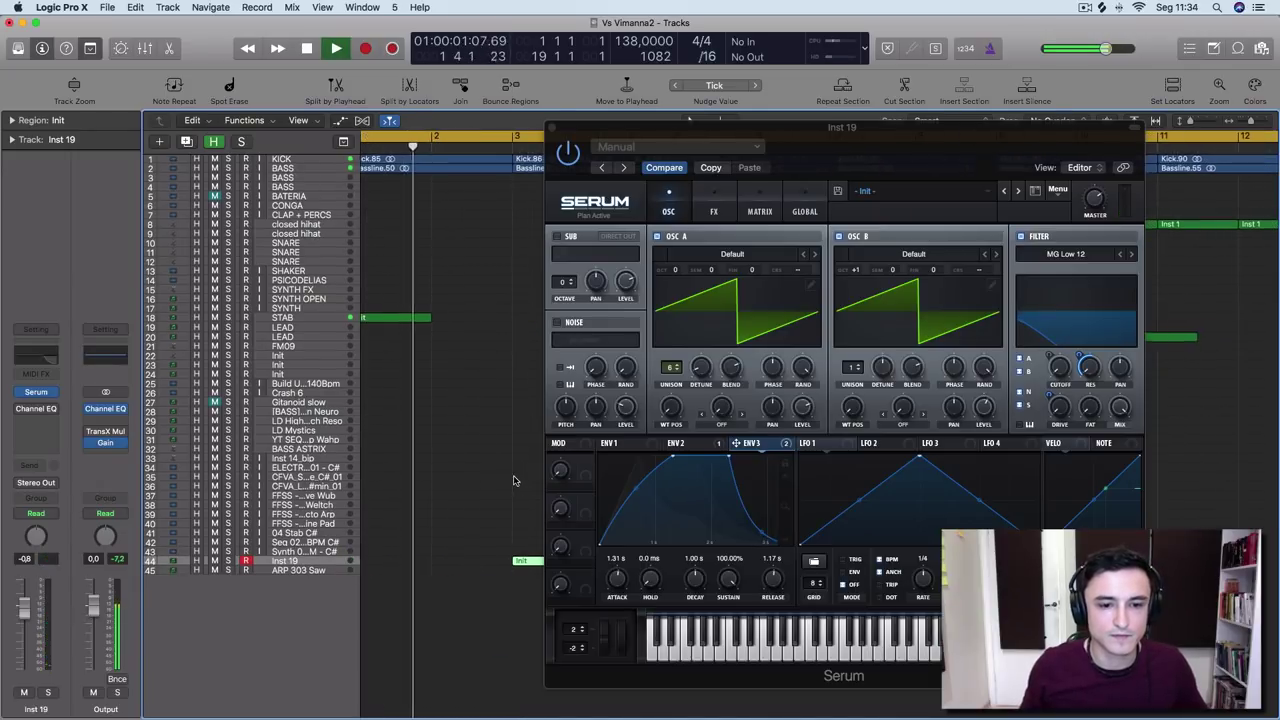
scroll(514, 481, "right", 5)
scroll(514, 481, "left", 3)
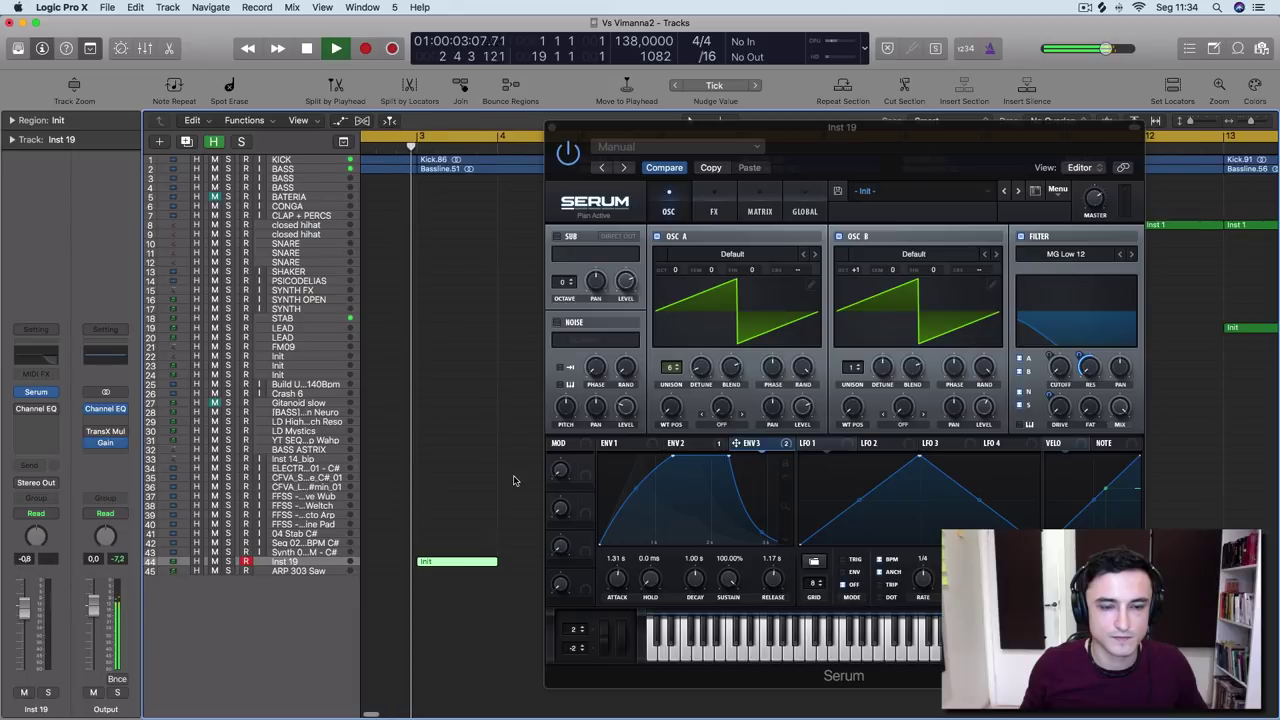
scroll(514, 481, "left", 3)
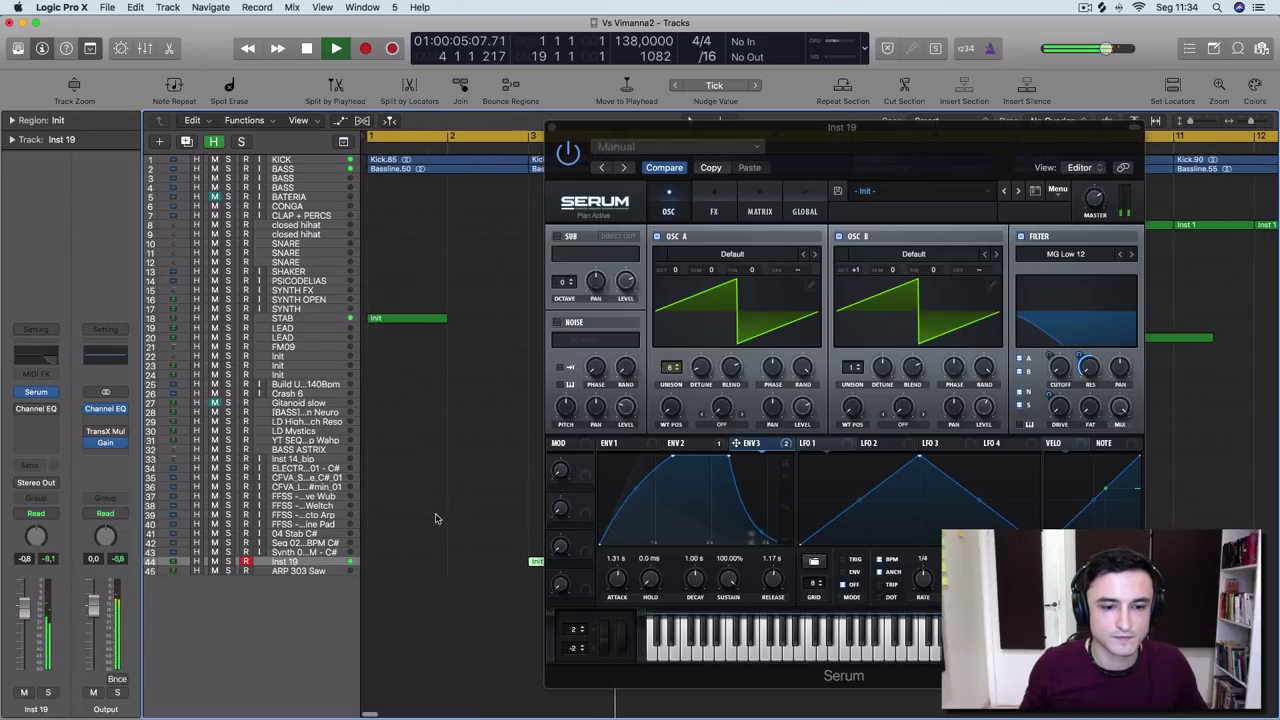
Move the Inst 19 region back to bar 1 and play it with the STAB track muted
scroll(437, 517, "down", 5)
key("space")
left_click_drag(467, 563, 381, 563)
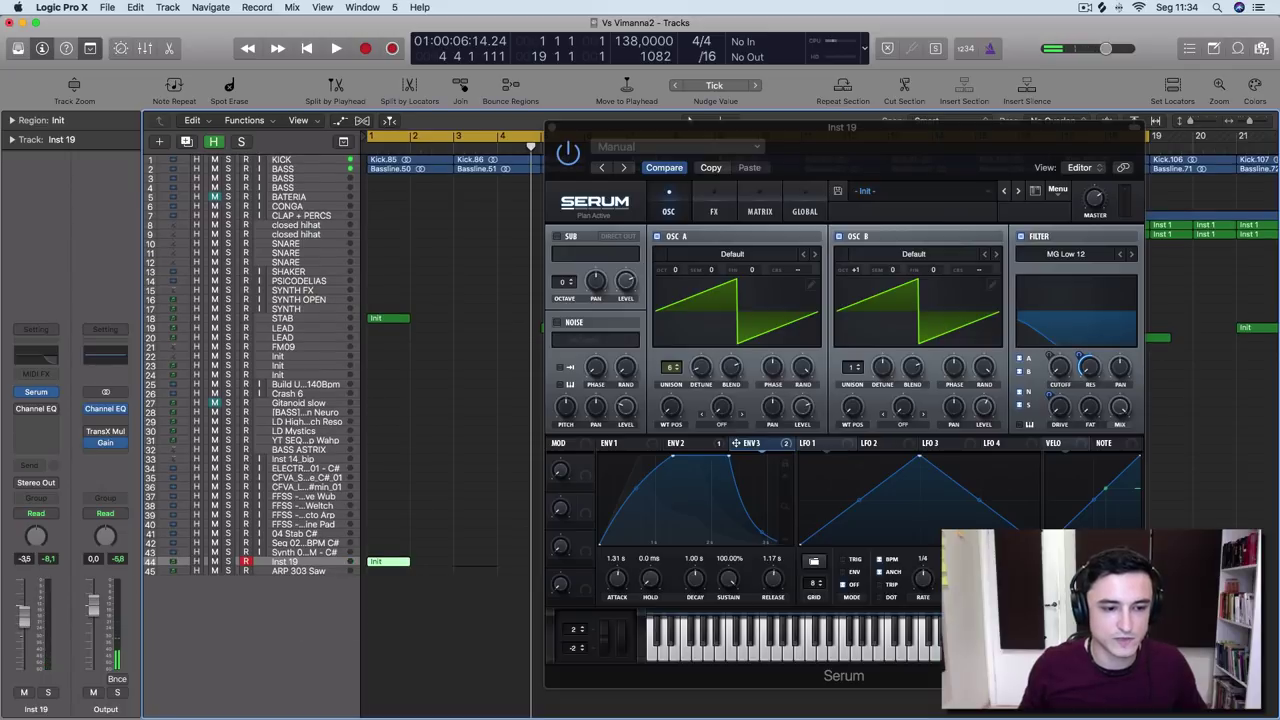
key("space")
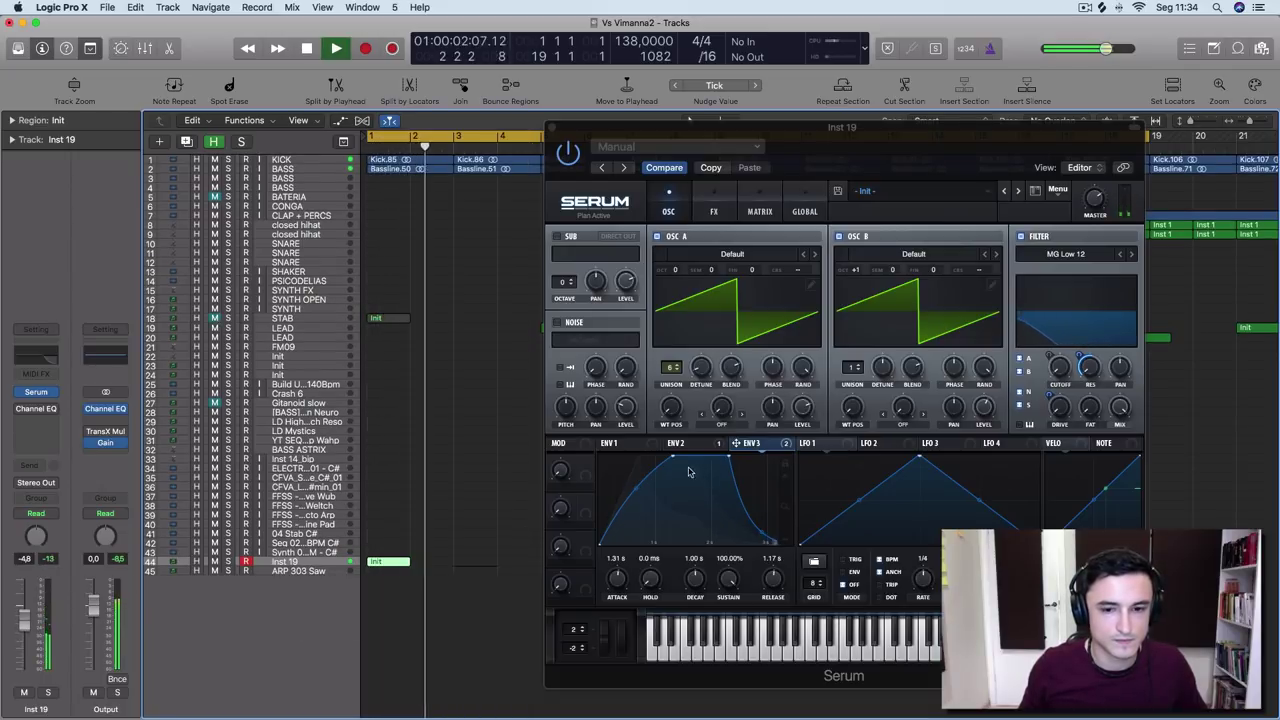
Bring the Serum window fully into view, set the Inst 19 volume to -1.5 dB, and replay the mix
left_click_drag(880, 148, 769, 132)
key("space")
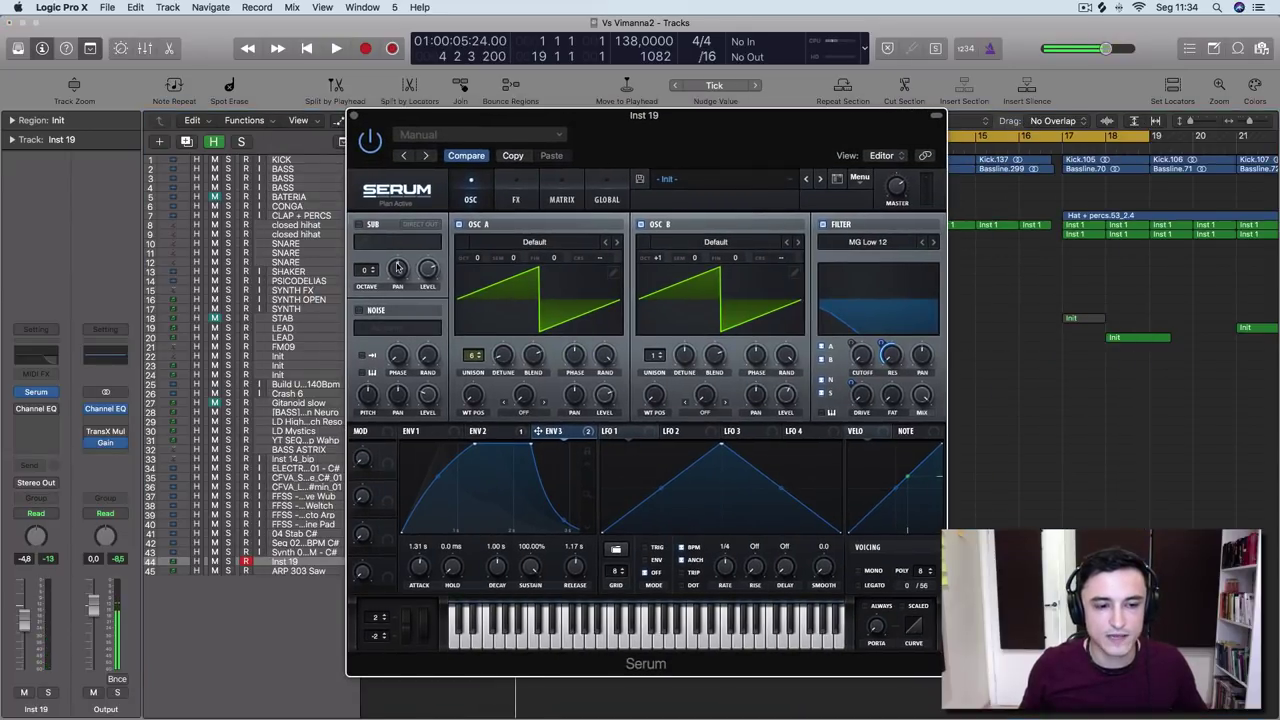
left_click_drag(23, 612, 24, 607)
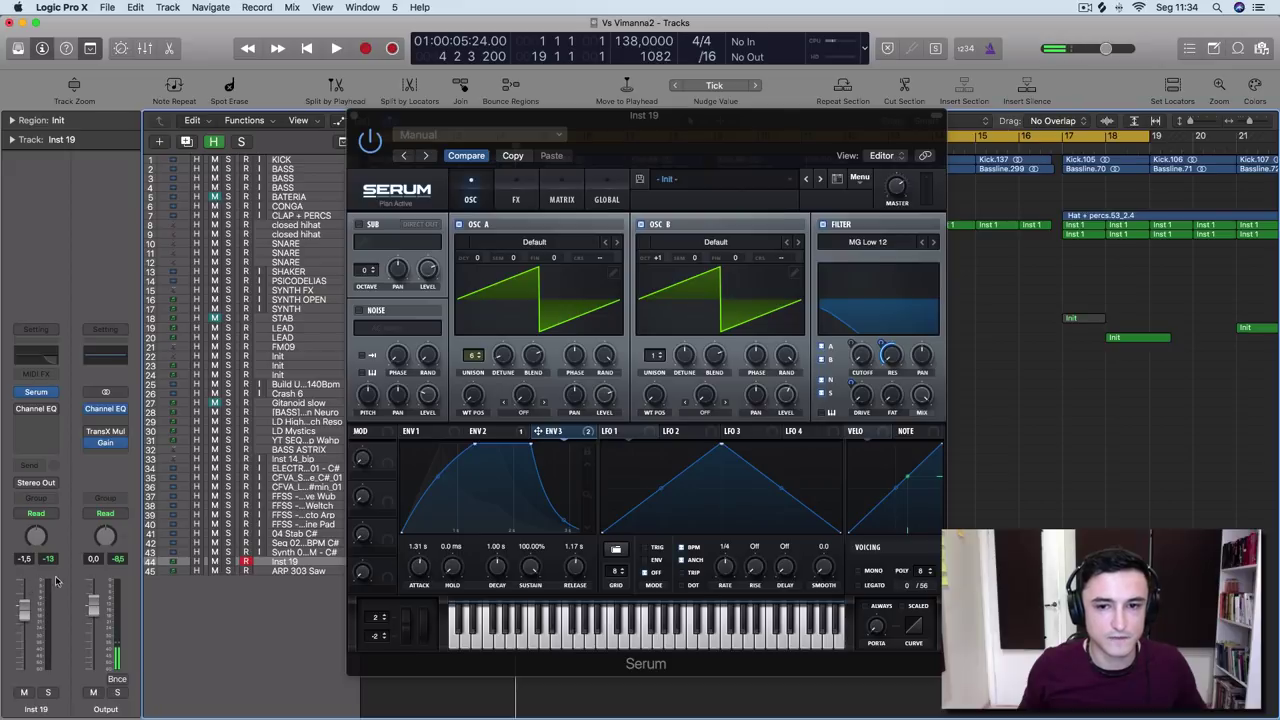
key("space")
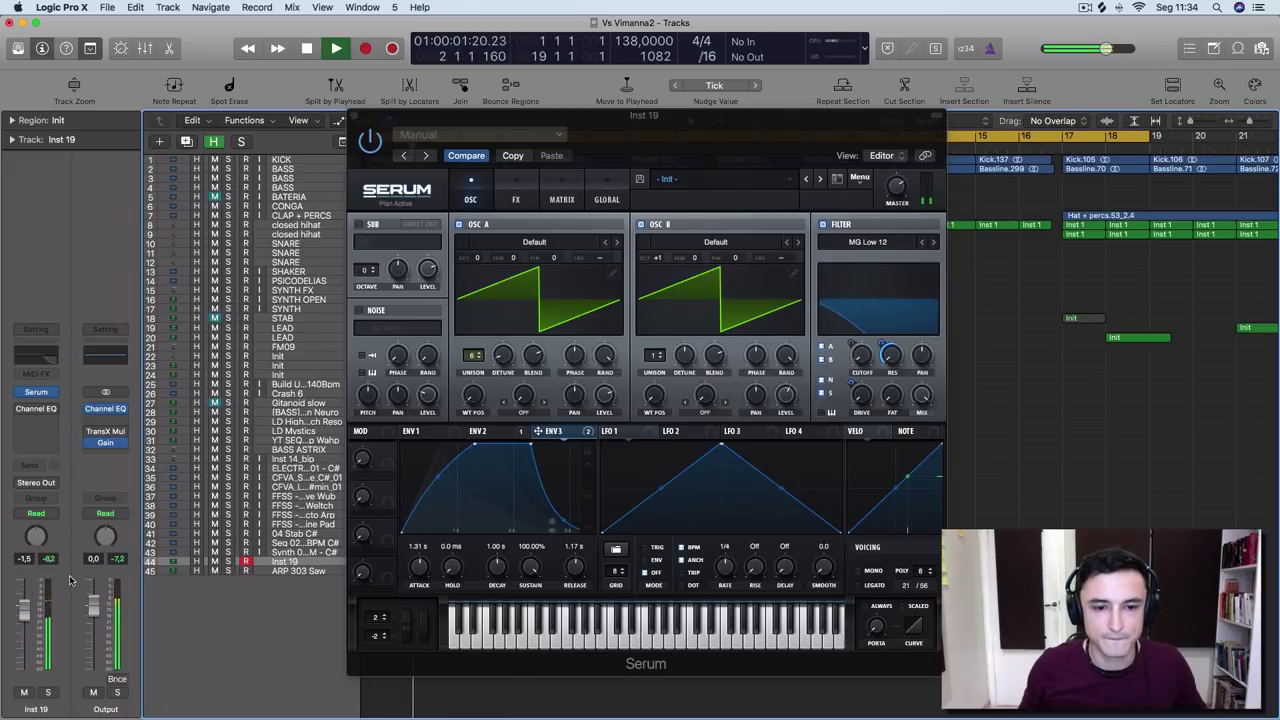
key("space")
Reshape LFO 1 into a rising ramp and assign it to the coarse pitch of OSC A
left_click(645, 431)
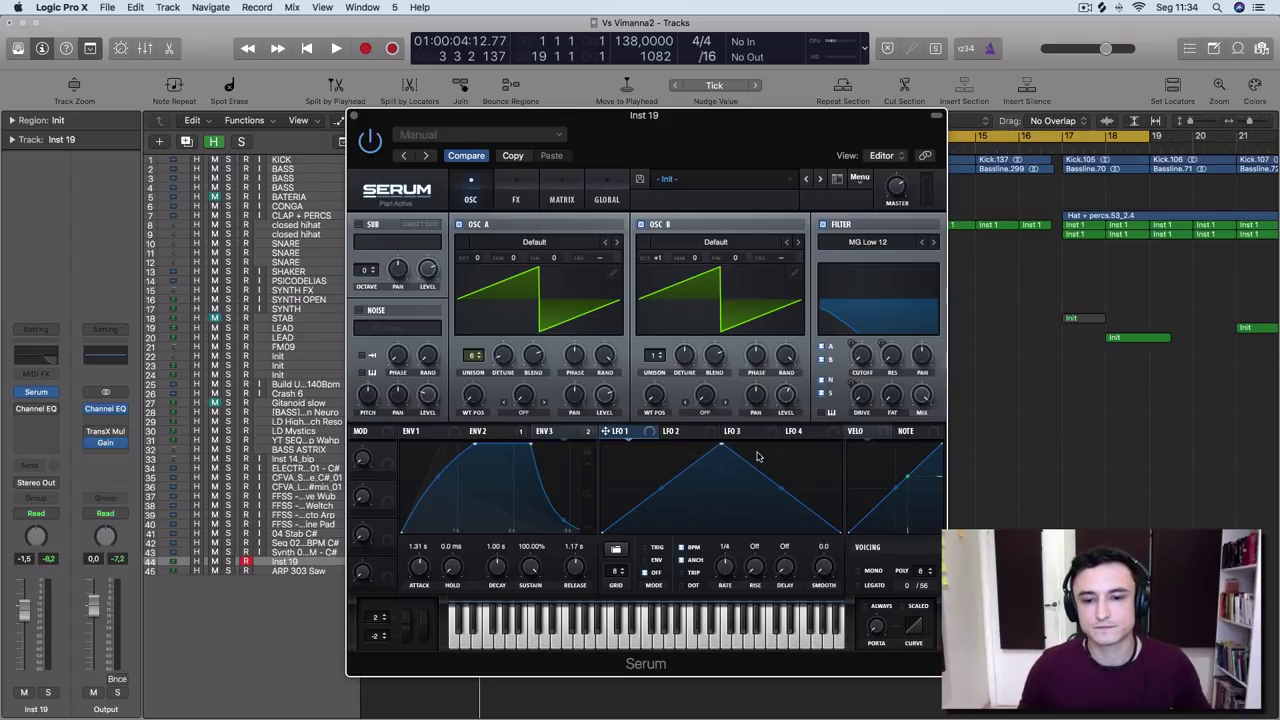
left_click_drag(720, 449, 1003, 459)
left_click_drag(638, 434, 603, 260)
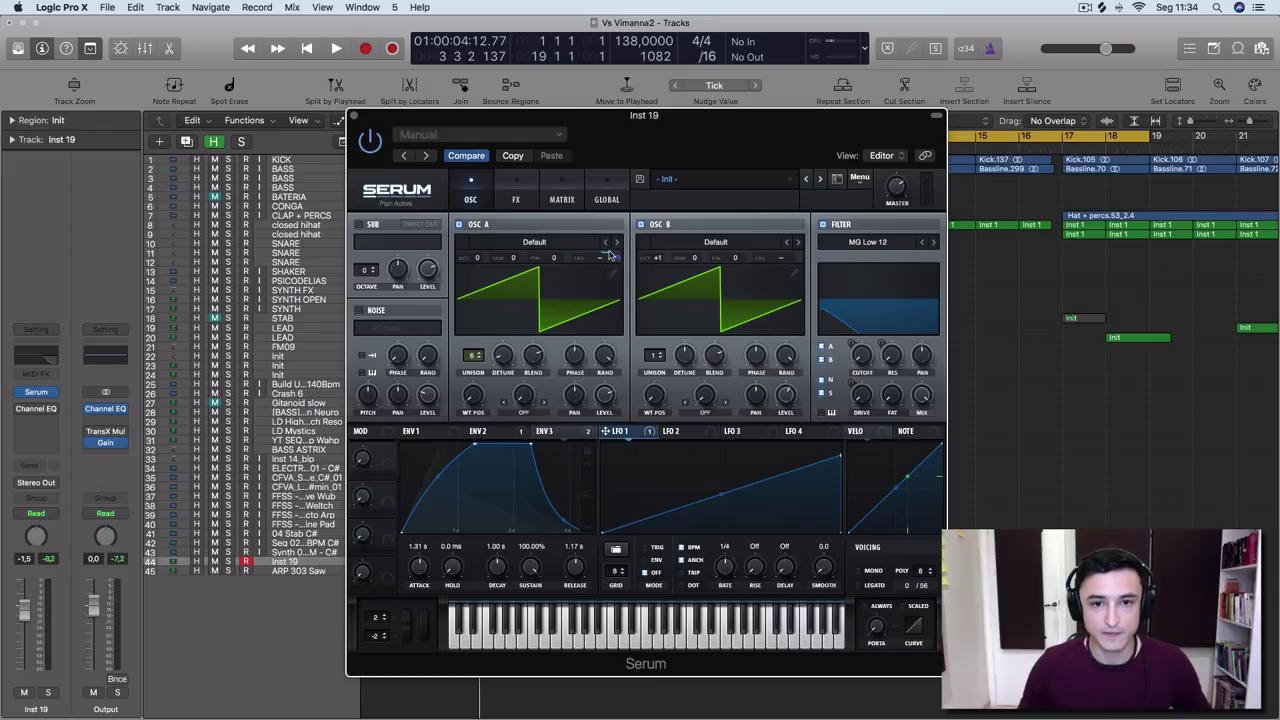
Examine the LFO 1 to A CoarsePit routing in the modulation matrix and return to the oscillator view
left_click(565, 199)
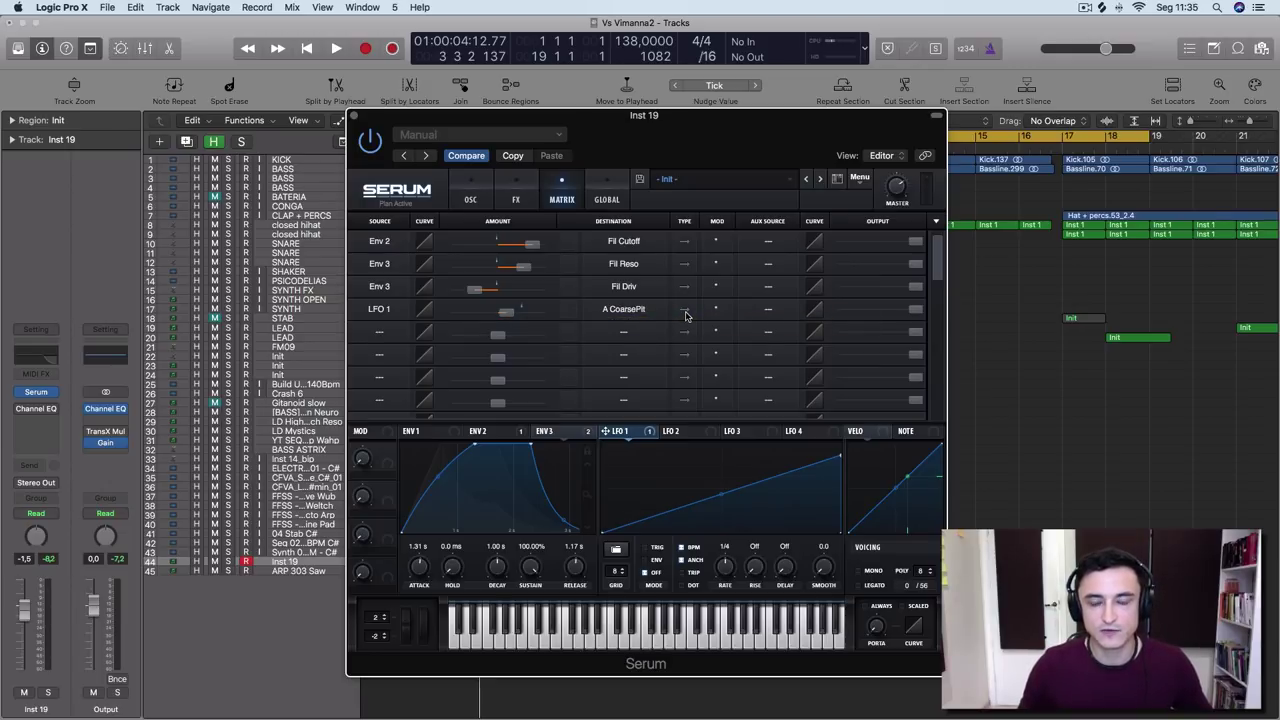
left_click(478, 198)
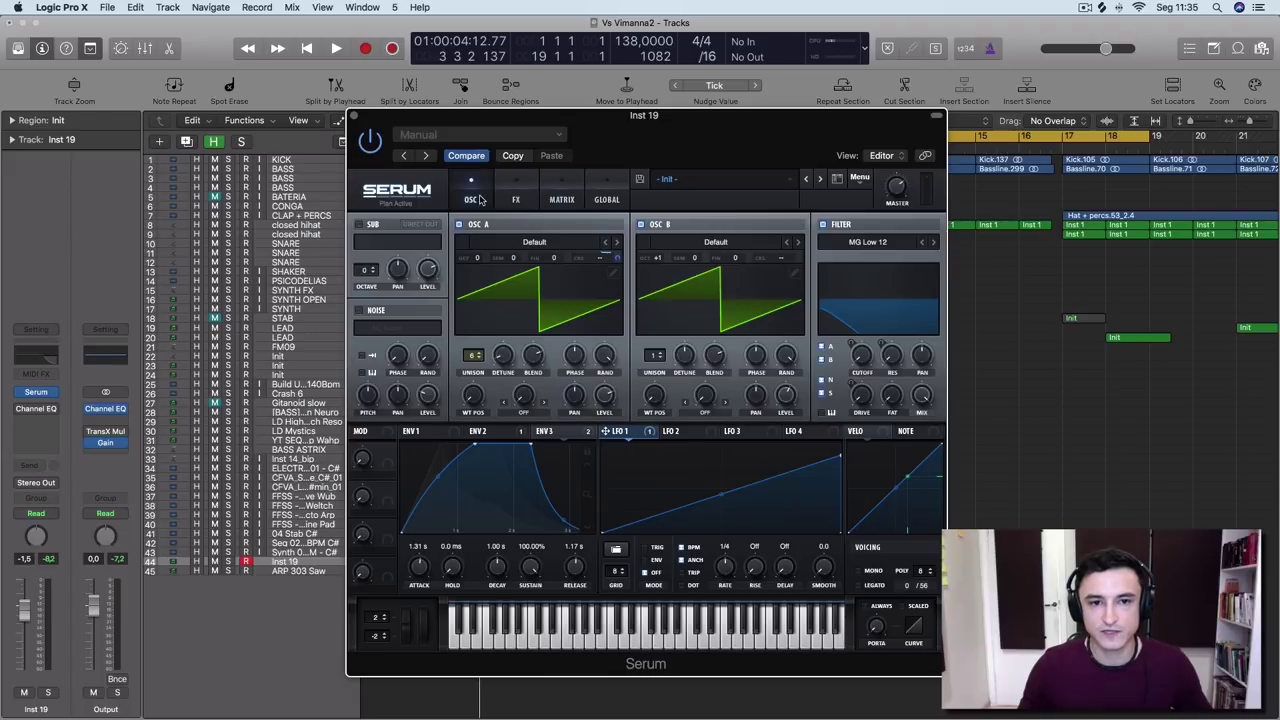
left_click(592, 200)
left_click(559, 202)
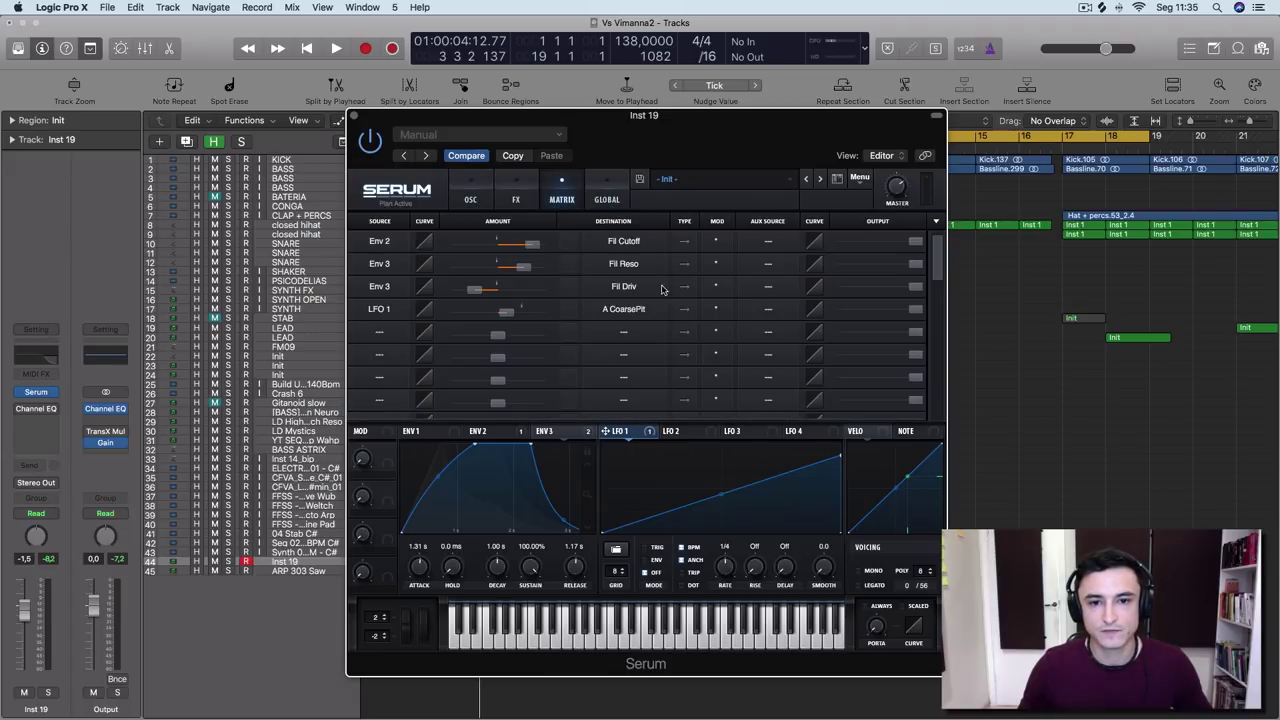
left_click(480, 200)
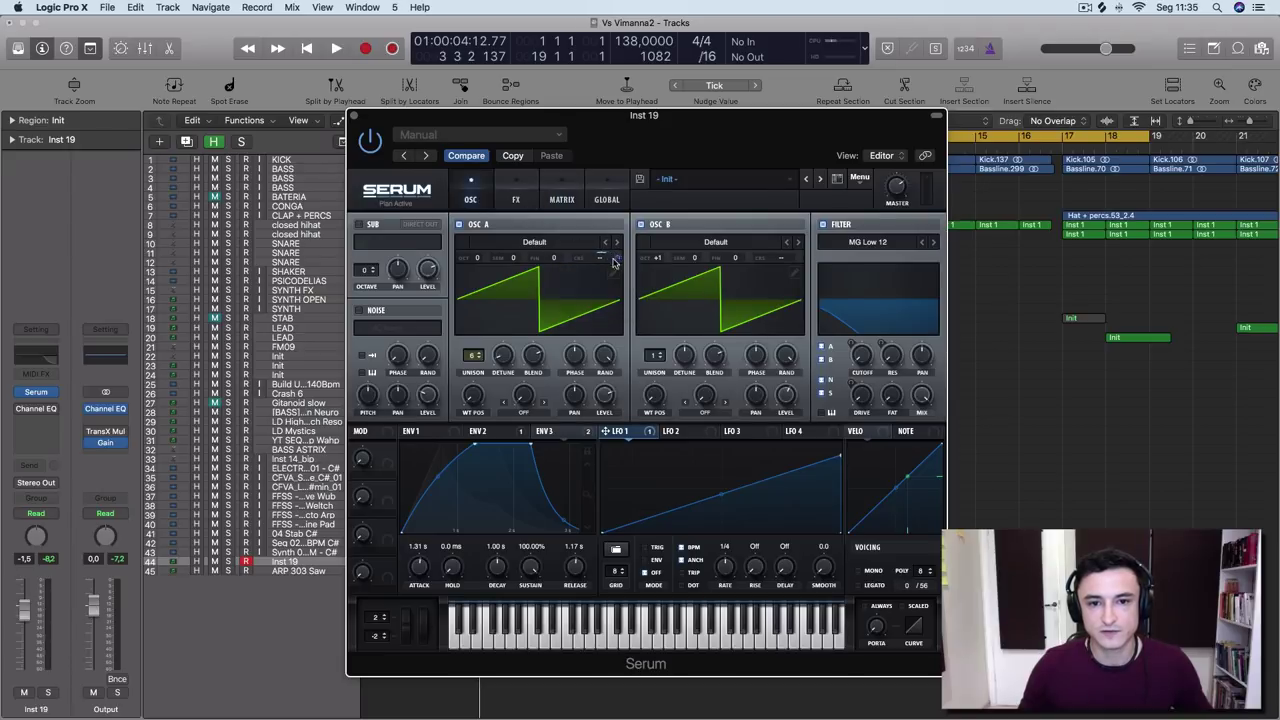
Adjust the LFO 1 modulation amount on OSC A's coarse pitch and audition the pitch sweep in playback
mouse_move(615, 263)
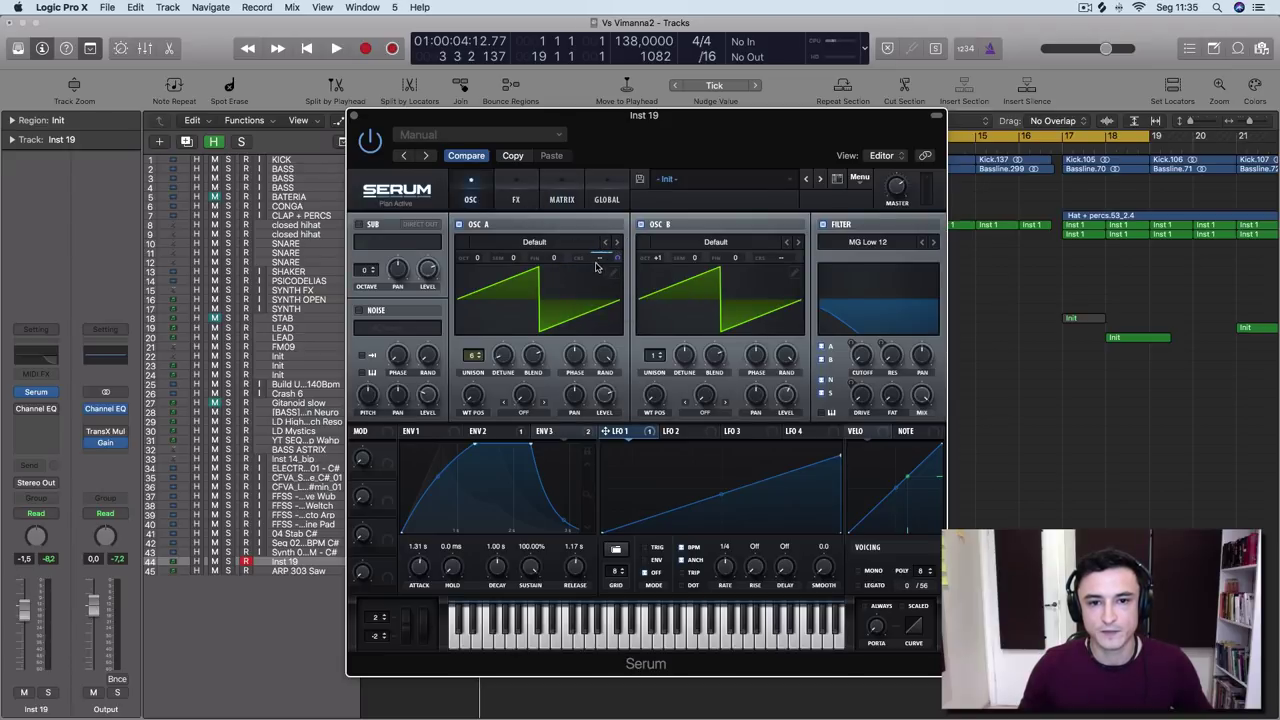
left_click_drag(597, 264, 600, 262)
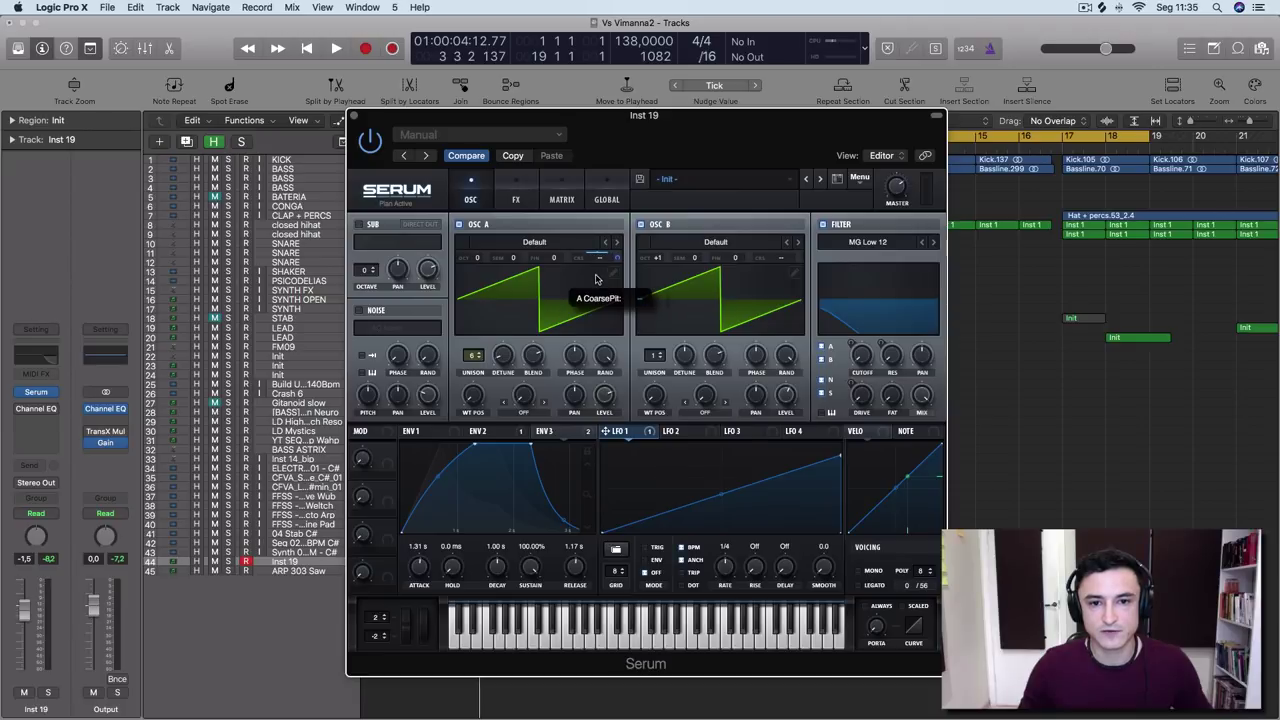
key("space")
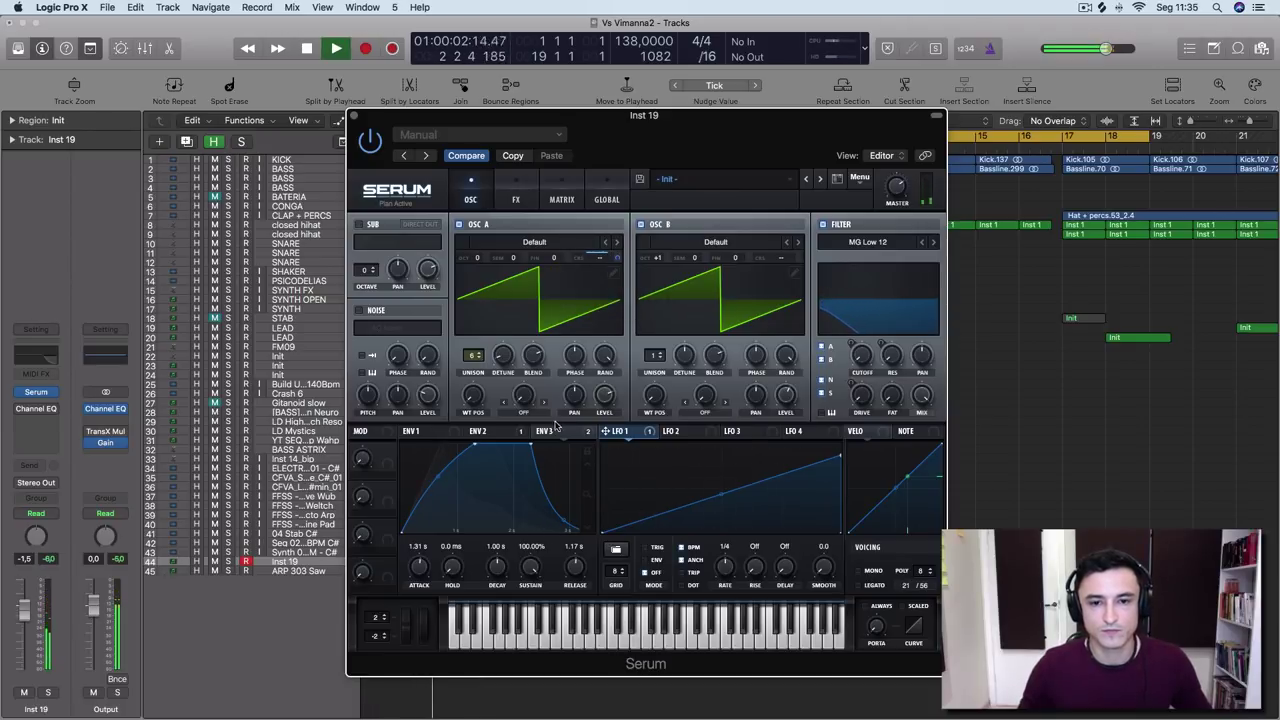
key("space")
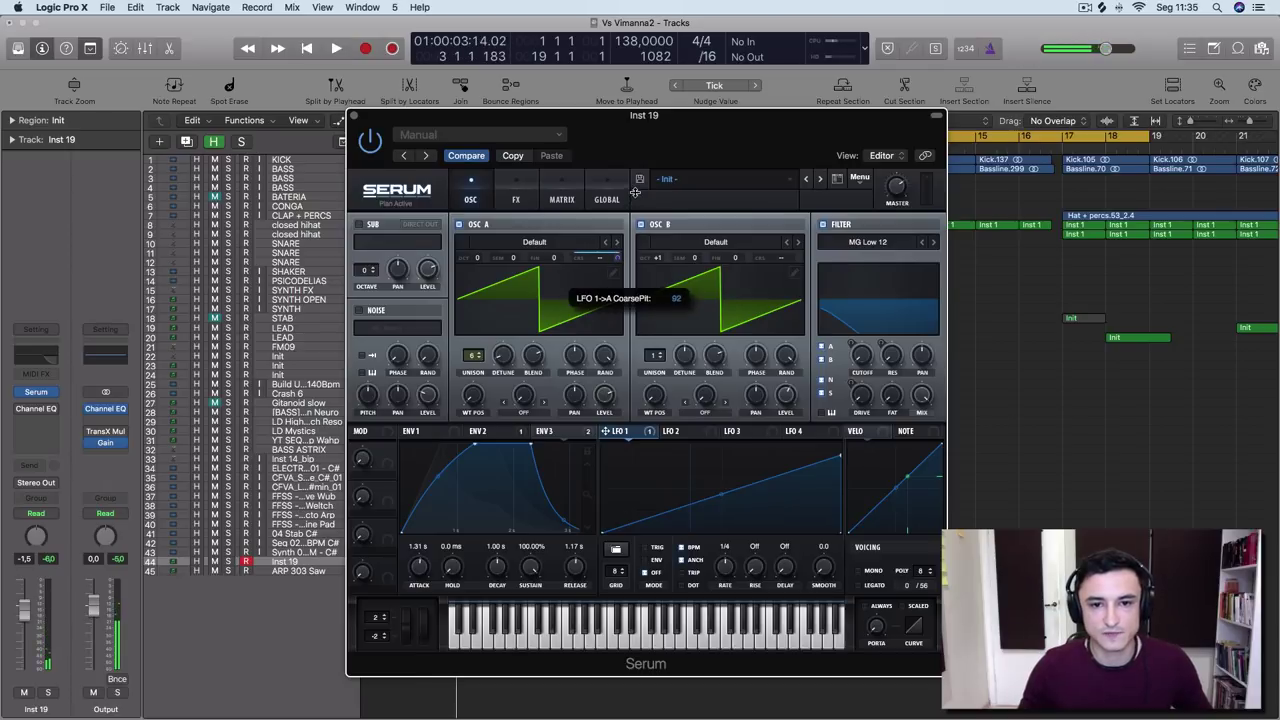
left_click_drag(620, 262, 617, 290)
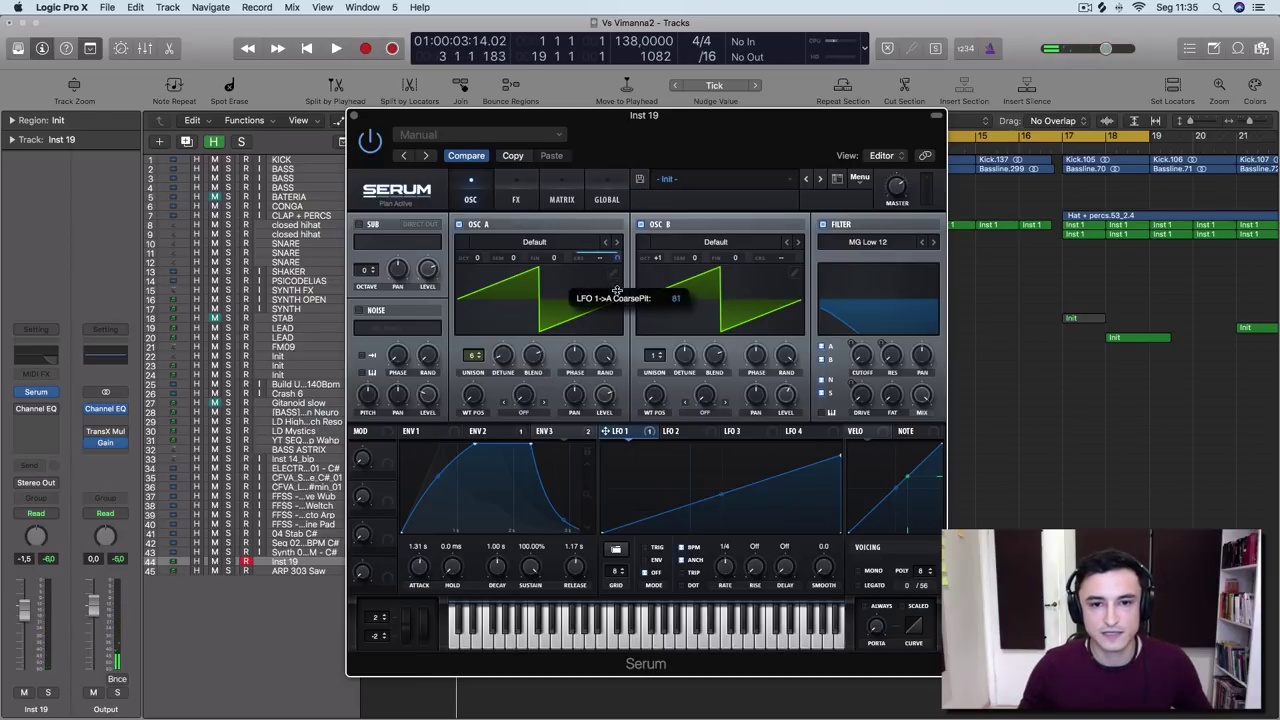
key("space")
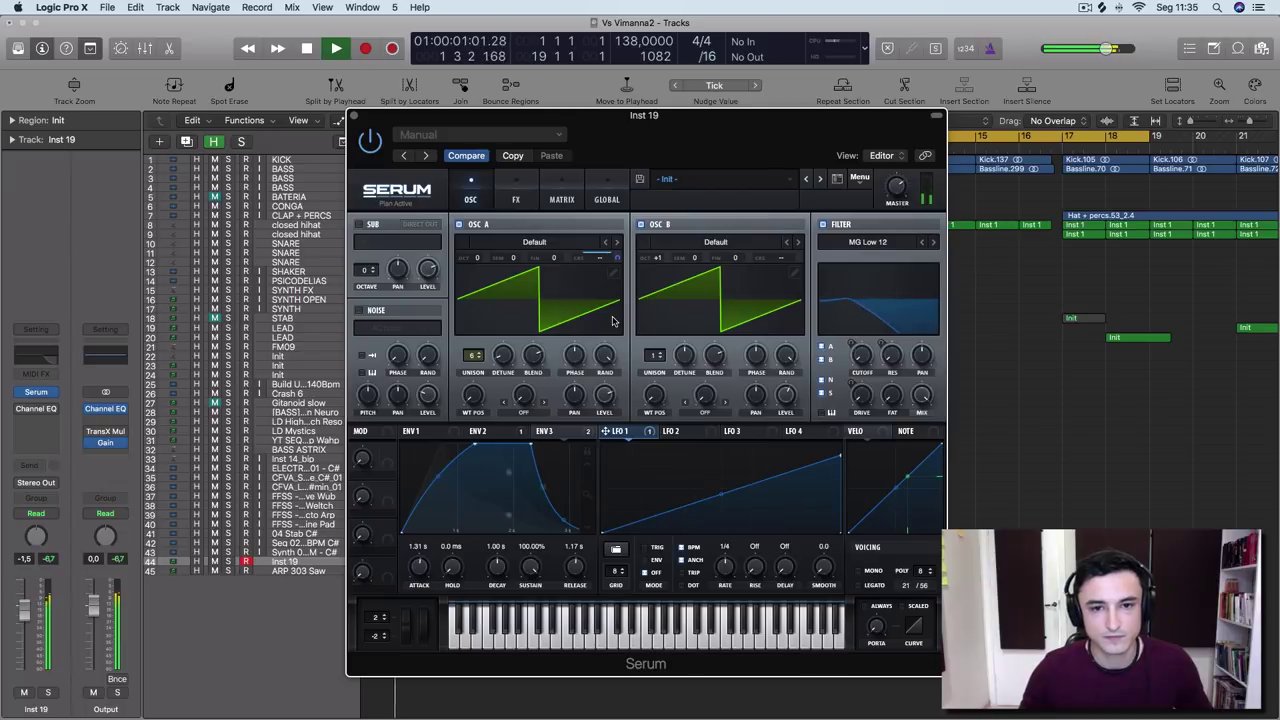
Turn off OSC B, set the LFO 1 rate to 1/2, and replay the pitch sweep
left_click(641, 224)
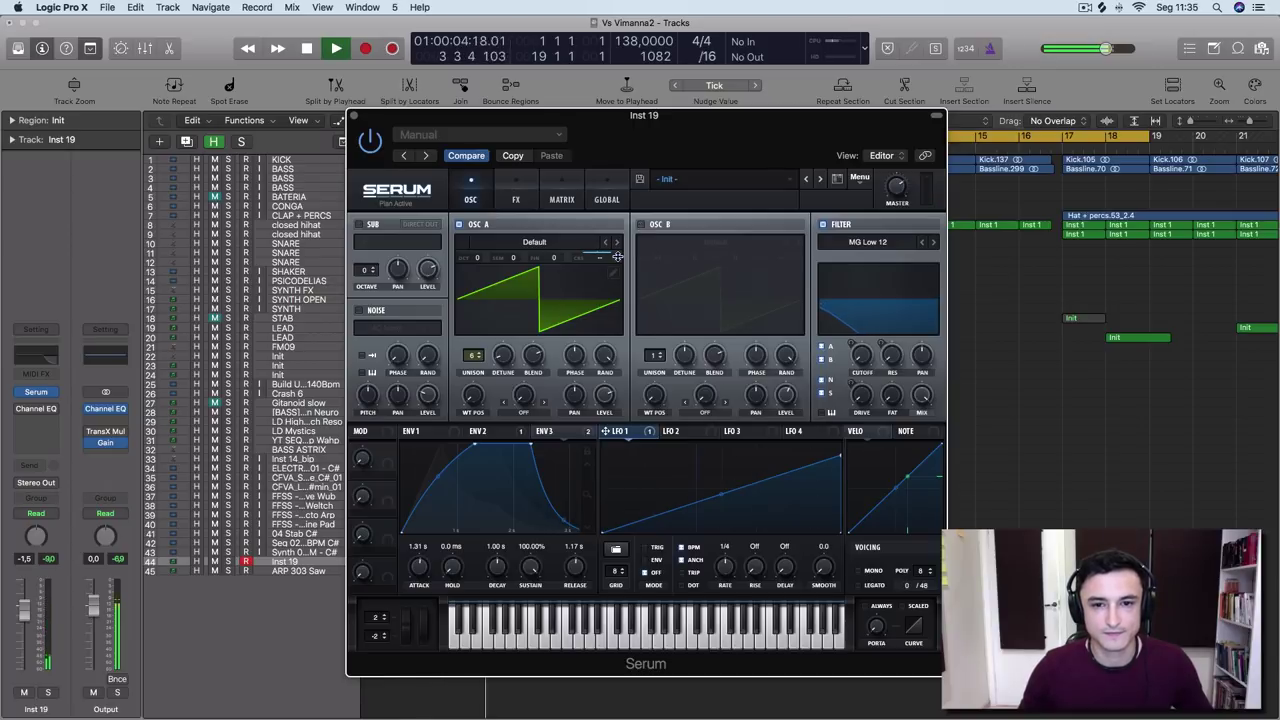
key("space")
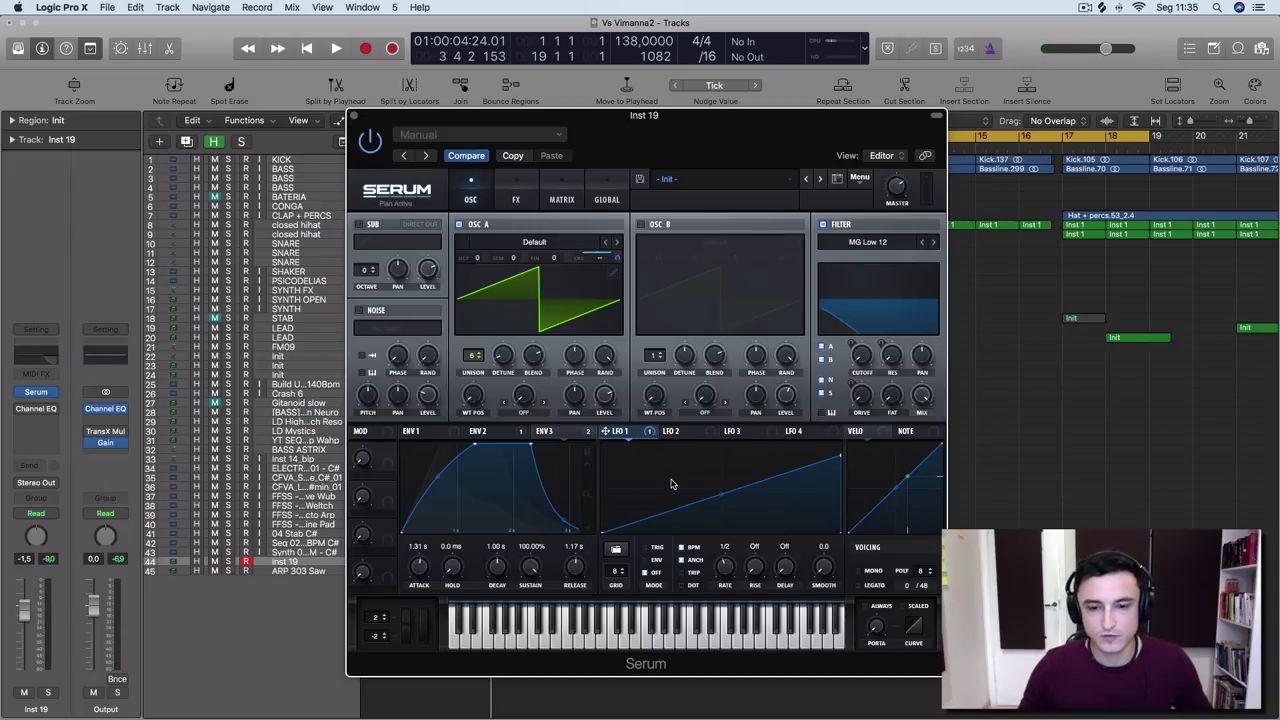
key("space")
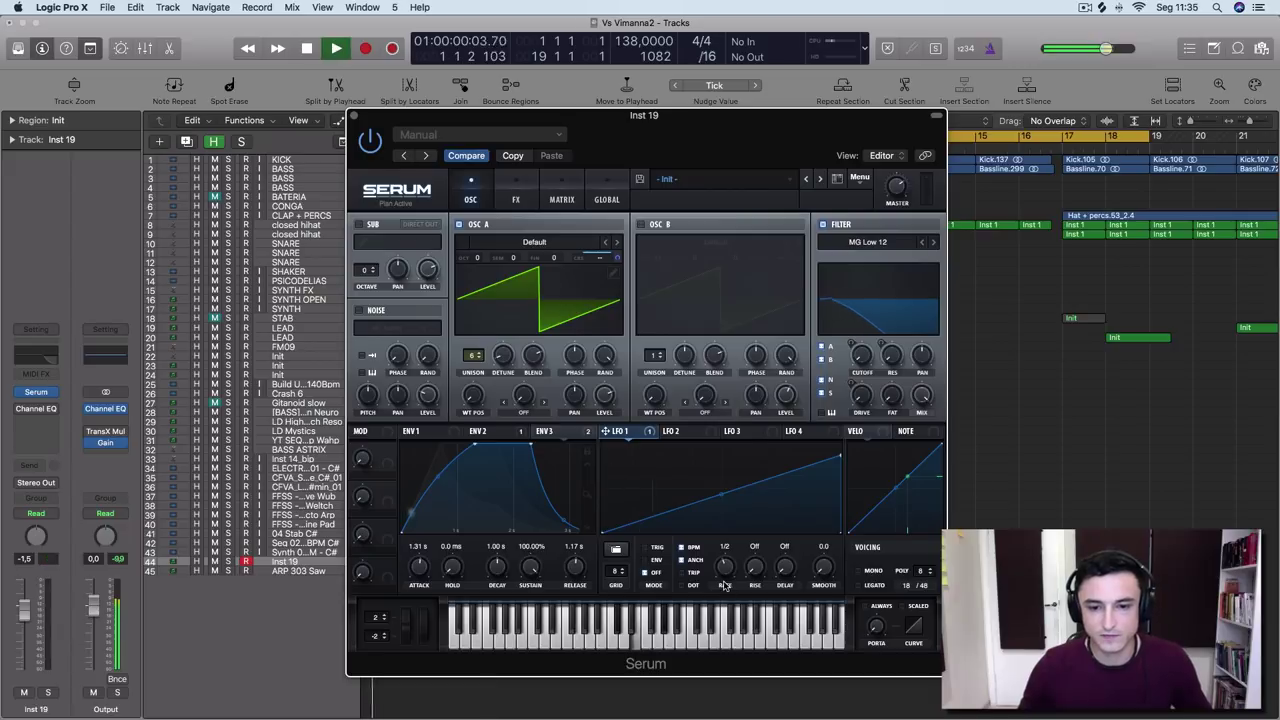
key("space")
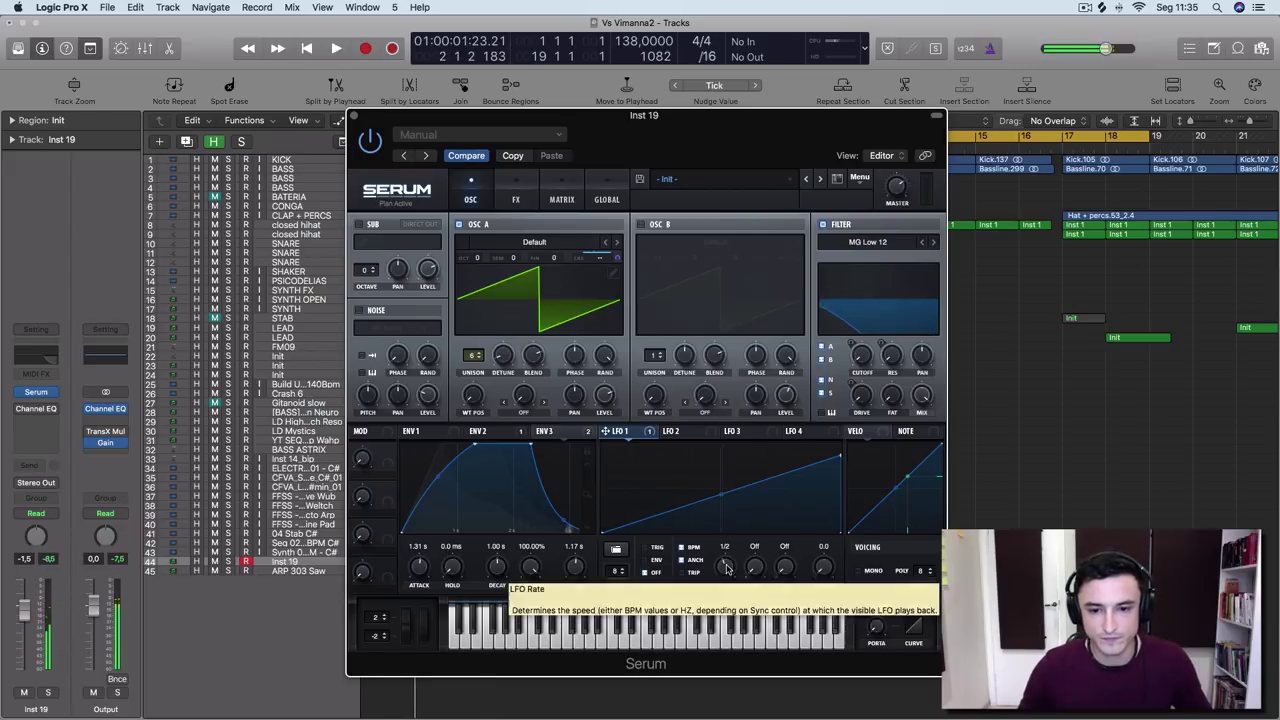
Set the LFO 1 rate to one bar and play the sweep again from the start
left_click_drag(727, 570, 729, 570)
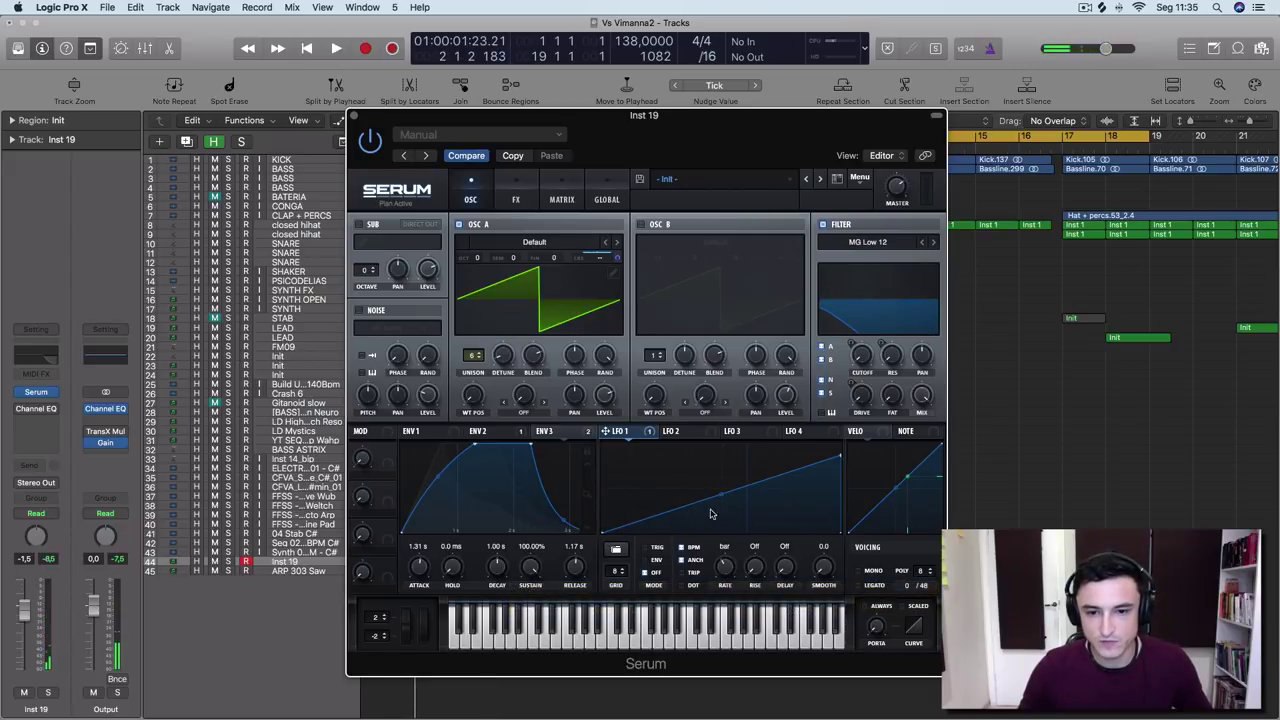
key("space")
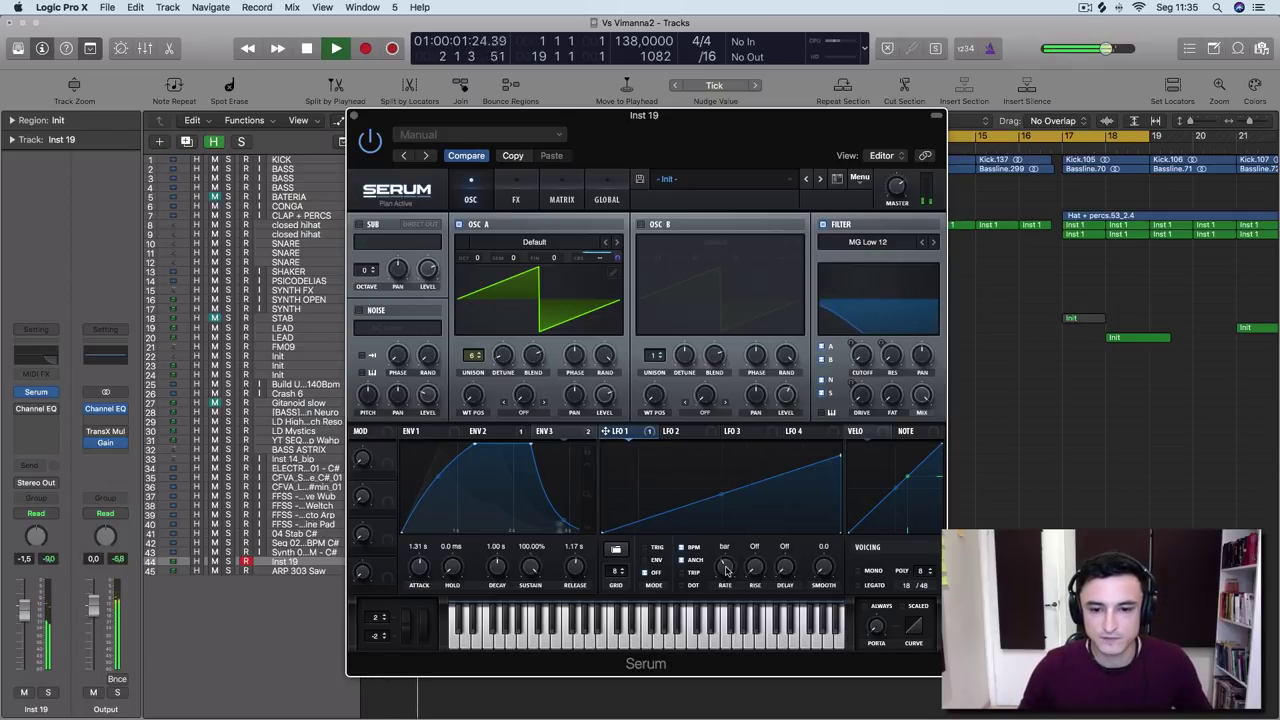
Set the LFO 1 rate to 1/4 and replay the pitch sweep from the start several times
key("space")
left_click_drag(730, 569, 733, 555)
key("Return")
key("space")
key("space")
key("Return")
key("space")
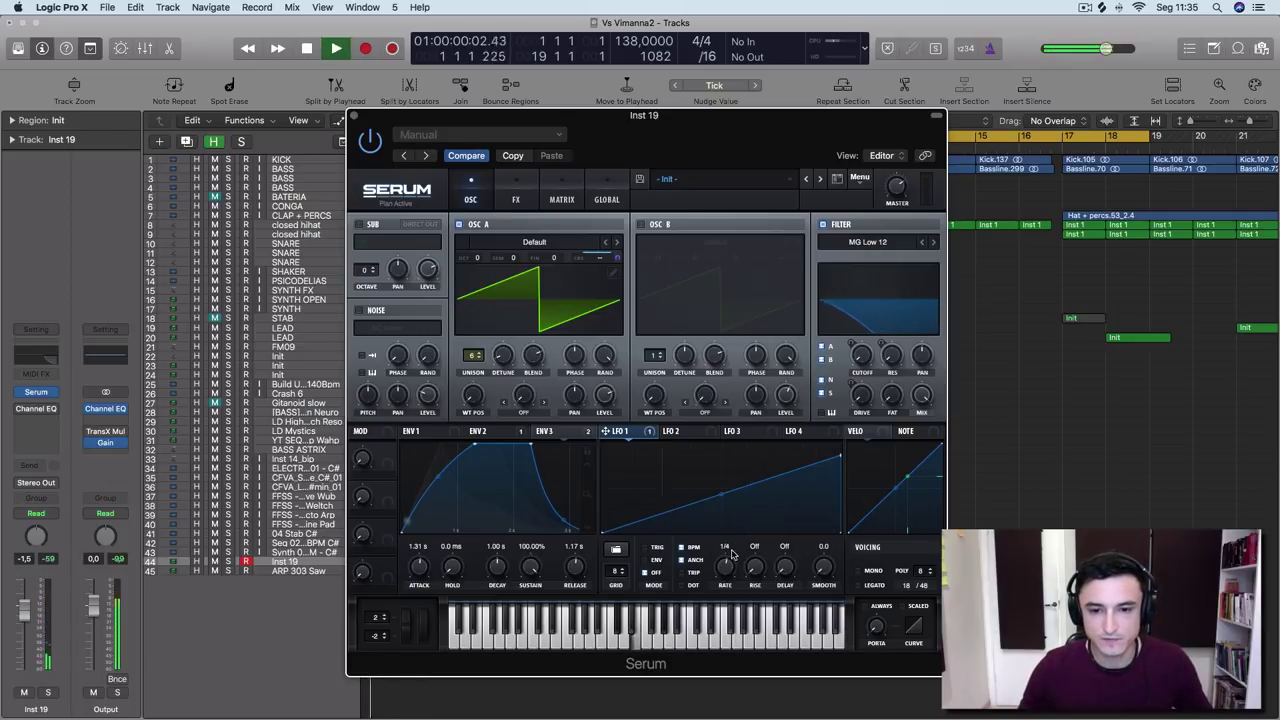
key("space")
key("Return")
key("space")
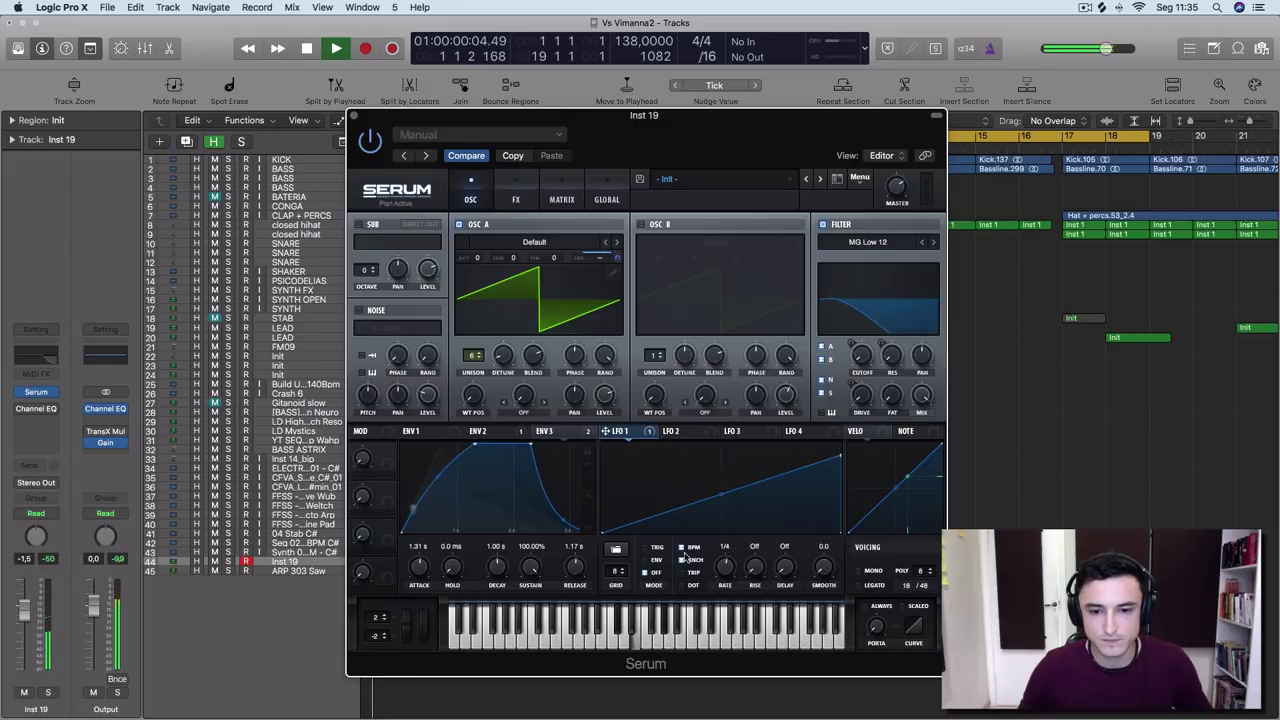
Switch LFO 1 to TRIG mode and replay the pitch sweep from the start
key("space")
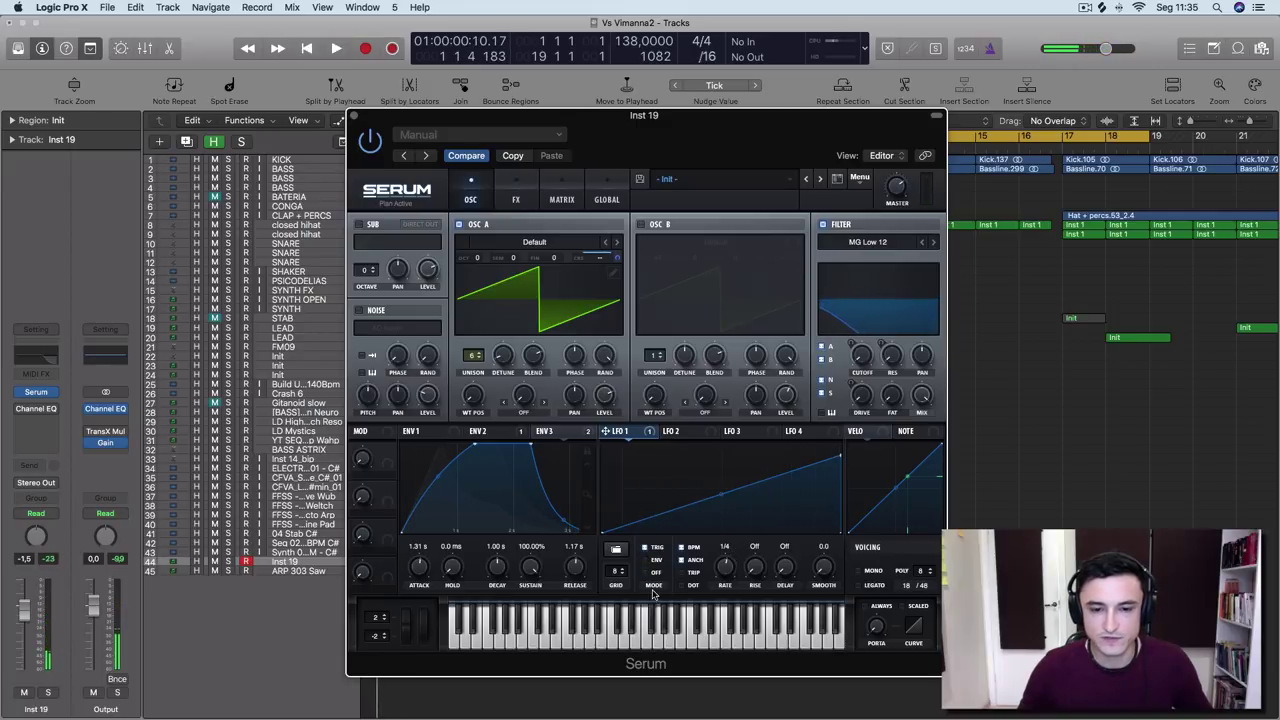
key("Return")
key("space")
key("space")
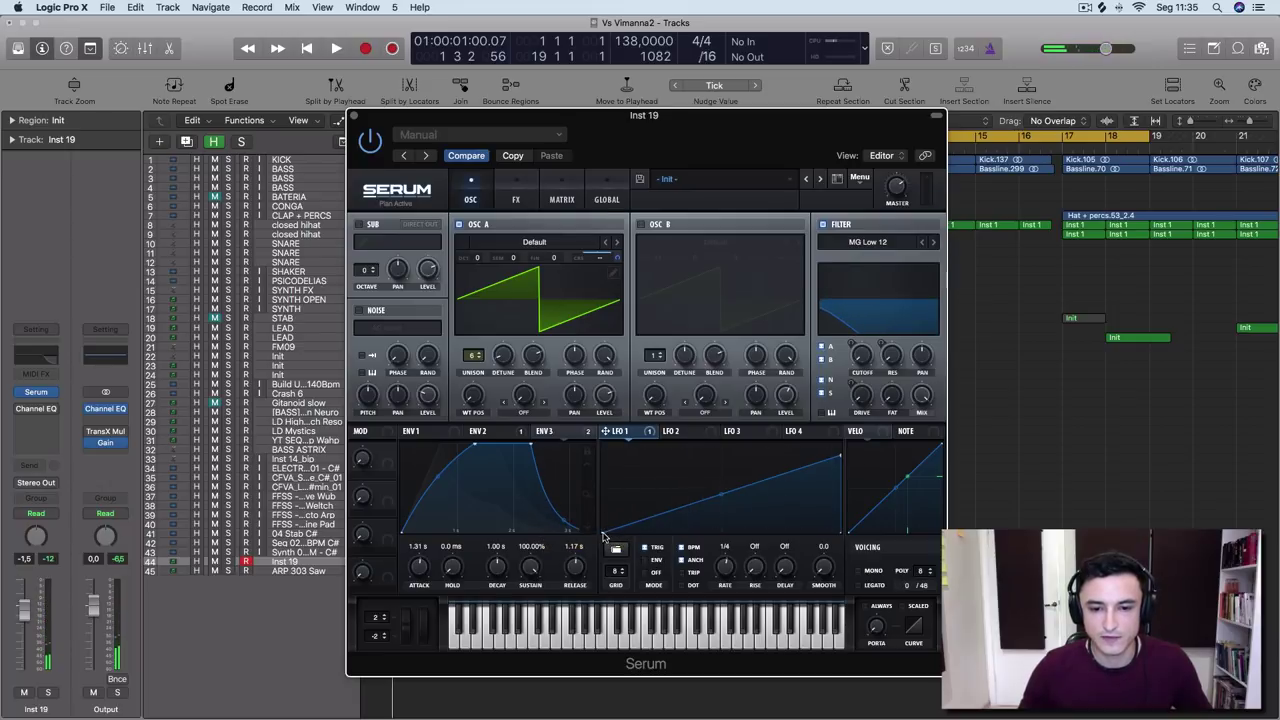
key("Return")
key("space")
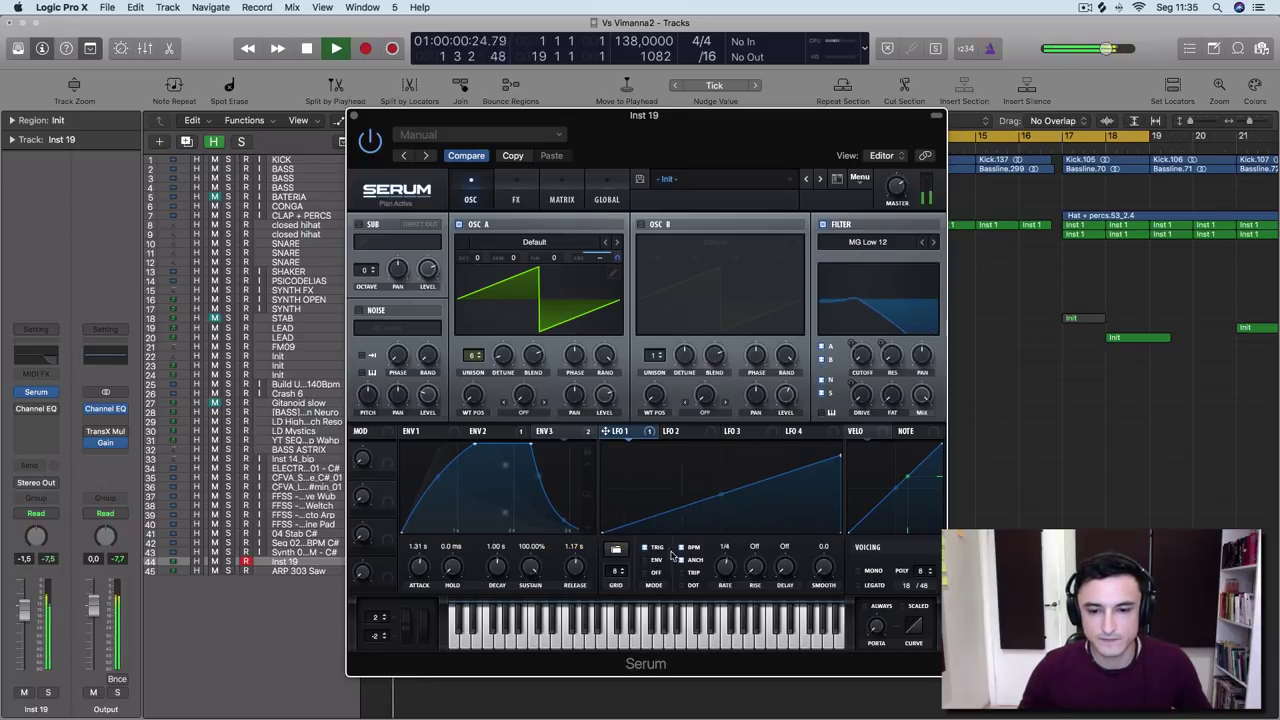
Set the LFO 1 rate to one bar and reshape its curve into a centred triangle with a half-height peak, auditioning it
key("space")
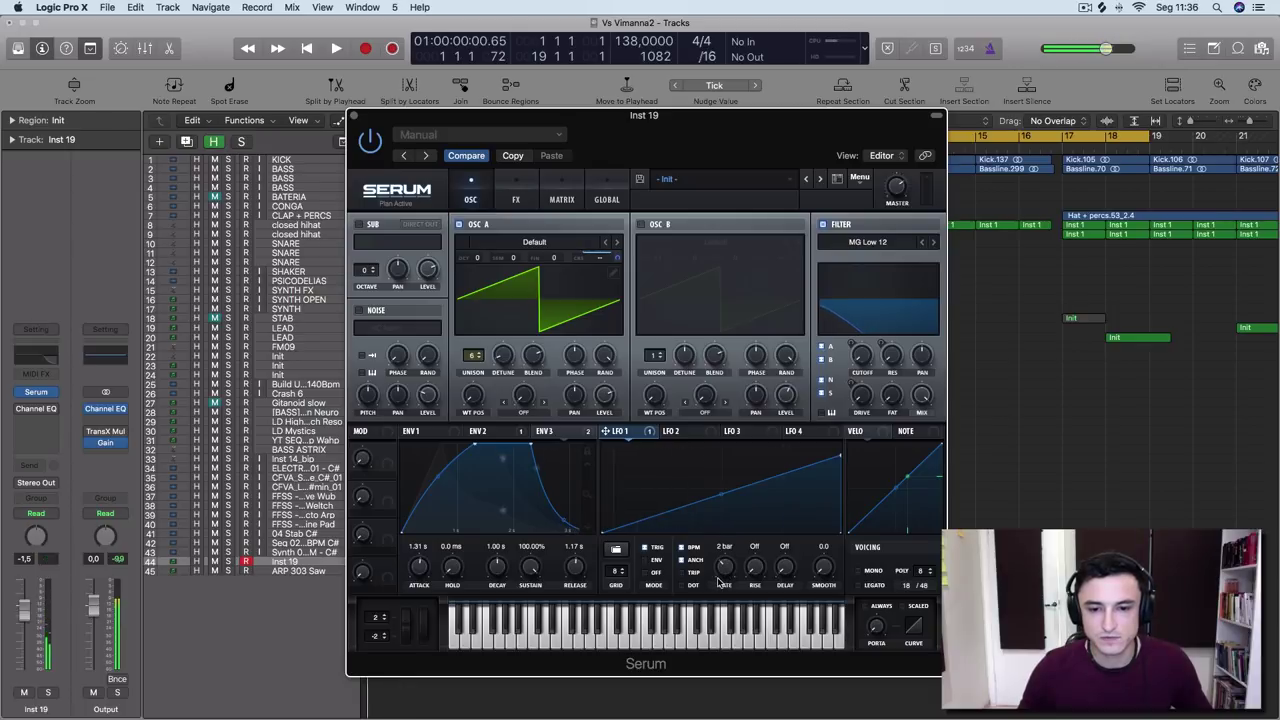
key("space")
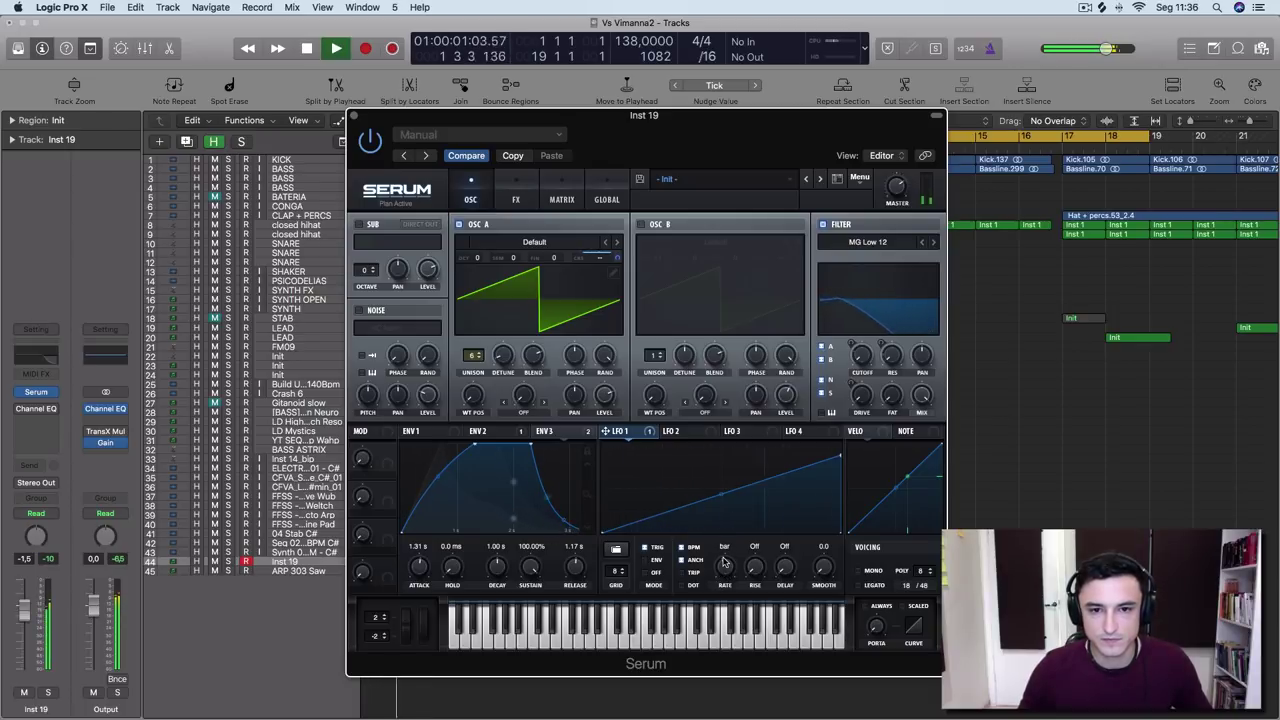
key("space")
left_click_drag(834, 459, 722, 487)
key("space")
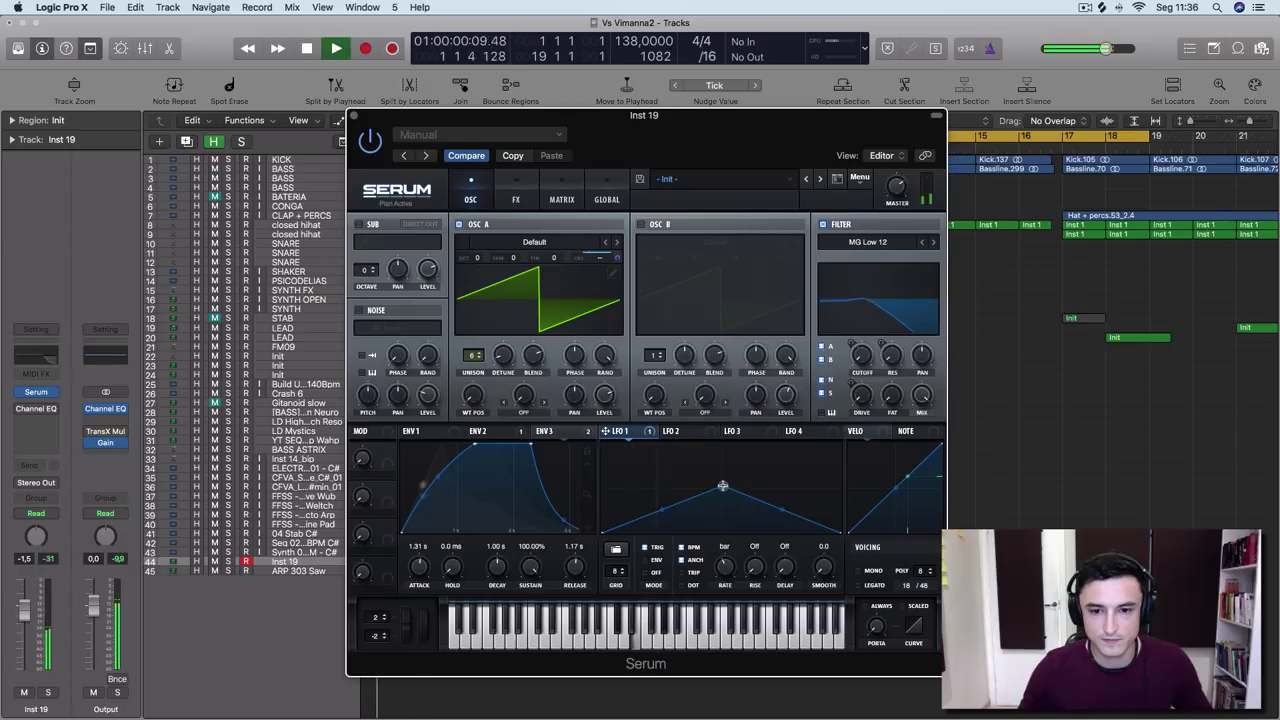
key("space")
Turn OSC B back on and audition both oscillators together
left_click(642, 224)
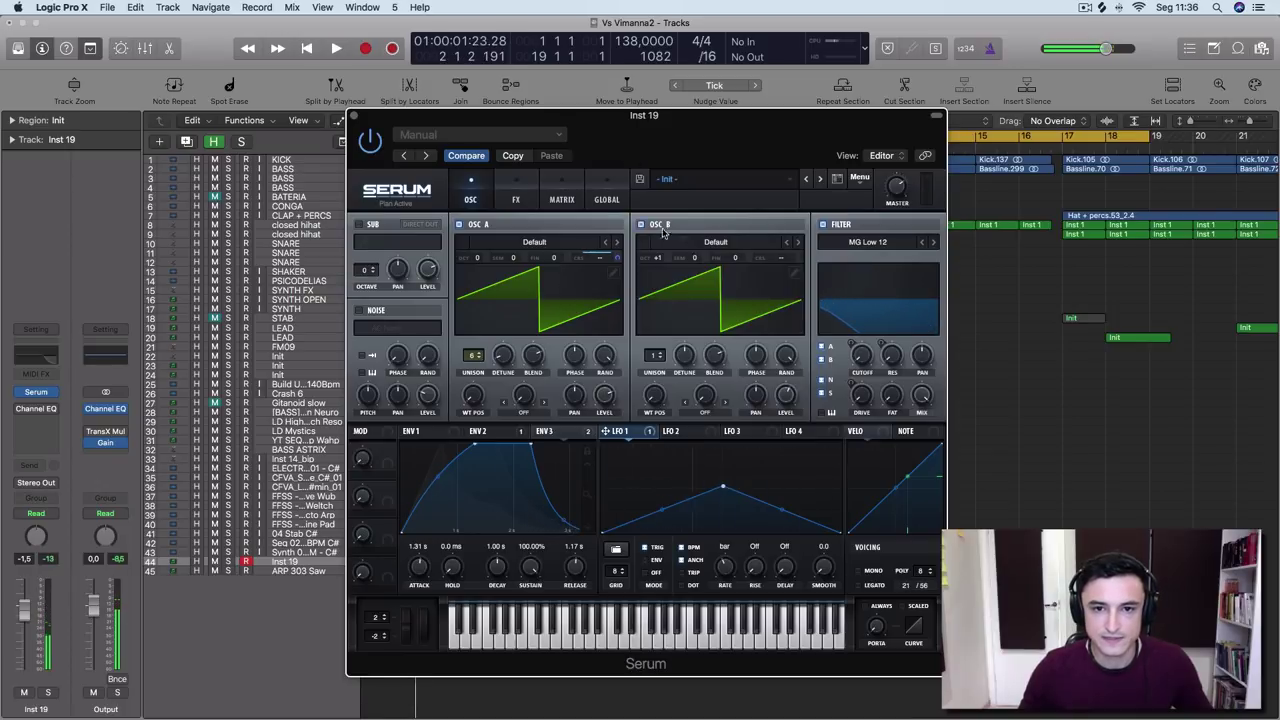
key("space")
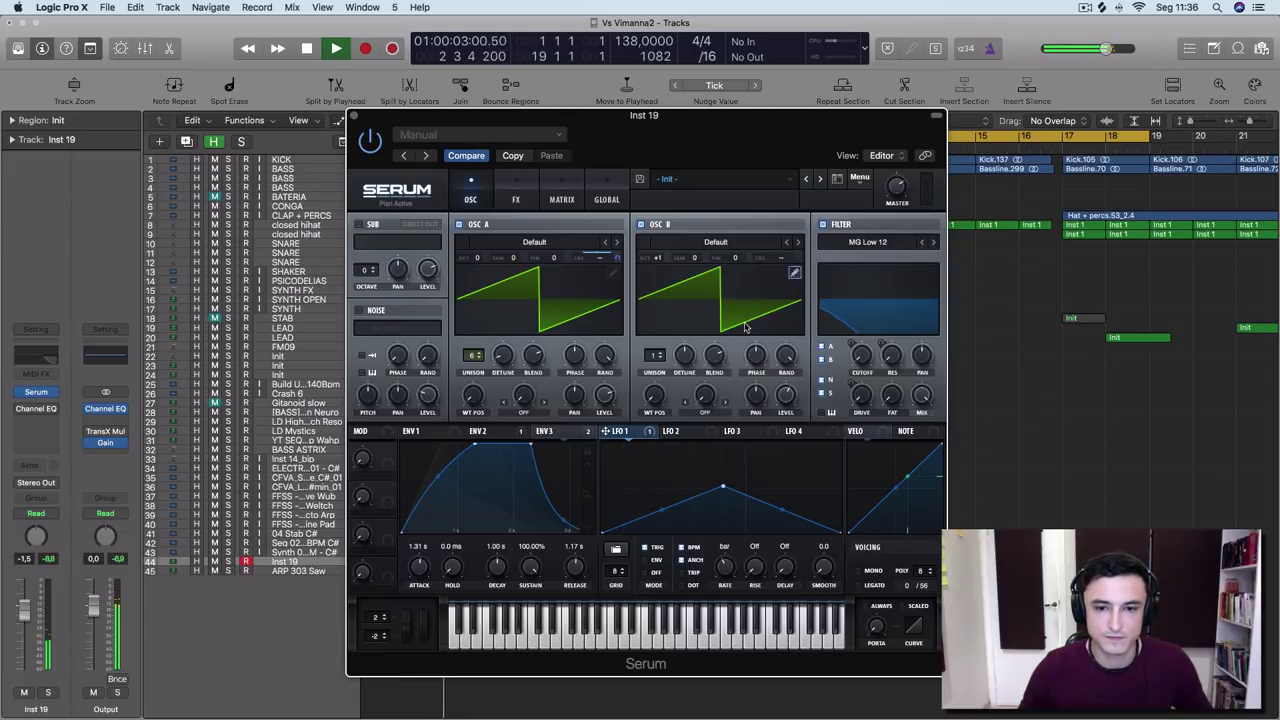
key("space")
Draw an irregular stepped pattern across the grid in the LFO 2 shape
left_click(688, 432)
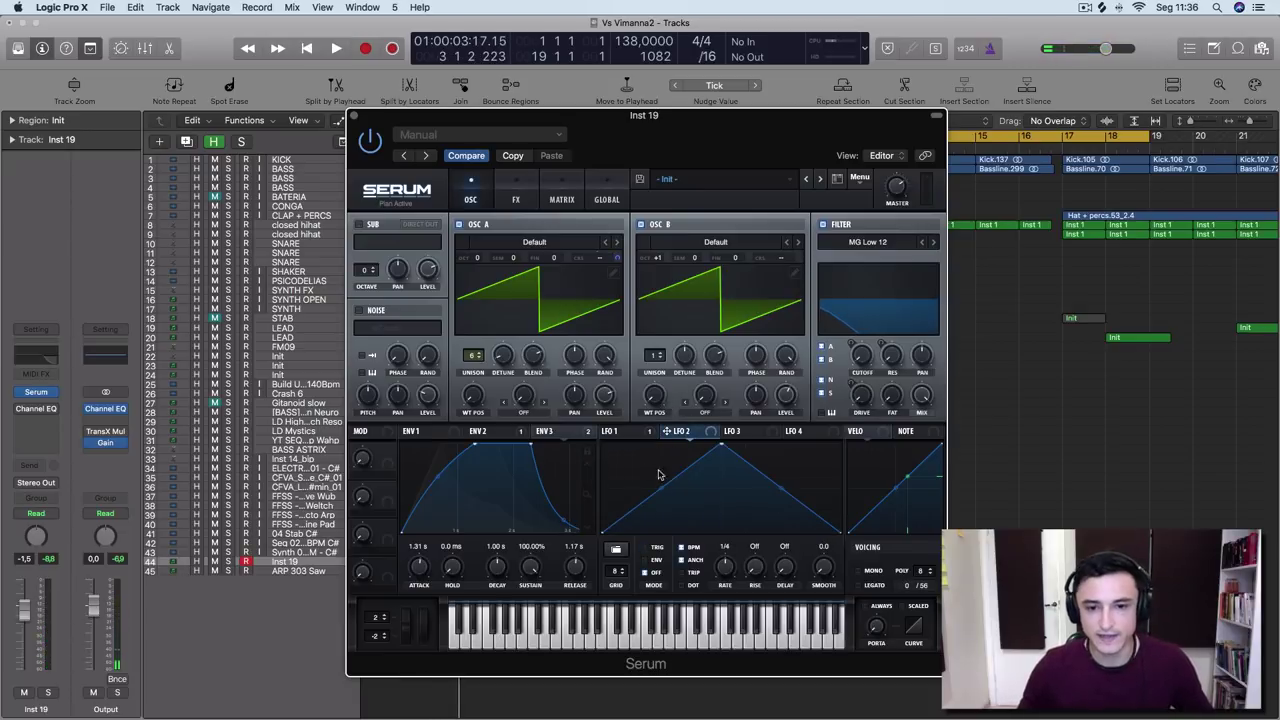
mouse_move(630, 508)
left_mouse_down()
mouse_move(752, 459)
mouse_move(829, 517)
left_mouse_up()
left_click_drag(616, 469, 843, 519)
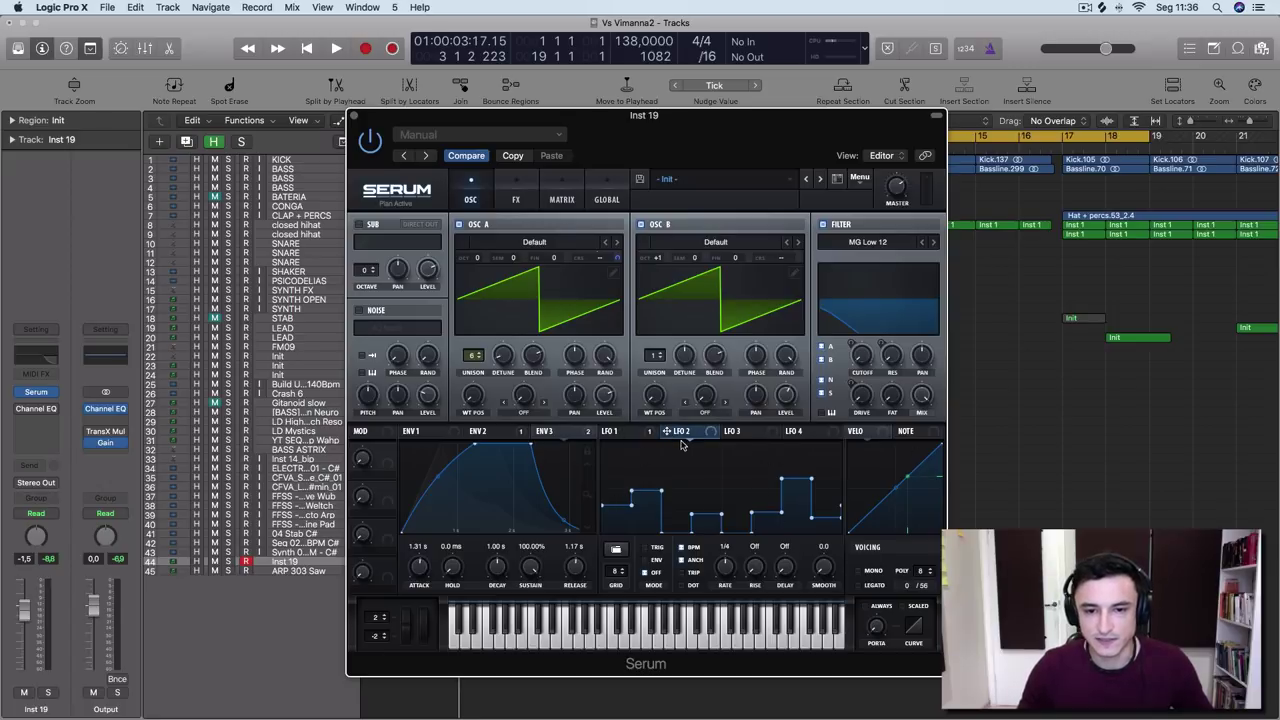
Assign LFO 2 to OSC B's coarse pitch and reduce the modulation amount to about 23
left_click_drag(686, 436, 780, 260)
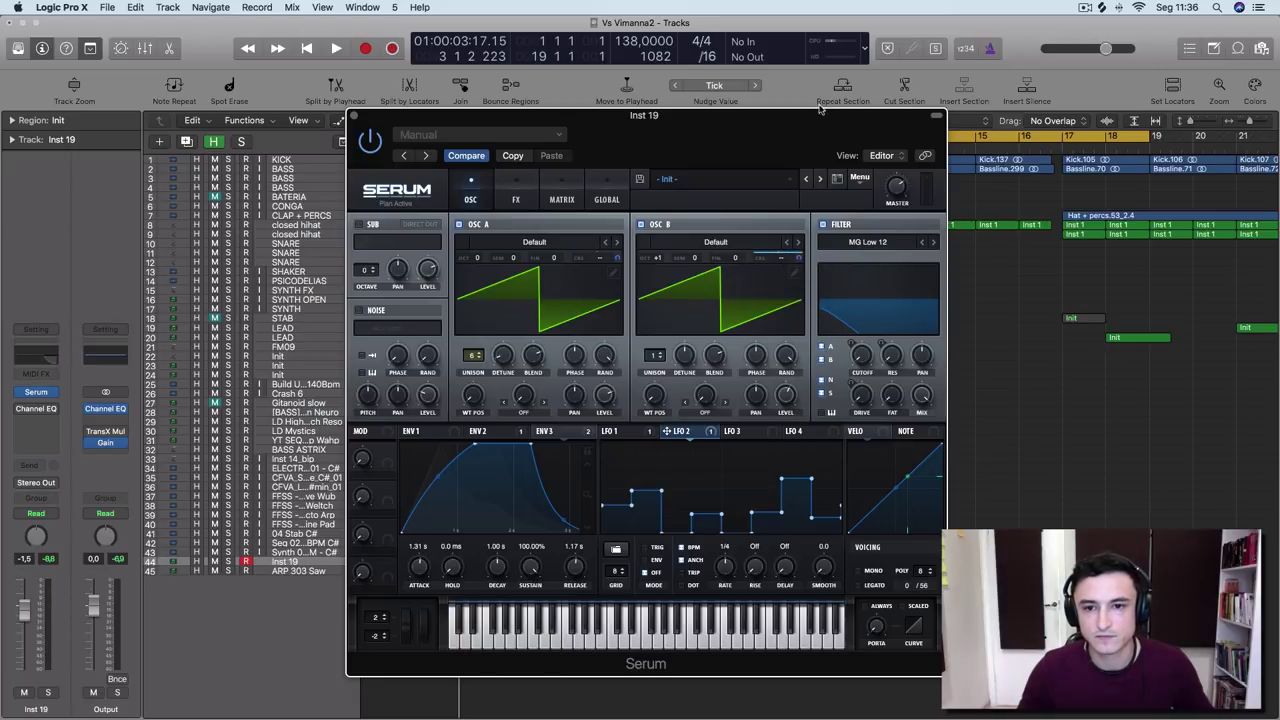
left_click_drag(800, 258, 797, 296)
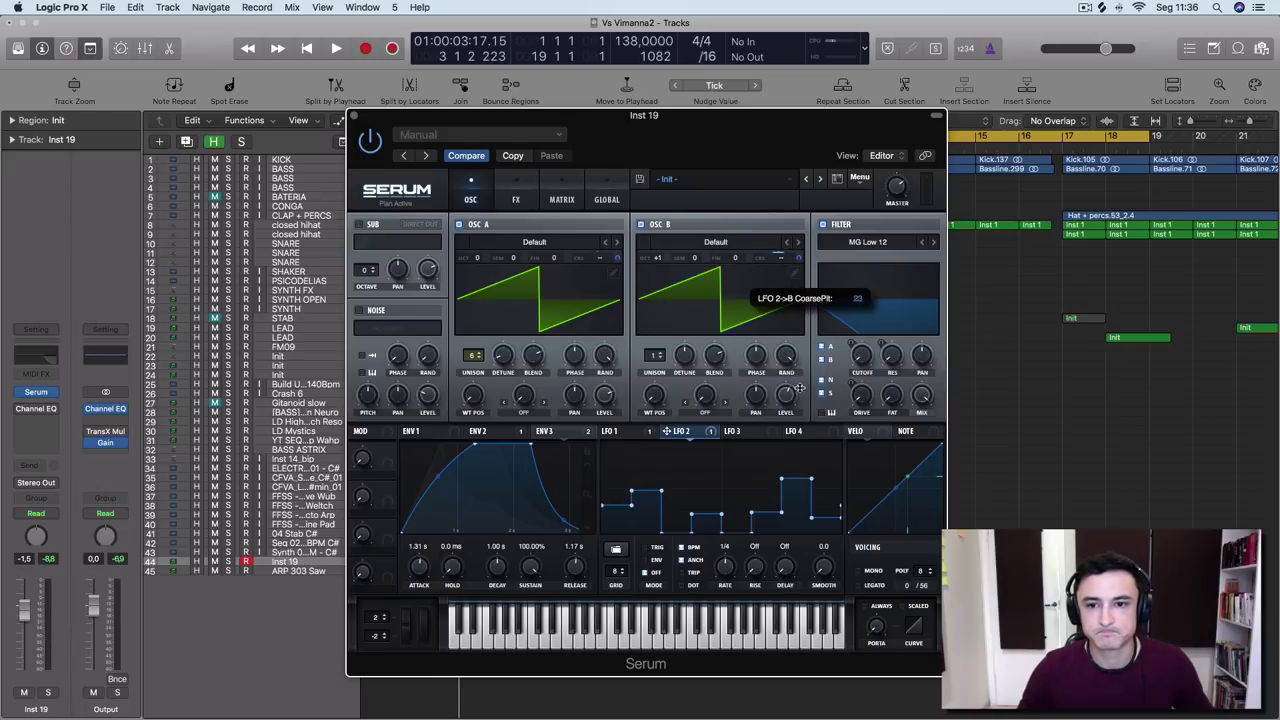
left_click_drag(800, 387, 799, 386)
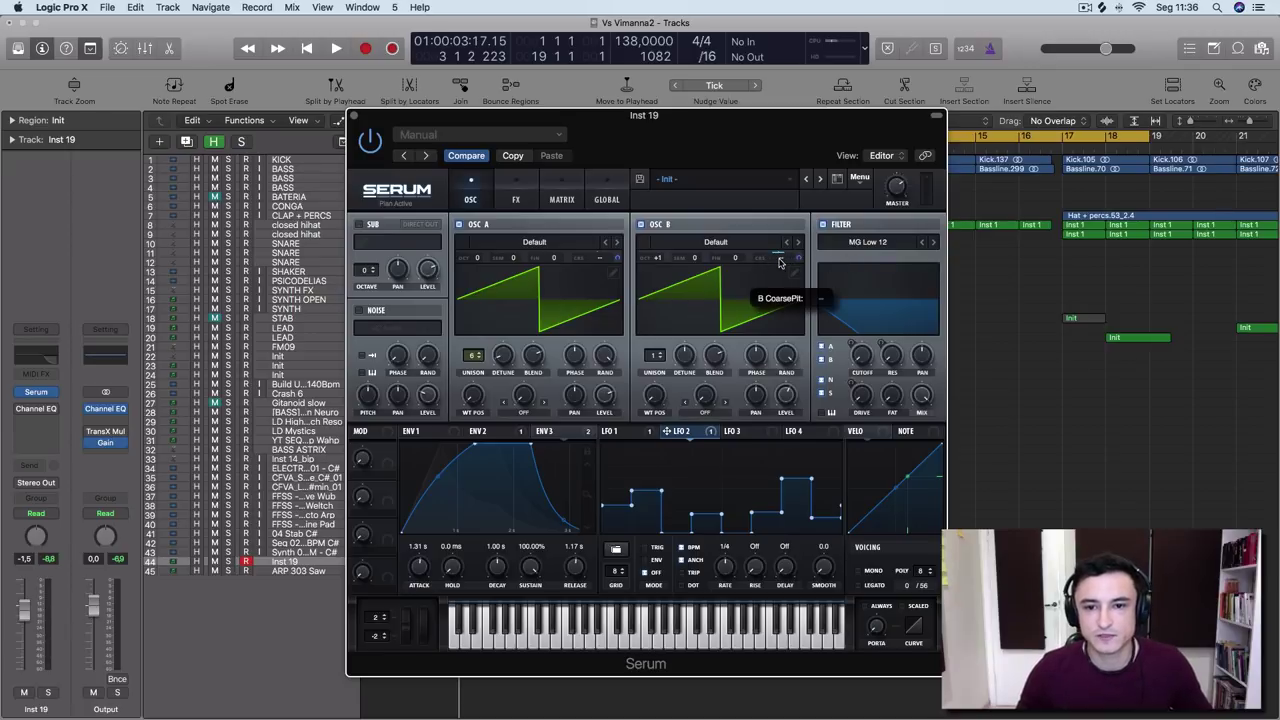
Set the LFO 2 rate to one bar and audition the stepped pitch modulation with both oscillators
key("space")
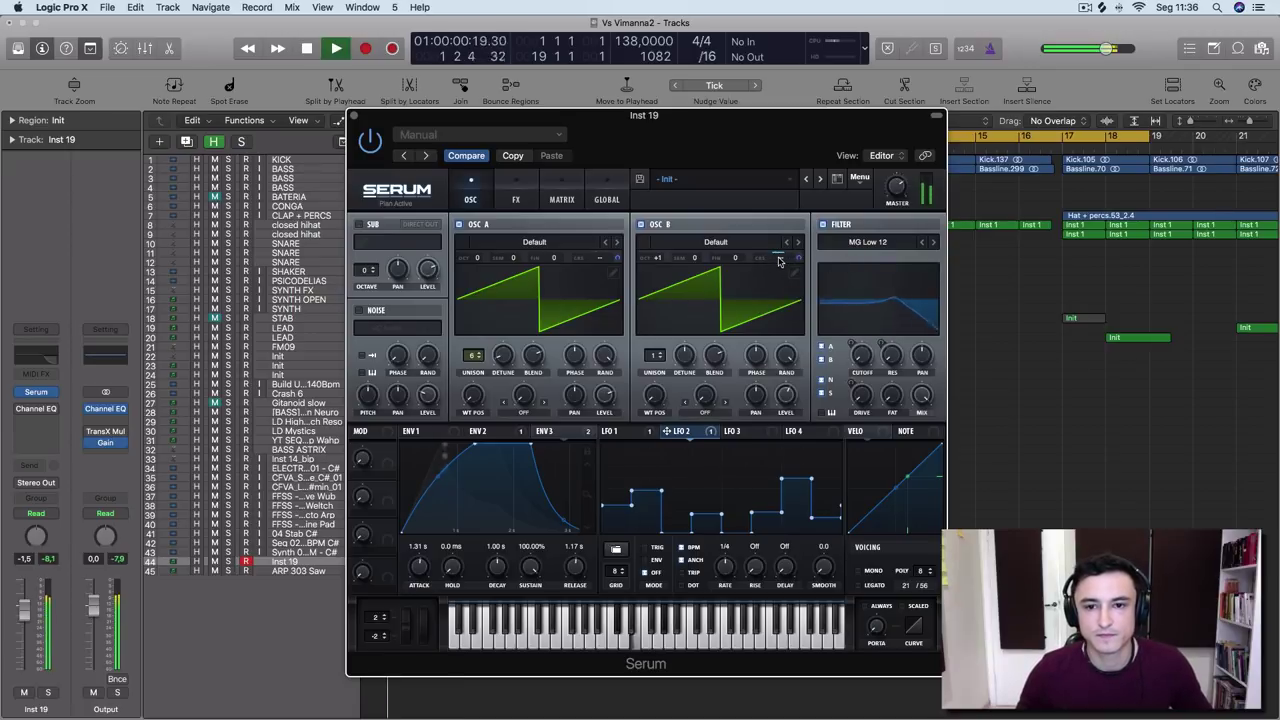
key("space")
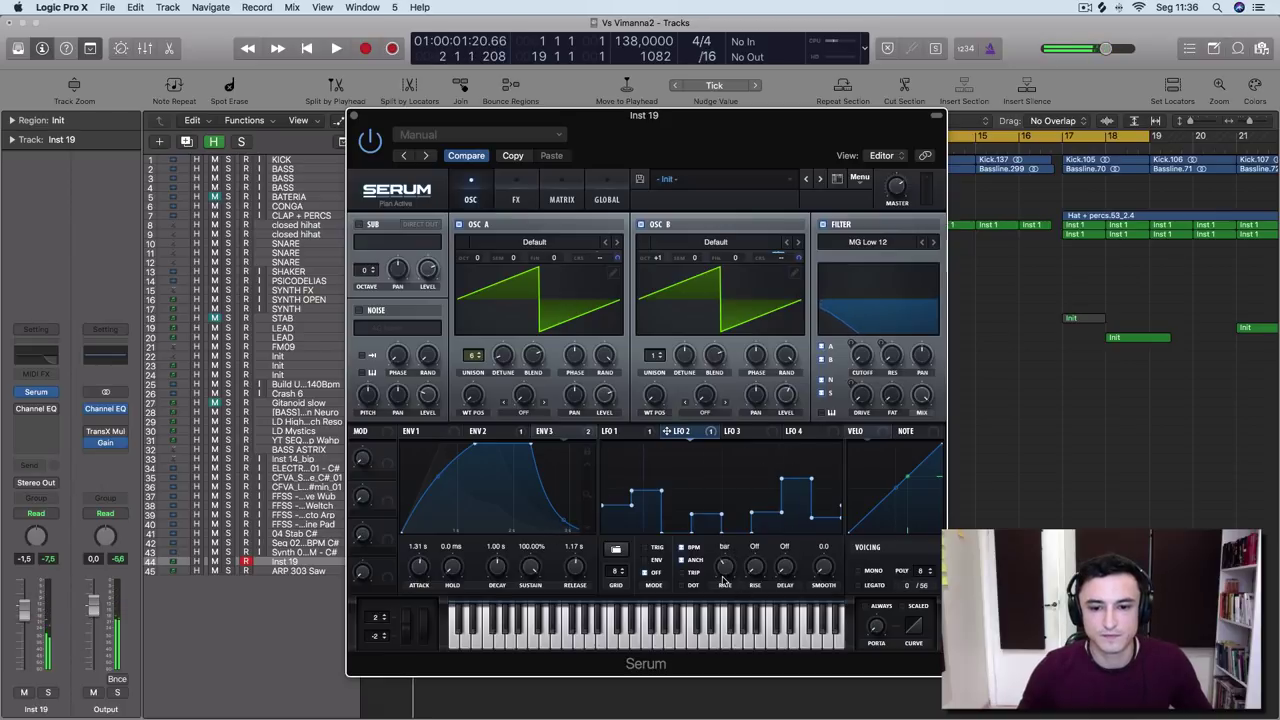
key("space")
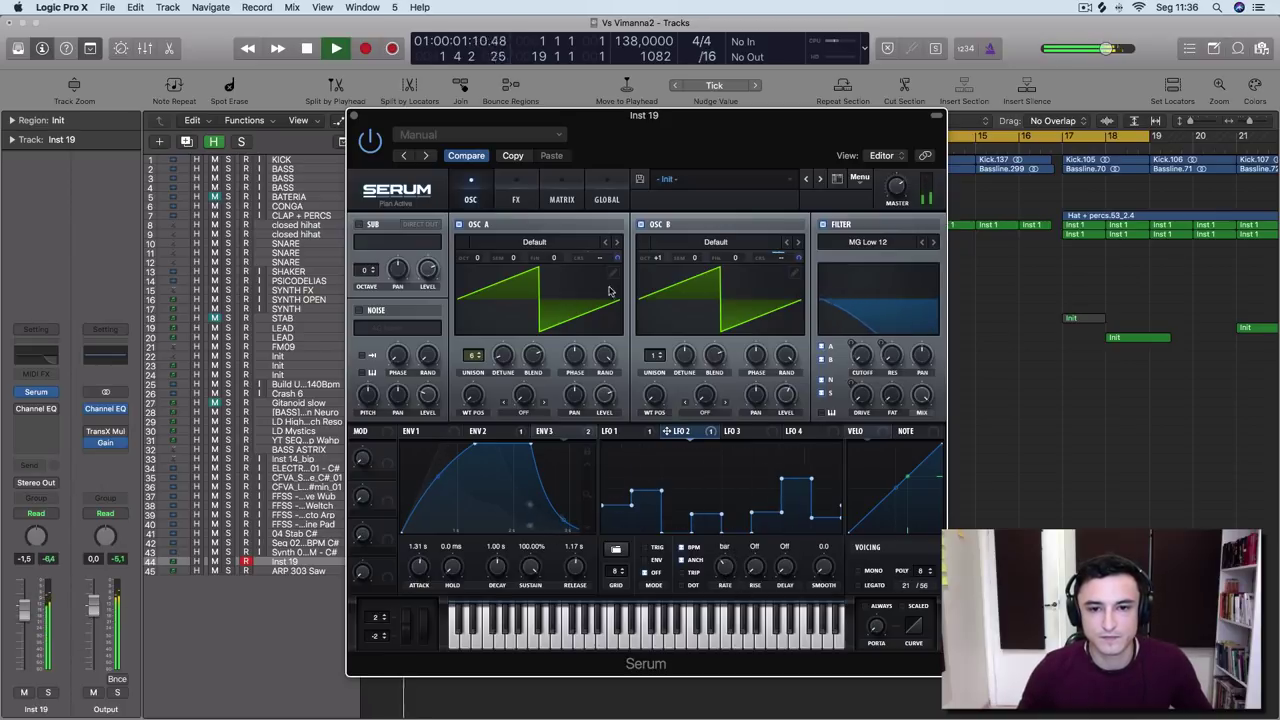
key("space")
Turn off OSC A and replay OSC B's stepped pitch pattern on its own
left_click(459, 225)
key("space")
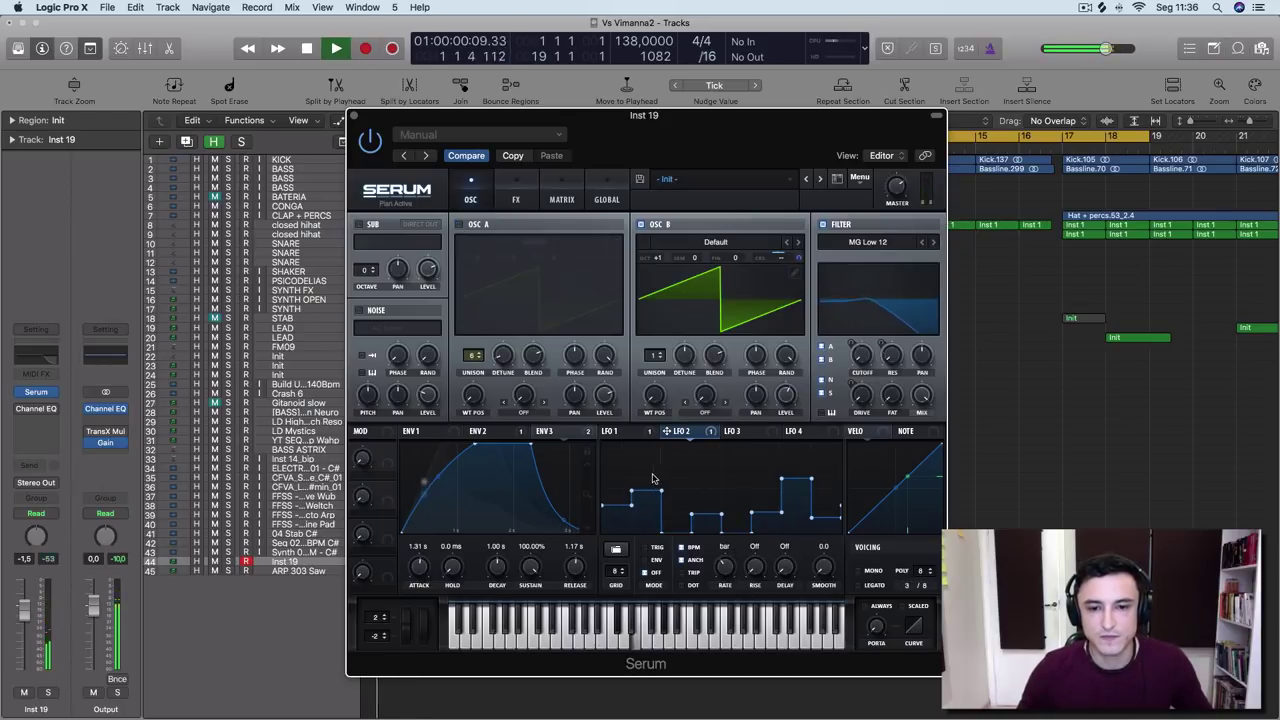
key("space")
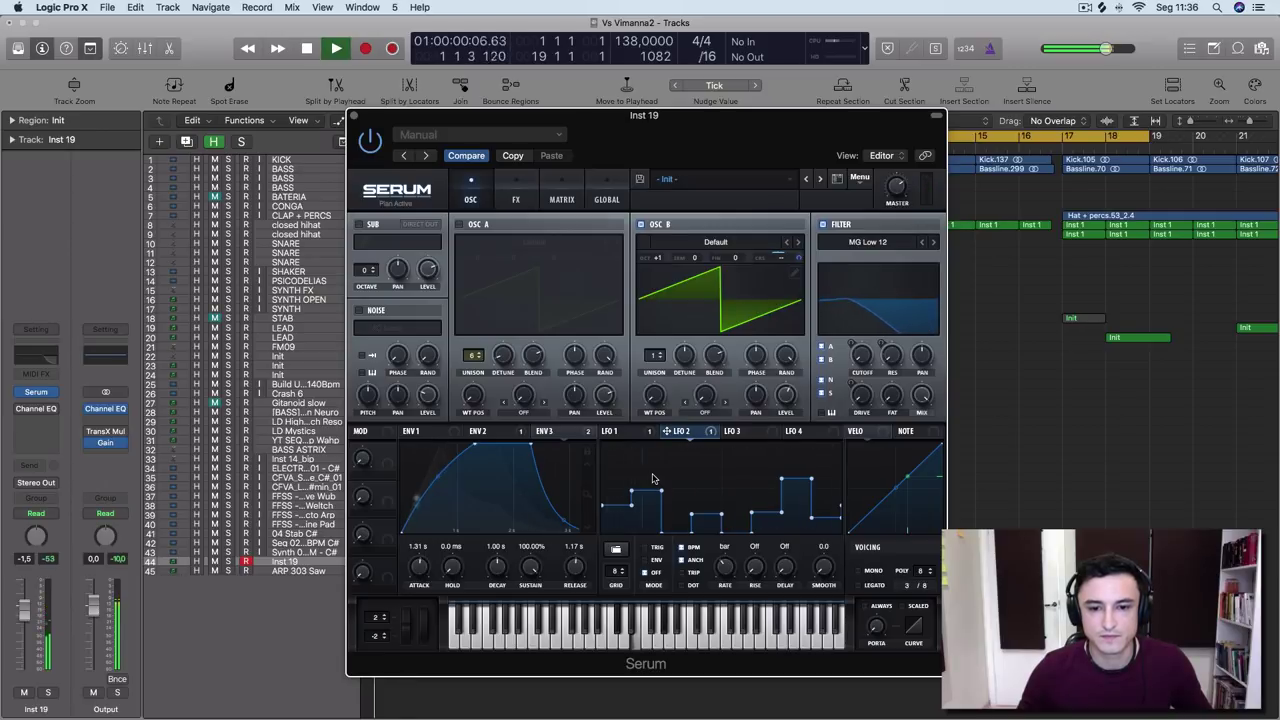
key("space")
key("space")
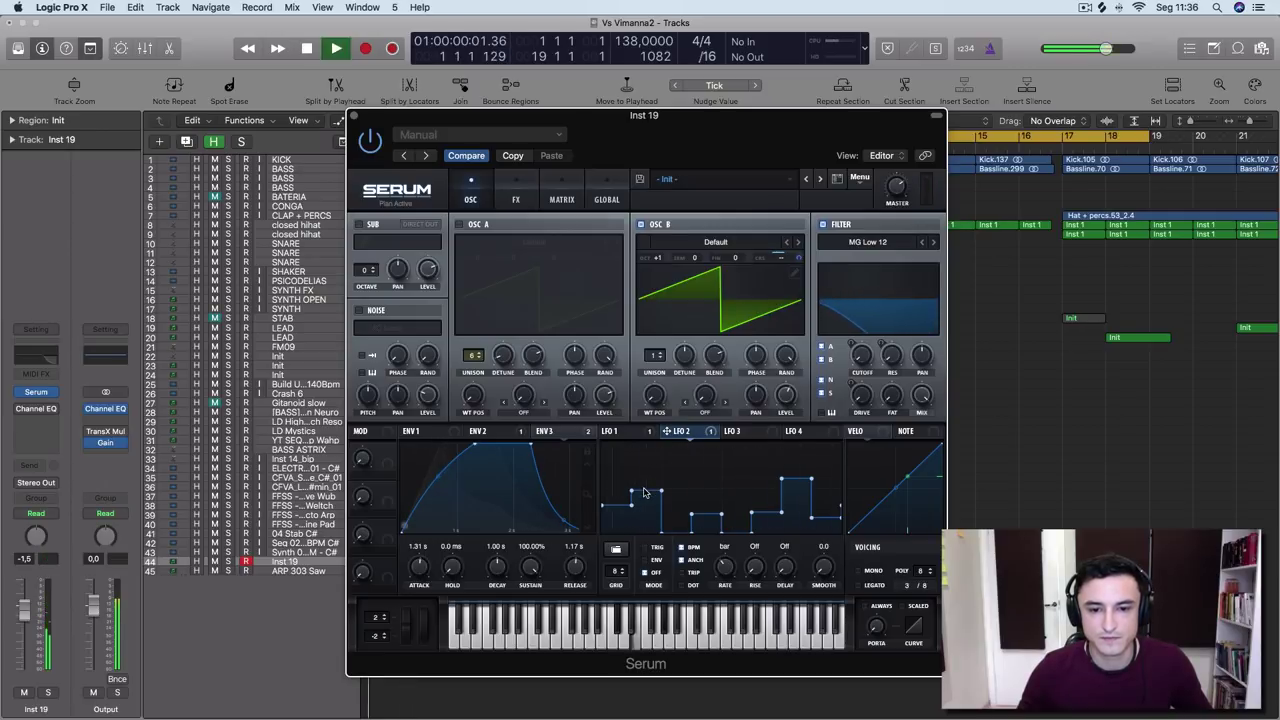
key("space")
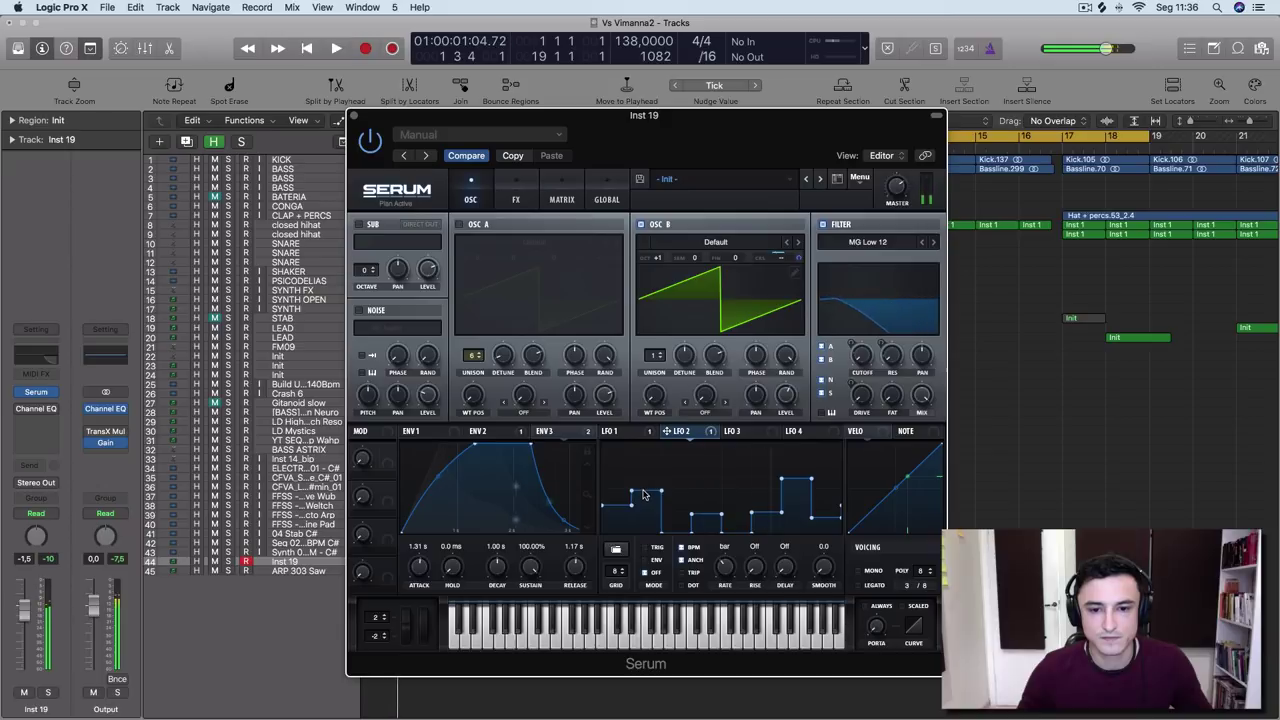
Lower the opening steps of the LFO 2 pattern to zero while auditioning the result
key("space")
left_click_drag(637, 497, 636, 509)
key("space")
key("space")
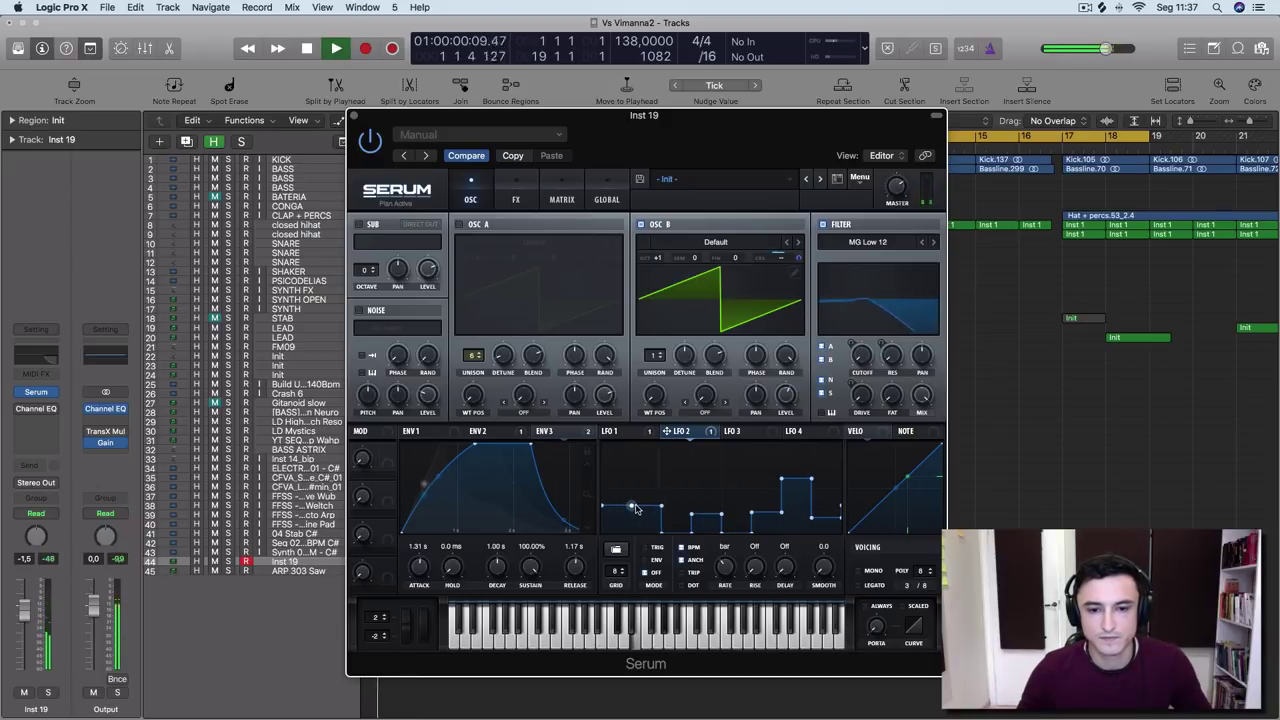
key("space")
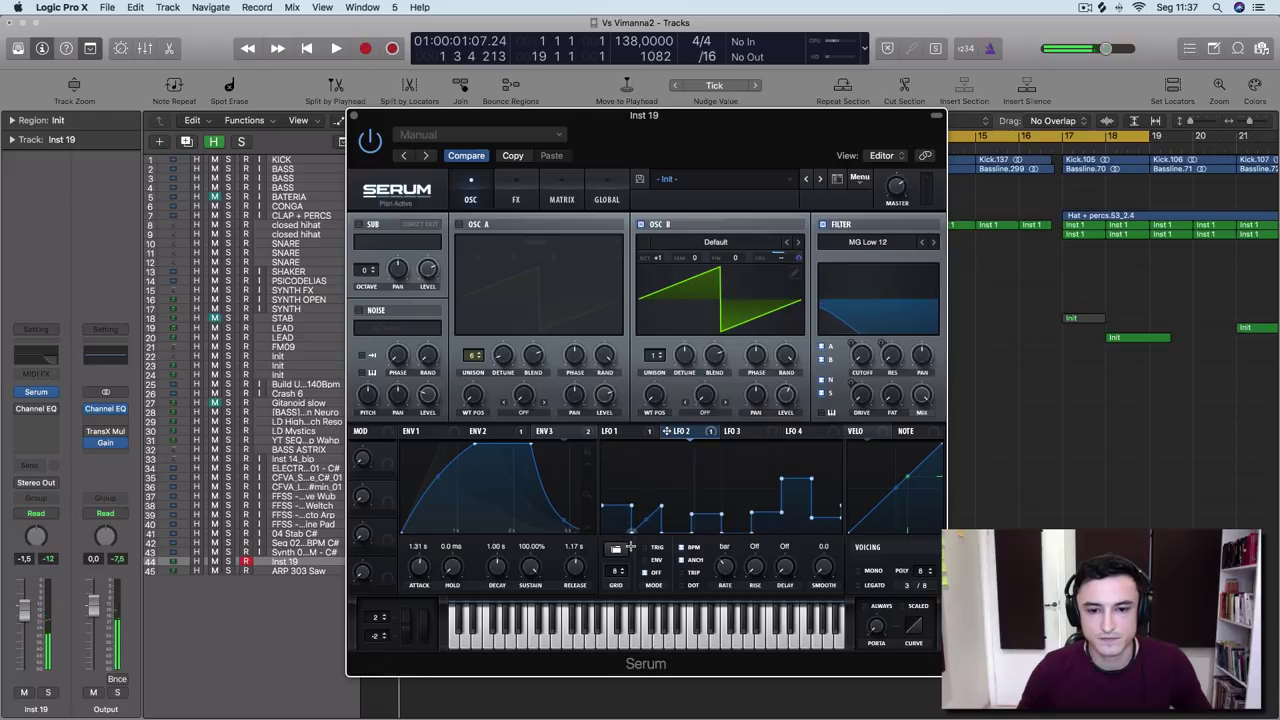
key("space")
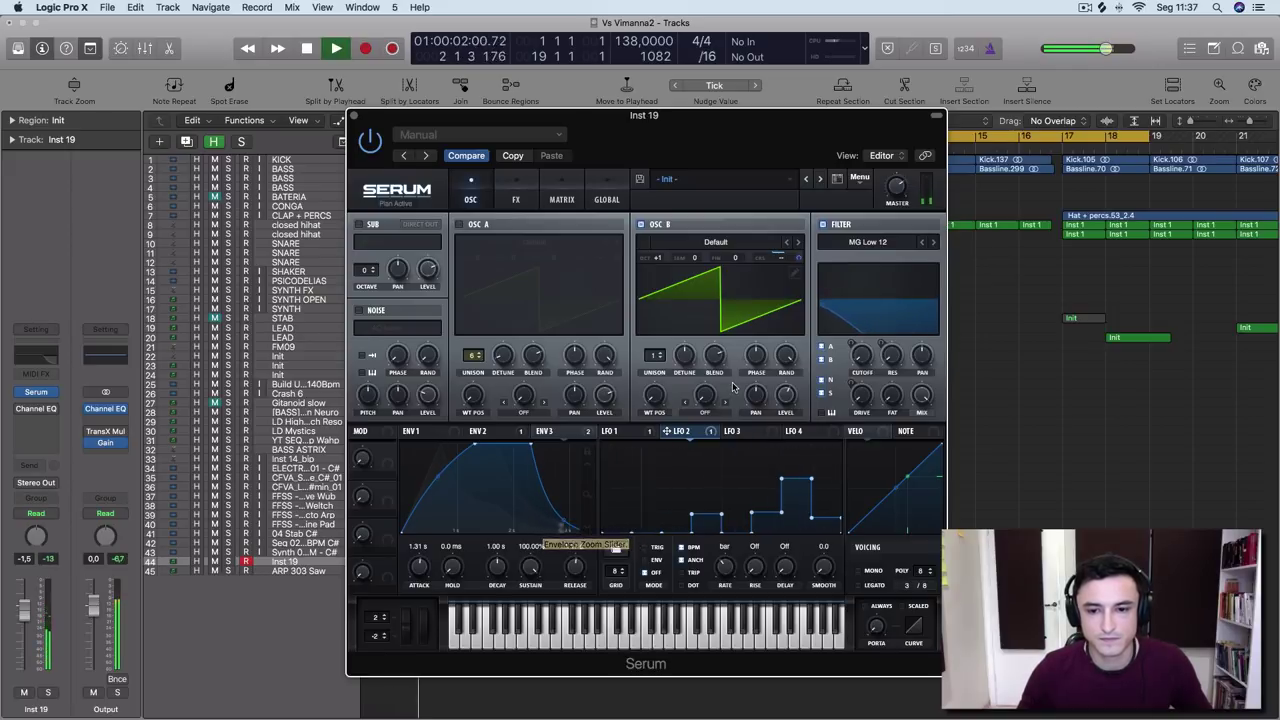
key("space")
Turn OSC A back on, remove the LFO 1 modulation from its coarse pitch, and play the result
left_click(458, 224)
key("space")
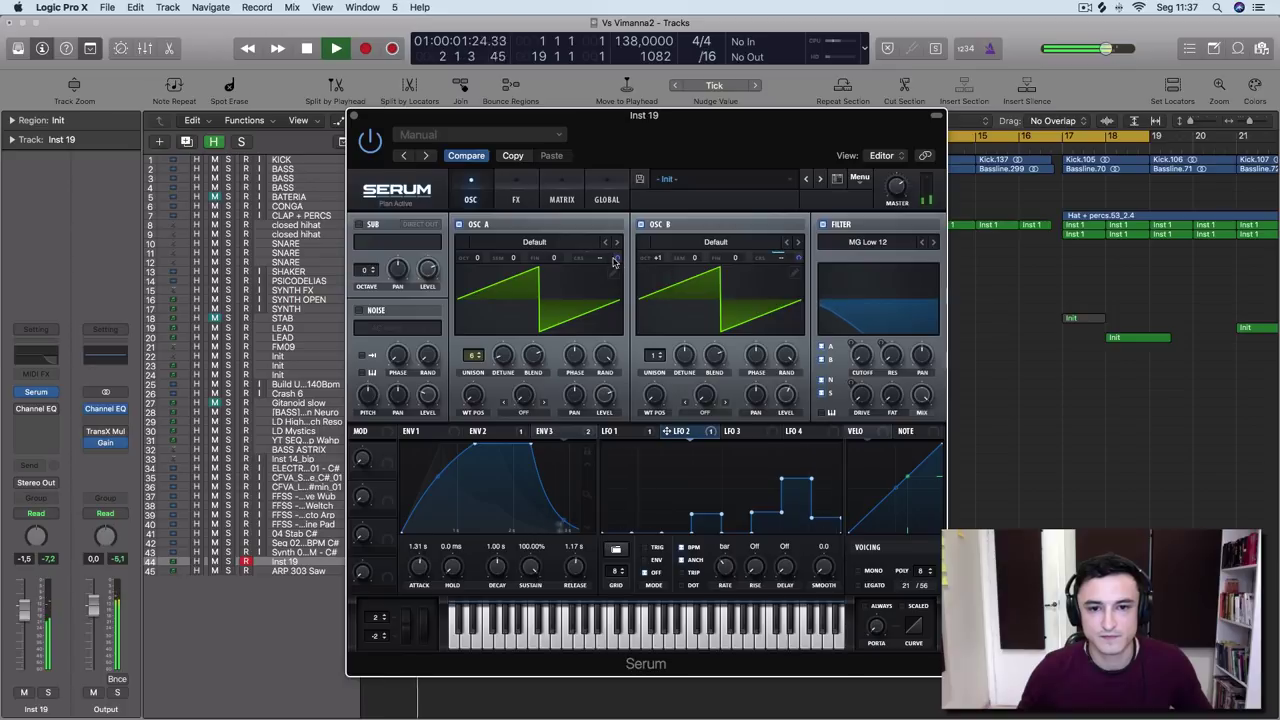
left_click(636, 430)
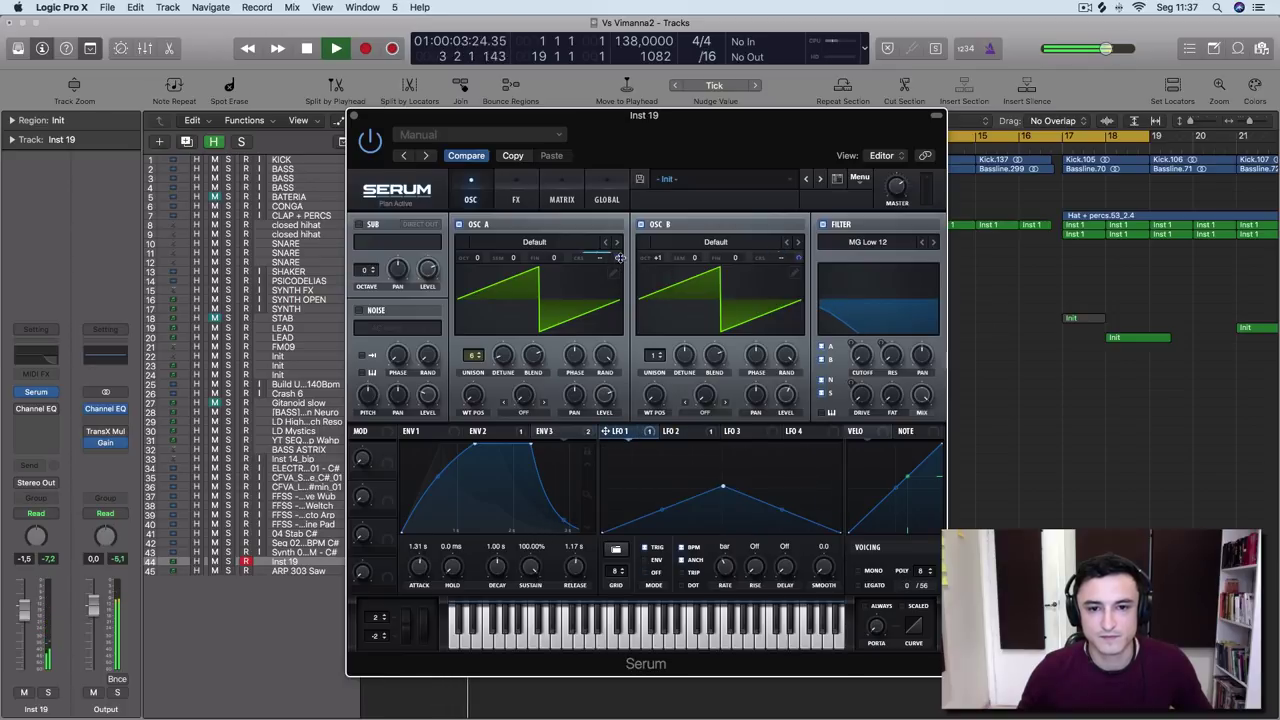
key("space")
right_click(620, 257)
left_click(645, 312)
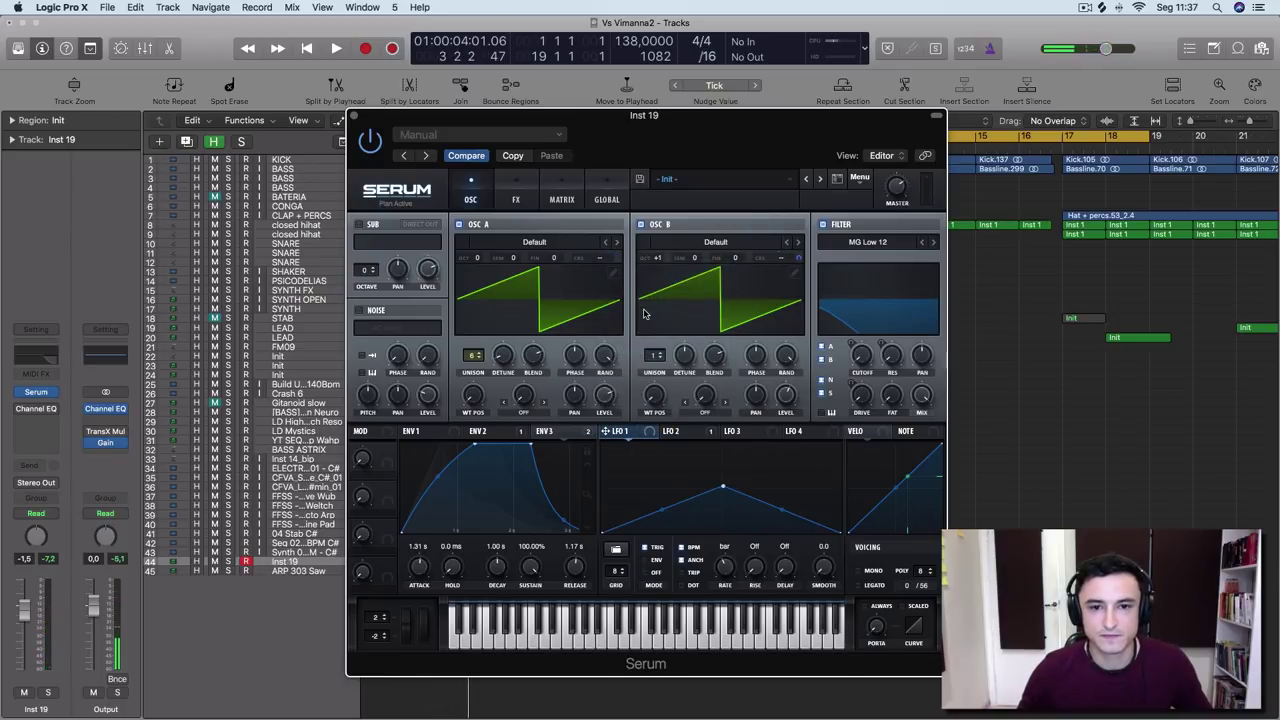
key("space")
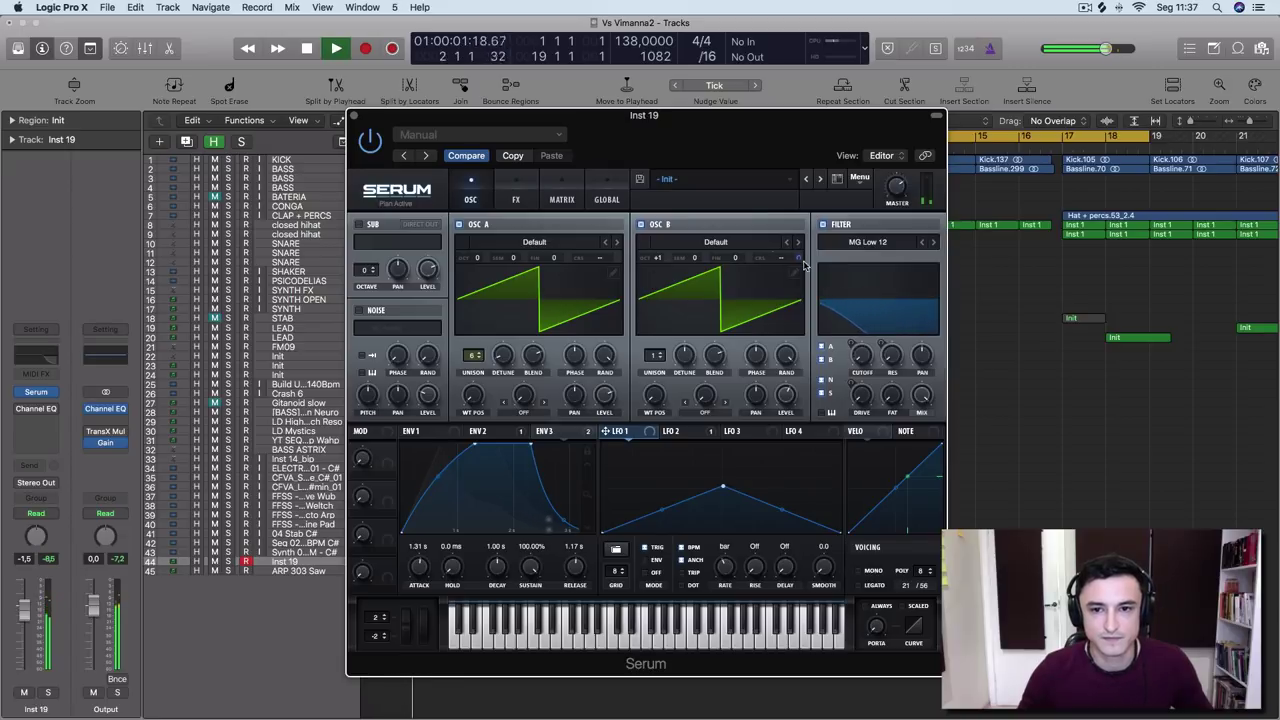
Raise the three lower non-zero steps of the LFO 2 pattern to the same level during playback
left_click(708, 430)
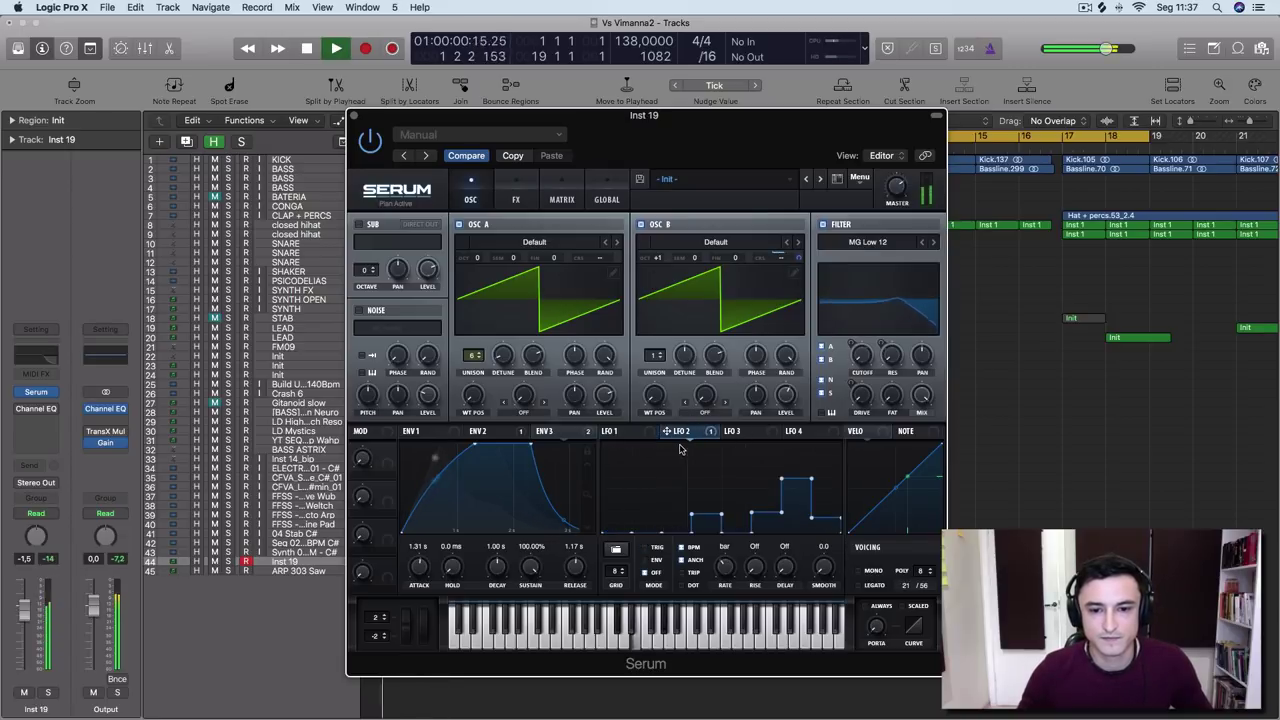
key("space")
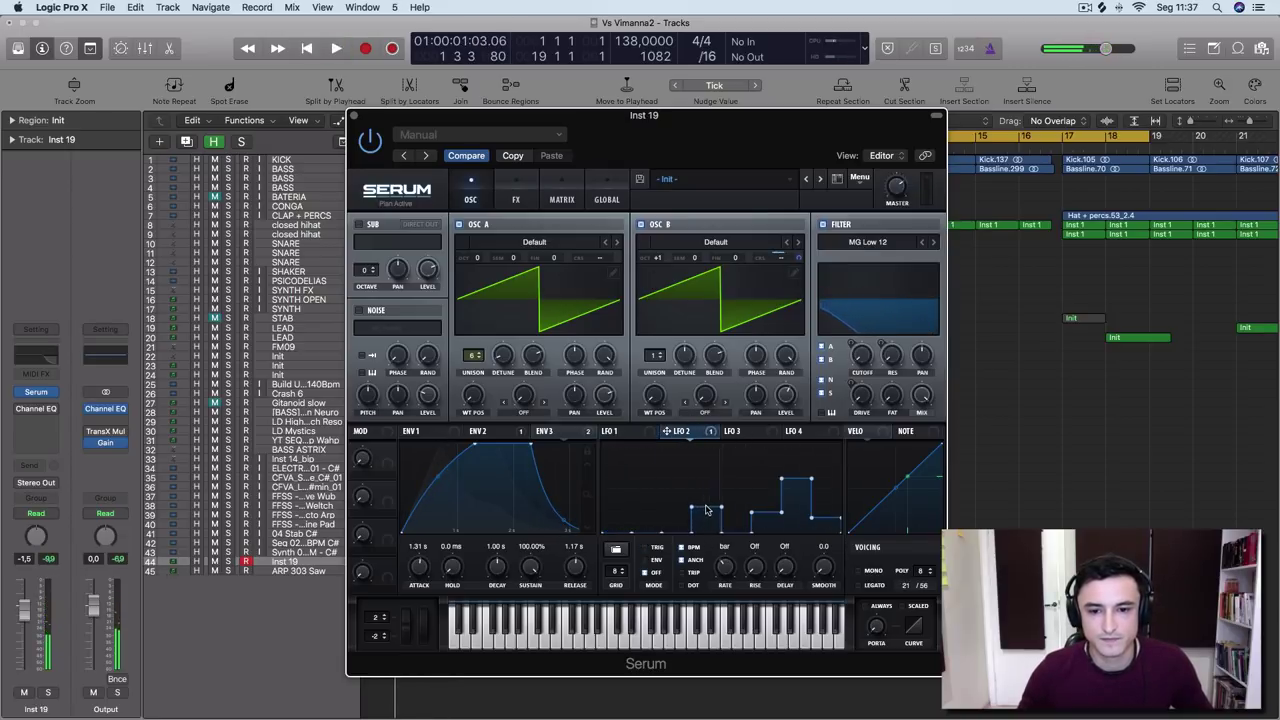
key("space")
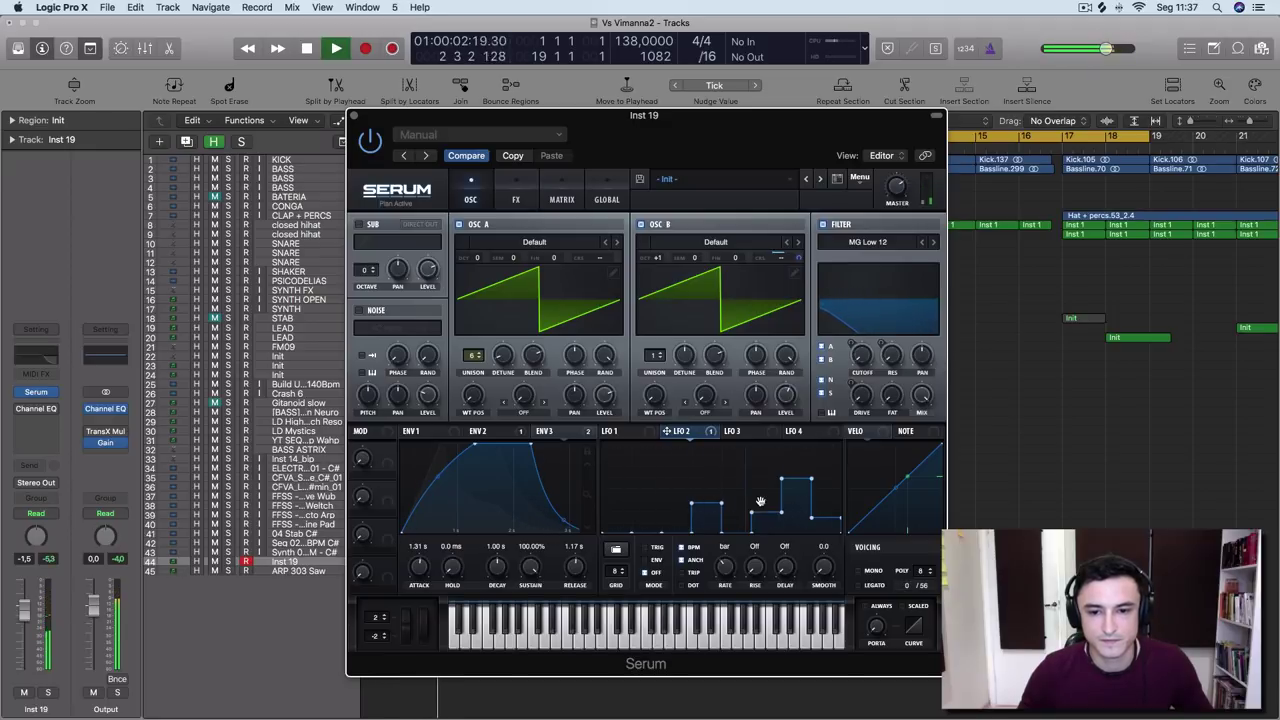
left_click_drag(819, 524, 833, 512)
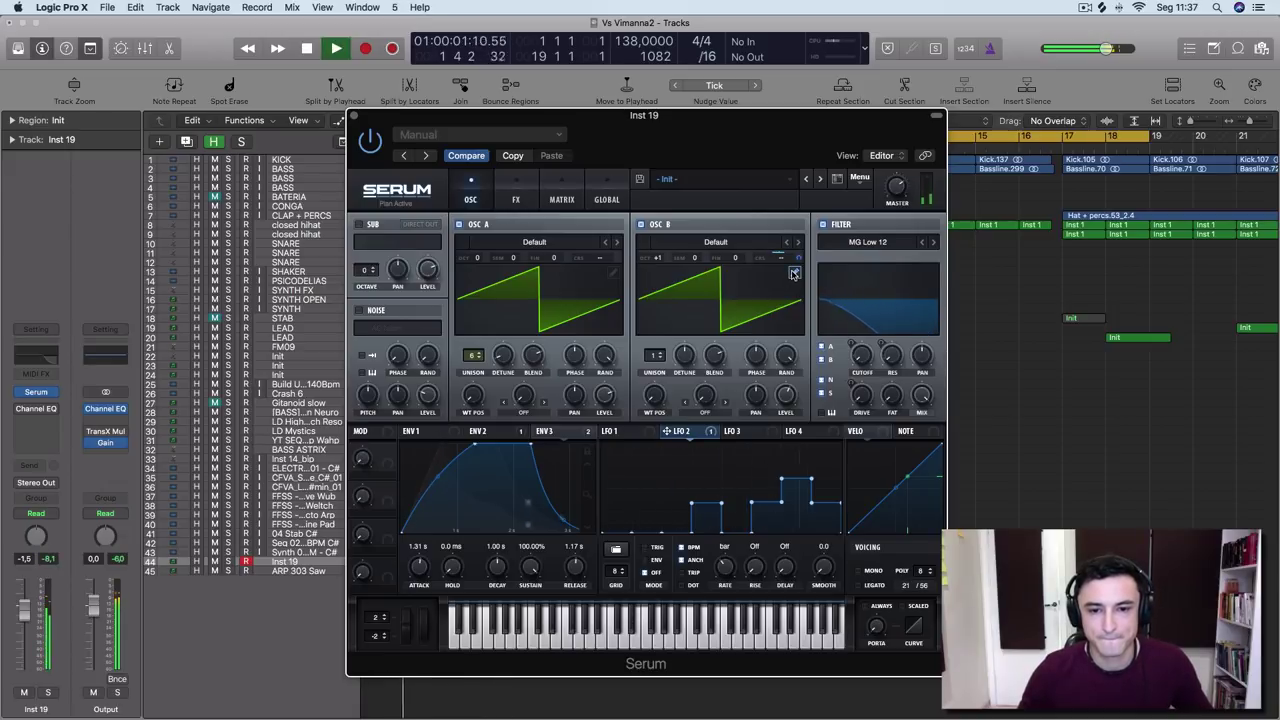
Remove all modulators from OSC B's coarse pitch and play the unmodulated chord
key("space")
right_click(798, 257)
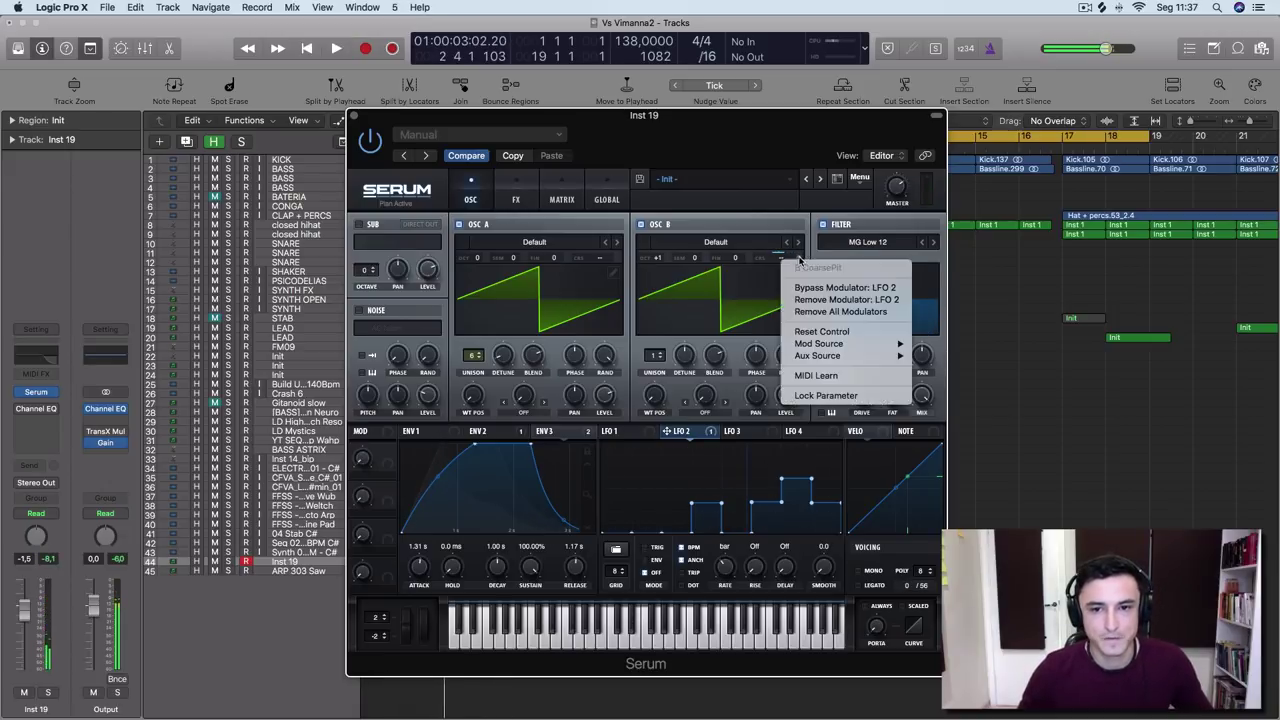
left_click(835, 311)
key("space")
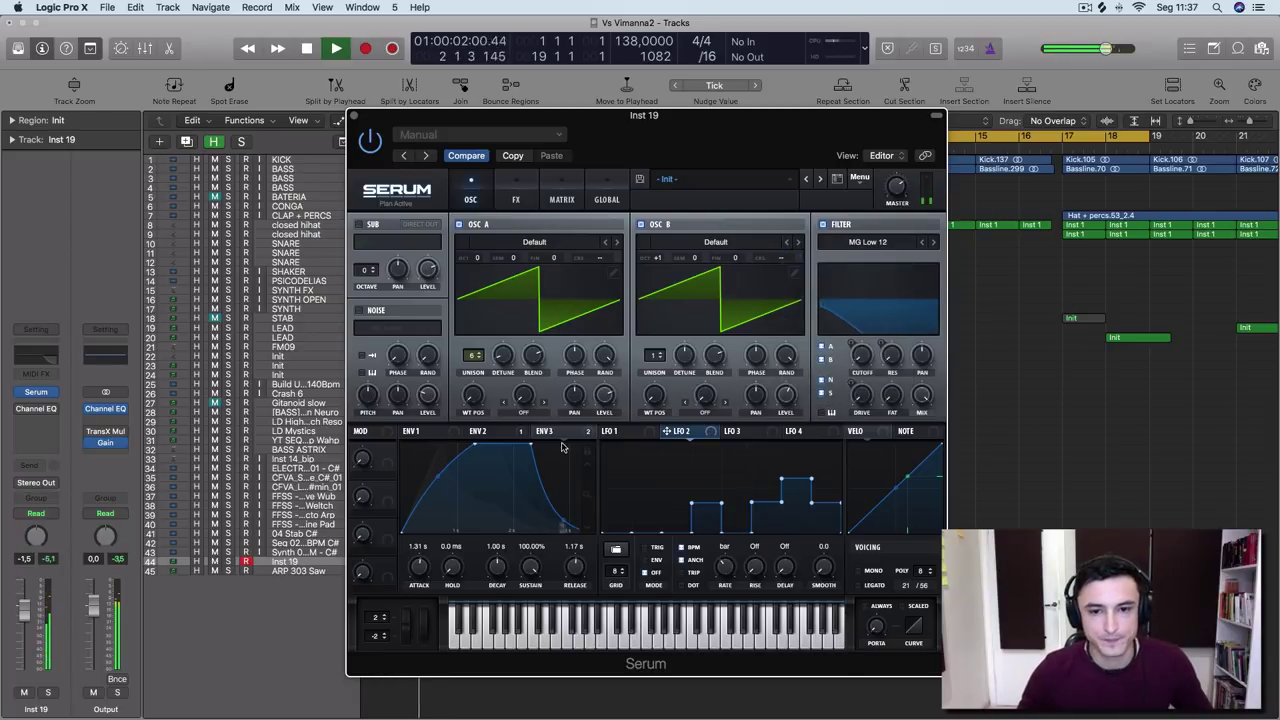
Show OSC B's waveform in 3D, load the Acid wavetable into it, and play the chord
key("space")
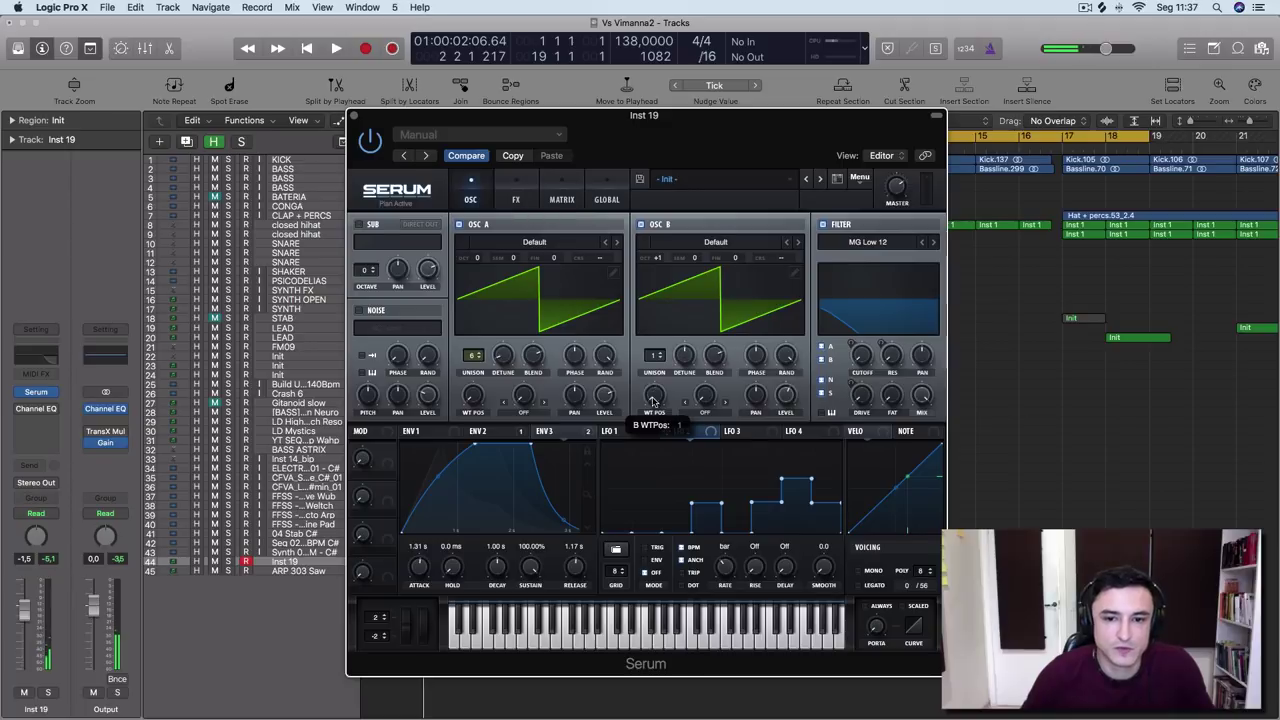
left_click(730, 306)
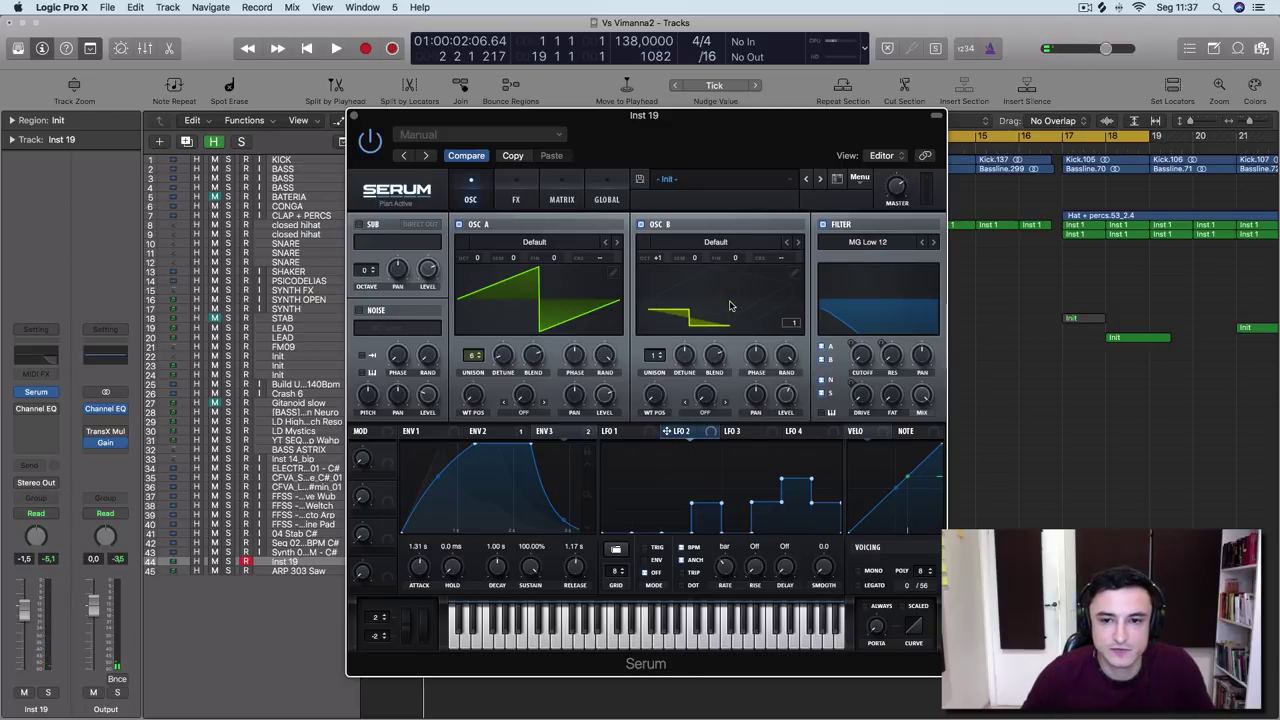
left_click(798, 243)
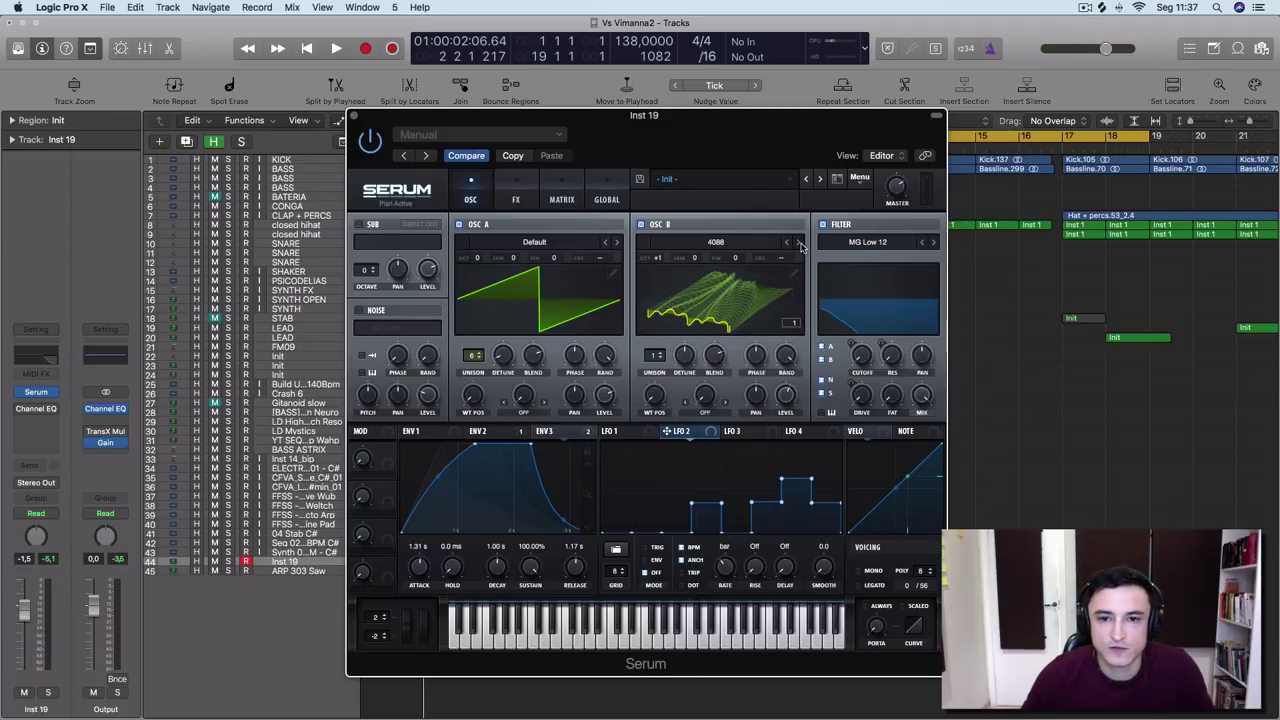
left_click(798, 242)
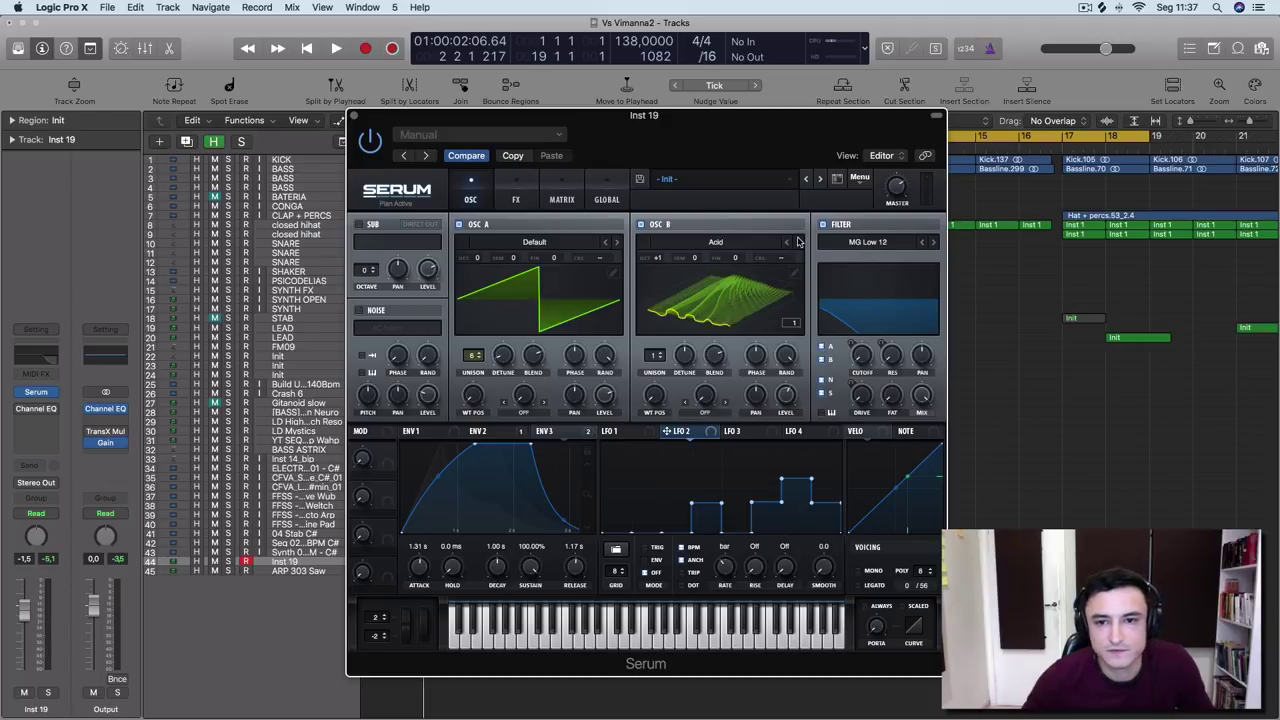
key("space")
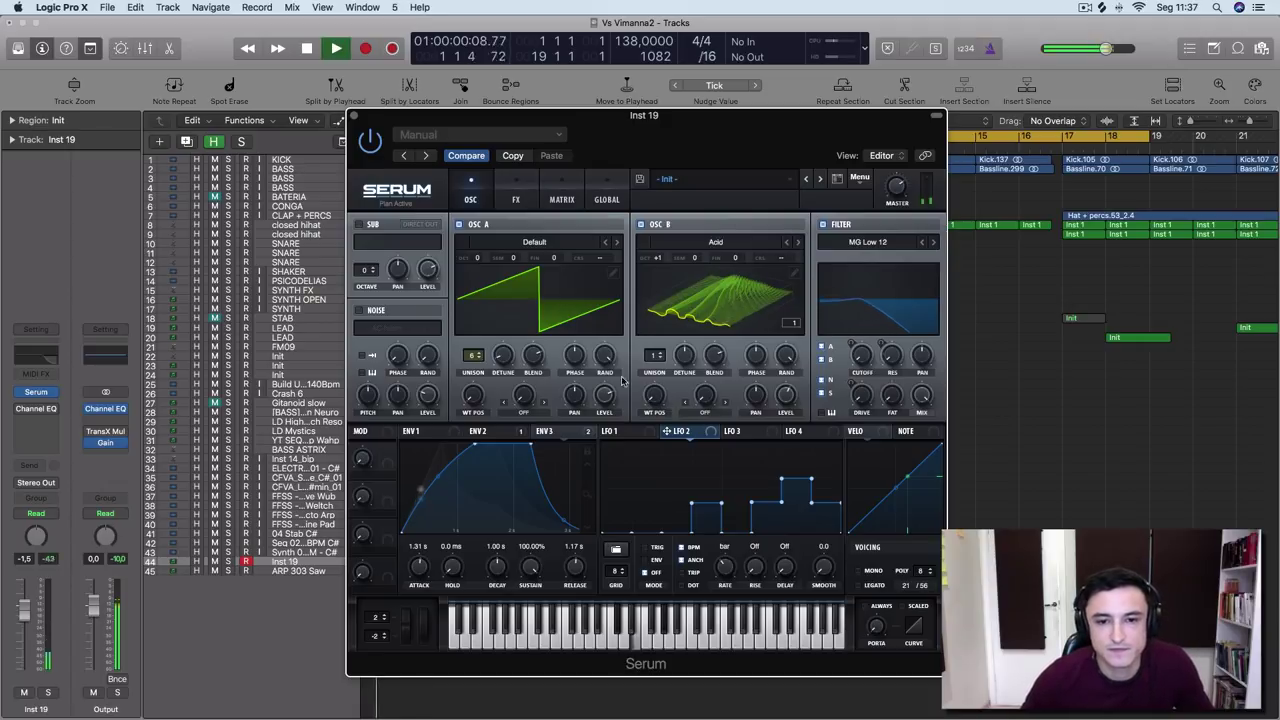
key("space")
Turn off OSC A and play OSC B's Acid wavetable on its own
left_click(459, 225)
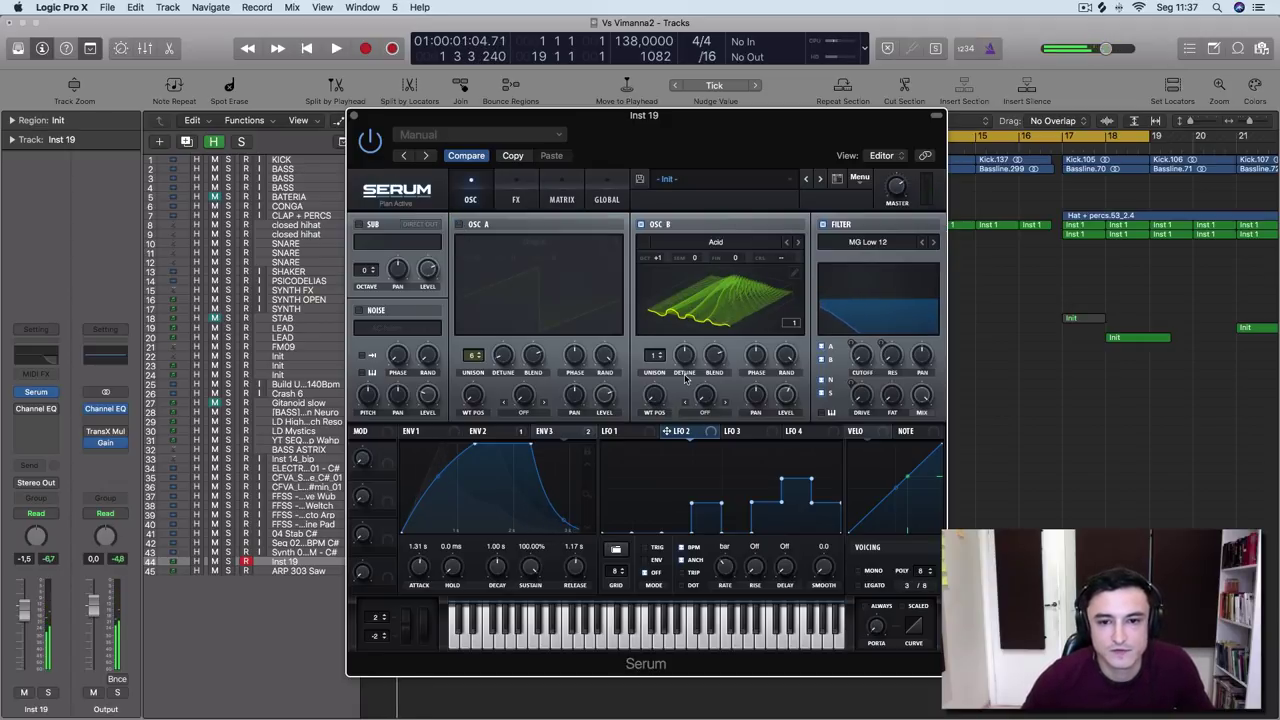
key("space")
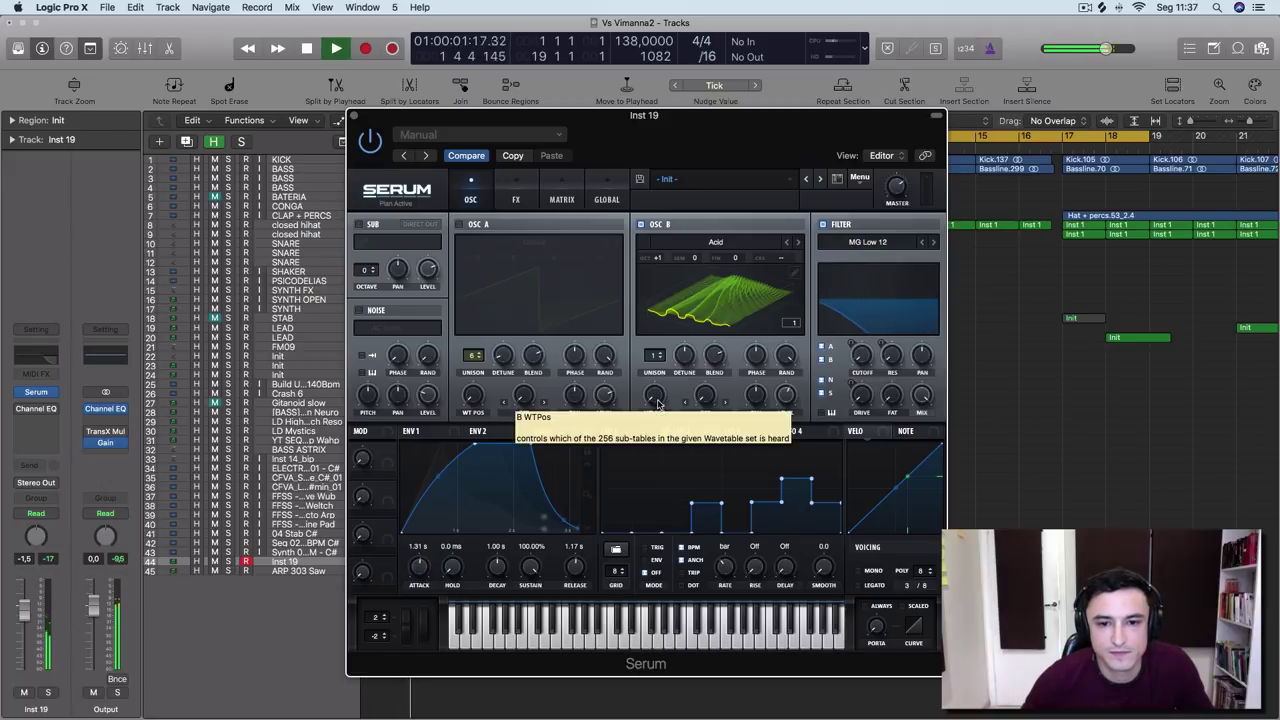
key("space")
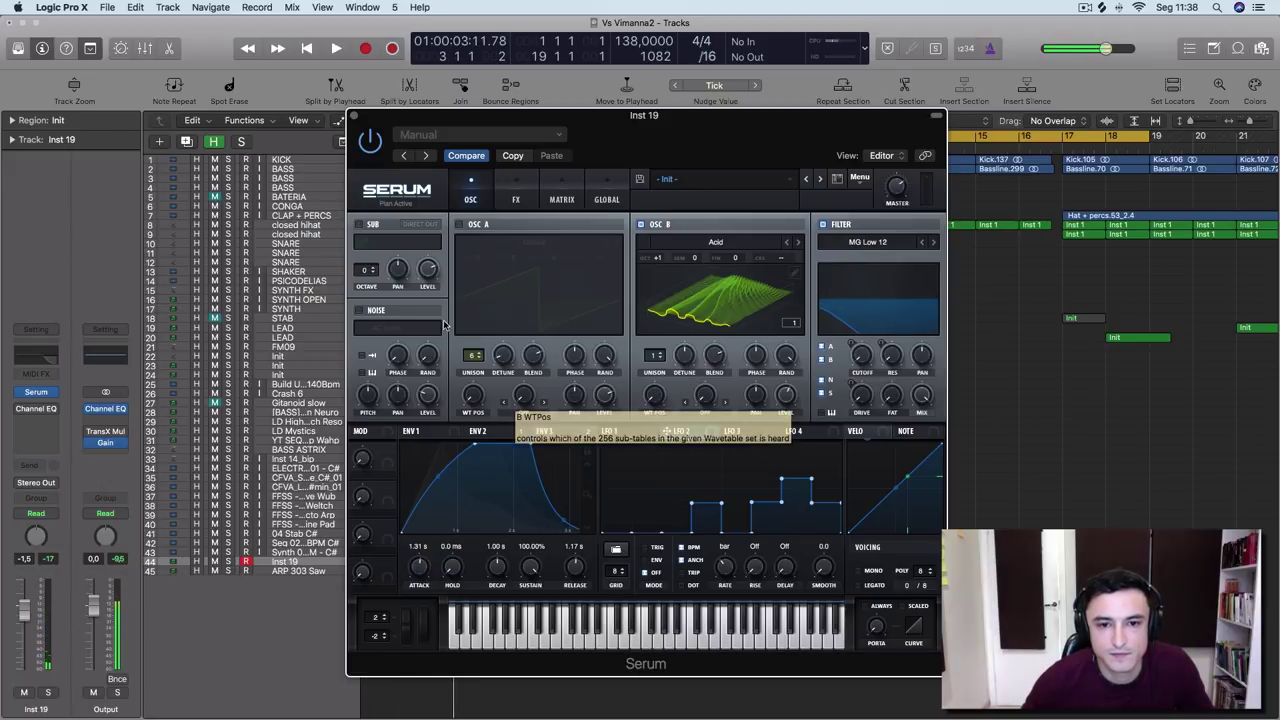
Set OSC B's unison to 4 voices while auditioning the sound
left_click_drag(650, 355, 663, 335)
key("space")
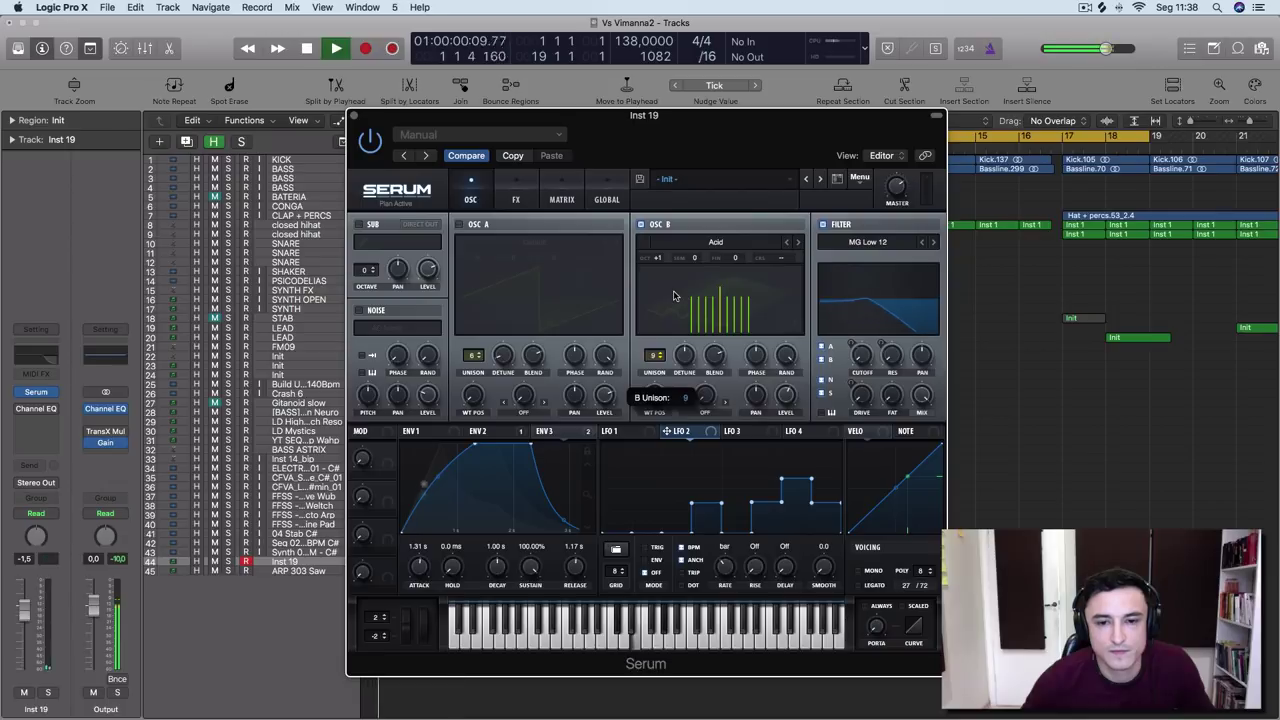
key("space")
key("space")
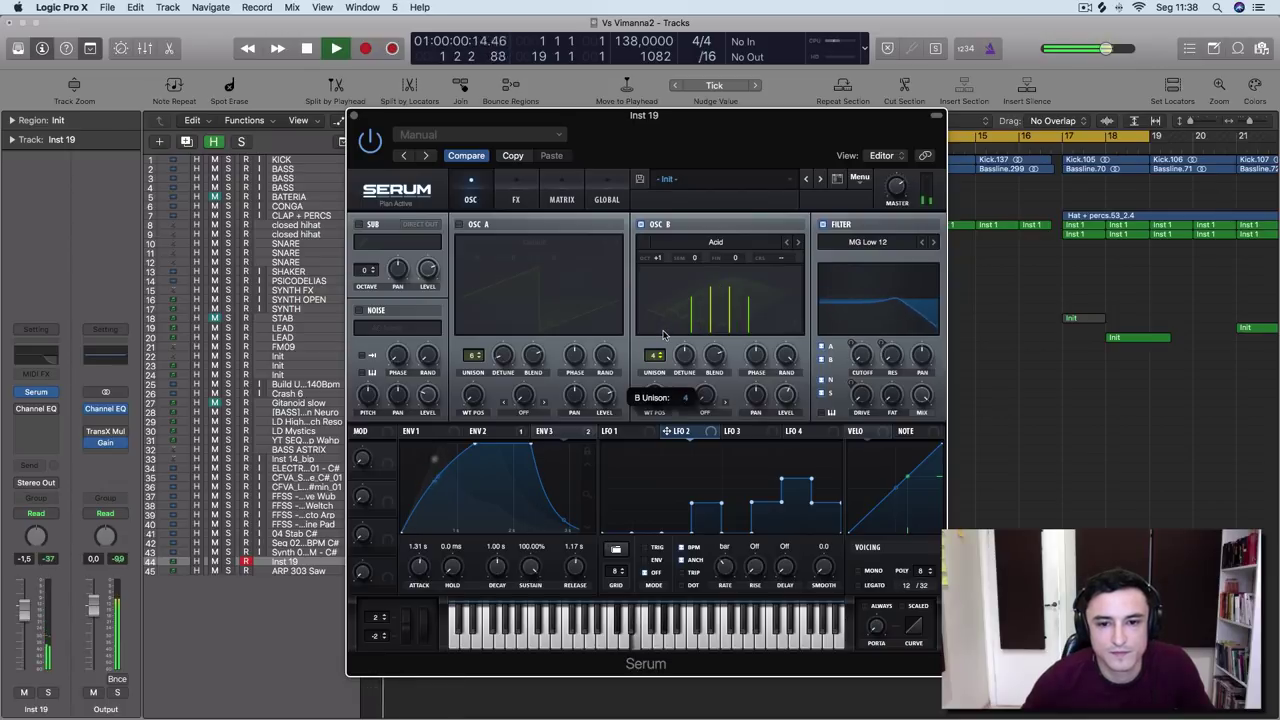
key("space")
Move OSC B's wavetable position to 109 while auditioning the sound
key("space")
mouse_move(666, 318)
left_mouse_down()
mouse_move(676, 266)
mouse_move(640, 378)
mouse_move(651, 334)
left_mouse_up()
key("space")
key("space")
key("space")
Turn OSC A back on, reduce its unison to 1 voice, and set OSC B's unison to 6
left_click(458, 224)
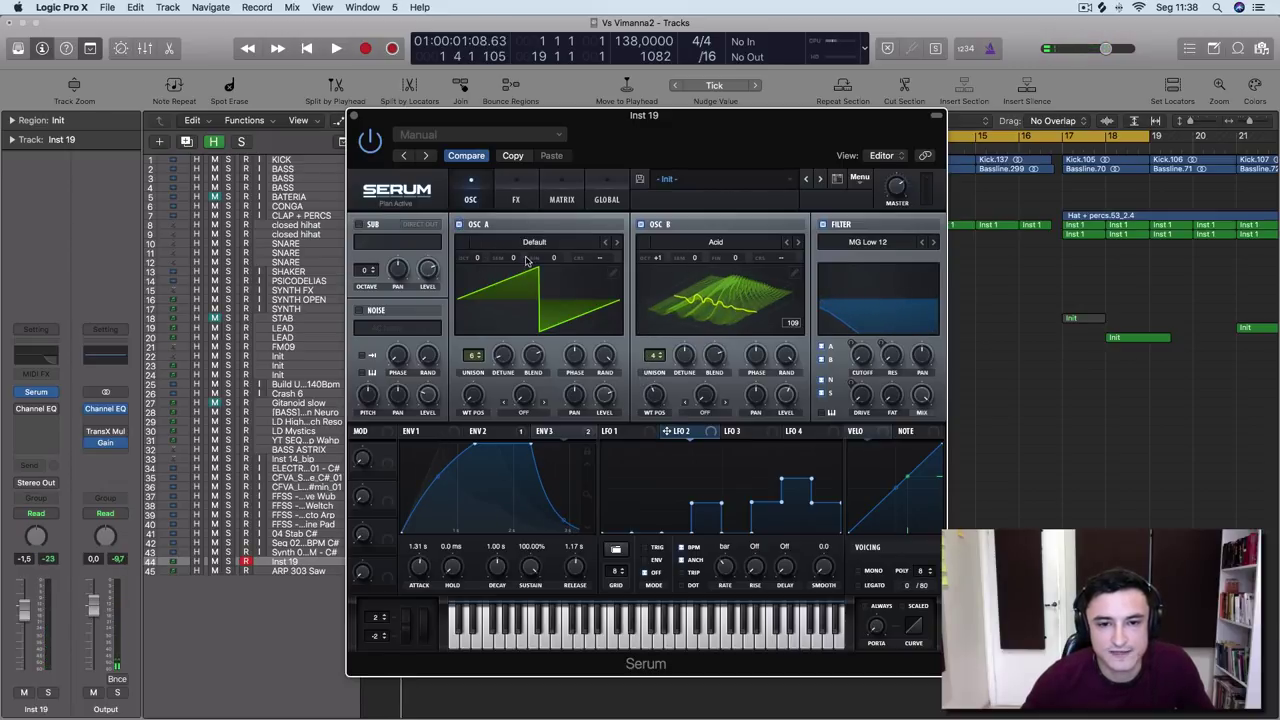
left_click_drag(464, 356, 468, 390)
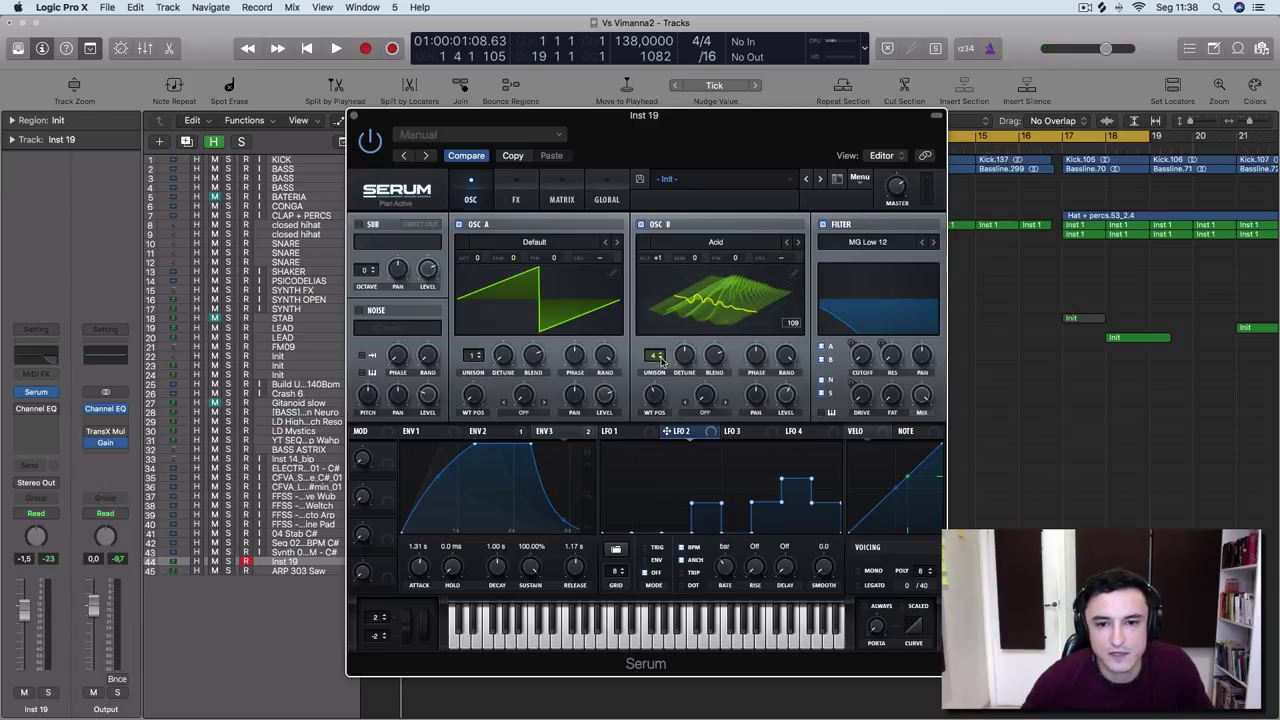
left_click_drag(660, 362, 673, 386)
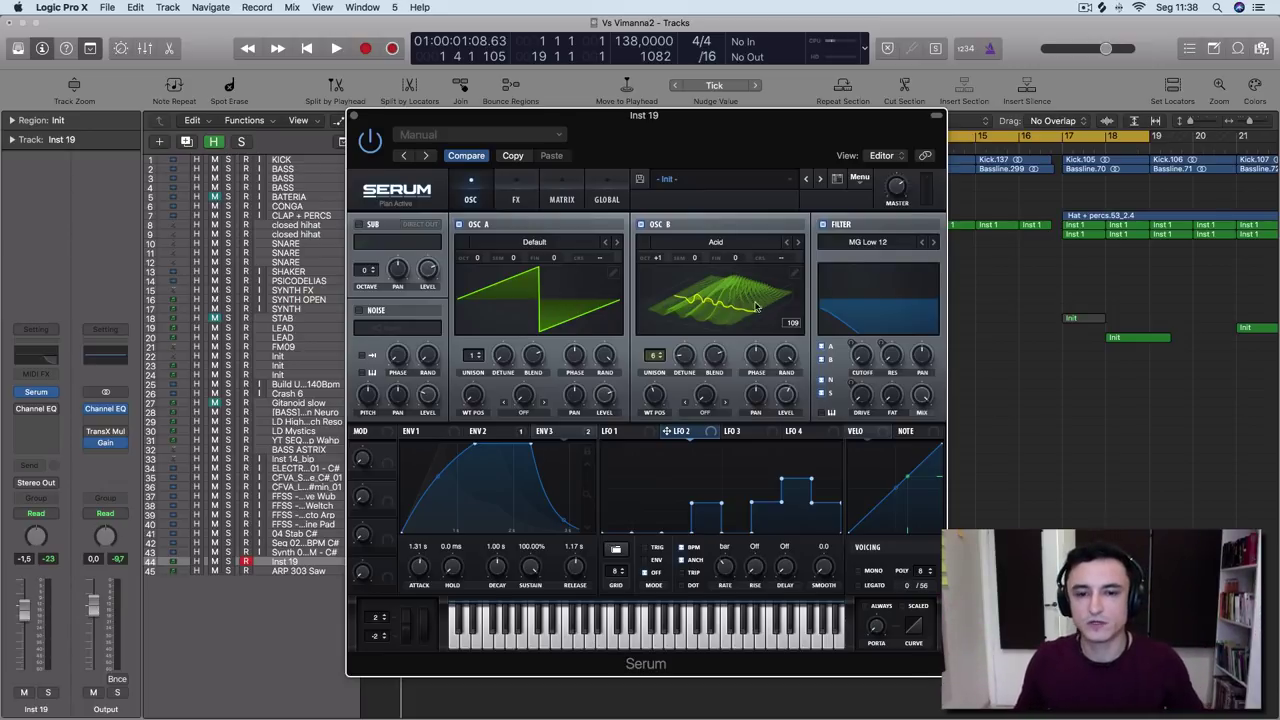
Play the chord to compare the sound with OSC A switched off and on
key("space")
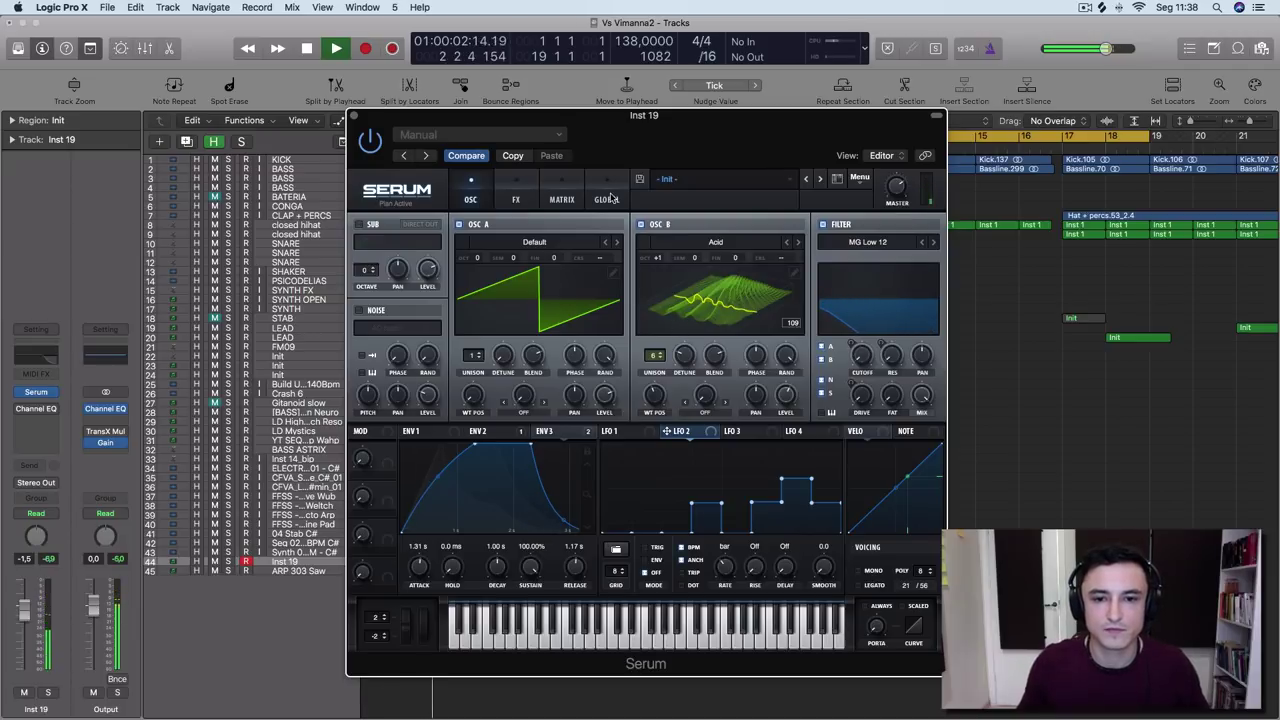
left_click(460, 225)
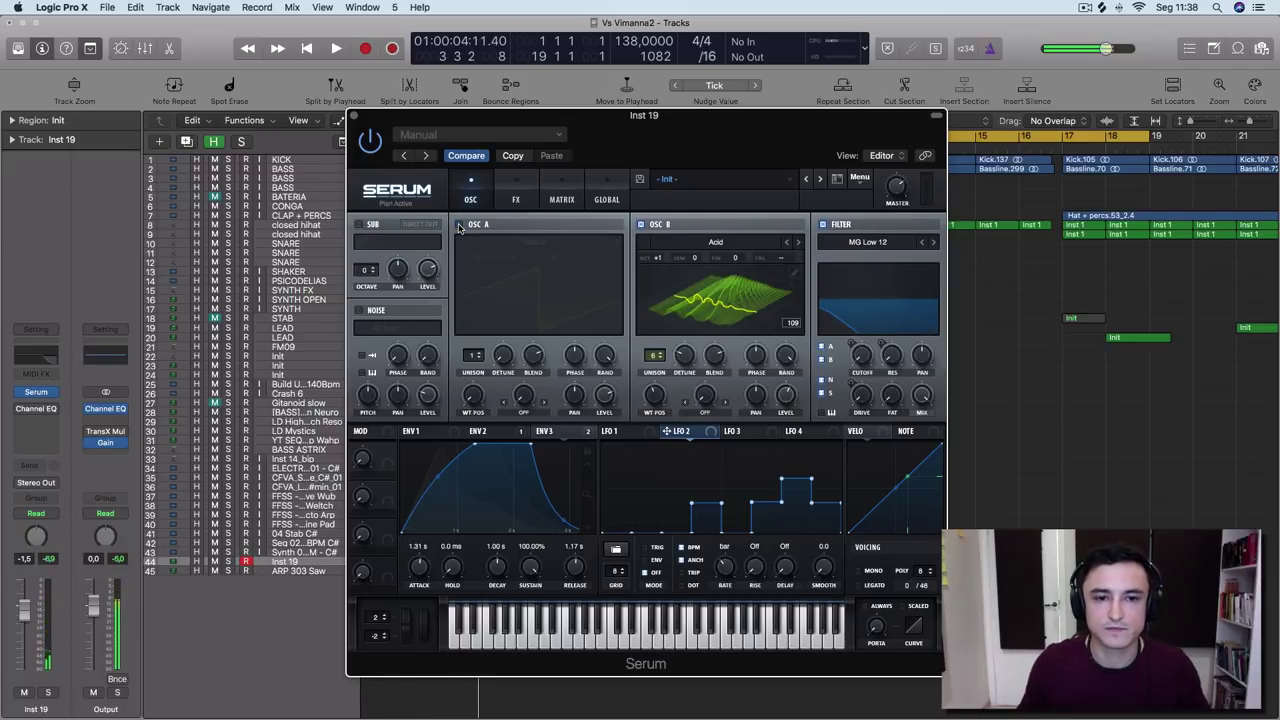
left_click(460, 225)
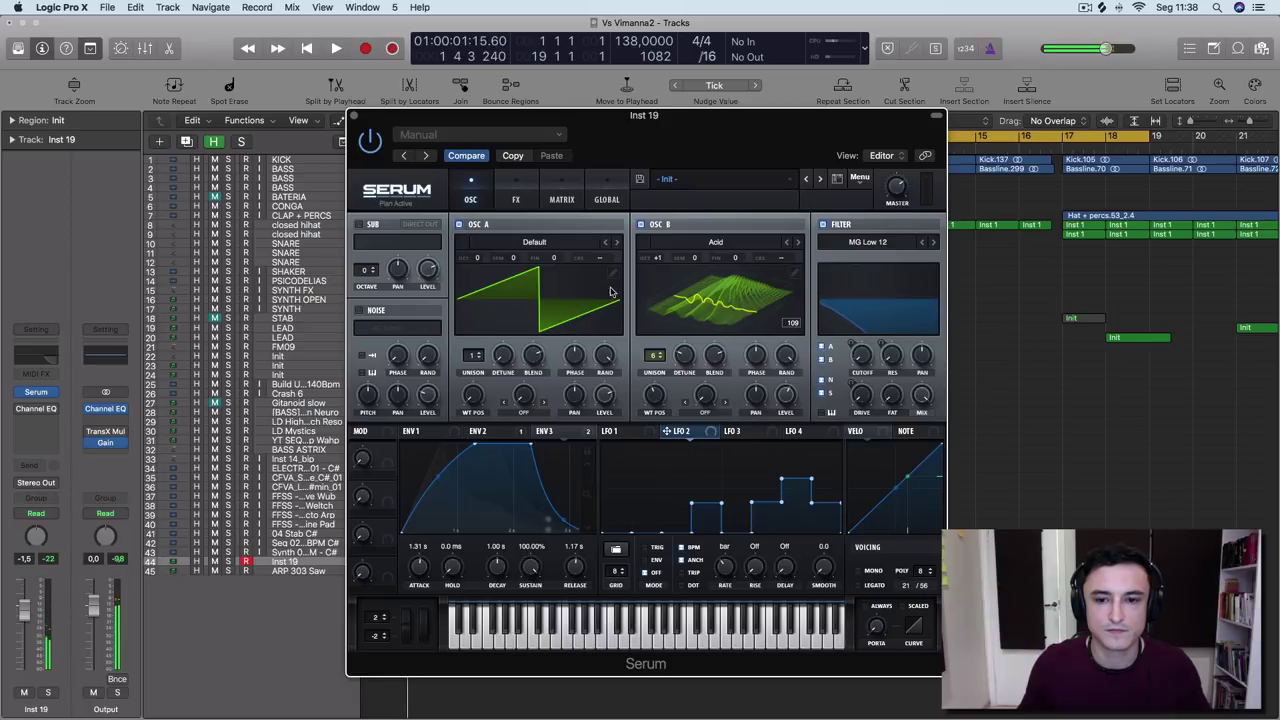
left_click_drag(797, 372, 793, 380)
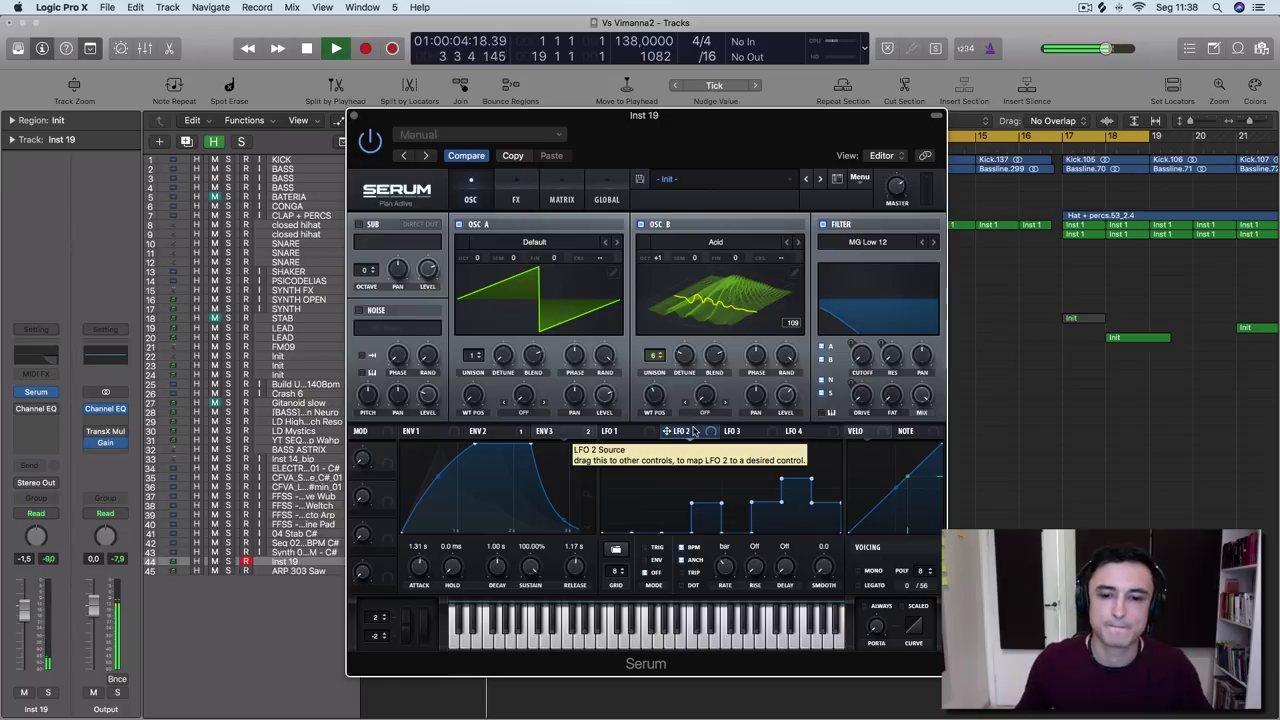
key("space")
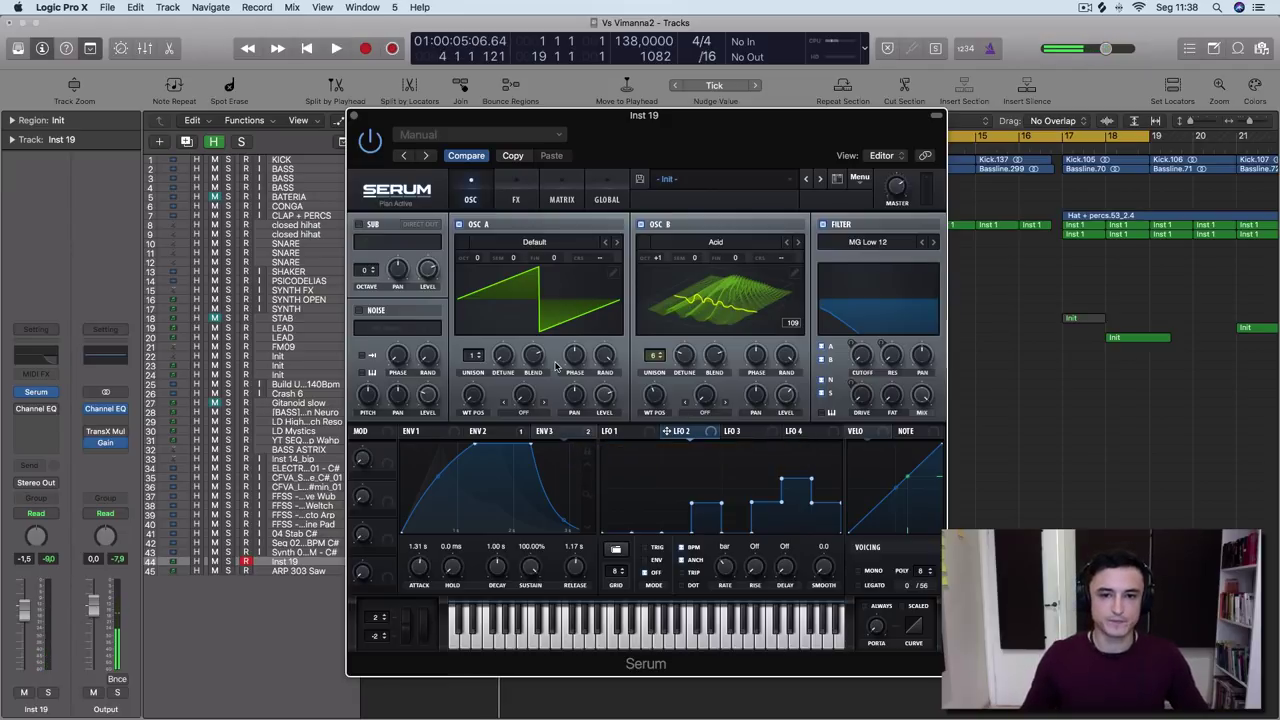
Assign LFO 1 to OSC B's wavetable position and play the modulated chord
left_click(613, 431)
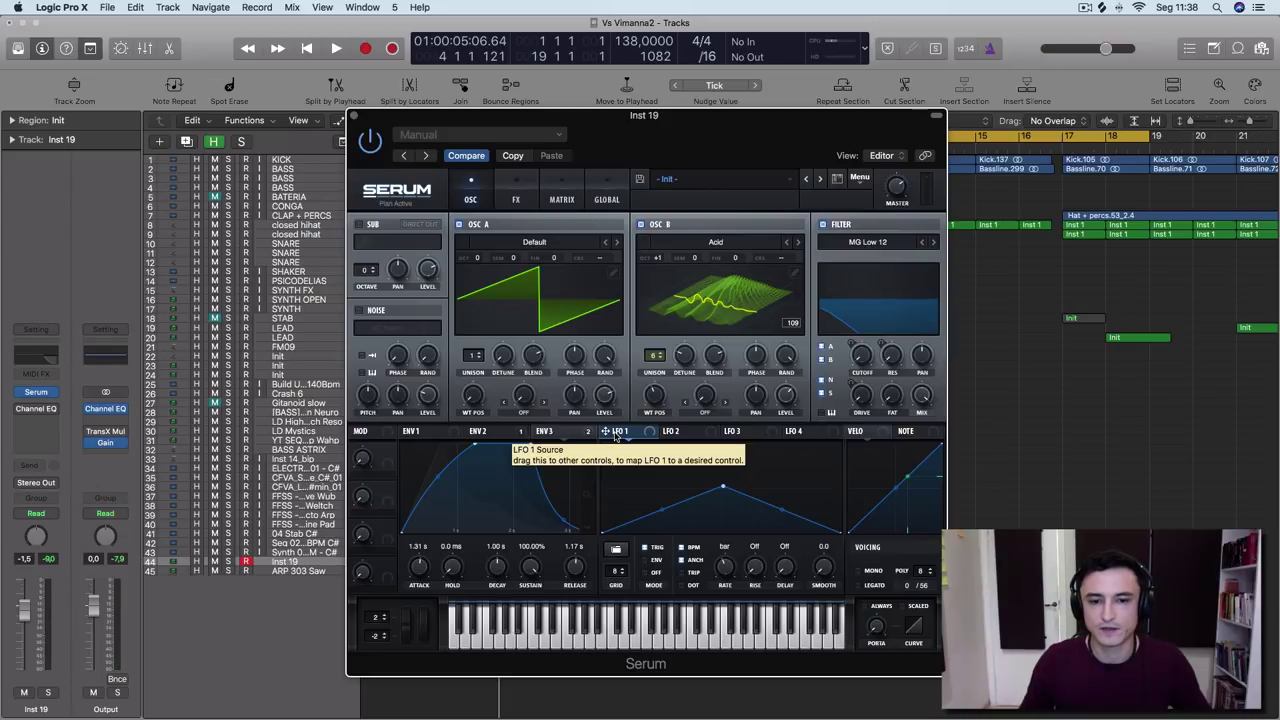
left_click_drag(615, 435, 652, 396)
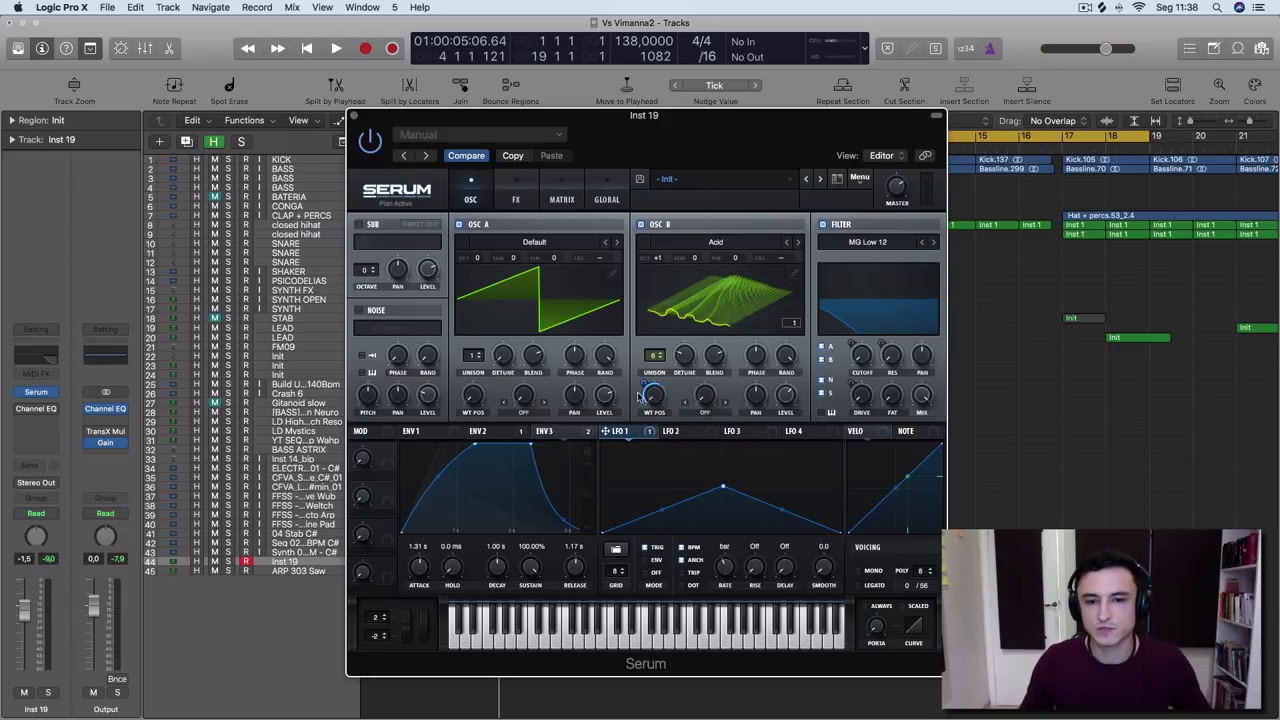
key("space")
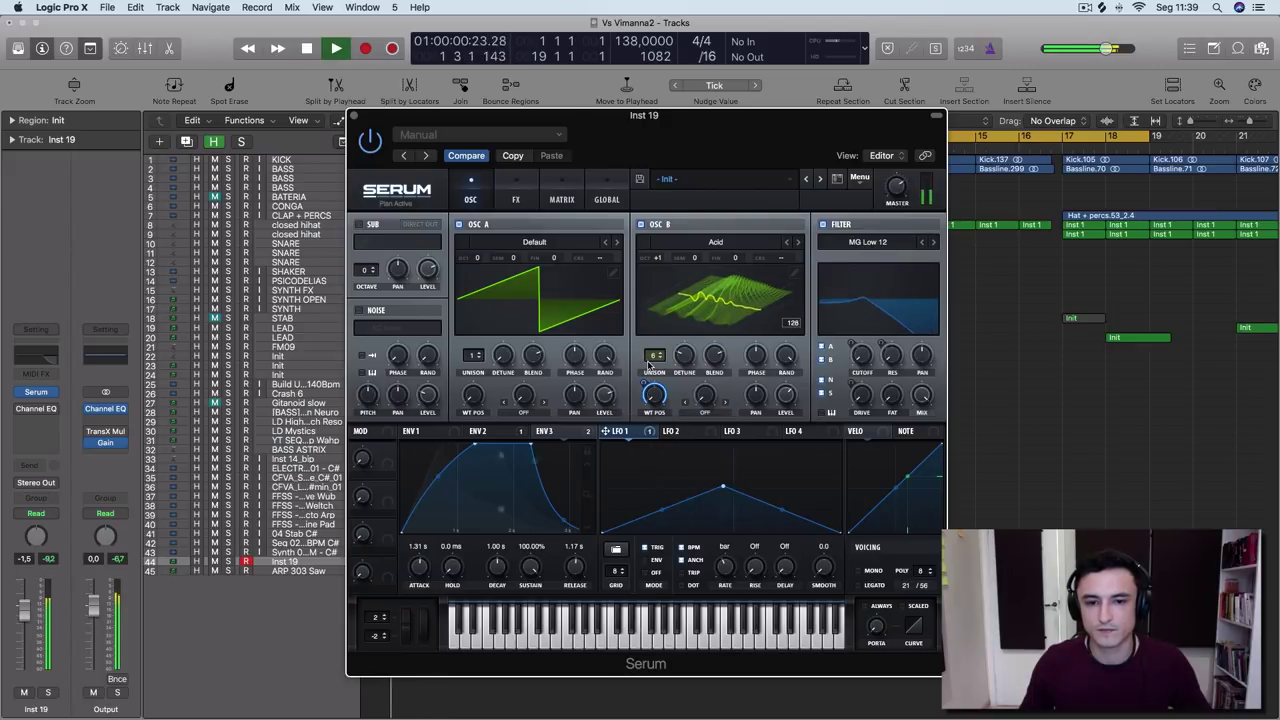
key("space")
Raise the LFO 1 triangle's peak to just below full height while auditioning the sweep
left_click_drag(722, 487, 721, 449)
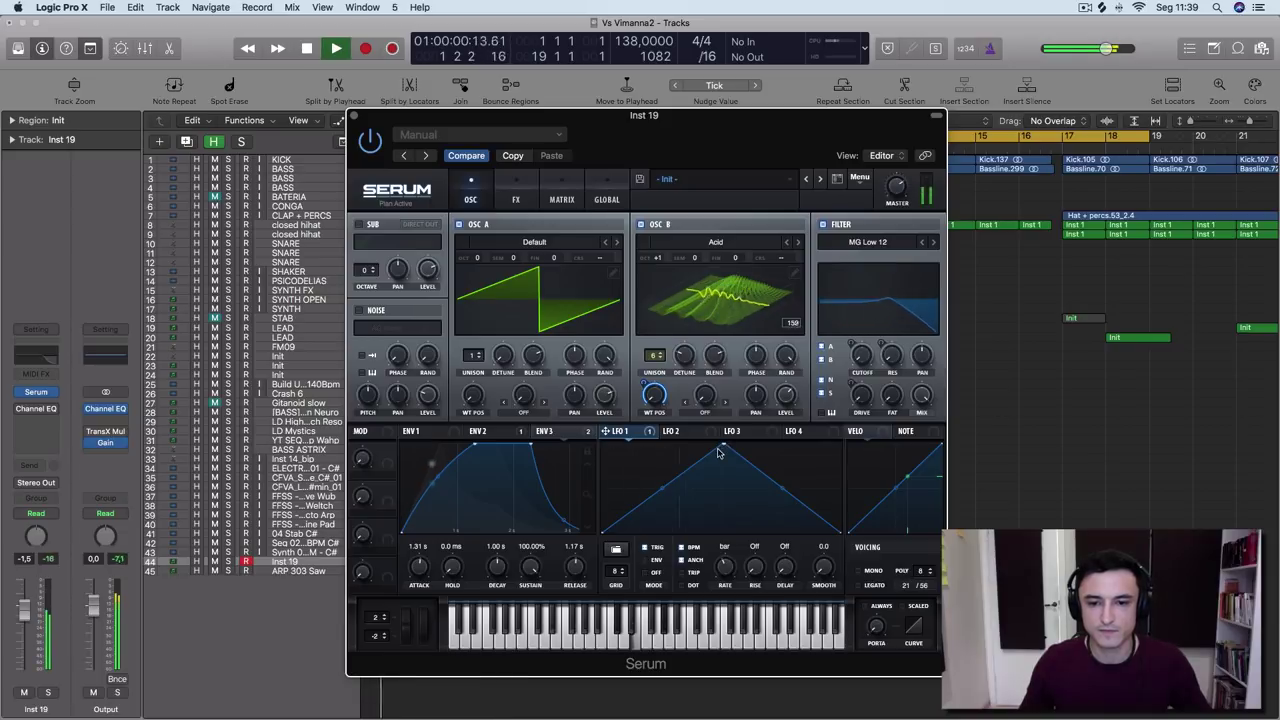
left_click_drag(718, 452, 718, 458)
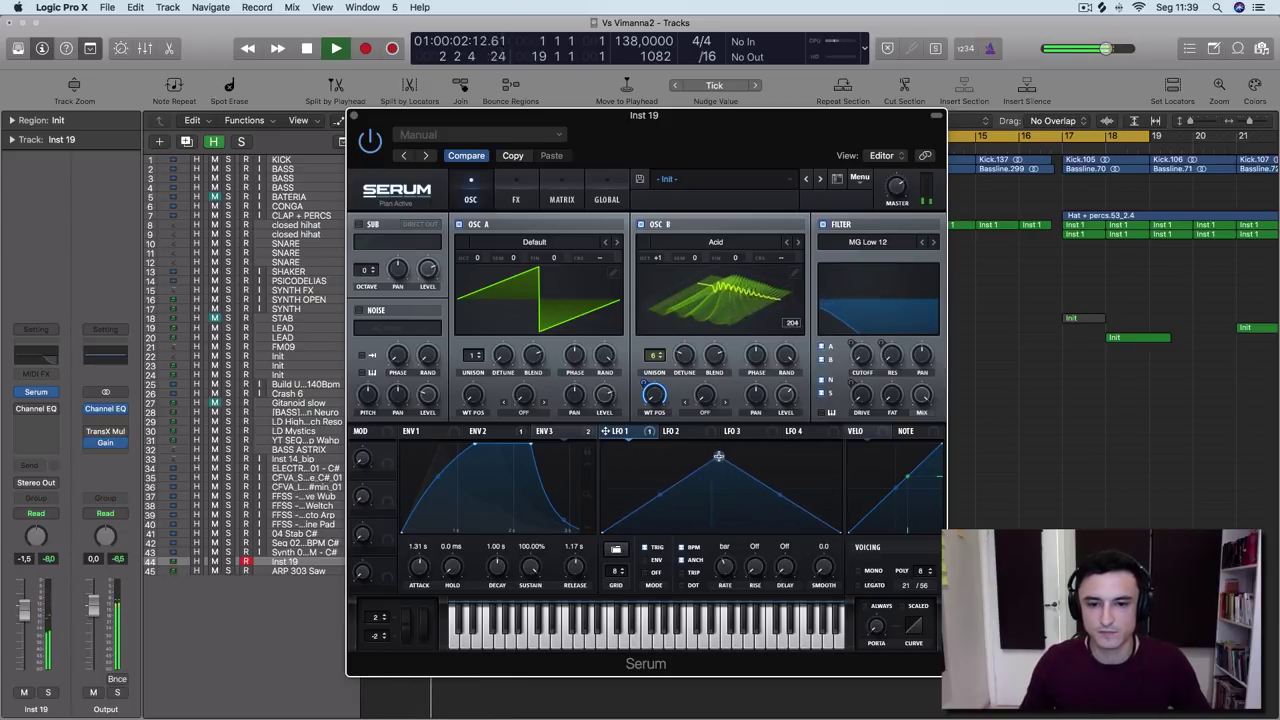
key("space")
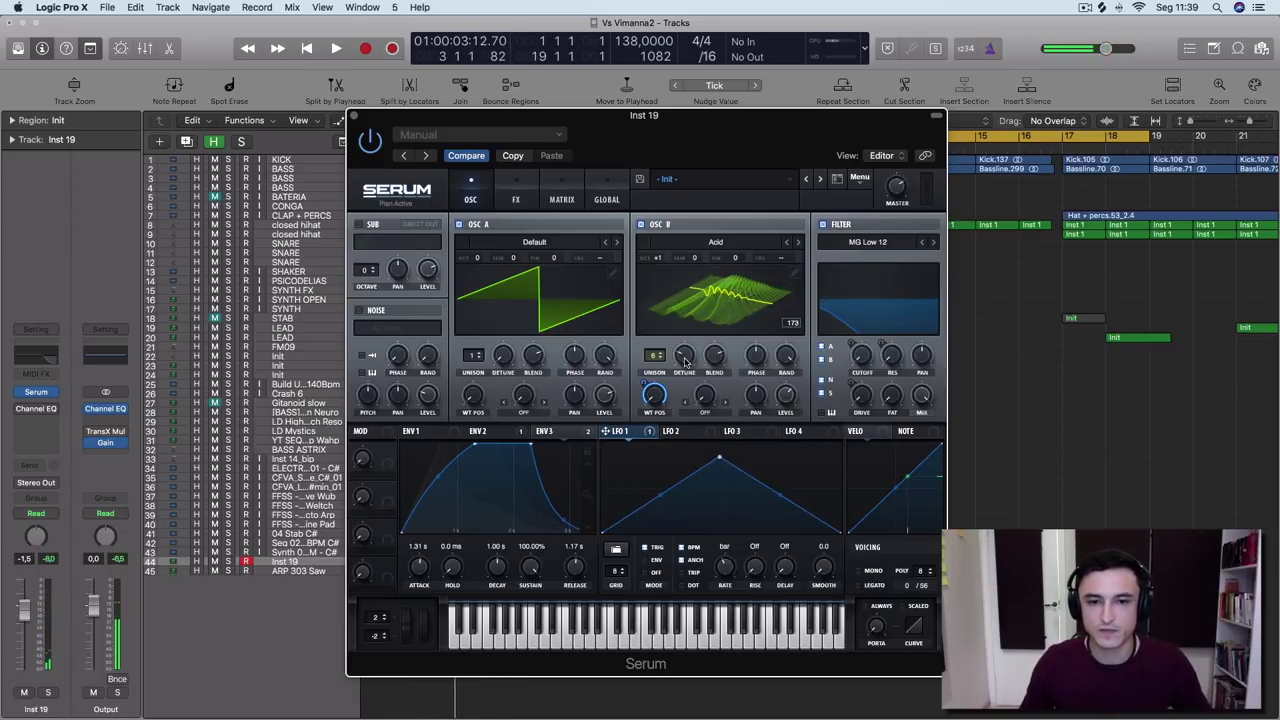
Set OSC B's unison detune to 0.06 and audition the result
left_click_drag(685, 357, 685, 361)
key("space")
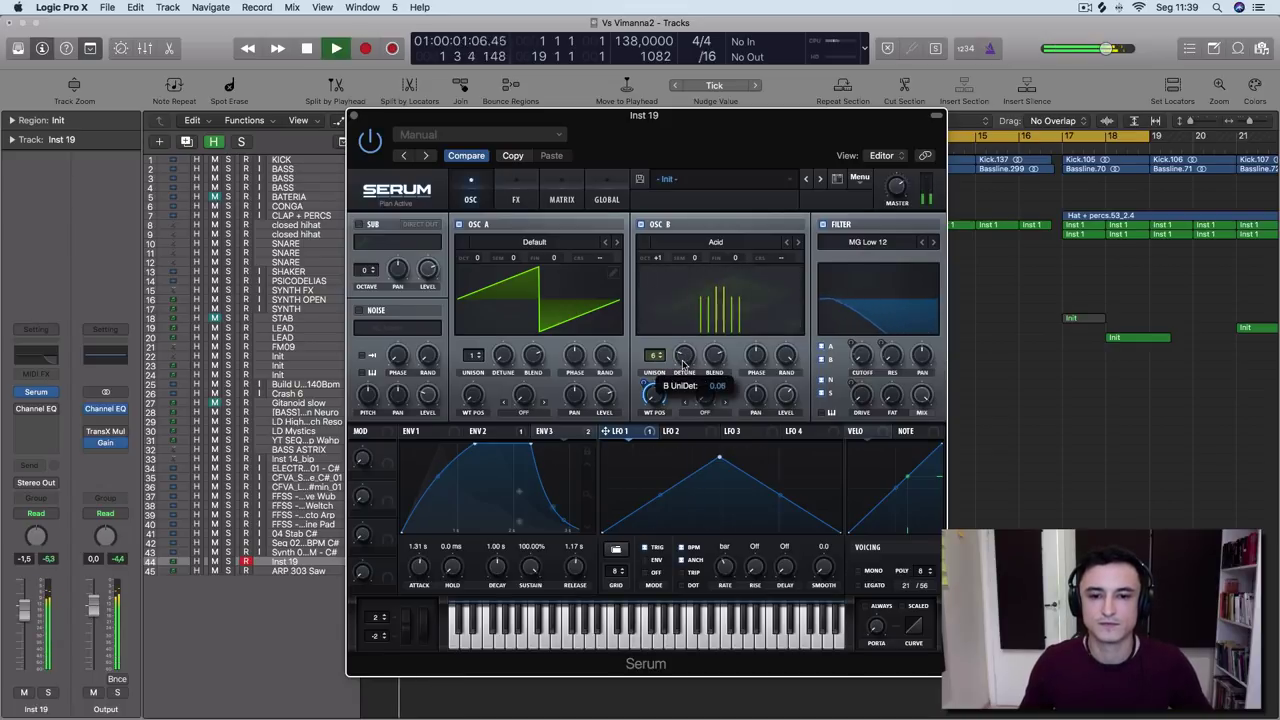
key("space")
Set OSC B's warp mode to Sync (No Window)
left_click(714, 413)
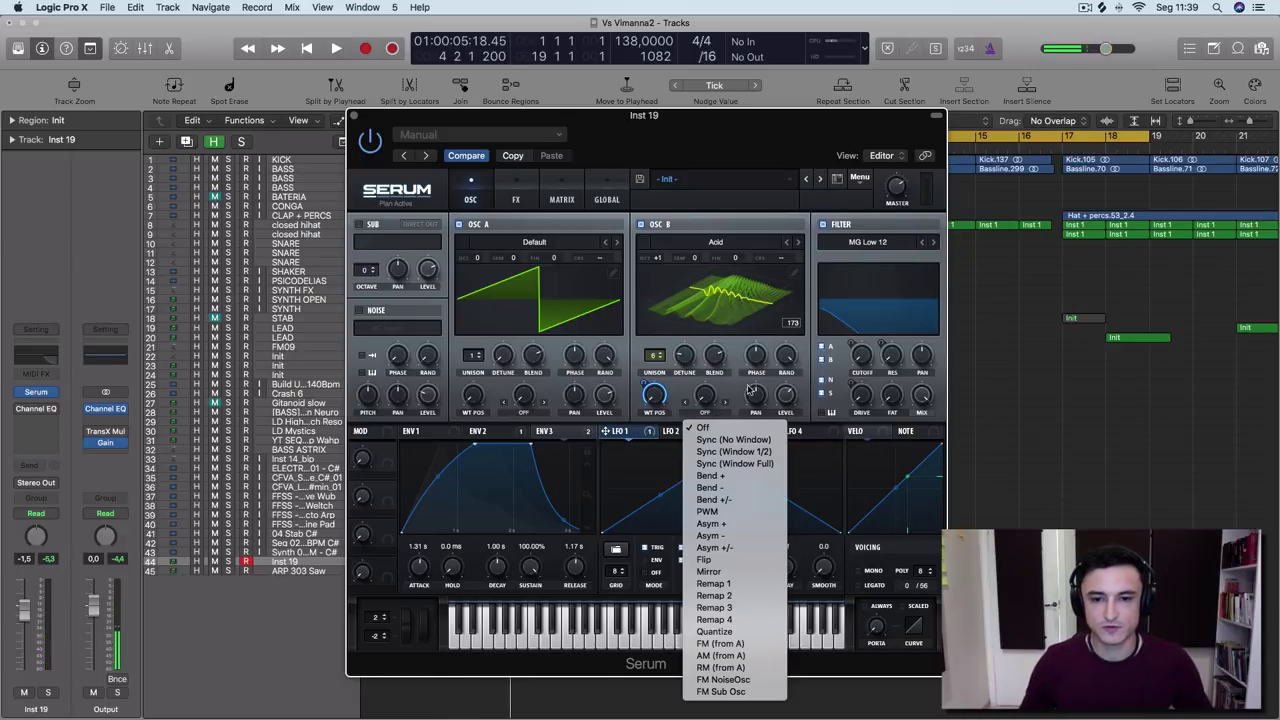
left_click(714, 392)
left_click(716, 410)
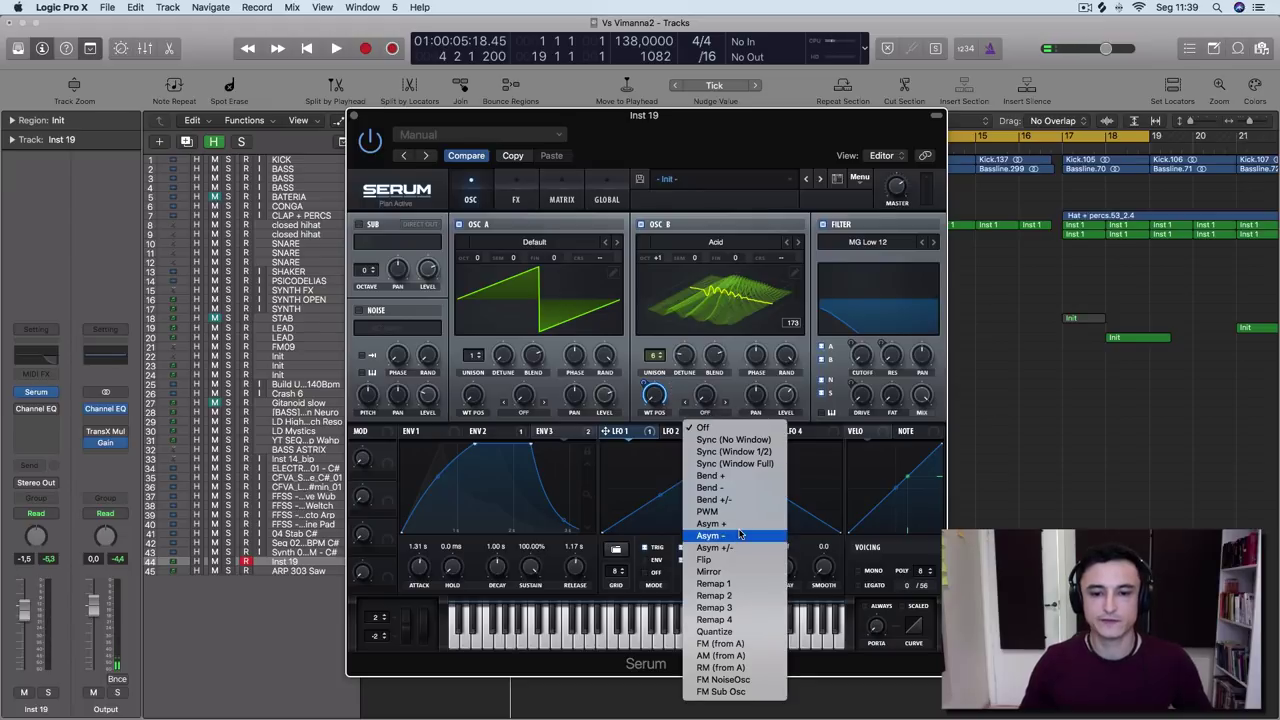
left_click(727, 440)
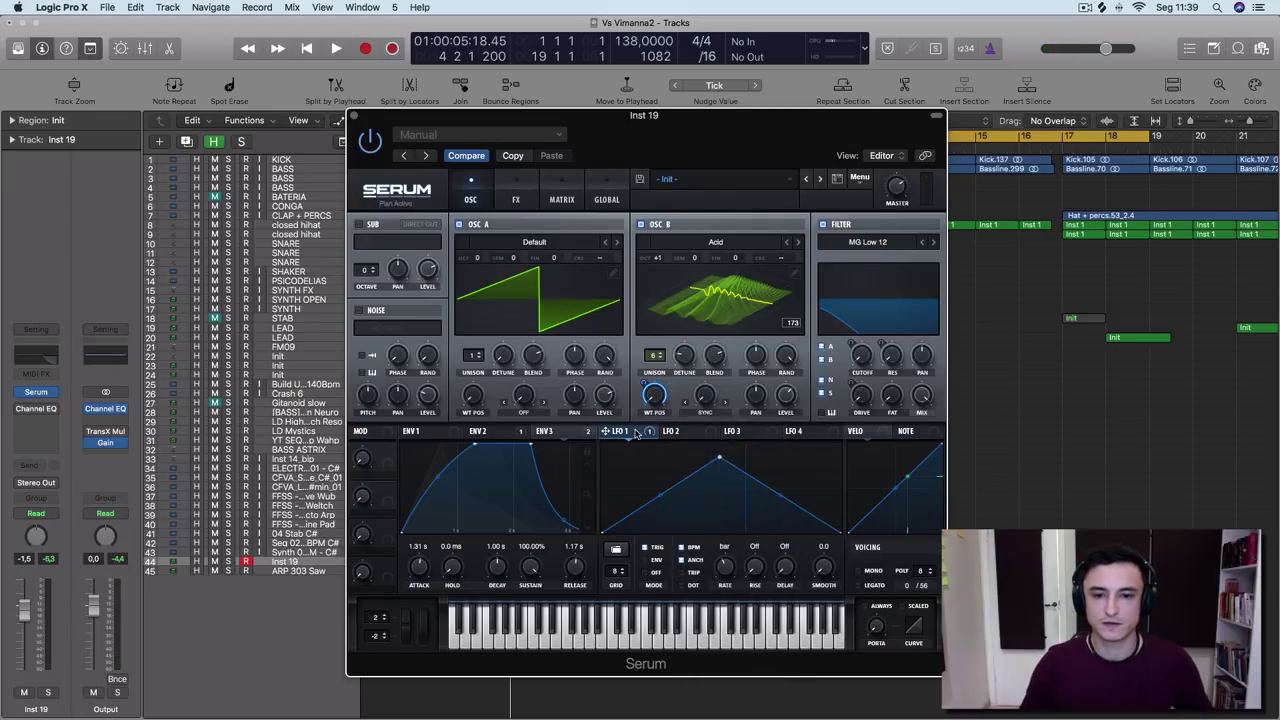
Assign LFO 1 to OSC B's sync warp amount with a depth of about 72 and play the result
left_click_drag(636, 432, 707, 401)
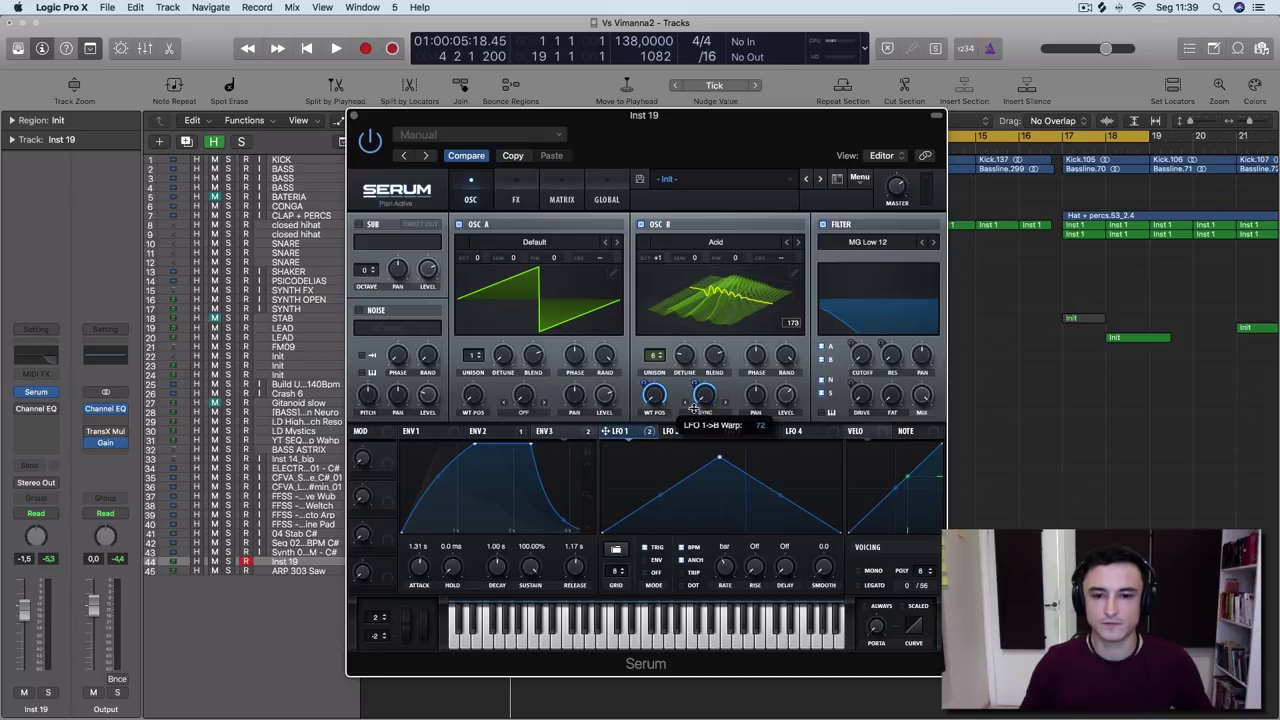
key("space")
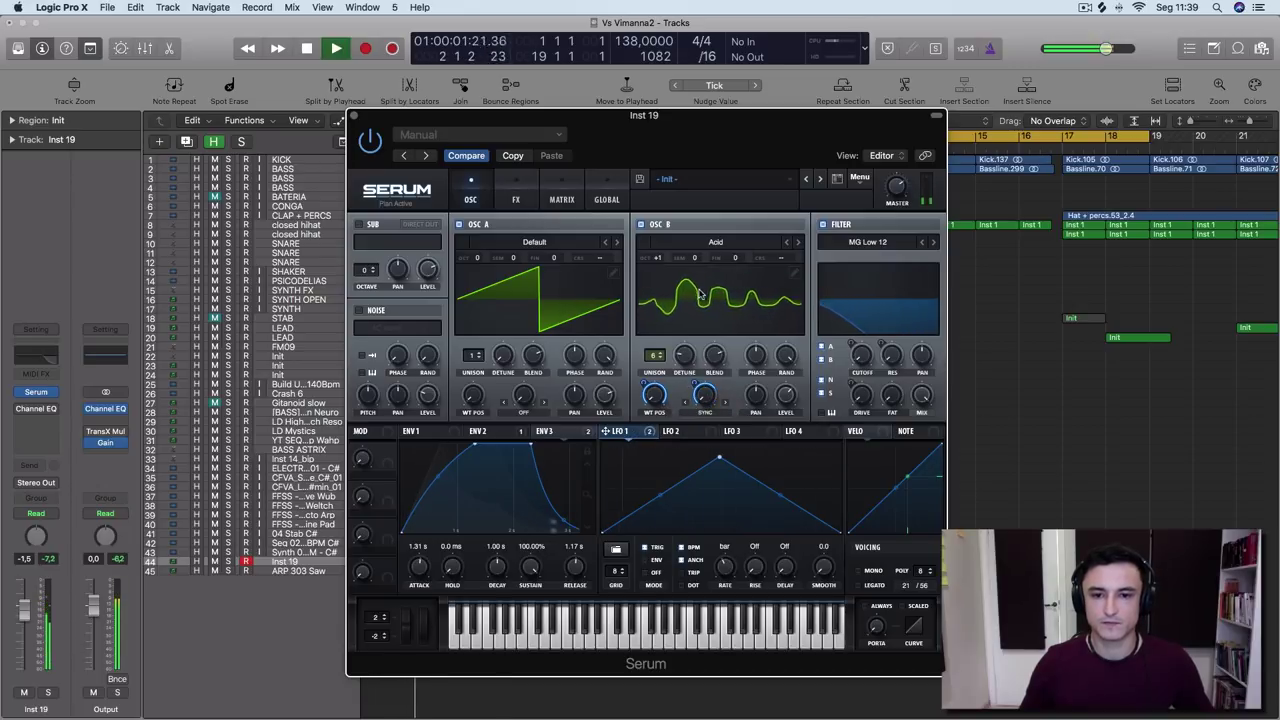
key("space")
Play the sync-modulated chord and fine-tune OSC B's unison detune
key("space")
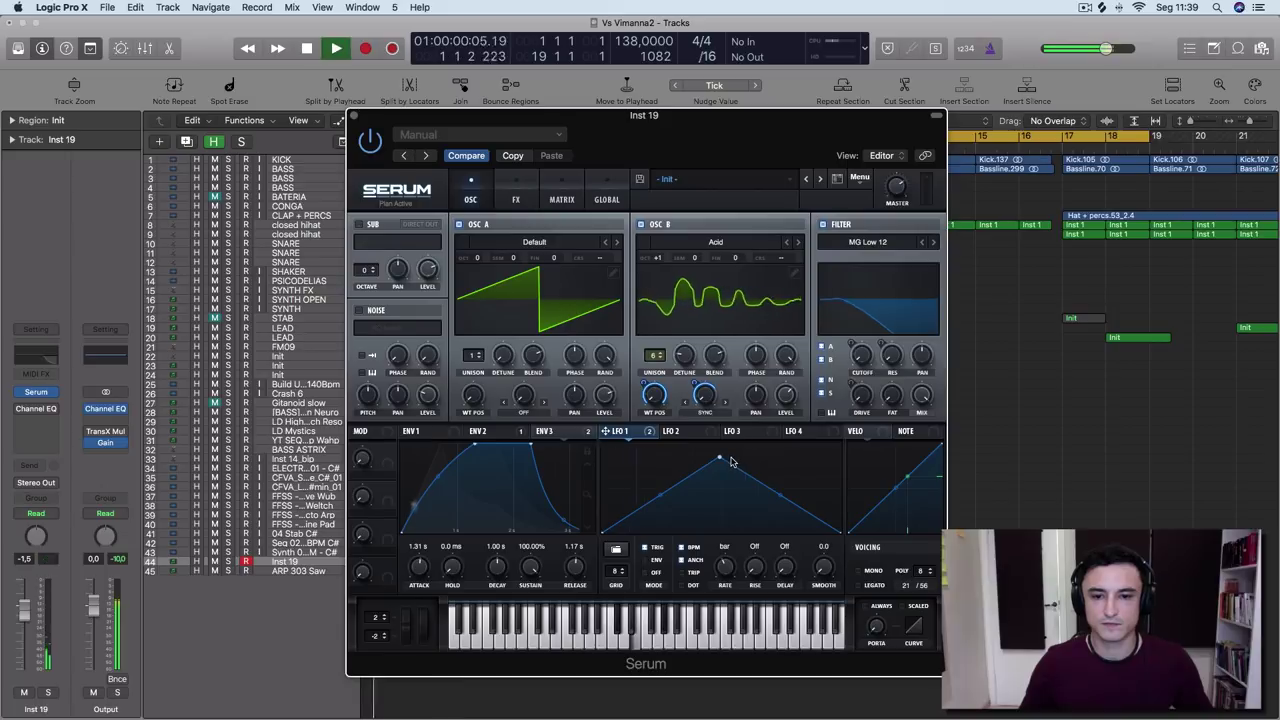
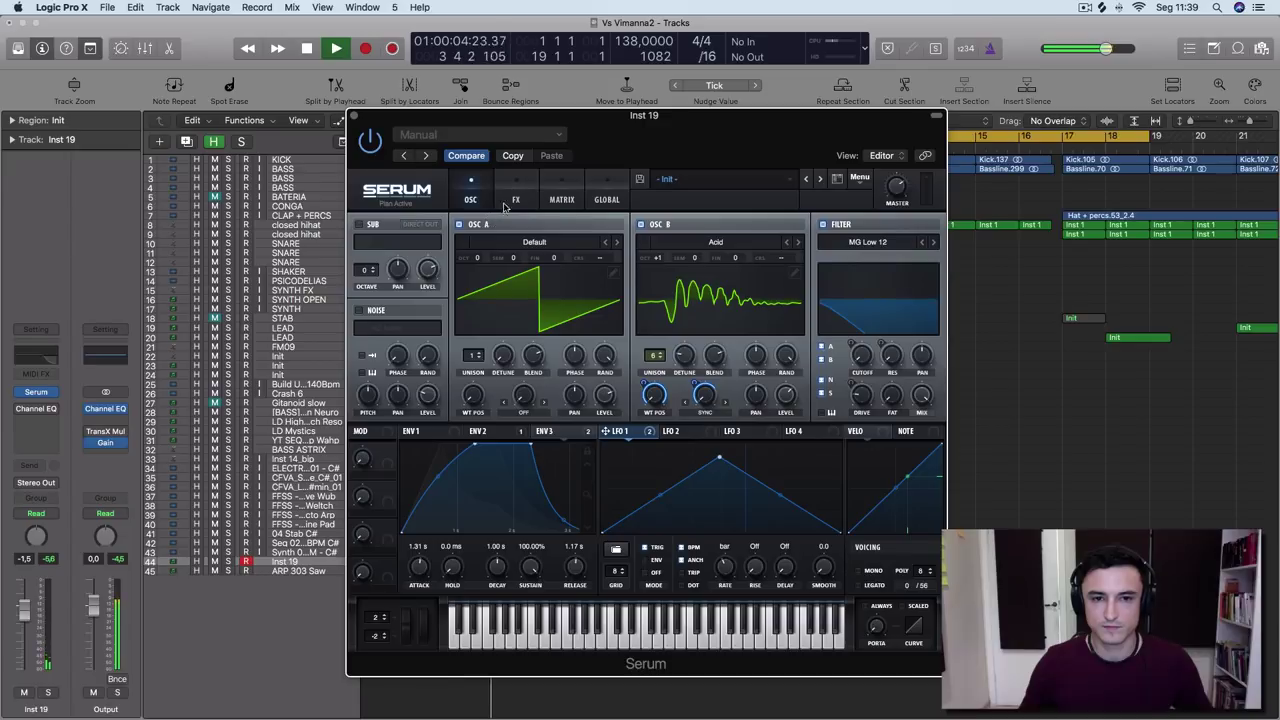
key("space")
key("space")
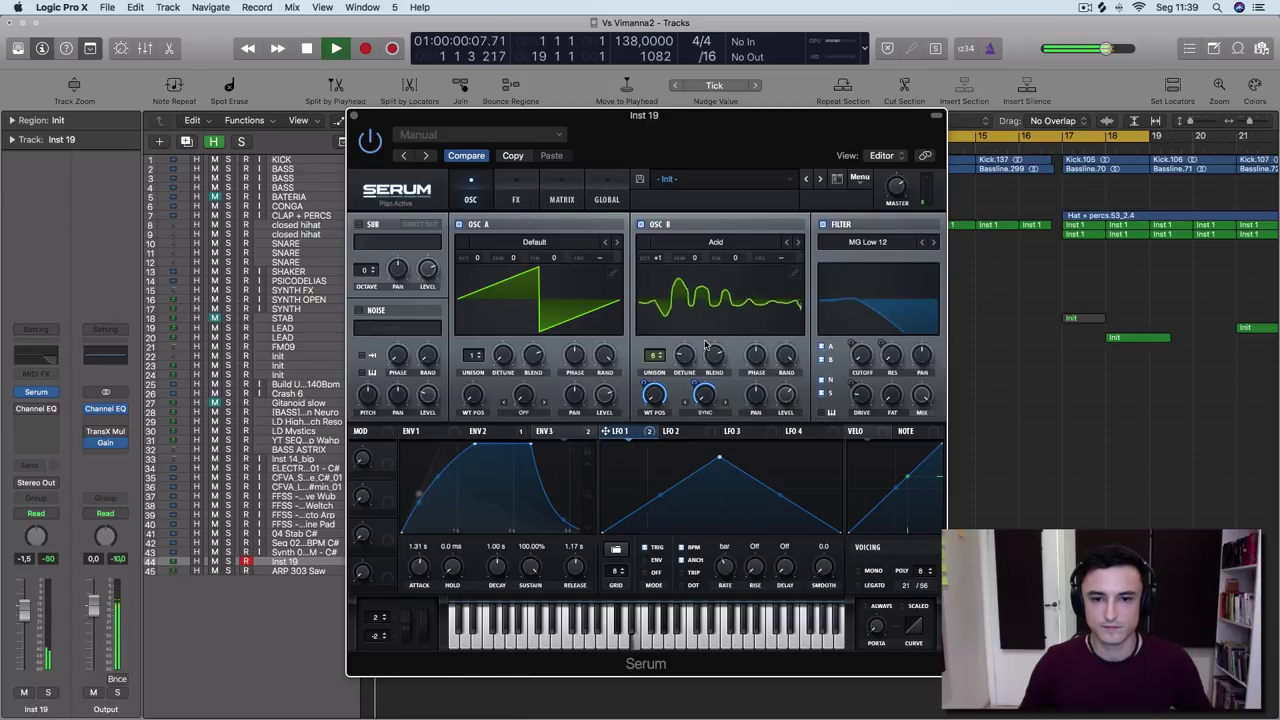
mouse_move(686, 356)
left_mouse_down()
mouse_move(691, 333)
mouse_move(684, 358)
left_mouse_up()
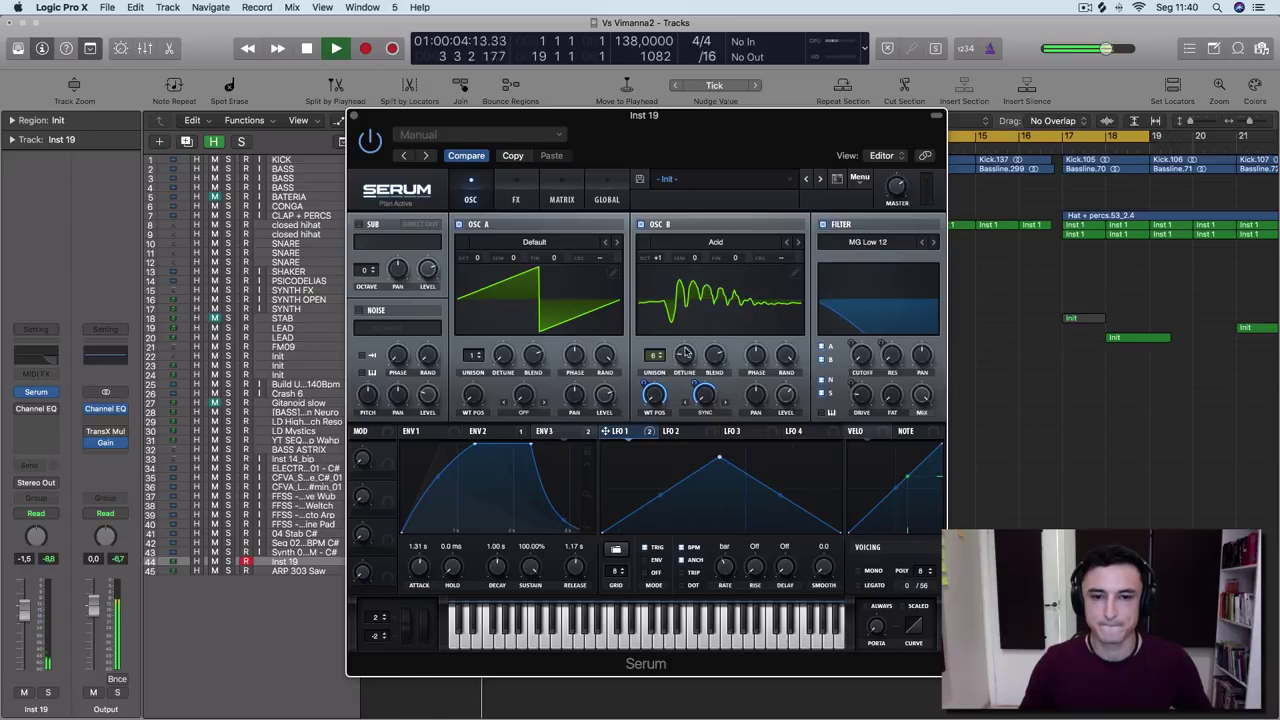
key("space")
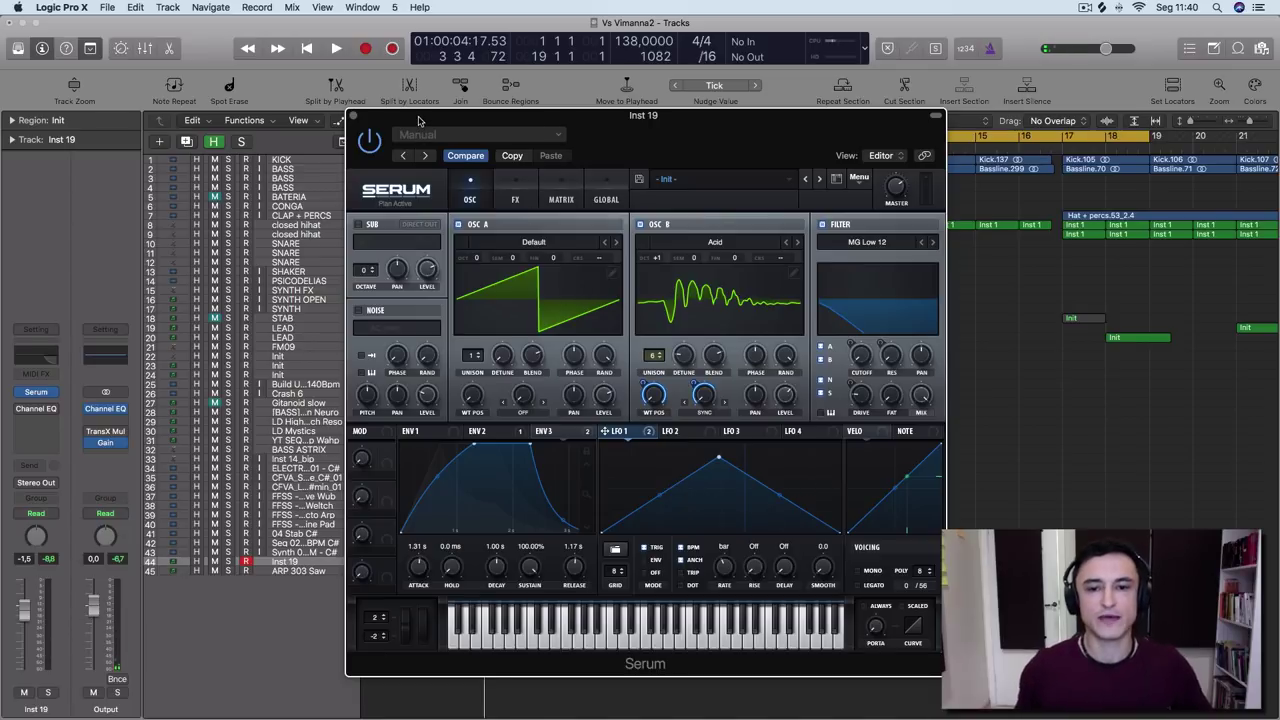
Save the Serum preset as "[PAD] - Class Synths" in the SAKYAMUNI presets folder and play the chord once more
key("space")
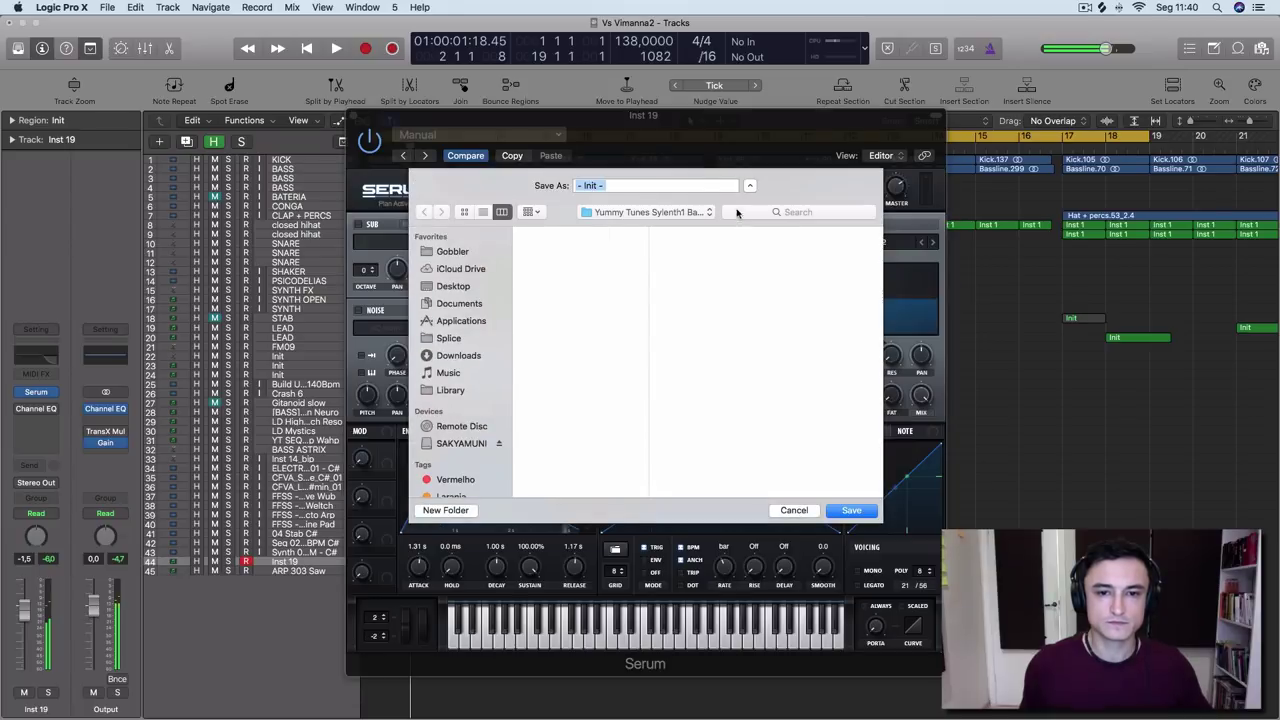
left_click(690, 317)
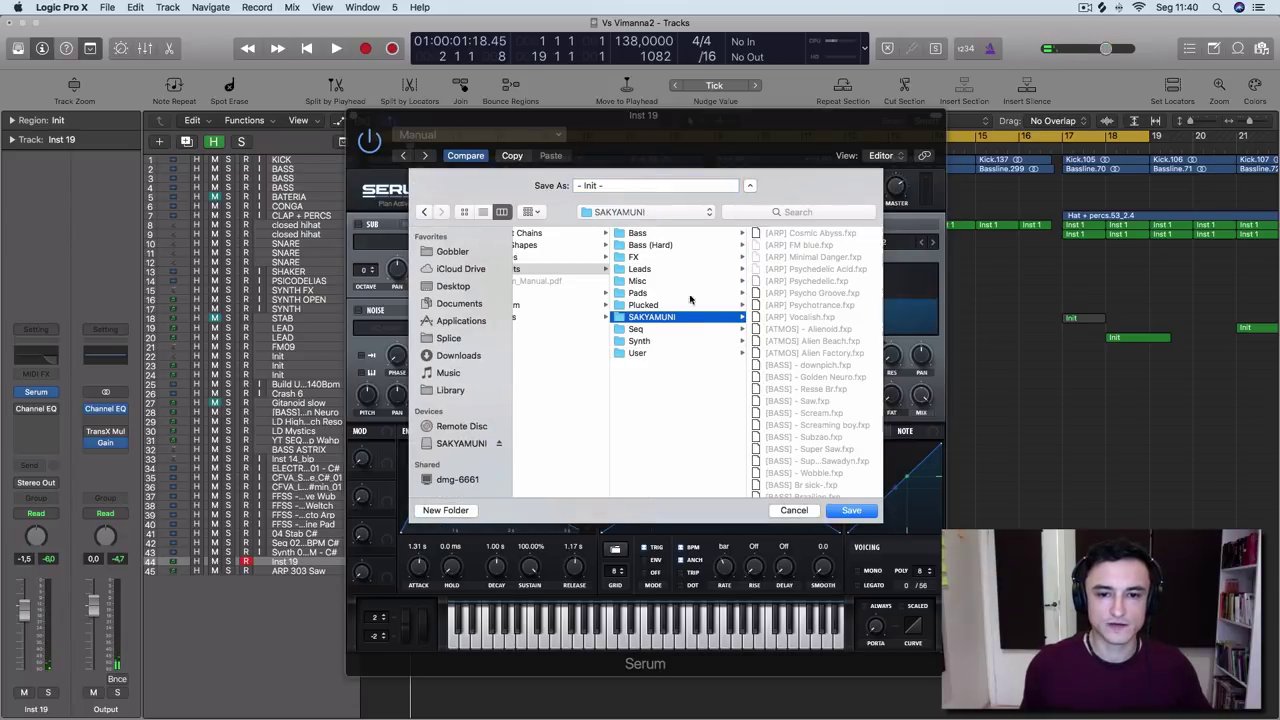
left_click(650, 186)
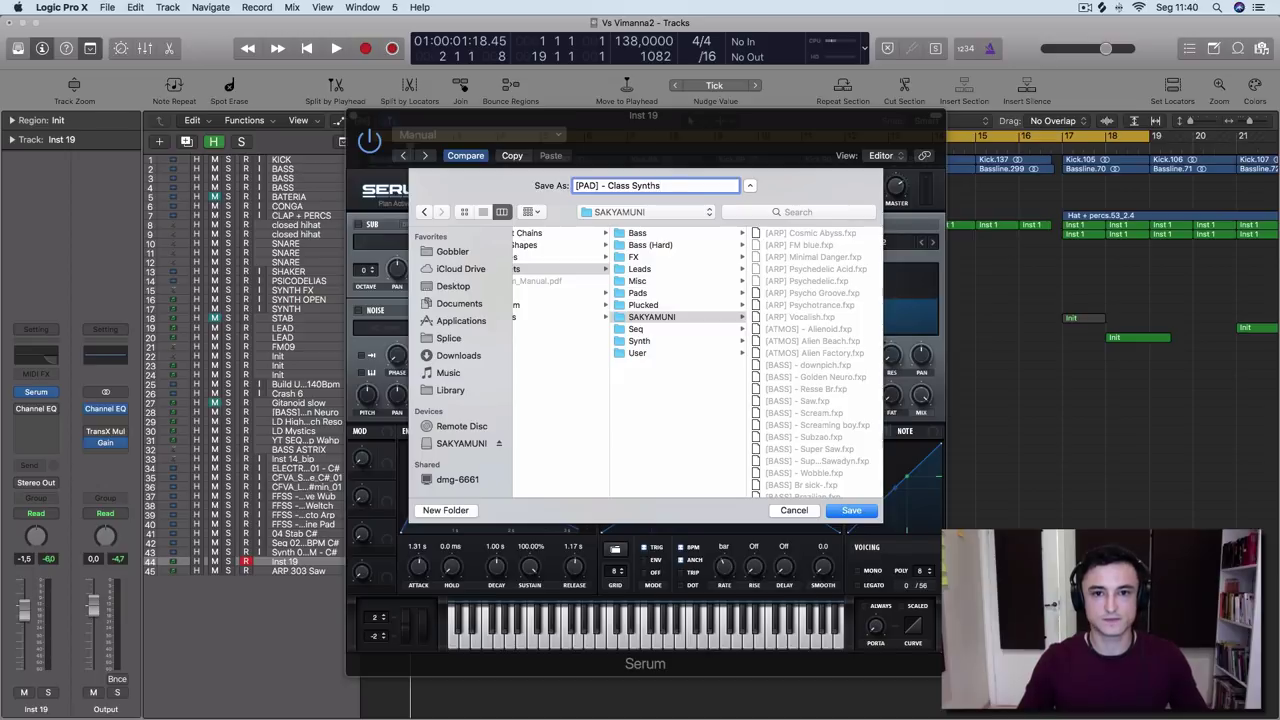
key("Return")
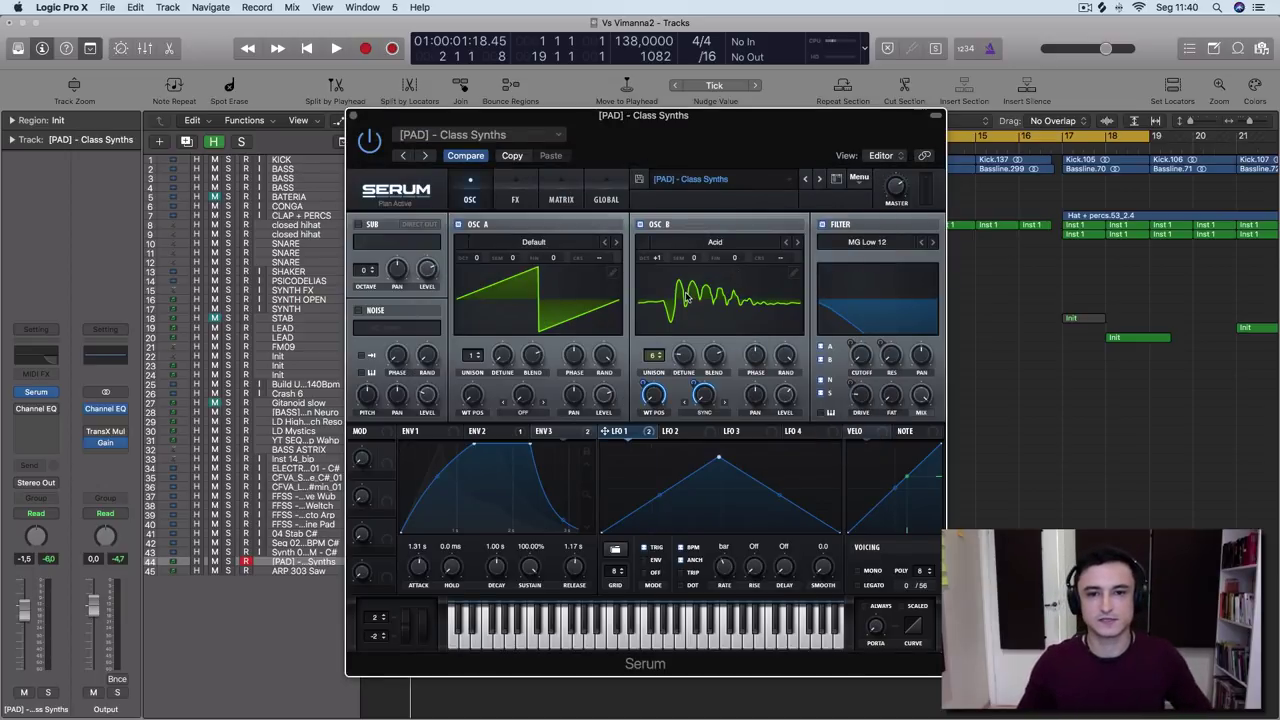
key("space")
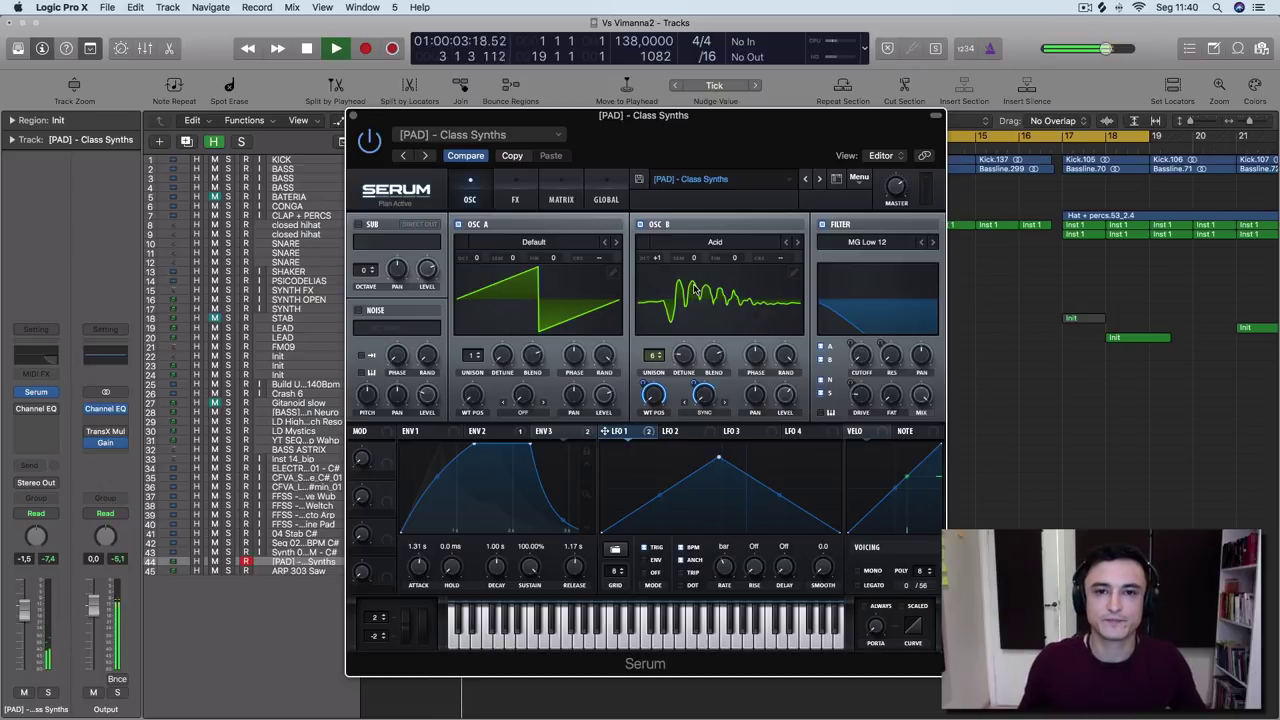
key("space")
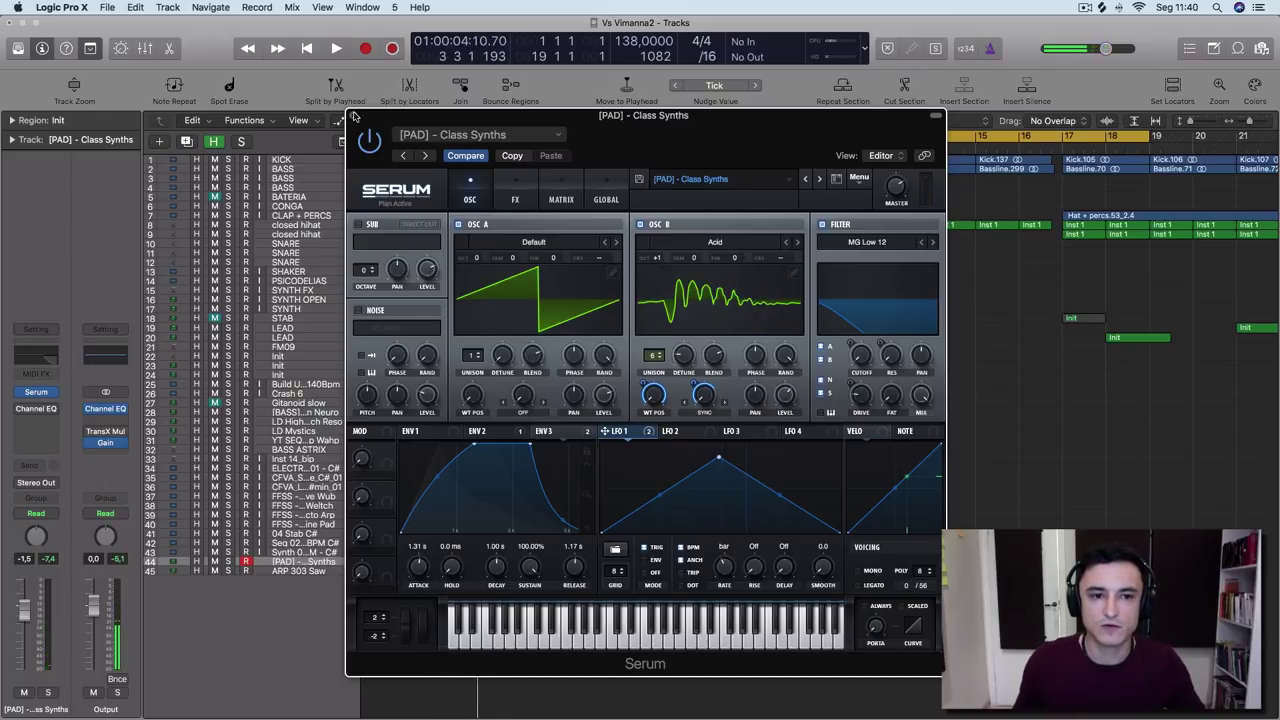
Open the Init region on track 44 for note editing, delete the upper chord notes, and shorten the C#3 note to a sixteenth
left_click_drag(379, 117, 684, 160)
scroll(409, 549, "up", 5)
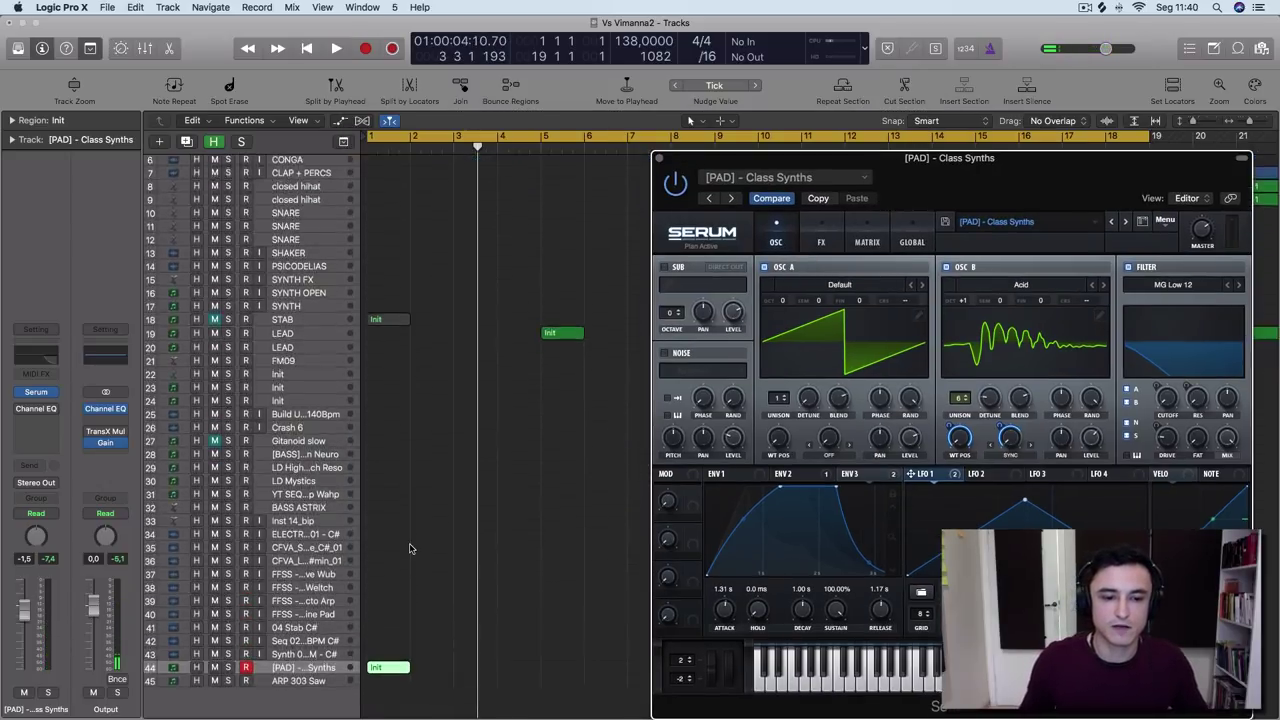
double_click(397, 662)
left_click_drag(527, 524, 410, 445)
key("Delete")
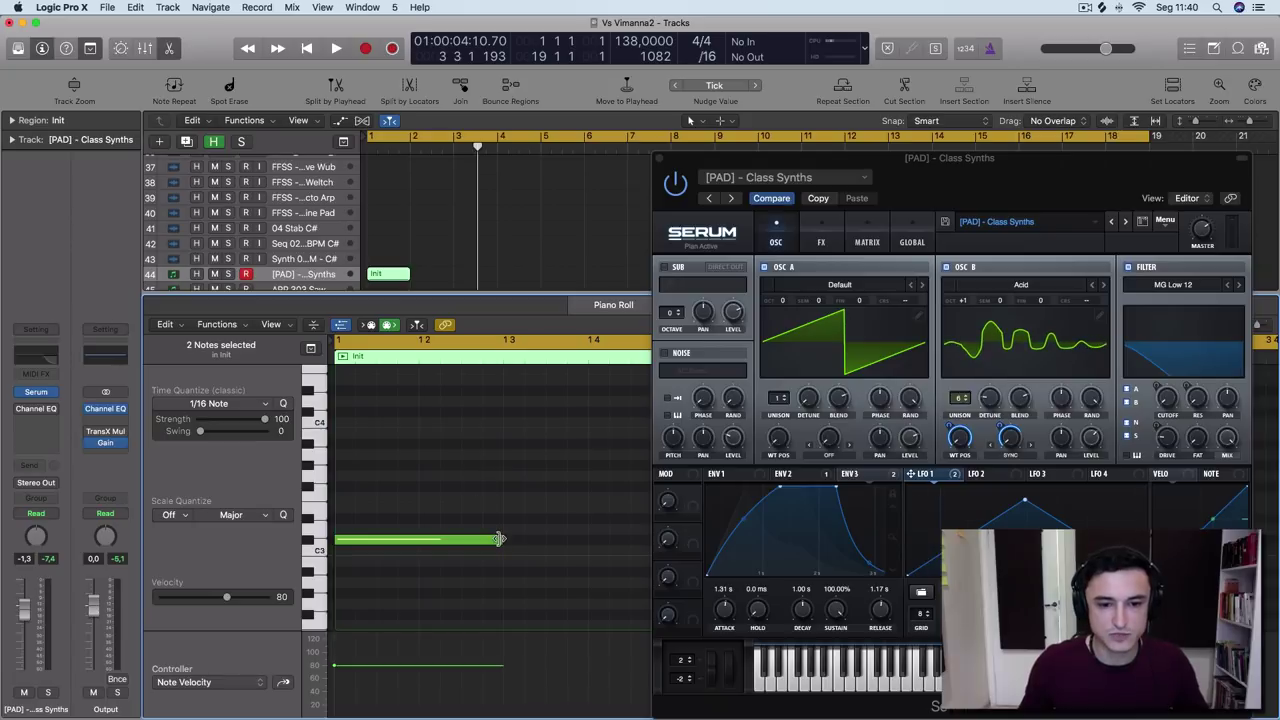
left_click_drag(498, 539, 394, 540)
Fill the one-bar region with sixteenth notes on C#3, three per beat, leaving the first sixteenth of each beat empty
left_click(384, 541, "super")
left_click(409, 542, "super")
left_click(455, 541, "super")
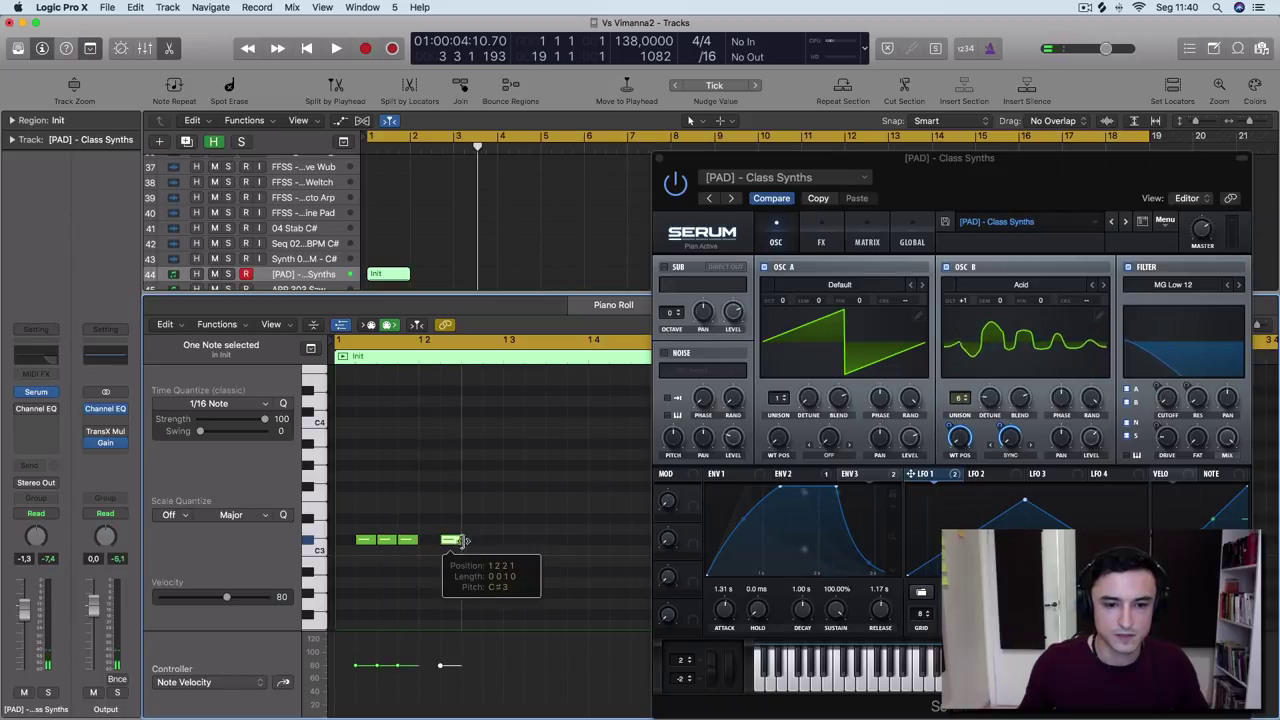
left_click(470, 540, "super")
left_click(490, 540, "super")
left_click(533, 540, "super")
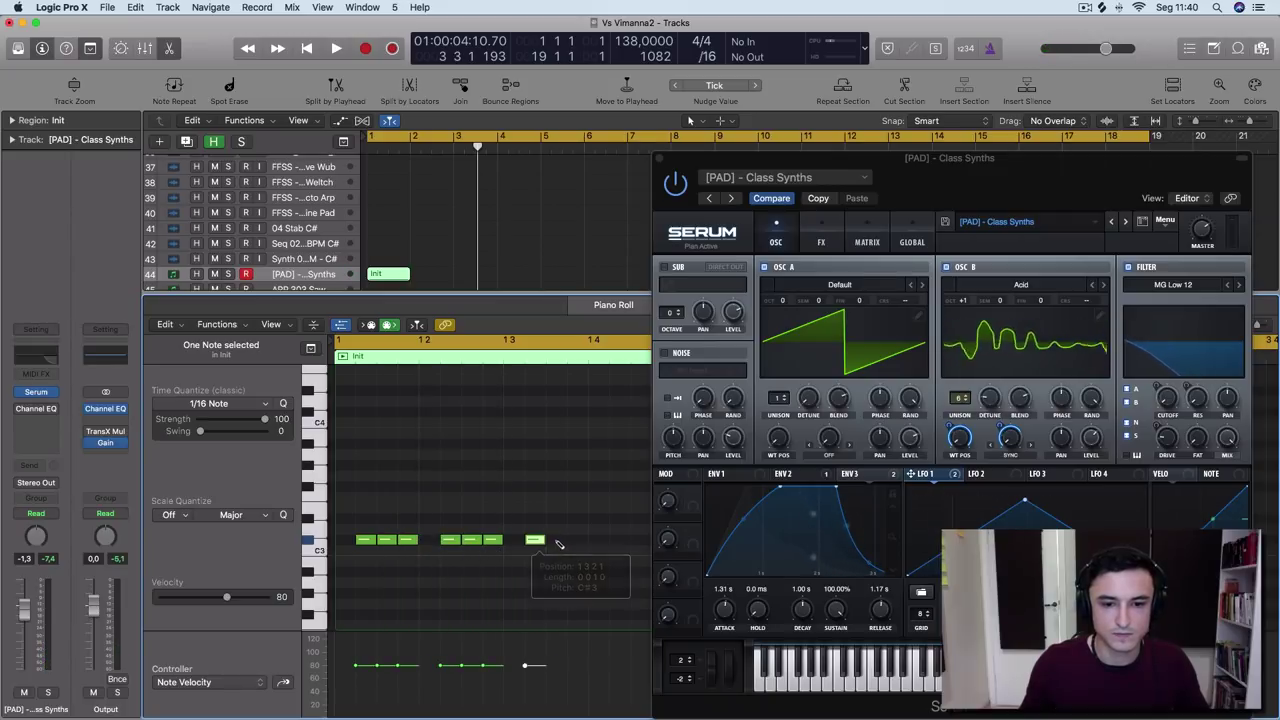
left_click(555, 540, "super")
left_click(577, 540, "super")
scroll(540, 545, "right", 3)
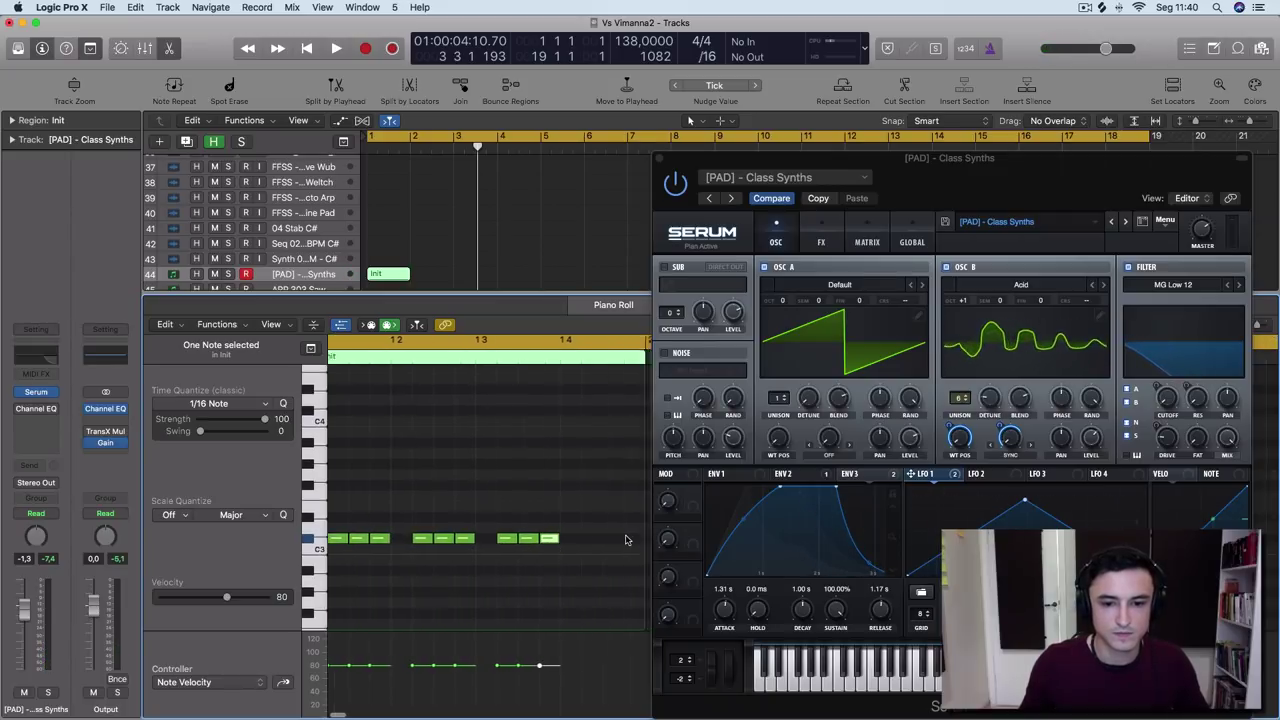
left_click(579, 540, "super")
scroll(497, 510, "left", 3)
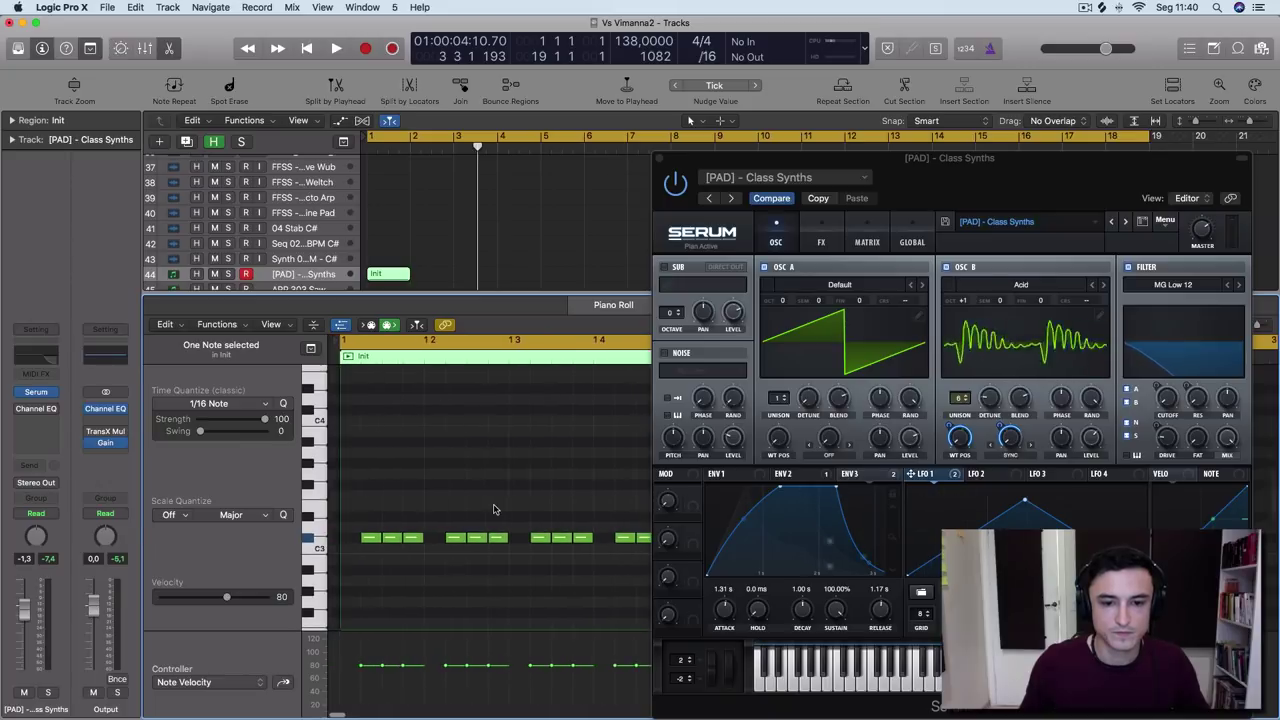
Close the Serum window, solo the KICK and [PAD] synth tracks, and play the pattern from the start
left_click(661, 160)
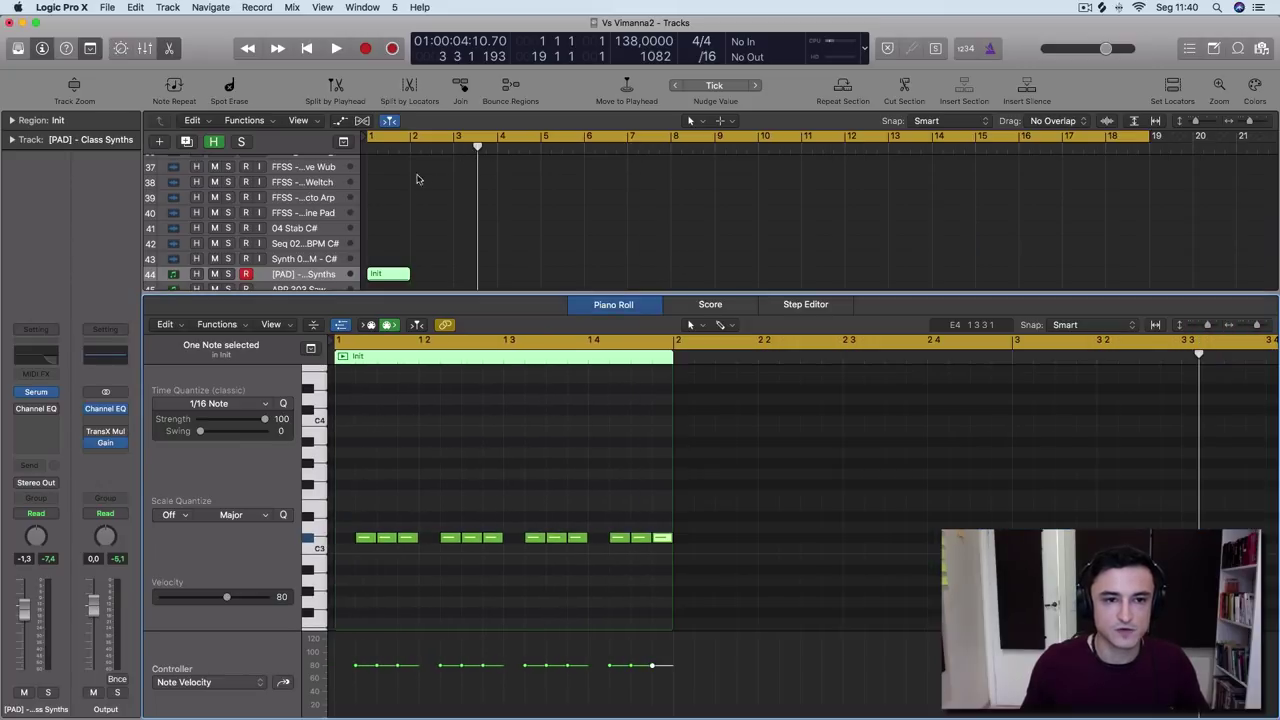
scroll(316, 189, "up", 10)
scroll(300, 200, "down", 10)
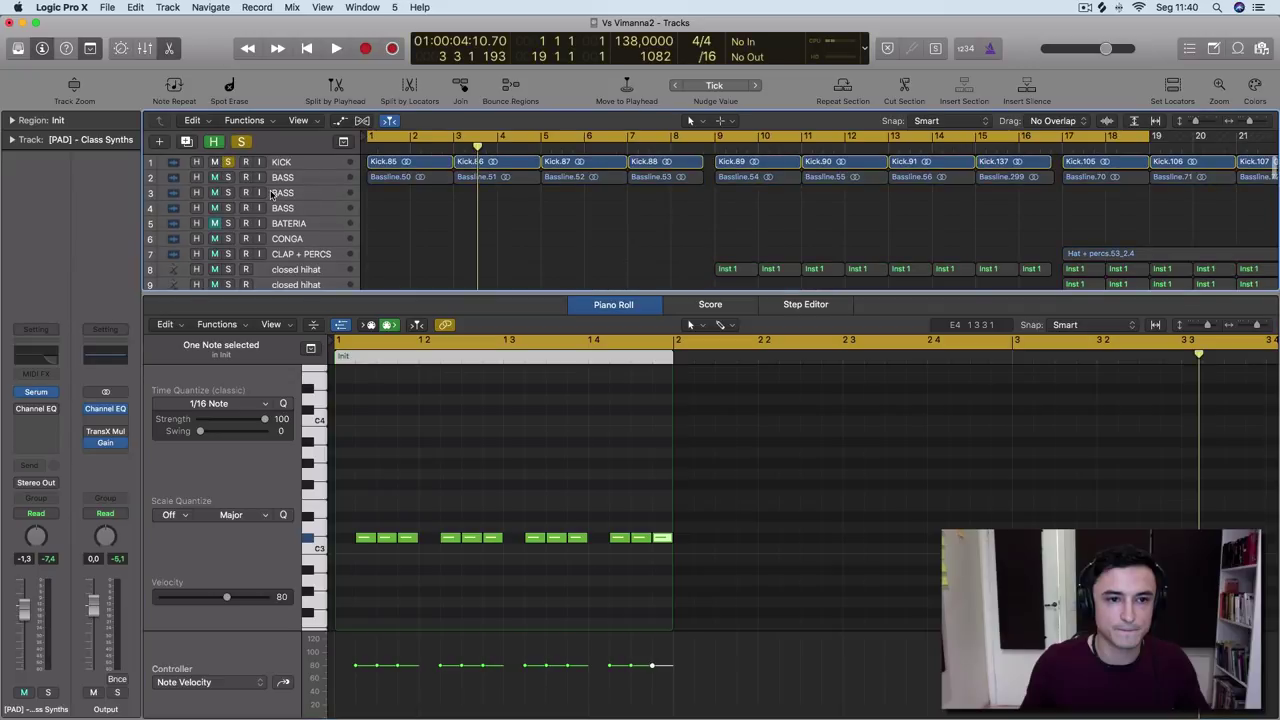
key("Return")
key("space")
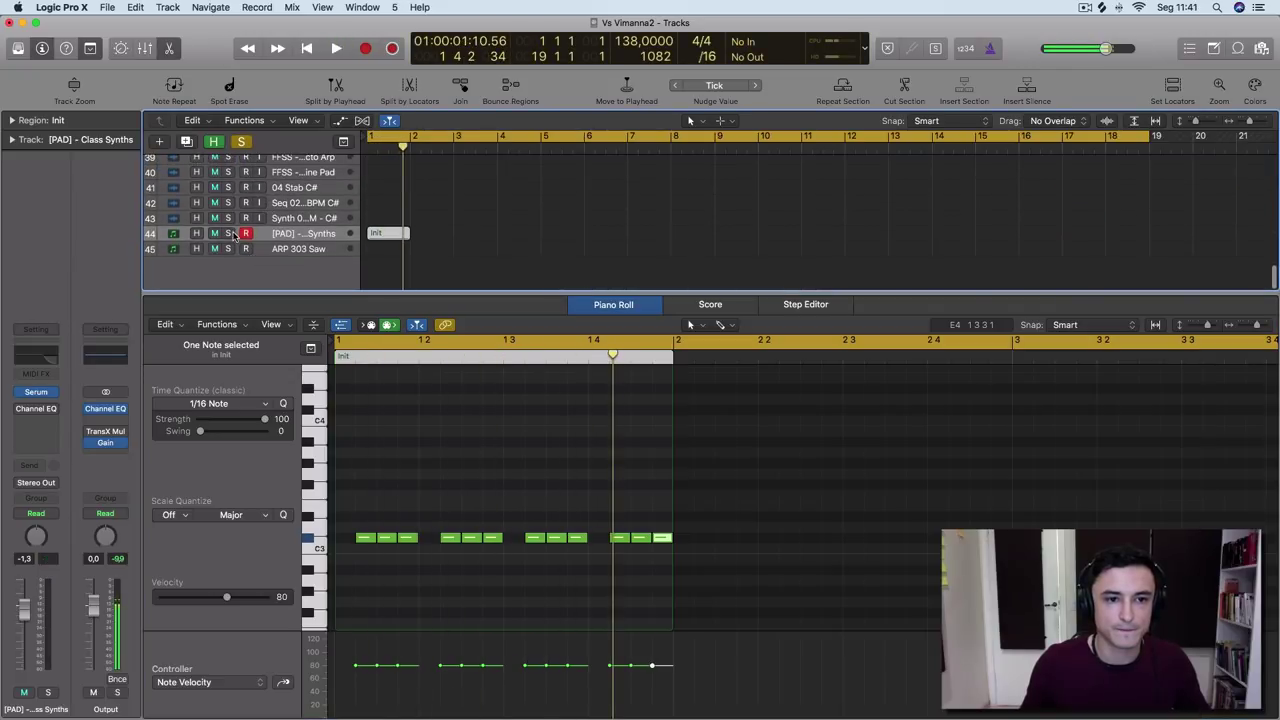
left_click(227, 233)
key("space")
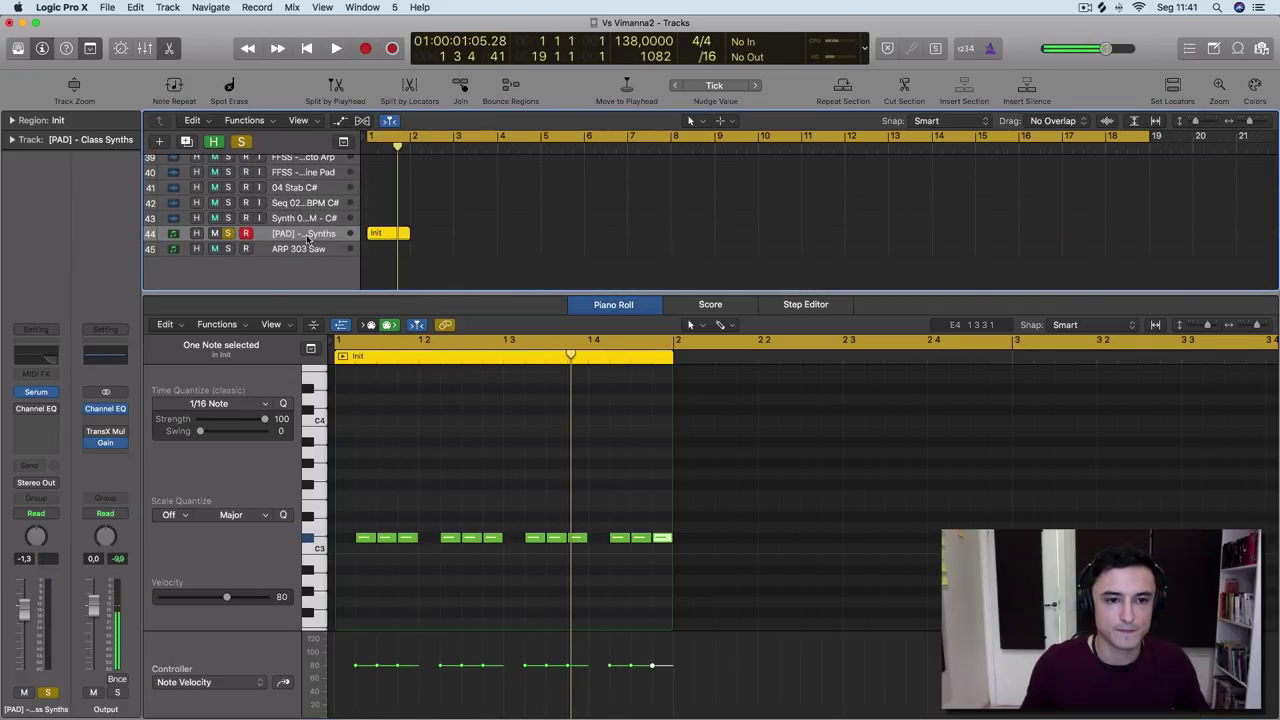
Reopen Serum on the [PAD] track, reset it to the Init preset, and play the pattern with the plain sound
left_click(38, 393)
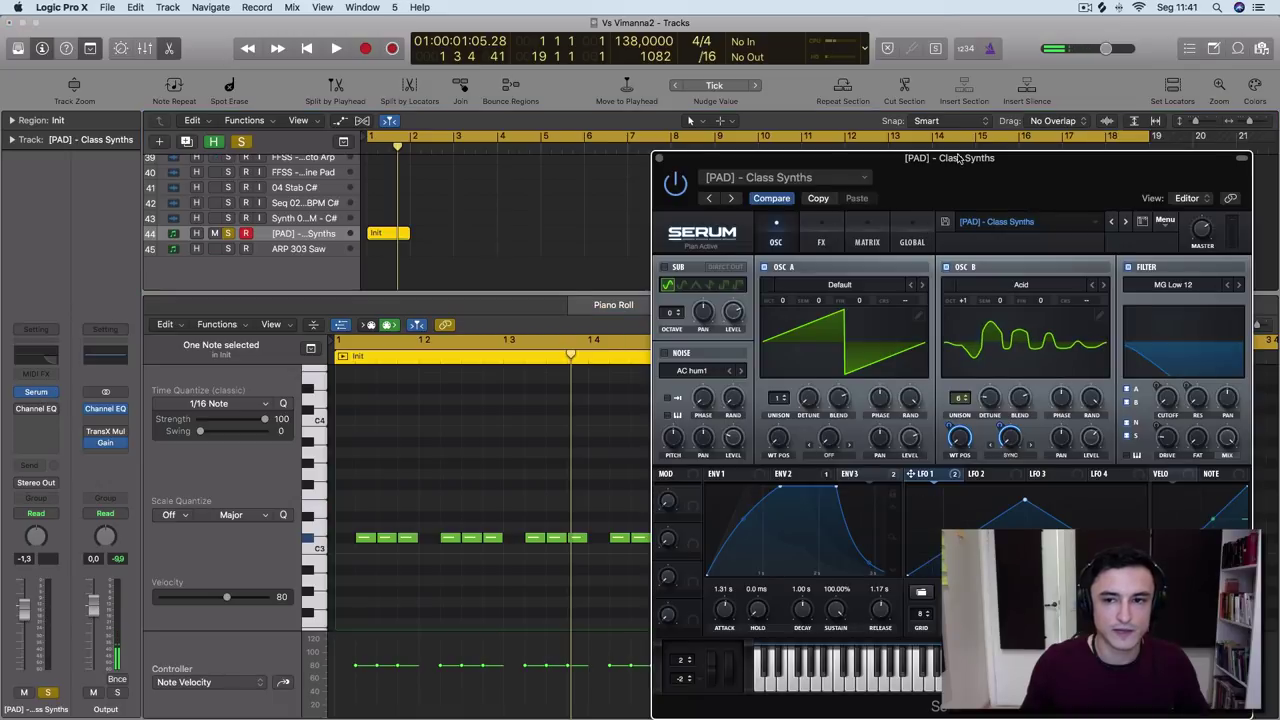
left_click_drag(965, 155, 500, 7)
left_click(618, 89)
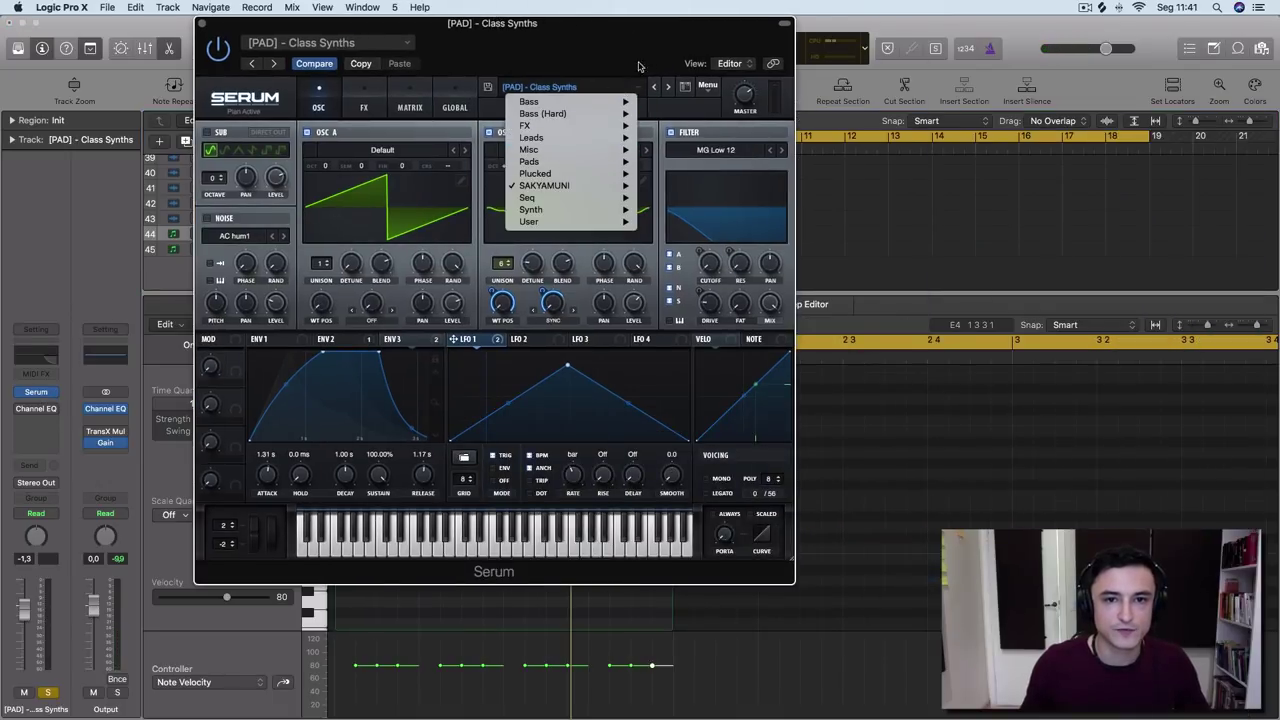
left_click(707, 85)
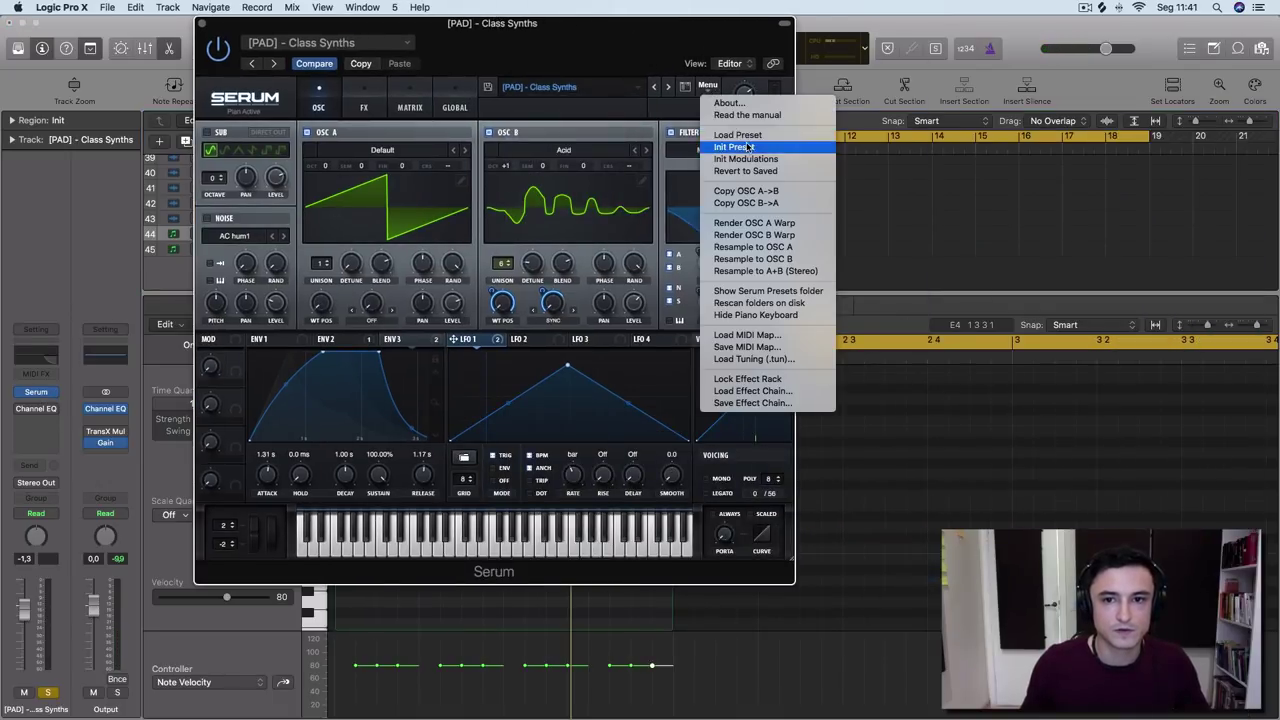
left_click(750, 148)
left_click_drag(620, 35, 806, 96)
key("space")
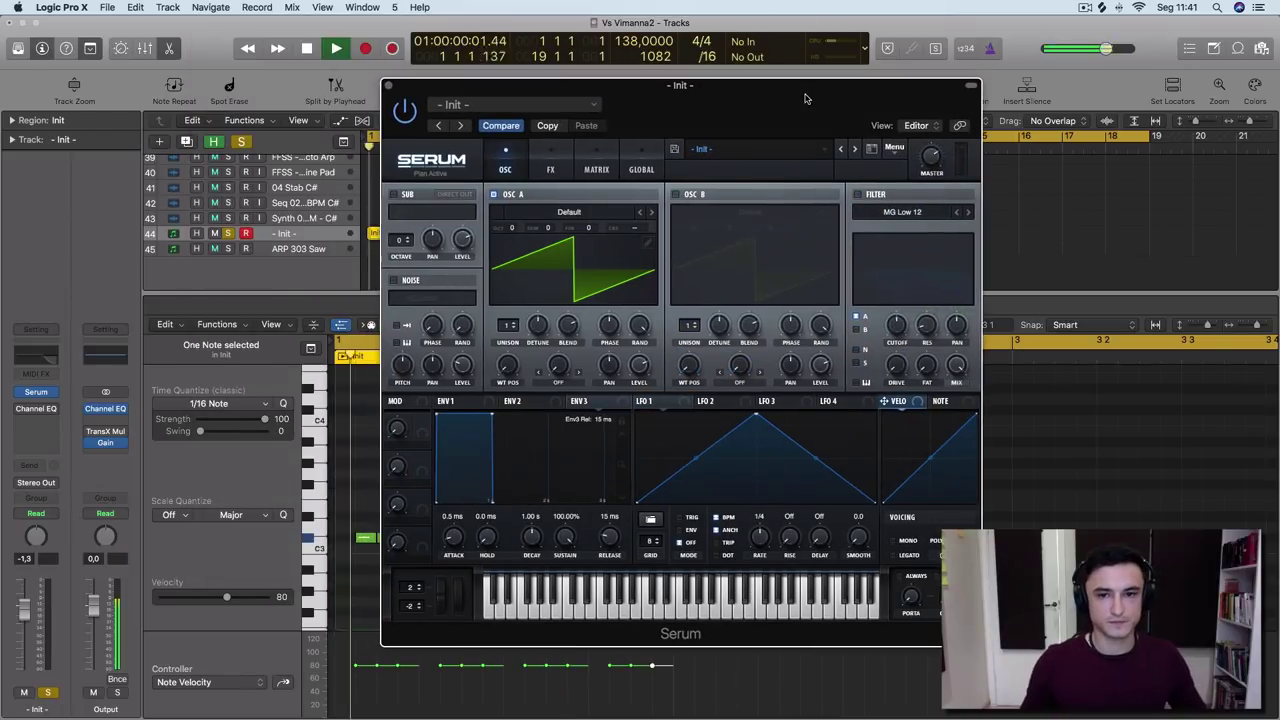
key("space")
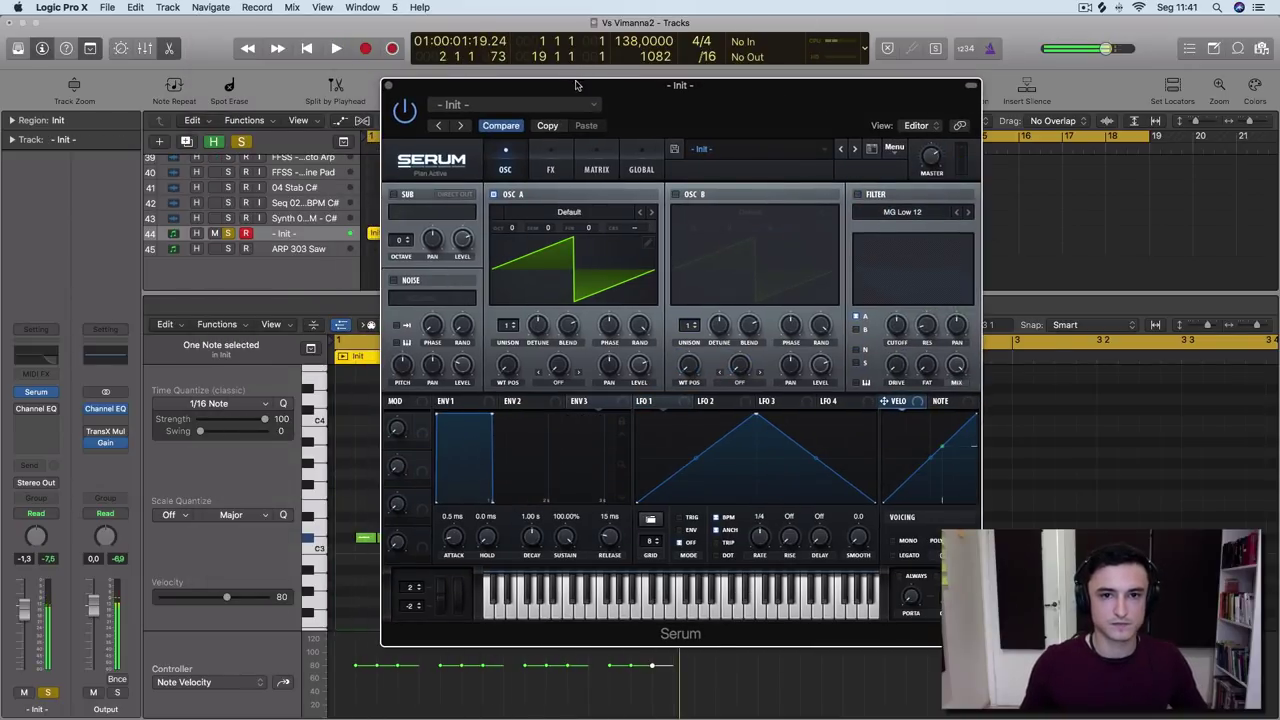
Move the Serum window off the notes, select all C#3 notes in the region and transpose them down
left_click_drag(574, 84, 896, 93)
key("super+a")
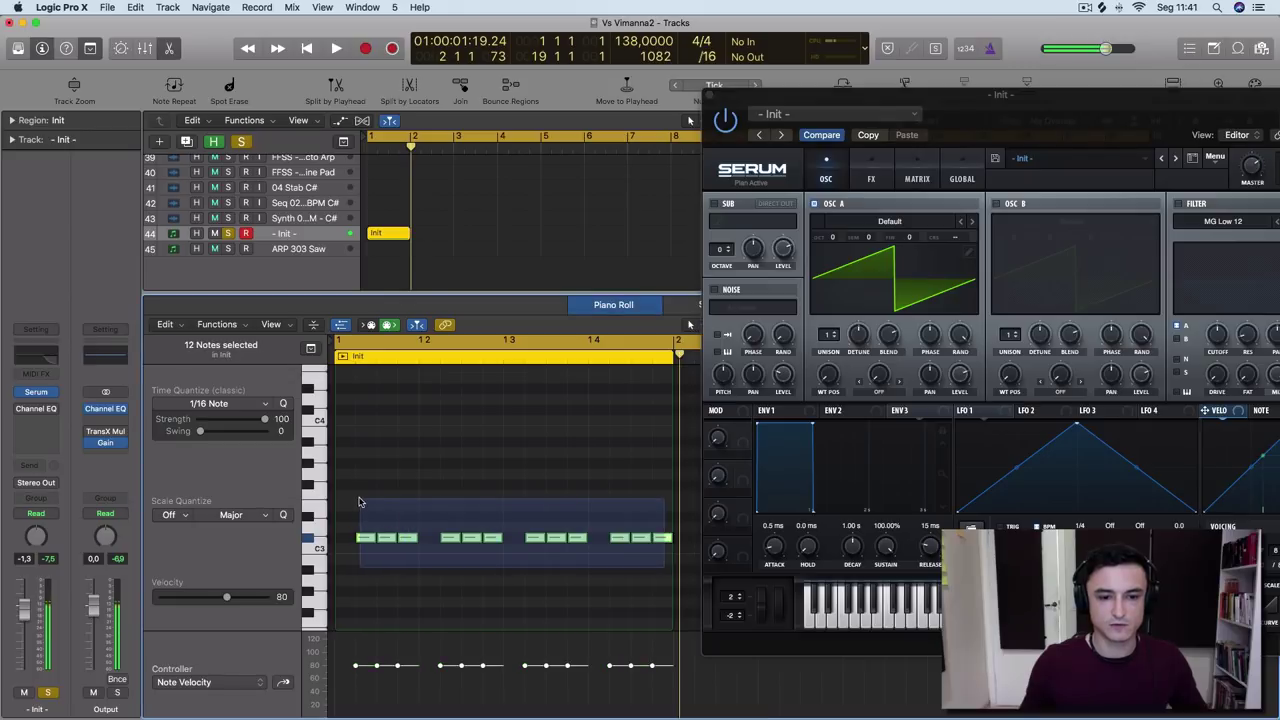
key("Delete")
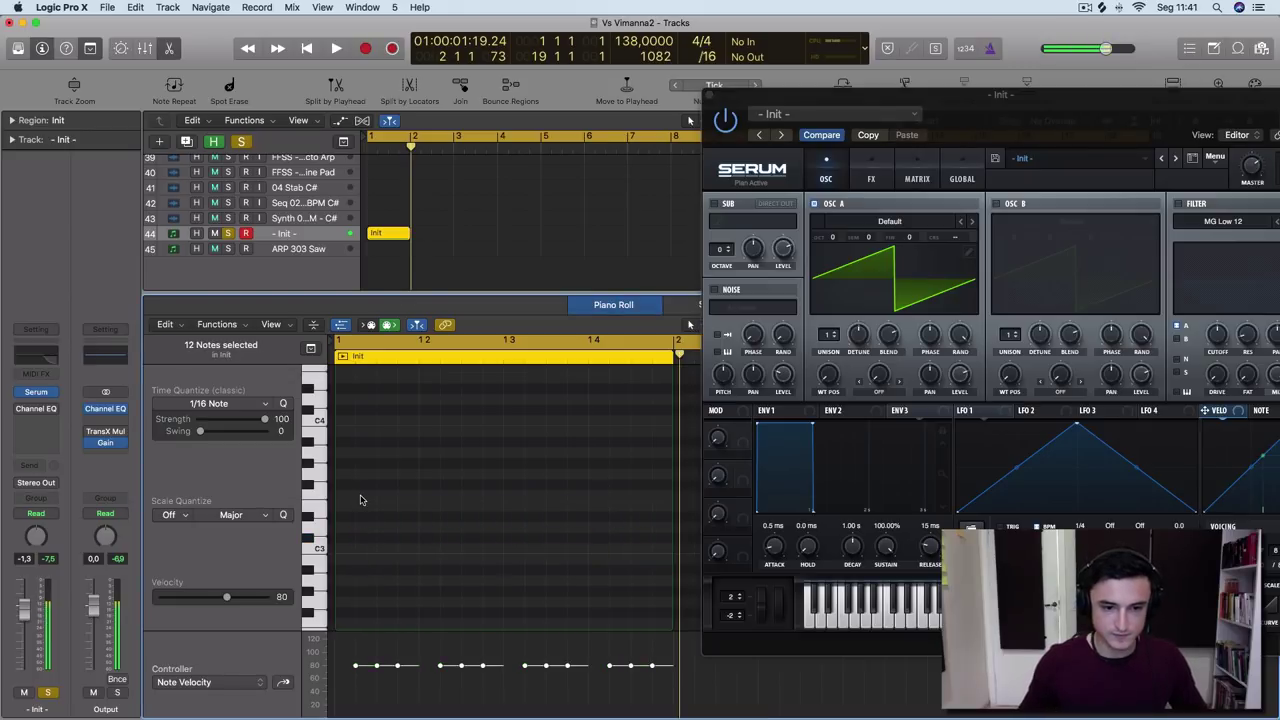
Undo the last change and play back the twelve-note C#1 pattern in the one-bar loop
key("super+z")
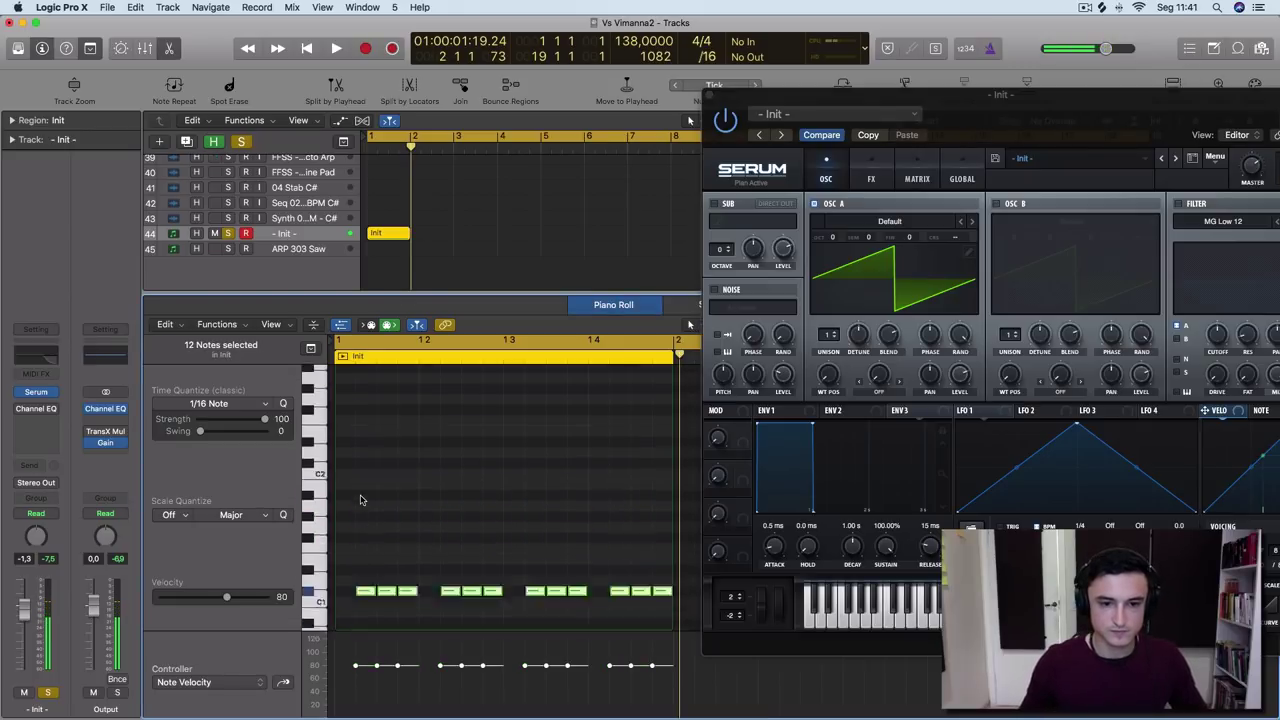
scroll(500, 470, "down", 3)
key("space")
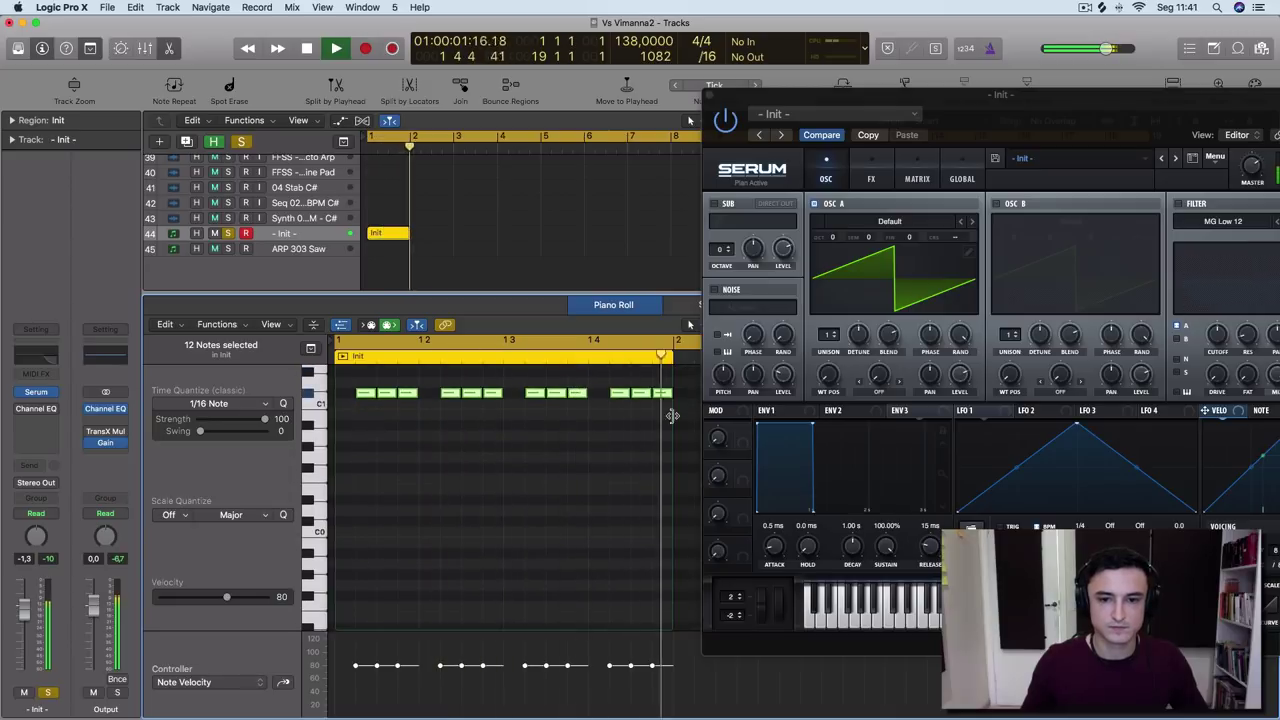
scroll(484, 408, "up", 1)
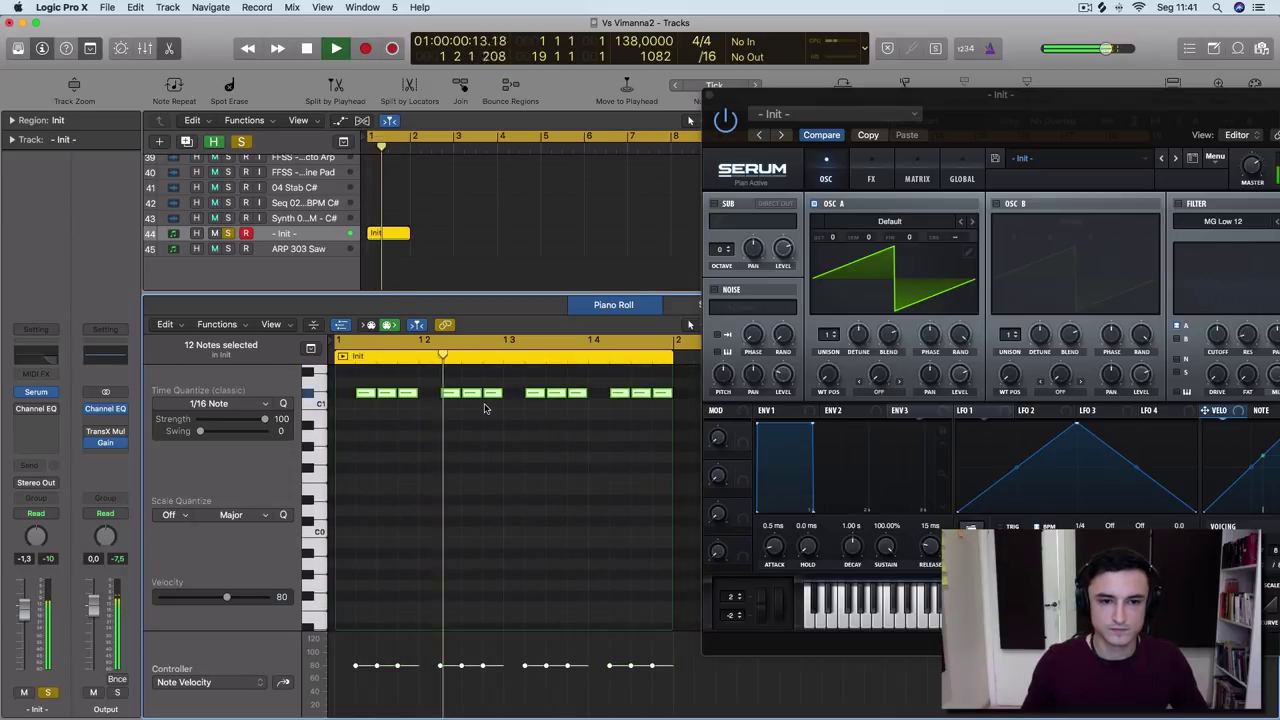
key("space")
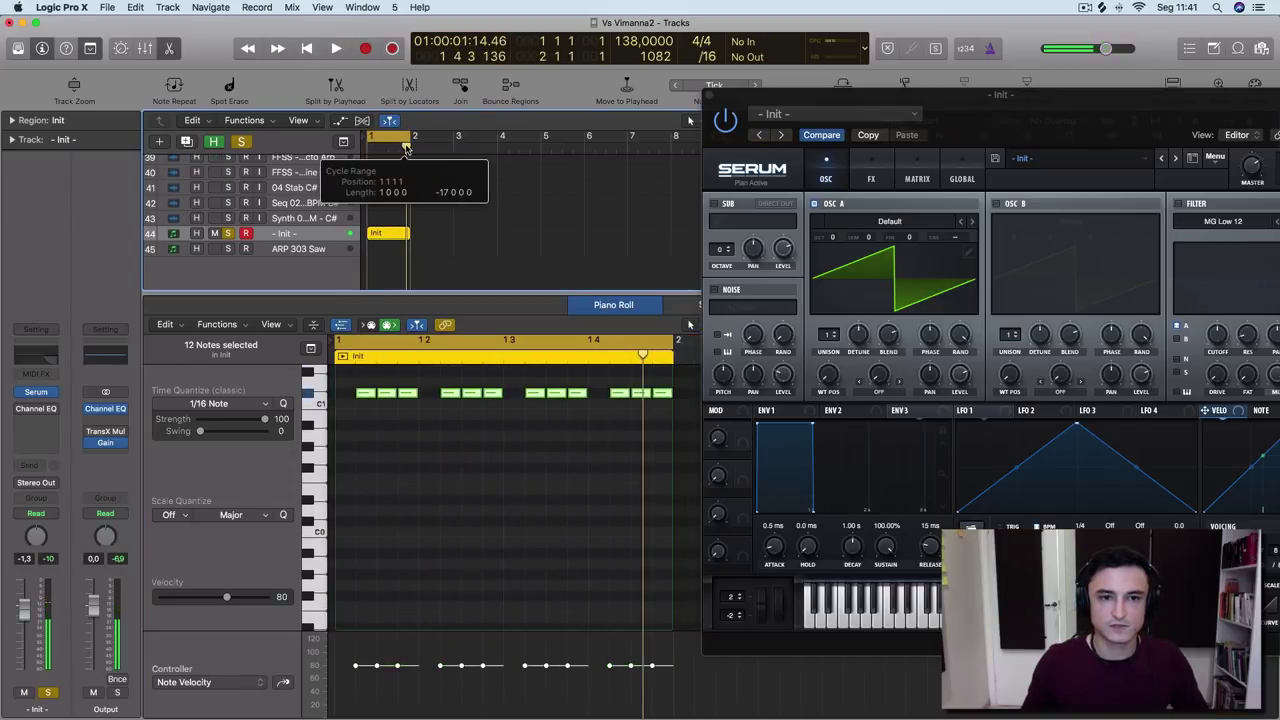
Reposition the Serum window so its filter section is accessible and enable the MG Low 12 filter
left_click_drag(1000, 95, 657, 62)
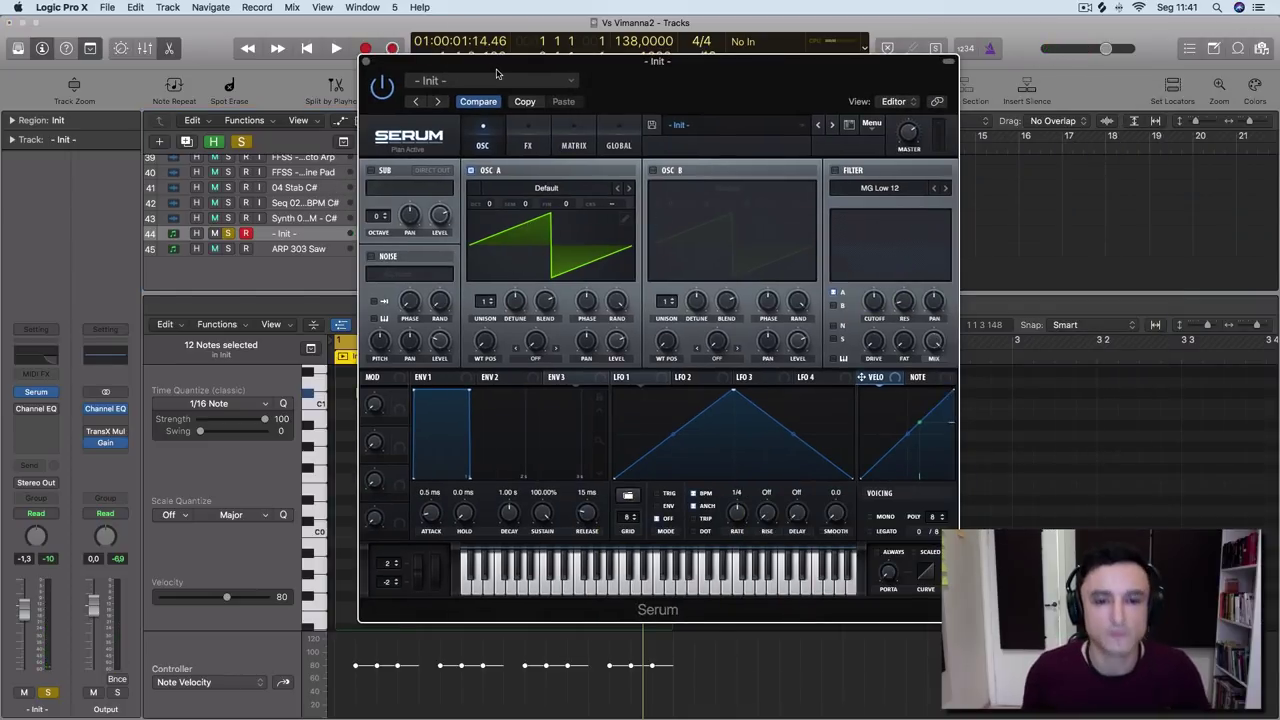
key("space")
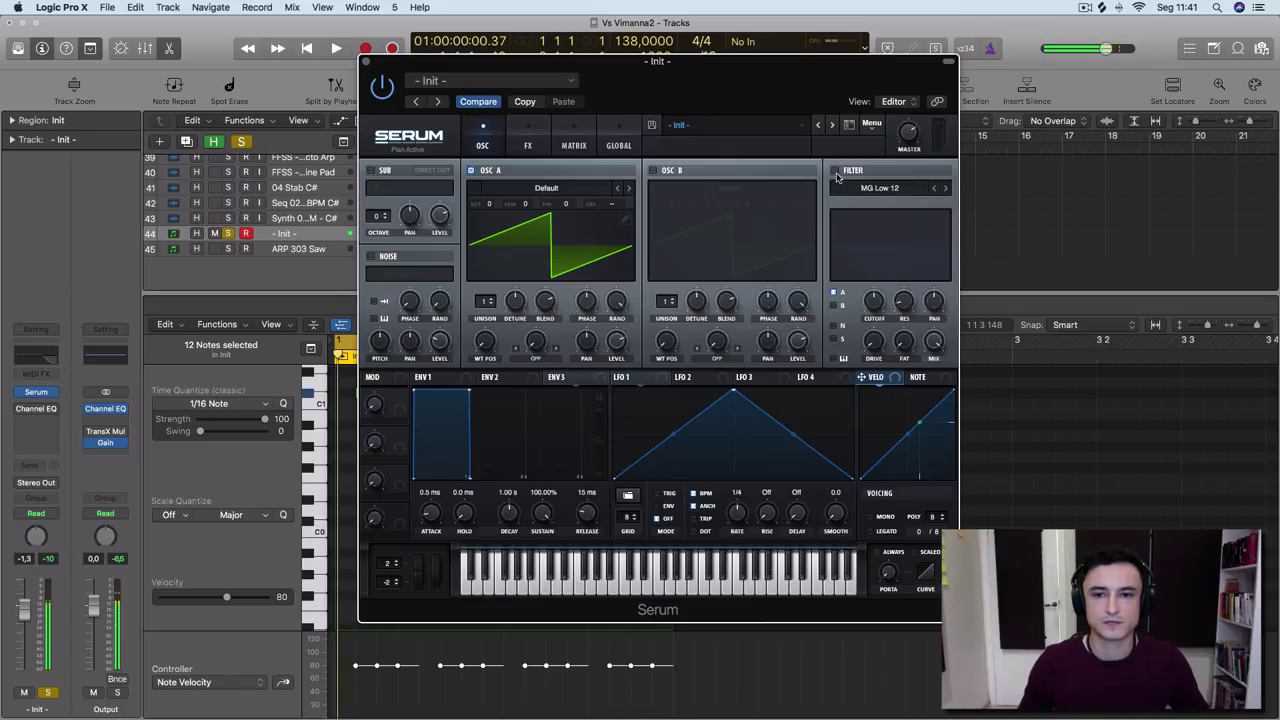
left_click(836, 171)
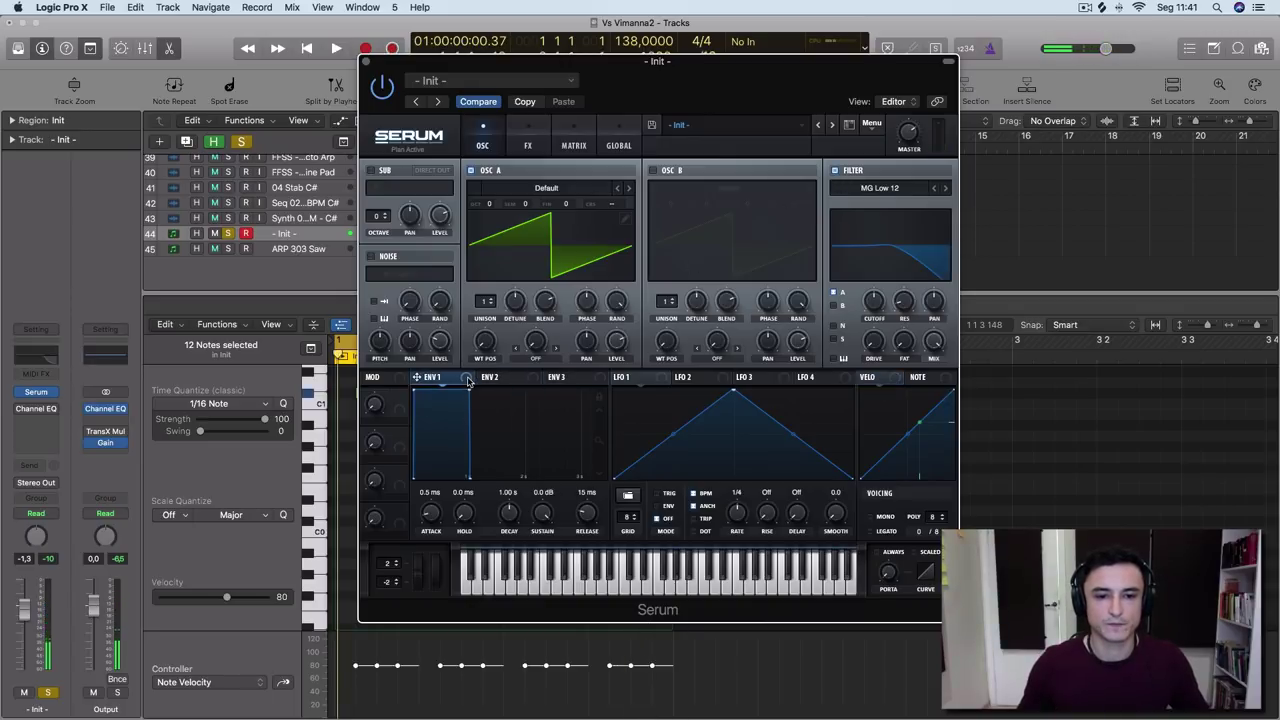
Shape Env 1 during playback with 0.0 ms attack and hold, 1.22 s decay, minus-infinity sustain and 1.7 ms release
left_click_drag(467, 391, 449, 481)
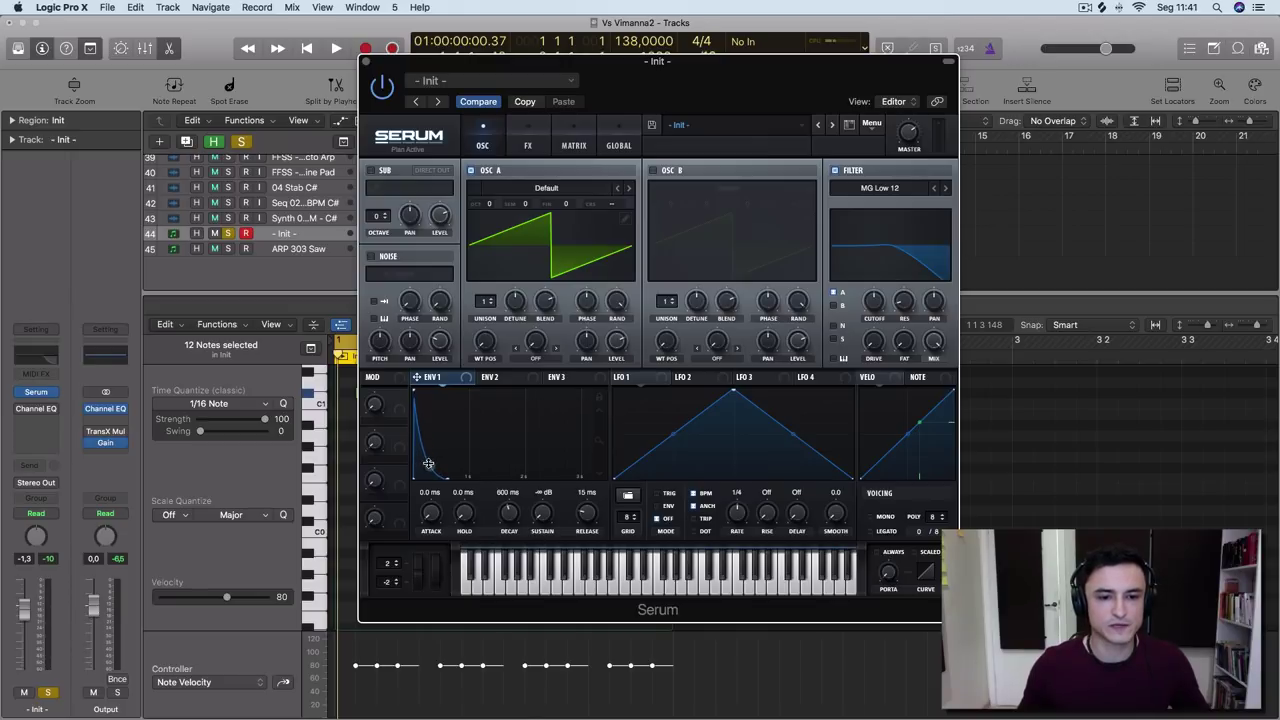
key("space")
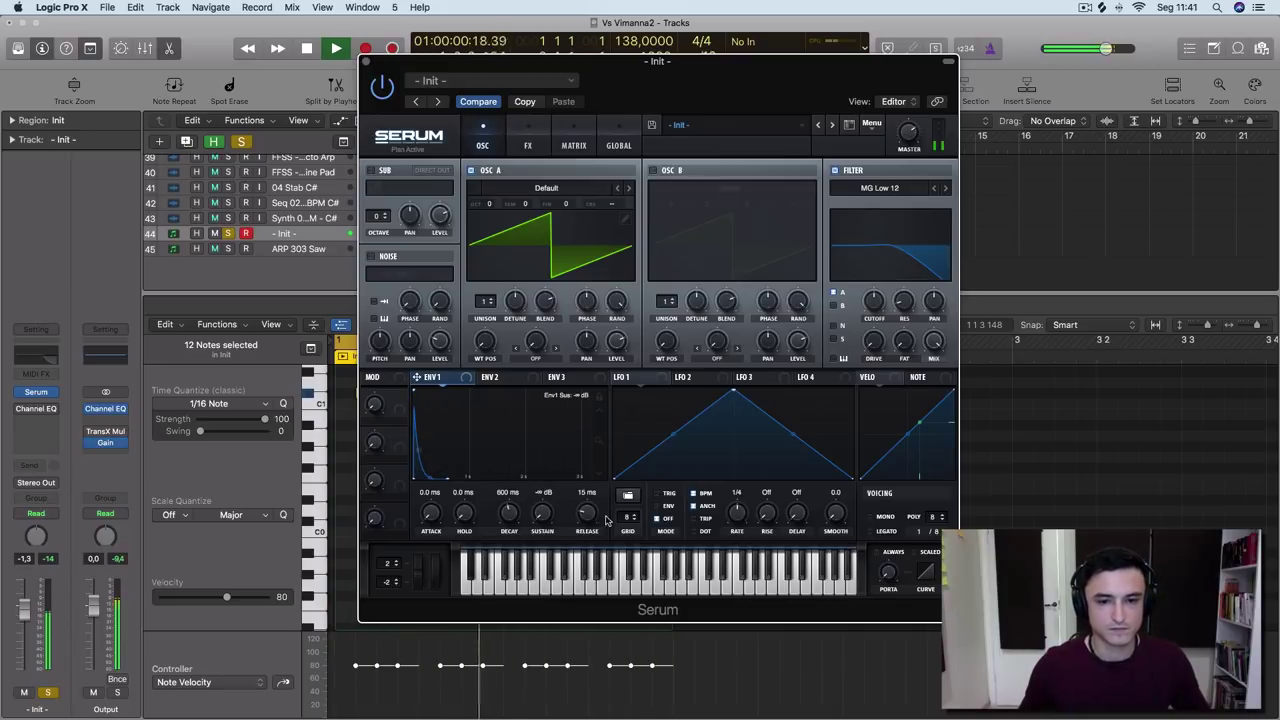
left_click_drag(587, 513, 567, 594)
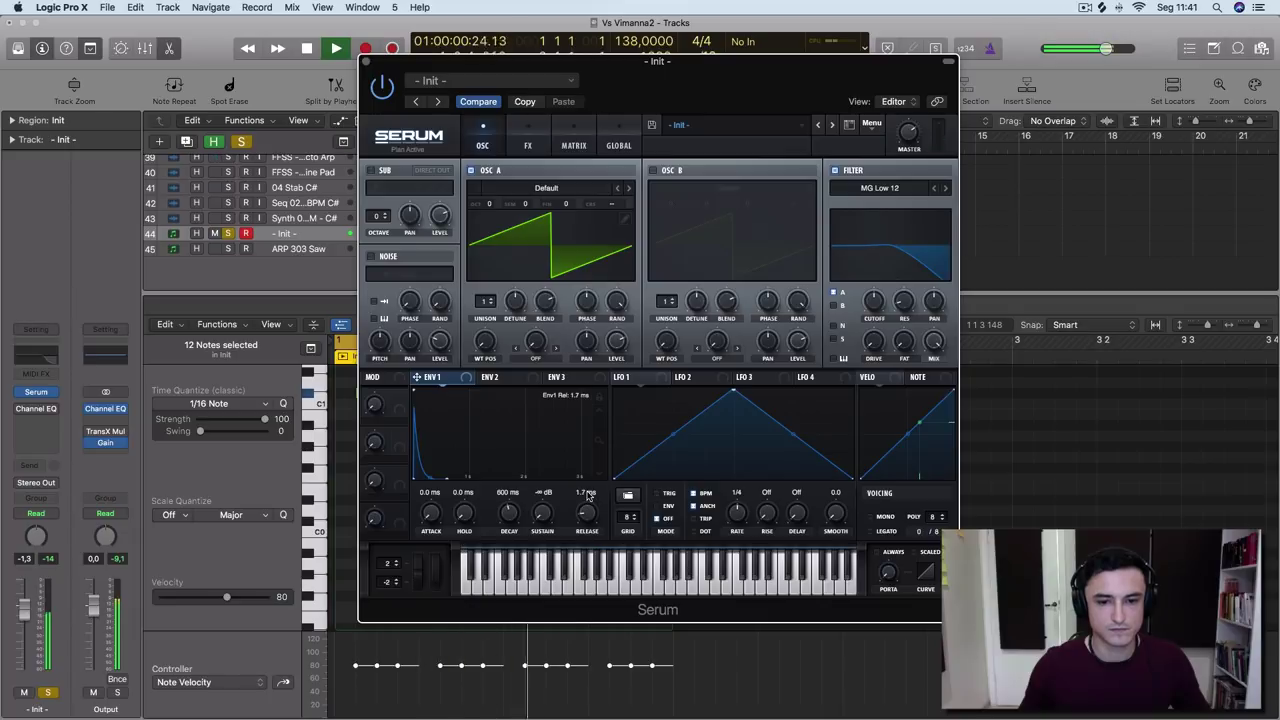
scroll(458, 513, "up", 3)
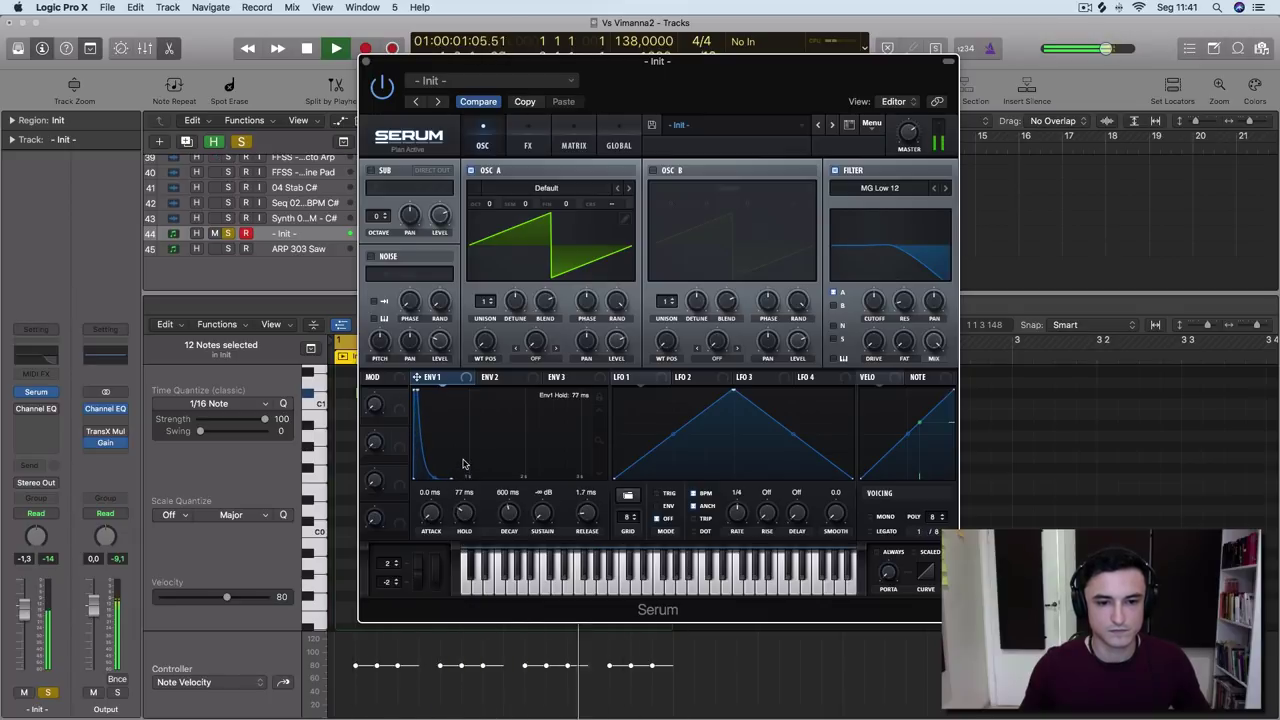
left_click_drag(458, 512, 503, 488)
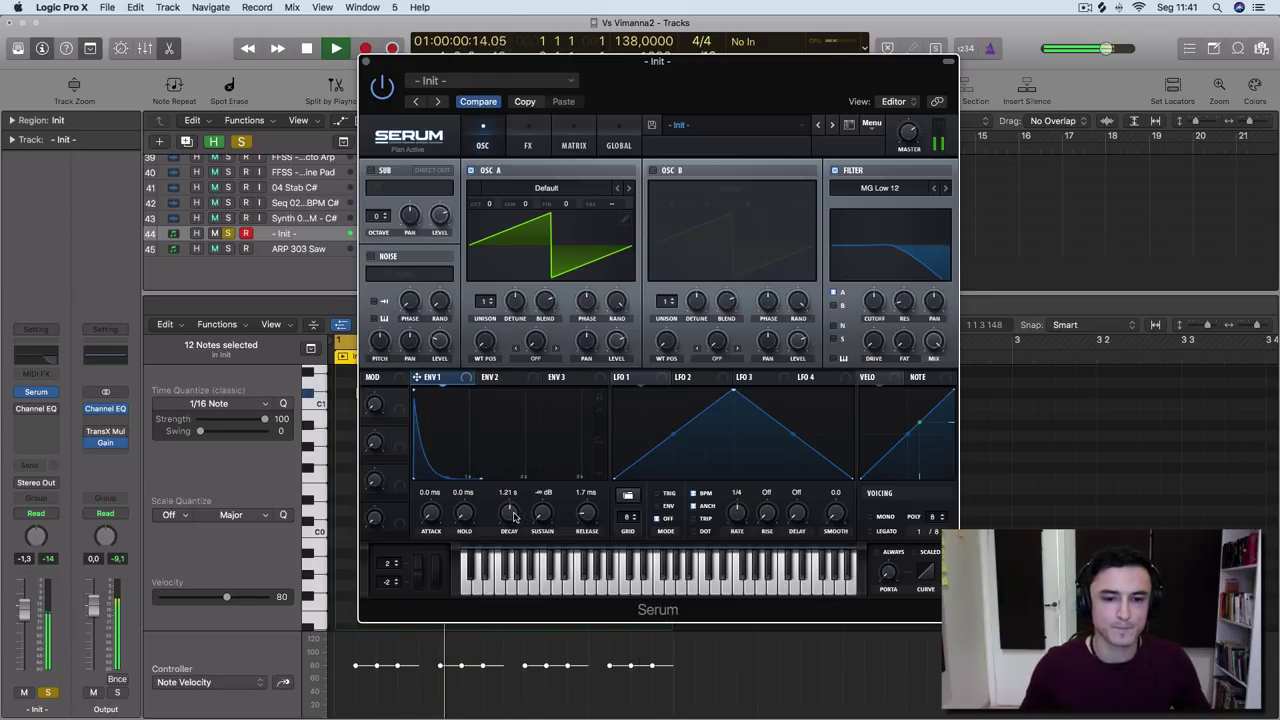
key("space")
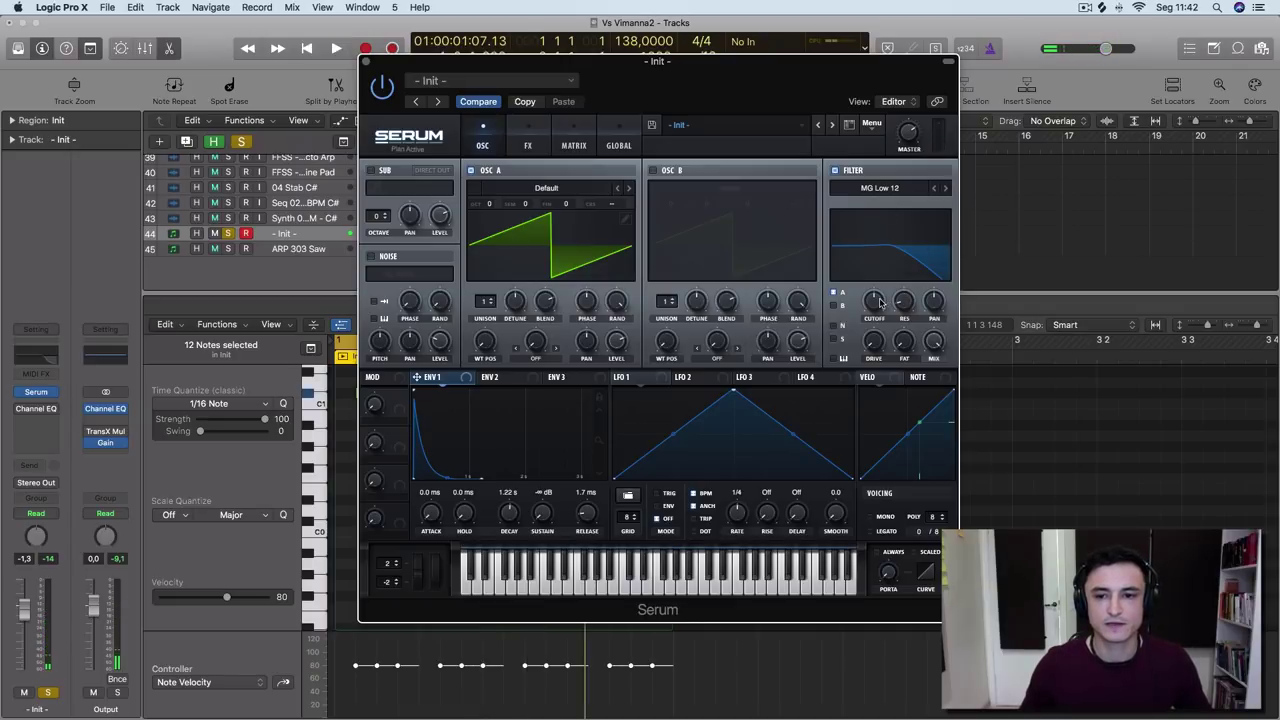
Assign Env 2 to the lowered filter cutoff and shape it with 344 ms decay, 0% sustain and 113 ms release, auditioning the loop
left_click(497, 377)
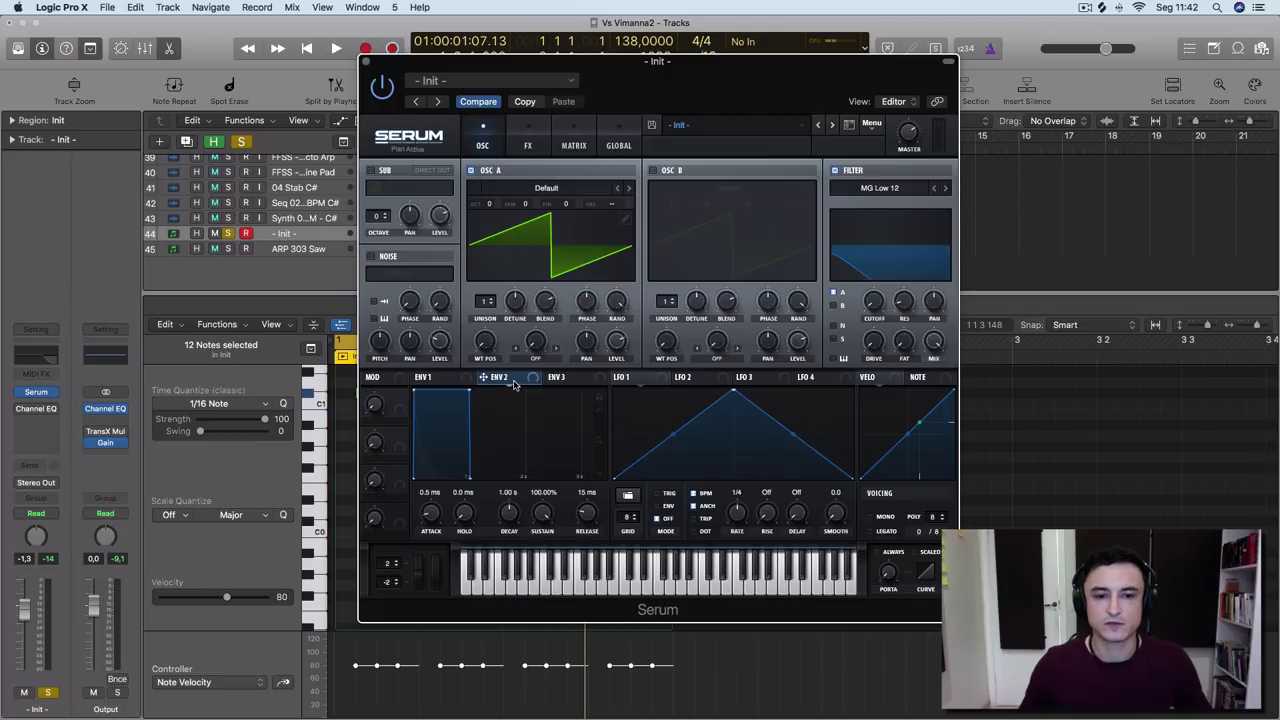
left_click_drag(566, 368, 877, 304)
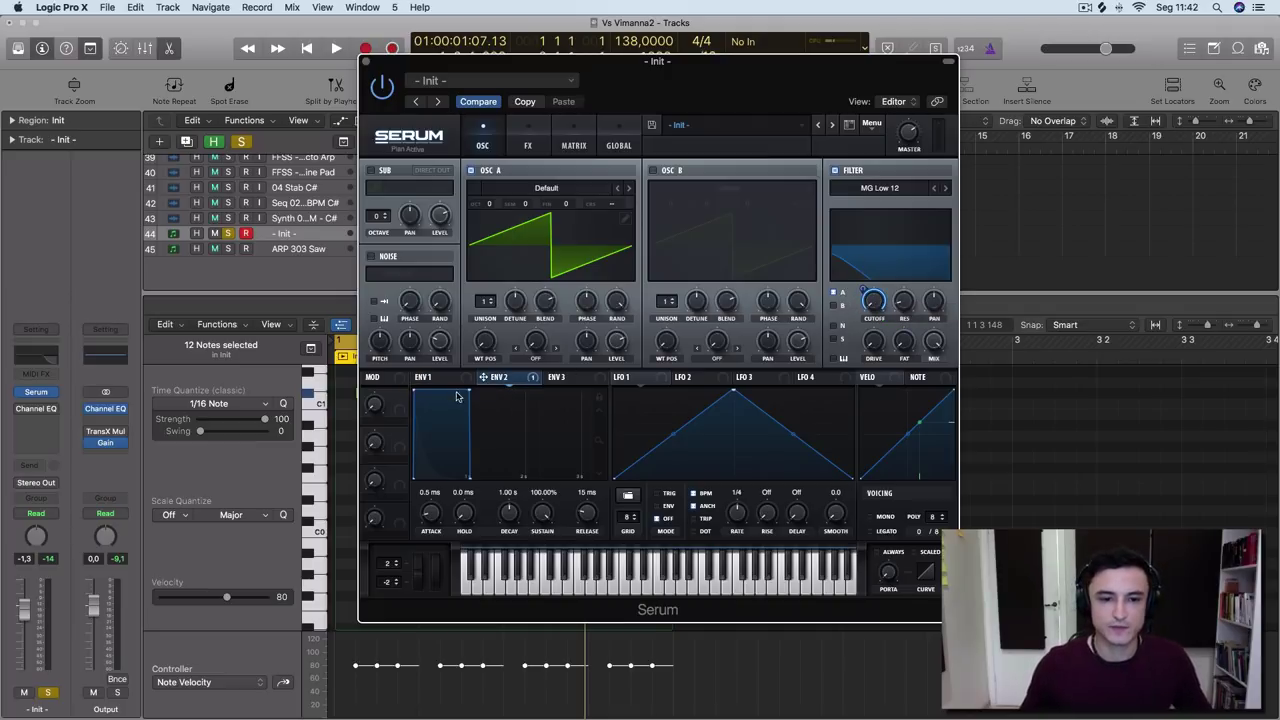
left_click_drag(470, 391, 422, 615)
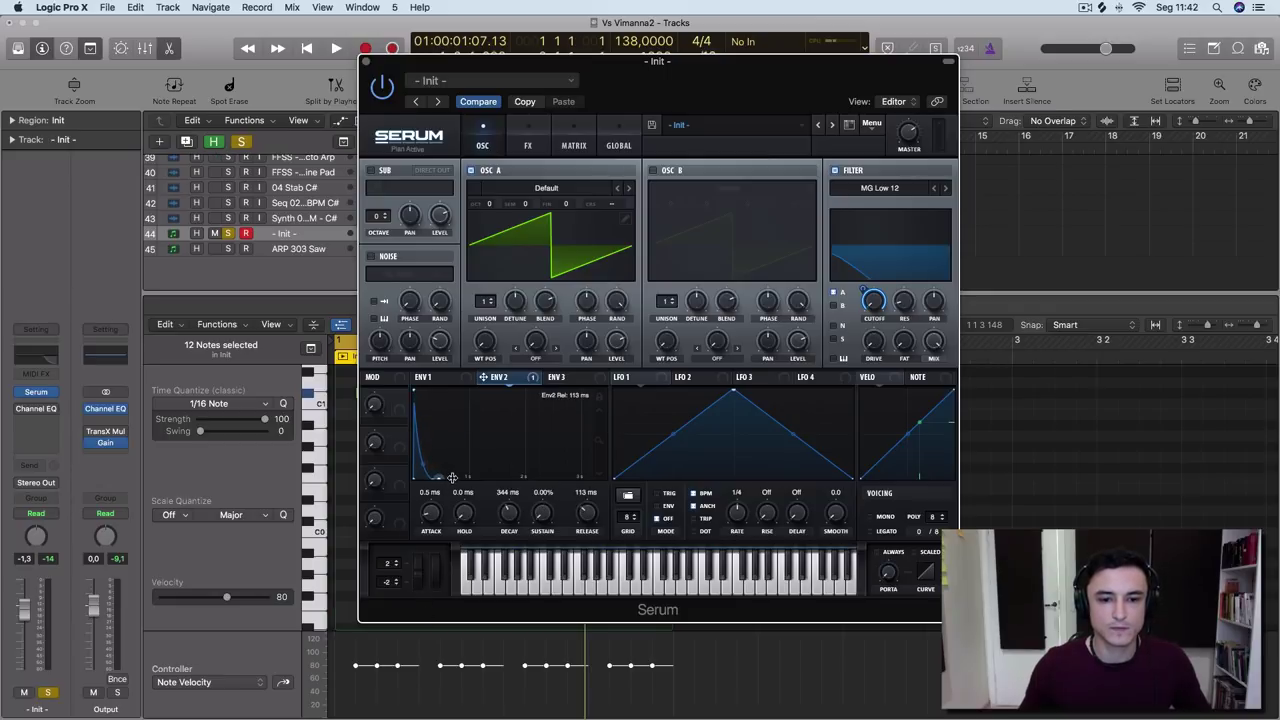
key("space")
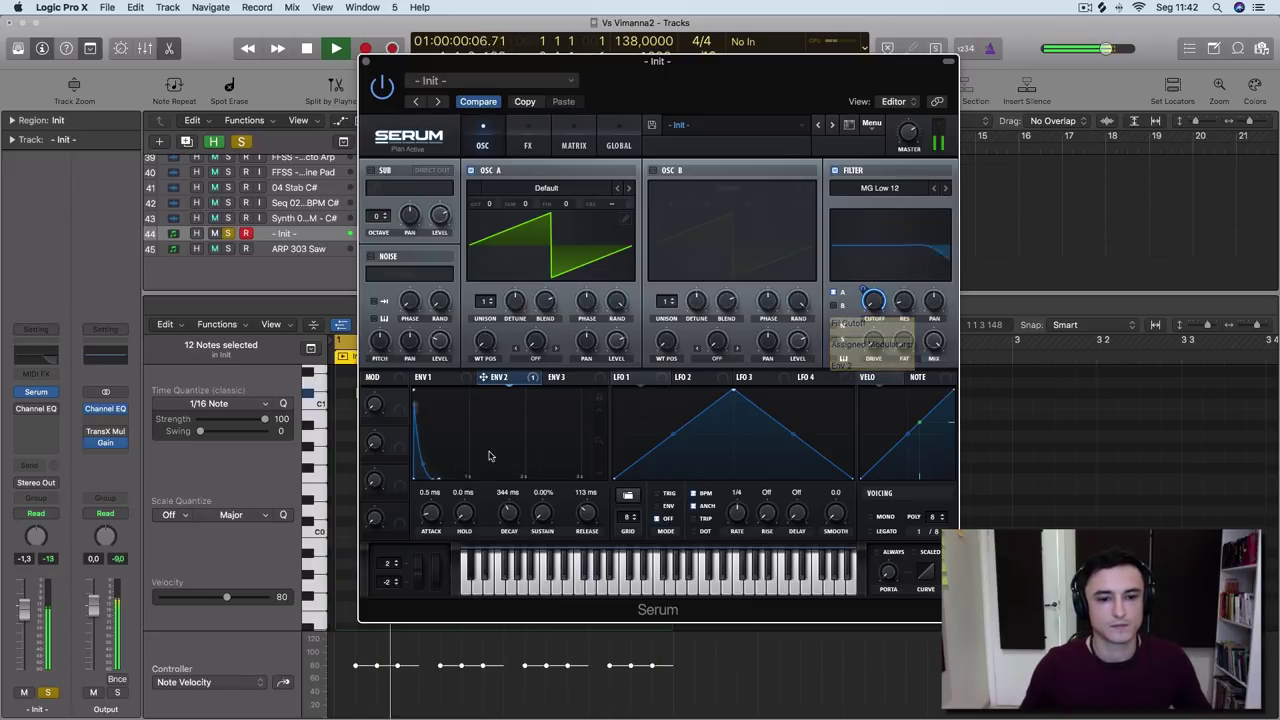
key("space")
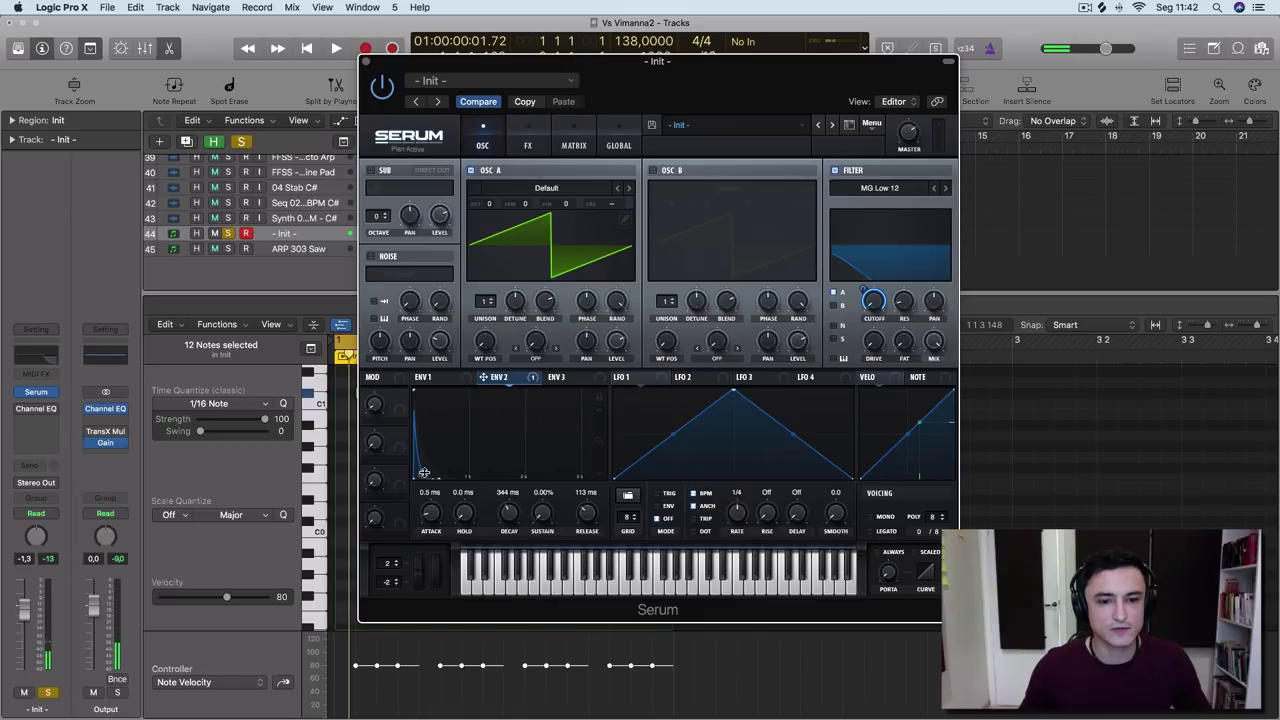
key("space")
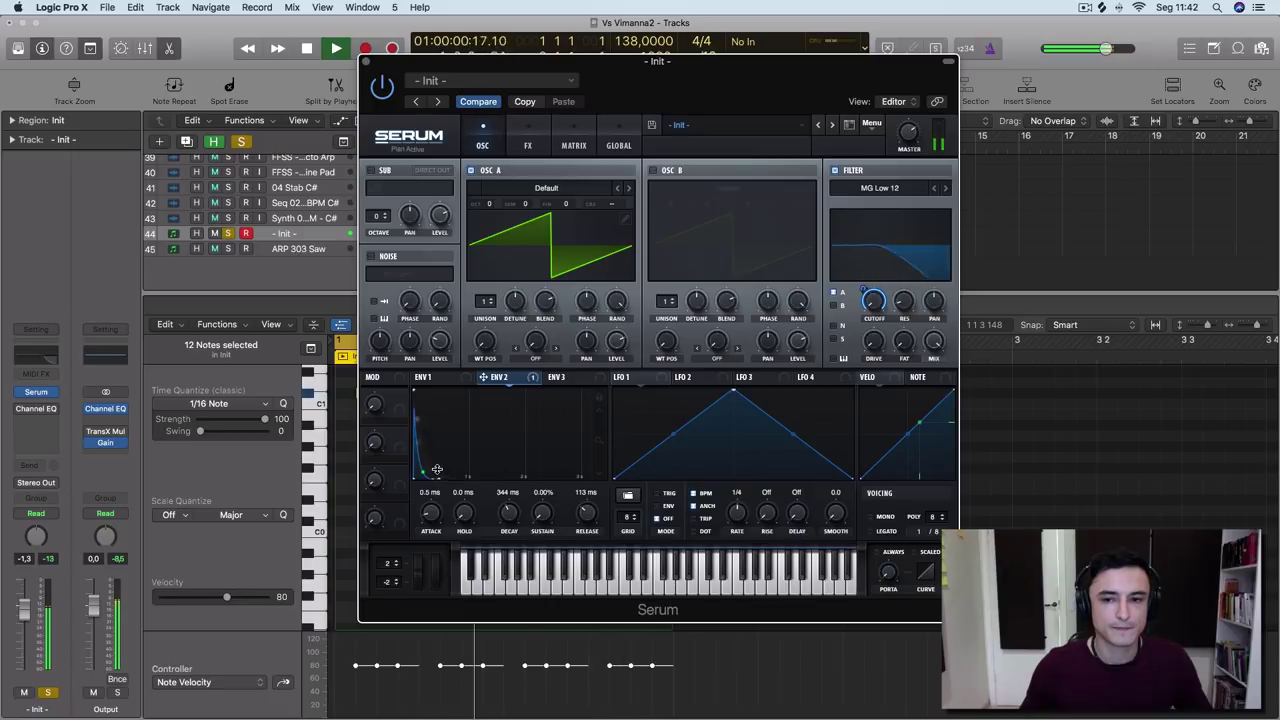
Adjust the amount of Env 2 modulation on the filter cutoff while auditioning the loop
key("space")
mouse_move(863, 287)
left_mouse_down()
mouse_move(855, 299)
mouse_move(864, 292)
left_mouse_up()
key("space")
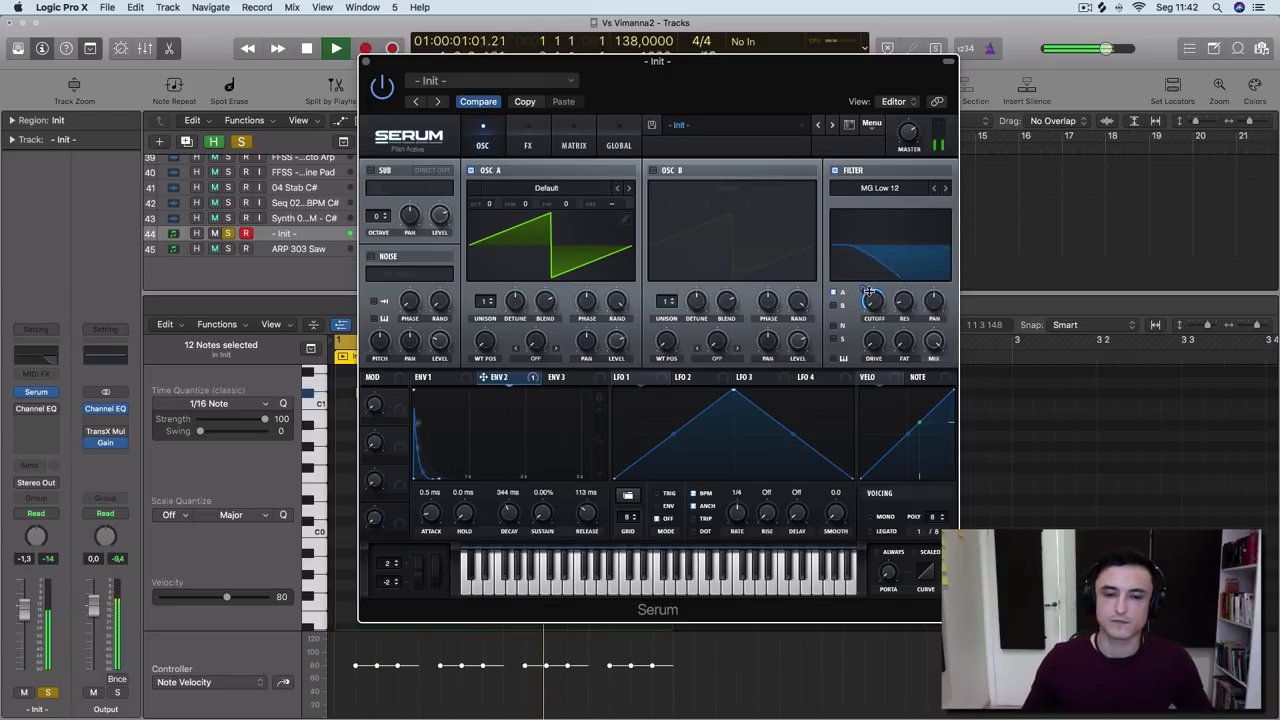
mouse_move(871, 308)
left_mouse_down()
mouse_move(863, 281)
mouse_move(860, 292)
left_mouse_up()
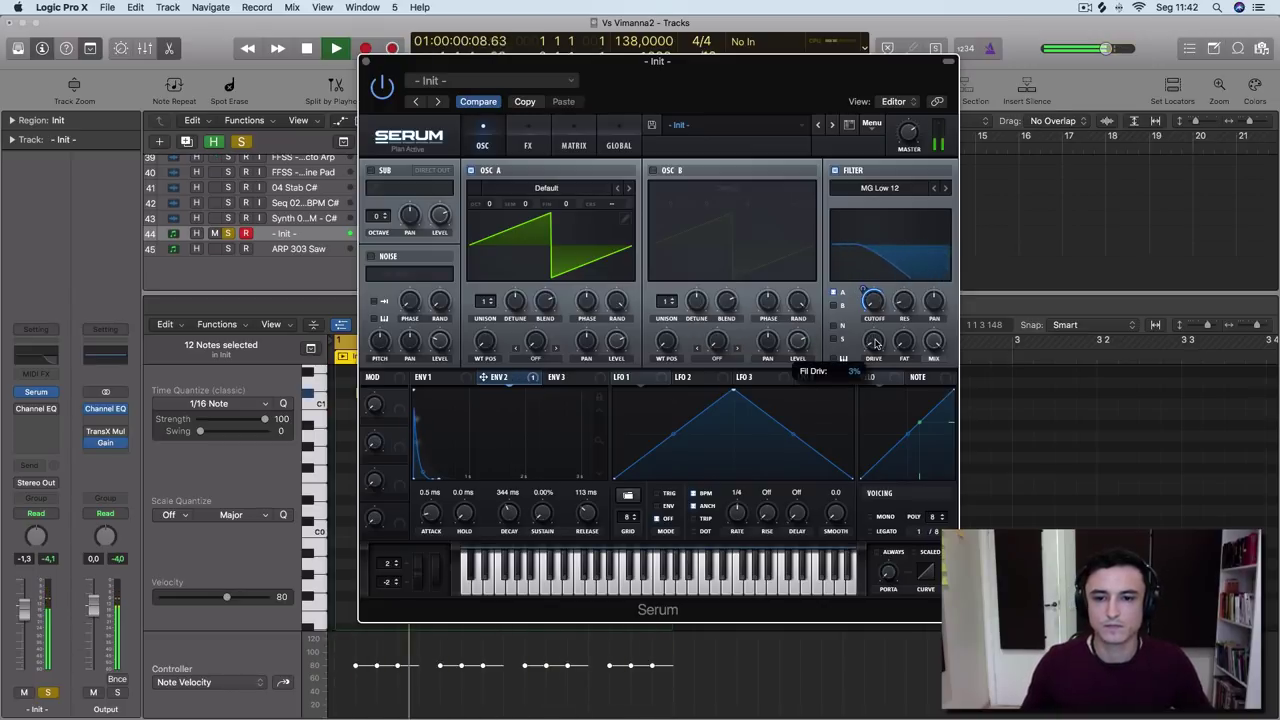
key("space")
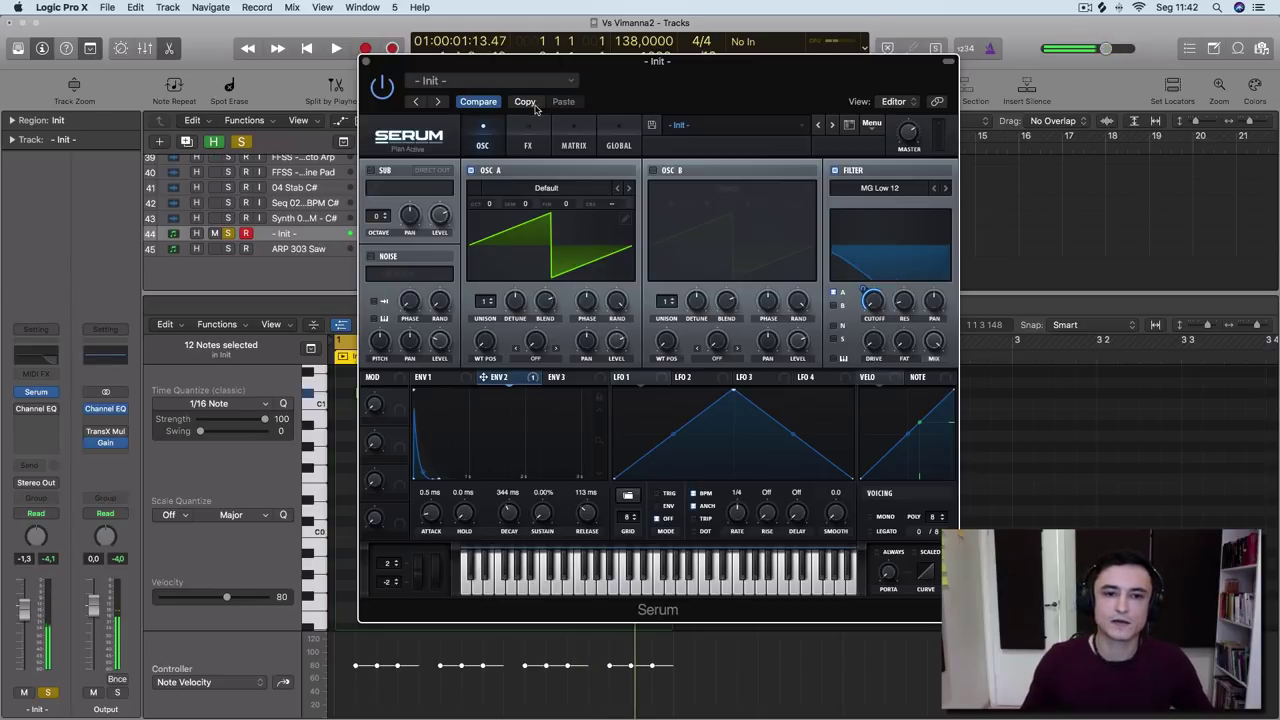
Move the synth window off the piano roll, deselect the notes and enlarge the Note Velocity area below them
left_click_drag(520, 68, 742, 78)
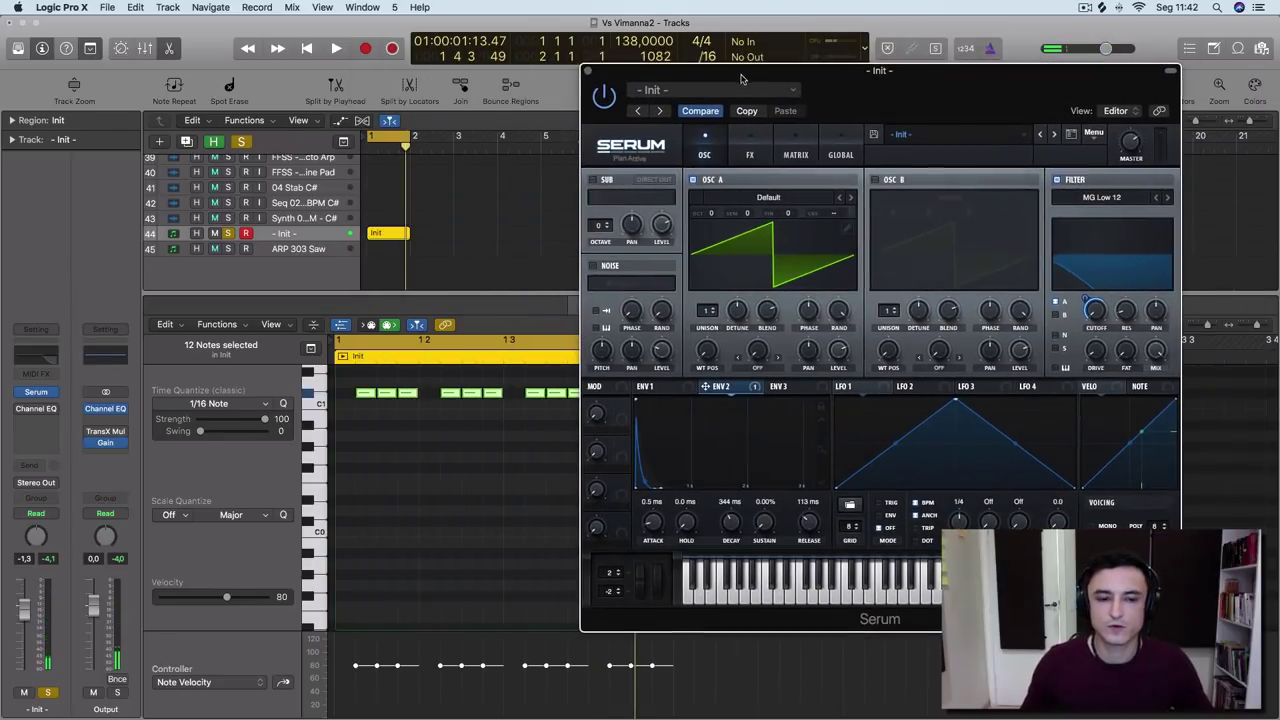
left_click(390, 434)
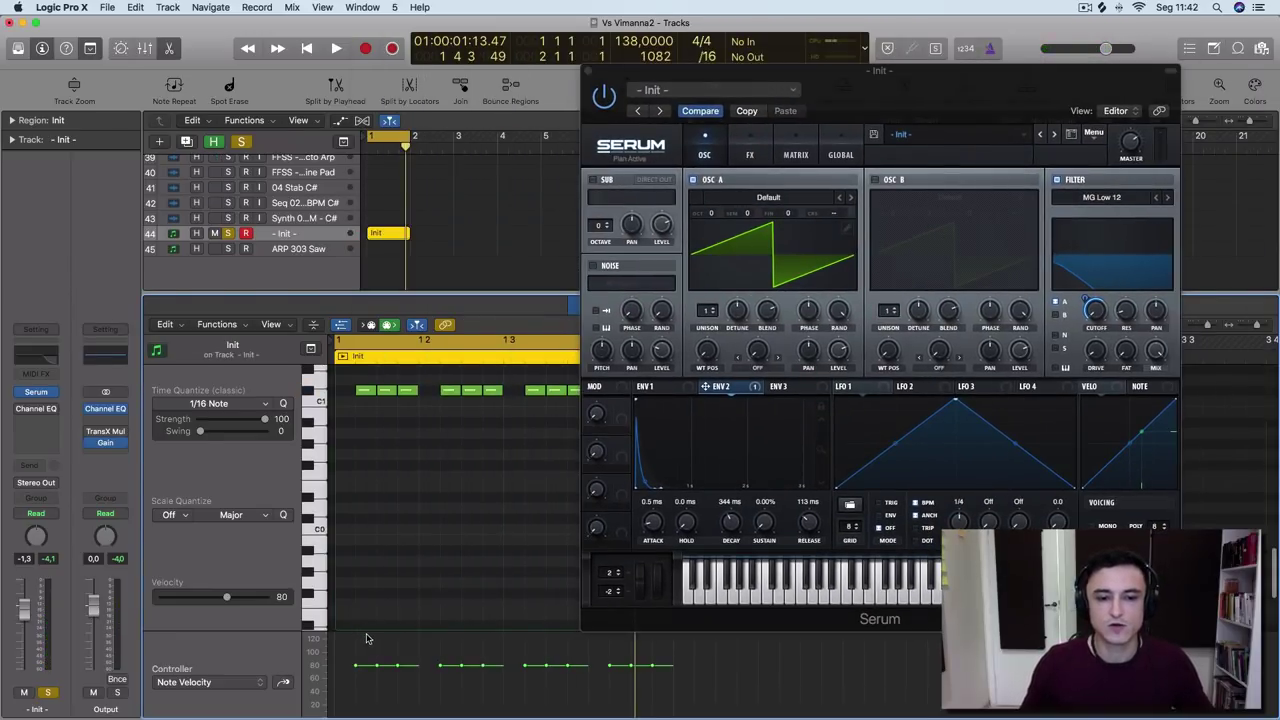
left_click_drag(363, 632, 375, 430)
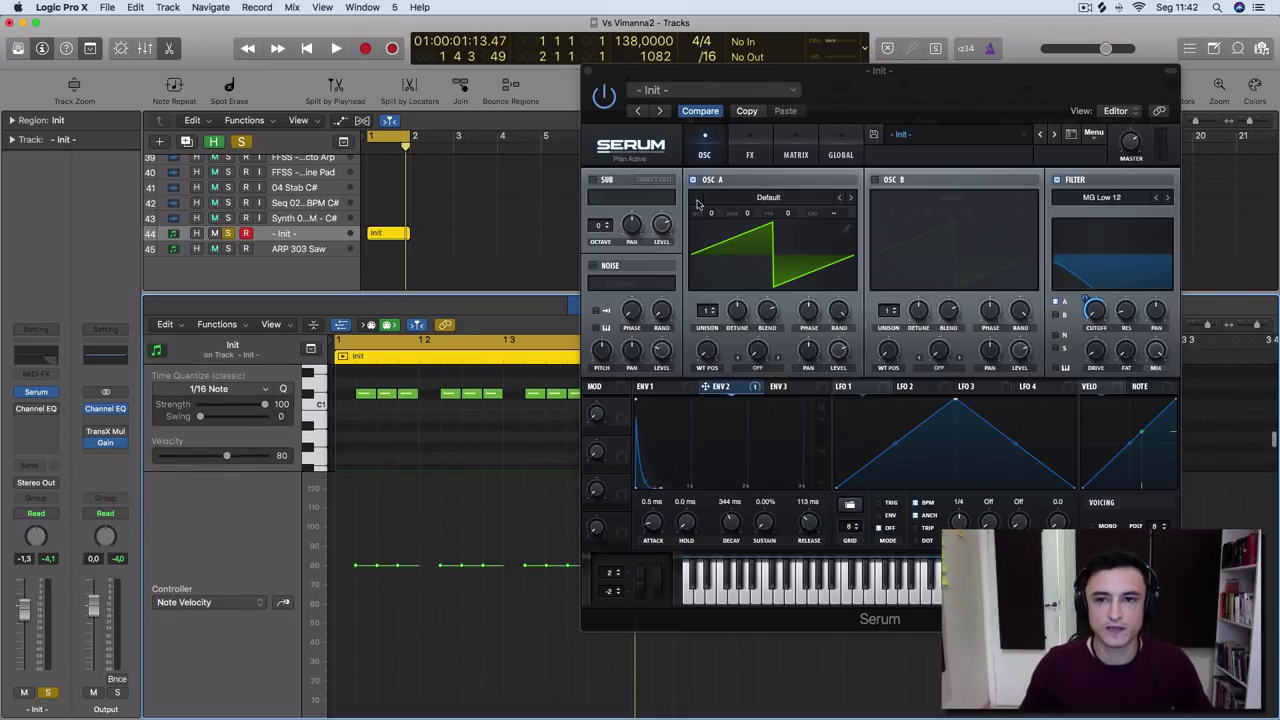
Route Velo to the global Amp. destination in Serum's modulation matrix at maximum positive amount, and close the synth window
left_click_drag(920, 70, 714, 122)
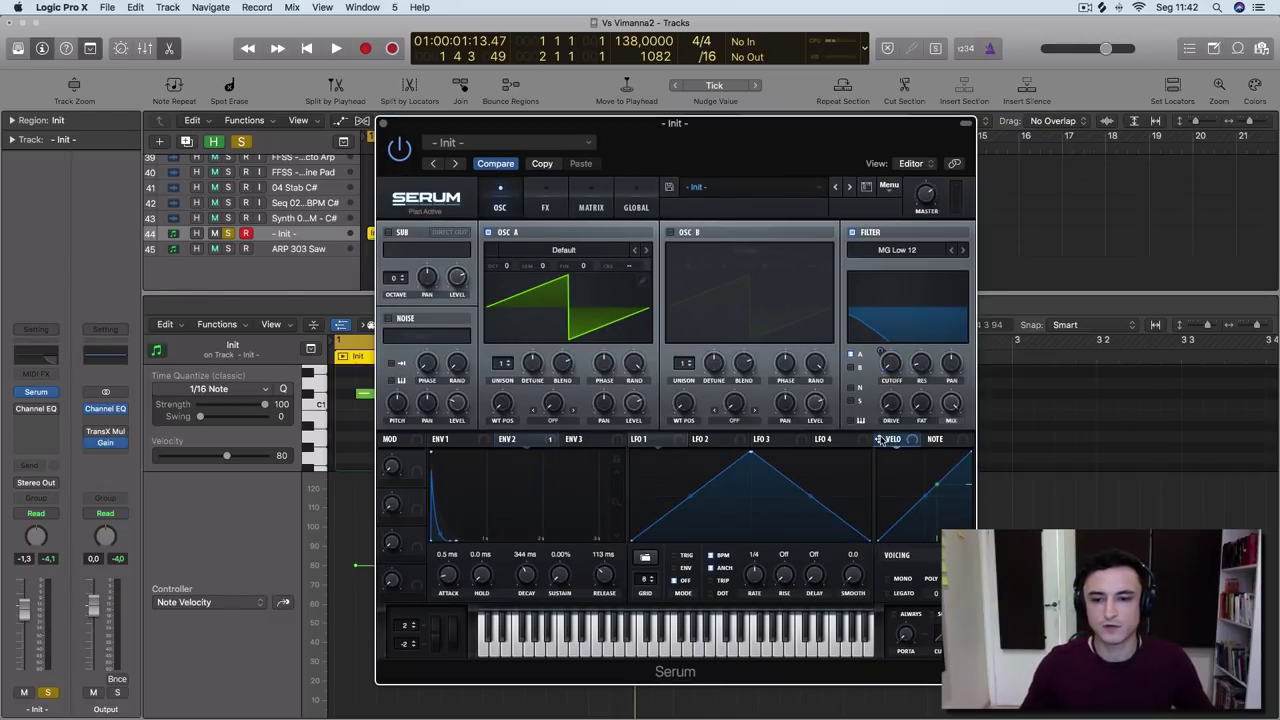
left_click(583, 207)
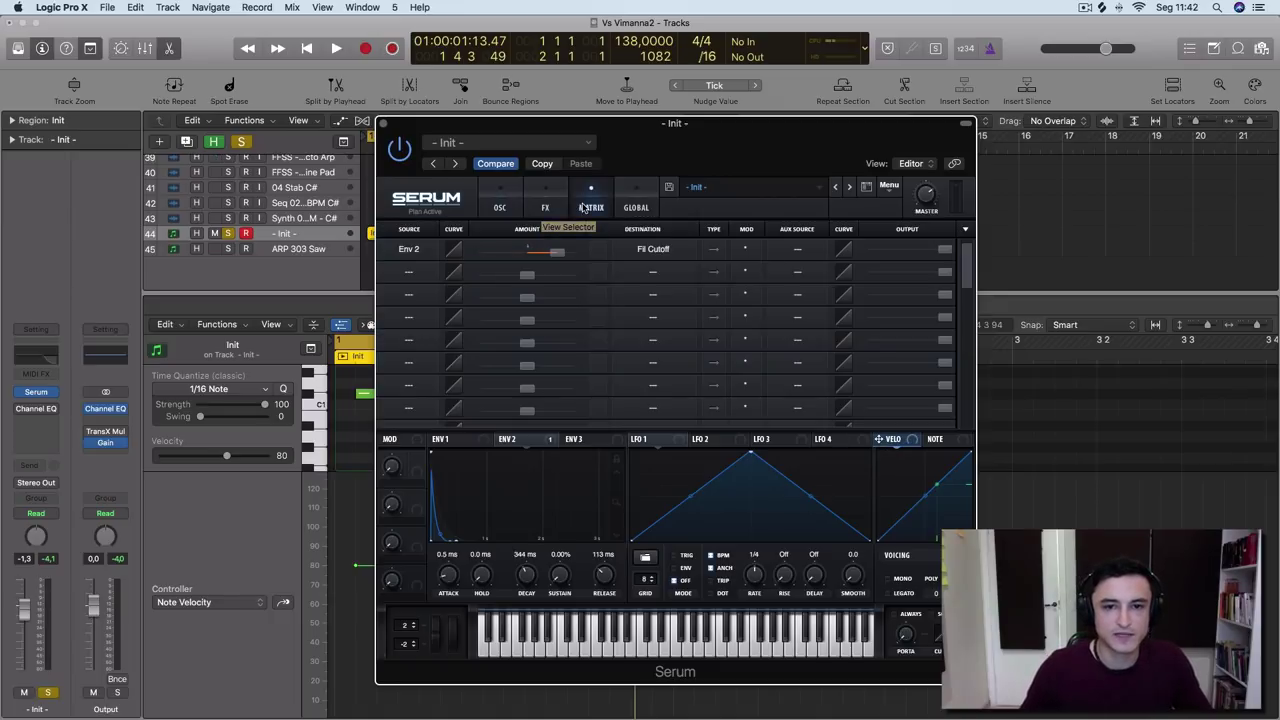
left_click(407, 272)
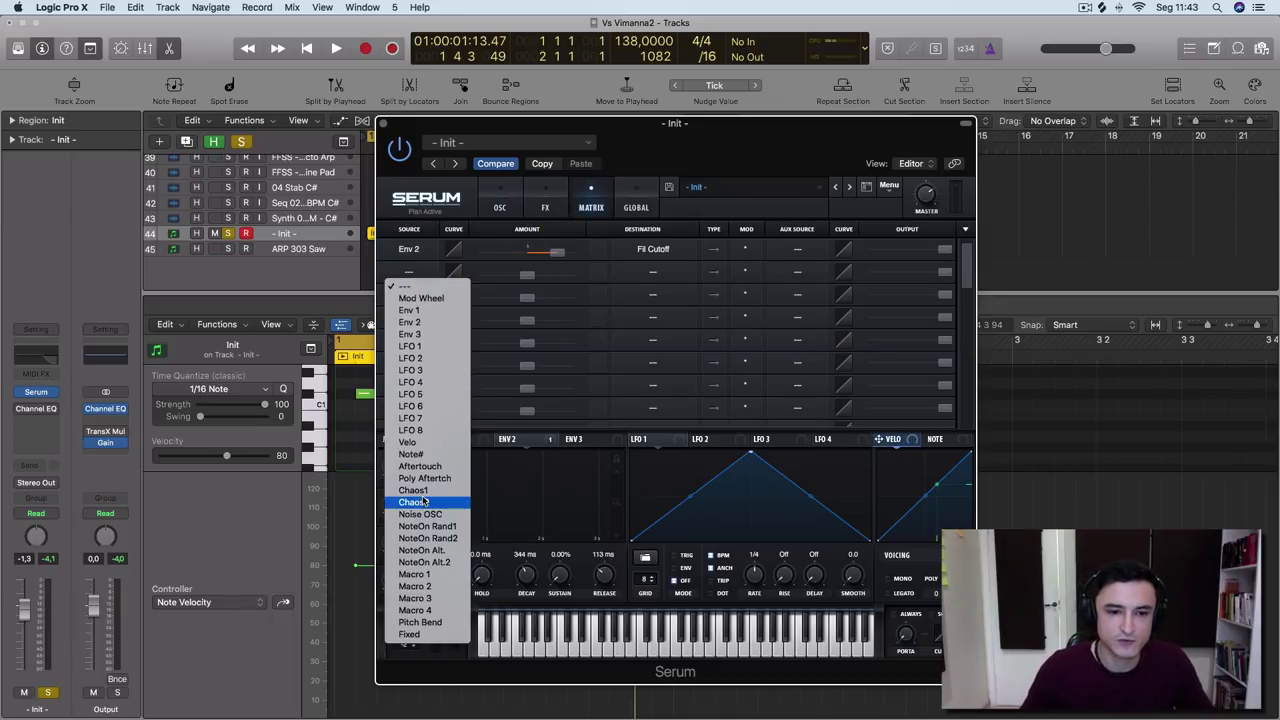
left_click(407, 442)
left_click(640, 278)
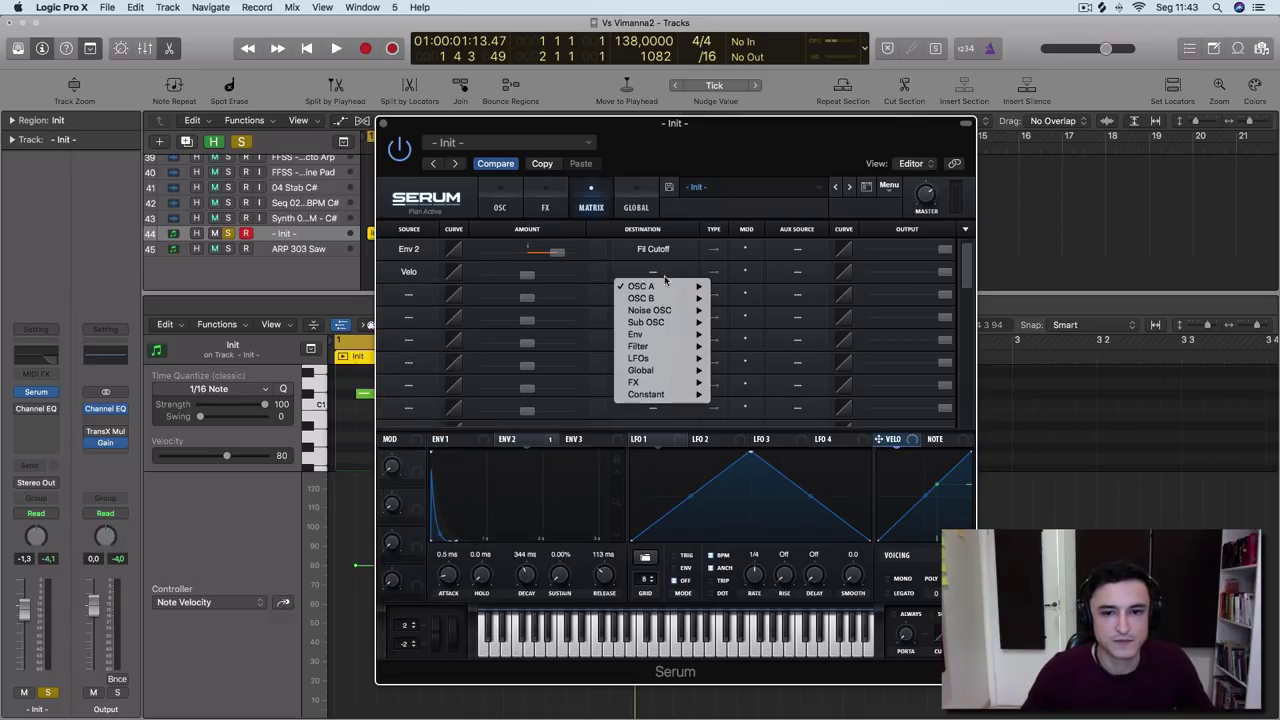
mouse_move(681, 371)
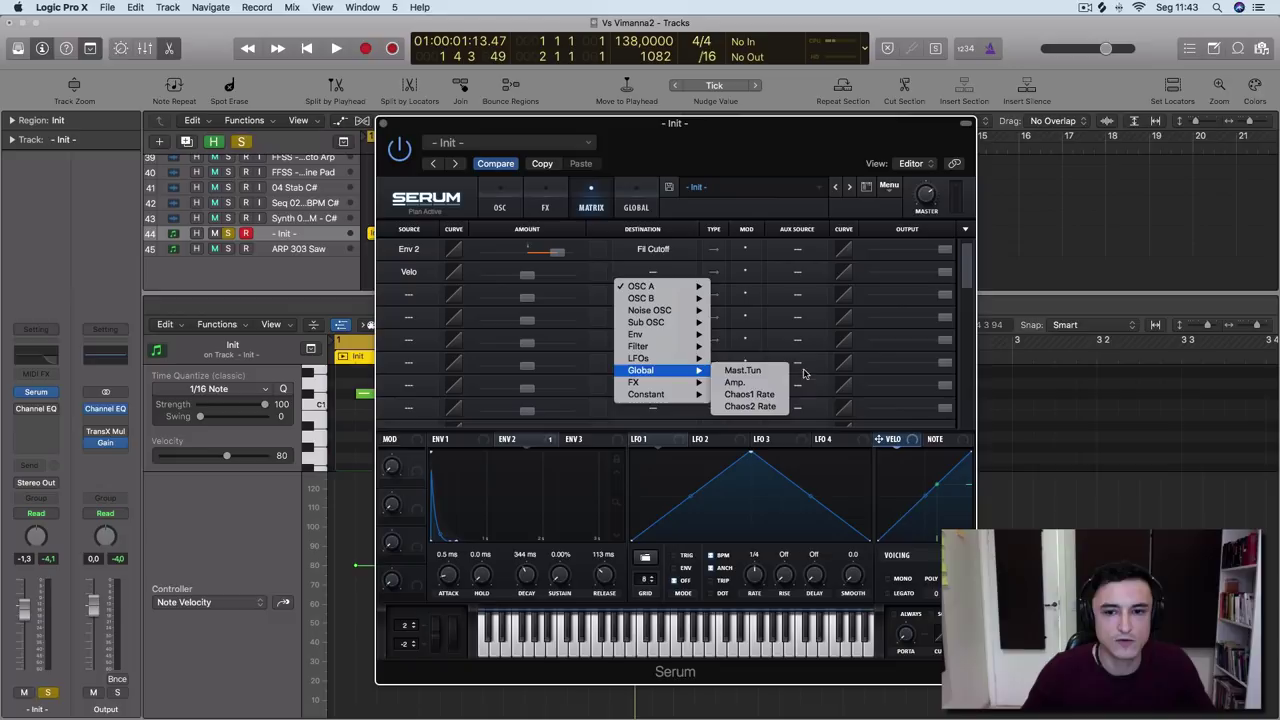
left_click(745, 382)
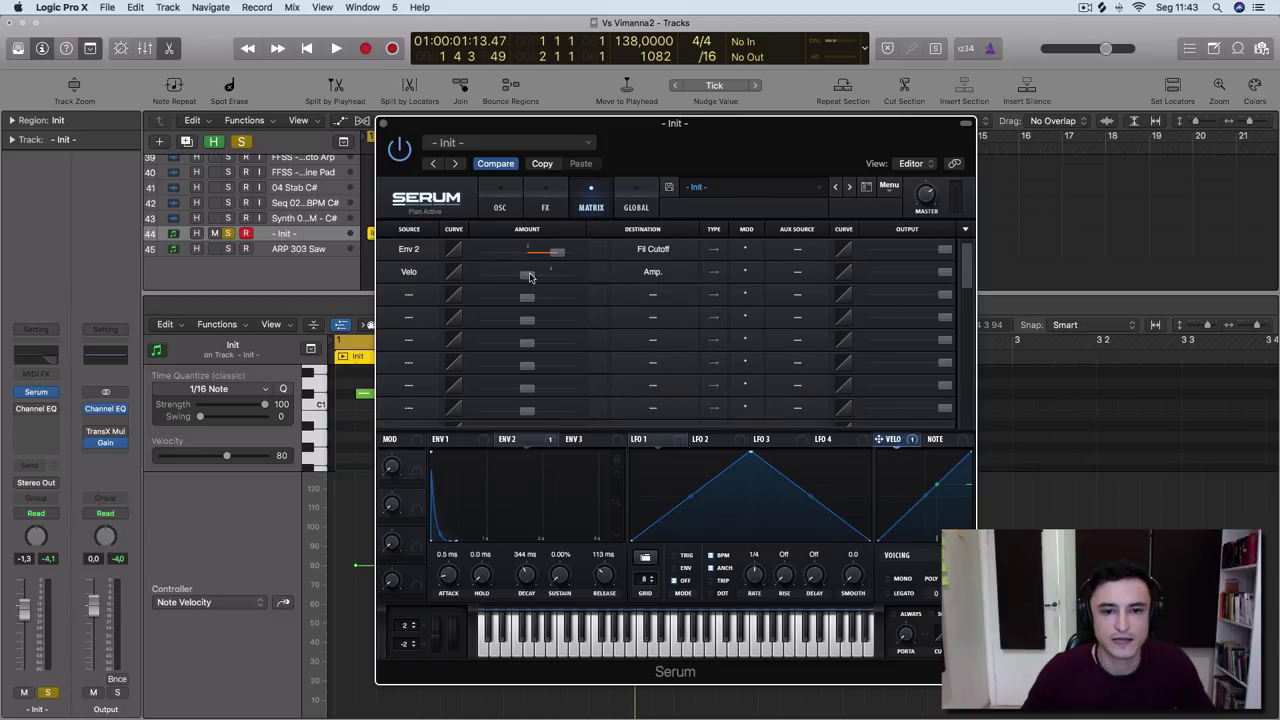
left_click_drag(527, 273, 575, 274)
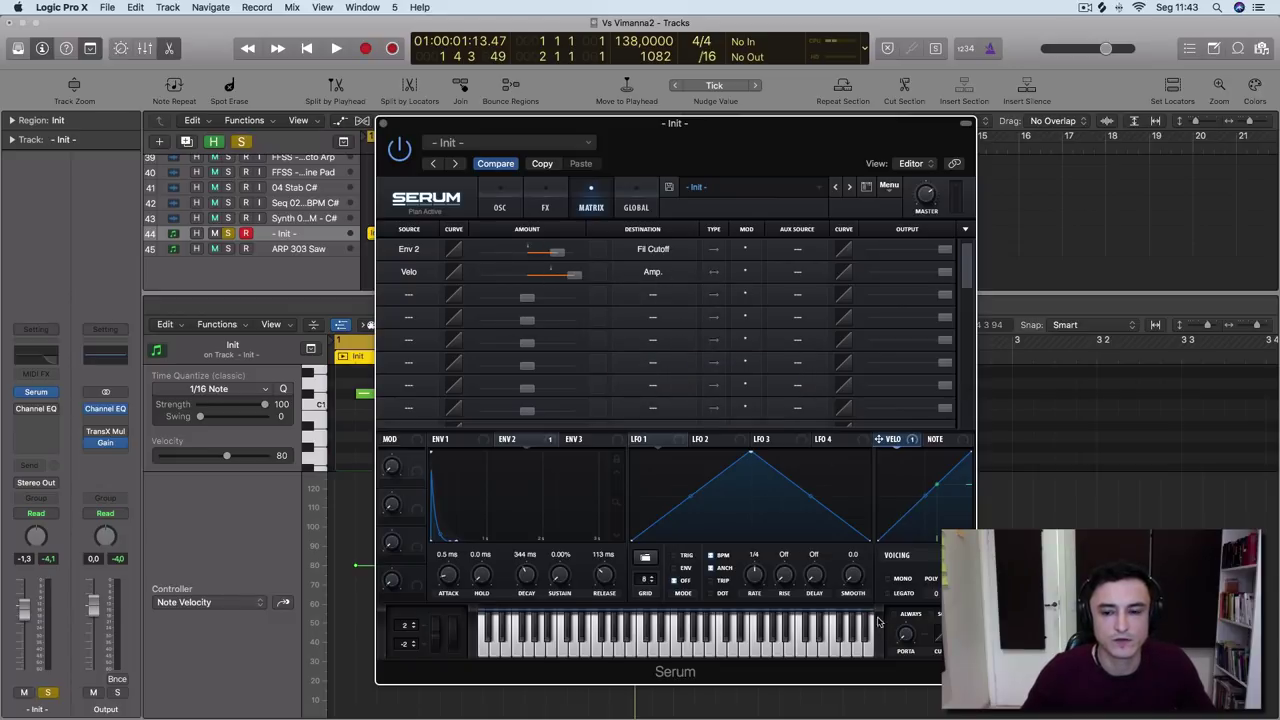
left_click(382, 124)
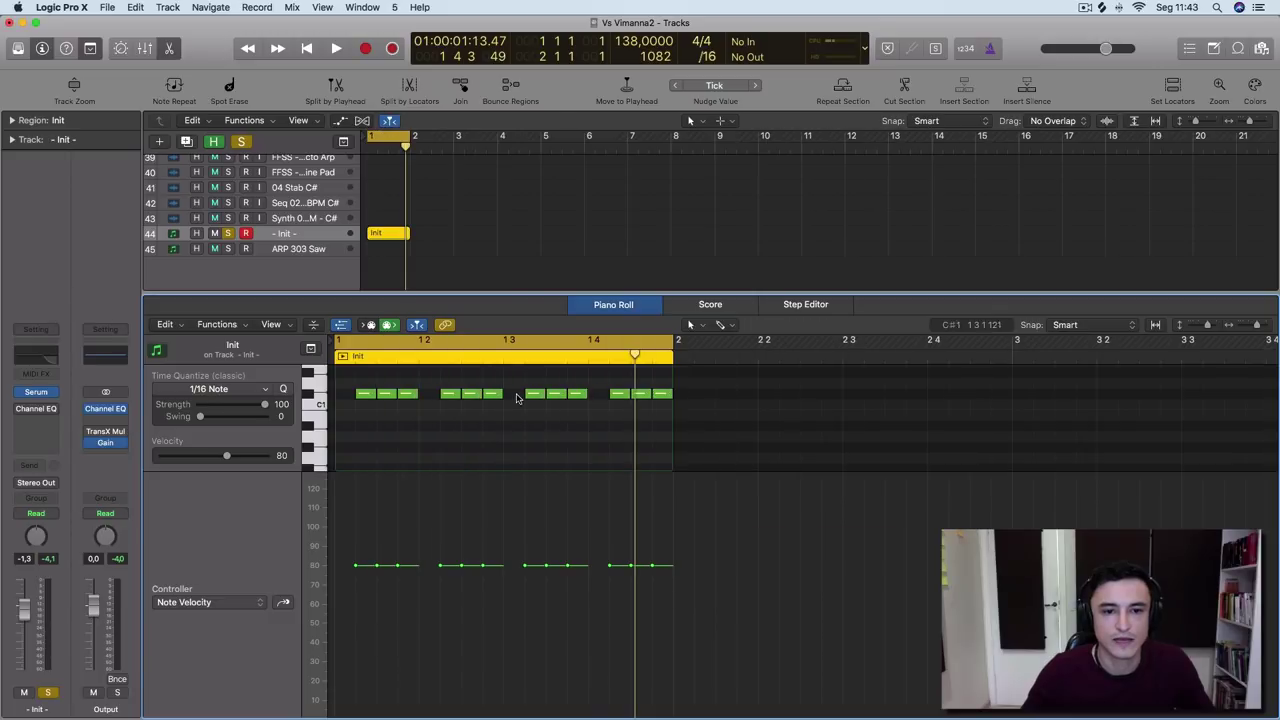
Set the velocities of the first three notes to about 36, 81 and 54 while auditioning the loop
key("space")
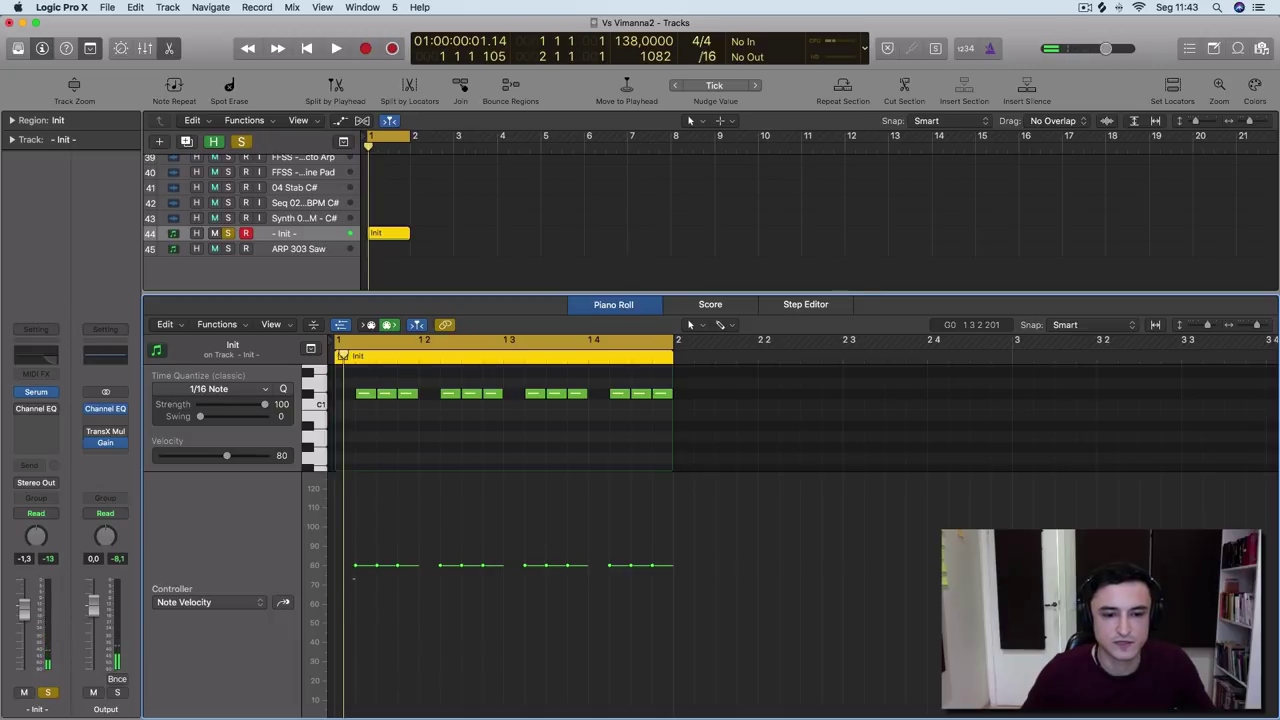
left_click_drag(358, 566, 358, 625)
left_click_drag(401, 566, 401, 627)
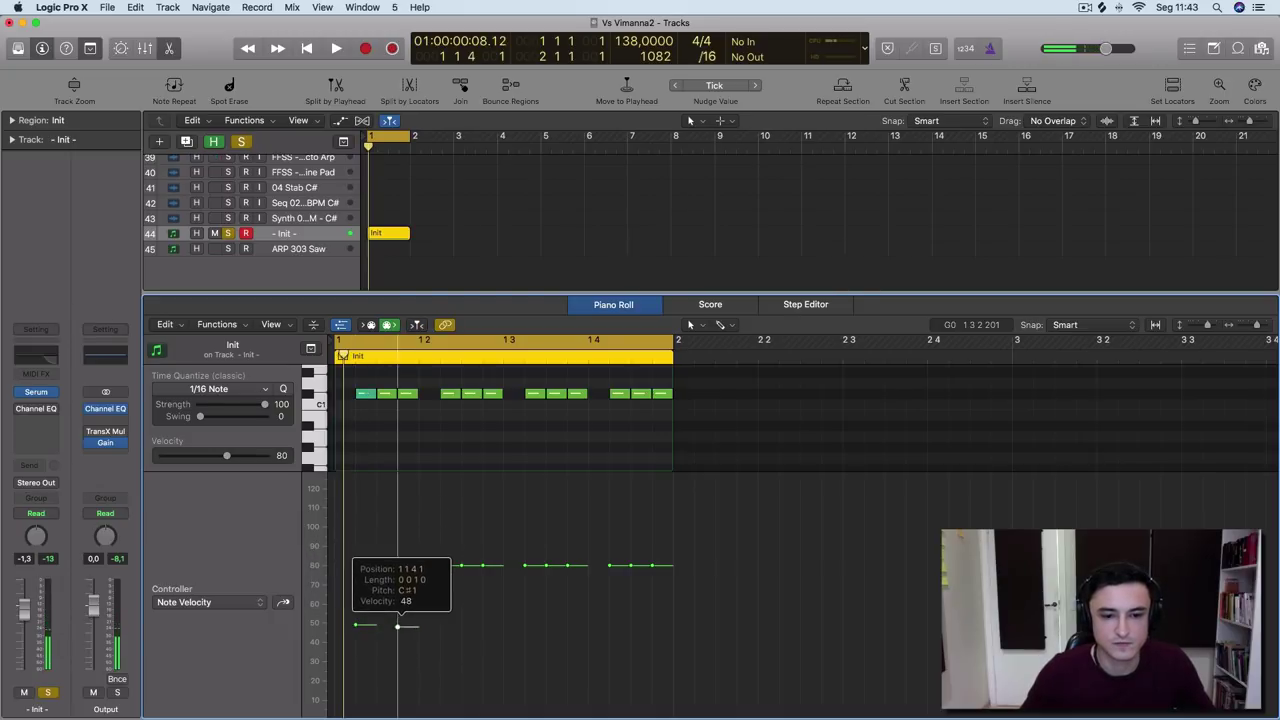
key("space")
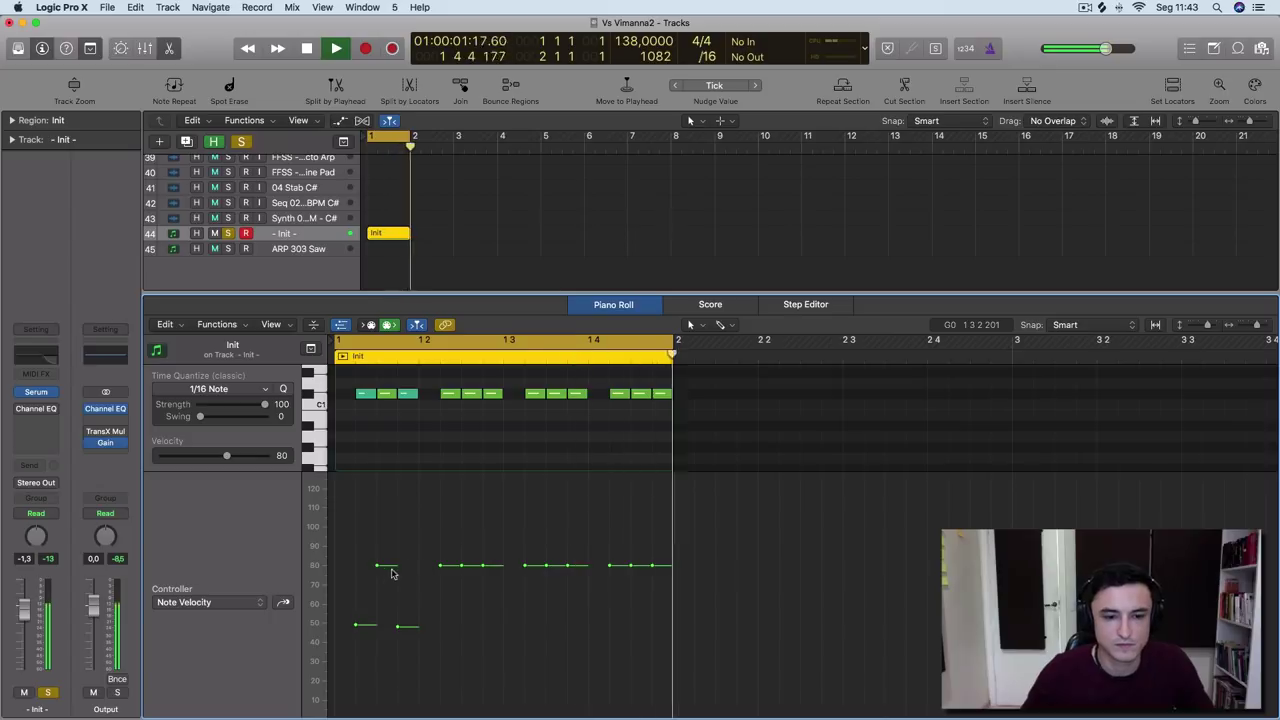
left_click_drag(390, 566, 389, 551)
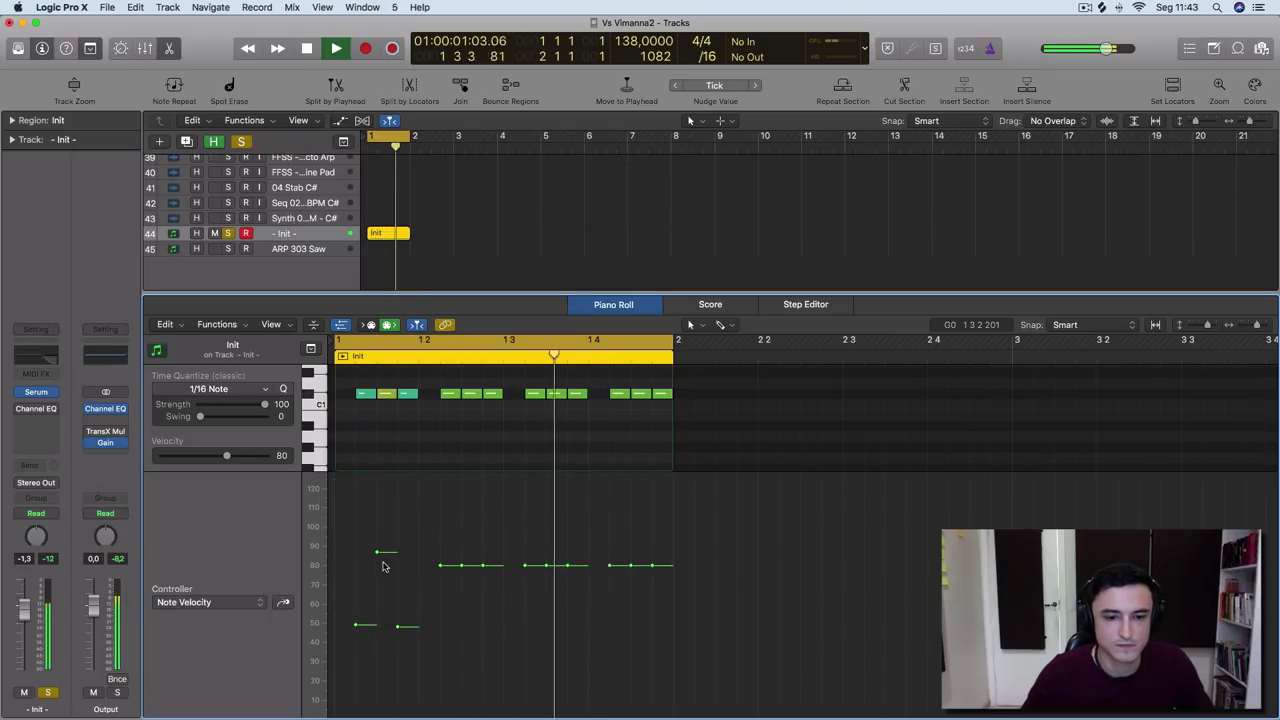
key("space")
left_click_drag(356, 628, 357, 698)
key("space")
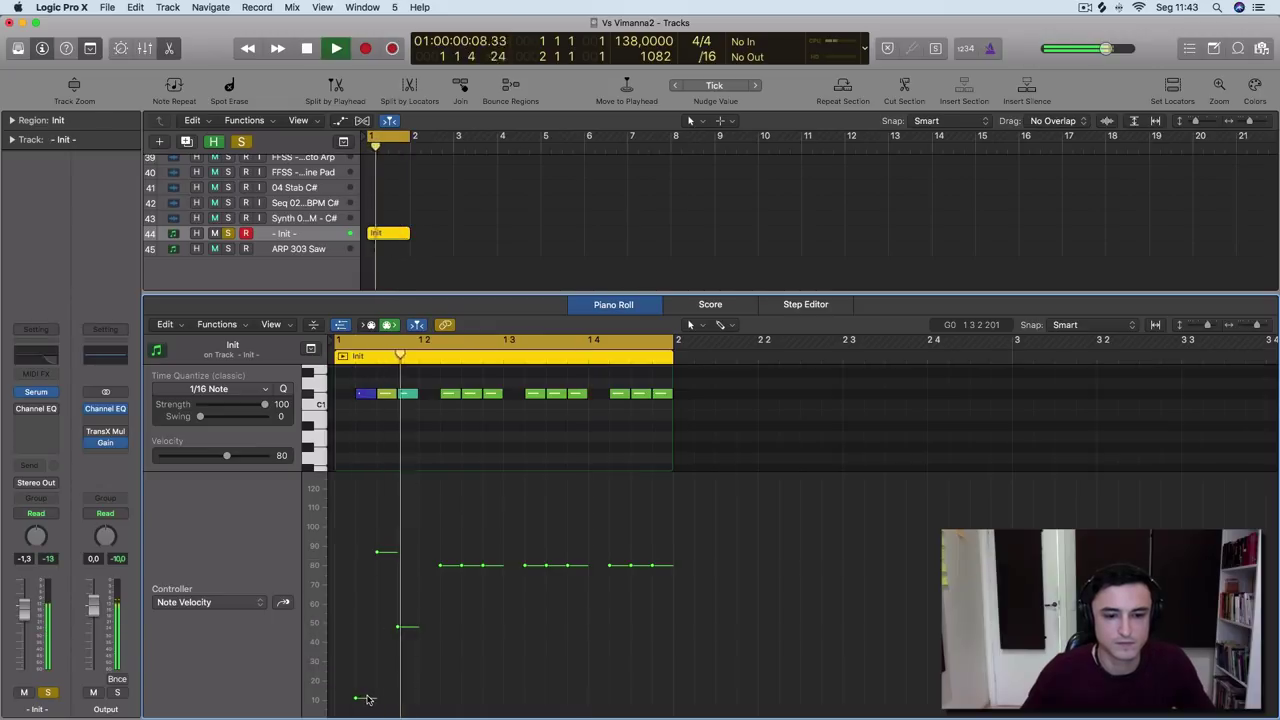
left_click_drag(385, 553, 386, 565)
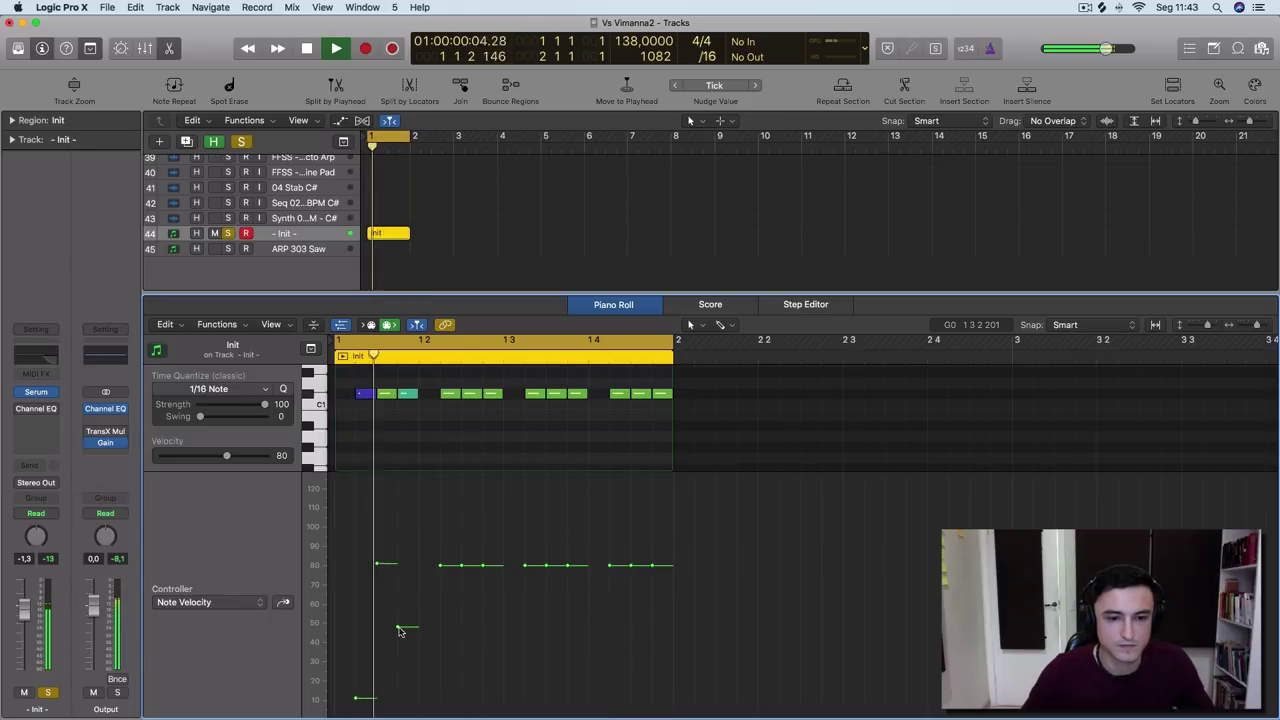
key("space")
left_click_drag(354, 699, 398, 614)
key("space")
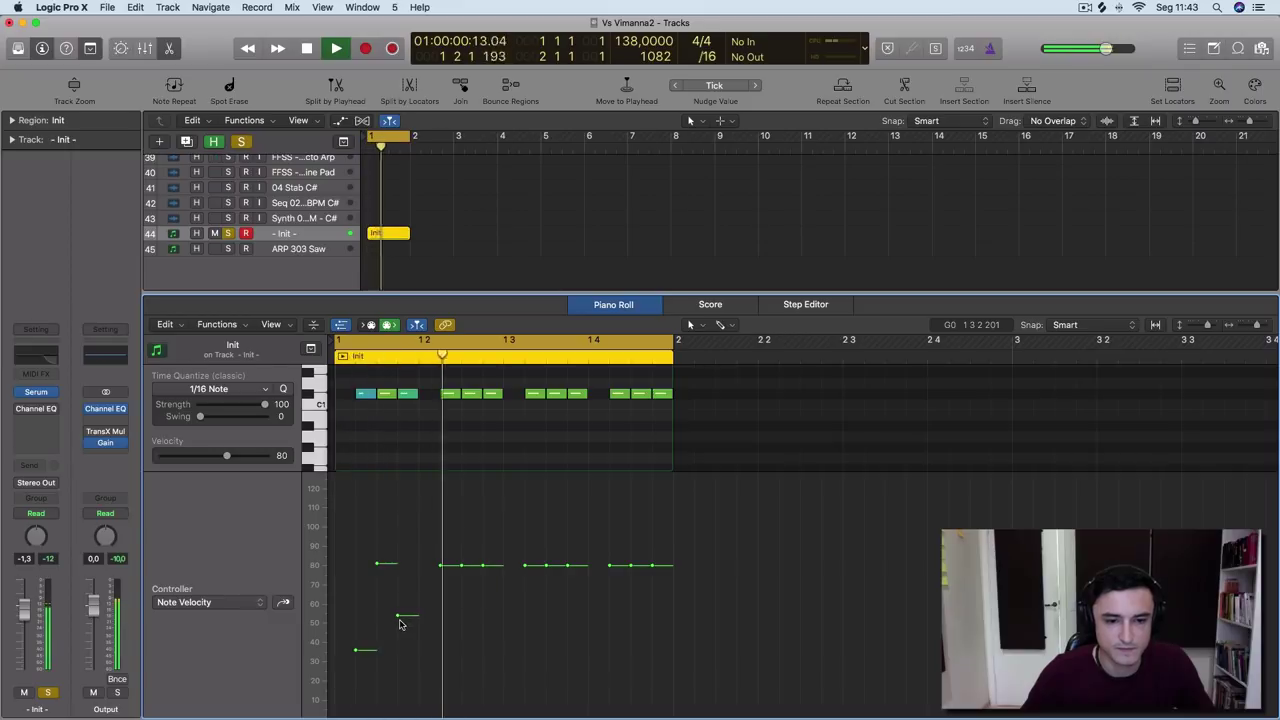
Replace the last nine notes with copies of the first three-note group on the remaining beats, and audition the loop
left_click_drag(435, 413, 680, 394)
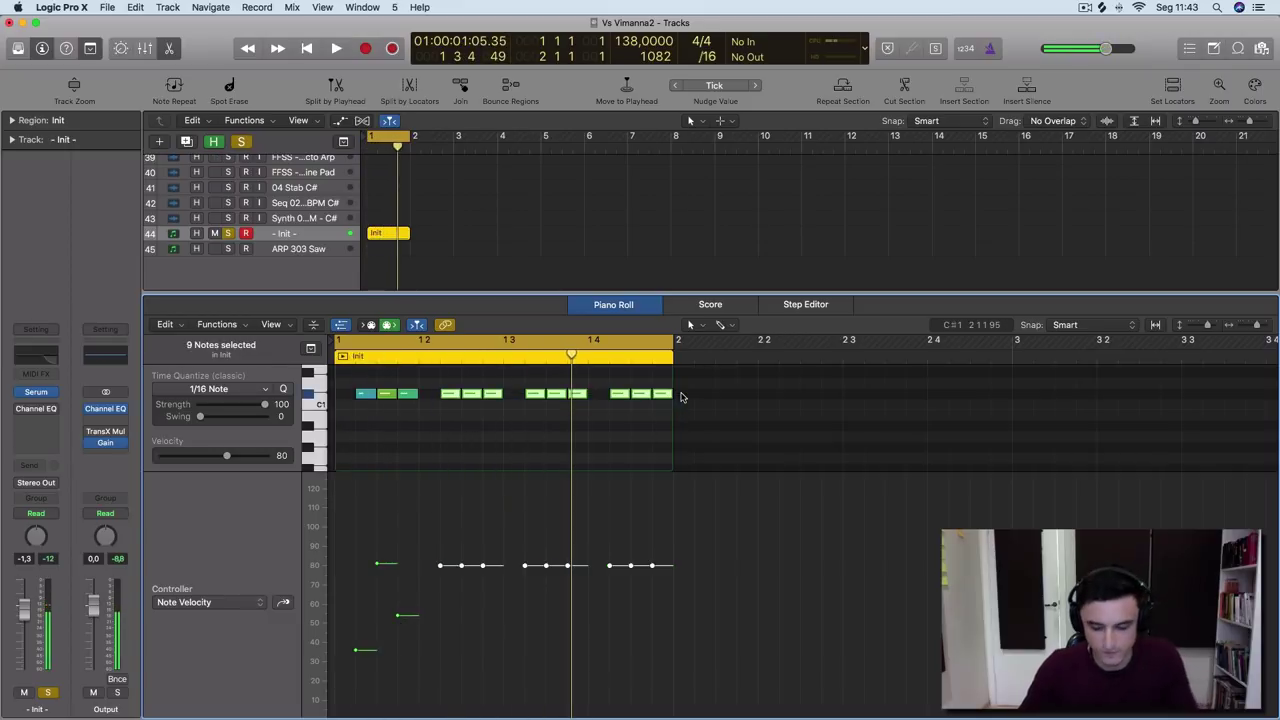
key("Delete")
left_click_drag(466, 416, 447, 394)
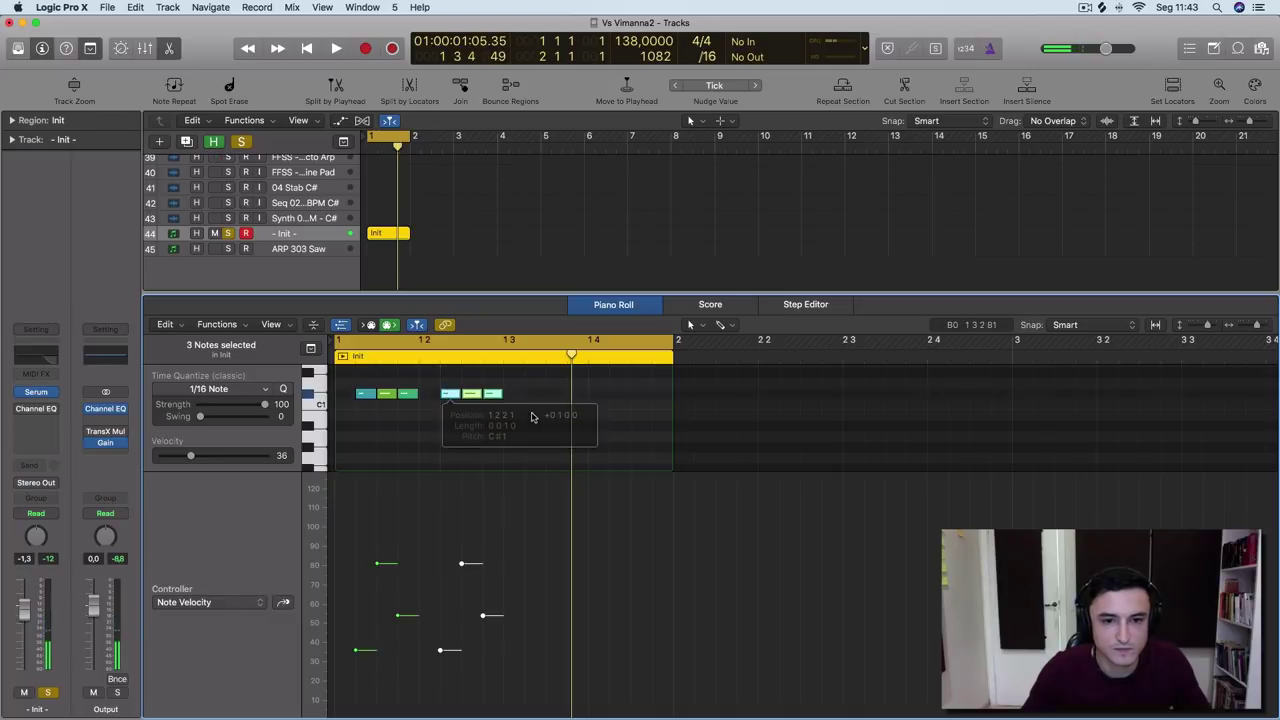
mouse_move(524, 414)
left_mouse_down()
mouse_move(365, 394)
mouse_move(575, 396)
mouse_move(535, 396)
left_mouse_up()
key("space")
scroll(587, 437, "up", 4)
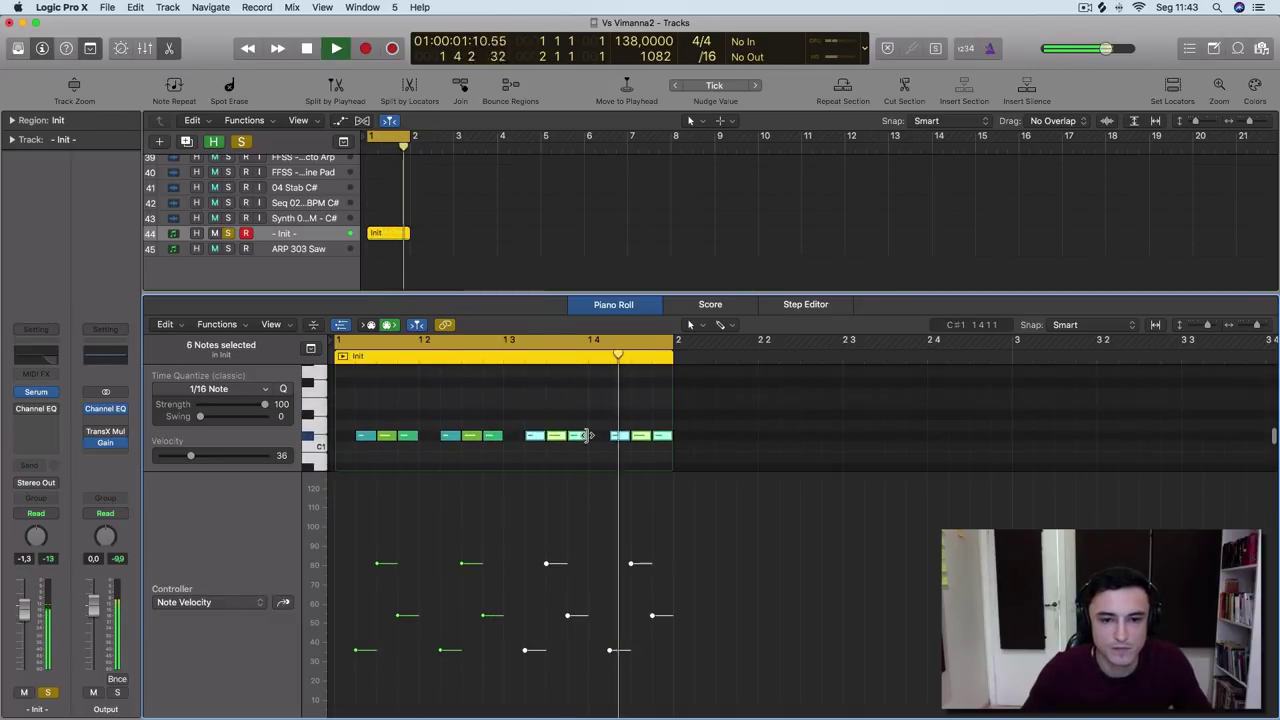
scroll(588, 437, "down", 3)
scroll(588, 437, "up", 1)
key("space")
Raise the middle note of the second three-note group by an octave to C#2 while the loop plays
left_click(470, 412)
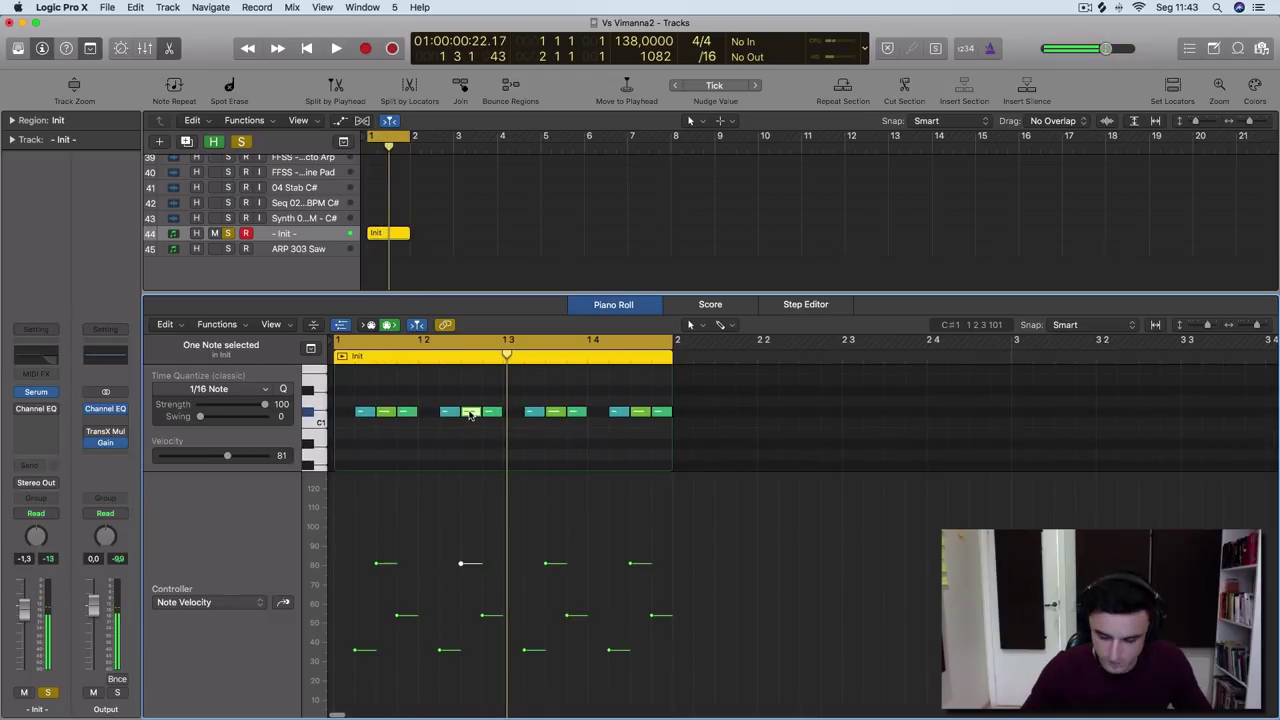
key("space")
scroll(468, 414, "up", 3)
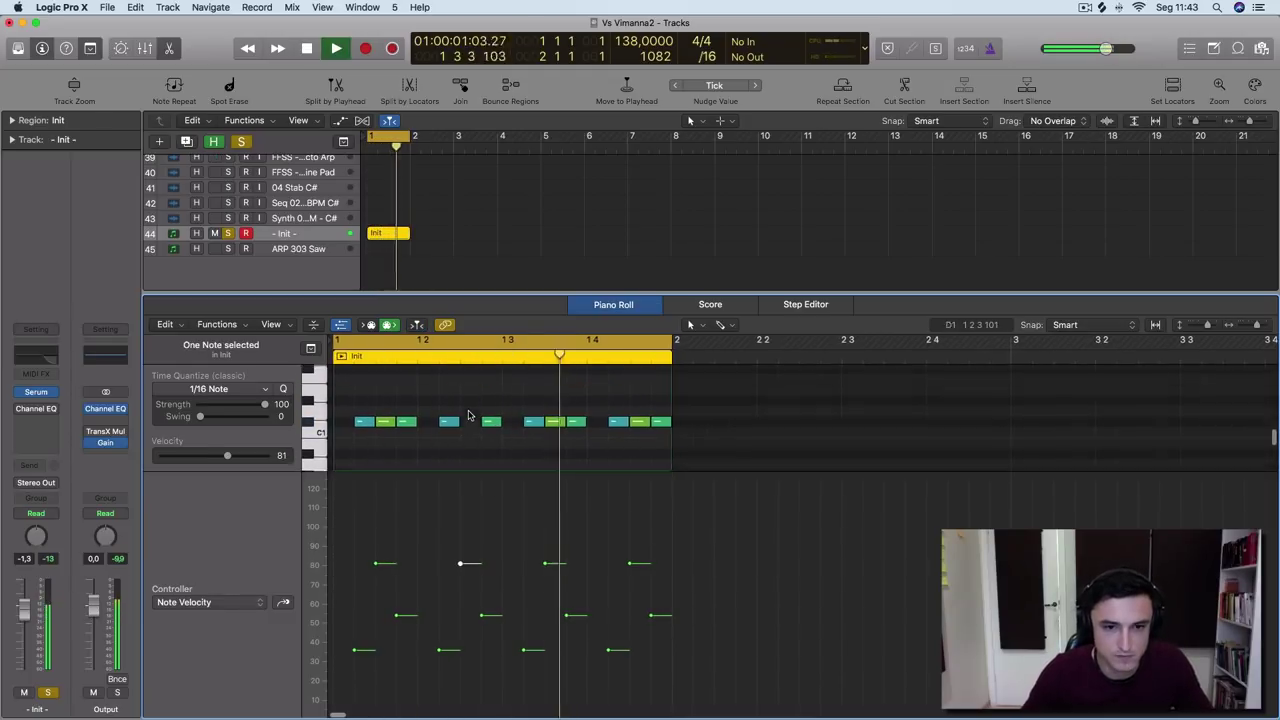
scroll(466, 414, "up", 4)
scroll(466, 414, "down", 3)
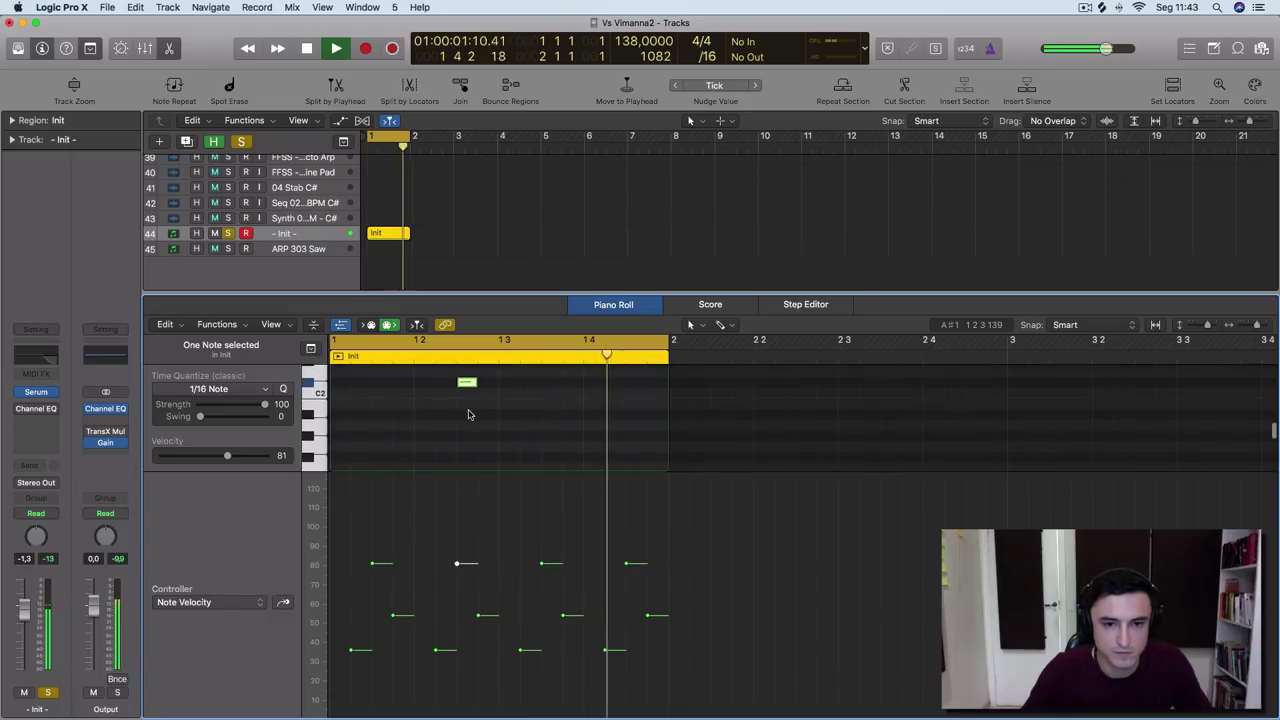
Hide the Note Velocity area and zoom in horizontally on the one-bar pattern in the piano roll
double_click(342, 325)
left_click(342, 325)
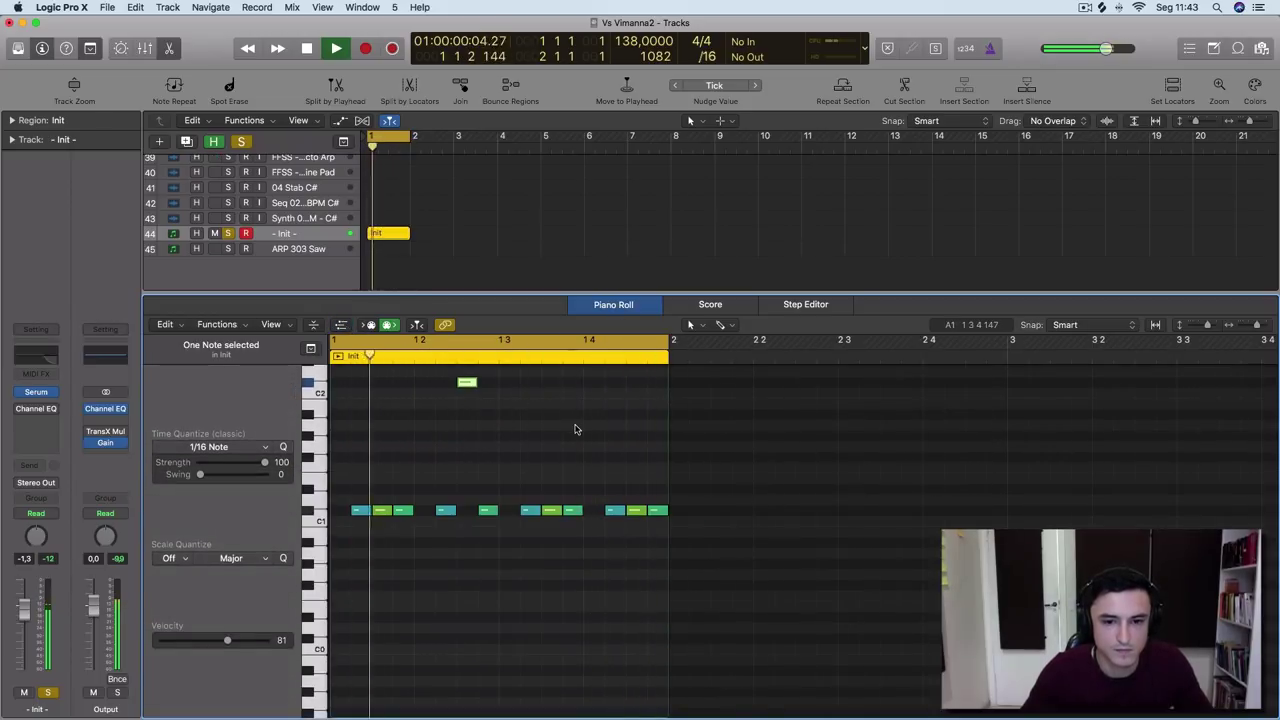
key("super+Right")
scroll(575, 429, "left", 3)
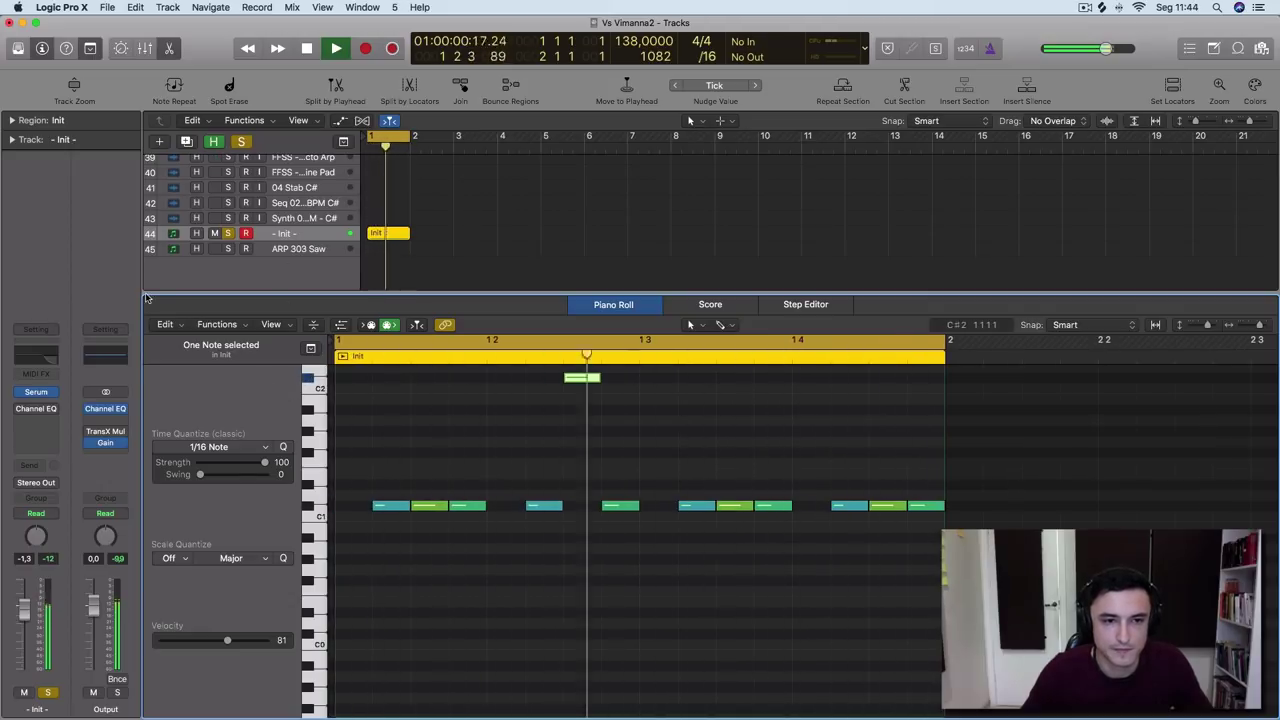
Reopen Serum, enable the sub oscillator, route B, N and S through the filter, and reduce the sub level
left_click(36, 391)
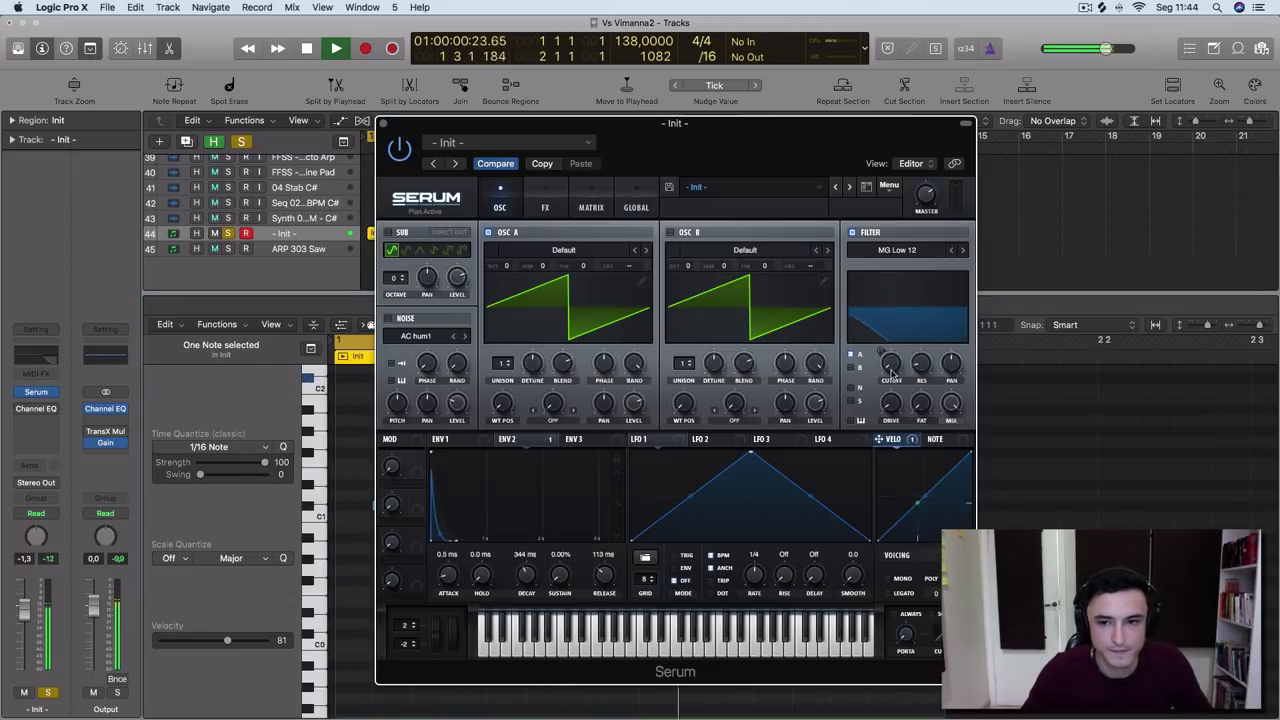
left_click_drag(897, 350, 614, 268)
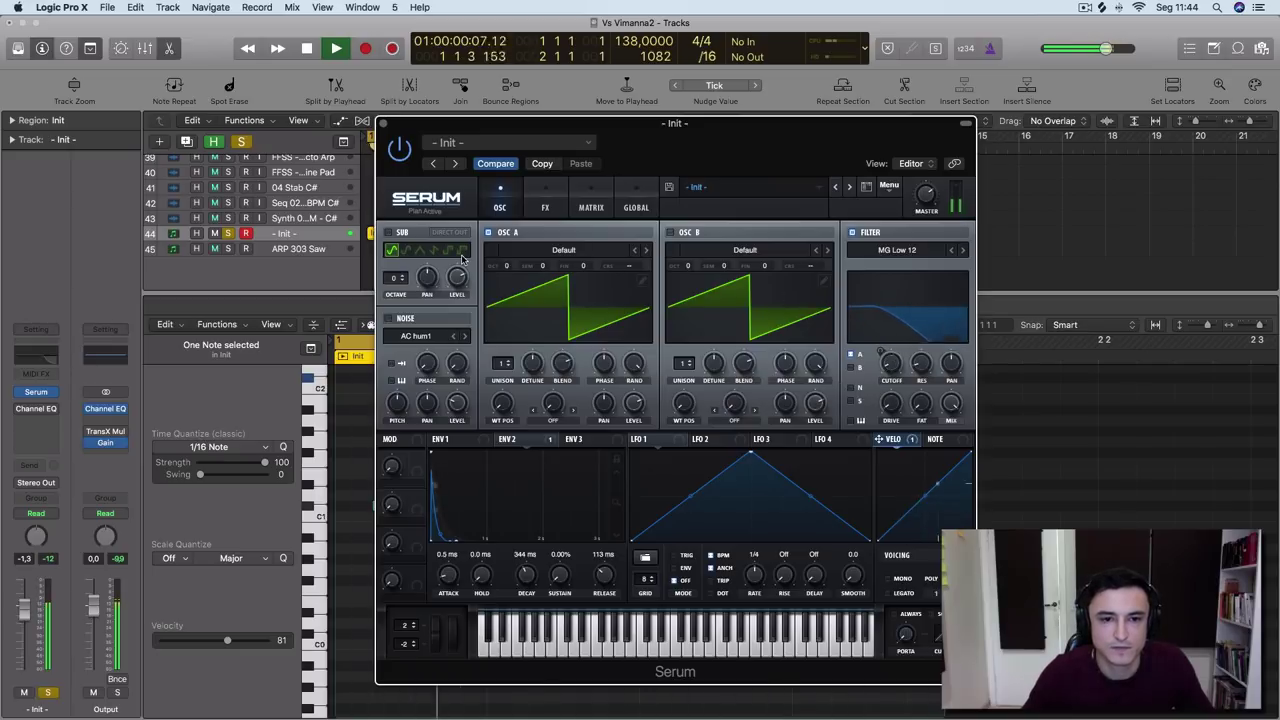
left_click(389, 233)
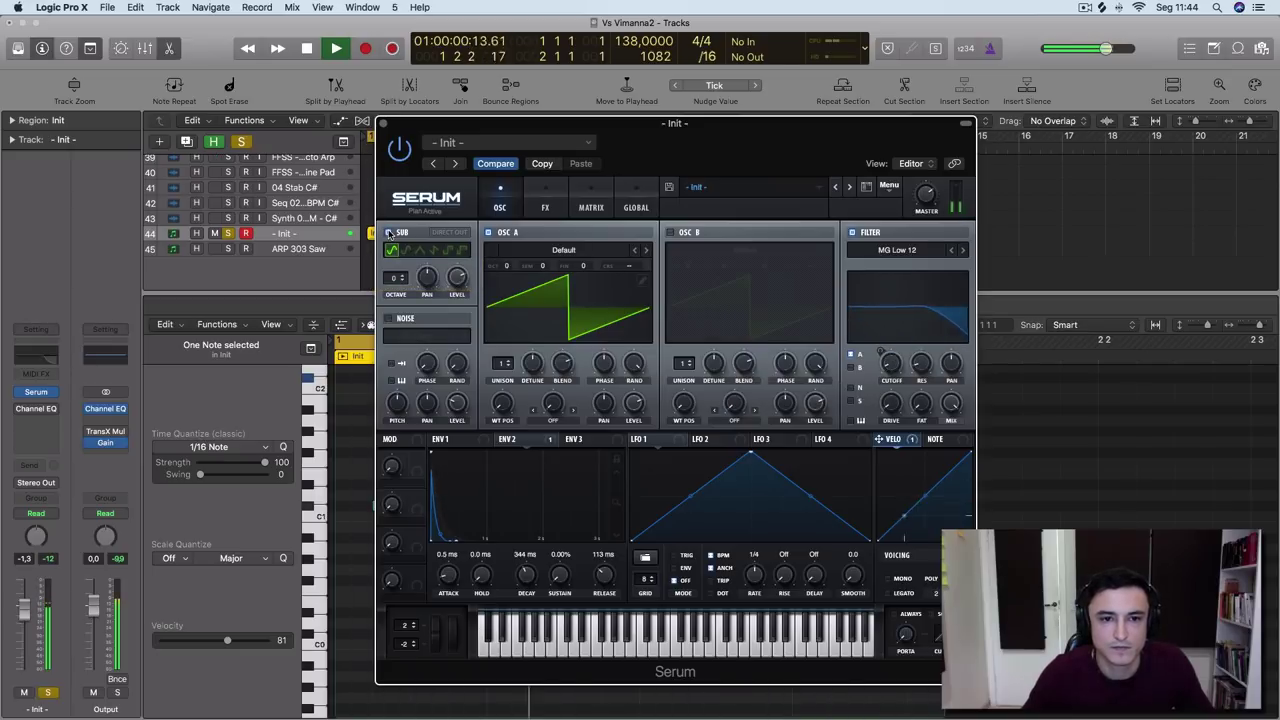
key("space")
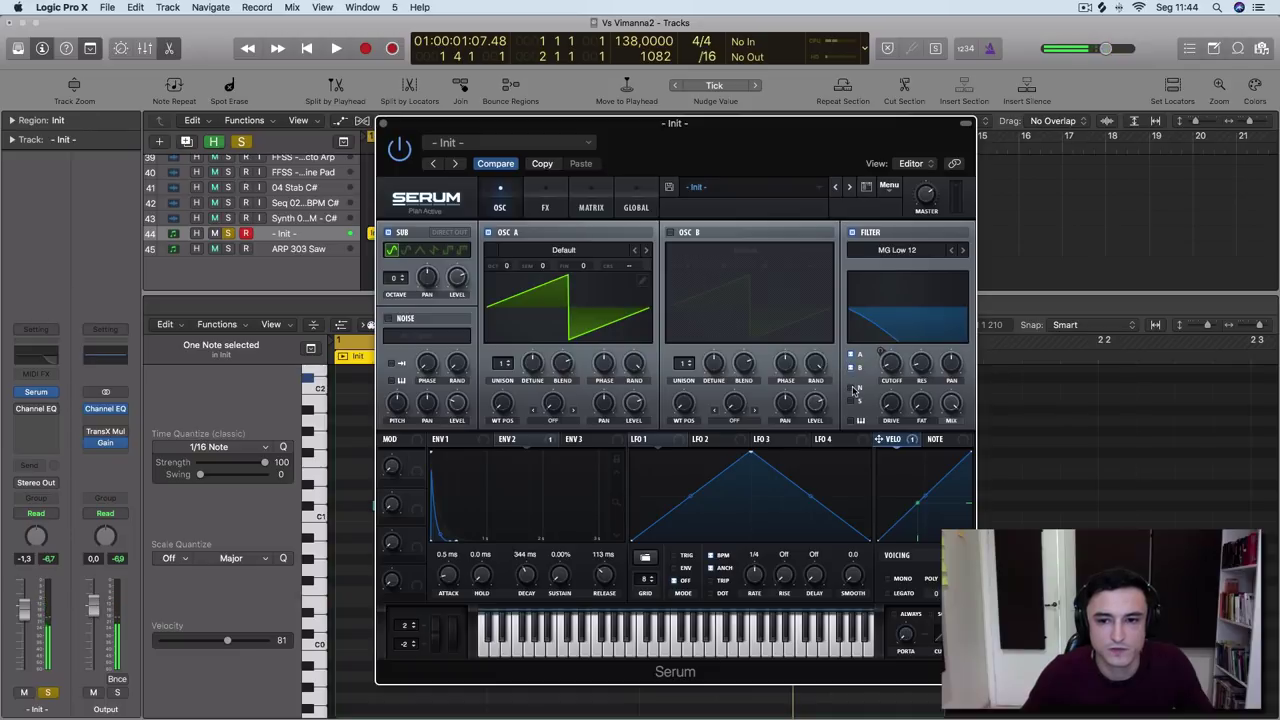
key("space")
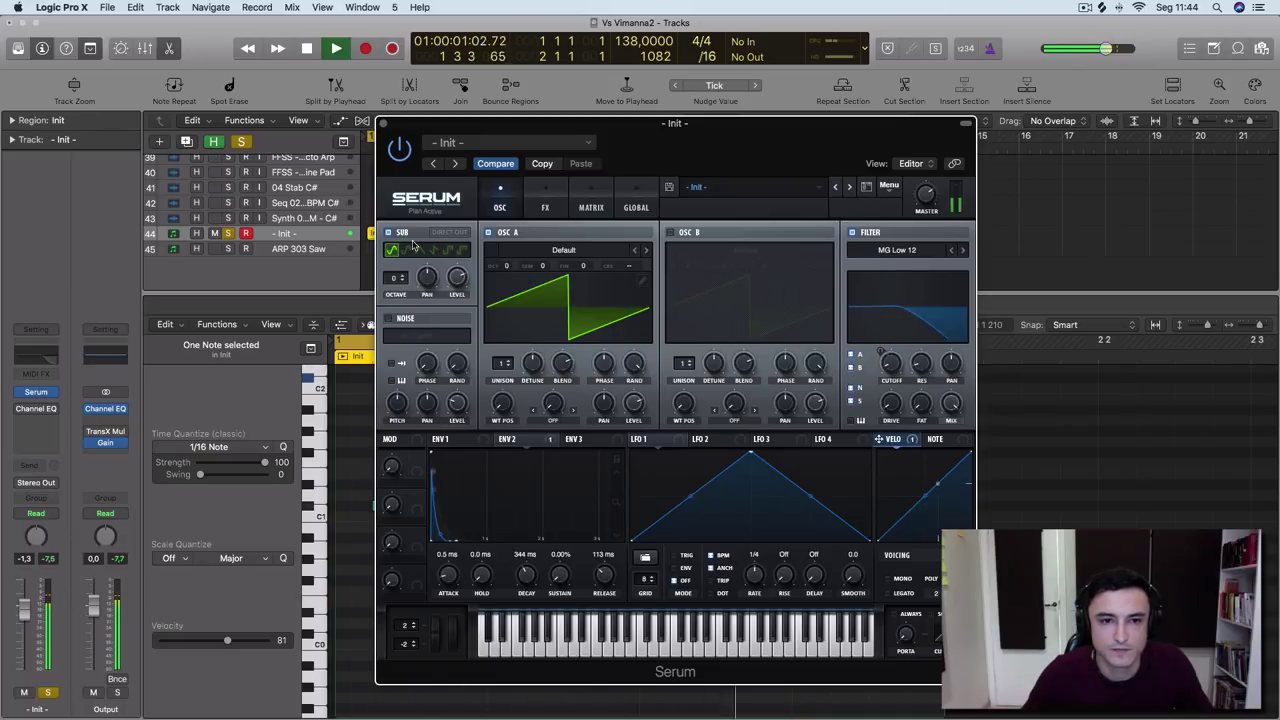
left_click_drag(456, 279, 450, 310)
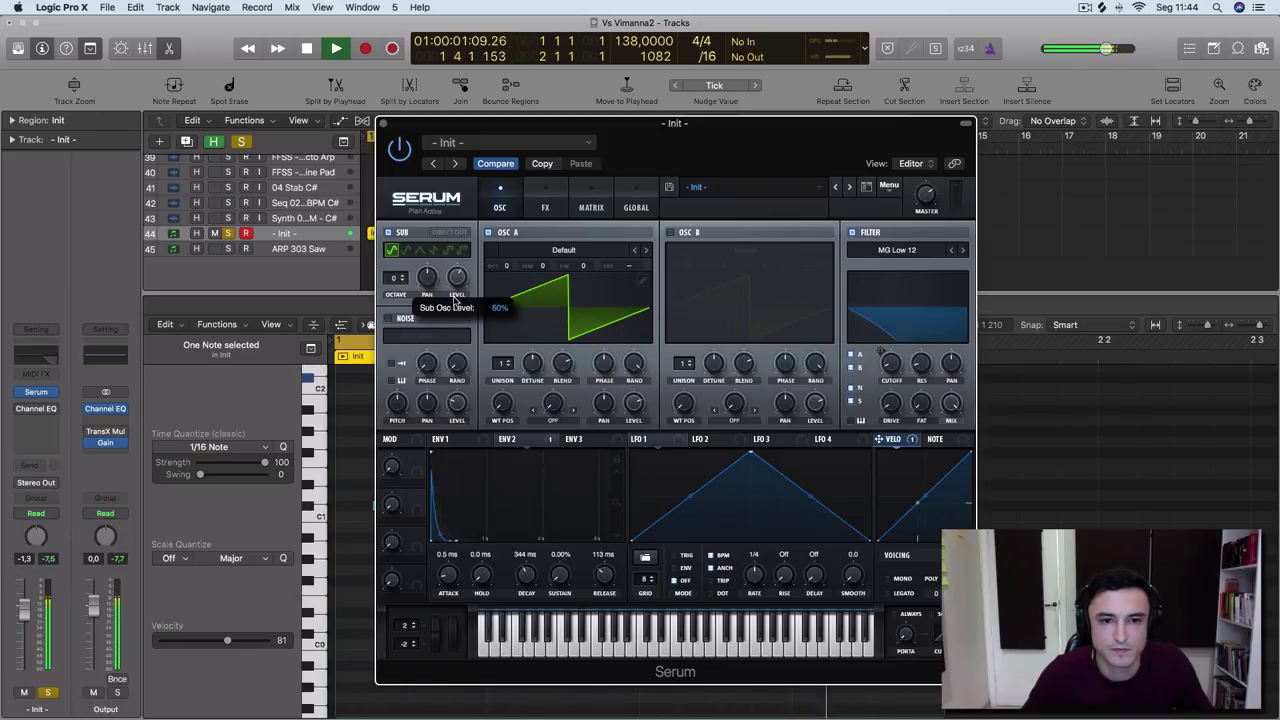
Audition other sub oscillator waveforms, return to the sine at about 31% level, and switch the sub oscillator off
left_click(408, 252)
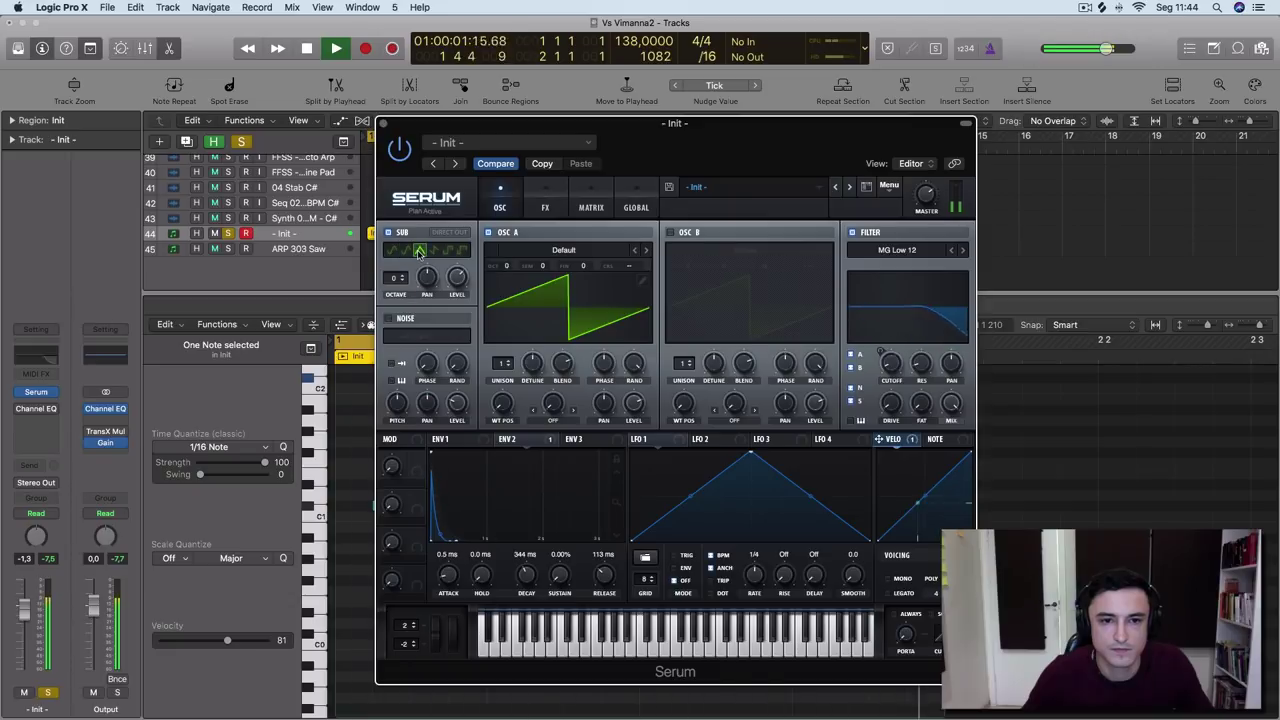
left_click(432, 250)
left_click_drag(457, 279, 446, 295)
left_click(391, 251)
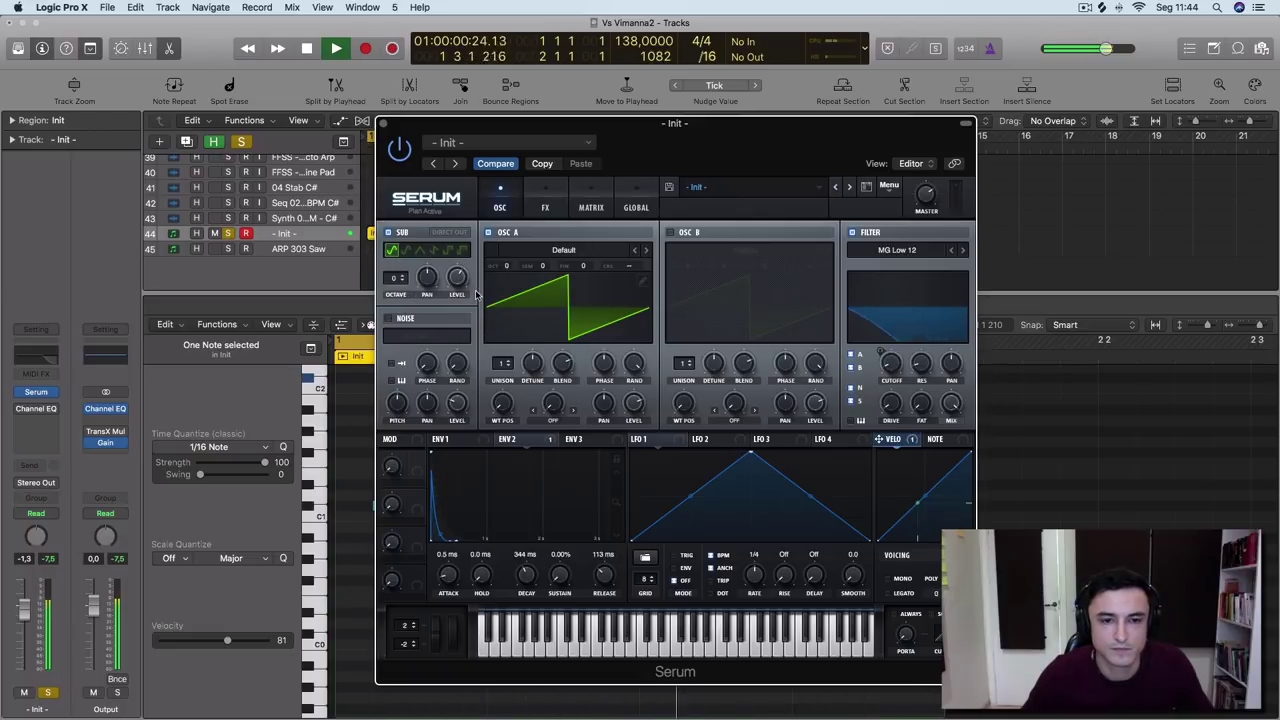
left_click_drag(456, 281, 453, 300)
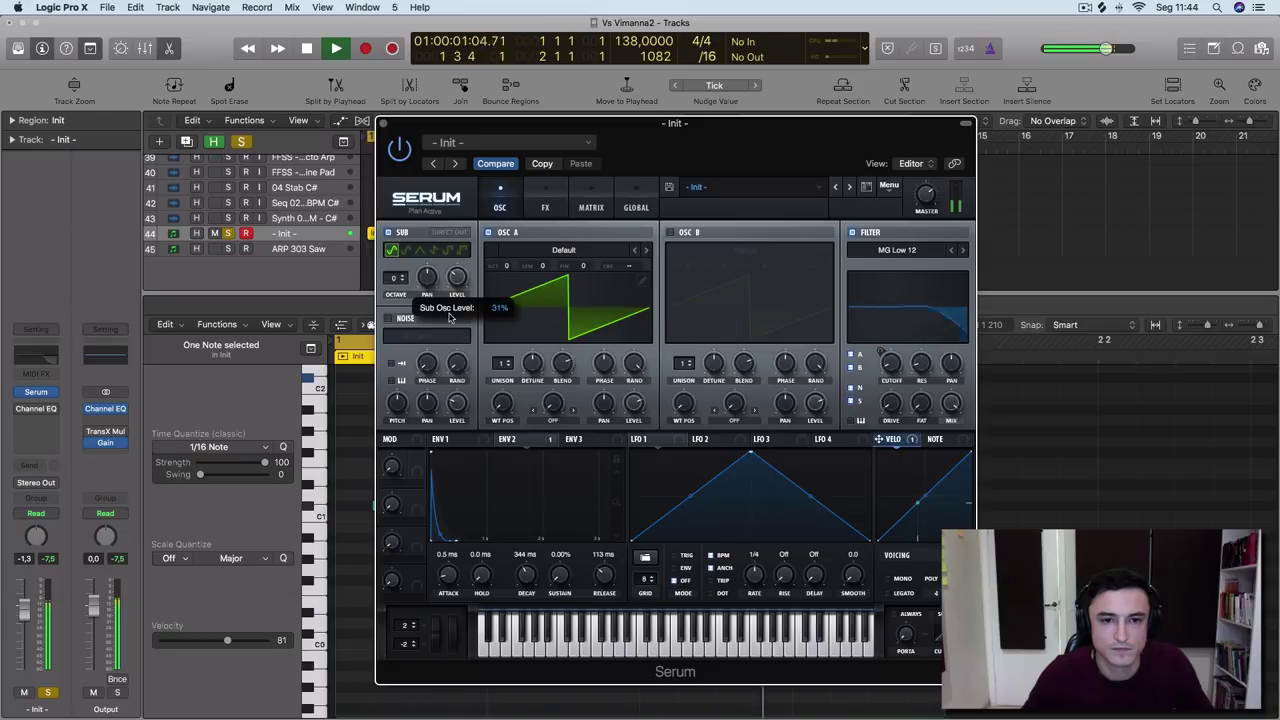
left_click(389, 236)
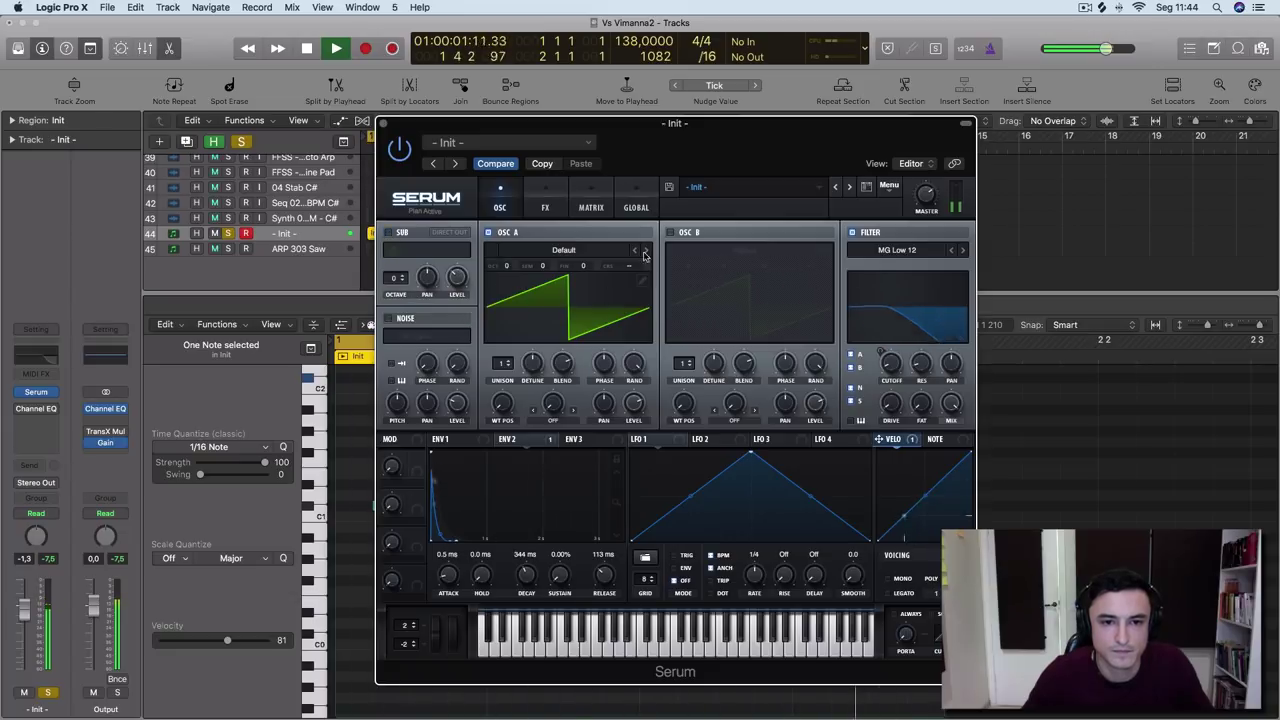
Reposition the synth window and fine-tune the Env 2 modulation amount on the filter cutoff while auditioning the loop
left_click_drag(716, 123, 687, 115)
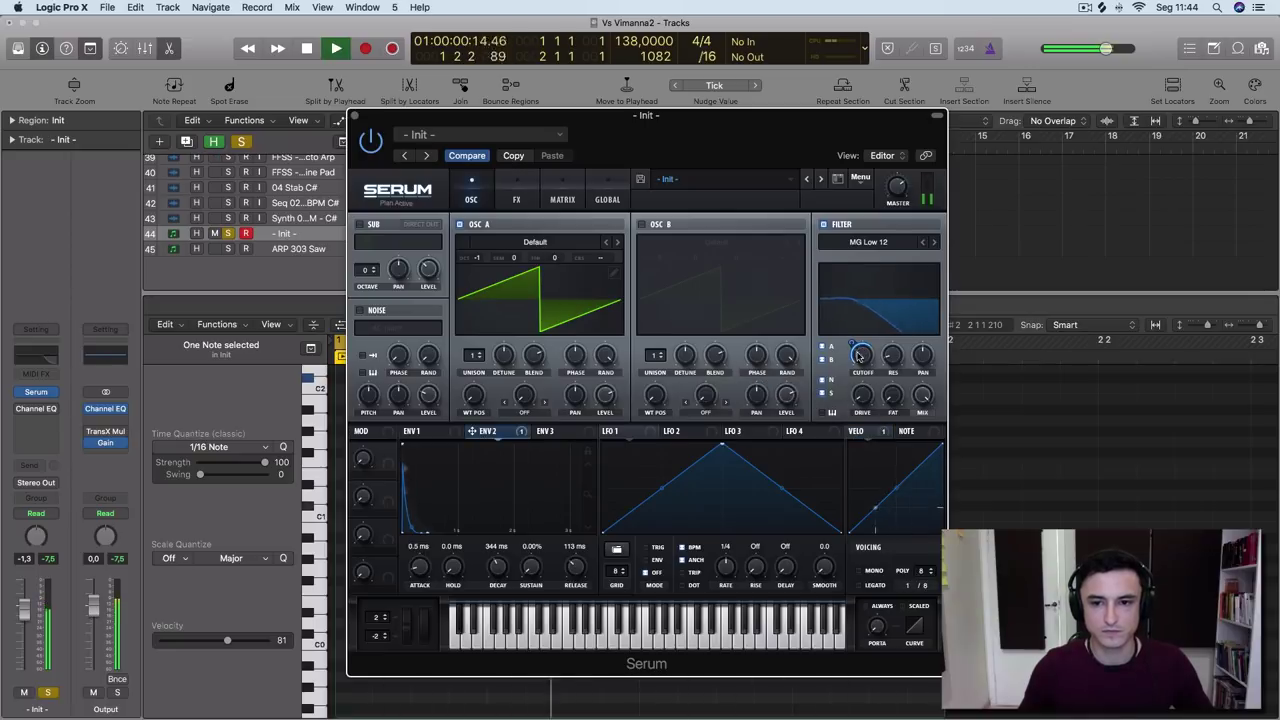
left_click_drag(847, 352, 851, 342)
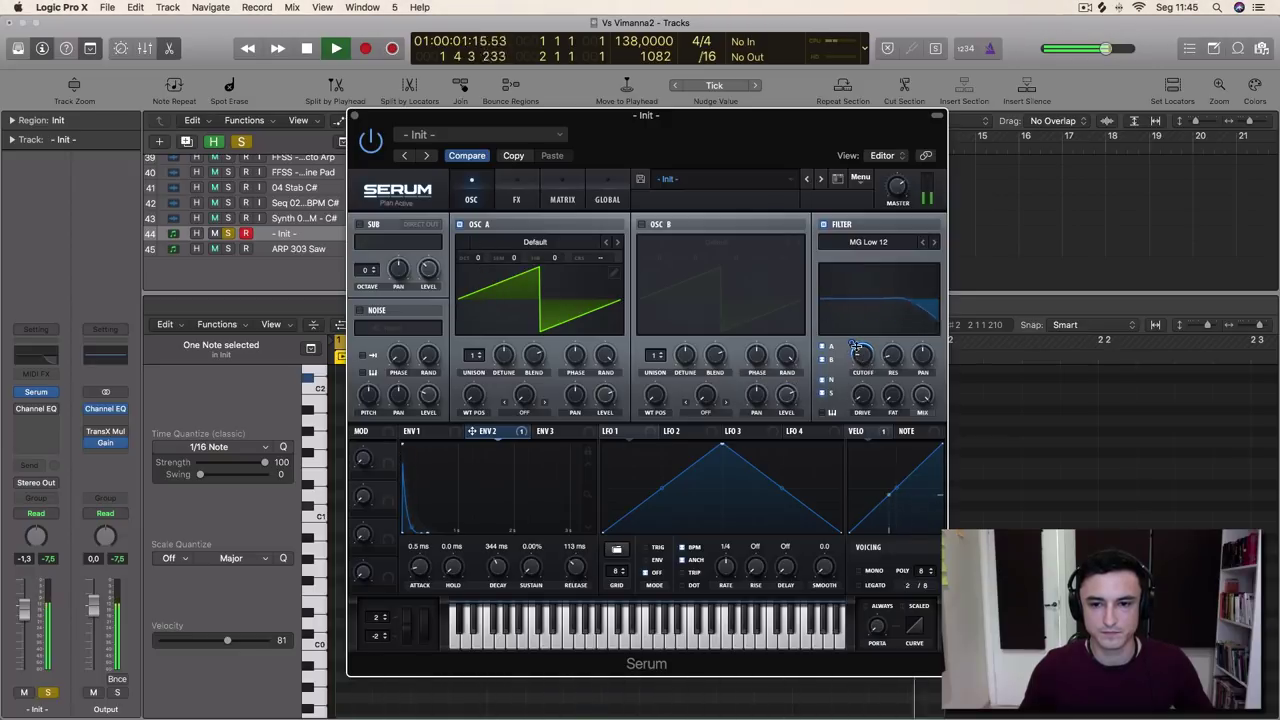
left_click_drag(852, 344, 852, 351)
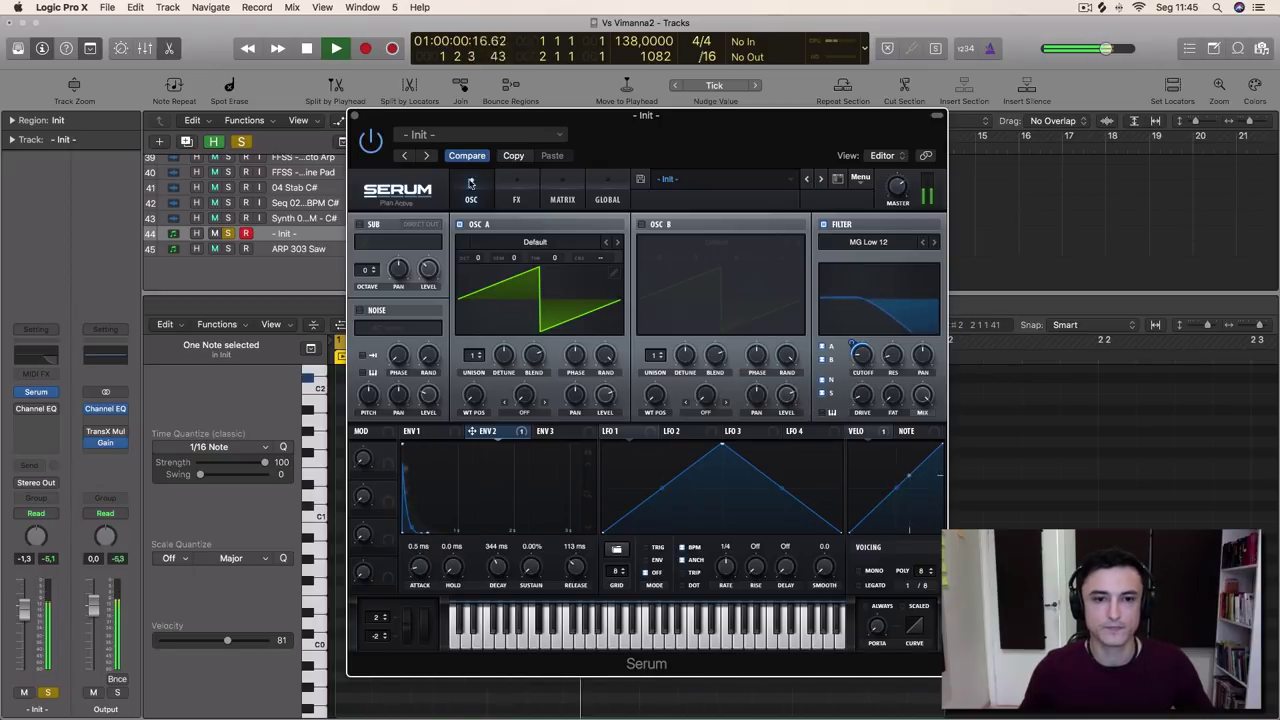
key("space")
Enable Serum's Distortion effect, raise its drive, reduce its mix and select the SoftClip type while auditioning
left_click(516, 195)
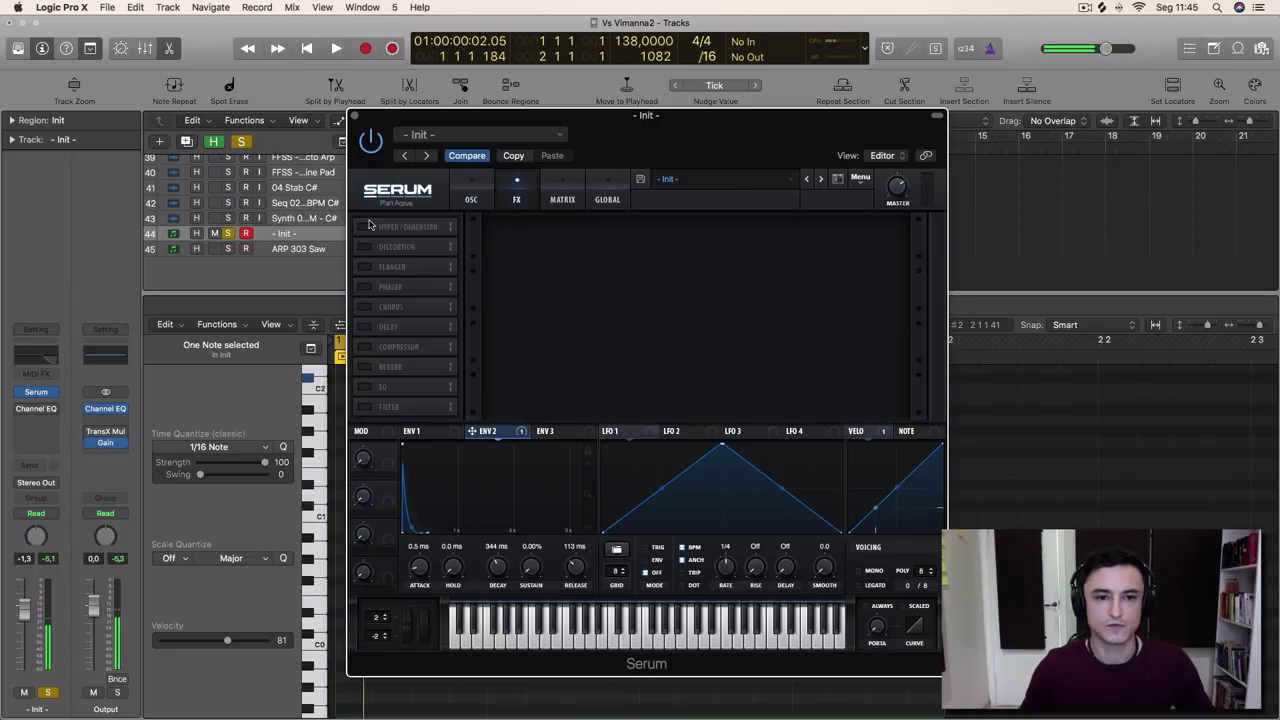
left_click(365, 247)
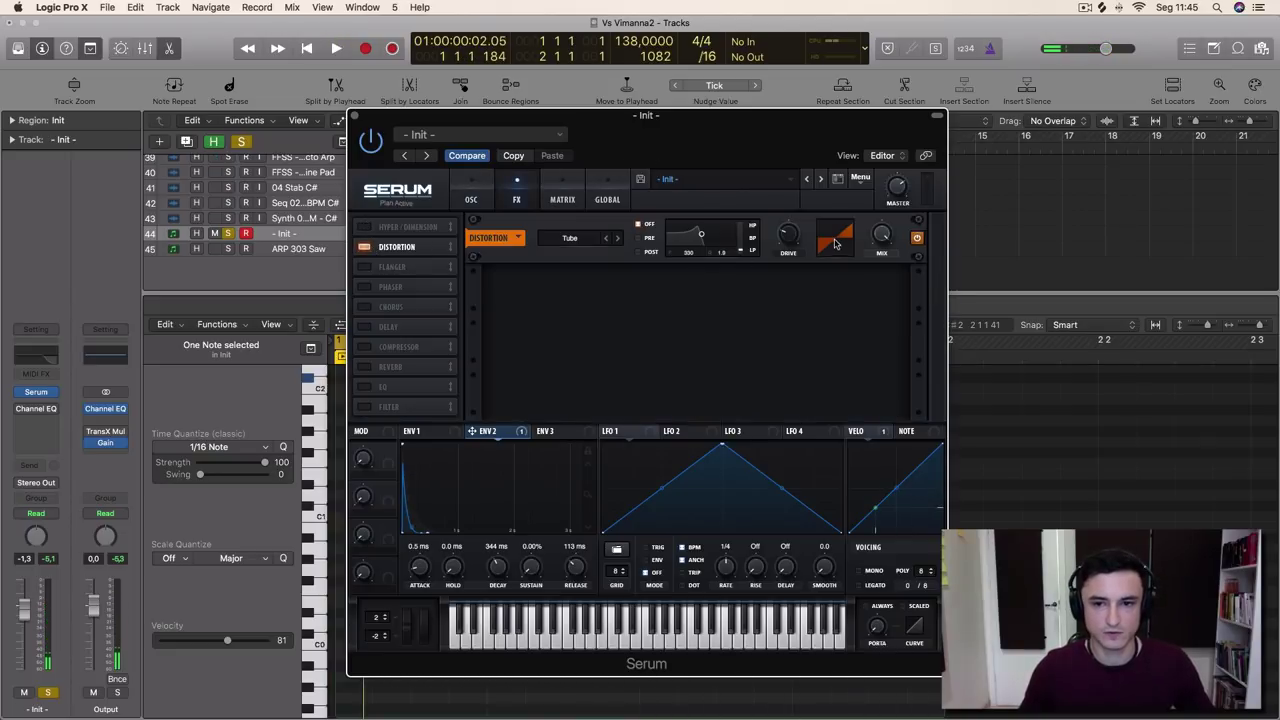
key("space")
left_click_drag(788, 234, 800, 203)
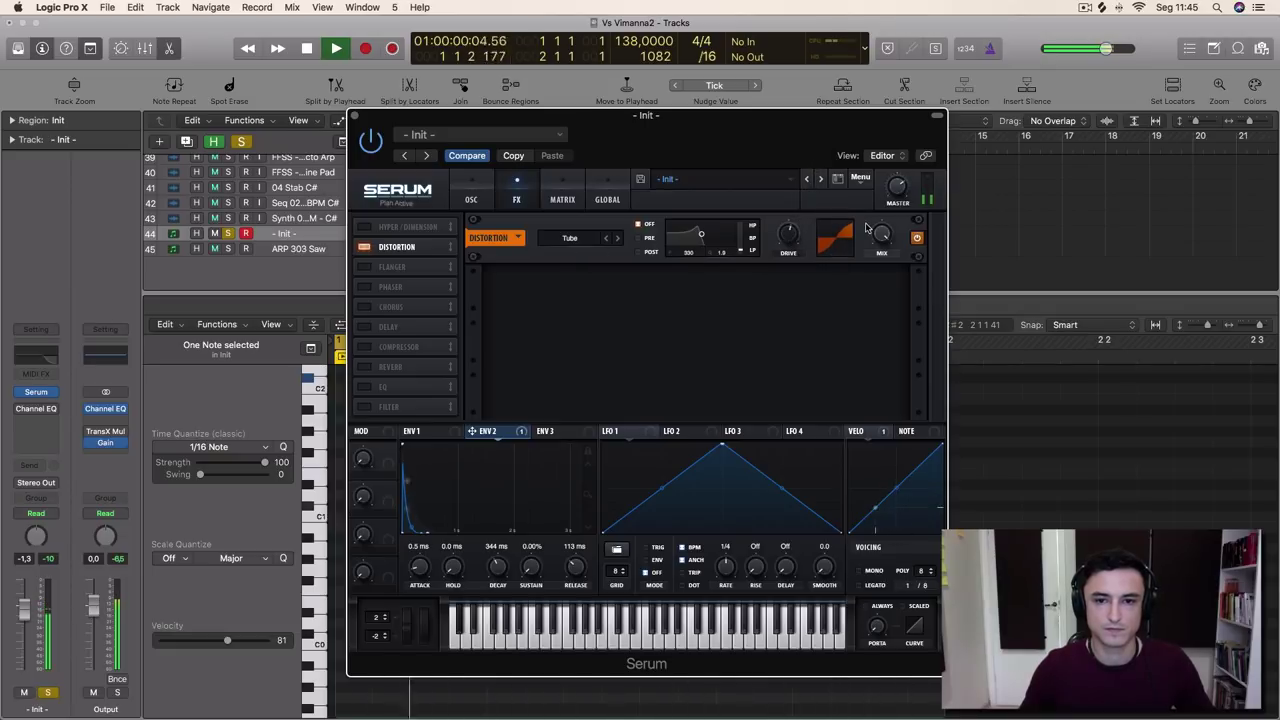
left_click_drag(881, 236, 829, 264)
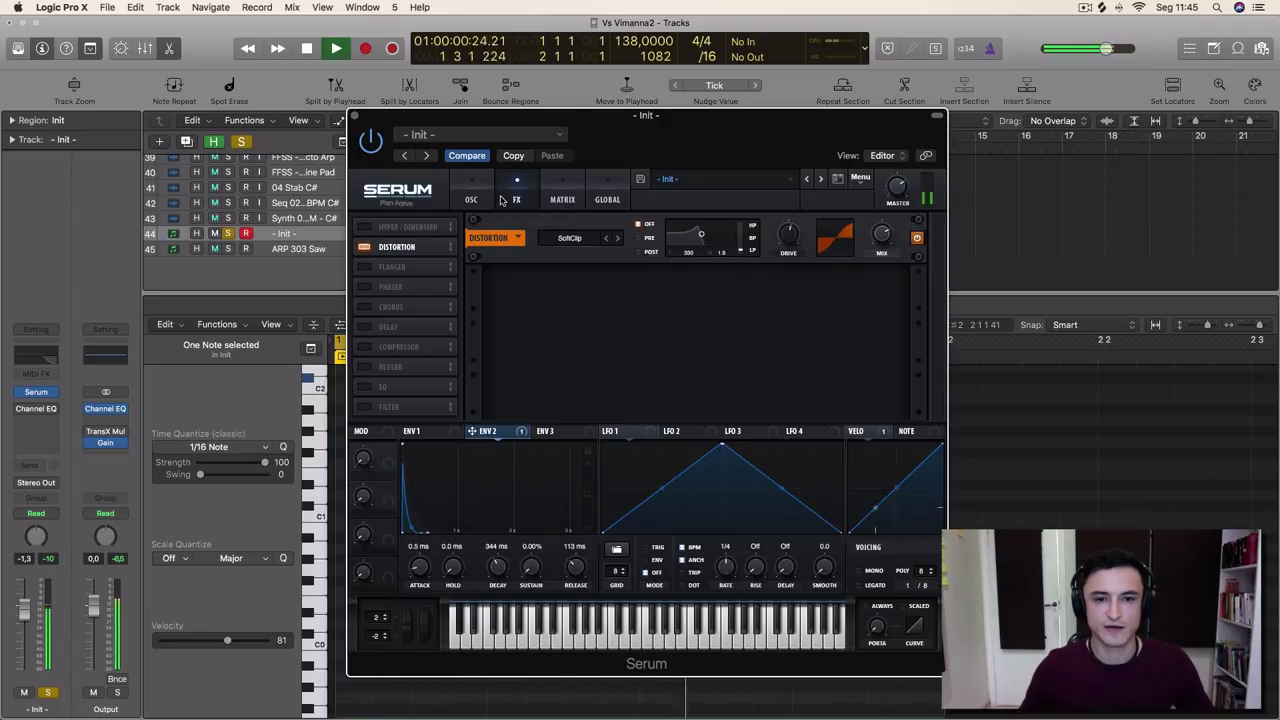
Adjust the filter cutoff to about 45 Hz and change the filter type to MG Low 24
left_click(467, 198)
left_click_drag(863, 358, 853, 337)
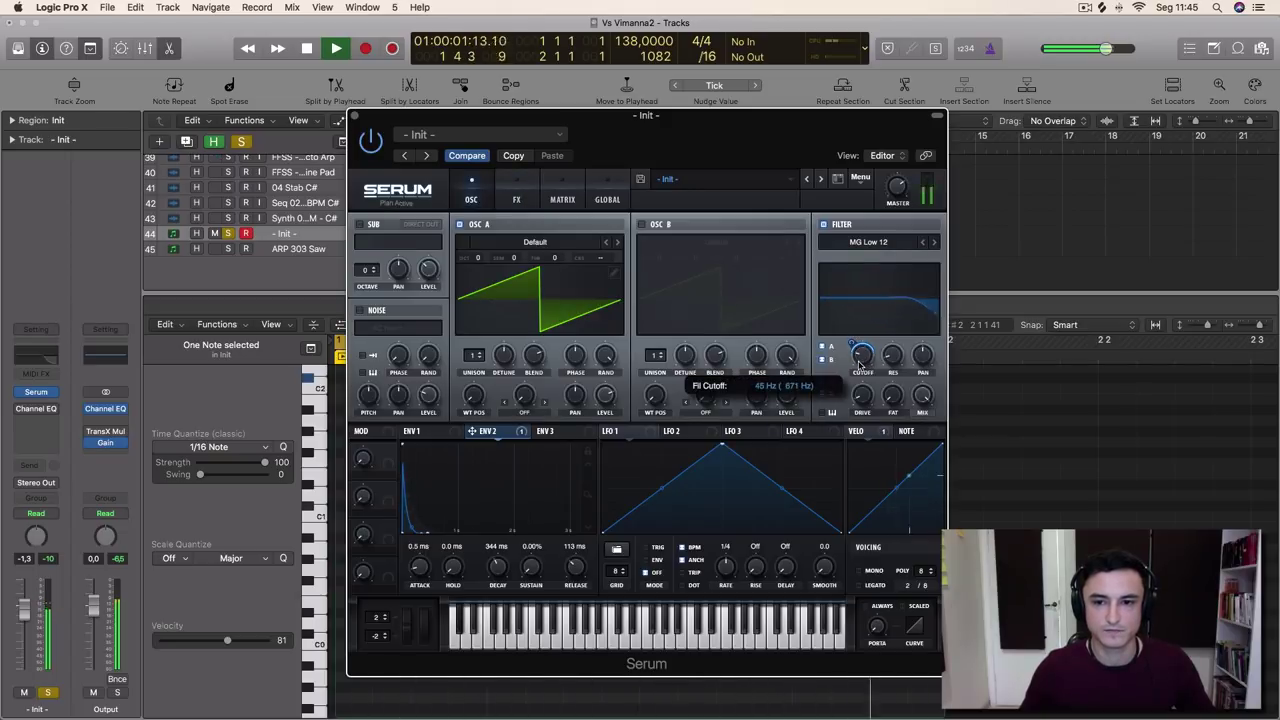
left_click(933, 242)
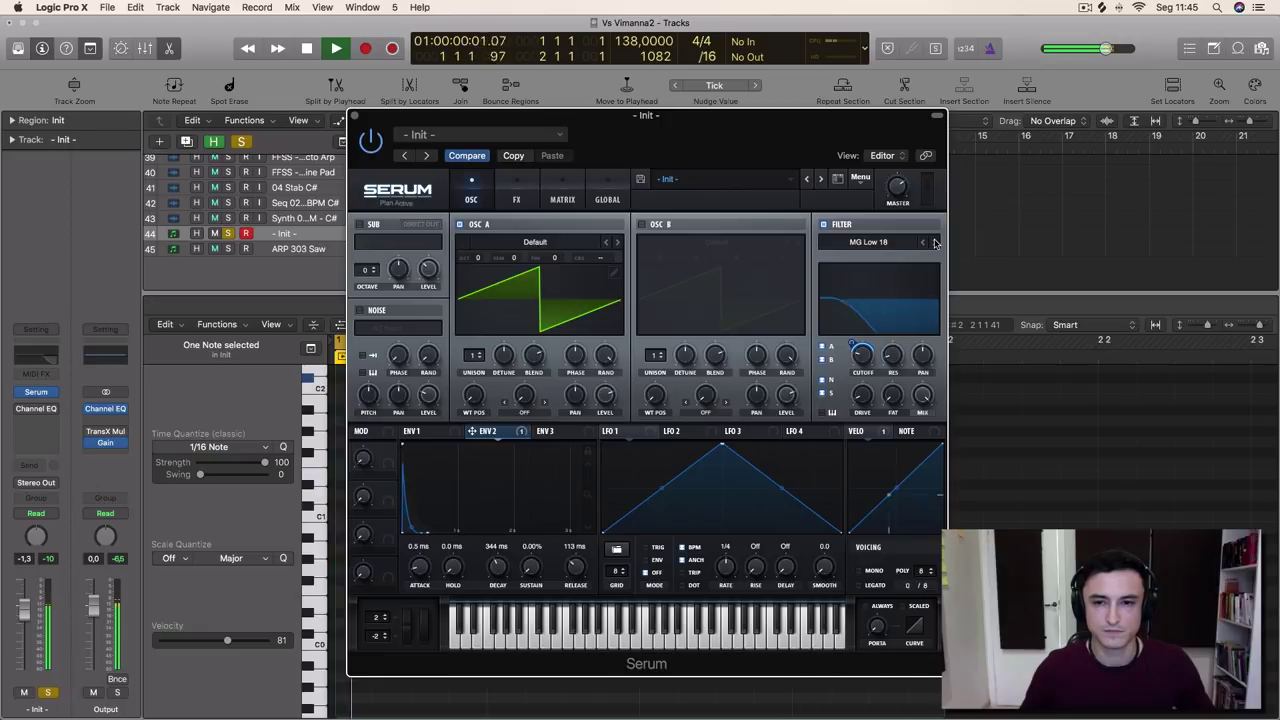
left_click(934, 242)
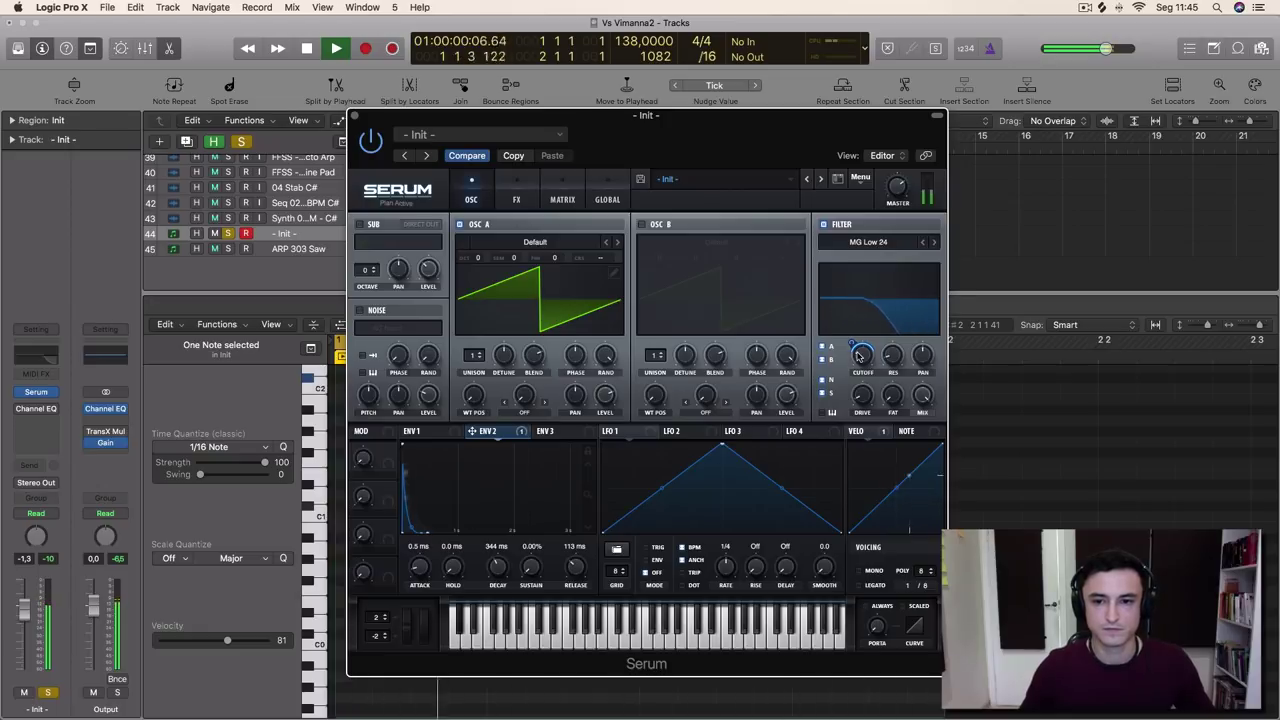
Fine-tune the filter cutoff while auditioning the loop, and stop playback
mouse_move(860, 367)
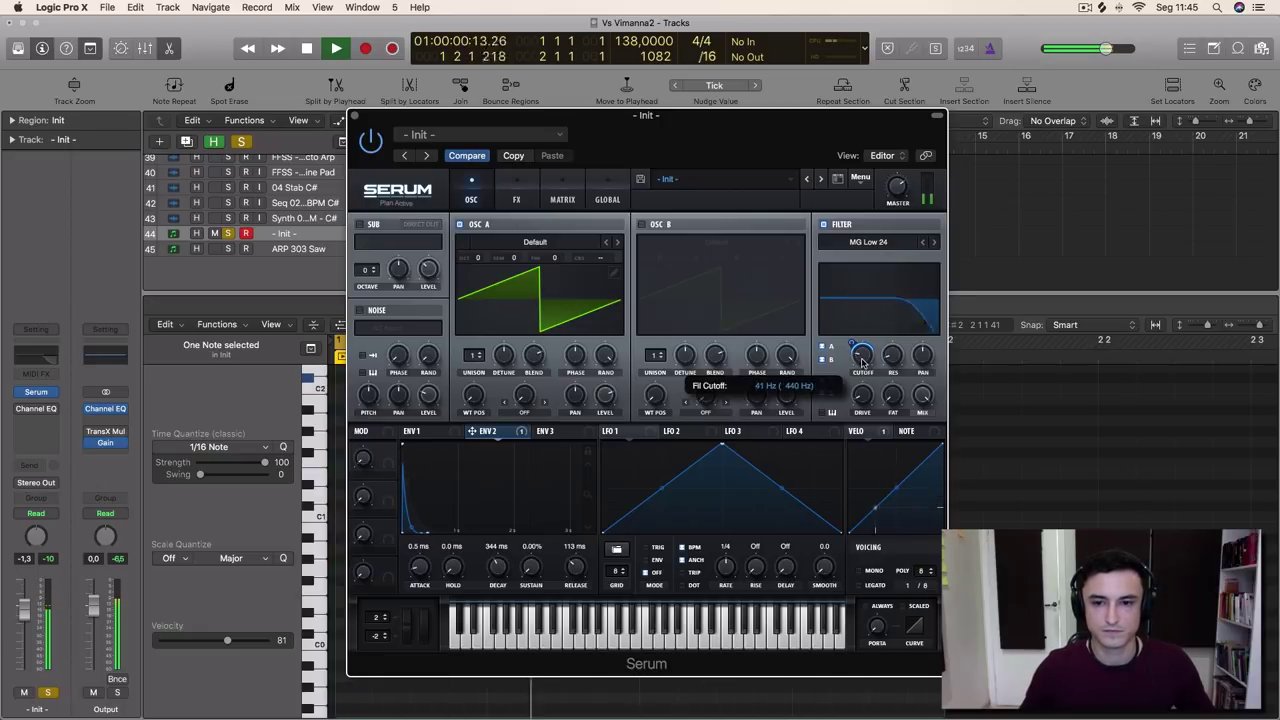
left_click_drag(866, 369, 852, 336)
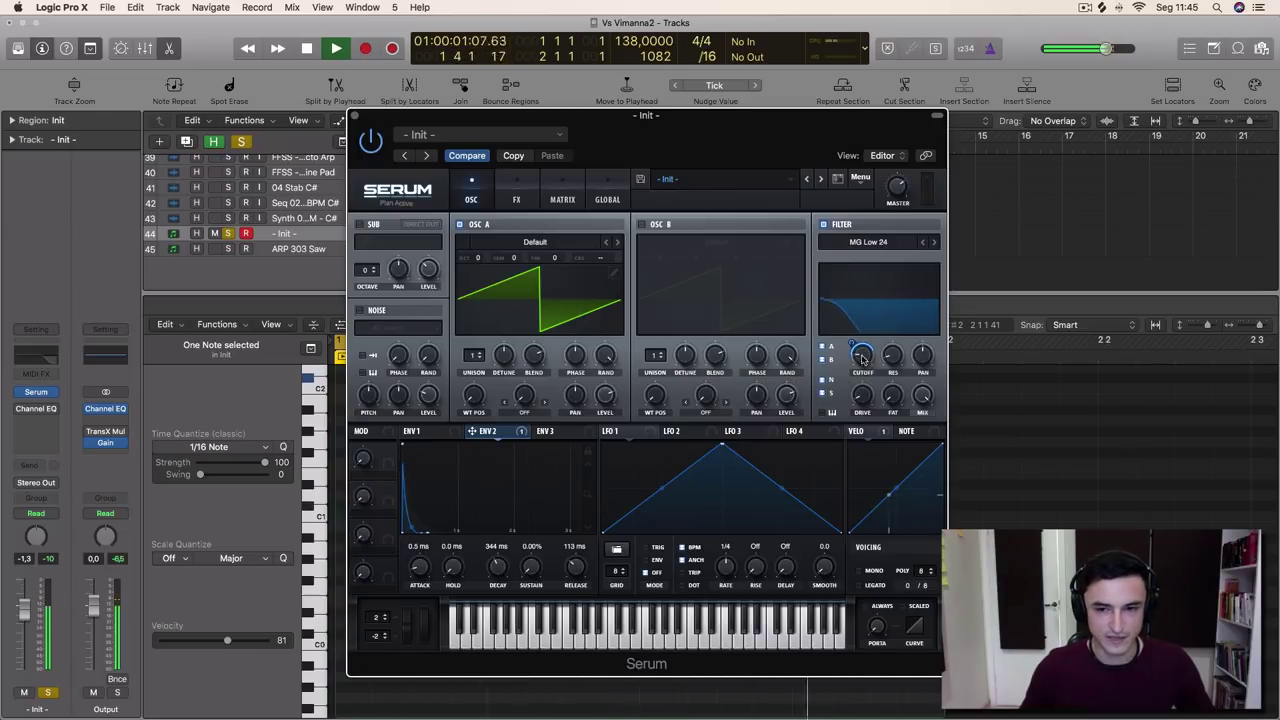
key("space")
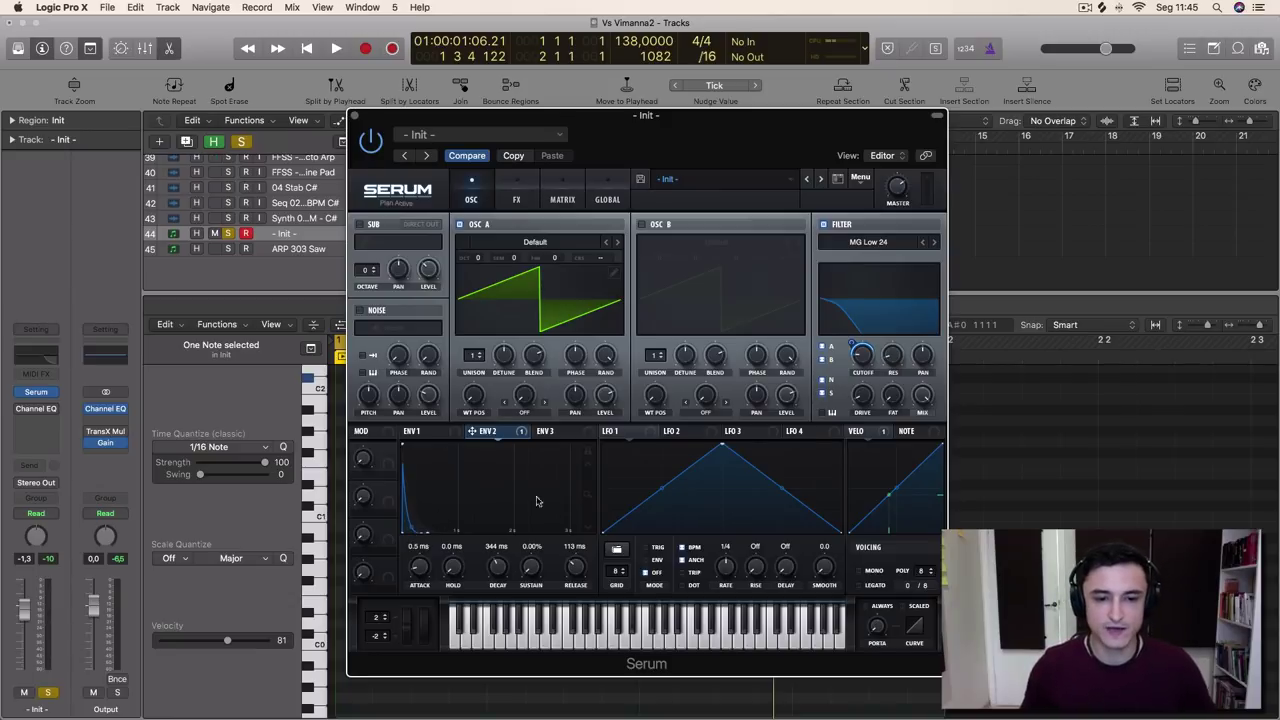
Lock the zoom of the Env 2 display, raise the tail of its decay curve slightly, and audition the loop
left_click(589, 456)
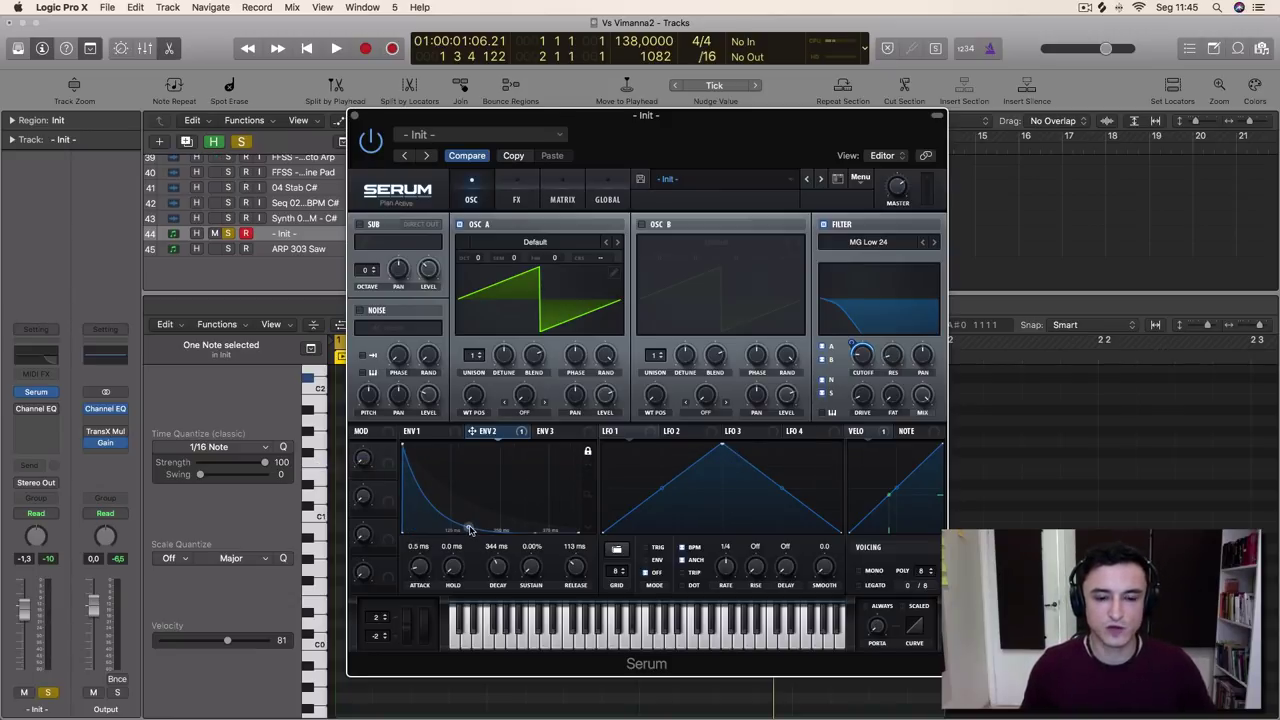
left_click_drag(469, 526, 467, 518)
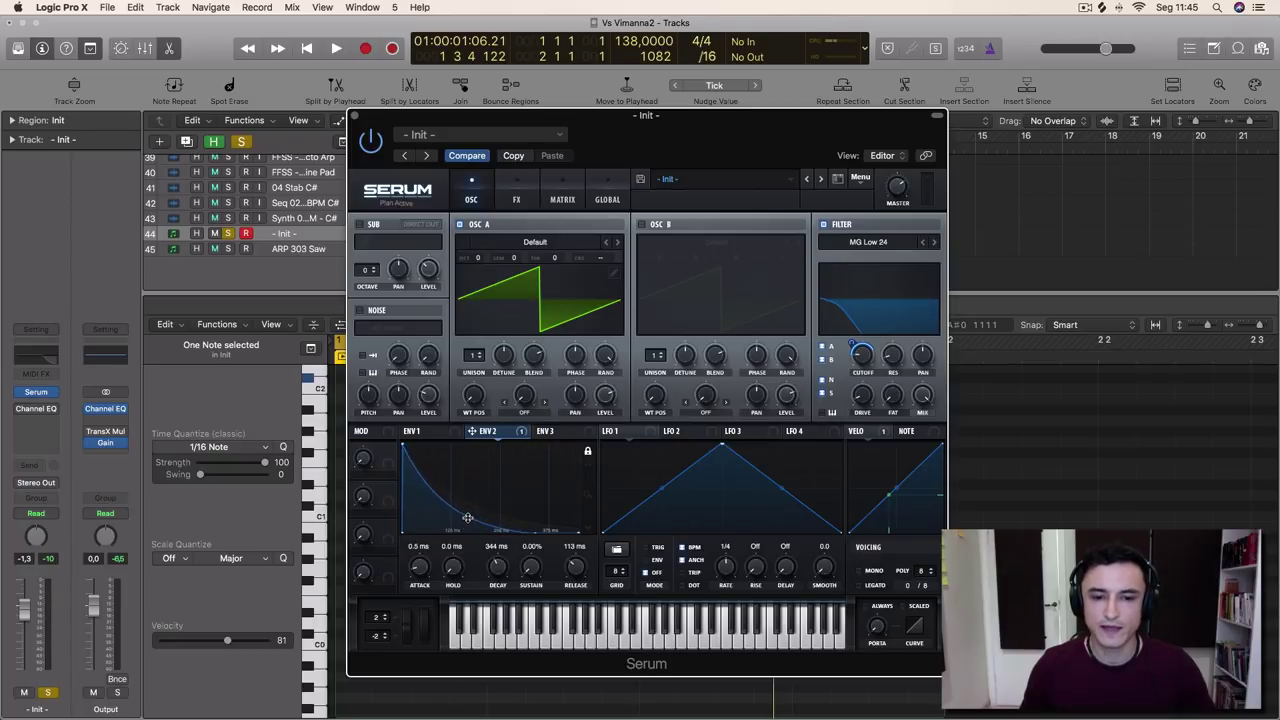
key("space")
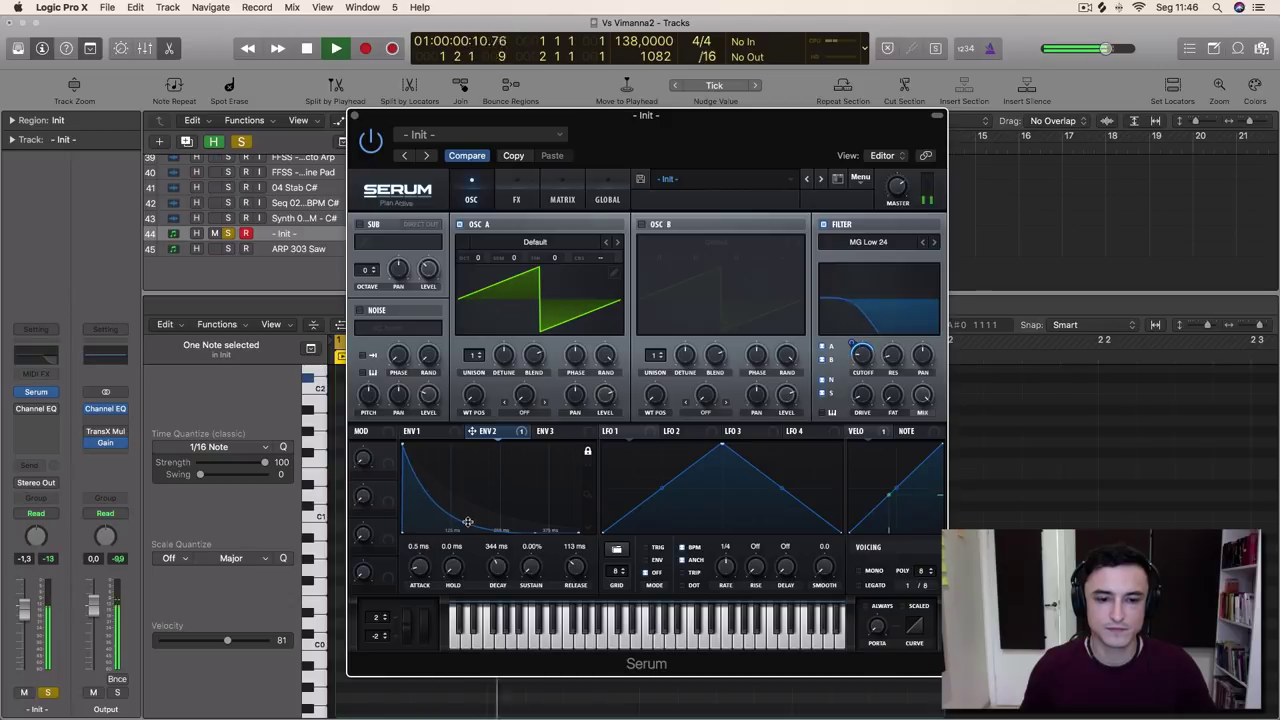
mouse_move(860, 357)
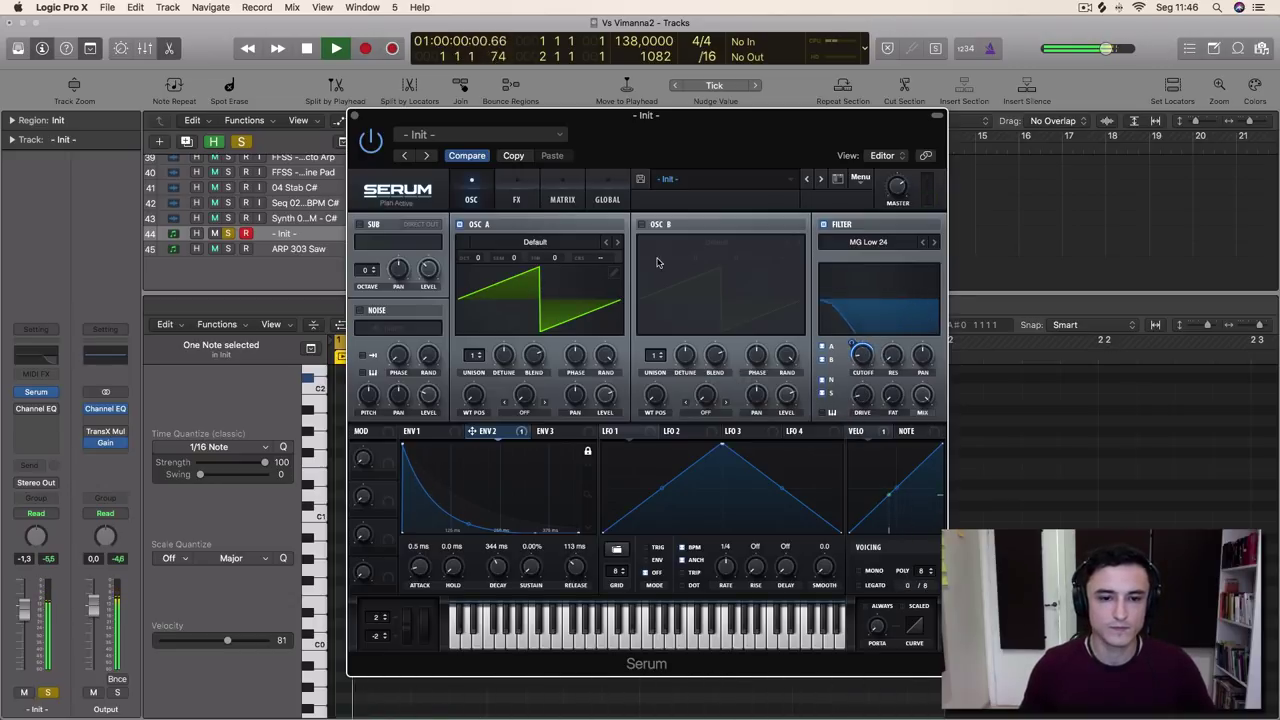
Enable the Compressor effect in multiband mode, place it directly after Distortion, and restart the loop
left_click(510, 193)
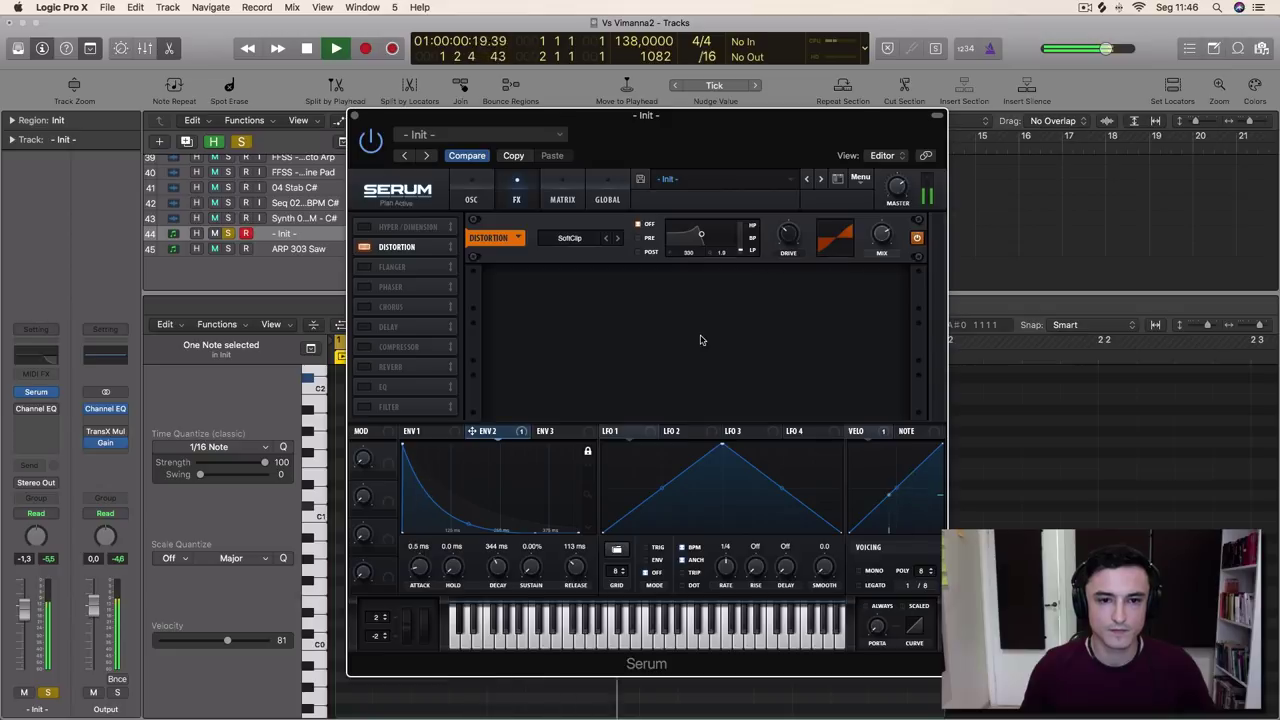
key("space")
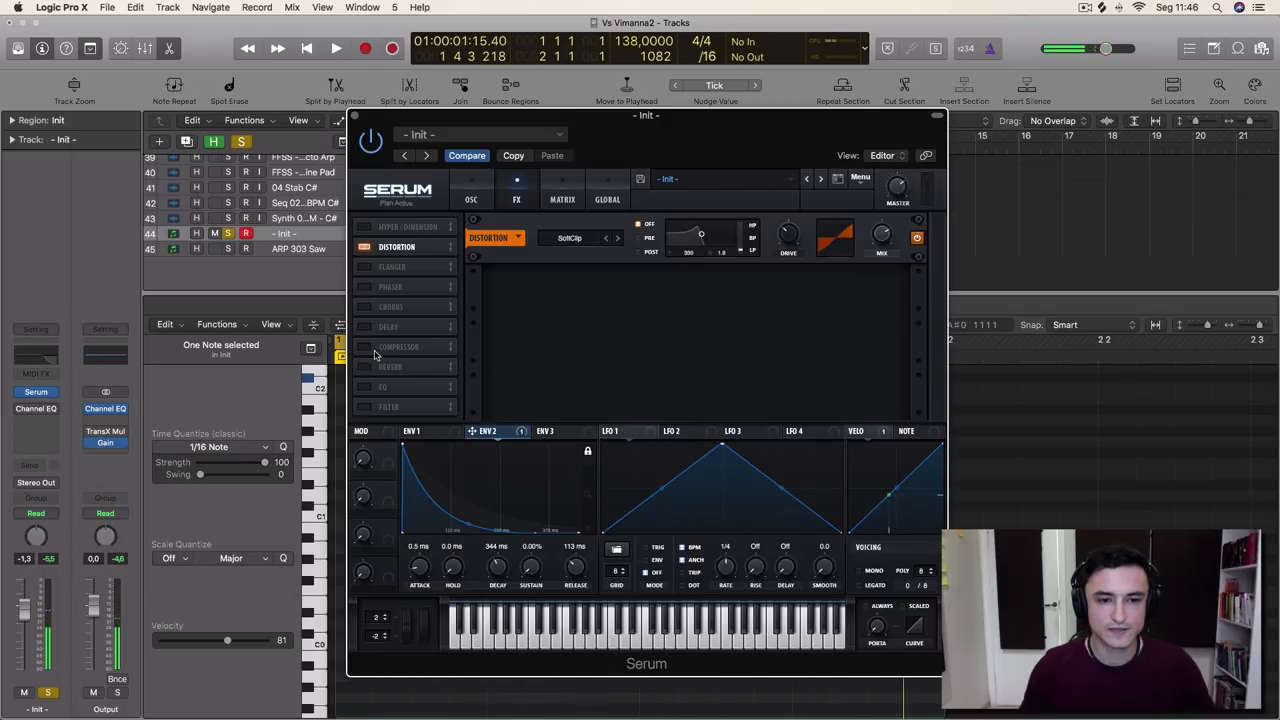
left_click(378, 350)
key("space")
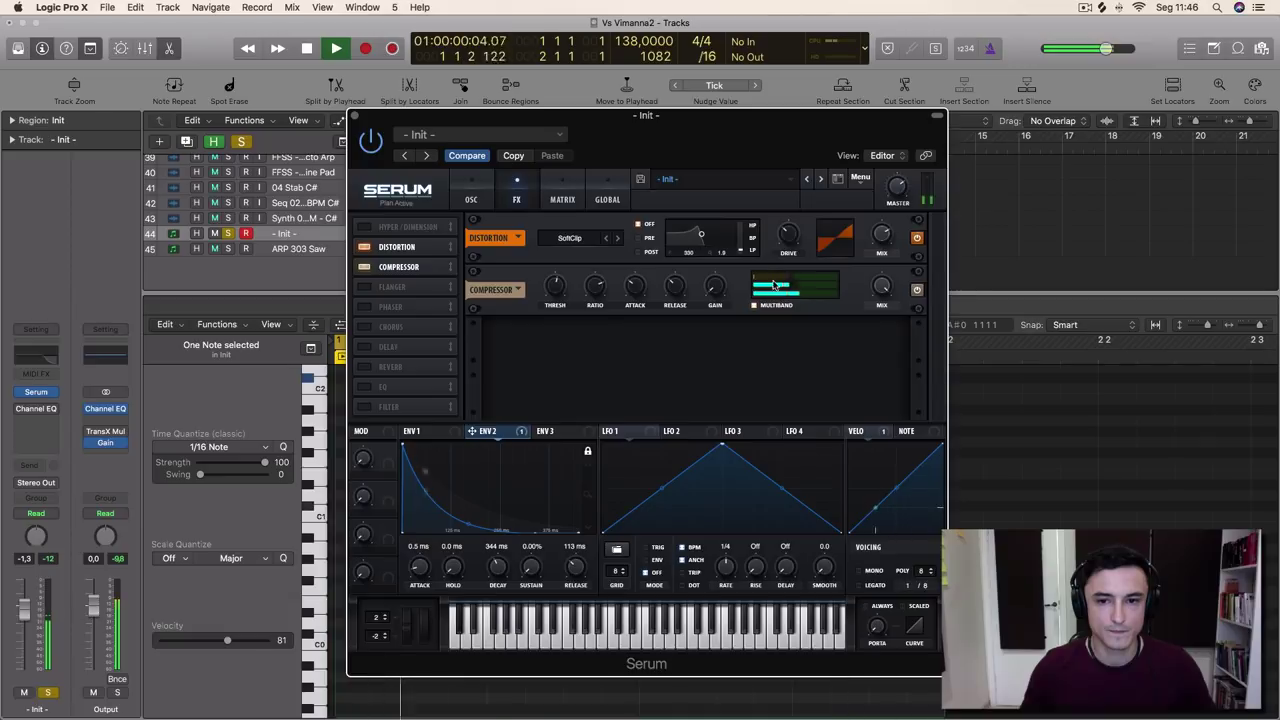
Adjust the multiband compressor's low and mid band levels while auditioning the loop
left_click_drag(823, 290, 795, 296)
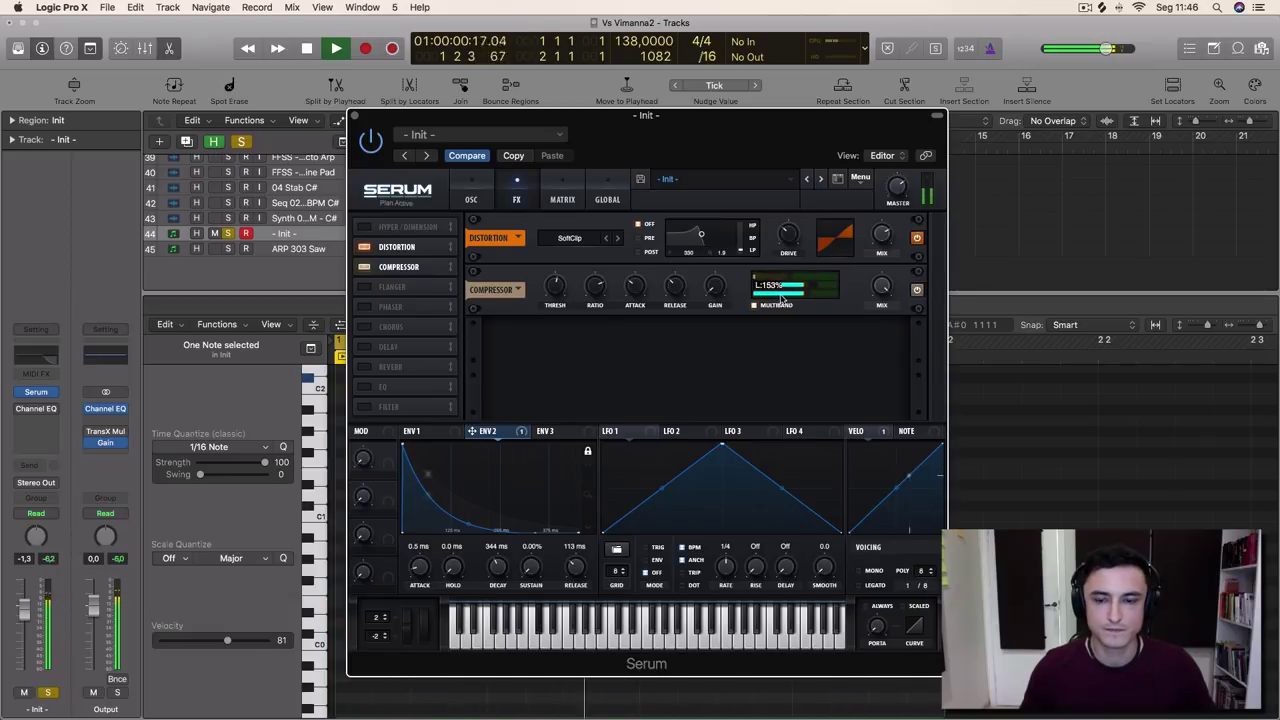
left_click_drag(774, 298, 766, 289)
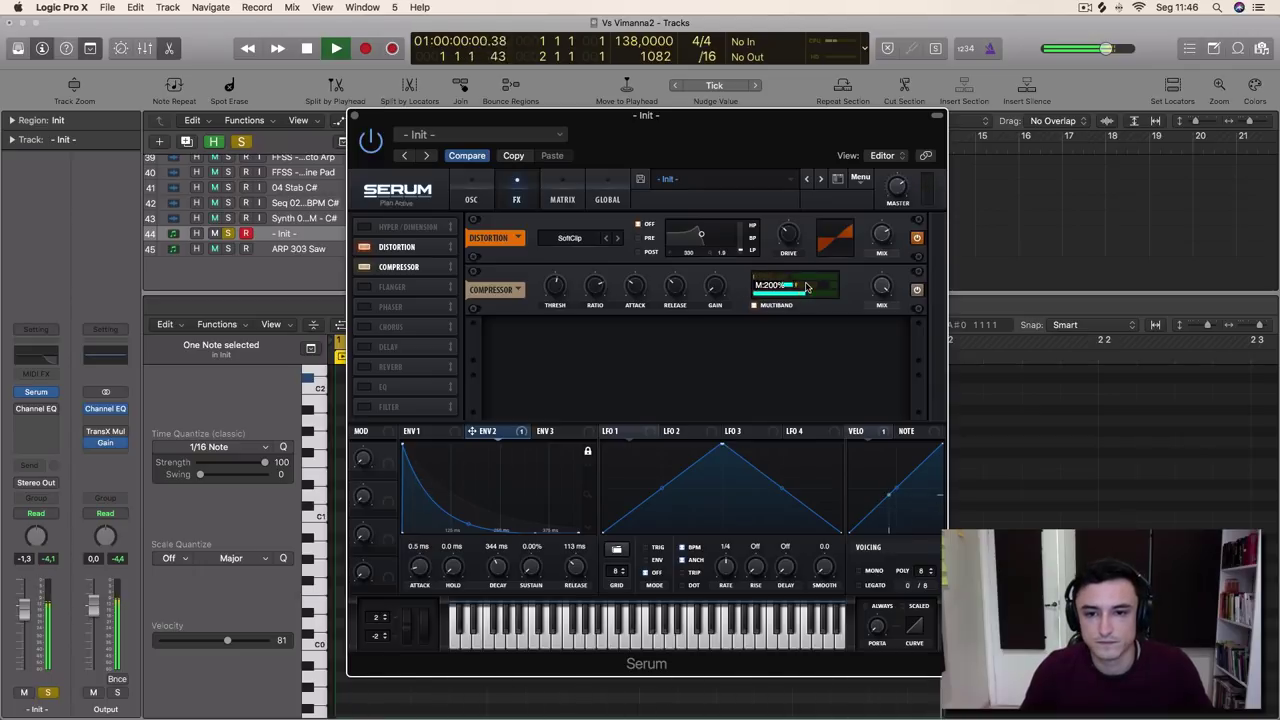
mouse_move(790, 292)
left_mouse_down()
mouse_move(775, 295)
mouse_move(797, 298)
left_mouse_up()
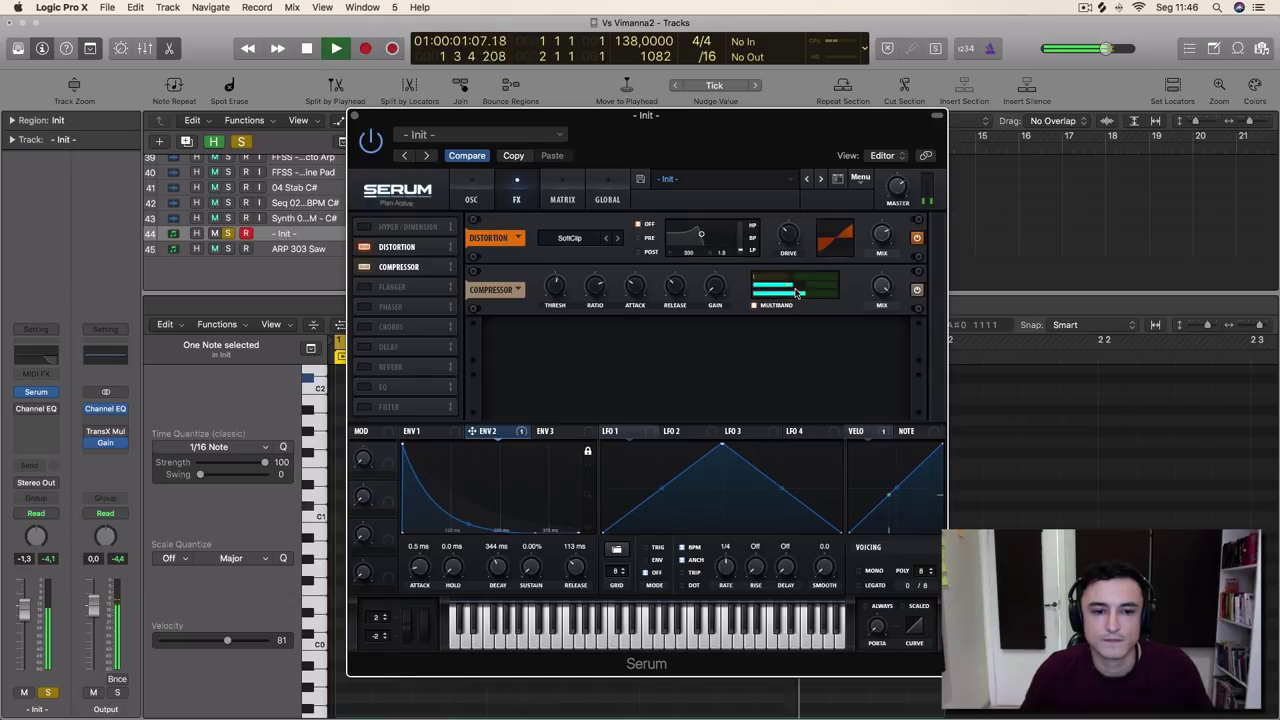
left_click(364, 407)
key("space")
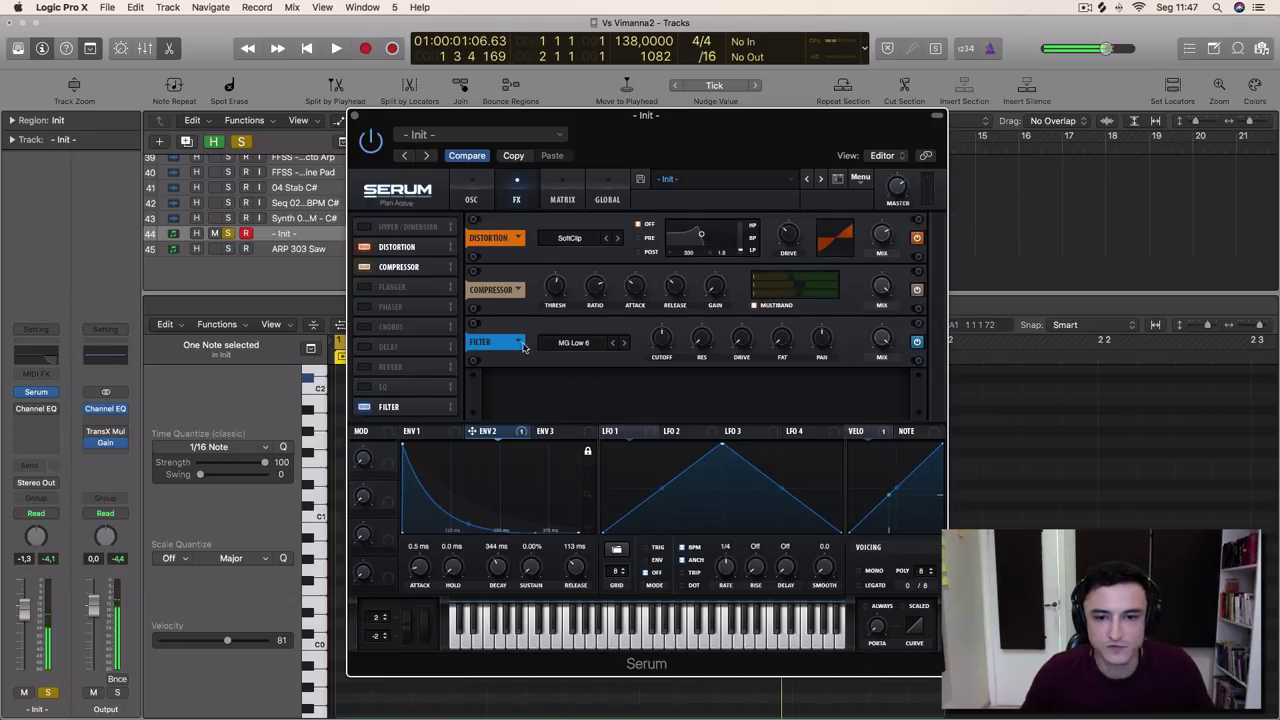
left_click(568, 342)
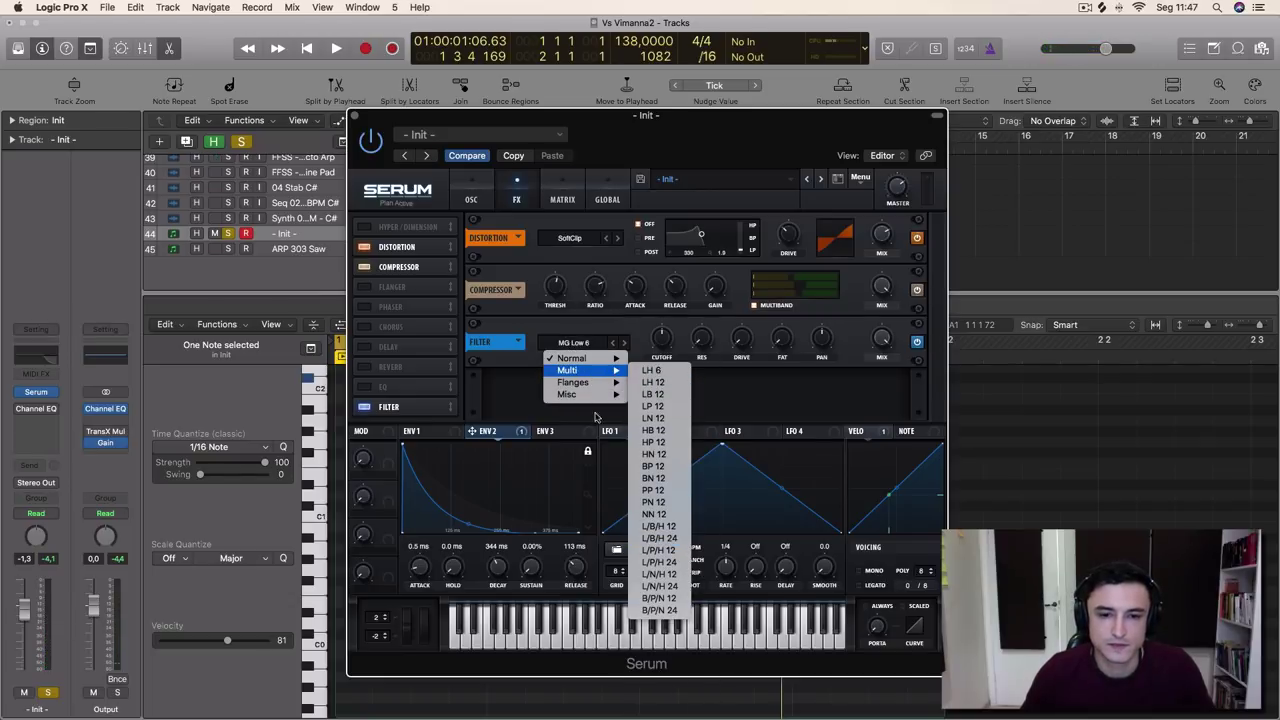
mouse_move(595, 394)
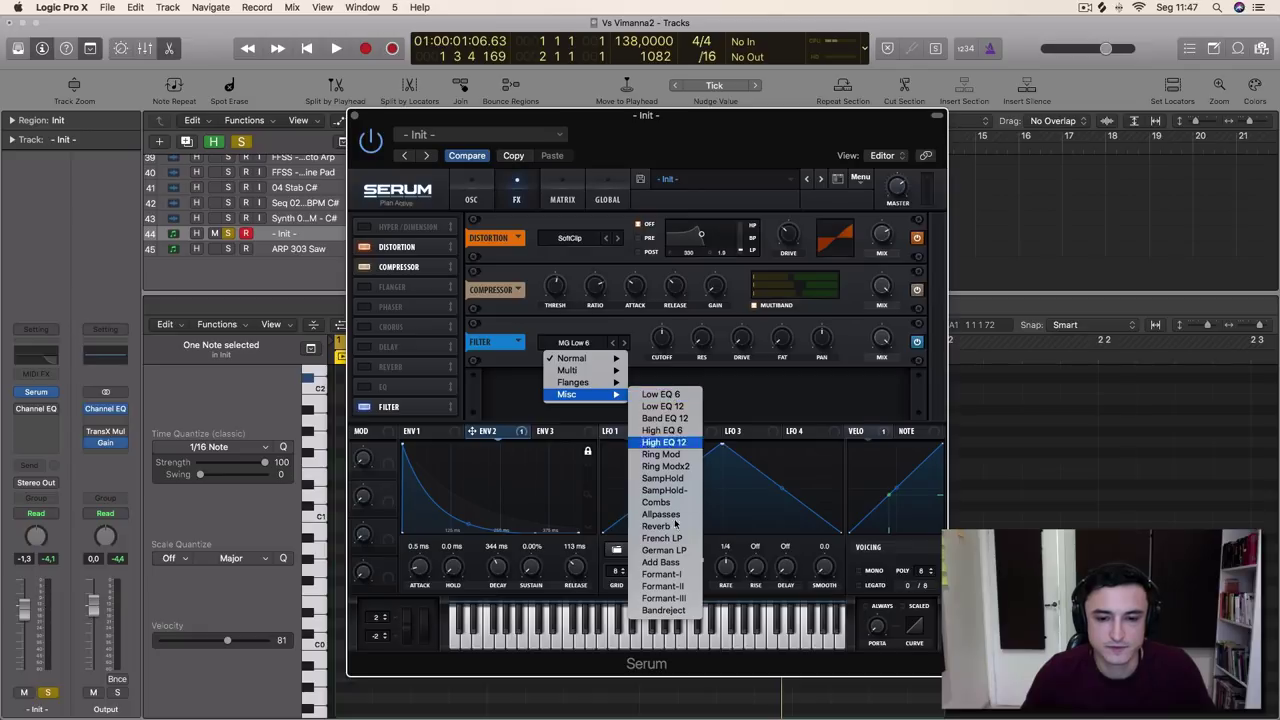
left_click(670, 322)
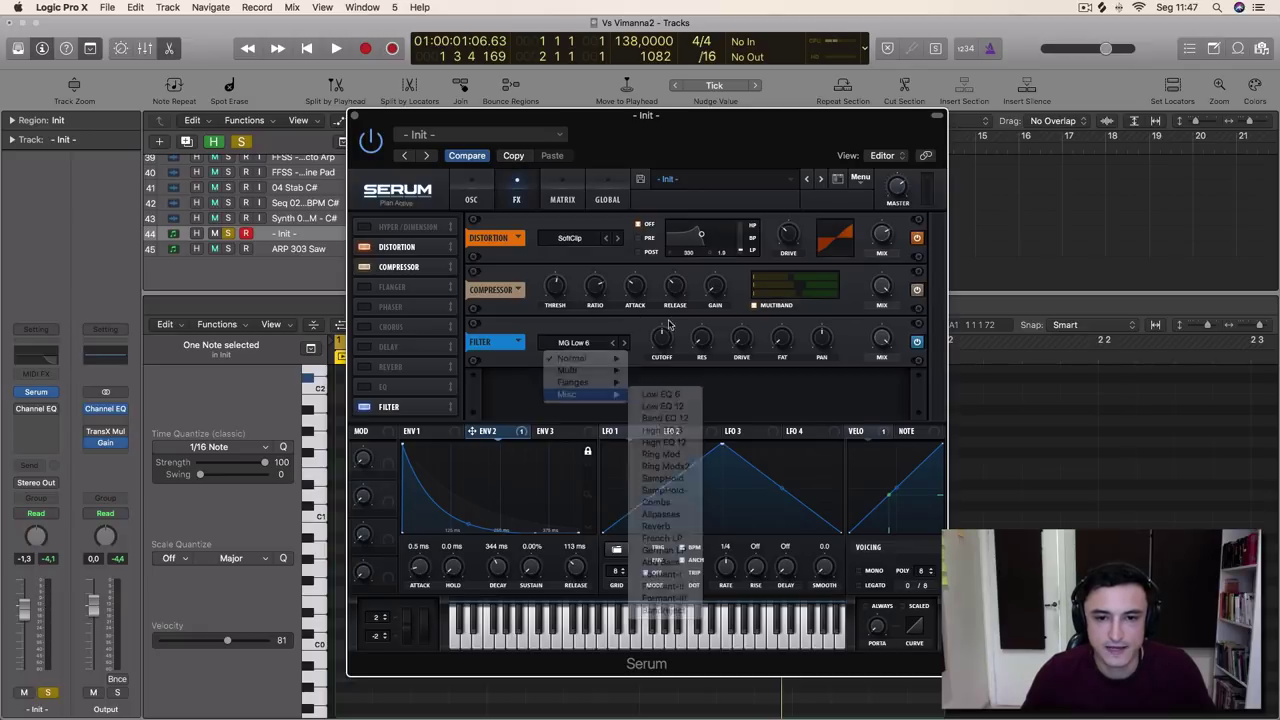
left_click(364, 407)
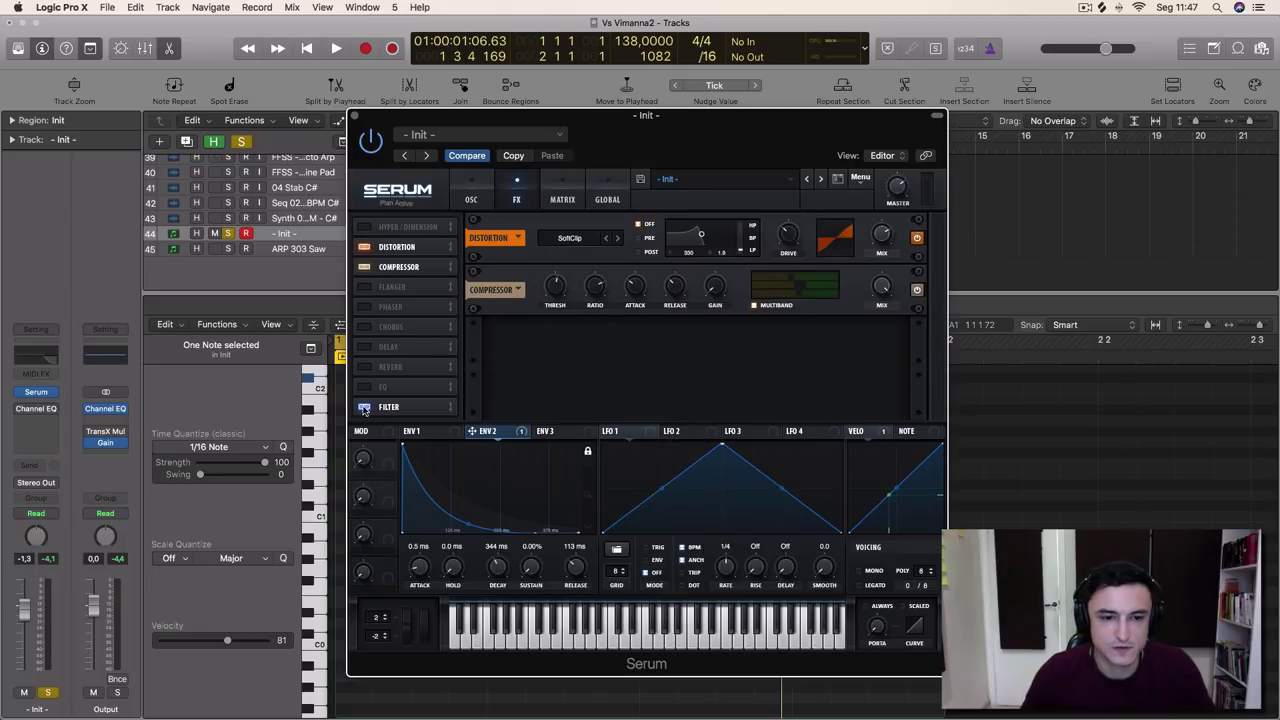
Enable the Hyper/Dimension effect, lower the Hyper mix to about 25% and adjust its rate while auditioning
key("space")
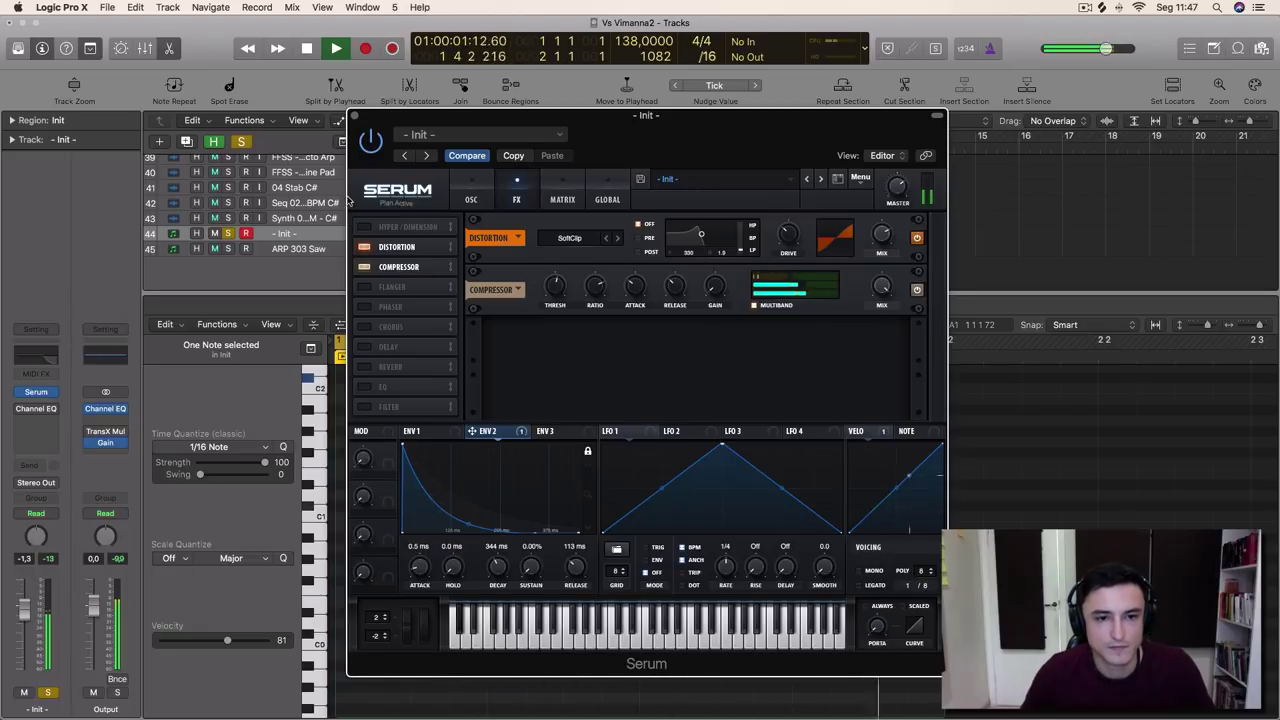
left_click(364, 227)
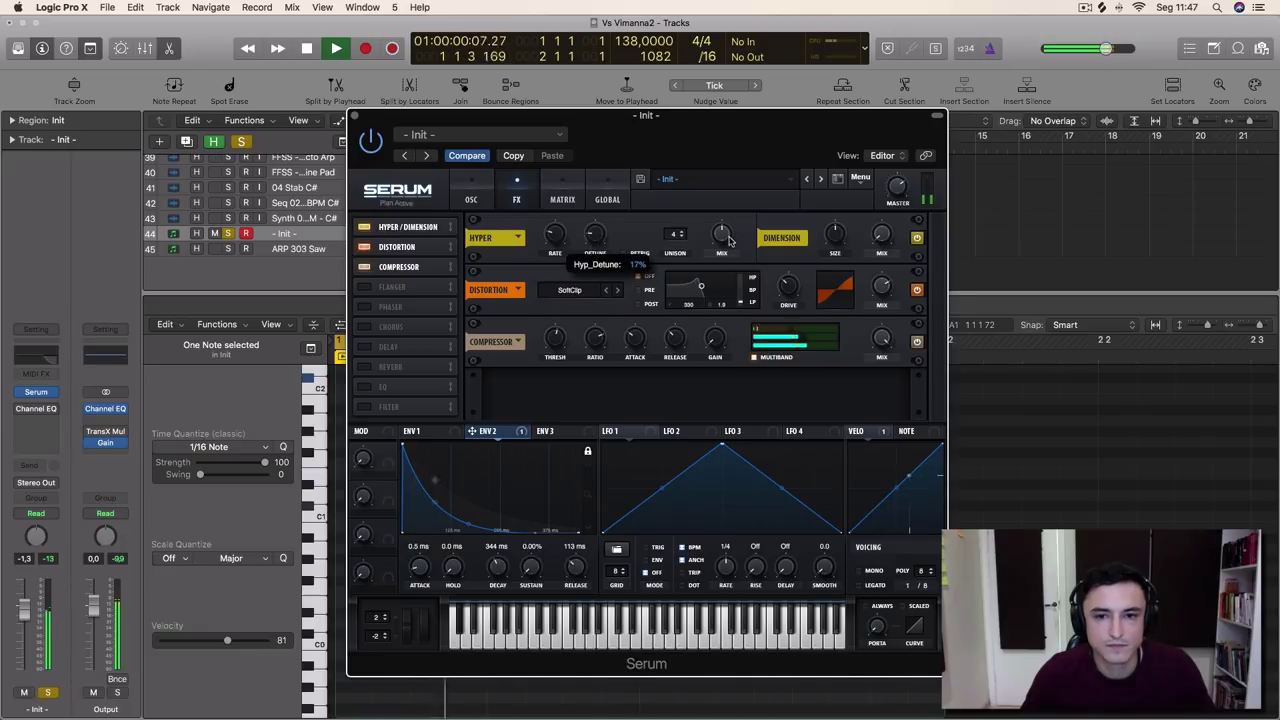
left_click_drag(721, 234, 724, 272)
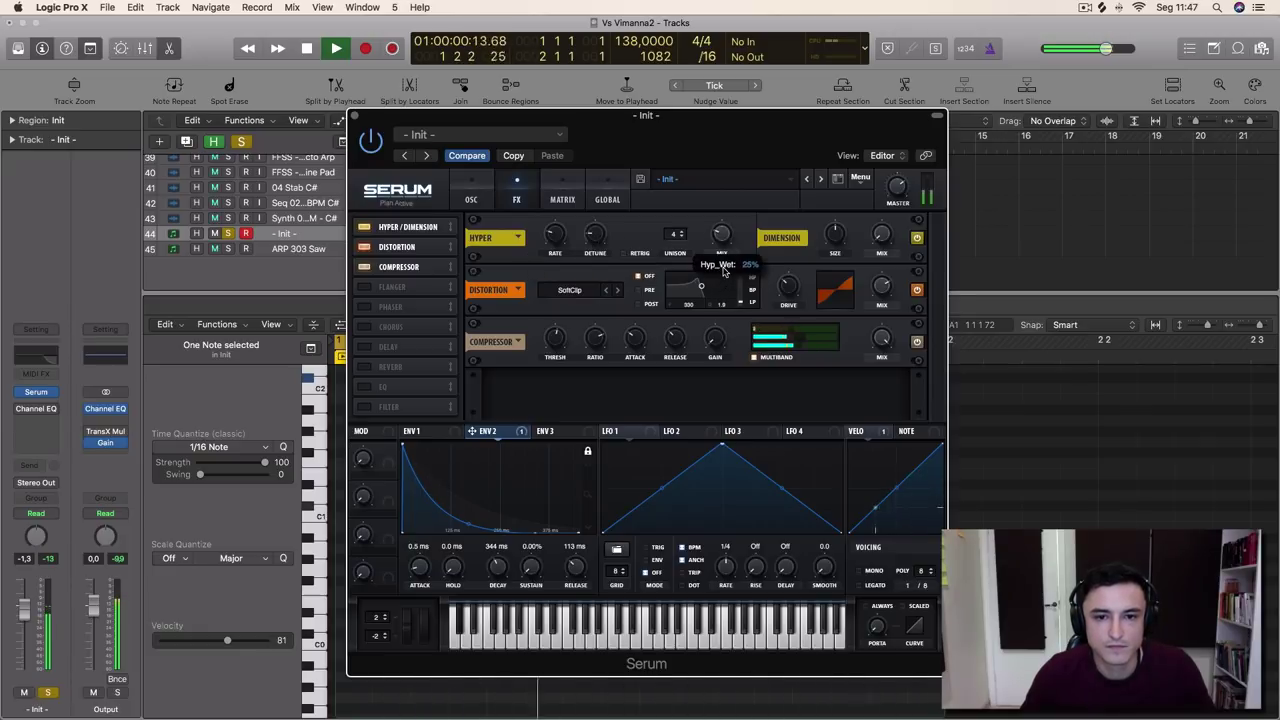
left_click_drag(557, 233, 562, 206)
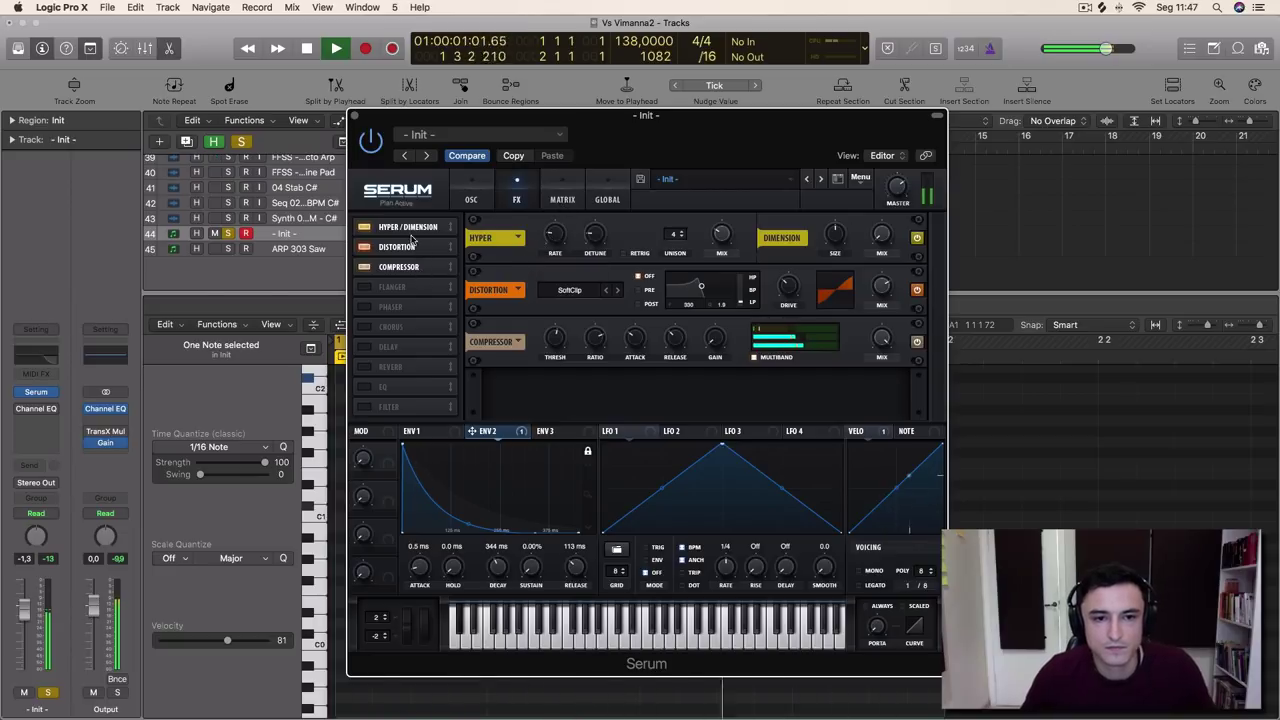
Return to the oscillator view, switch on oscillator B, set its octave to -1, and restart the loop
left_click(486, 204)
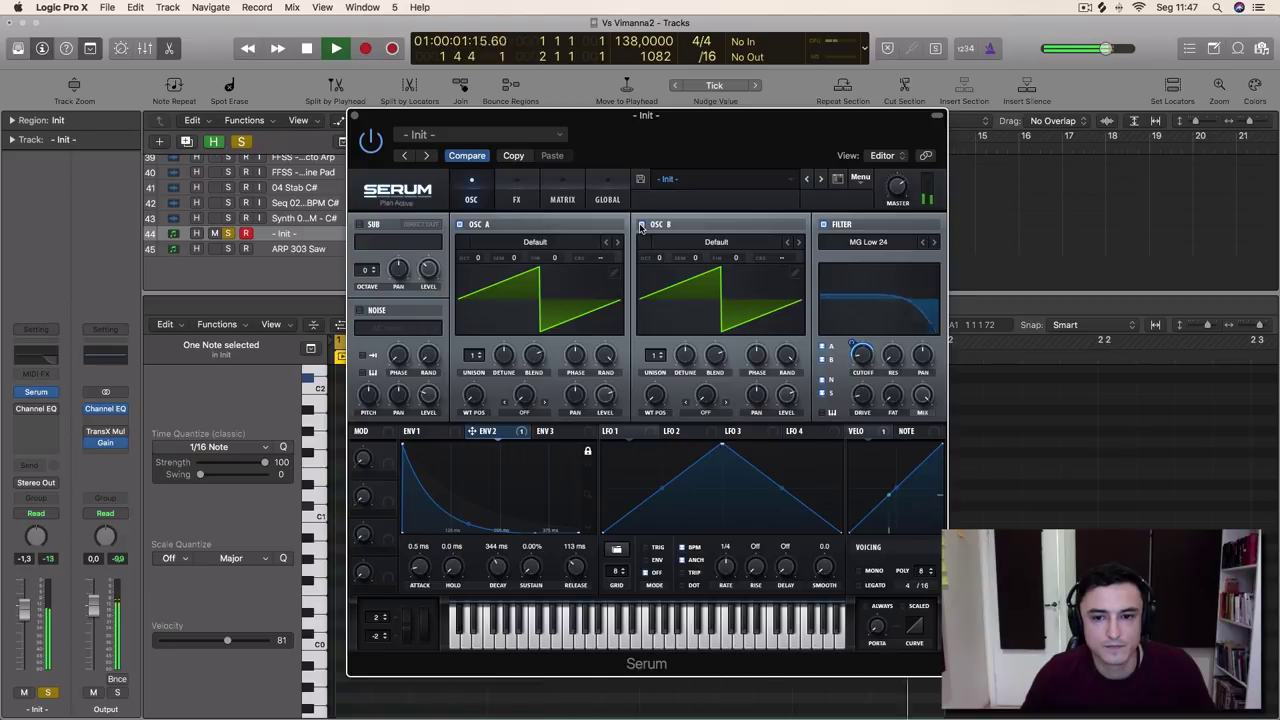
key("space")
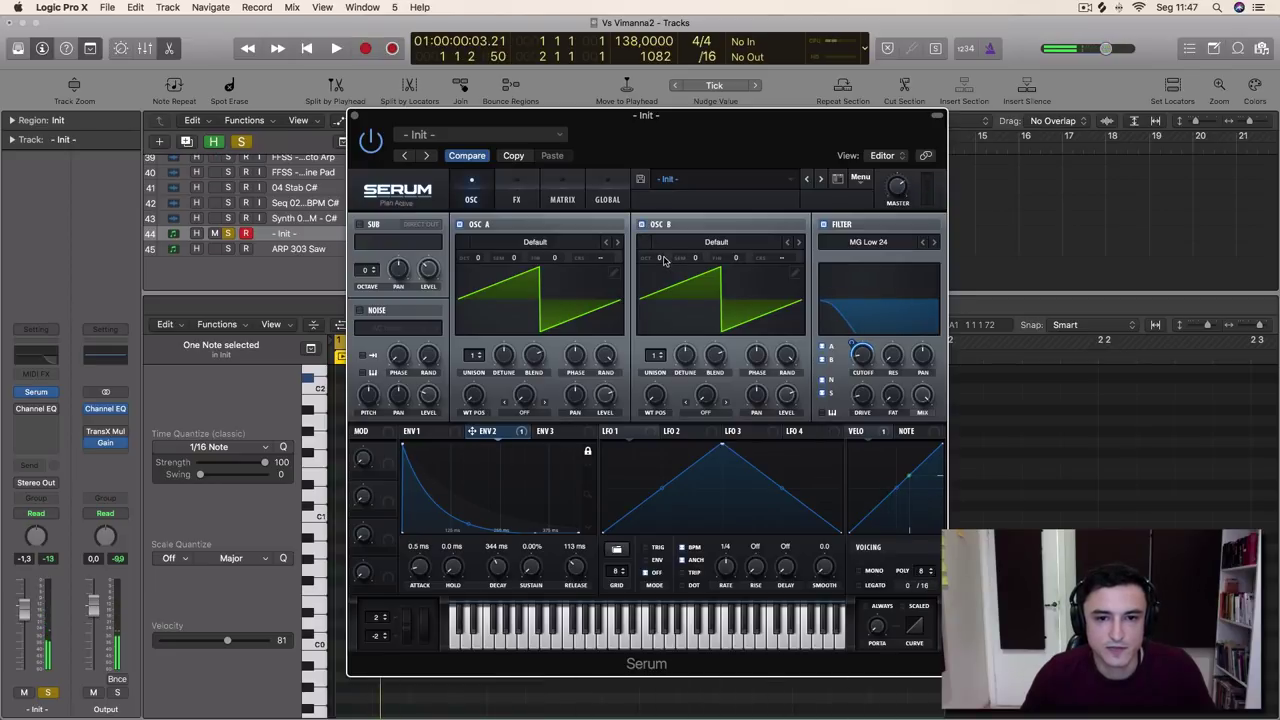
left_click_drag(663, 259, 668, 286)
key("space")
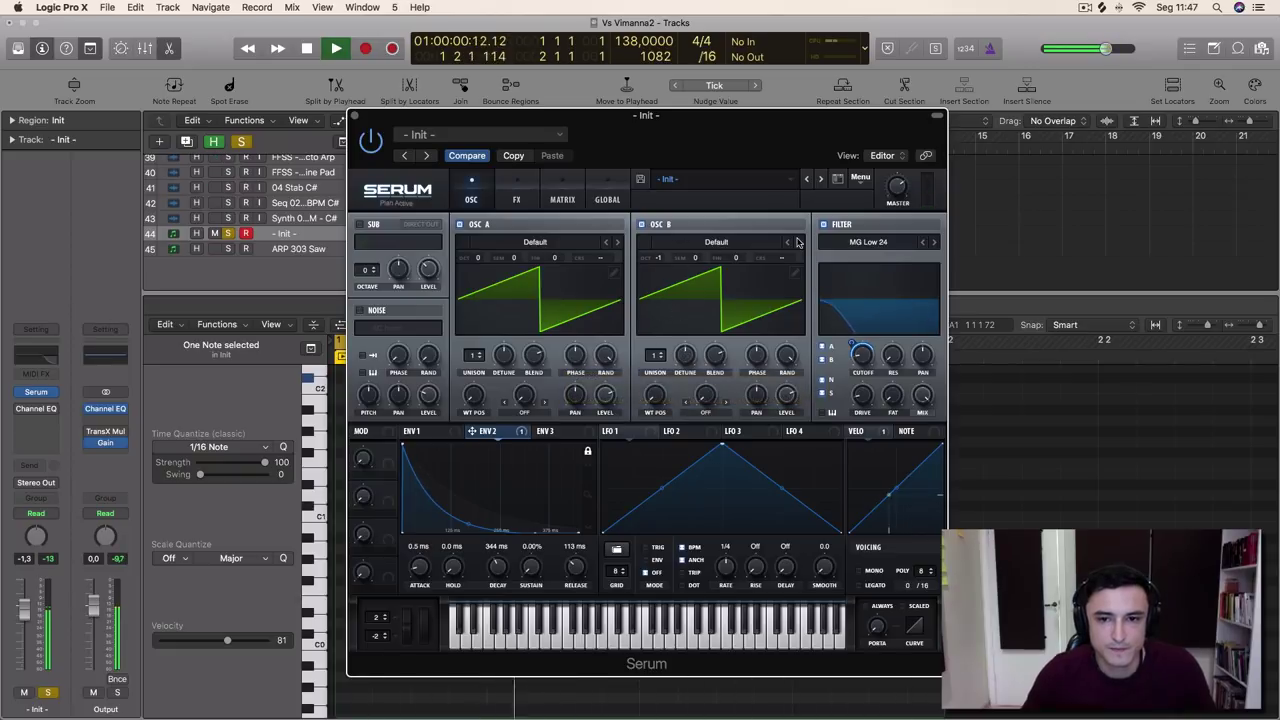
Audition oscillator B wavetables up to Basic Mini, muting oscillator A temporarily to hear B alone
left_click(798, 243)
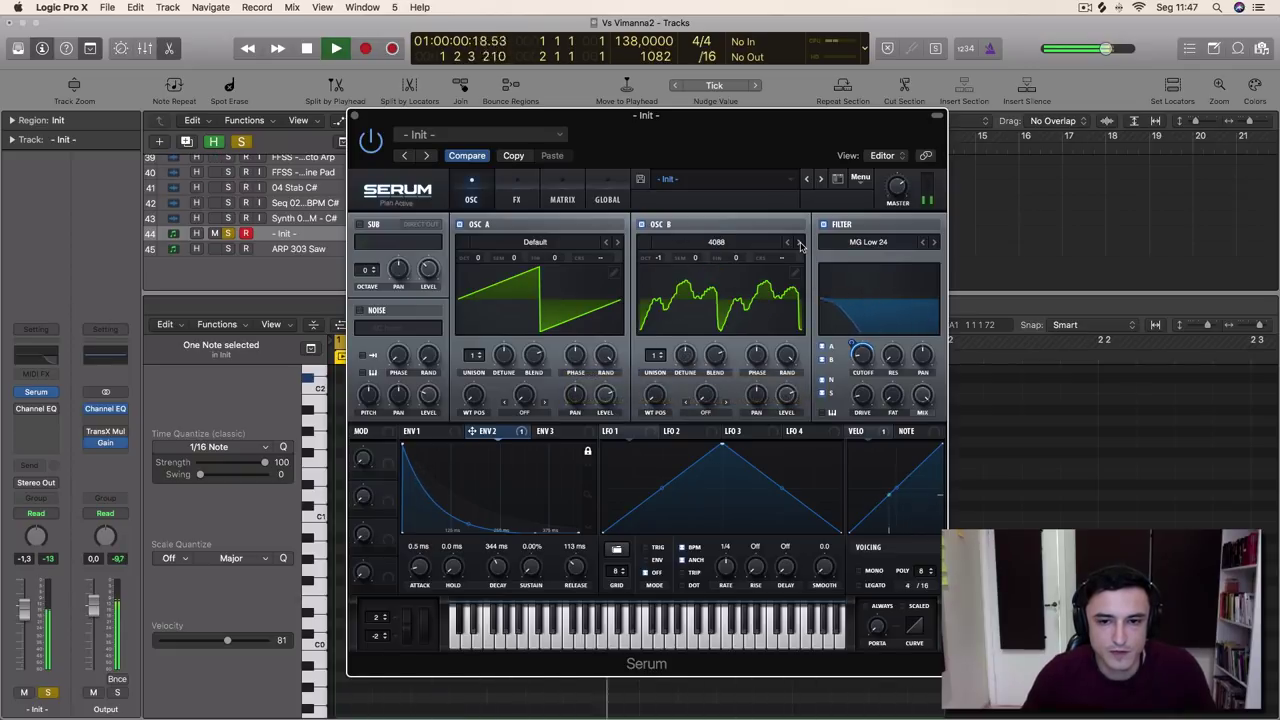
left_click(800, 245)
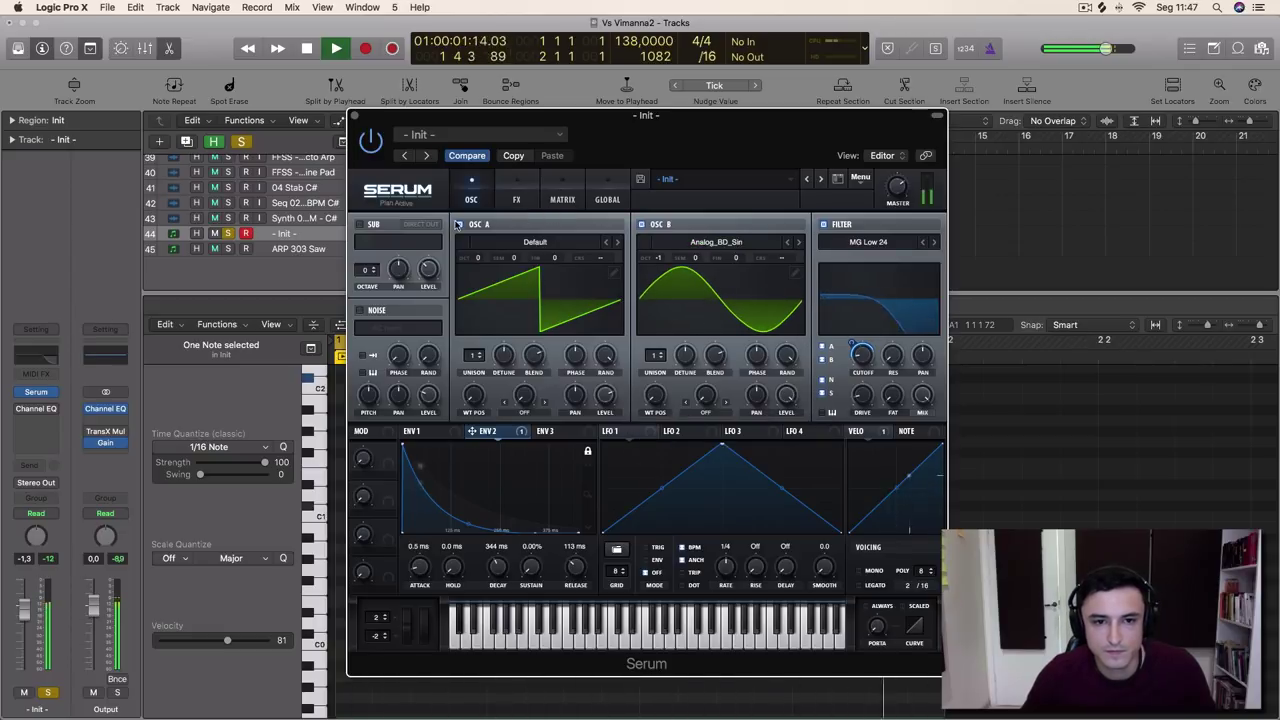
left_click(457, 225)
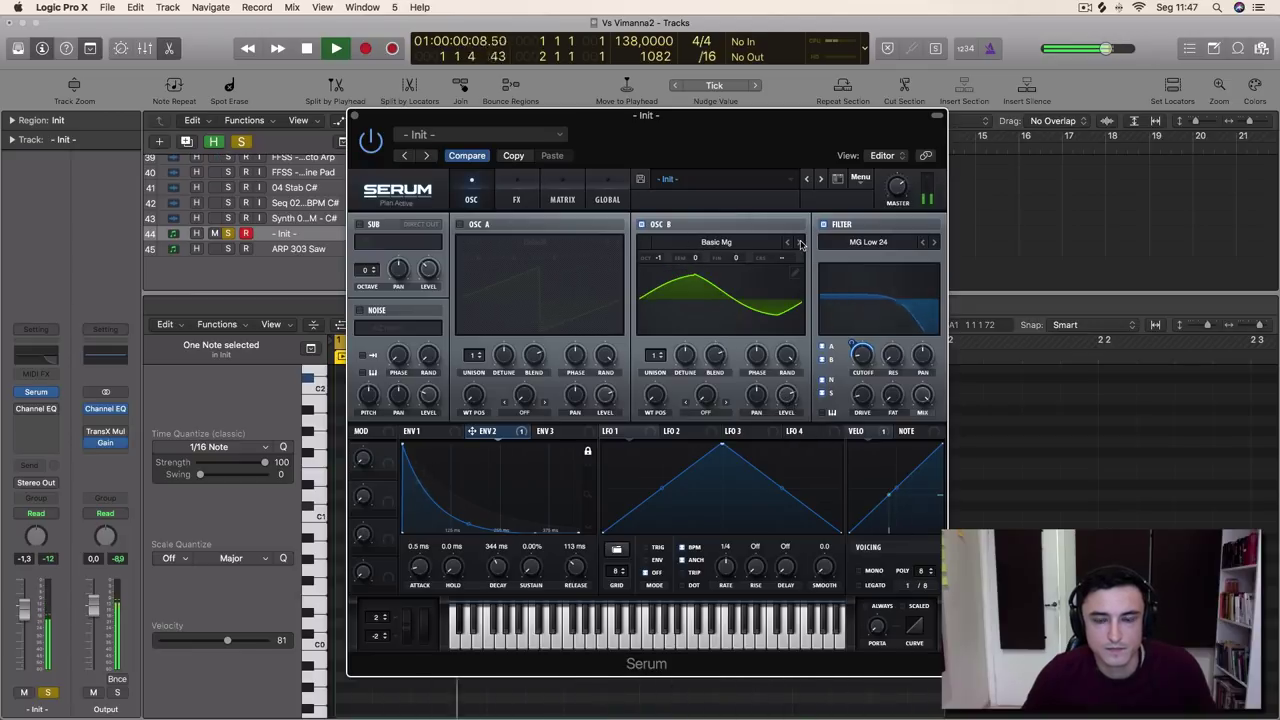
left_click(800, 244)
left_click(457, 225)
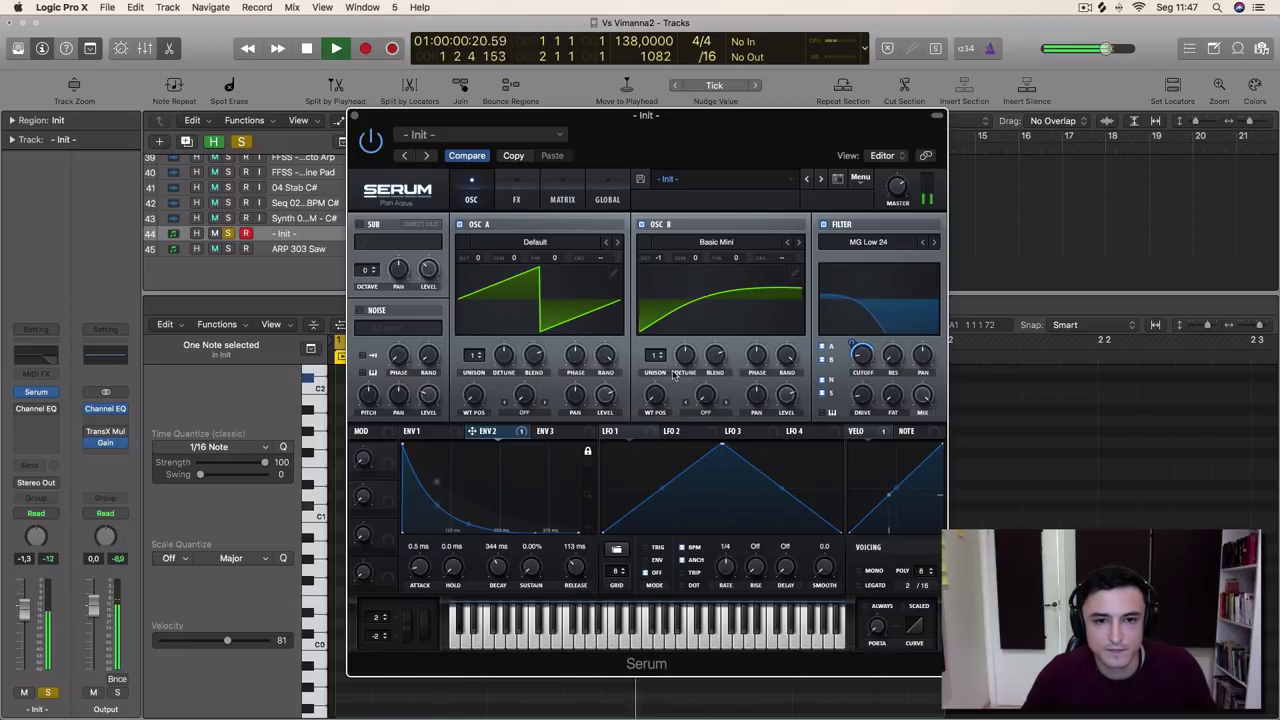
Try different wavetable position, unison and level settings for oscillator B on the Basic Mini wavetable
left_click_drag(656, 396, 687, 268)
left_click_drag(652, 357, 655, 400)
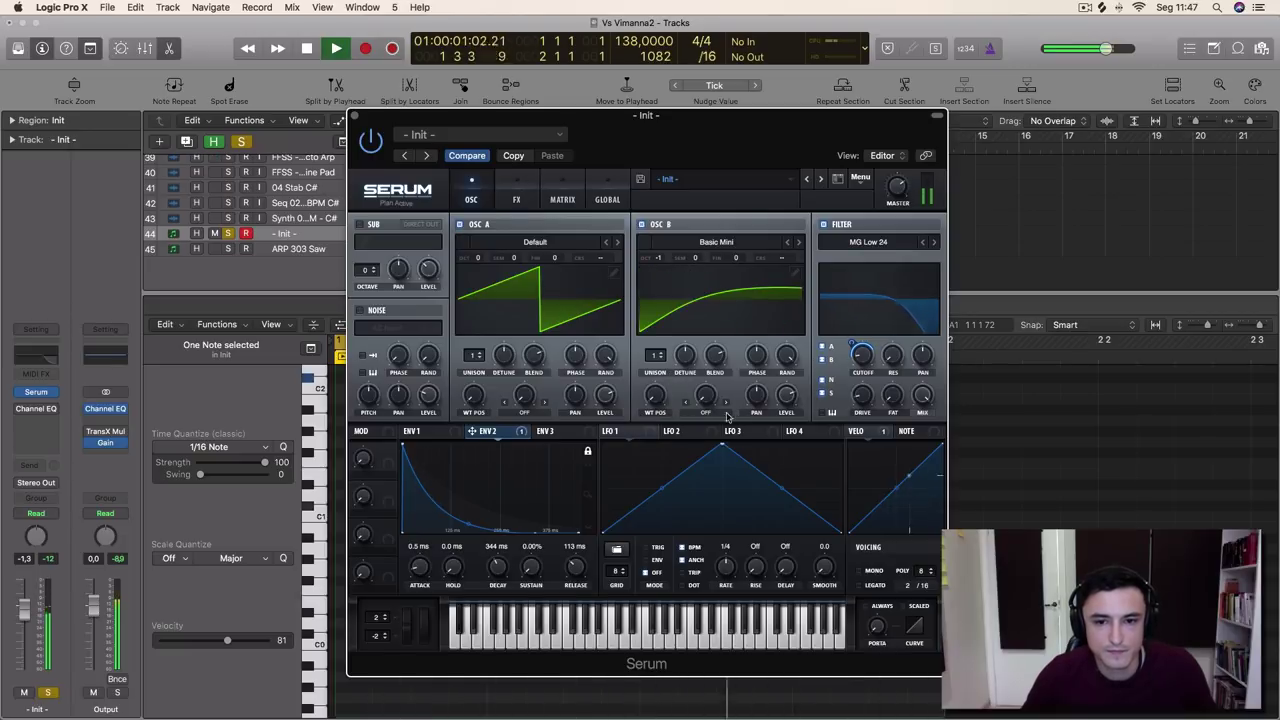
mouse_move(787, 396)
left_mouse_down()
mouse_move(788, 372)
mouse_move(788, 392)
left_mouse_up()
Audition oscillator B wavetables from Basic Shapes through BS2 - Acid and raise its octave to +1
left_click(800, 242)
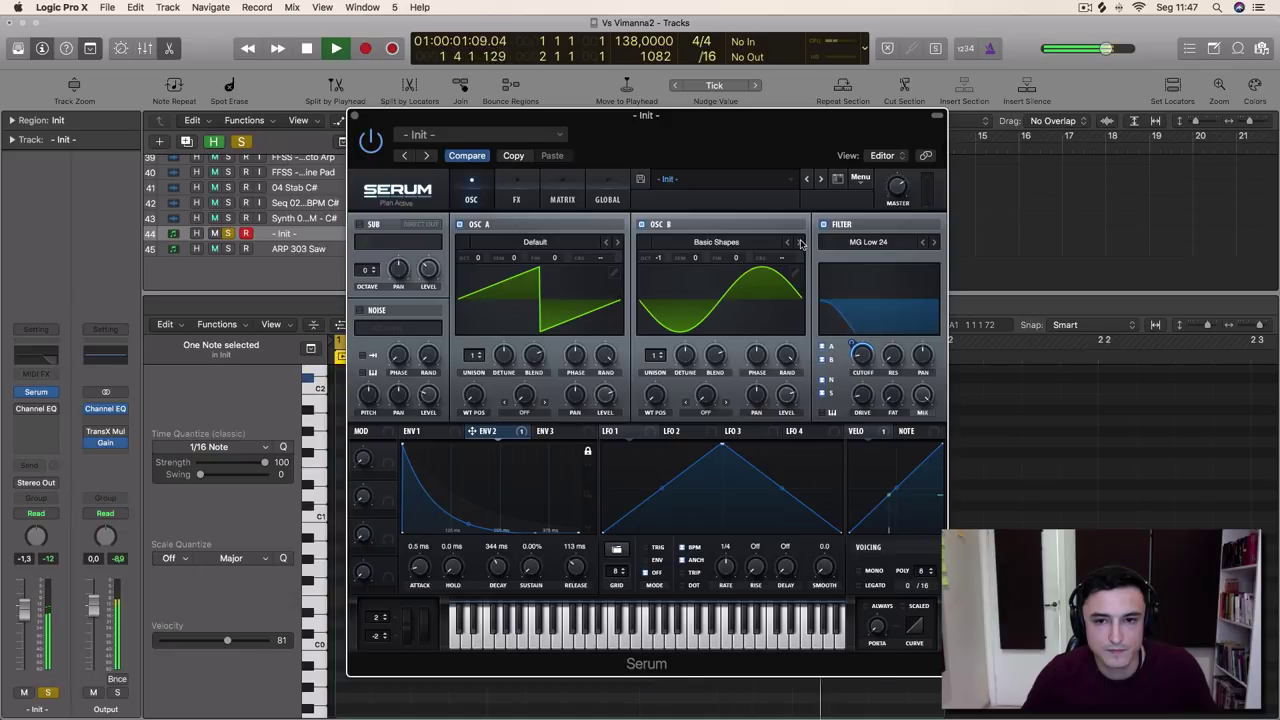
left_click(800, 242)
left_click(800, 242)
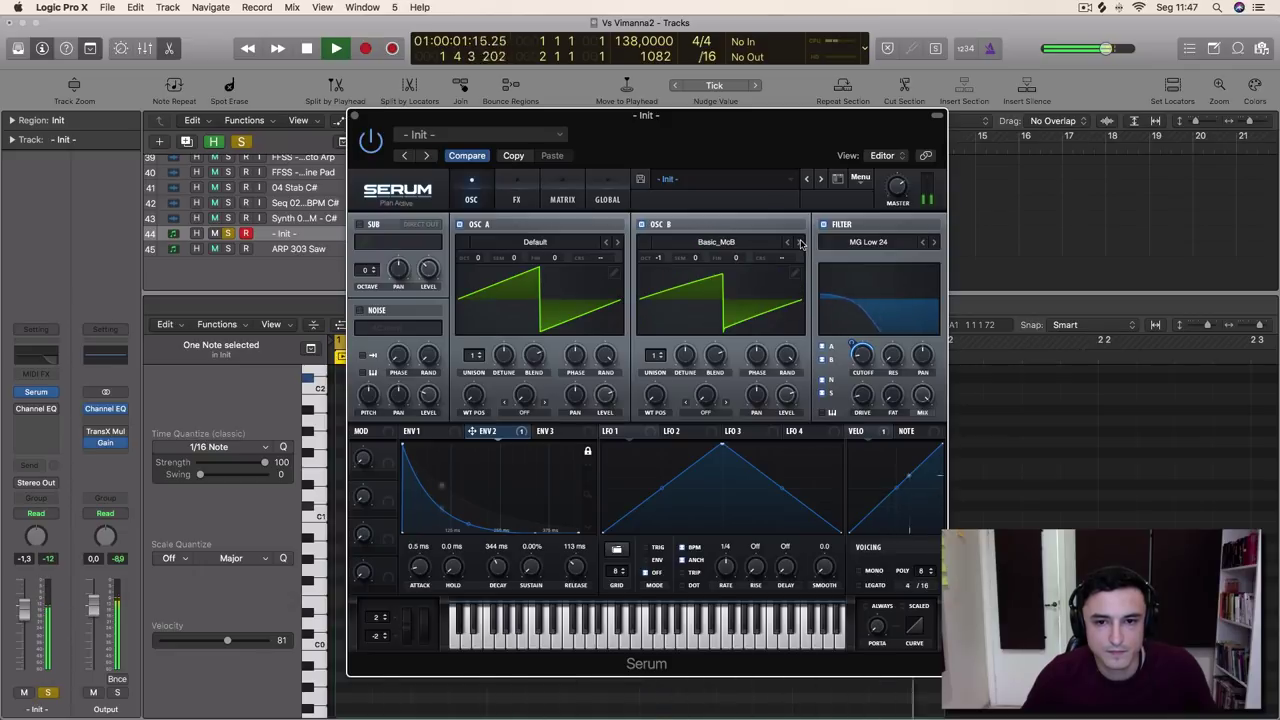
left_click(800, 242)
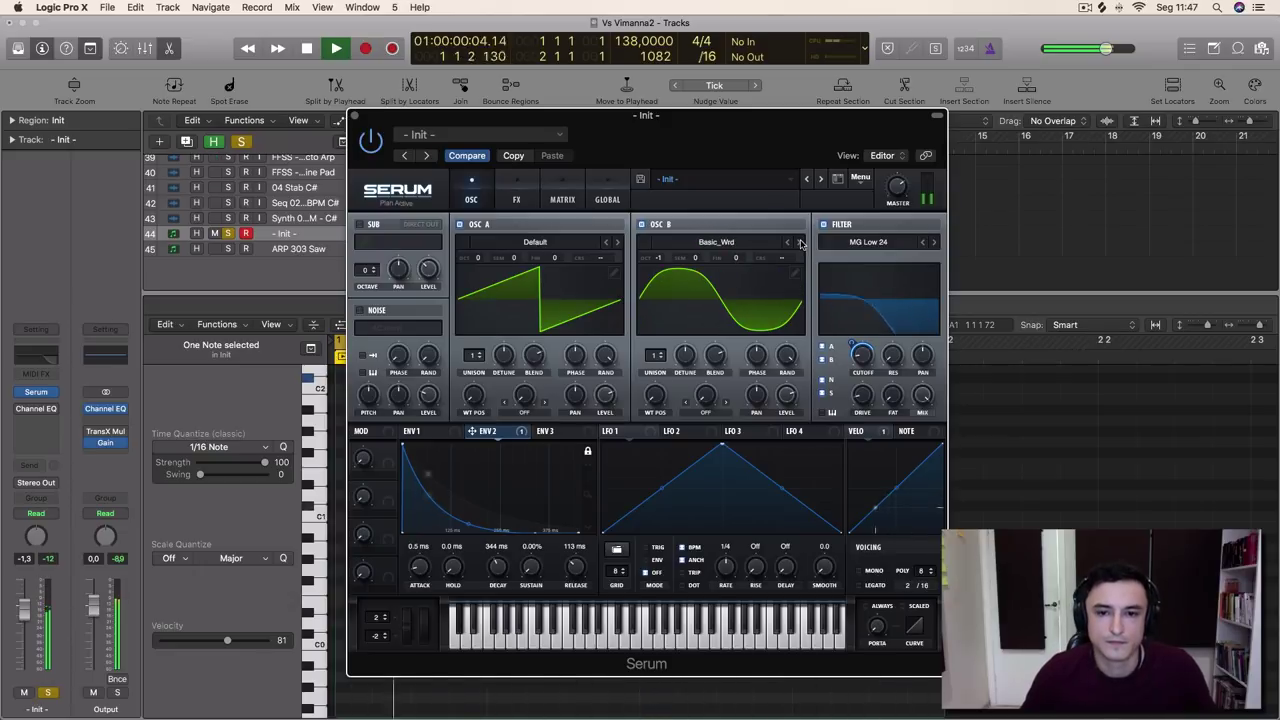
left_click(800, 242)
left_click_drag(659, 257, 670, 238)
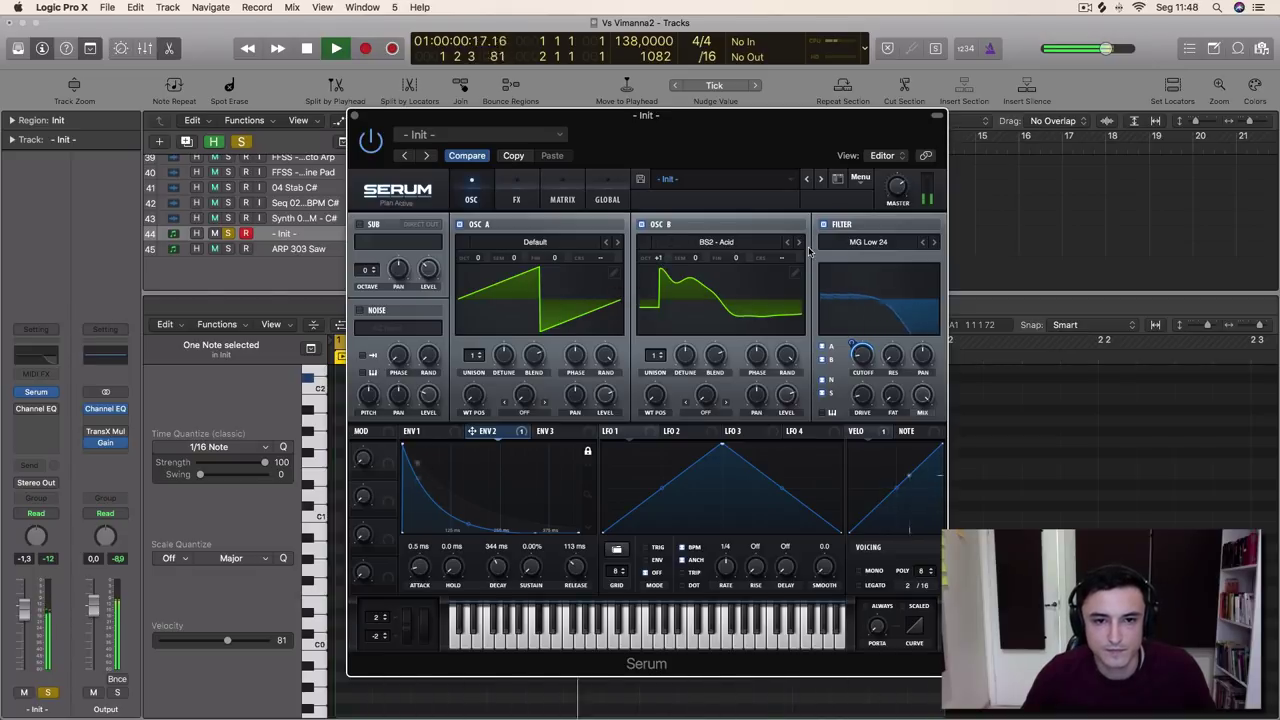
Set oscillator B's octave to 0 and browse its wavetables past BS2 - Subby Saw and BSOD_Square to MB Saw
left_click(800, 242)
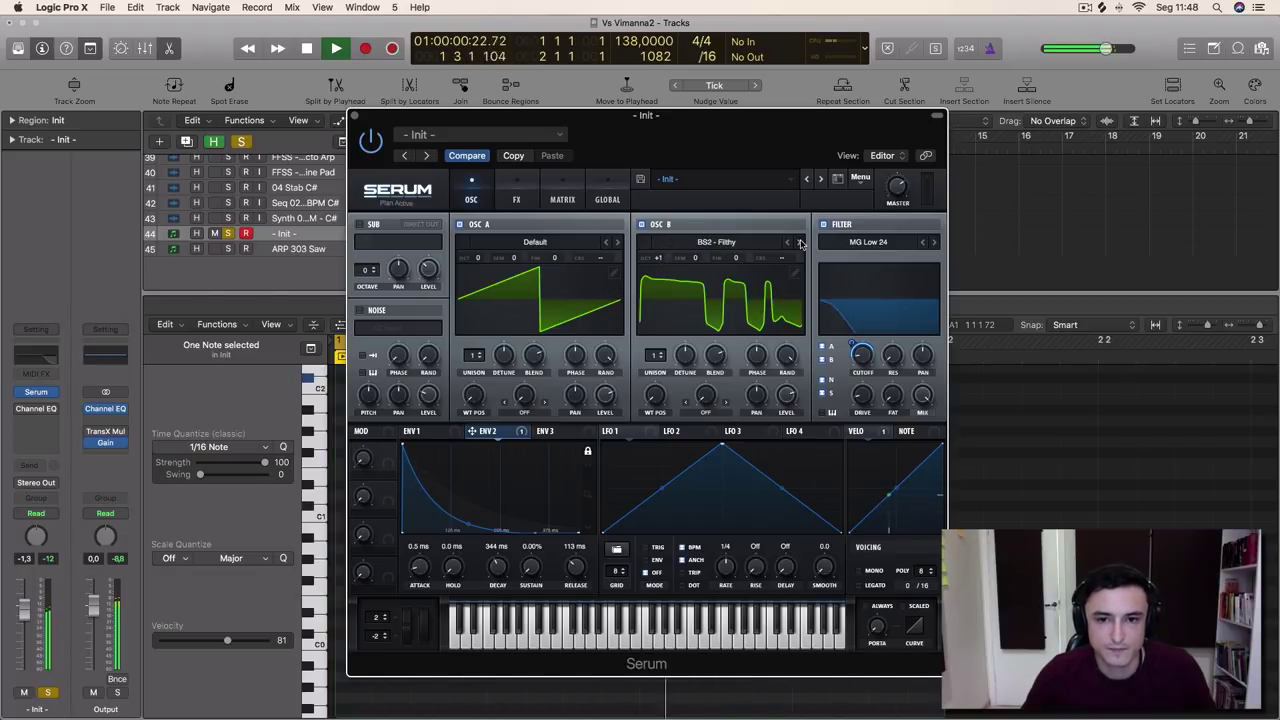
left_click(800, 242)
left_click_drag(659, 257, 660, 270)
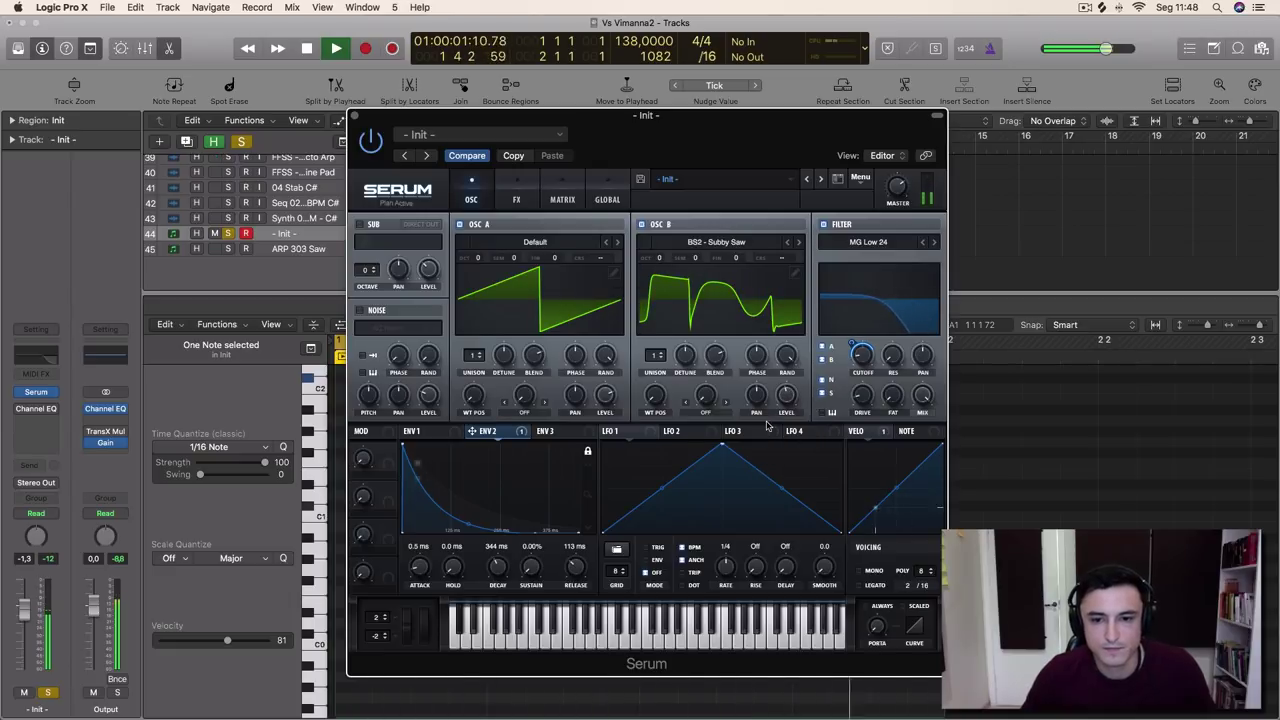
left_click(800, 244)
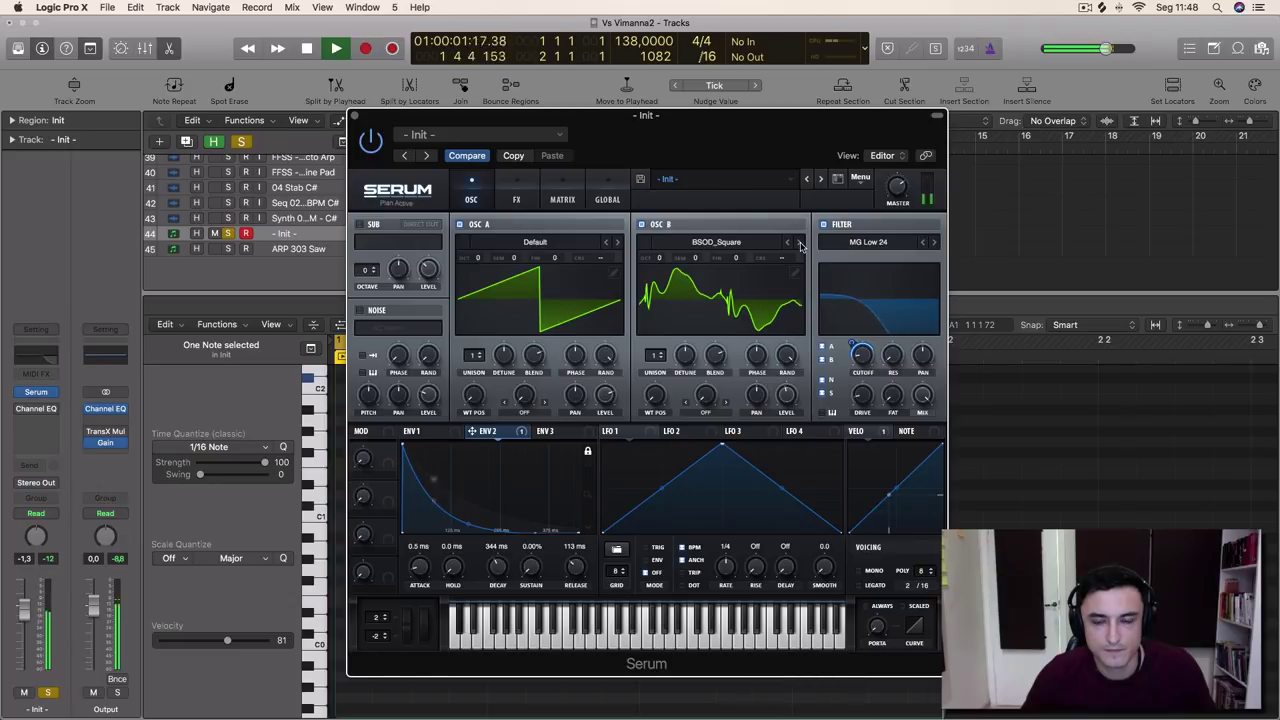
mouse_move(787, 408)
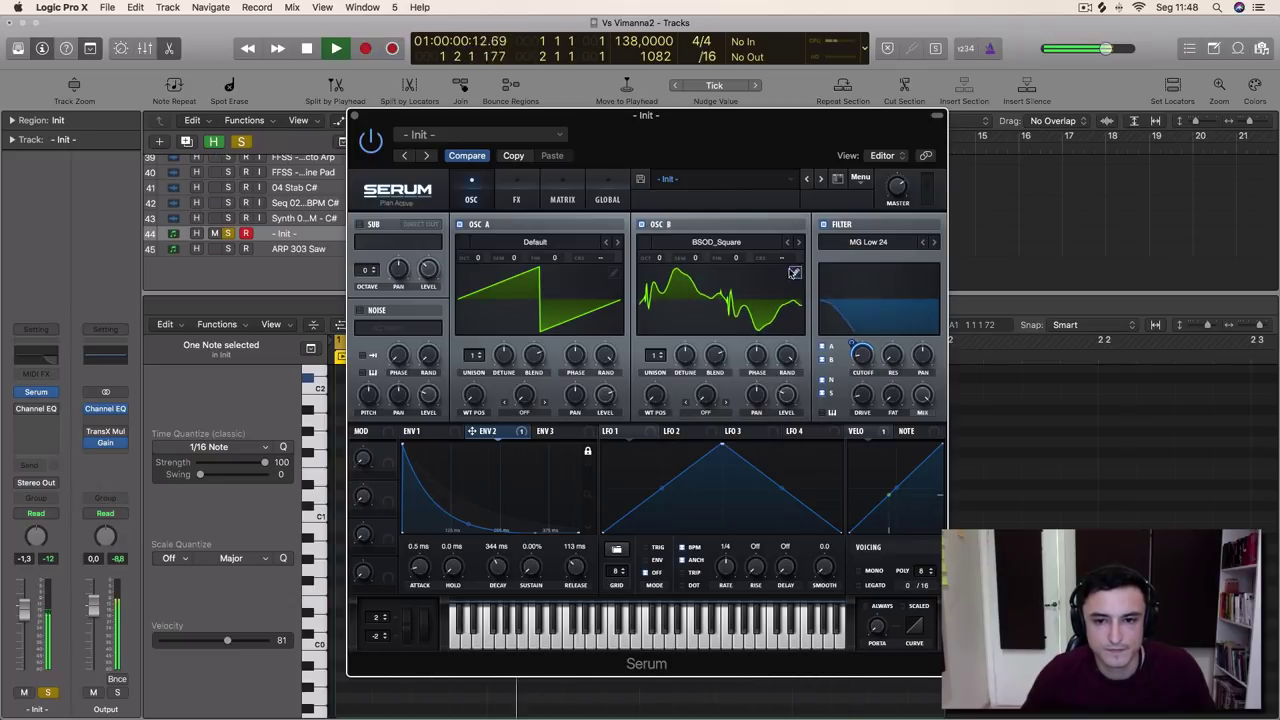
left_click(800, 243)
left_click(800, 243)
left_click(800, 243)
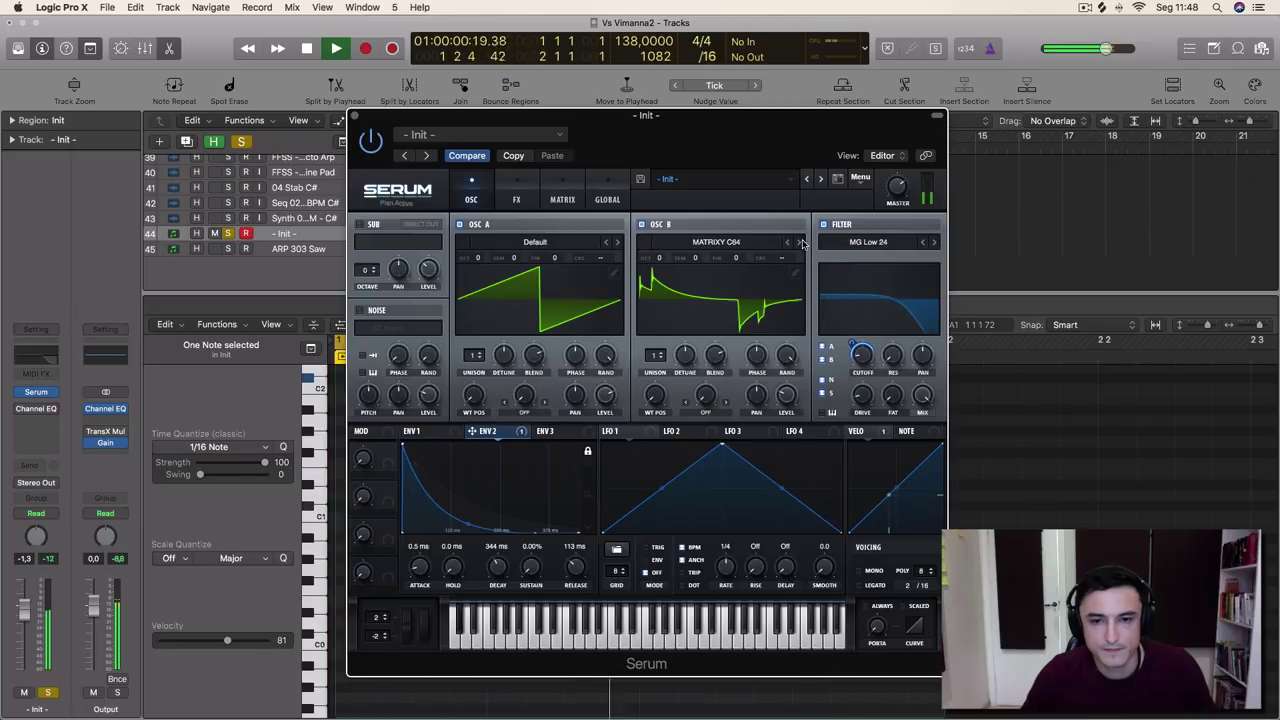
left_click(800, 243)
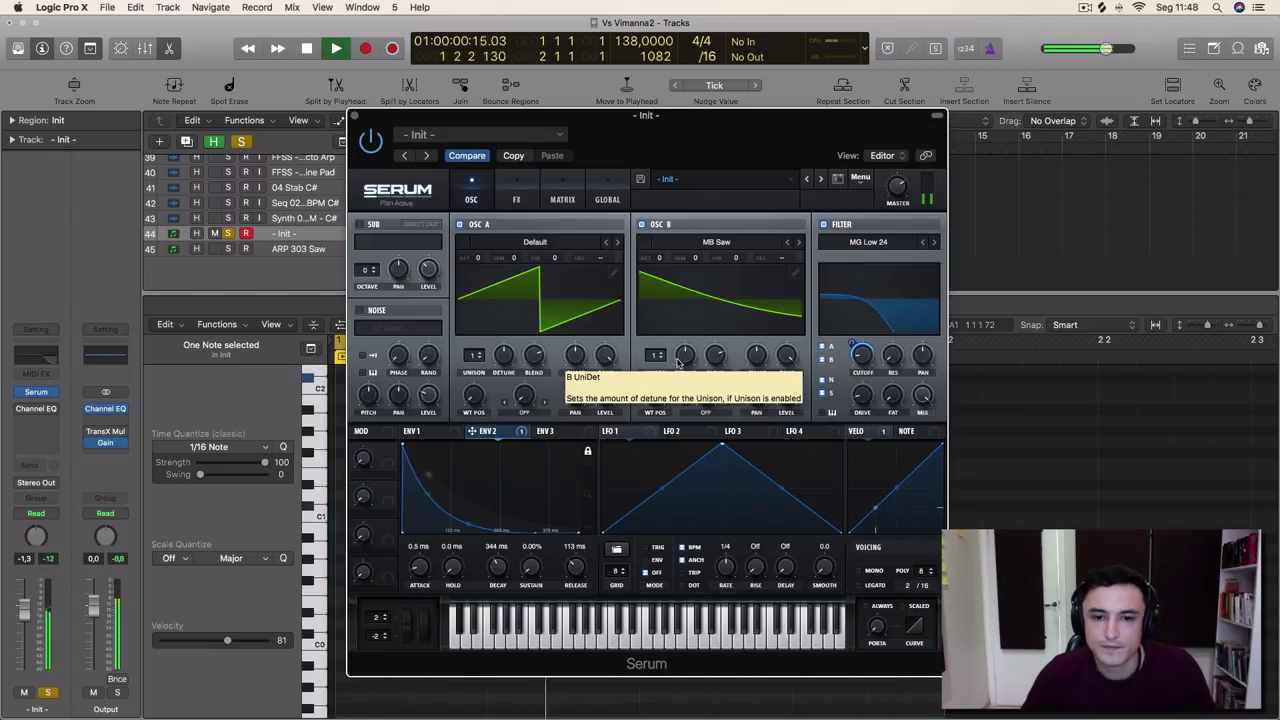
Give oscillator B 9 unison voices with about 0.02 detune, set its level to about 62%, and stop playback
left_click_drag(654, 356, 681, 384)
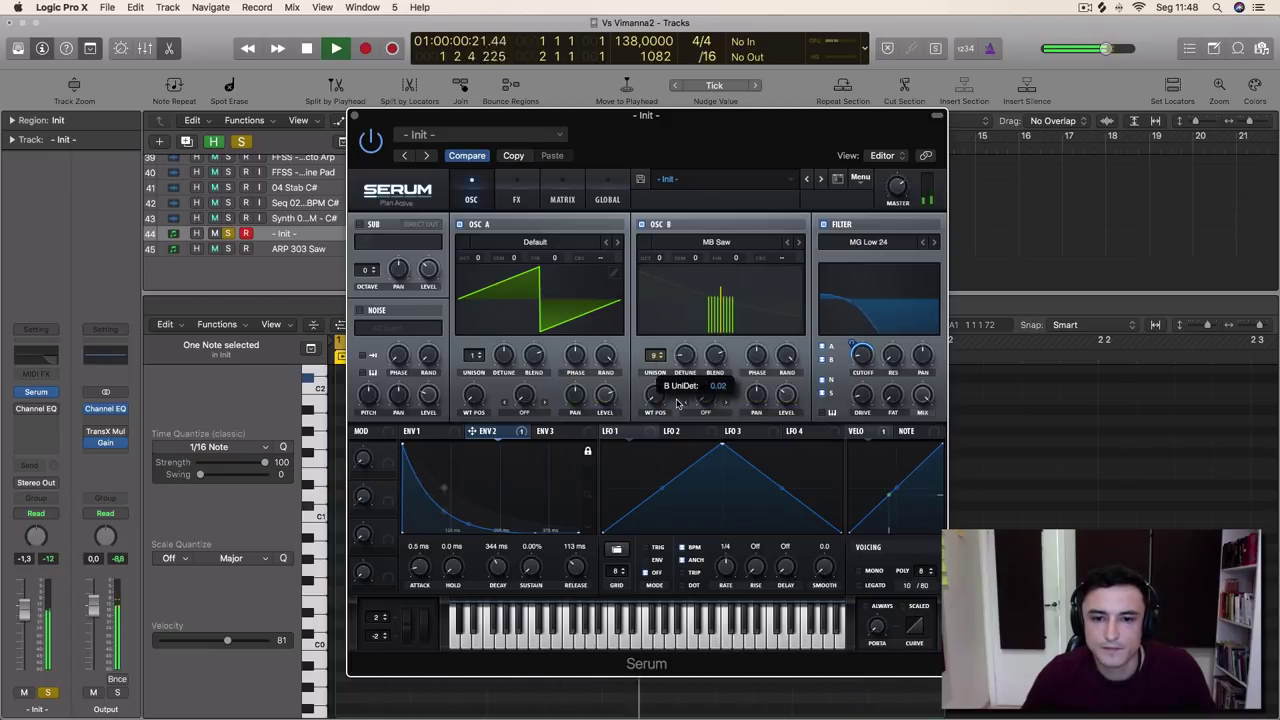
left_click_drag(787, 396, 819, 326)
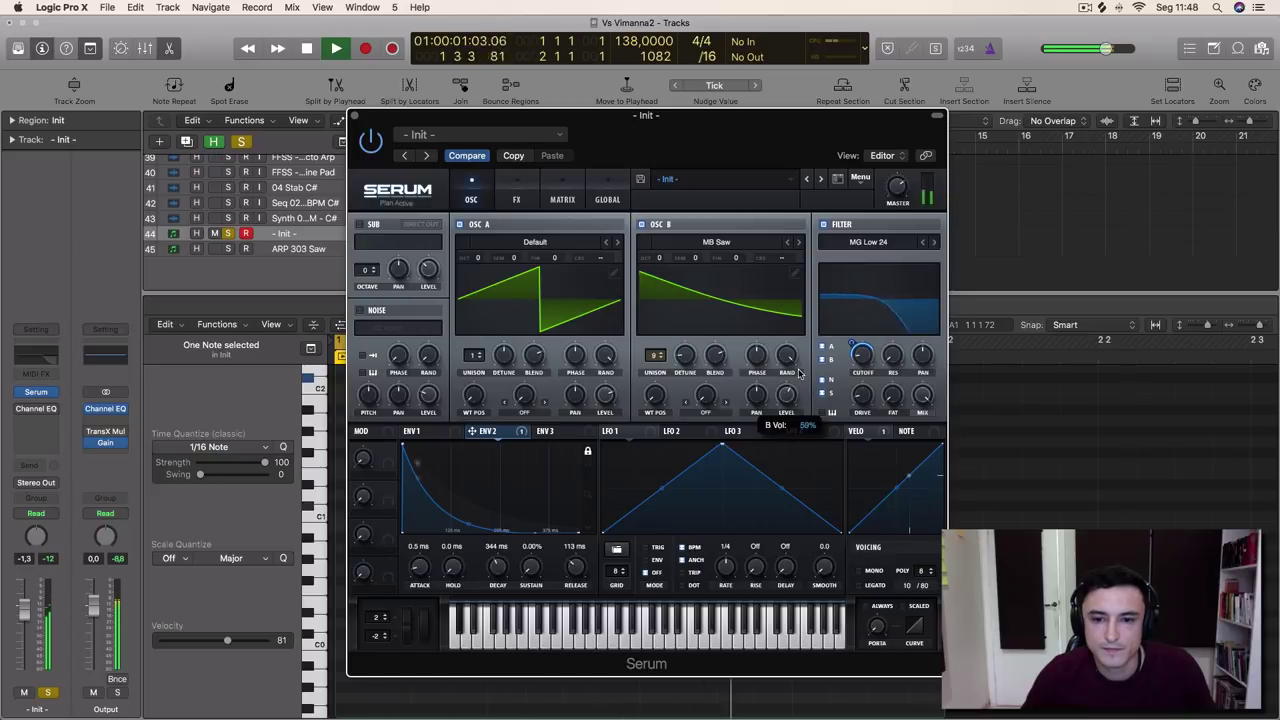
mouse_move(799, 373)
left_mouse_down()
mouse_move(788, 402)
mouse_move(793, 367)
mouse_move(790, 391)
left_mouse_up()
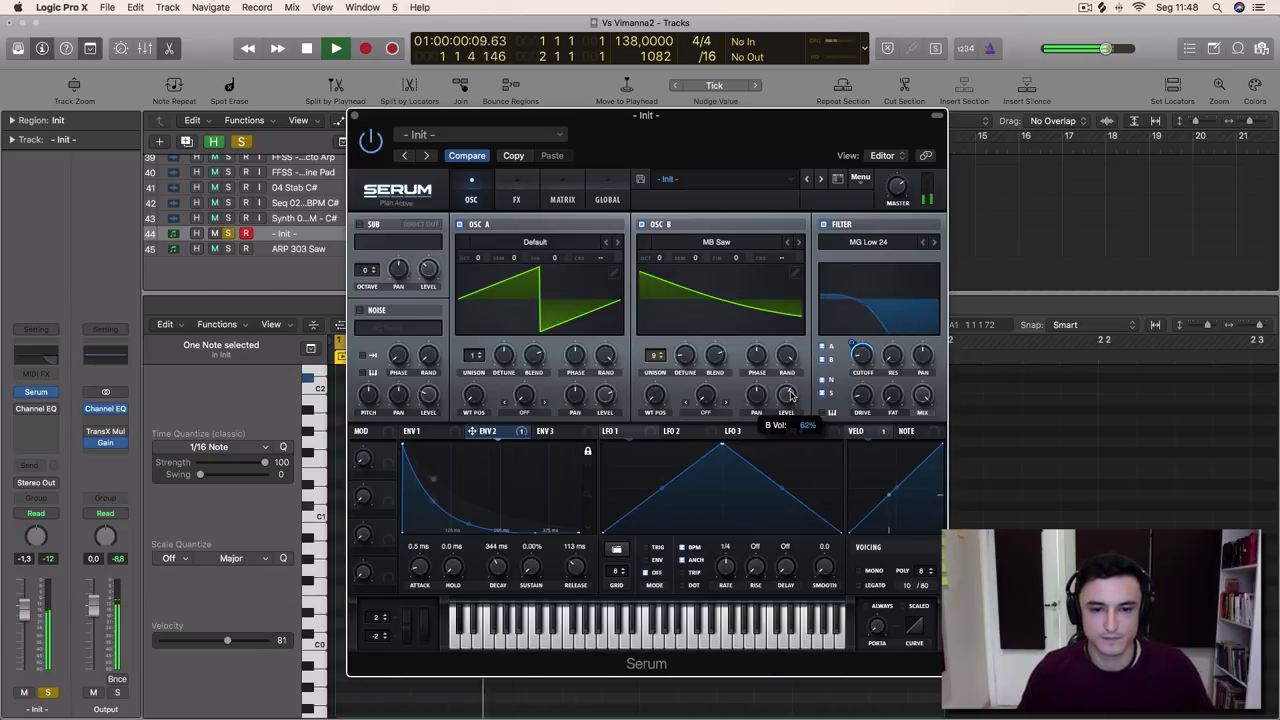
key("space")
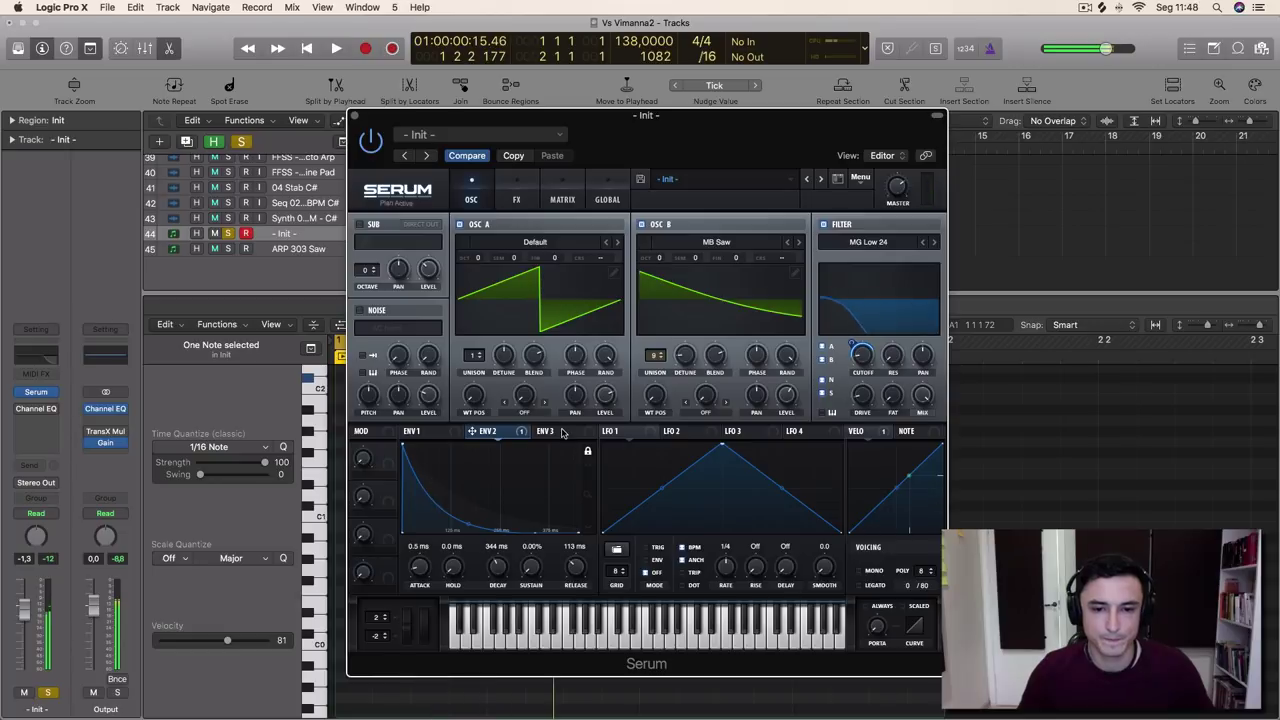
Shape envelope 3 into a steep pluck with a 472 ms decay and zero sustain, and assign it to oscillator B's level
left_click(548, 431)
left_click_drag(574, 447, 452, 572)
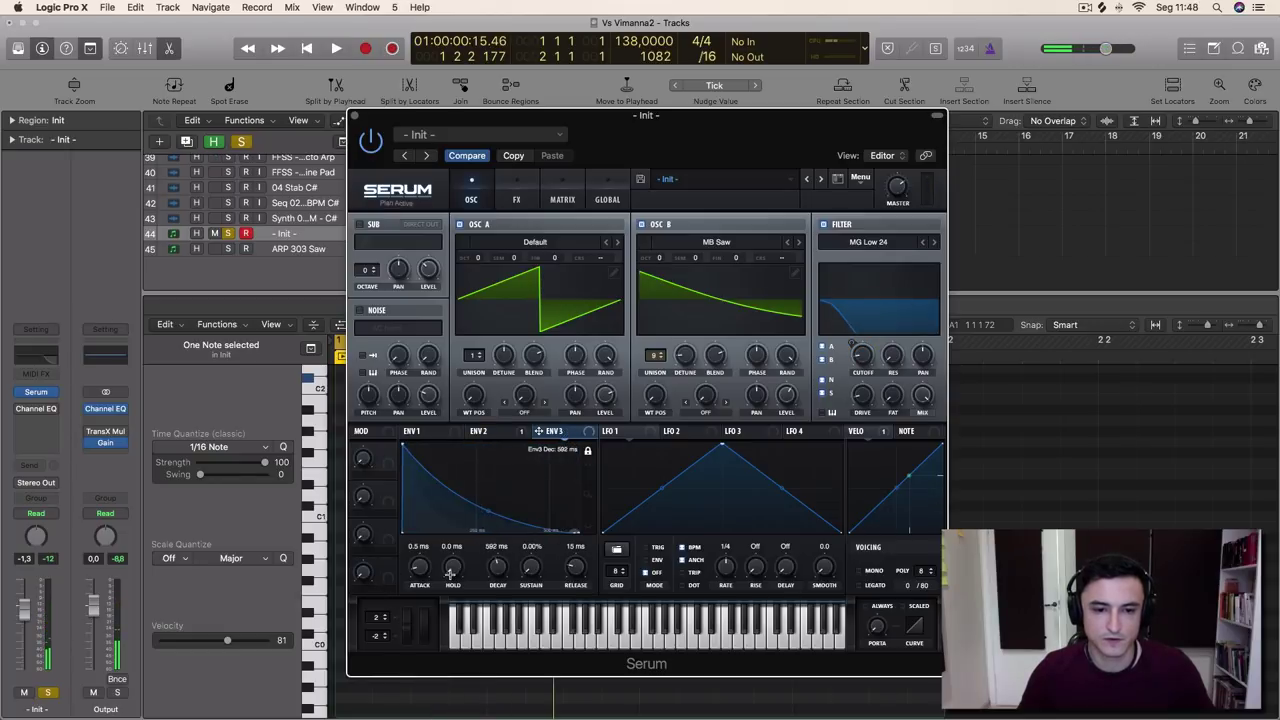
left_click_drag(485, 511, 555, 506)
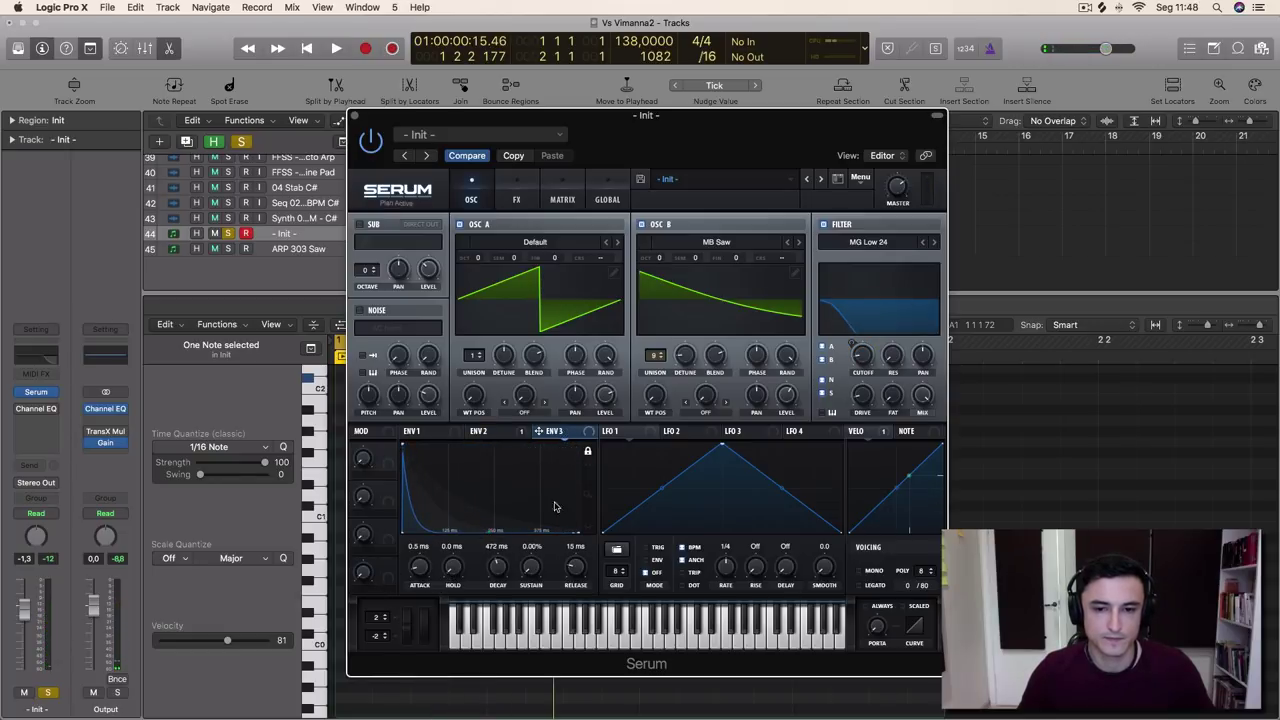
left_click_drag(548, 431, 776, 397)
Audition the patch in the loop while trying other wavetable positions for oscillator B
key("space")
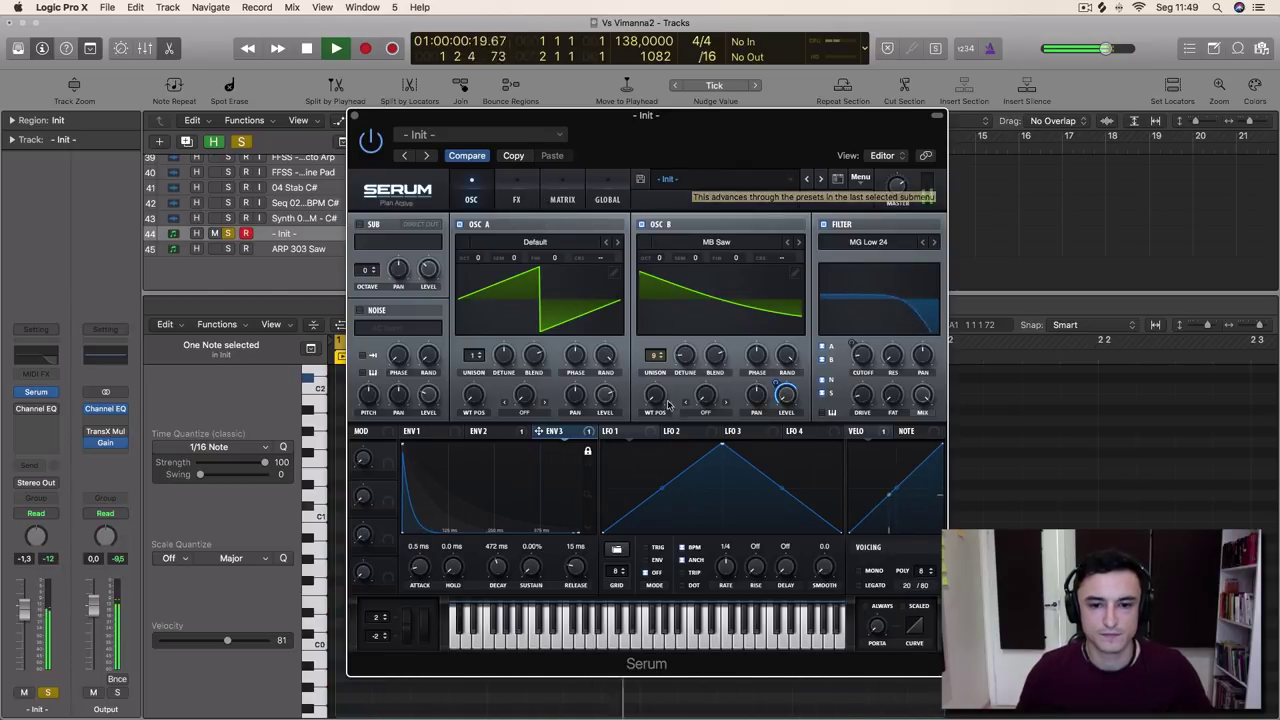
left_click_drag(655, 395, 690, 305)
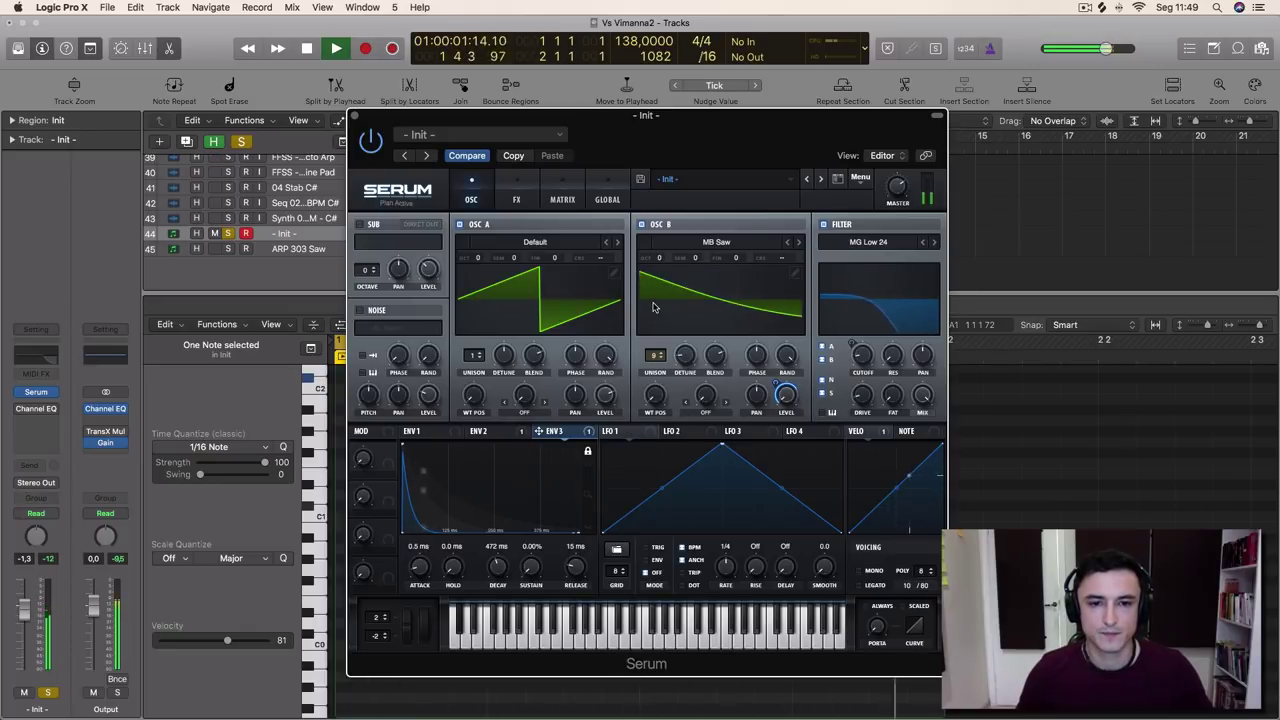
key("space")
Close the synth window, unsolo the Init track and reopen its region in the Piano Roll
left_click(352, 117)
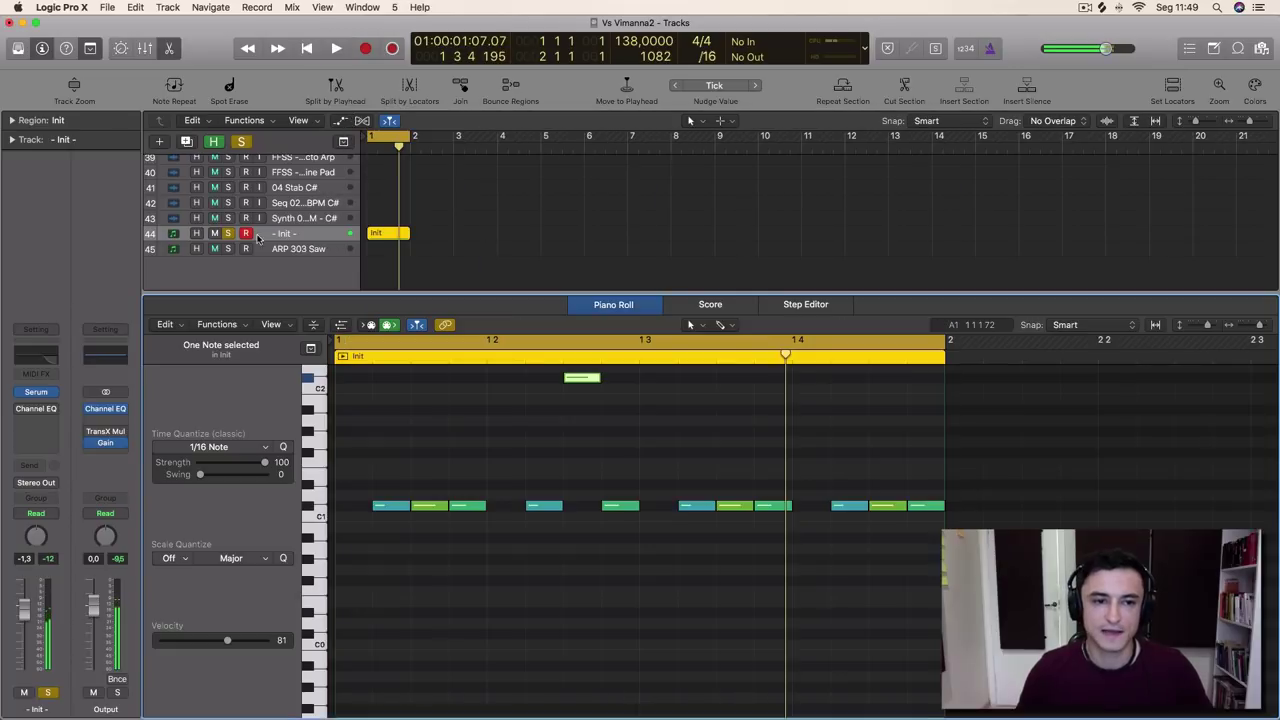
left_click(228, 233)
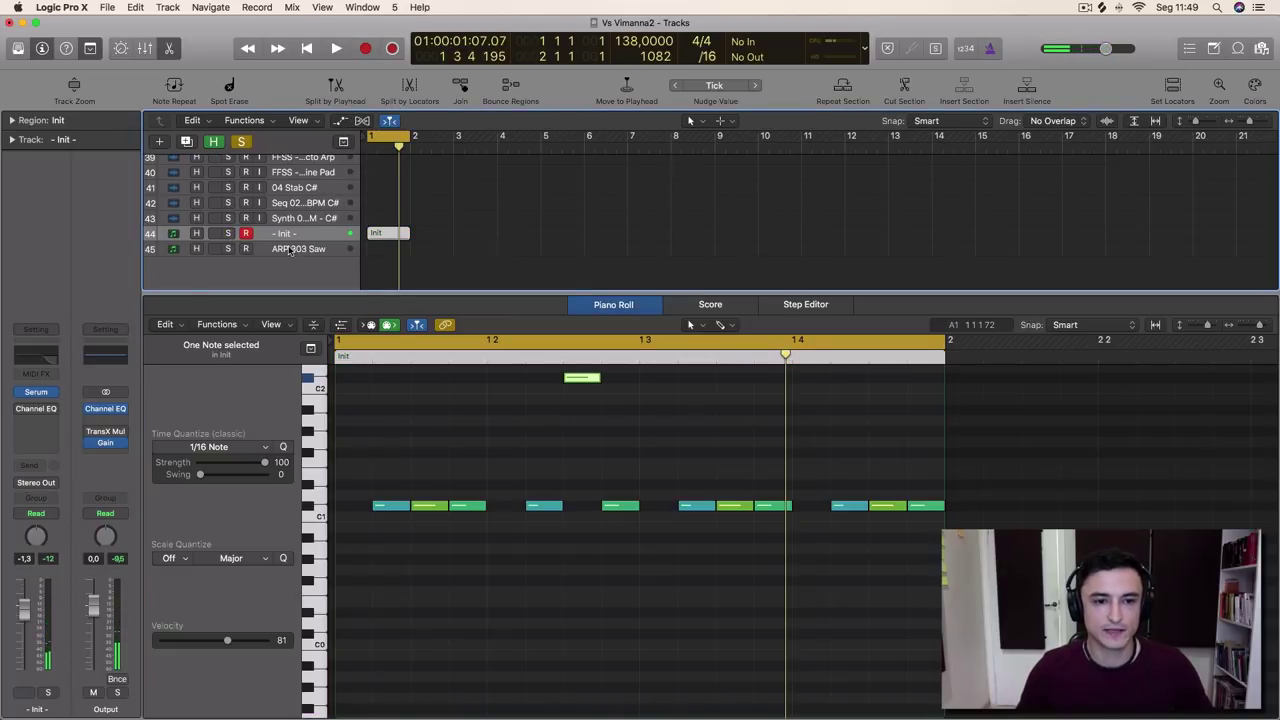
left_click(290, 250)
left_click(304, 233)
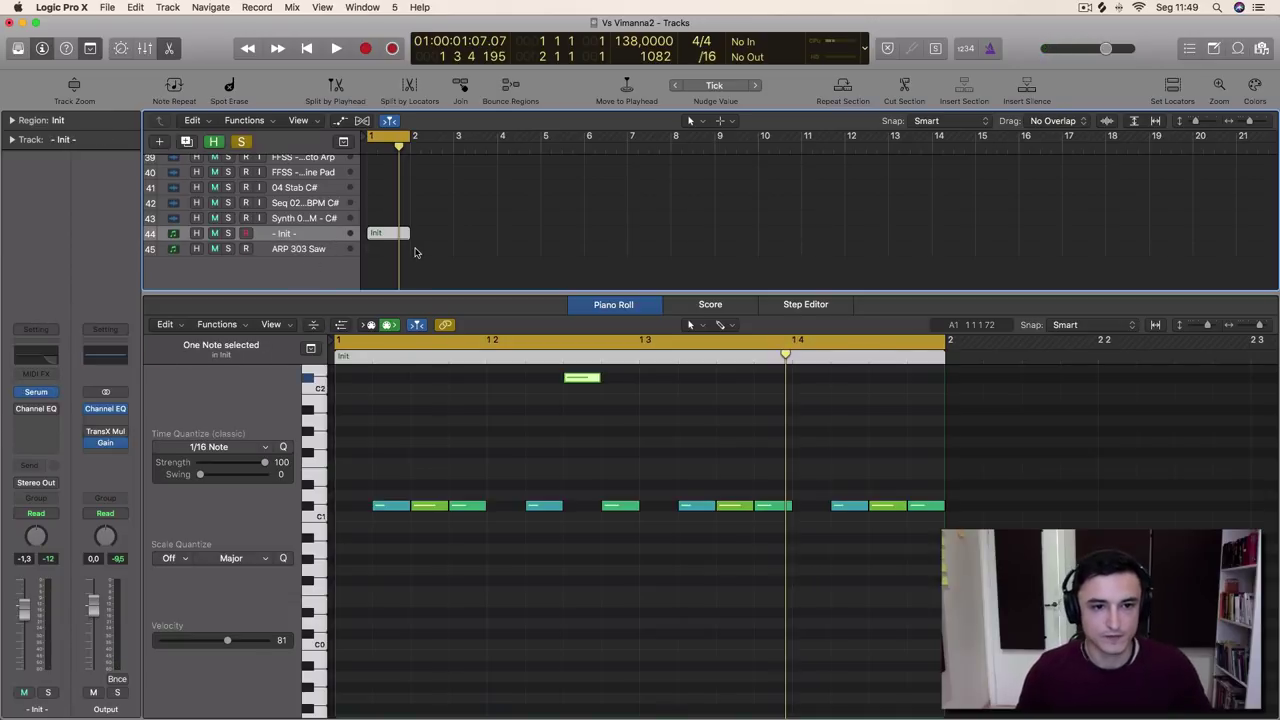
left_click(414, 250)
left_click(392, 239)
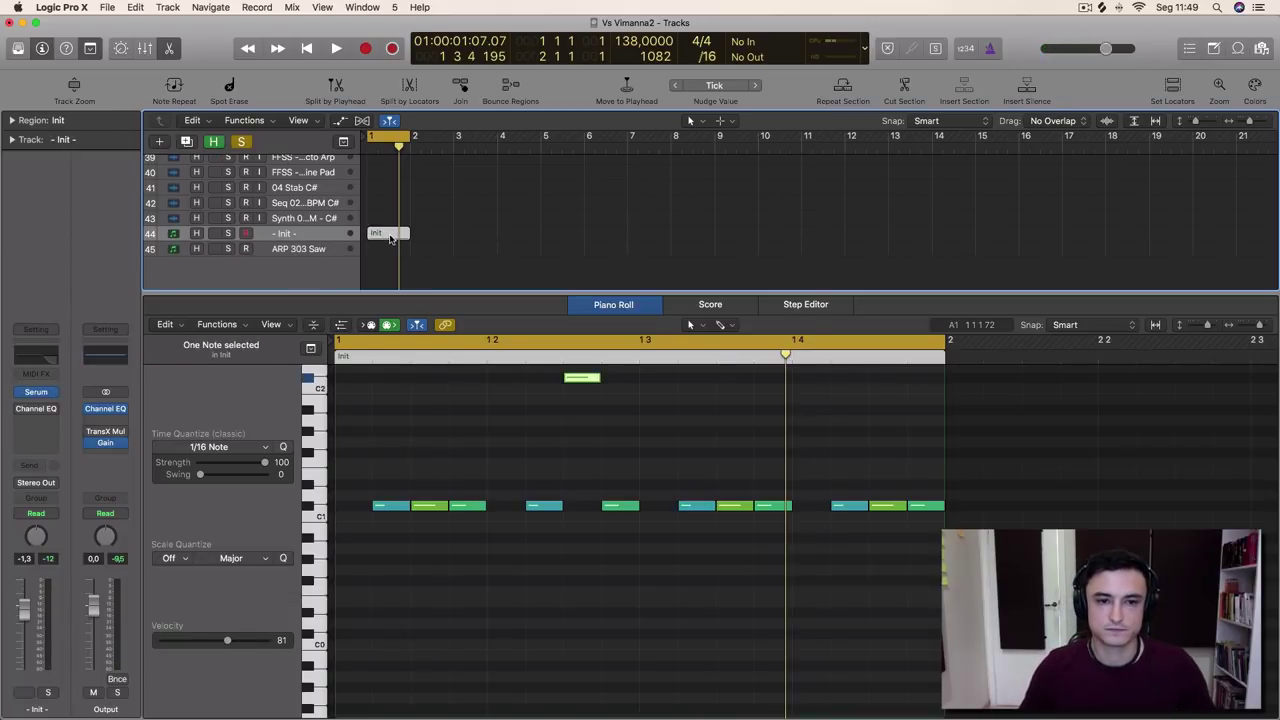
key("e")
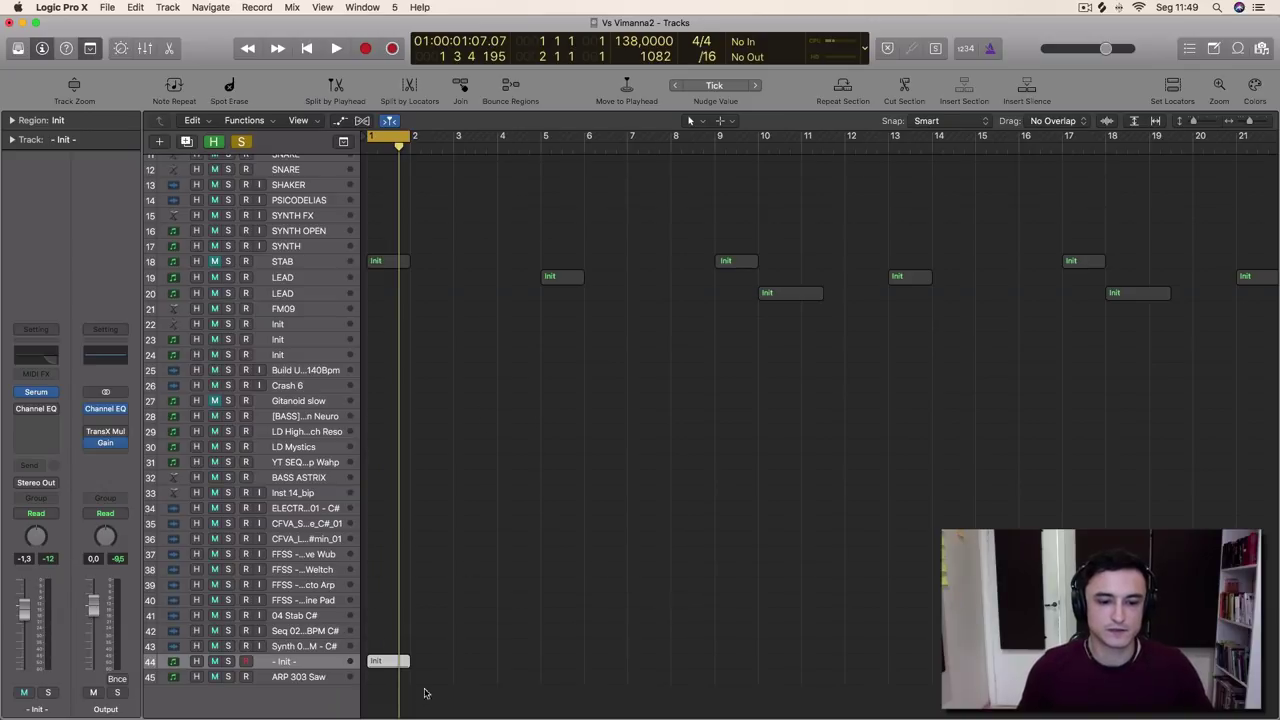
double_click(384, 662)
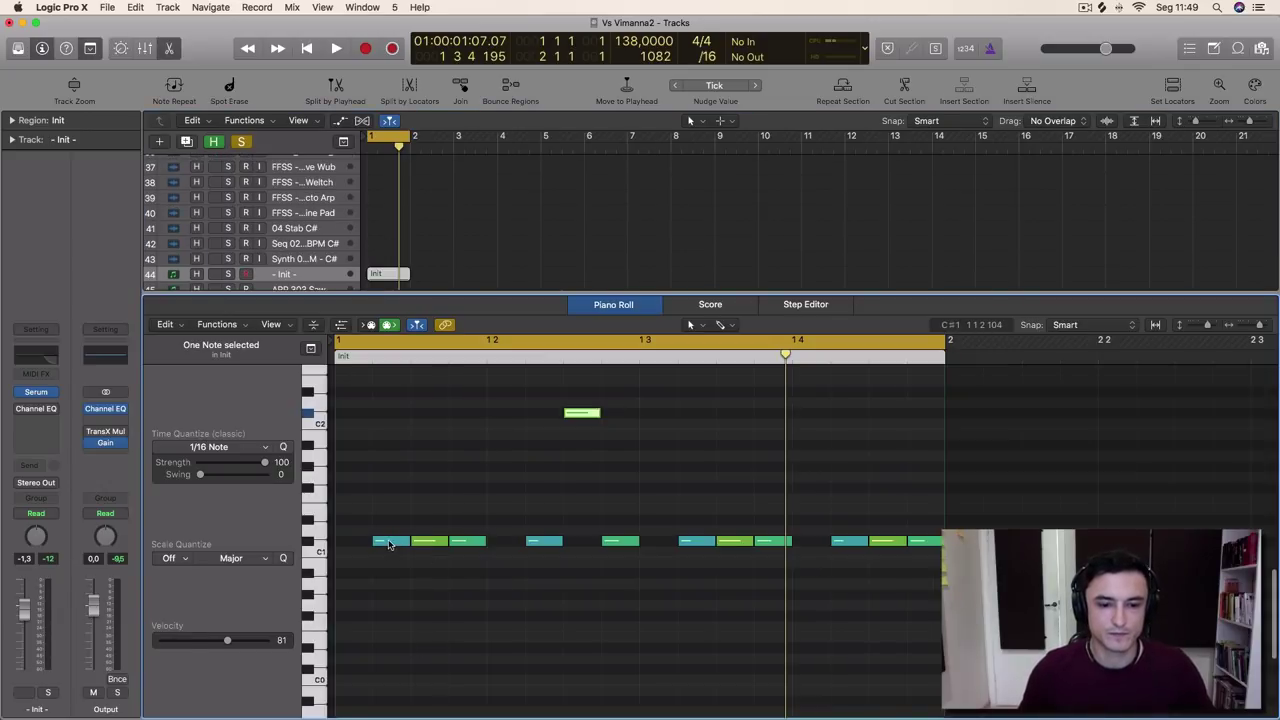
Move the first C#1 note to the start of the bar and delete all the other notes in the region
left_click(389, 542)
left_click_drag(389, 542, 352, 542)
left_click_drag(463, 396, 928, 643)
key("Delete")
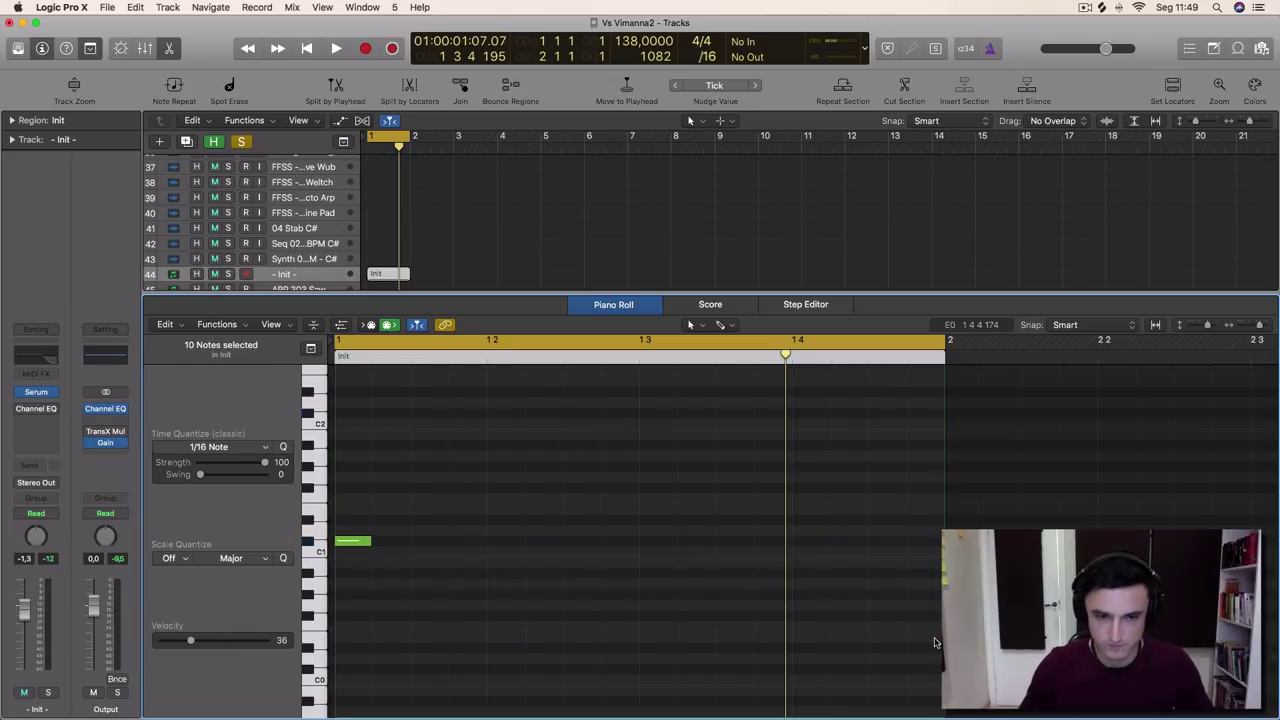
key("space")
key("space")
Lengthen the remaining note to about an eighth note, solo the Init track and play it back
left_click_drag(369, 541, 412, 541)
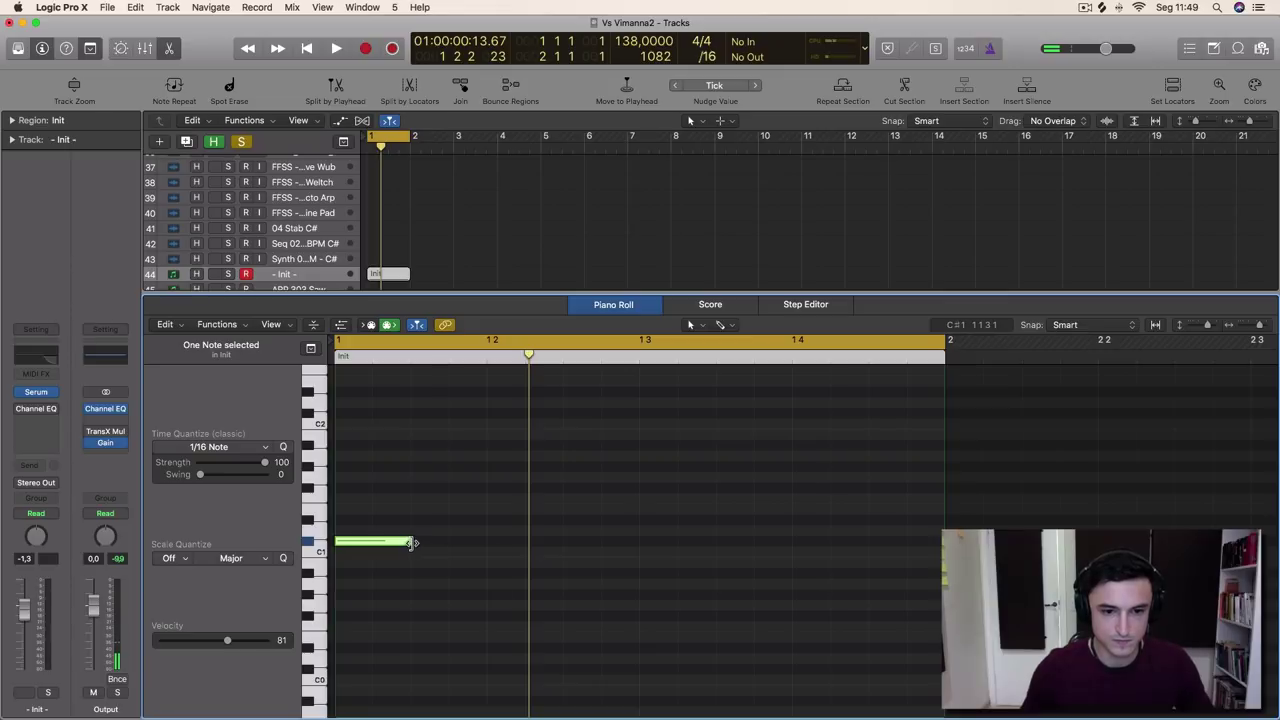
left_click(412, 542)
key("space")
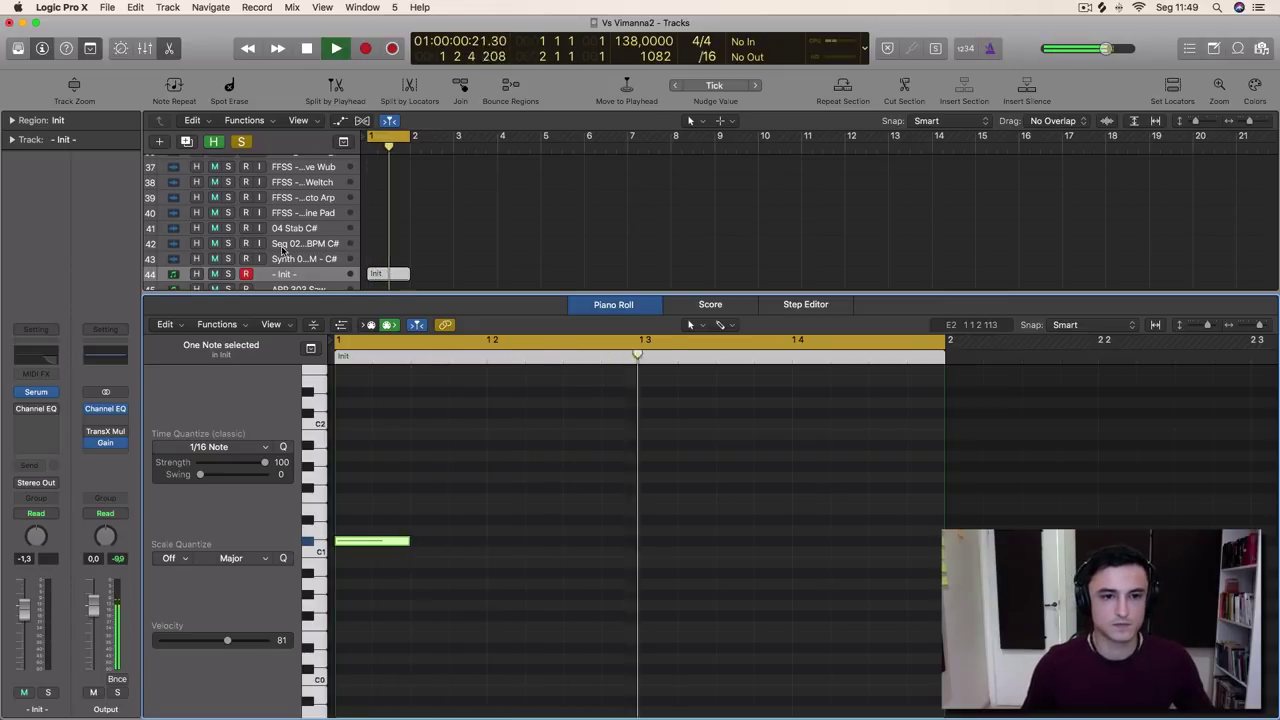
key("space")
left_click(228, 274)
key("space")
key("space")
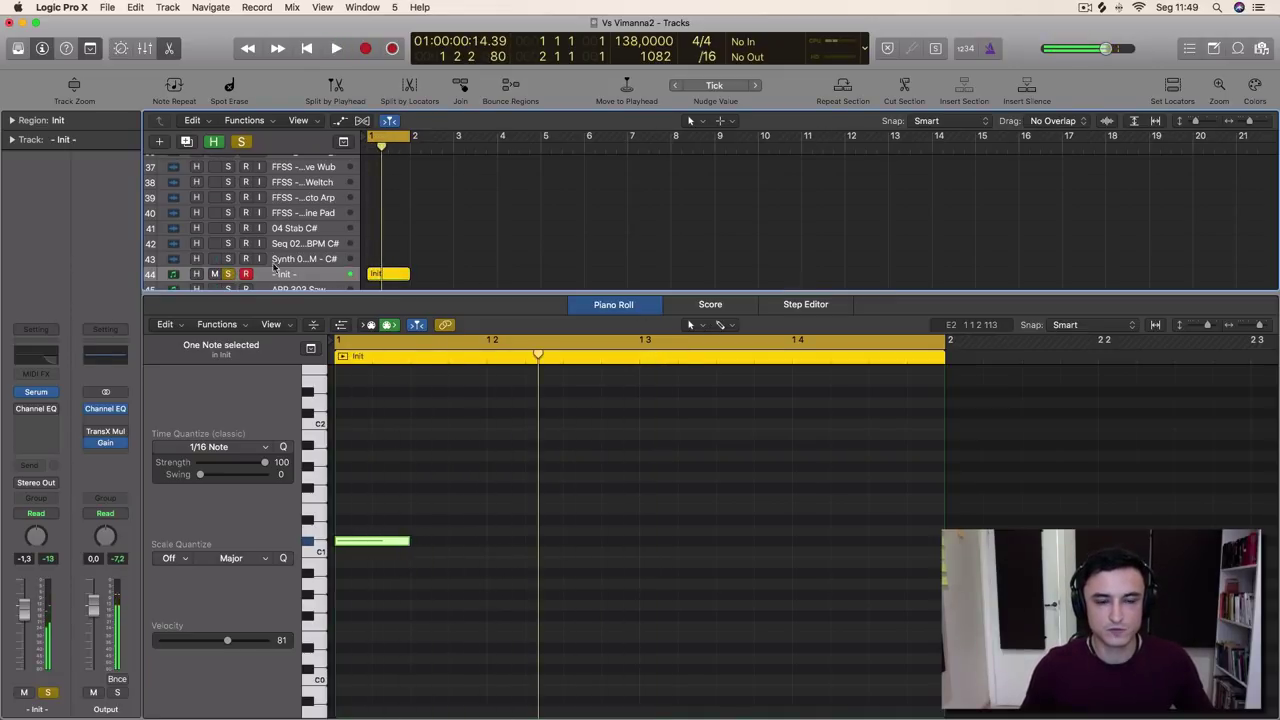
Reopen Serum on the Init track and reset the patch with Init Preset
left_click(40, 391)
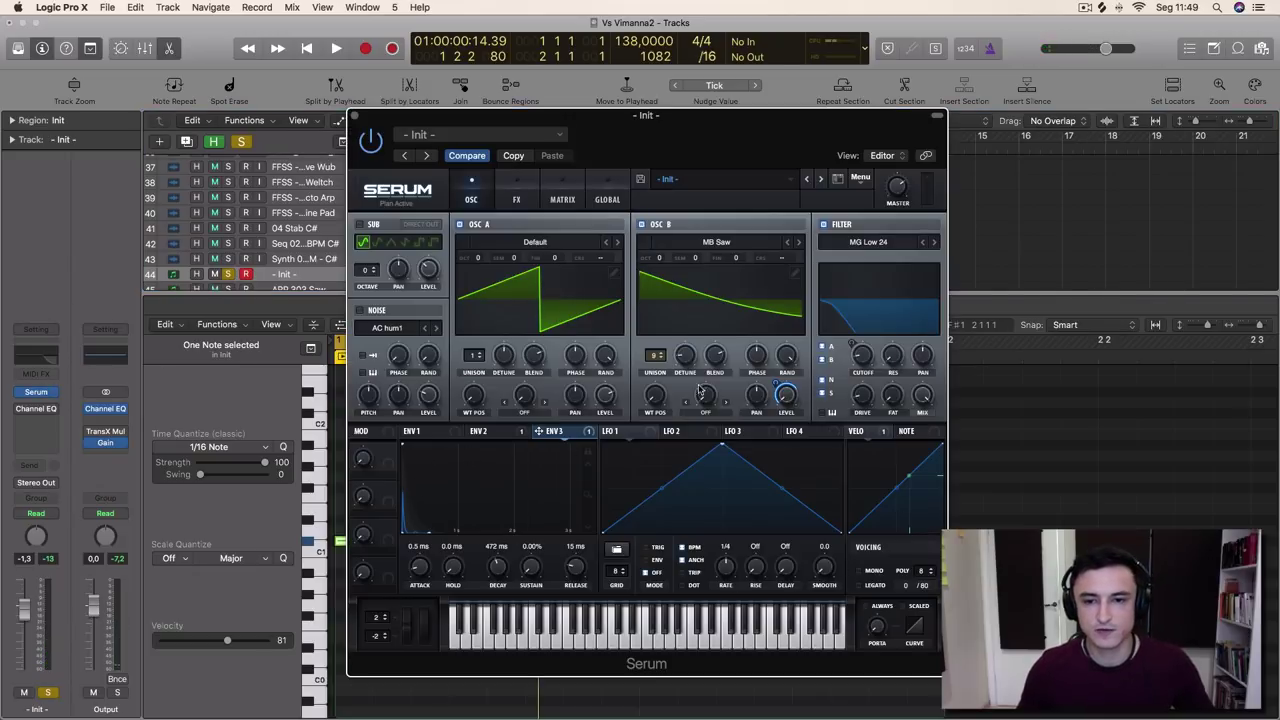
left_click_drag(558, 121, 636, 187)
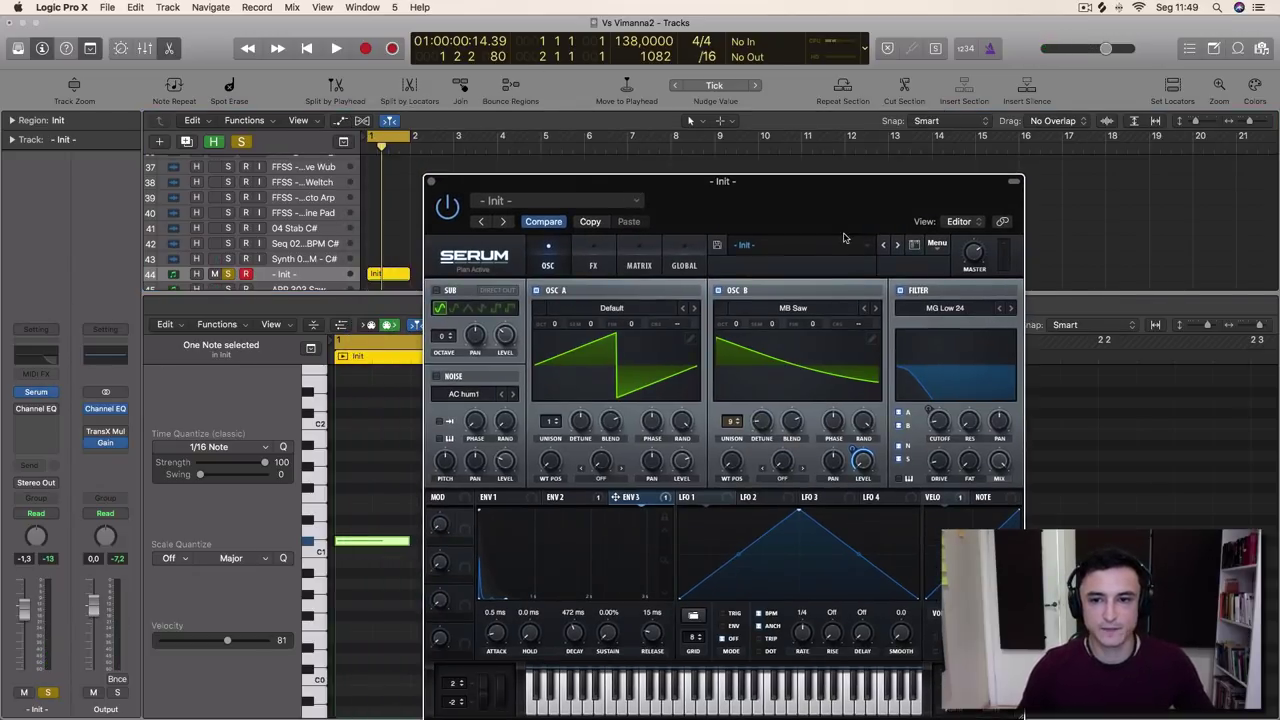
left_click(865, 251)
left_click(940, 243)
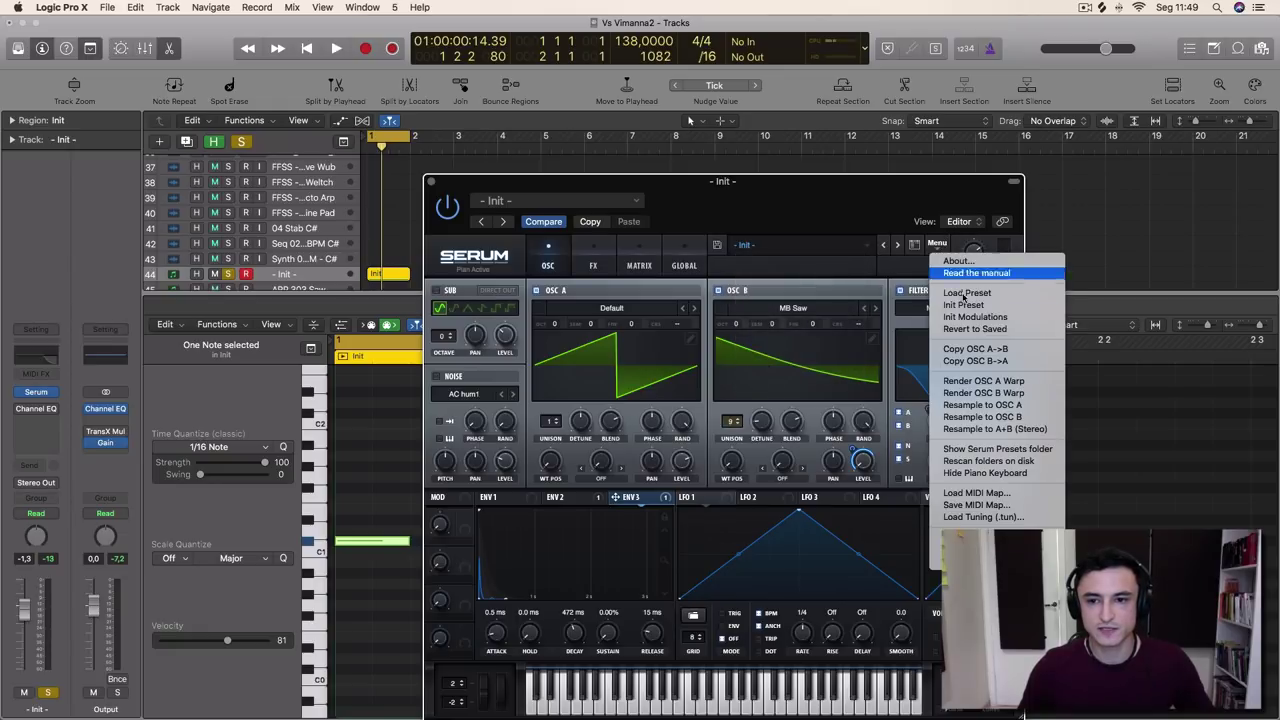
left_click(964, 304)
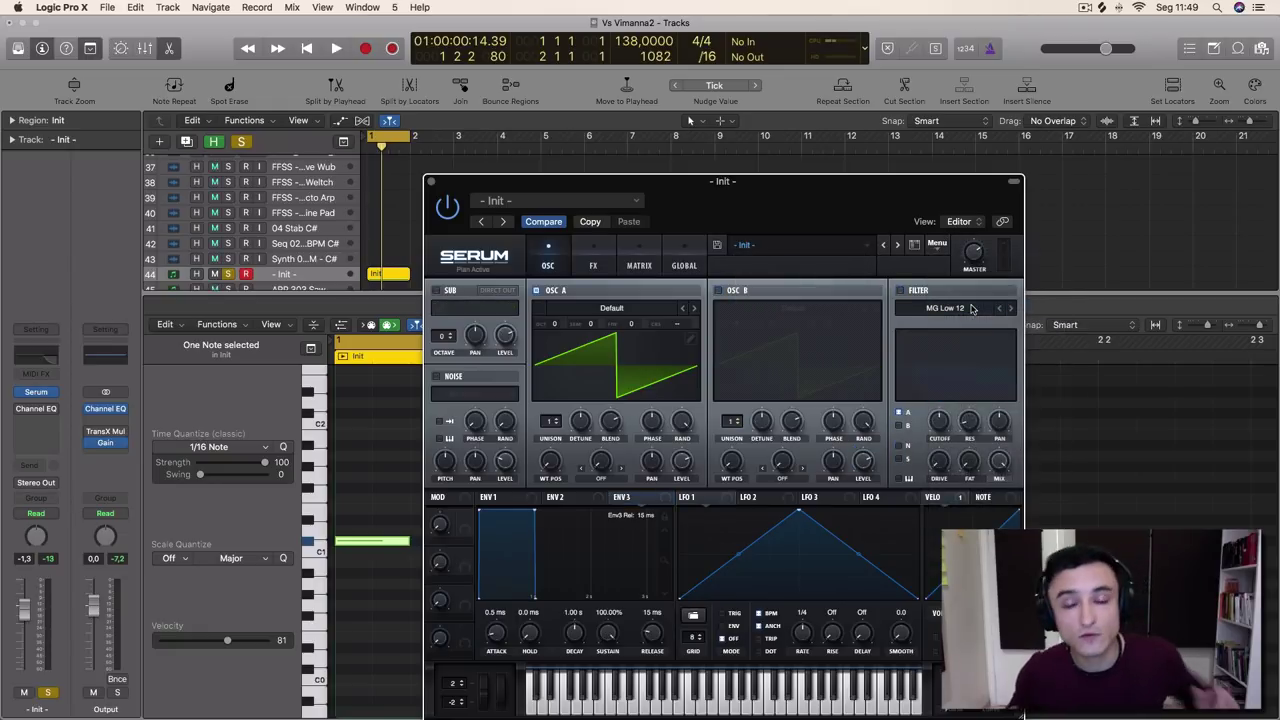
left_click_drag(852, 184, 801, 117)
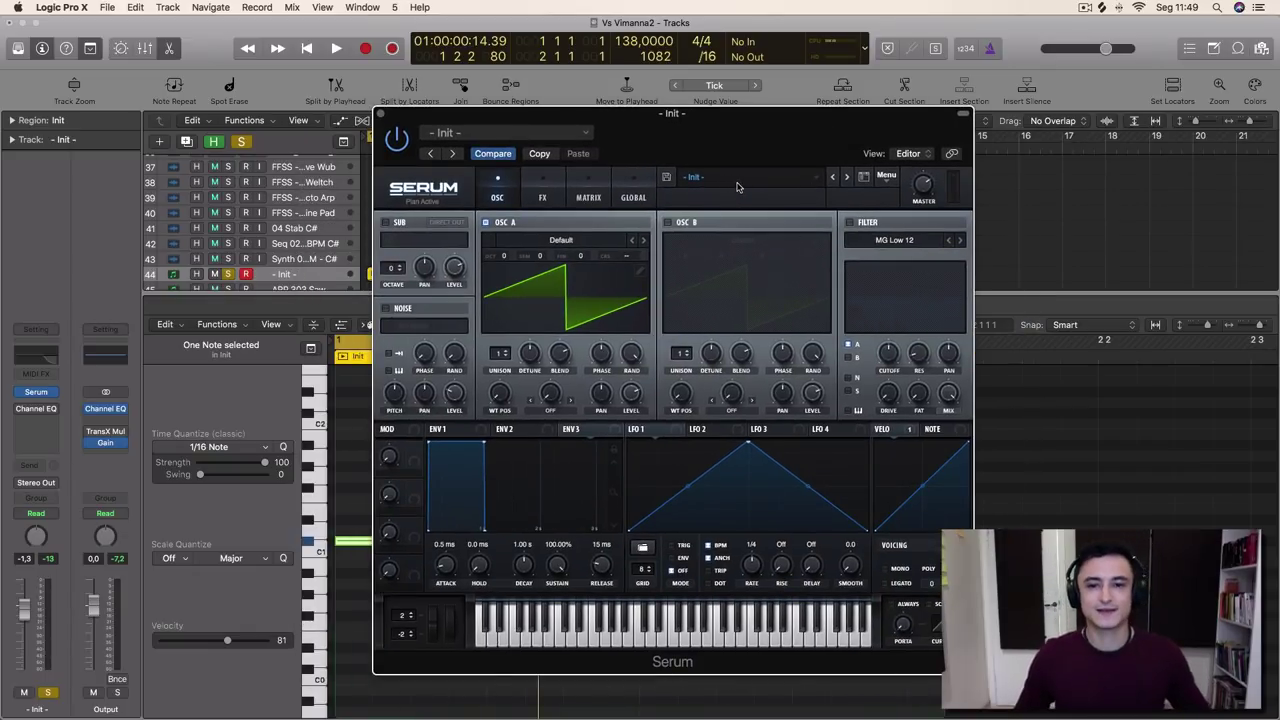
Loop the initialized sound and move the synth window clear of the note in the Piano Roll
key("space")
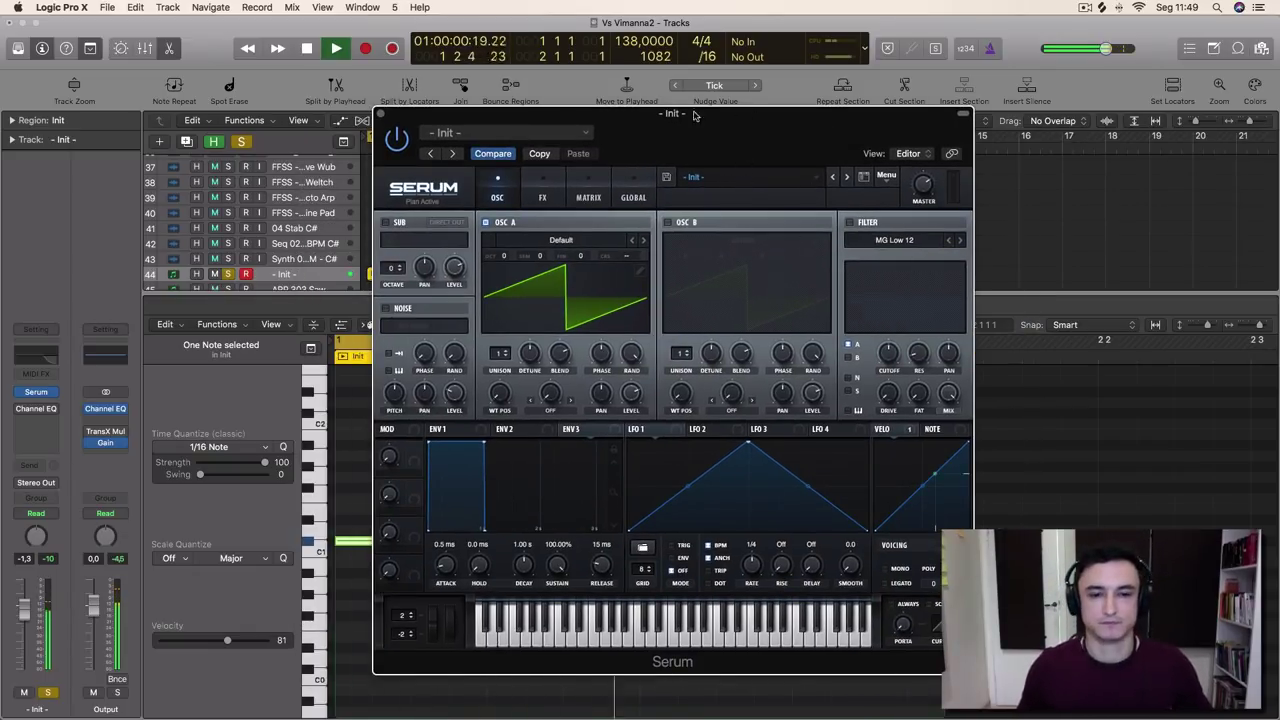
left_click_drag(554, 117, 670, 132)
left_click_drag(413, 609, 351, 452)
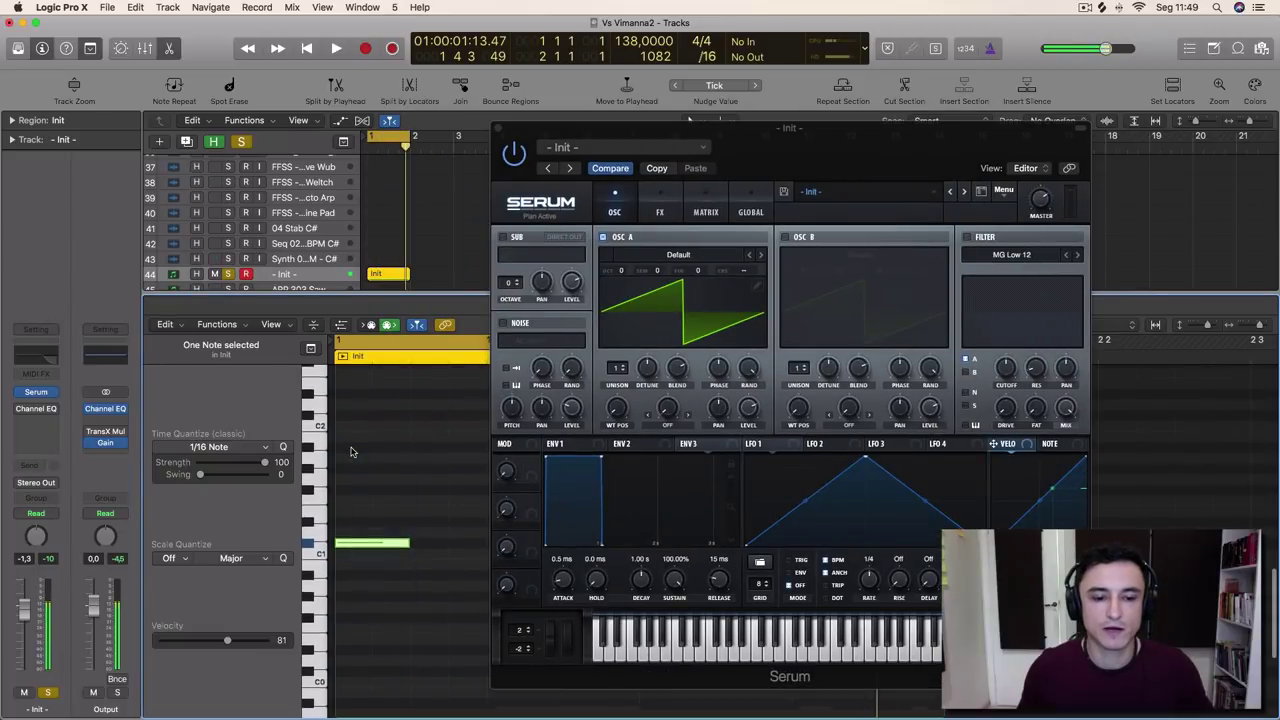
Transpose the looped note up an octave and give the envelope a steep 1.14 s decay, 0% sustain and 0.0 ms attack
key("alt+shift+Up")
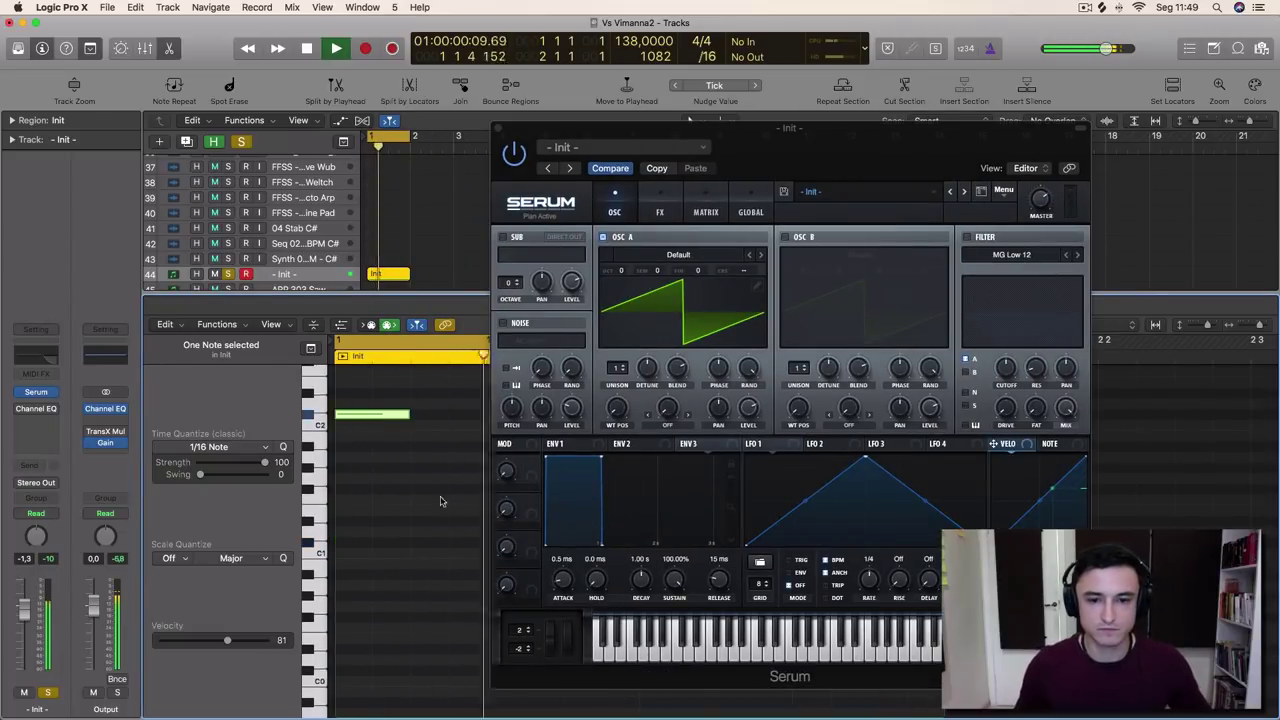
left_click_drag(602, 457, 610, 613)
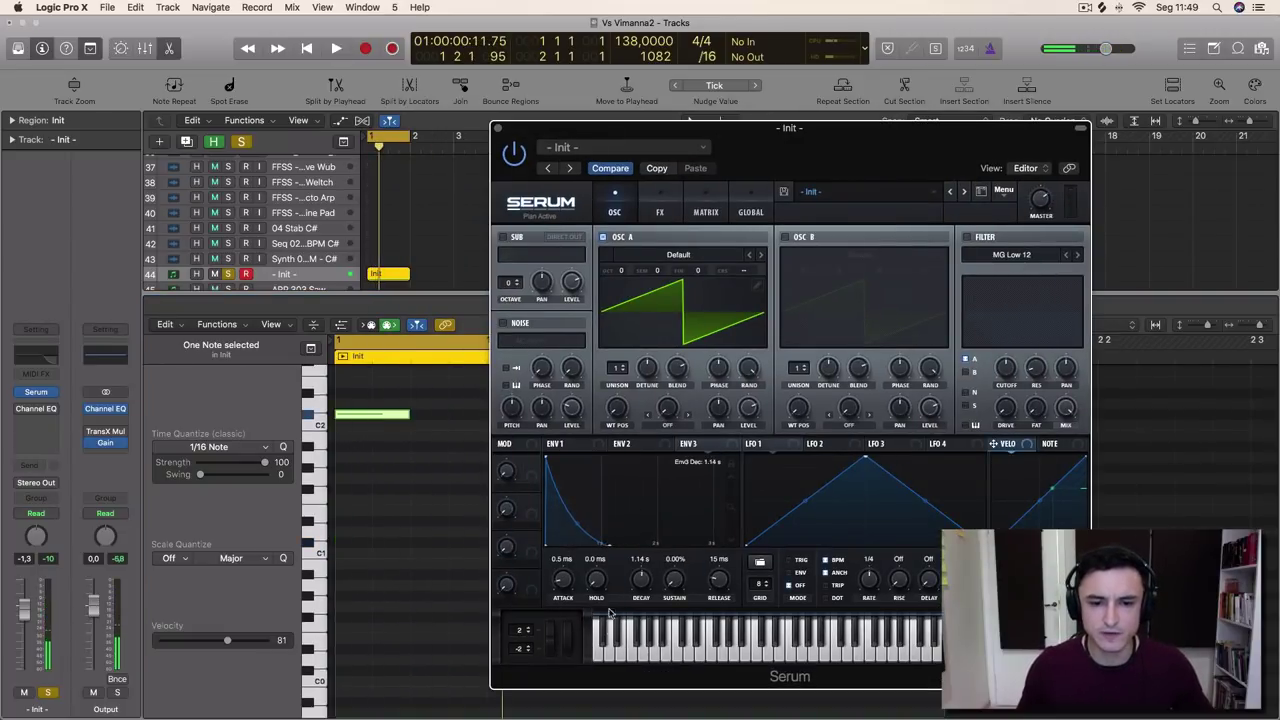
left_click_drag(576, 527, 572, 541)
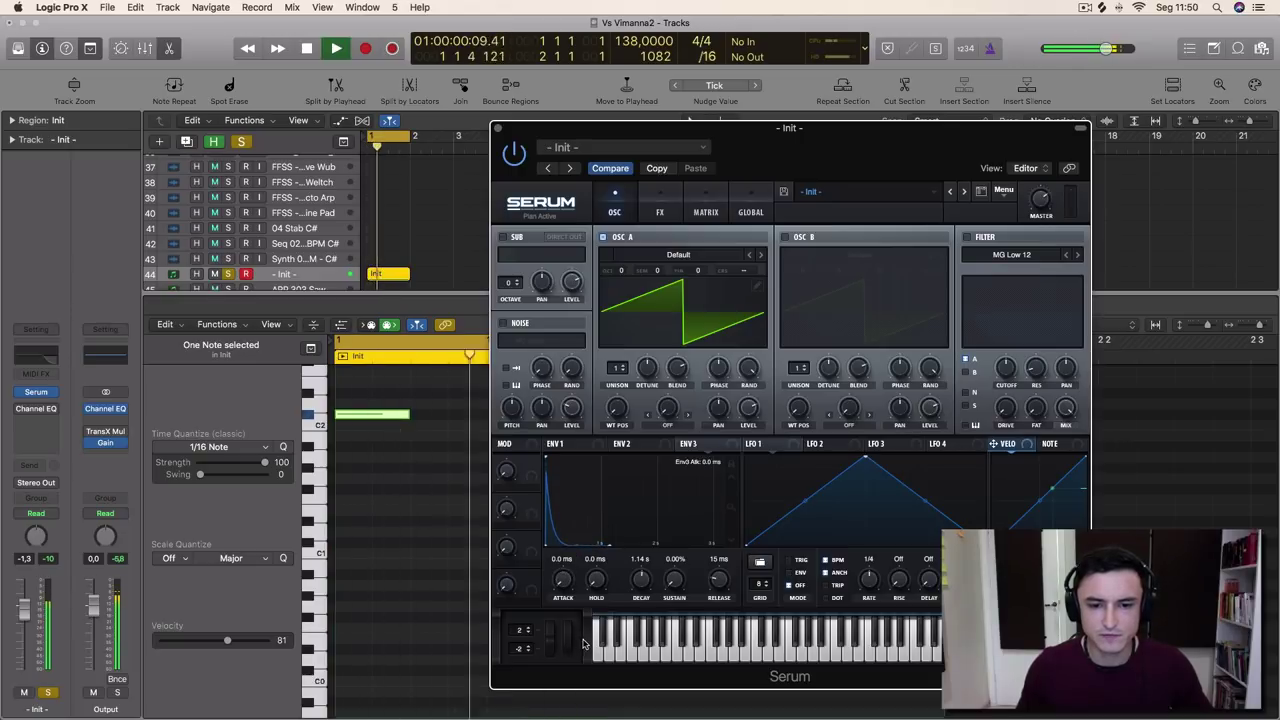
key("space")
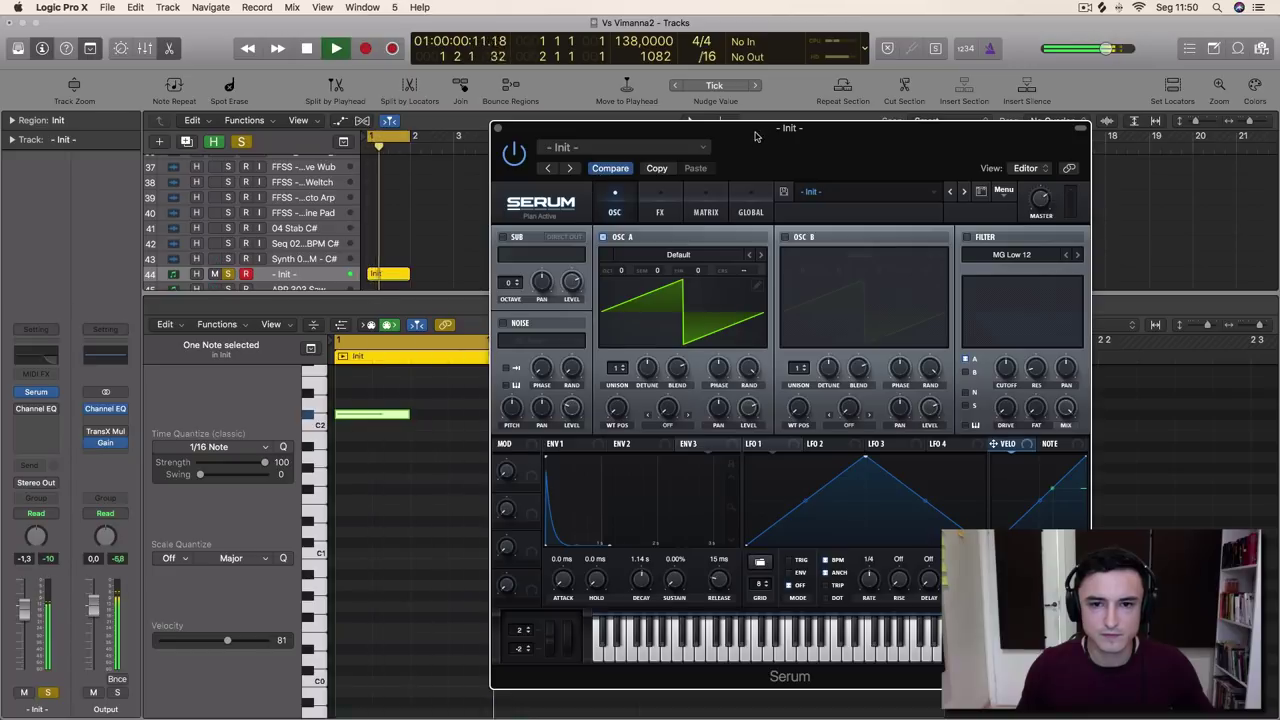
key("space")
Enable the filter as MG Low 18 and shape Env 2 as a short pluck with 0% sustain and about 703 ms decay
left_click_drag(756, 131, 684, 126)
left_click(893, 232)
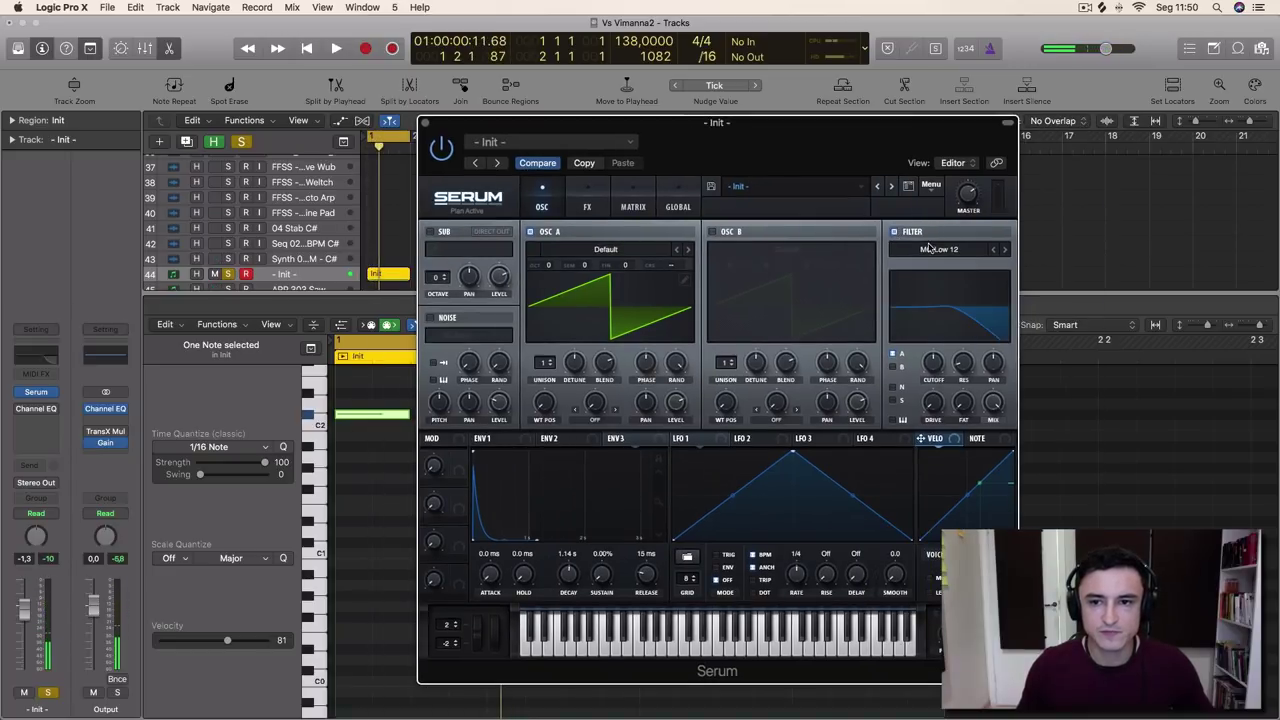
left_click(558, 439)
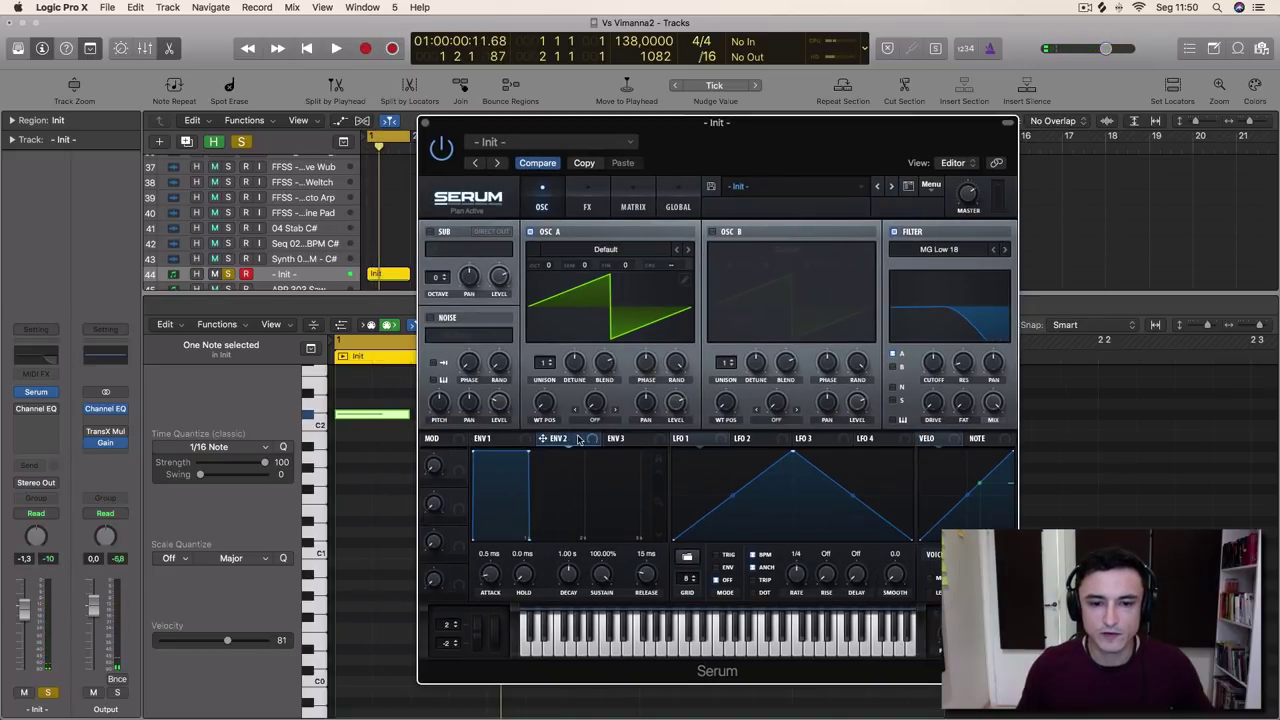
left_click_drag(530, 453, 513, 571)
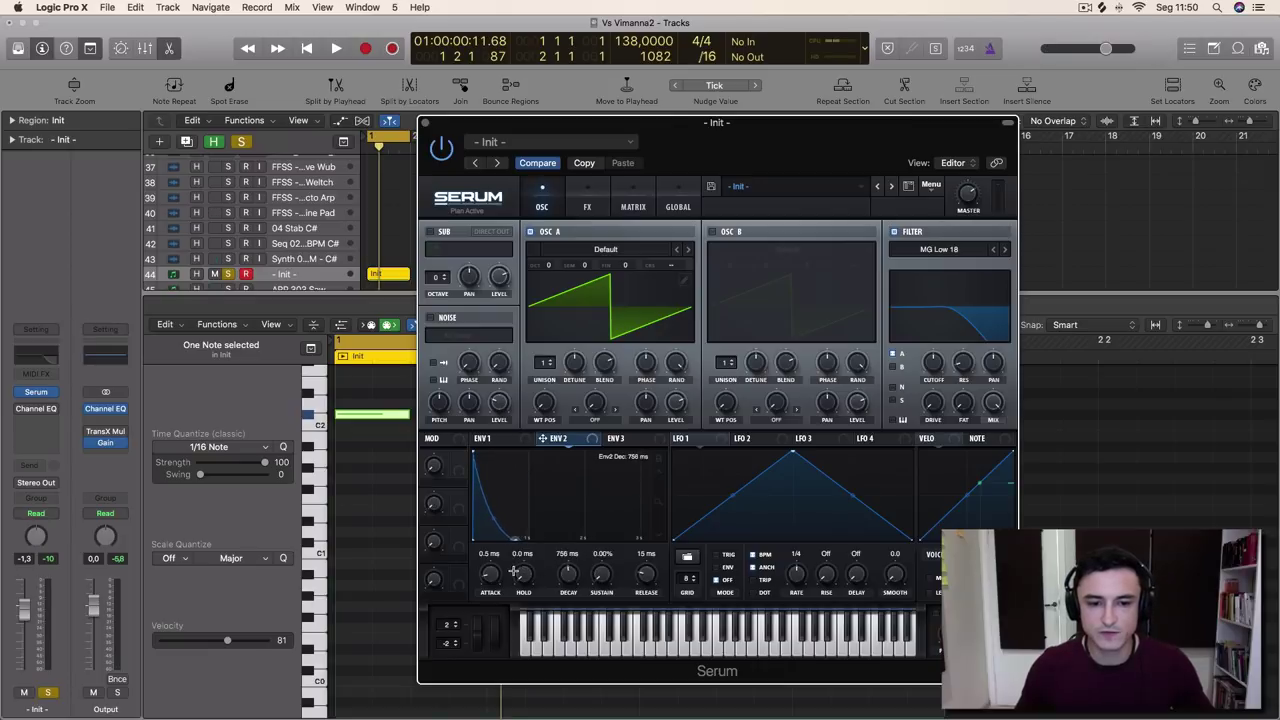
Assign Env 2 to the filter cutoff and check the routing in the modulation matrix
left_click_drag(543, 440, 932, 366)
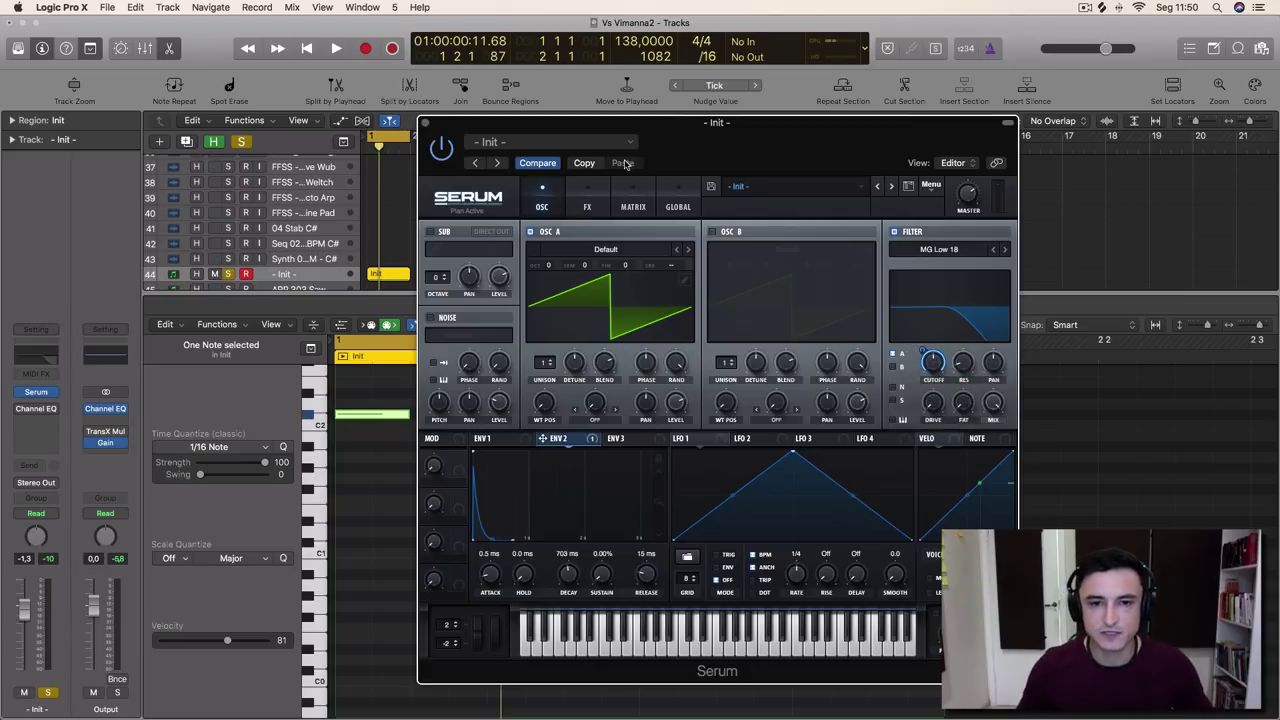
left_click(634, 207)
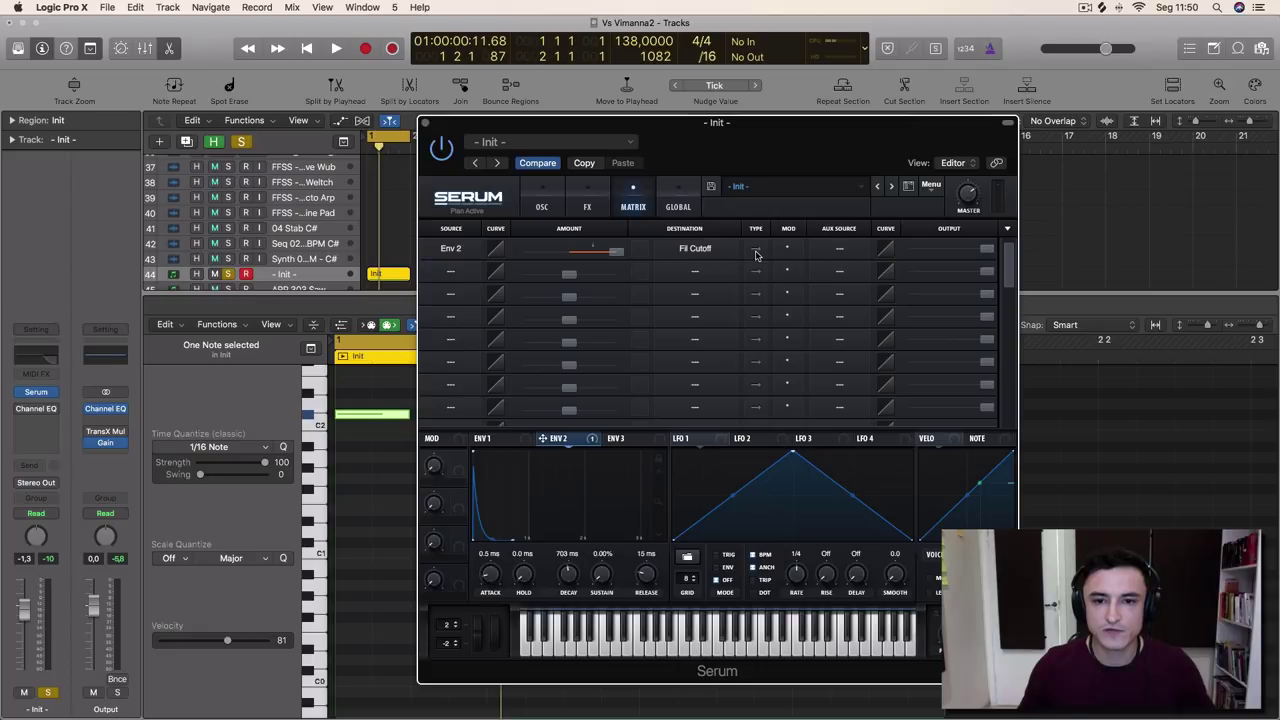
left_click(526, 209)
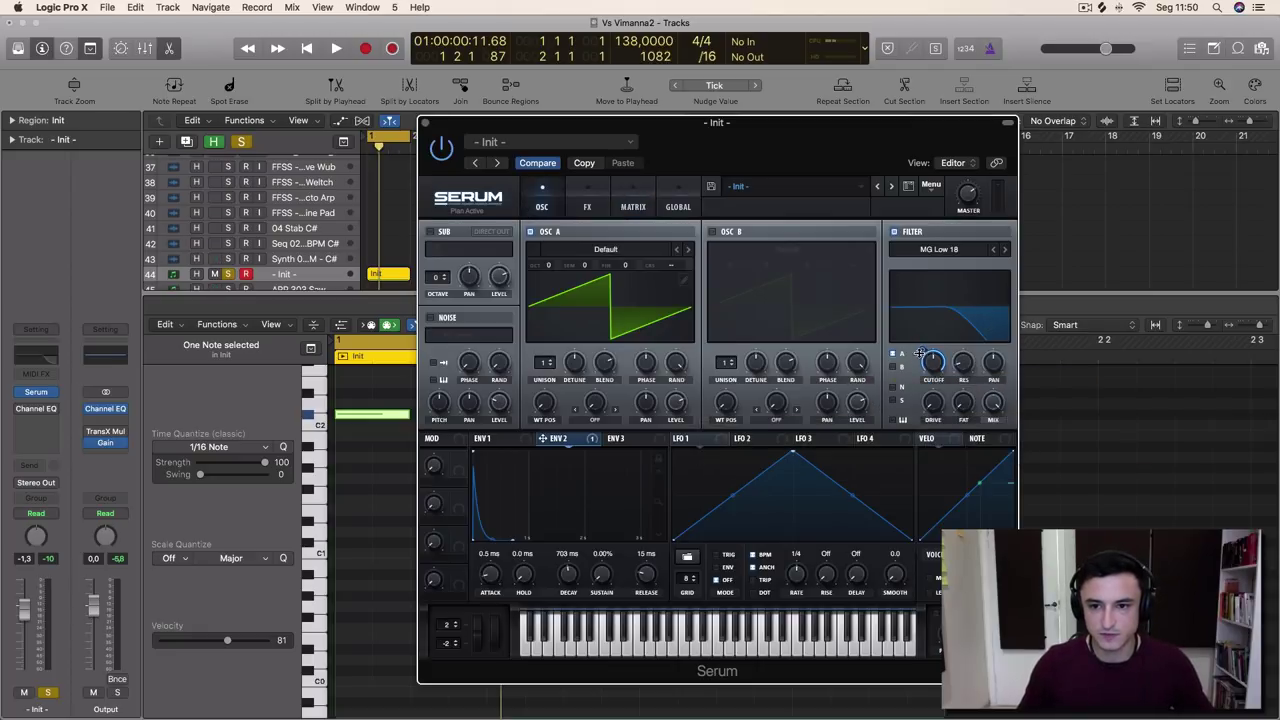
Lower the filter's base cutoff while repeatedly auditioning the looped note
key("space")
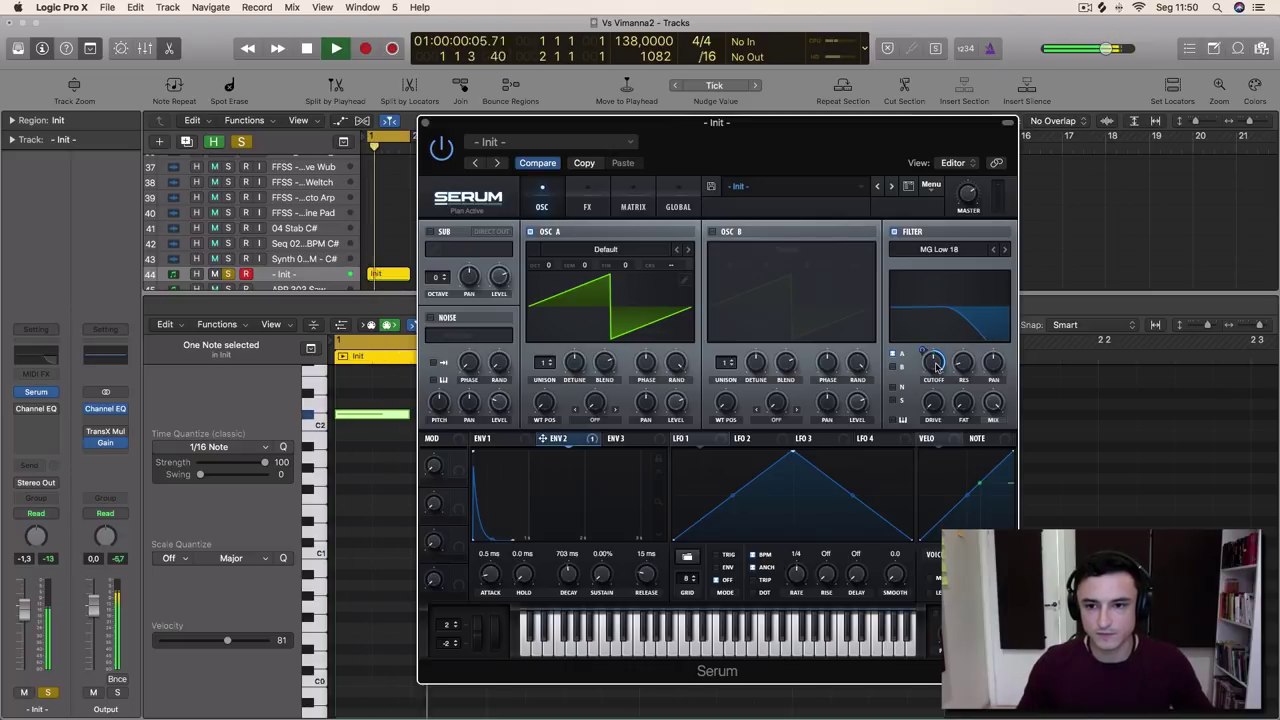
mouse_move(934, 362)
left_mouse_down()
mouse_move(931, 402)
mouse_move(932, 372)
mouse_move(918, 370)
mouse_move(938, 362)
mouse_move(939, 335)
mouse_move(935, 347)
left_mouse_up()
key("space")
key("space")
key("space")
key("space")
key("space")
key("space")
key("space")
key("space")
key("space")
key("space")
key("space")
key("space")
key("space")
key("space")
key("space")
key("space")
key("space")
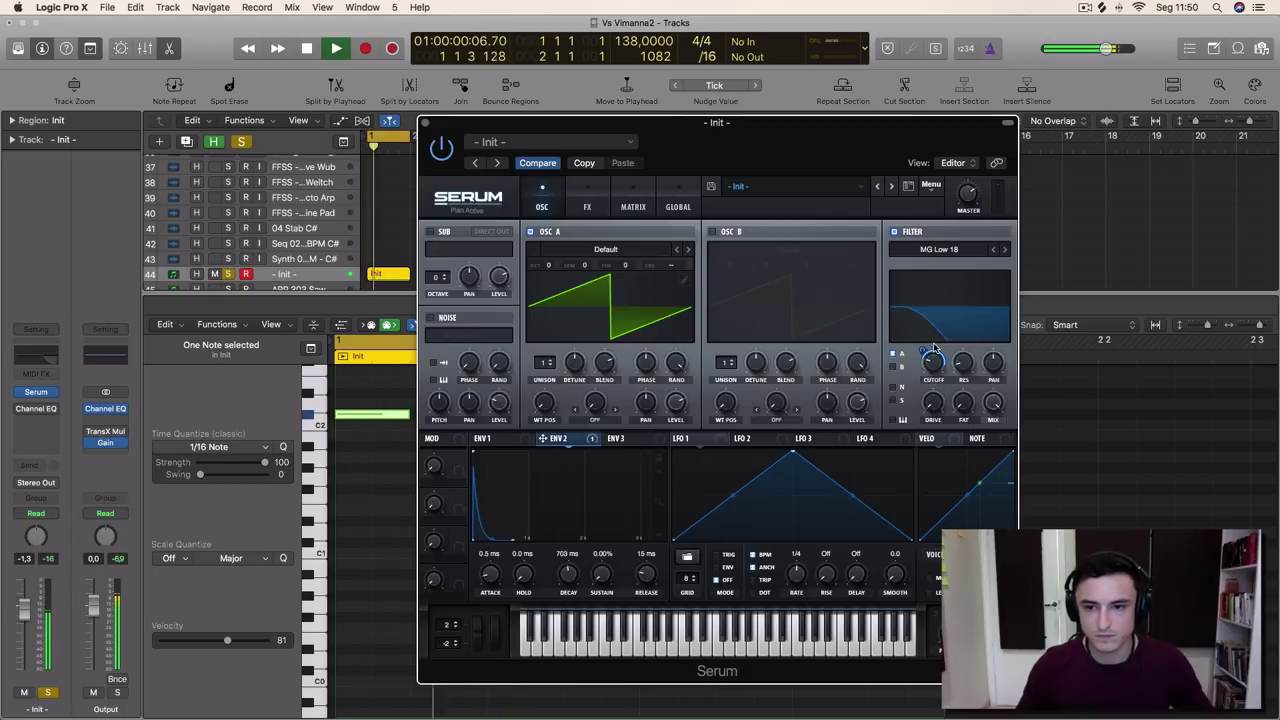
Try oscillator A one octave higher, audition it and return to octave 0
key("space")
key("space")
key("space")
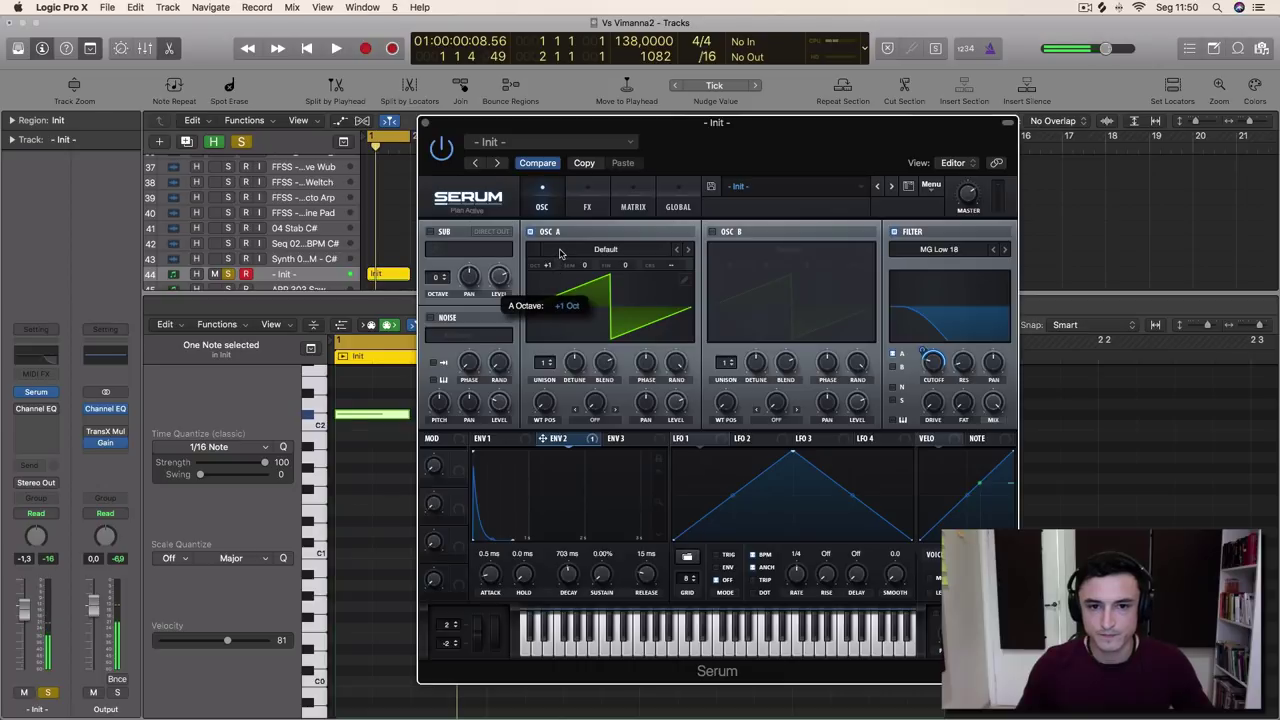
key("space")
left_click_drag(560, 253, 554, 274)
key("space")
key("space")
key("space")
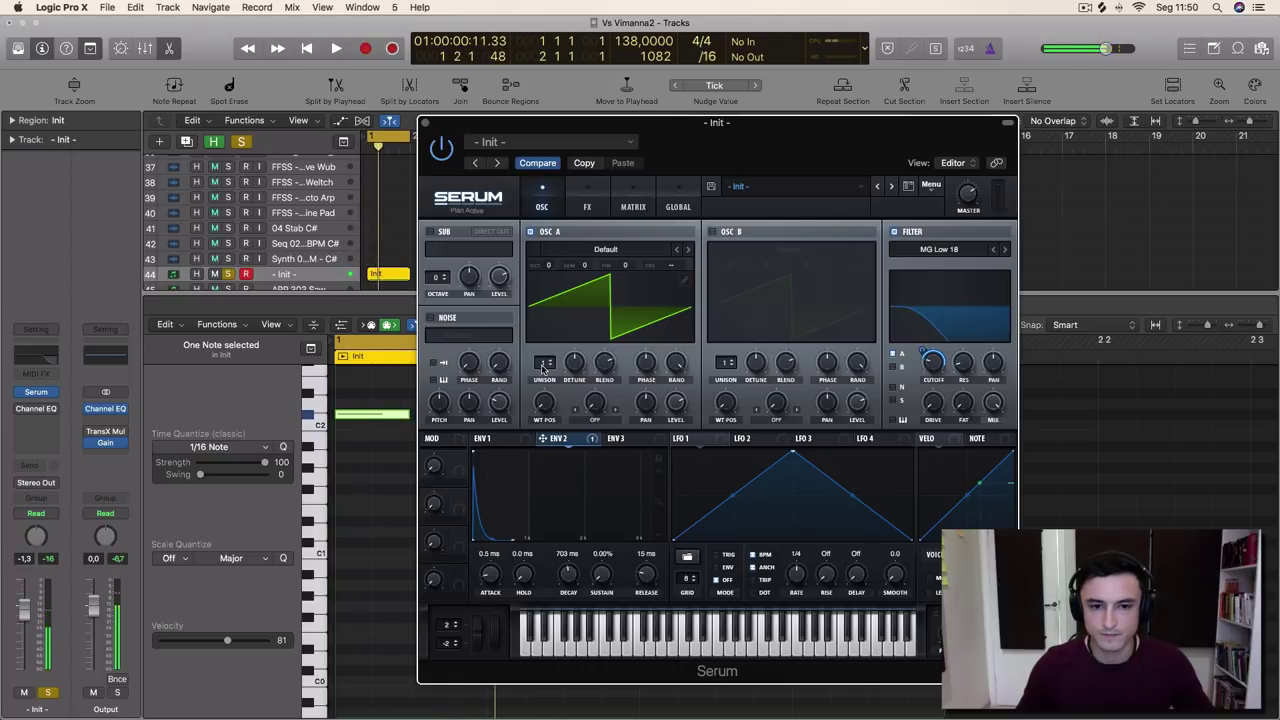
Set oscillator A's unison to 6 voices with a detune of 0.03 while auditioning the loop
left_click_drag(543, 368, 551, 323)
key("space")
key("space")
left_click_drag(547, 409, 580, 415)
key("space")
key("space")
key("space")
key("space")
key("space")
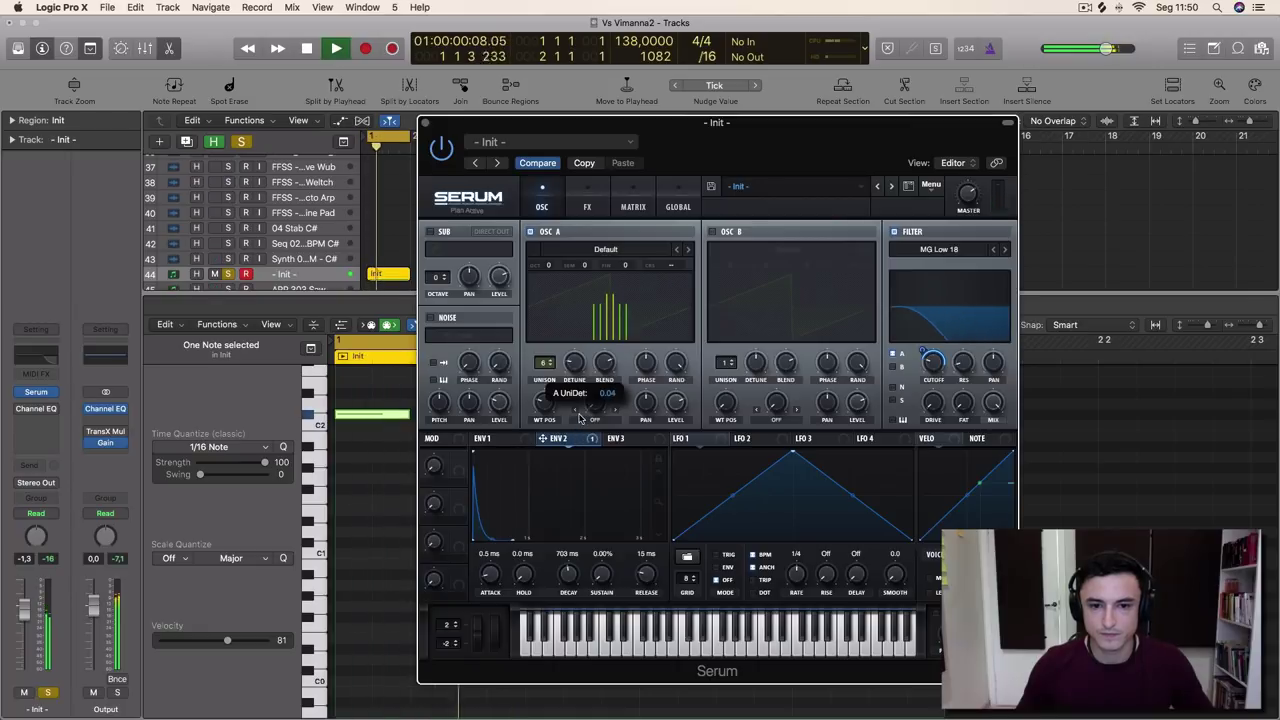
key("space")
key("space")
key("space")
key("space")
key("space")
left_click_drag(568, 367, 568, 371)
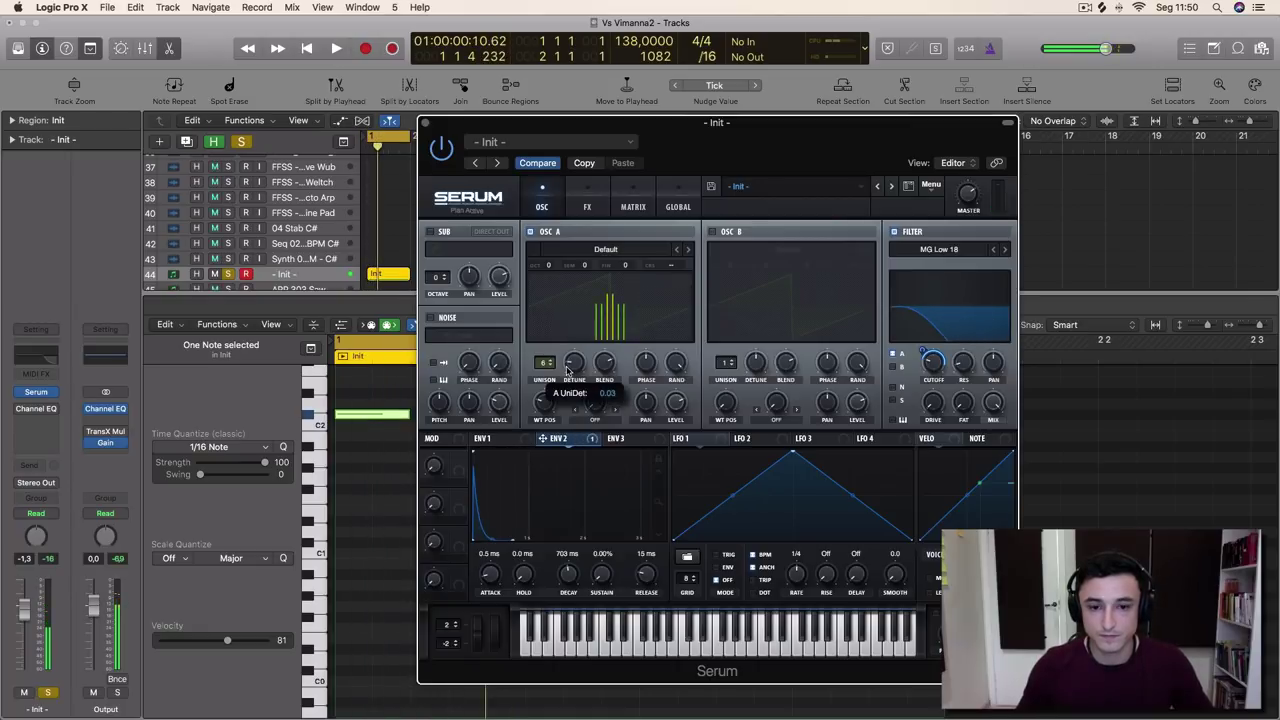
key("space")
key("space")
Audition Spectral wavetables in oscillator A from Reesey Mess 5 [SL] onward and settle on Solid Phase 2 [SL]
left_click(605, 249)
mouse_move(657, 290)
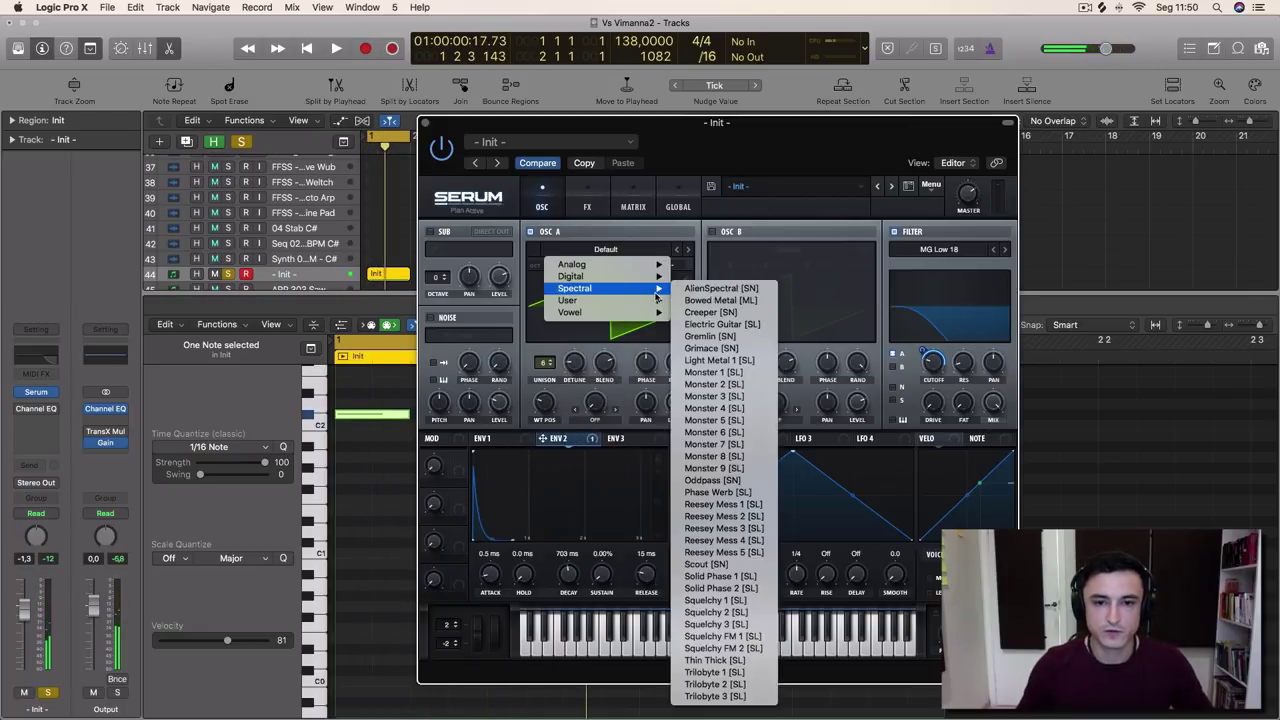
left_click(720, 552)
key("space")
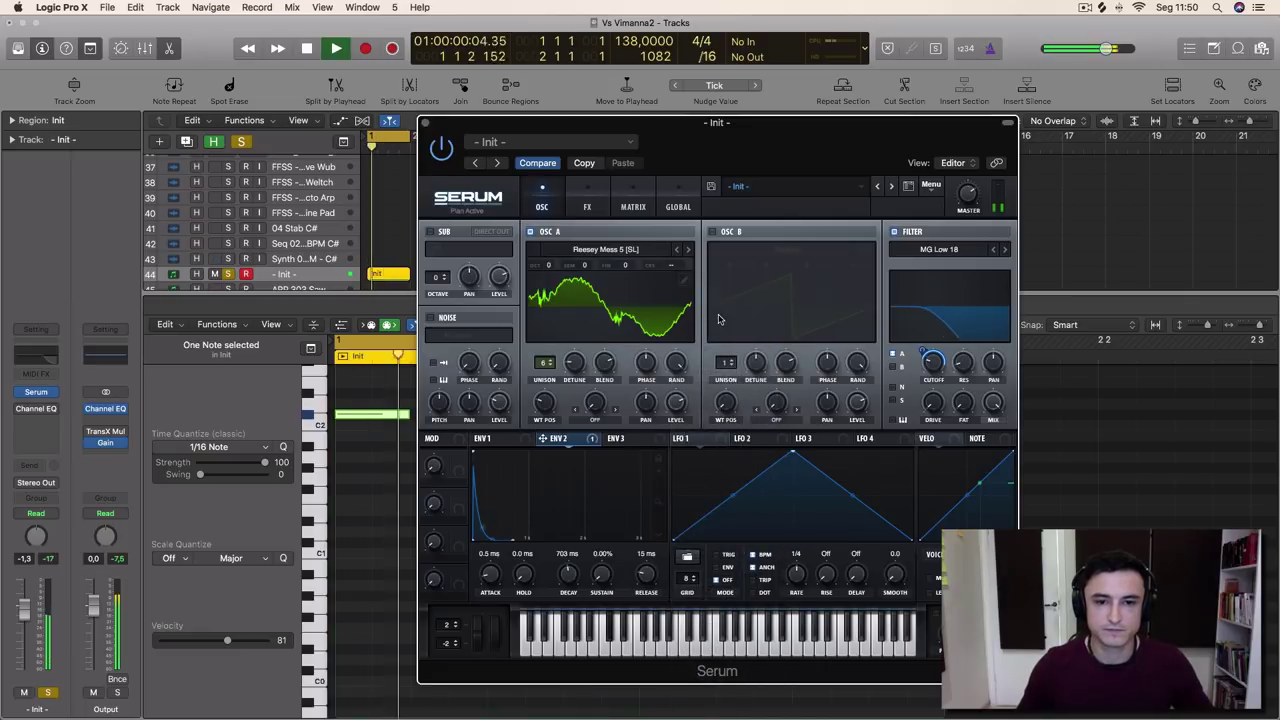
key("space")
left_click(689, 250)
key("space")
key("space")
left_click(690, 251)
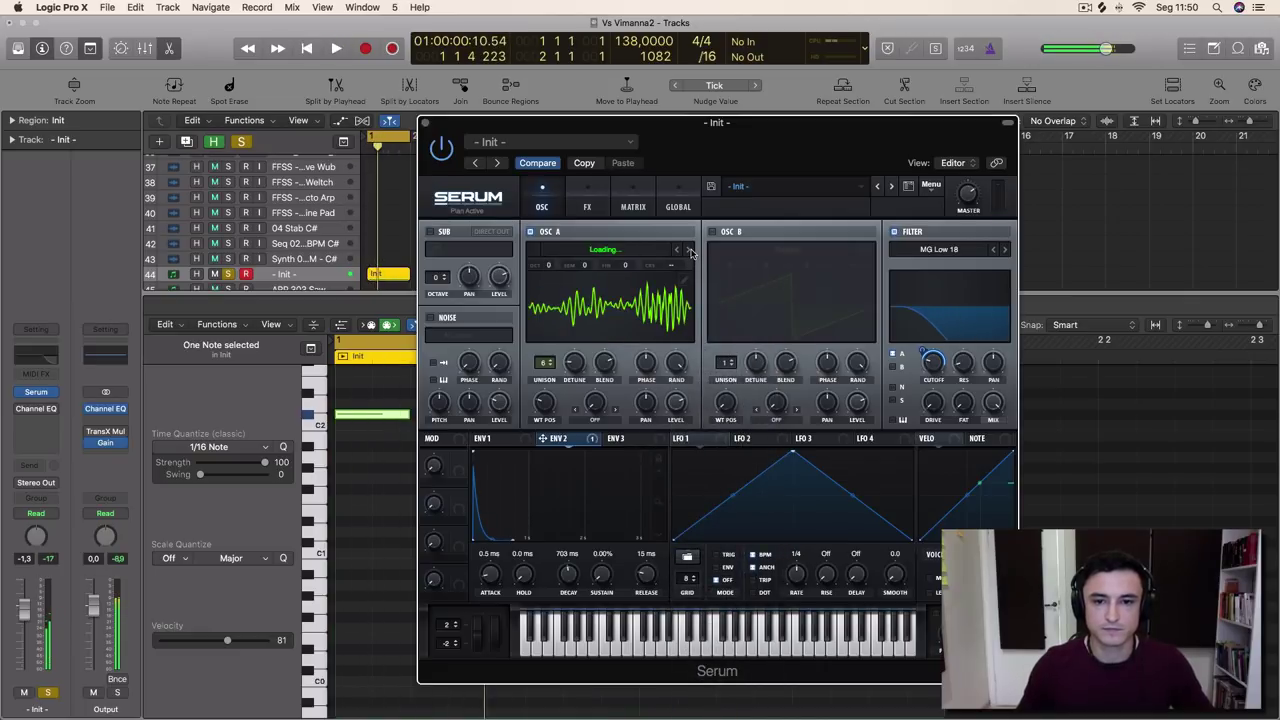
key("space")
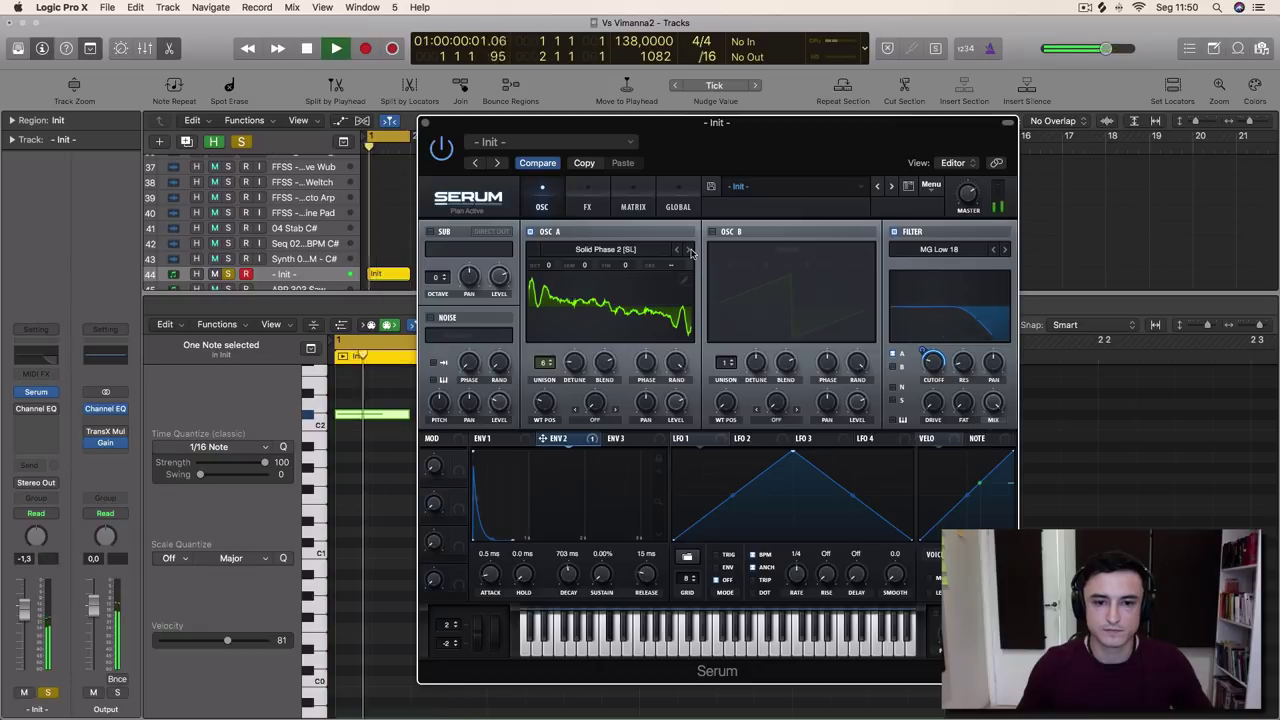
key("space")
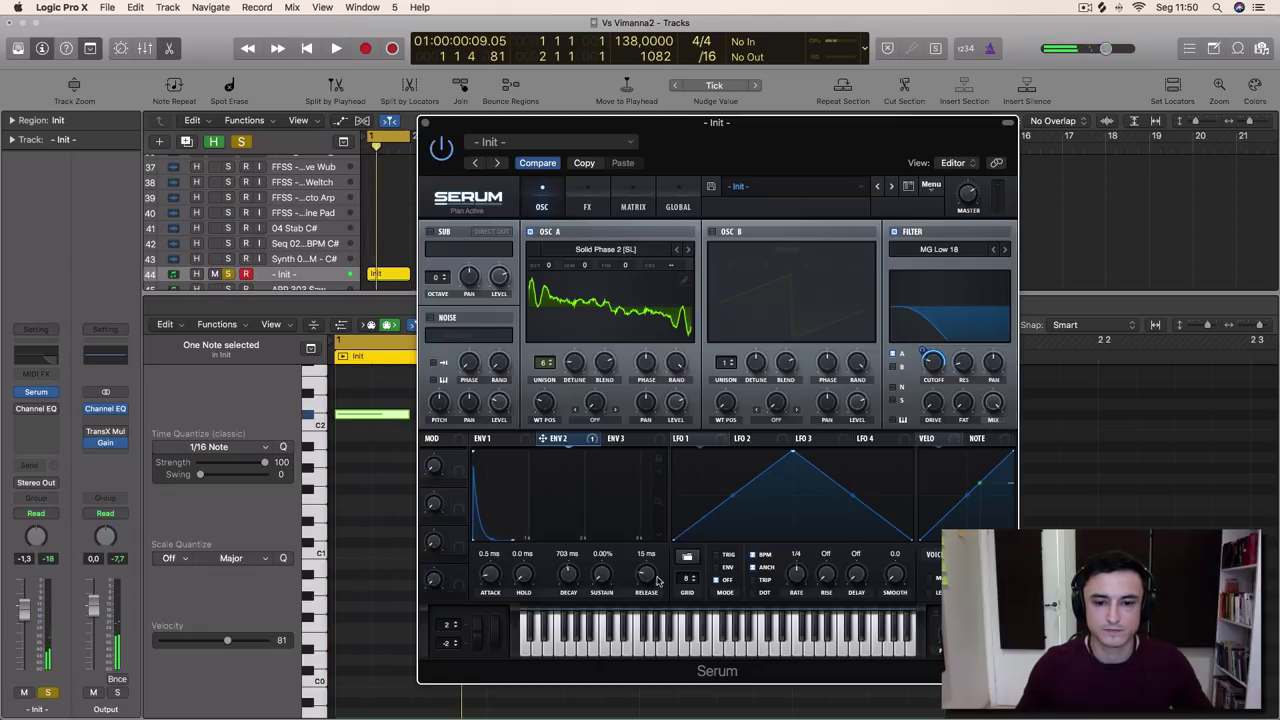
Set Env 2's release to about 2.79 s and its sustain to about 19.95%, and play the loop
mouse_move(649, 577)
left_mouse_down()
mouse_move(669, 538)
mouse_move(646, 594)
mouse_move(606, 556)
mouse_move(660, 558)
left_mouse_up()
key("space")
key("space")
key("space")
key("space")
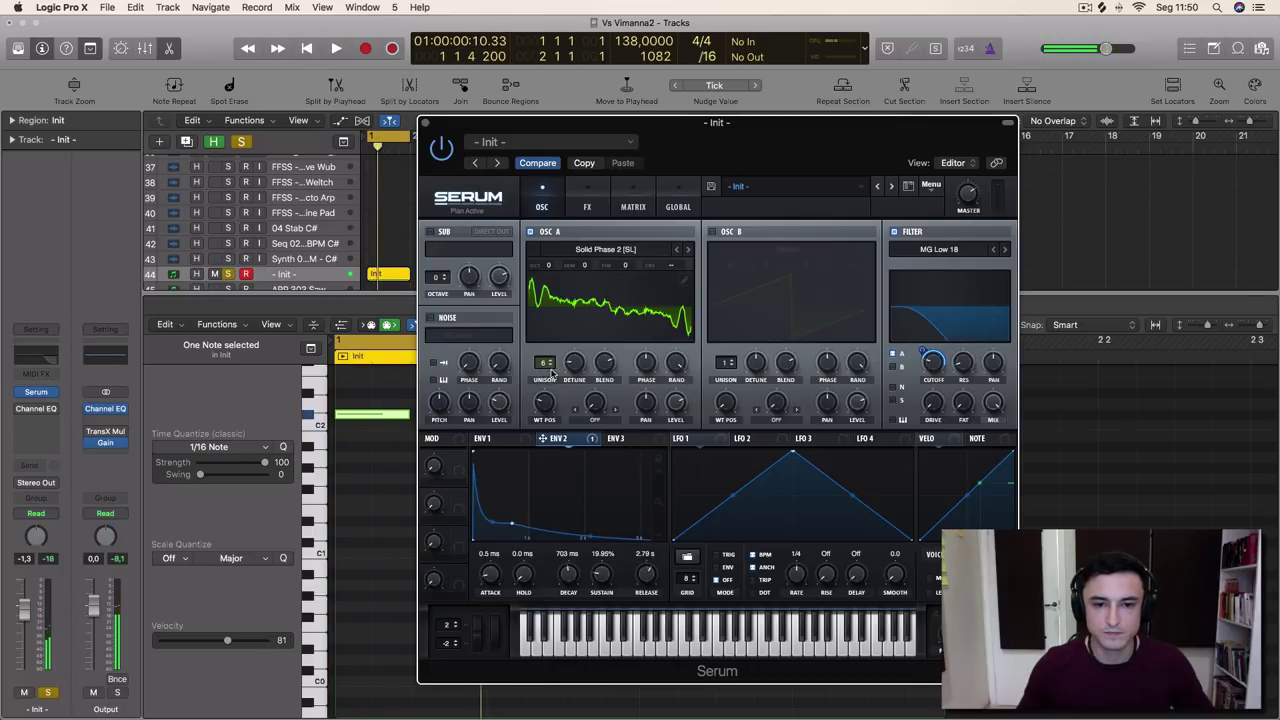
Raise oscillator A's wavetable position to a smoother Solid Phase 2 frame while auditioning the note
left_click_drag(545, 401, 557, 340)
key("space")
key("space")
key("space")
key("space")
key("space")
key("space")
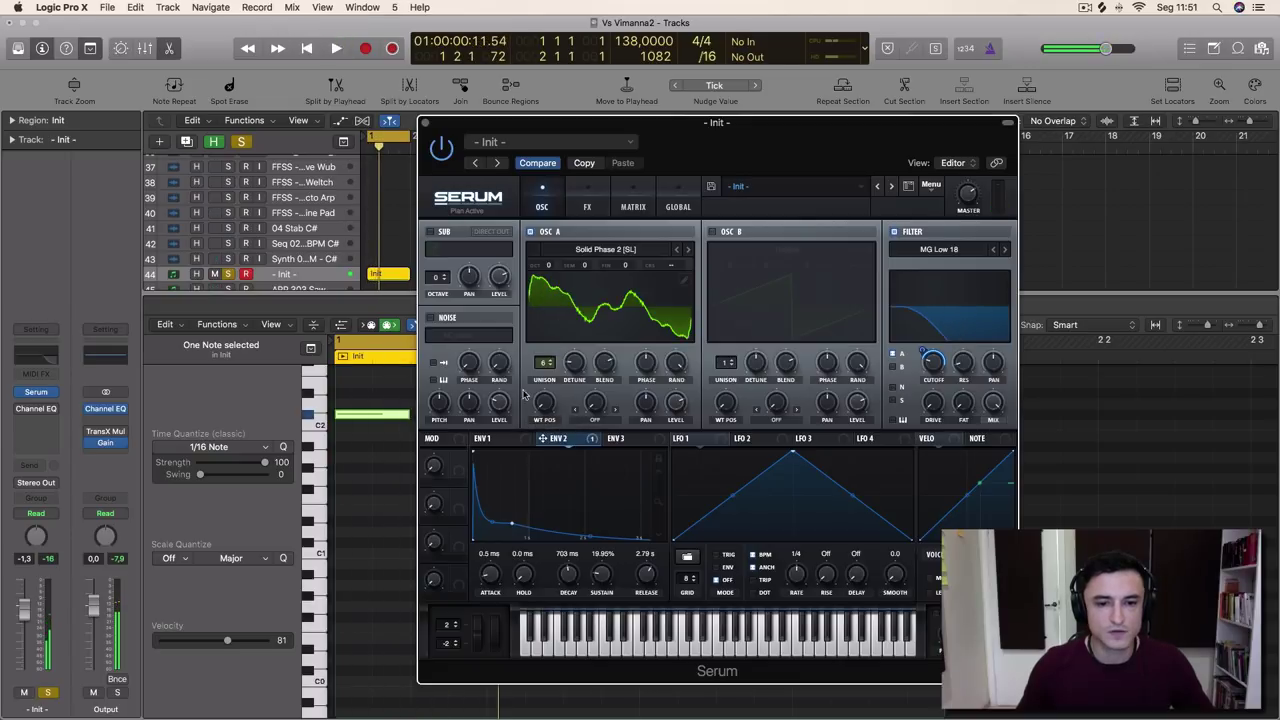
key("space")
key("space")
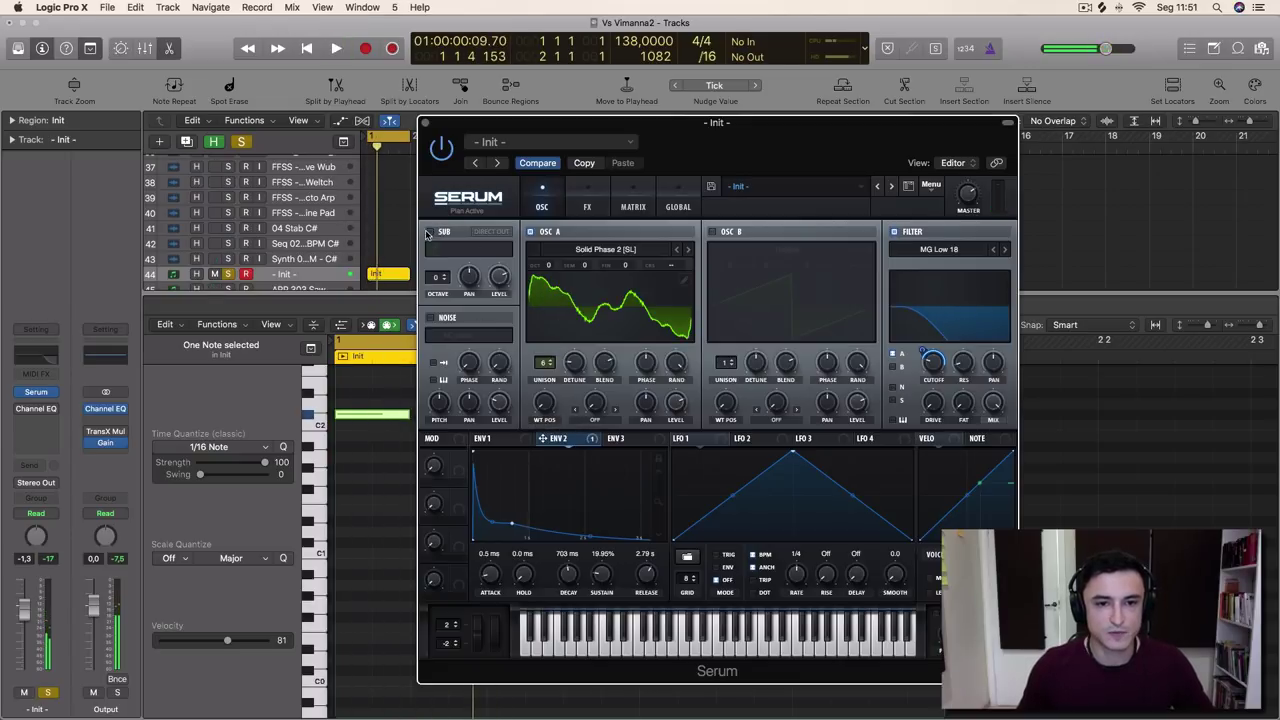
Enable the sine sub oscillator and set oscillator A's warp mode to FM Sub Osc
left_click(429, 232)
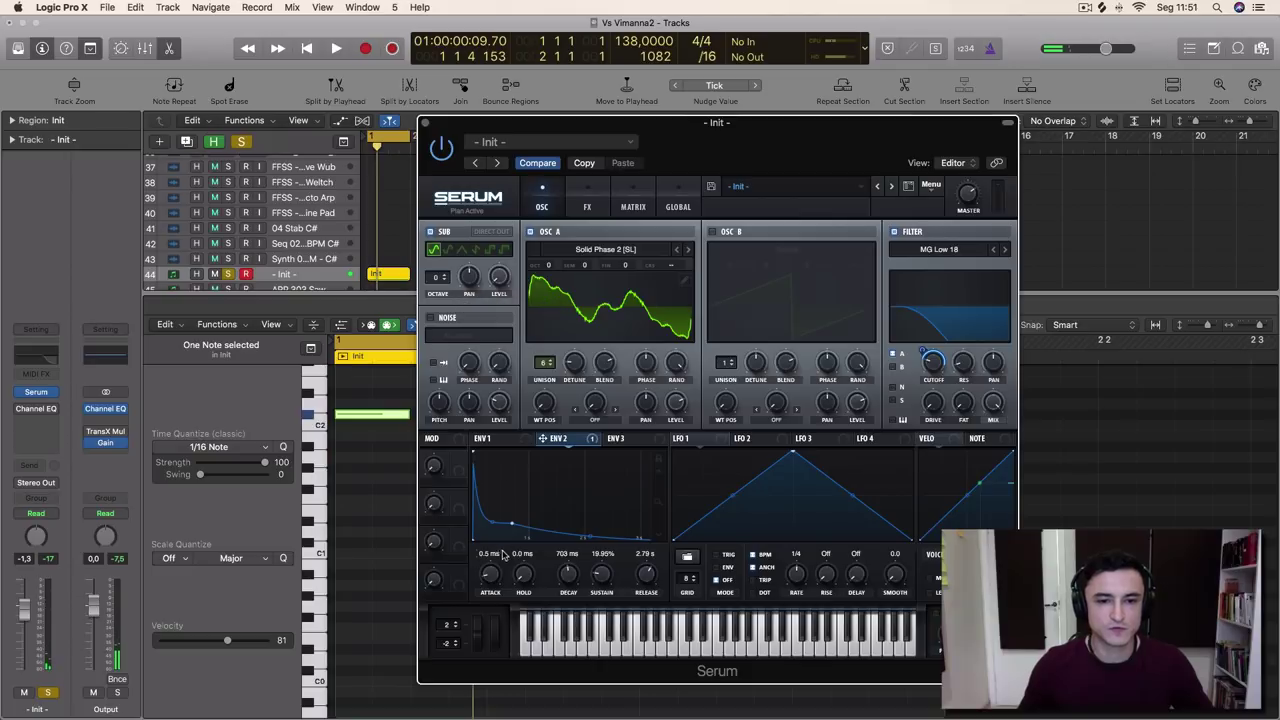
left_click(600, 421)
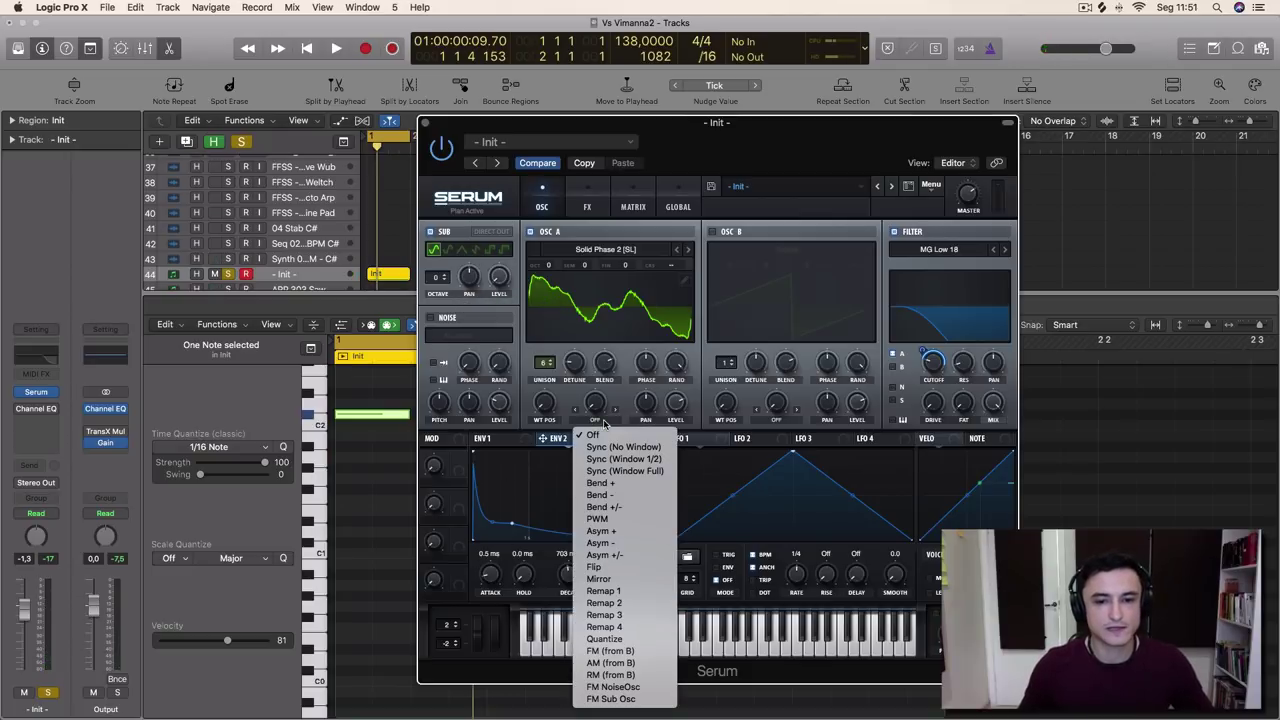
left_click(633, 705)
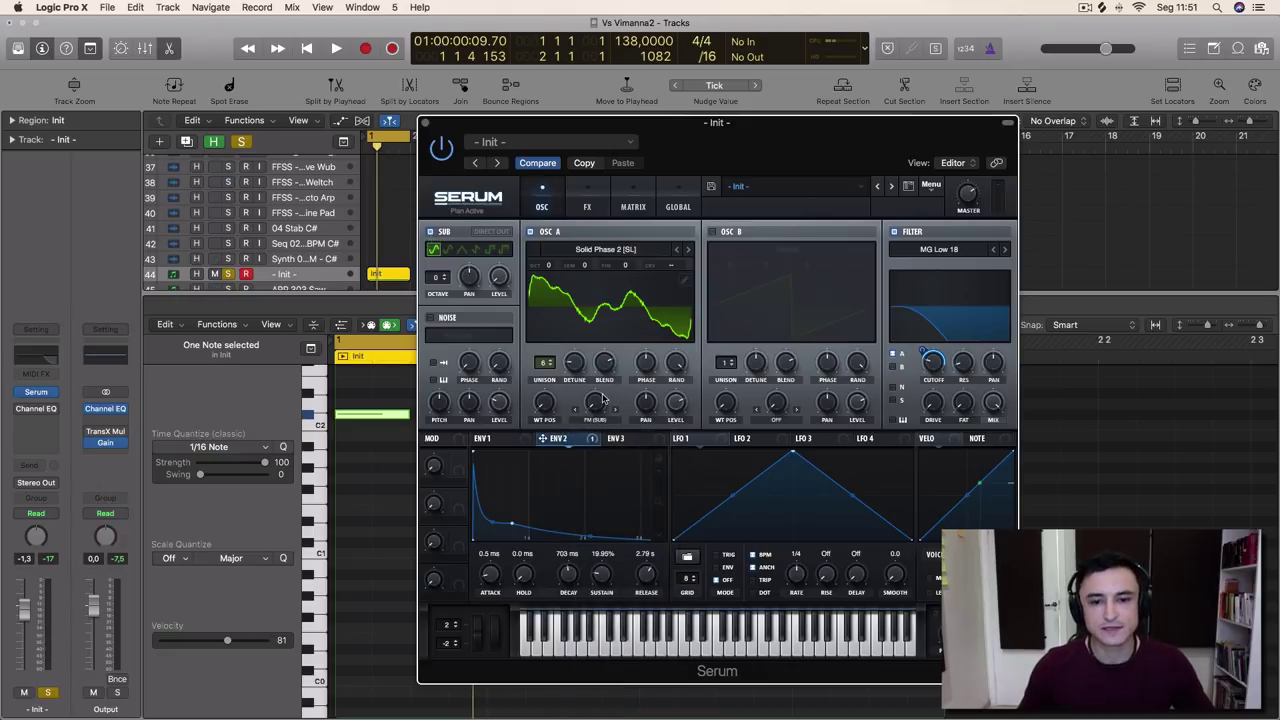
Adjust oscillator A's FM warp amount while auditioning the loop, settling at about 29%
key("space")
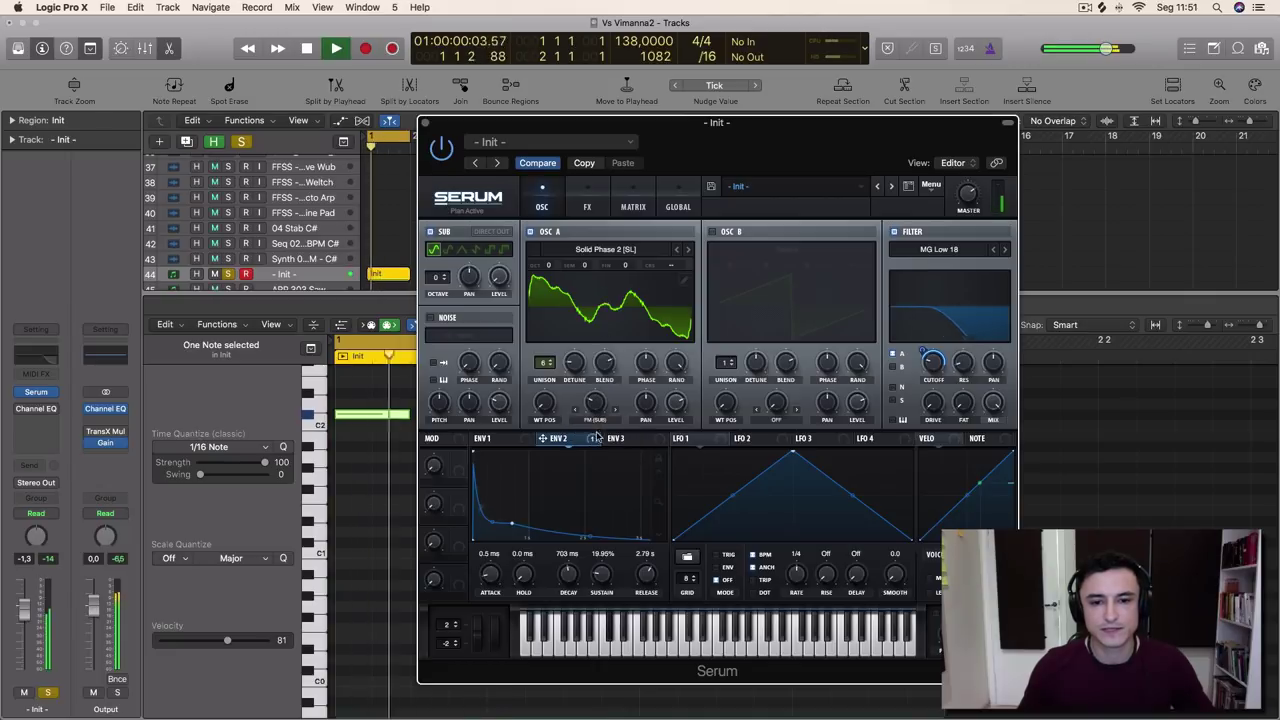
key("space")
mouse_move(595, 403)
left_mouse_down()
mouse_move(596, 419)
mouse_move(602, 400)
left_mouse_up()
key("space")
key("space")
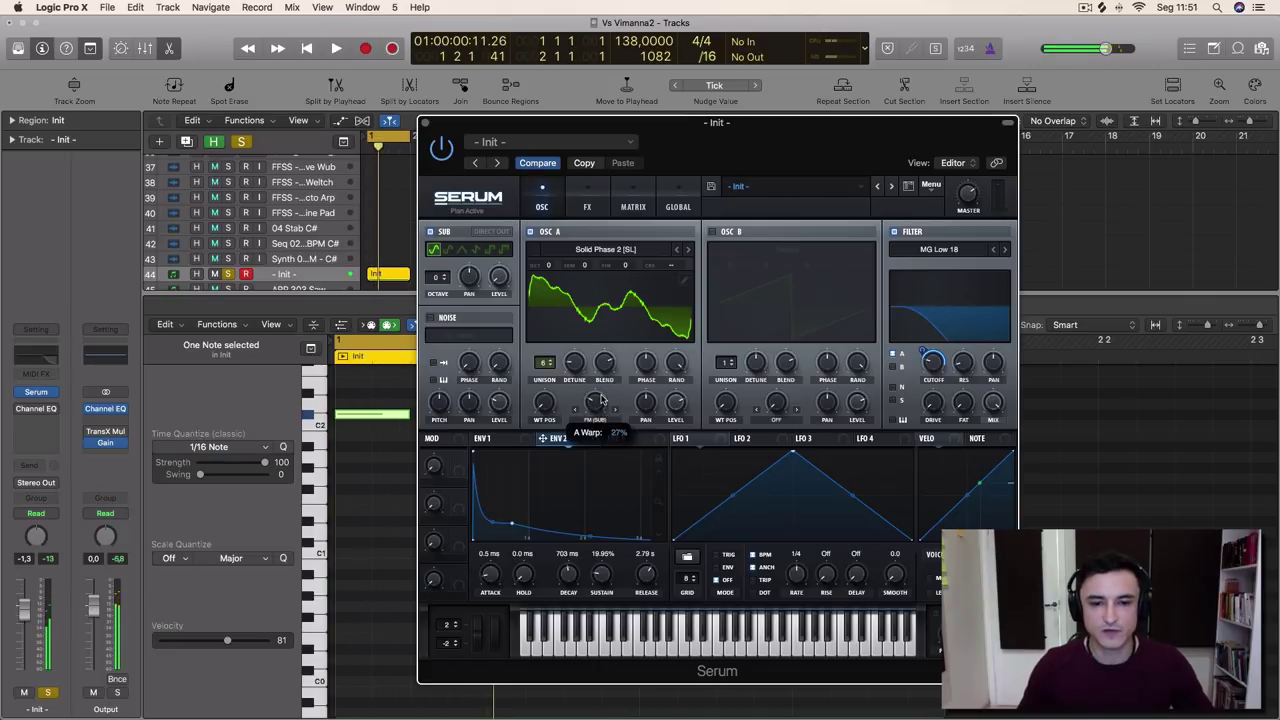
key("space")
key("space")
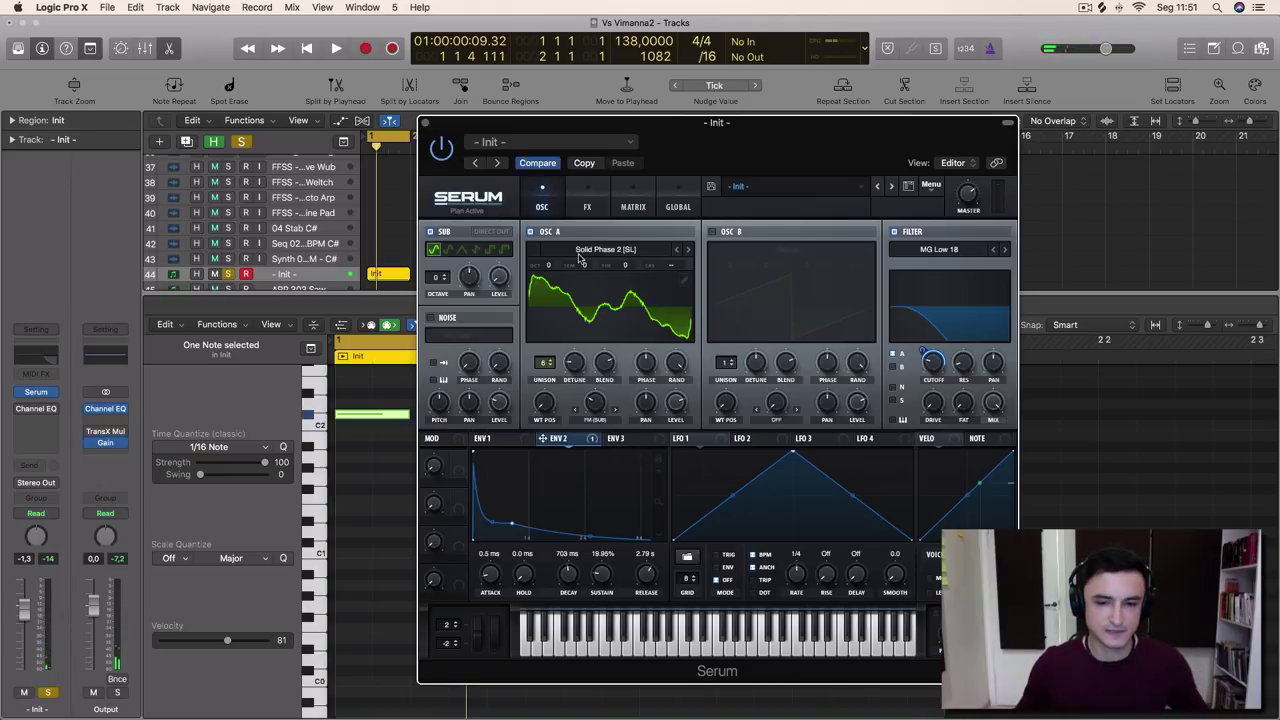
key("space")
key("space")
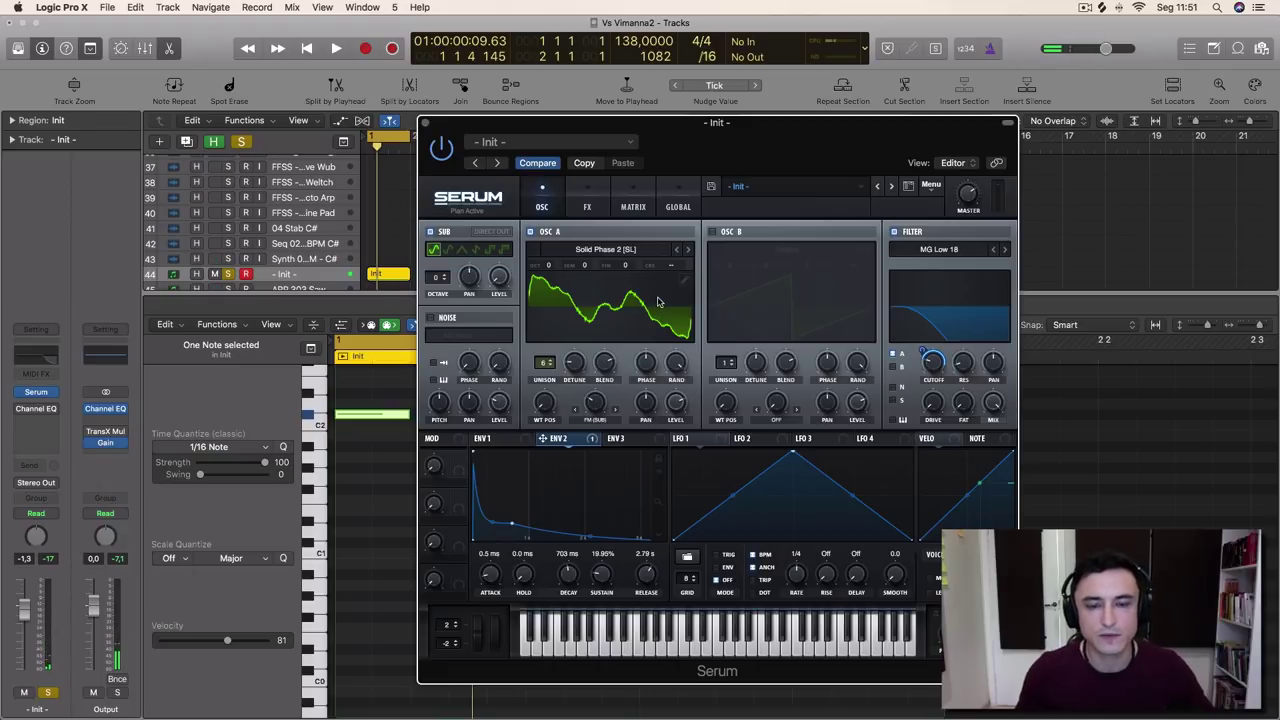
key("space")
mouse_move(596, 403)
left_mouse_down()
mouse_move(614, 314)
mouse_move(603, 413)
left_mouse_up()
key("space")
key("space")
key("space")
key("space")
key("space")
key("space")
key("space")
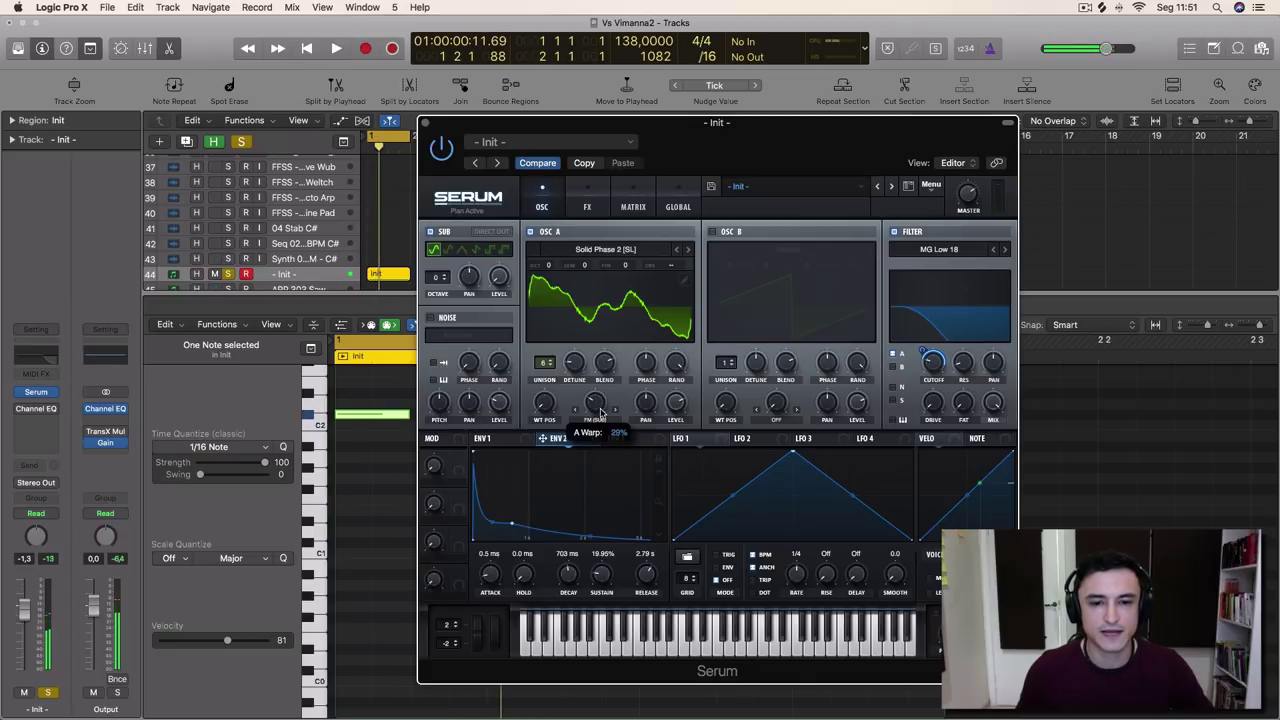
key("space")
key("space")
key("space")
key("space")
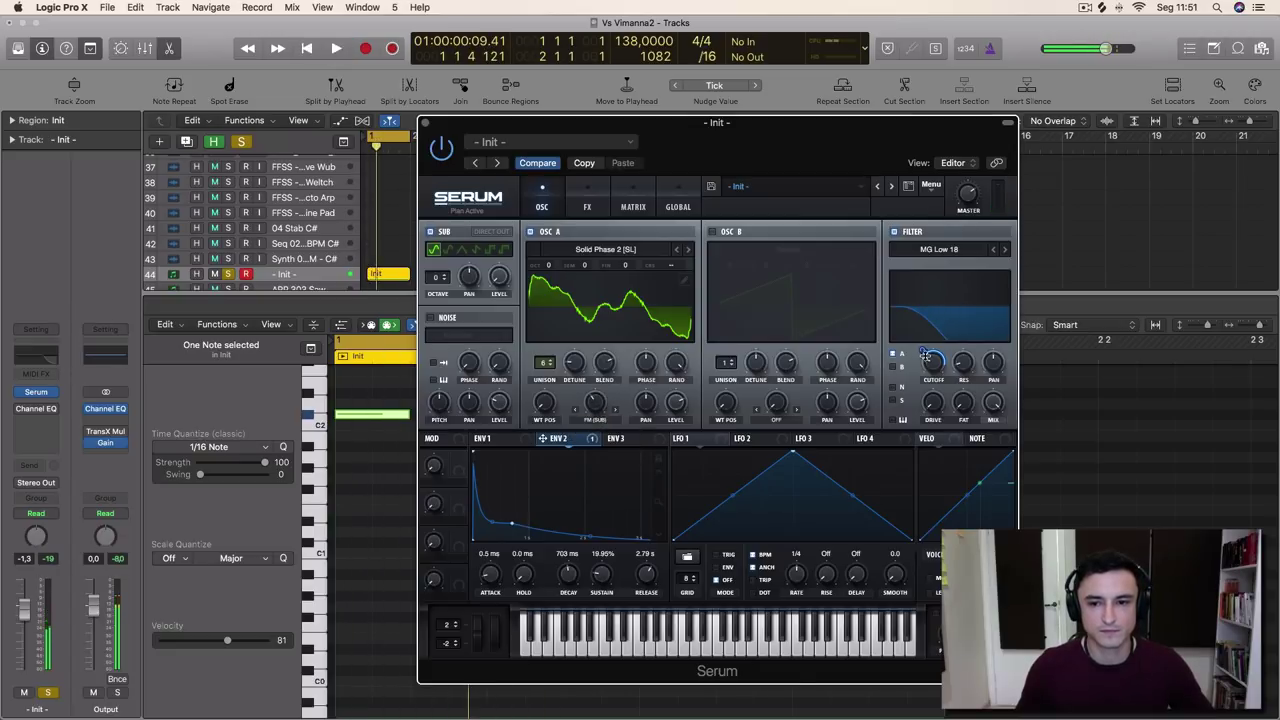
Lower the filter cutoff to about 41 Hz while the note plays
mouse_move(930, 365)
key("space")
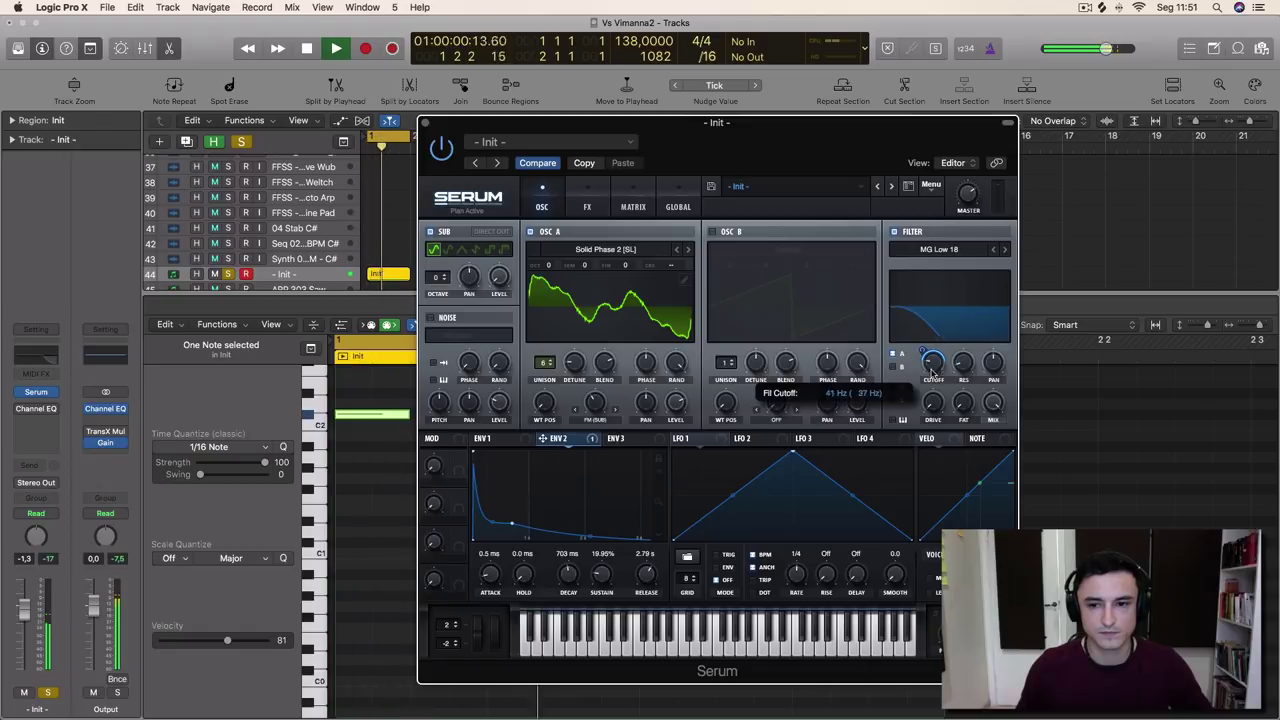
key("space")
key("space")
key("space")
key("space")
Set the Env 2 modulation depth on the filter cutoff to about 59 and audition the result
mouse_move(924, 351)
left_mouse_down()
mouse_move(927, 338)
mouse_move(918, 363)
left_mouse_up()
key("space")
key("space")
key("space")
key("space")
key("space")
key("space")
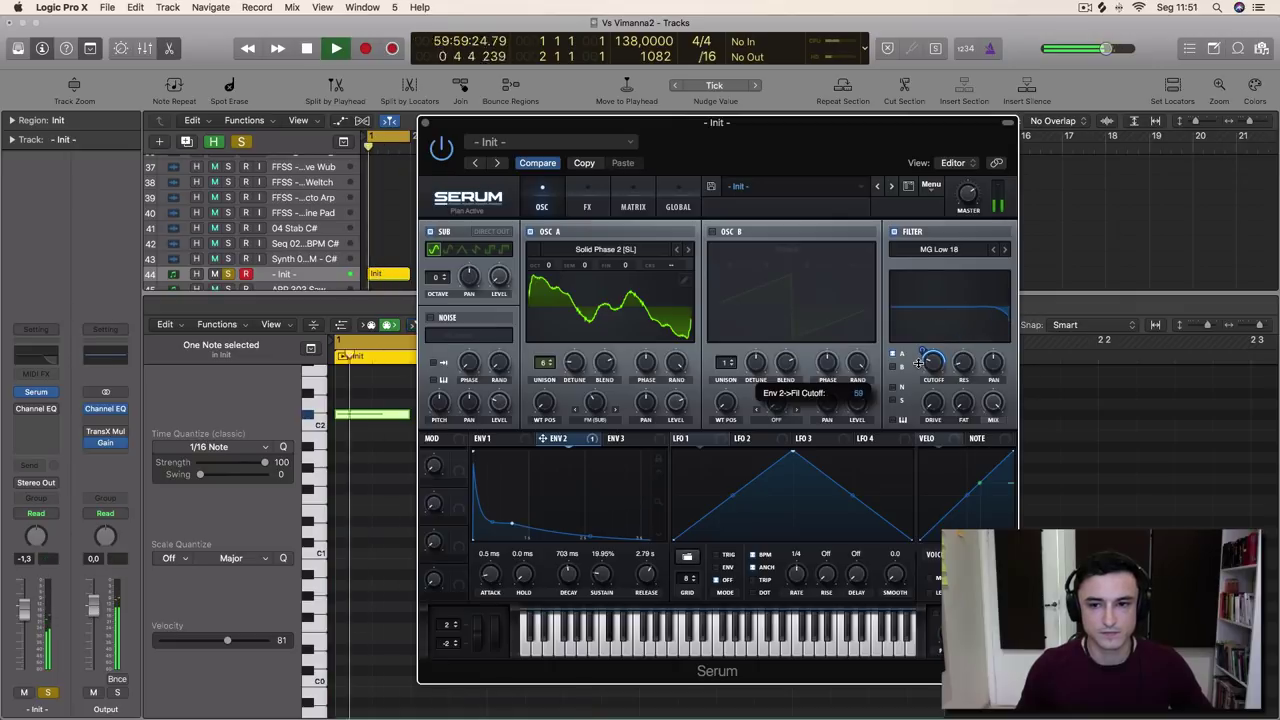
Enable the Hyper/Dimension, Distortion and Reverb effects in the synth's effects rack, auditioning the loop along the way
key("space")
left_click(588, 207)
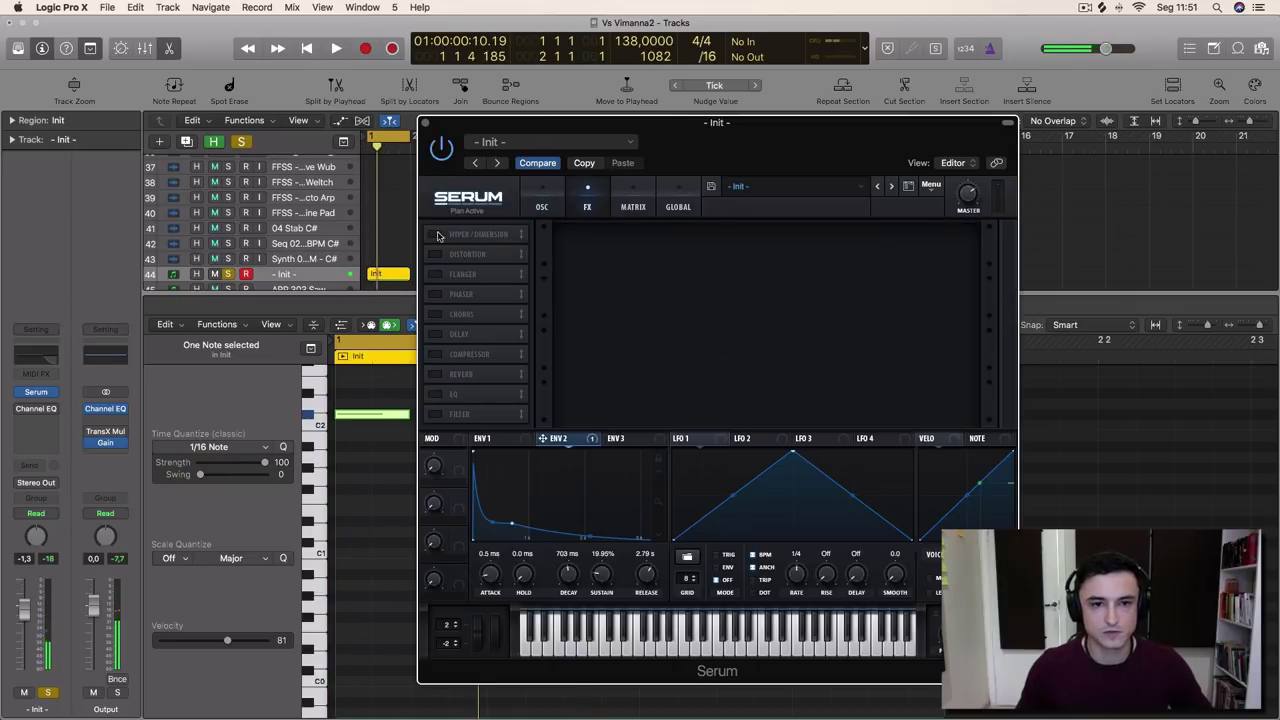
left_click(435, 234)
key("space")
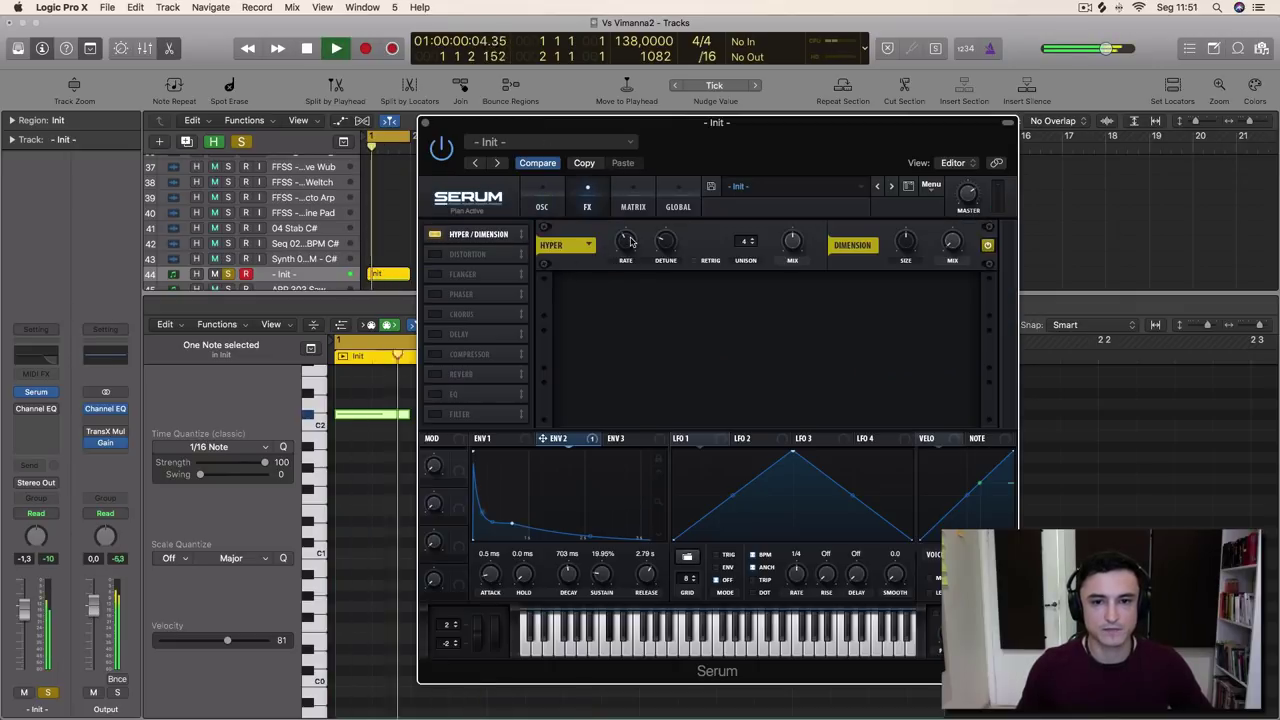
left_click(445, 256)
key("space")
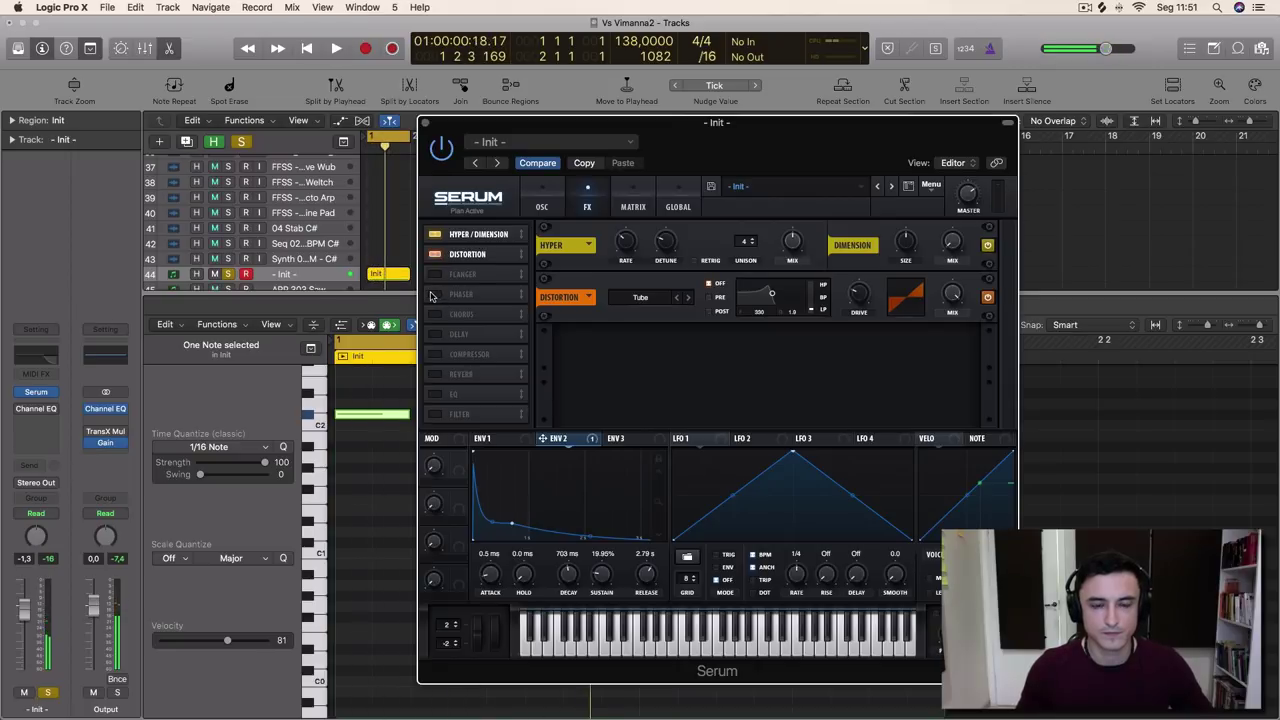
left_click(435, 373)
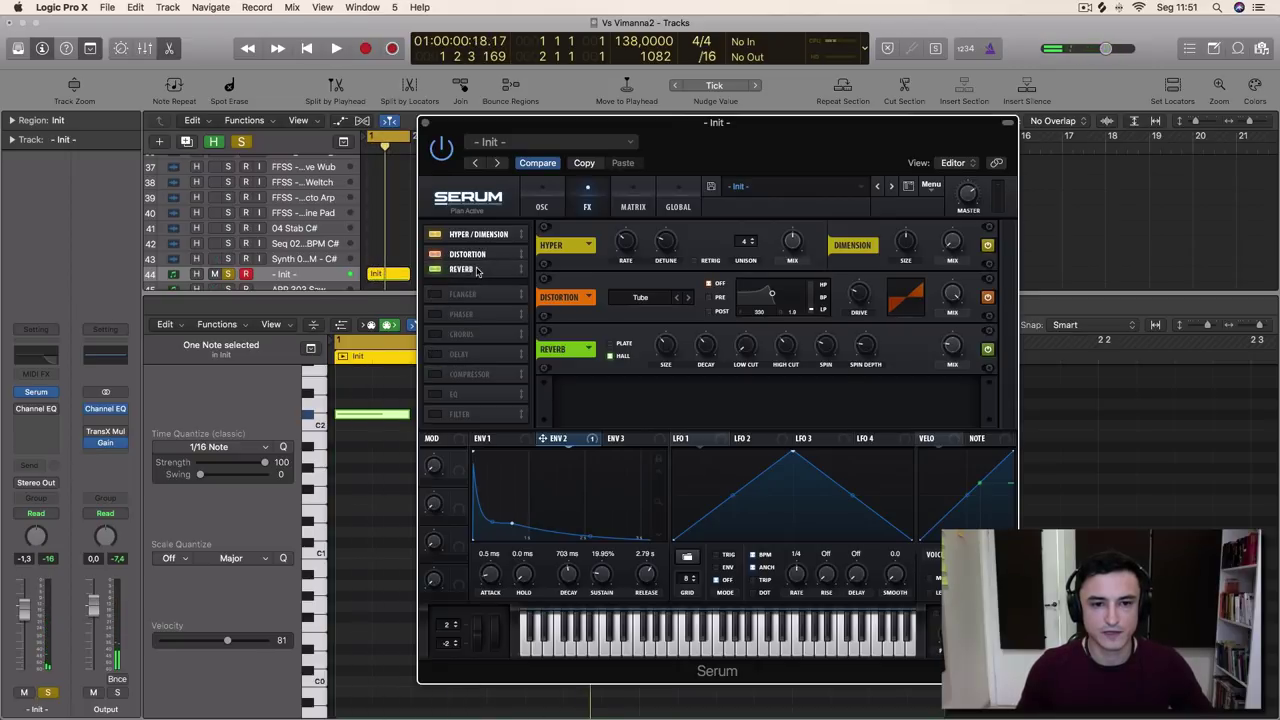
Adjust the reverb's size while repeatedly auditioning the looped note
key("space")
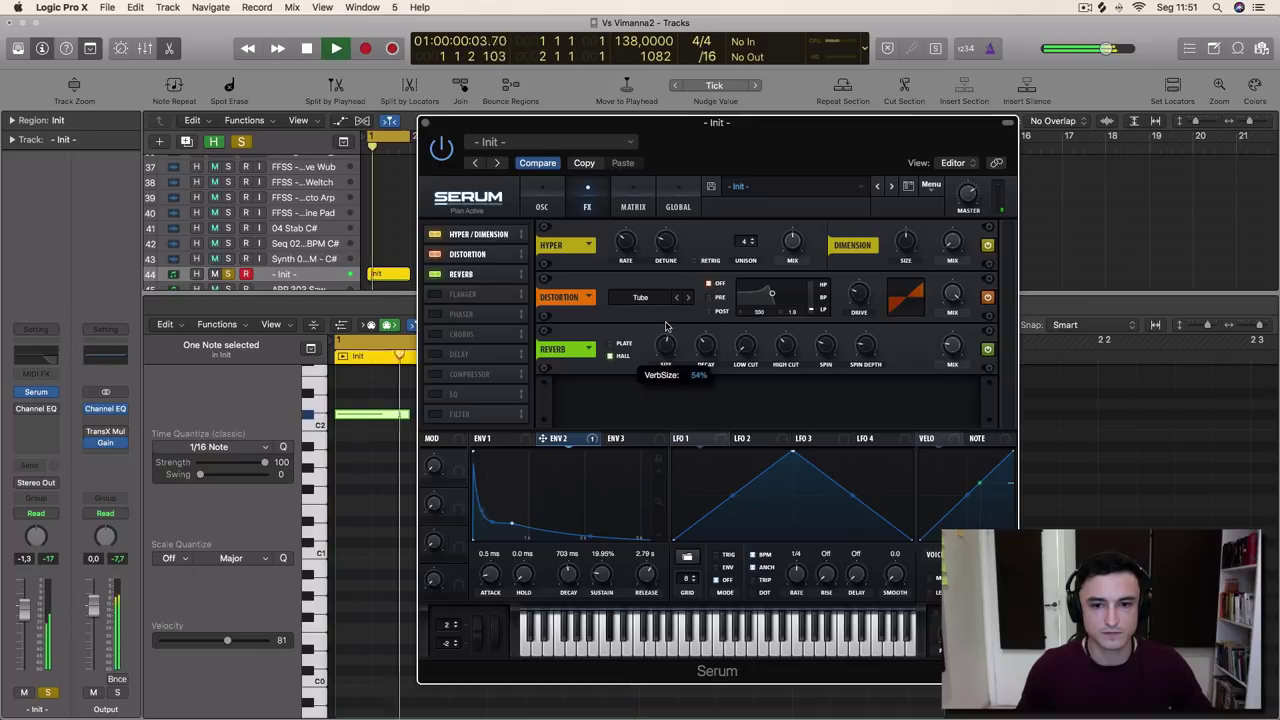
key("space")
key("space")
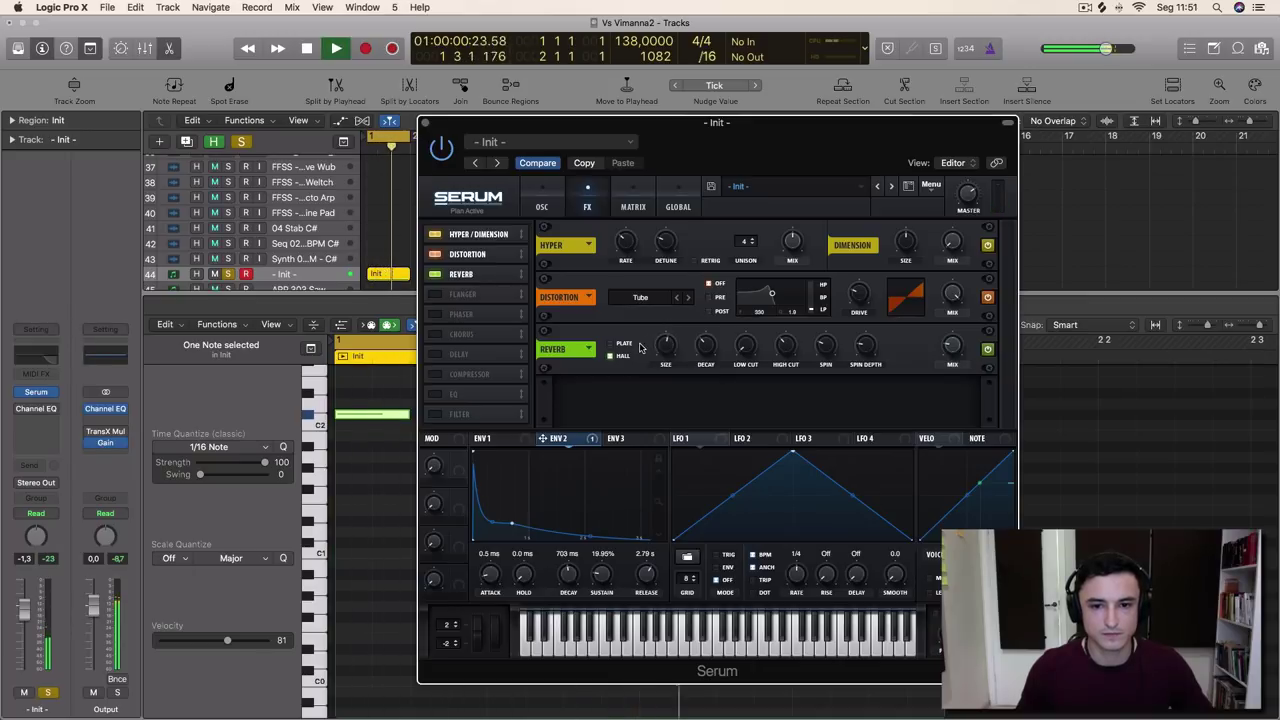
key("space")
mouse_move(661, 336)
key("space")
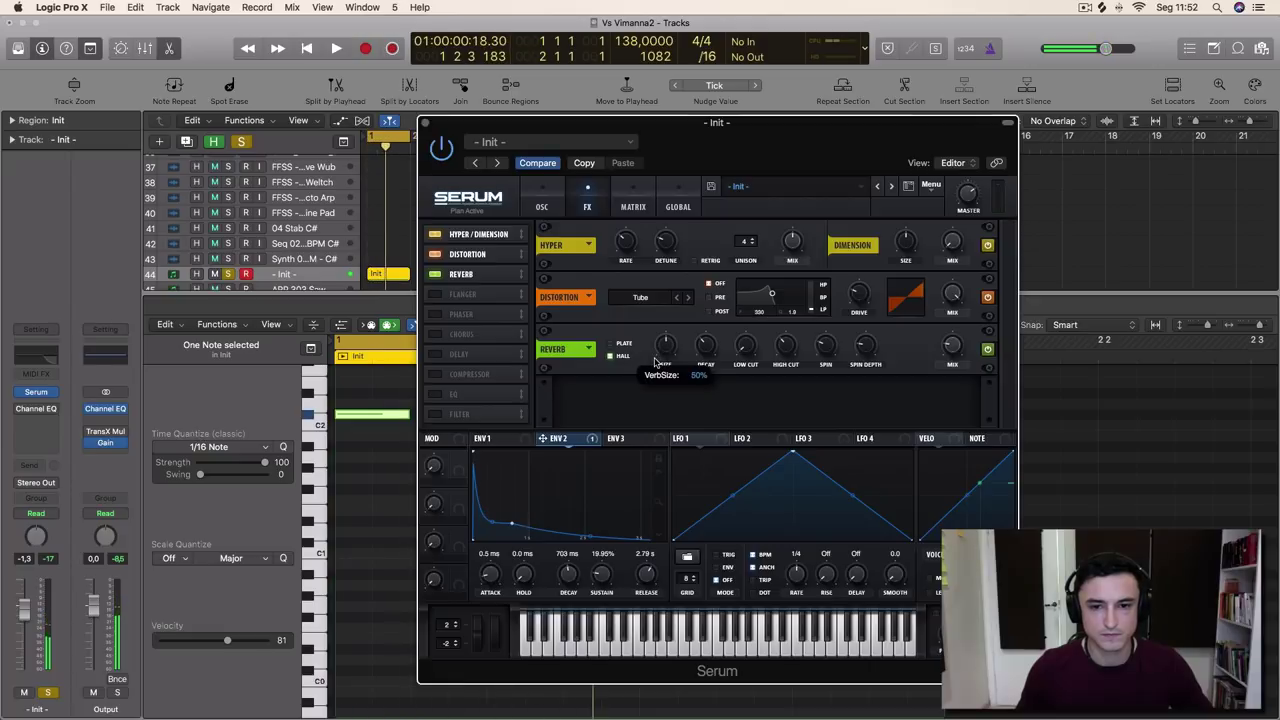
key("space")
key("space")
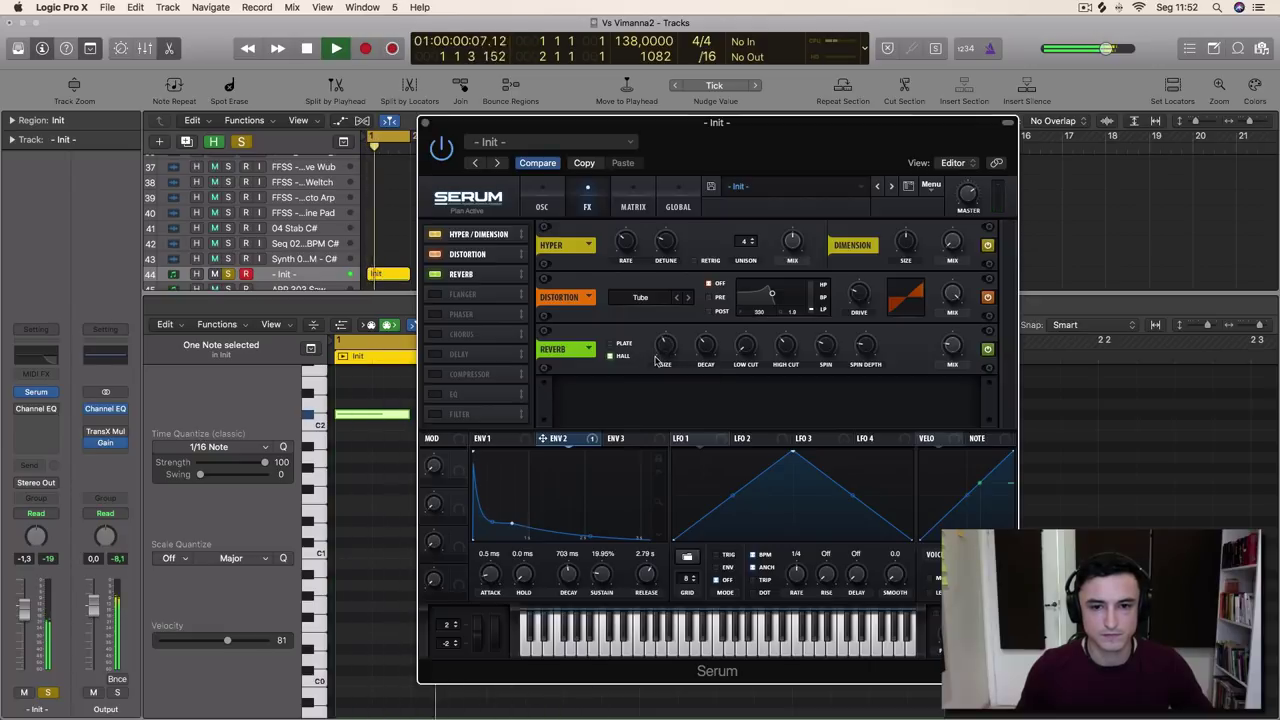
Adjust the reverb's decay and mix while the loop plays
mouse_move(707, 342)
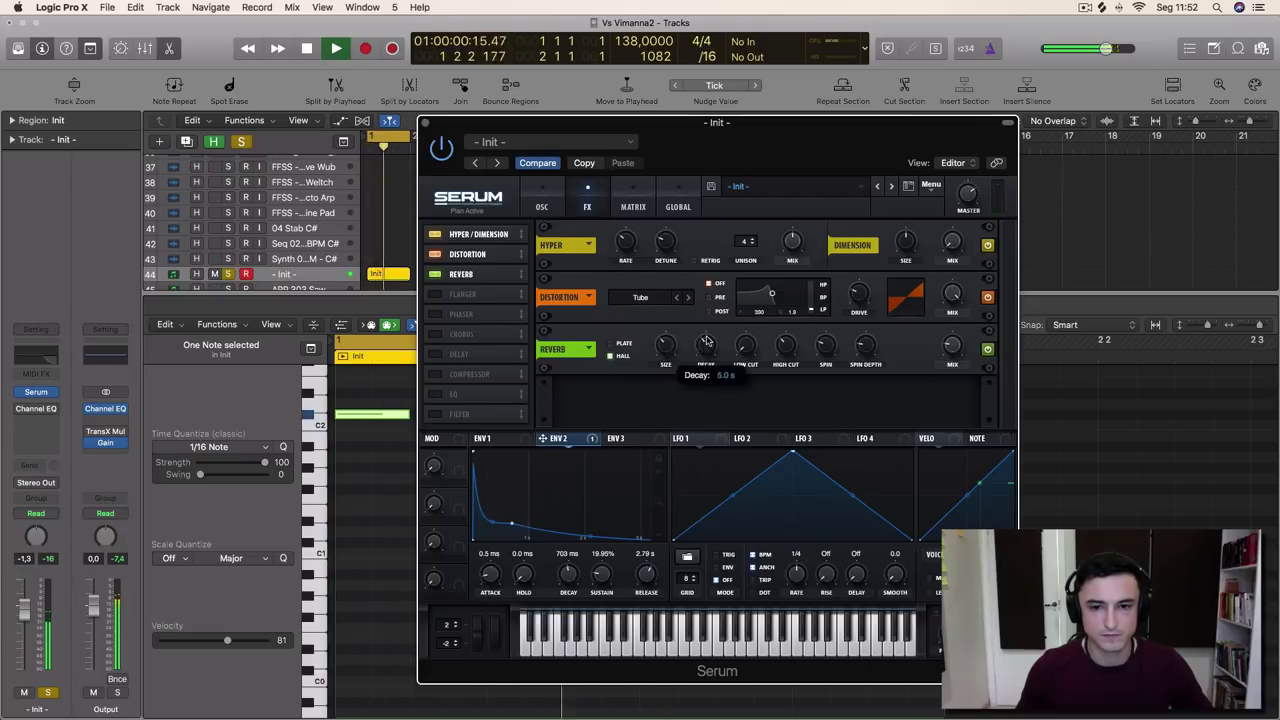
key("space")
key("space")
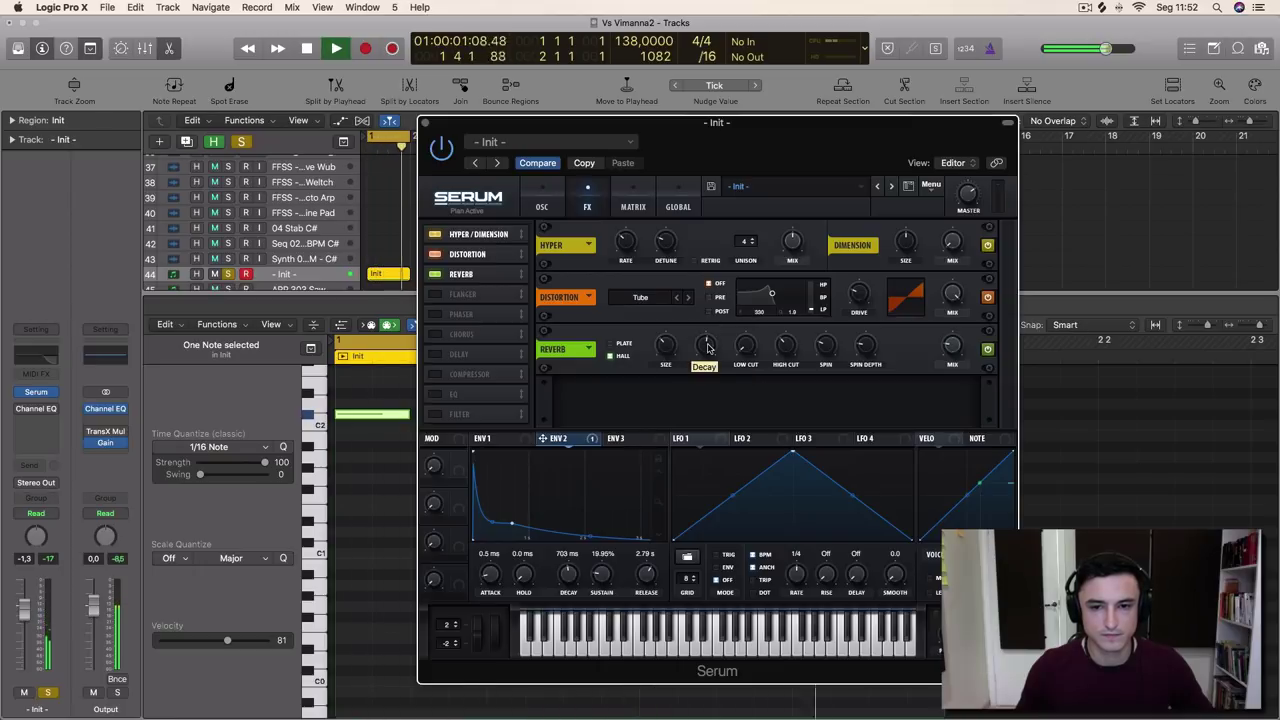
left_click_drag(707, 347, 713, 330)
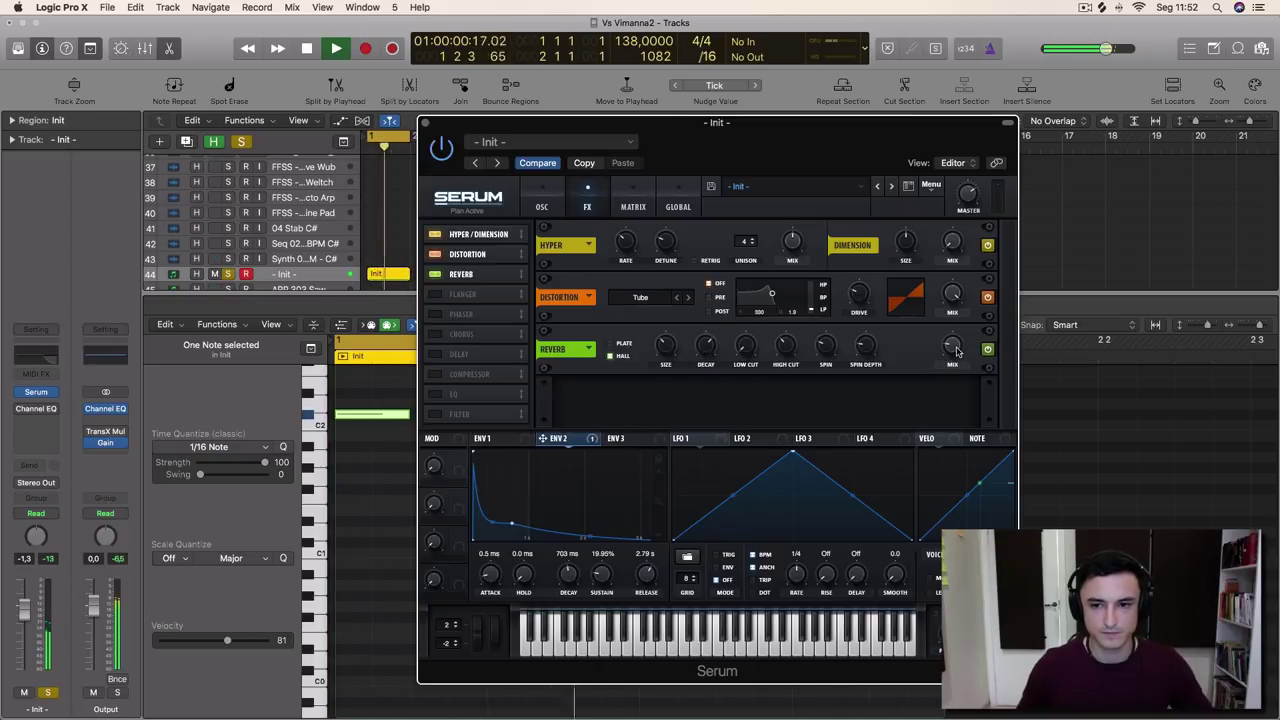
mouse_move(958, 346)
left_mouse_down()
mouse_move(962, 327)
mouse_move(952, 353)
left_mouse_up()
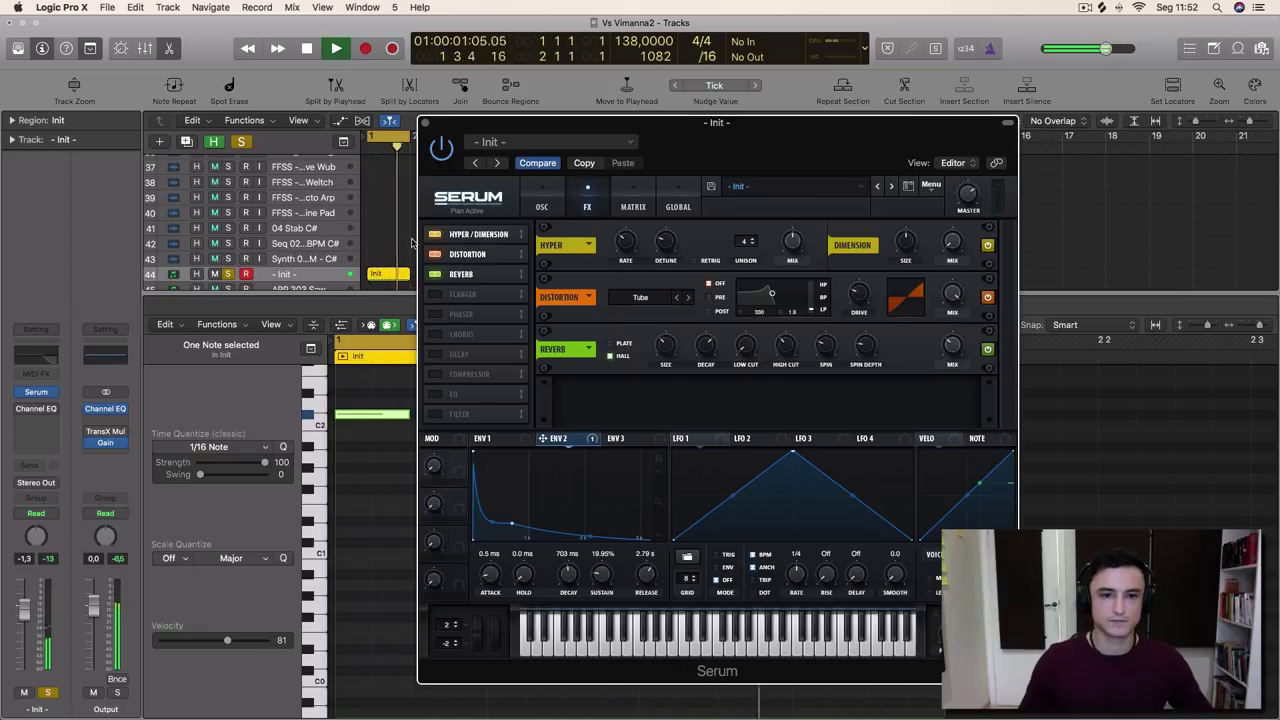
key("space")
Close the synth window and add a D3 note on the second beat of the Init region
left_click(424, 124)
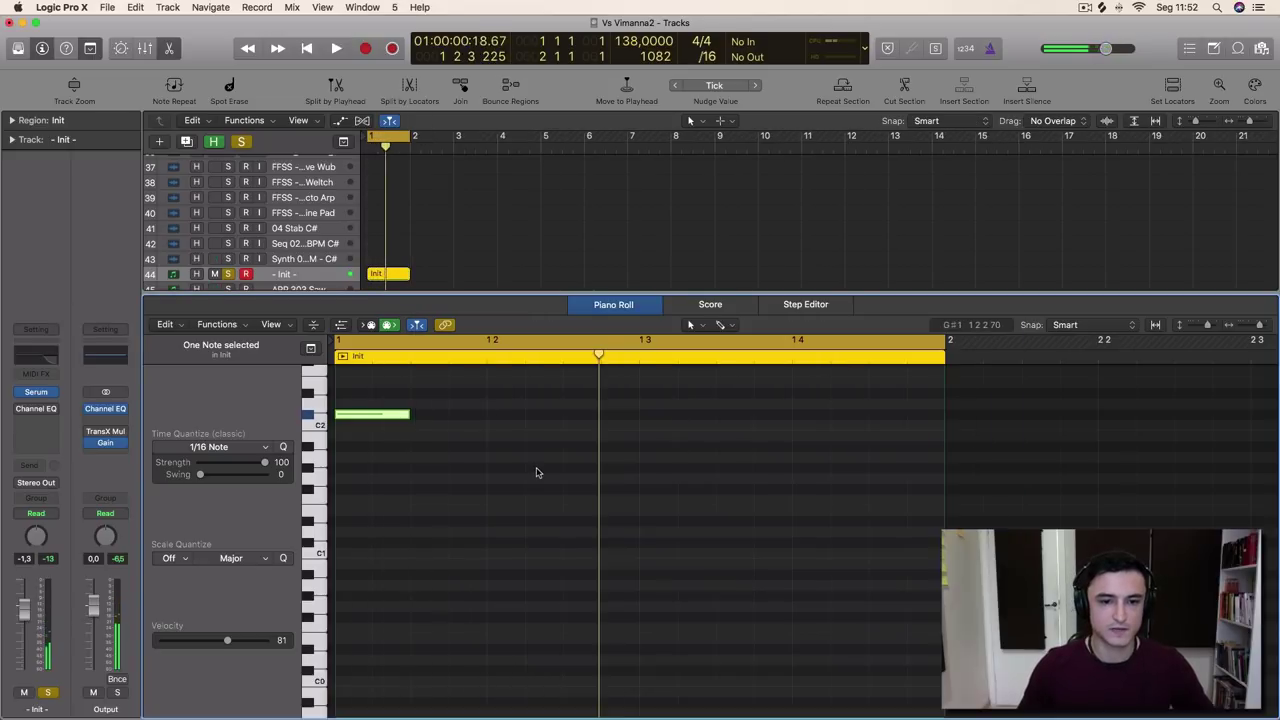
scroll(535, 473, "up", 5)
key("space")
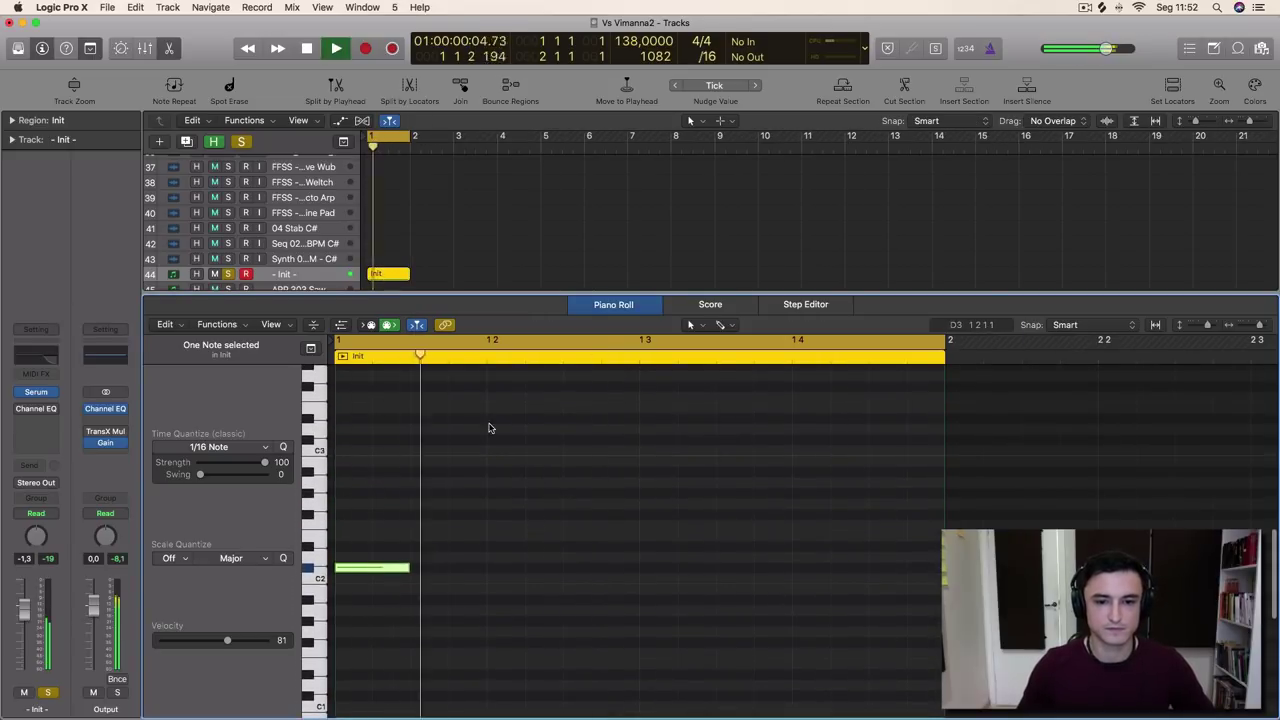
left_click(489, 431, "super")
key("space")
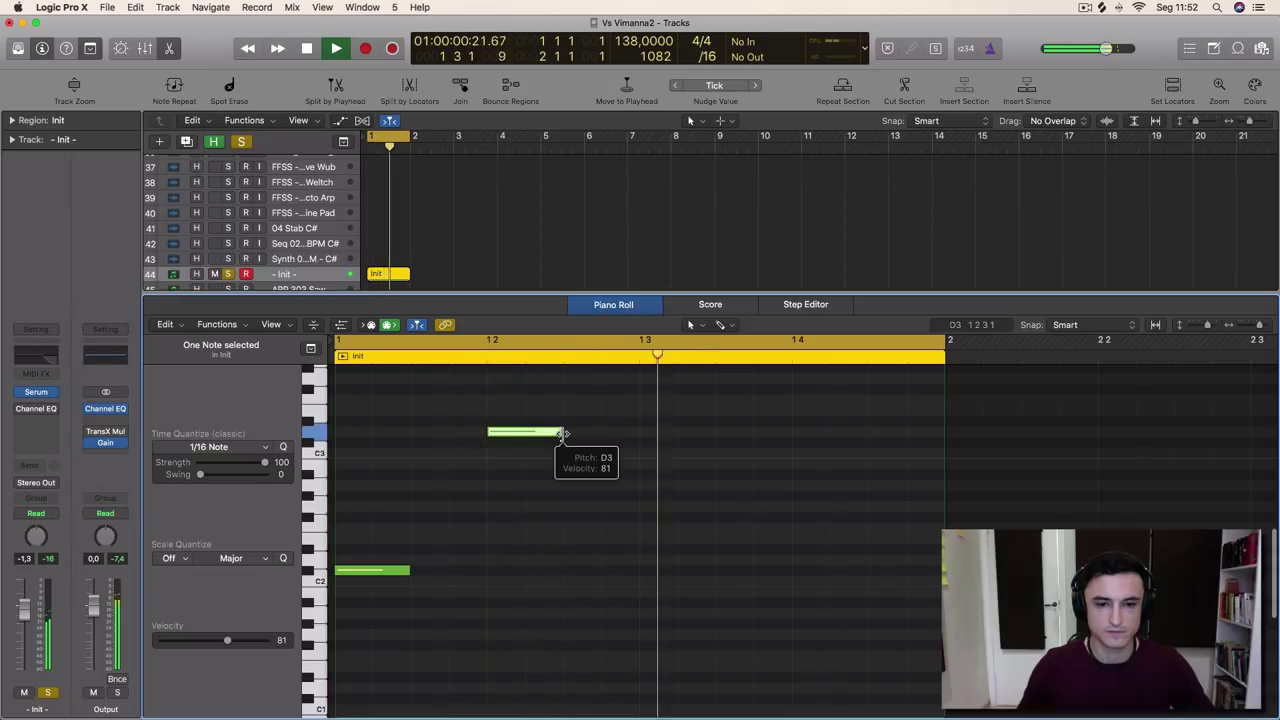
Add a note at position 1 3 3 and lower it from A2 to G2
left_click(751, 487, "super")
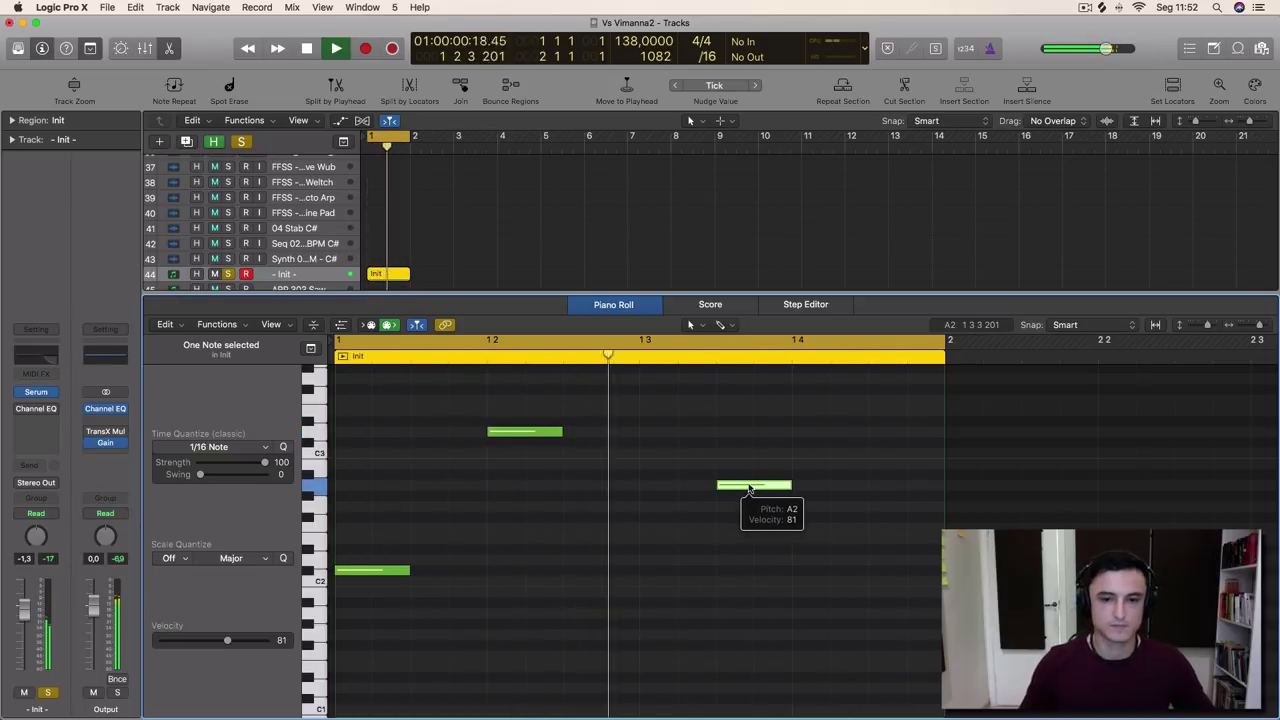
key("space")
left_click_drag(749, 488, 749, 514)
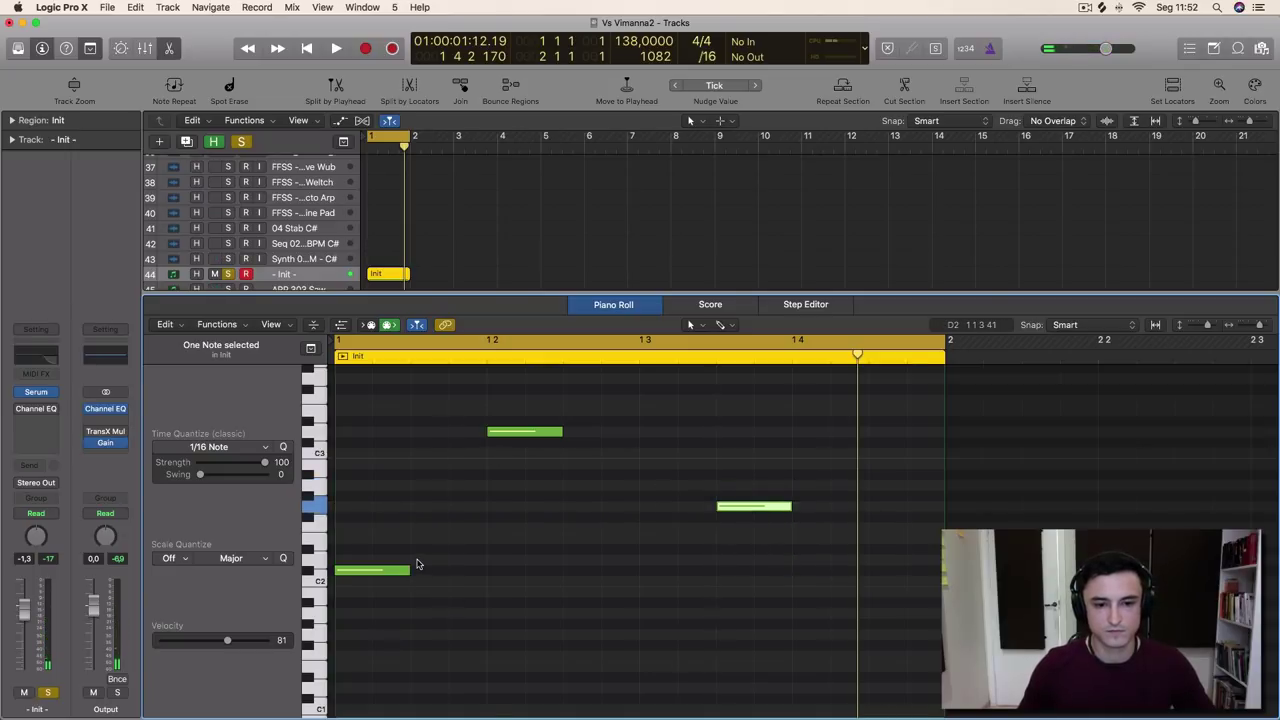
Add a G#2 note right after the first note, lower the D3 note to C#3 and audition the pattern
left_click(420, 497, "super")
key("space")
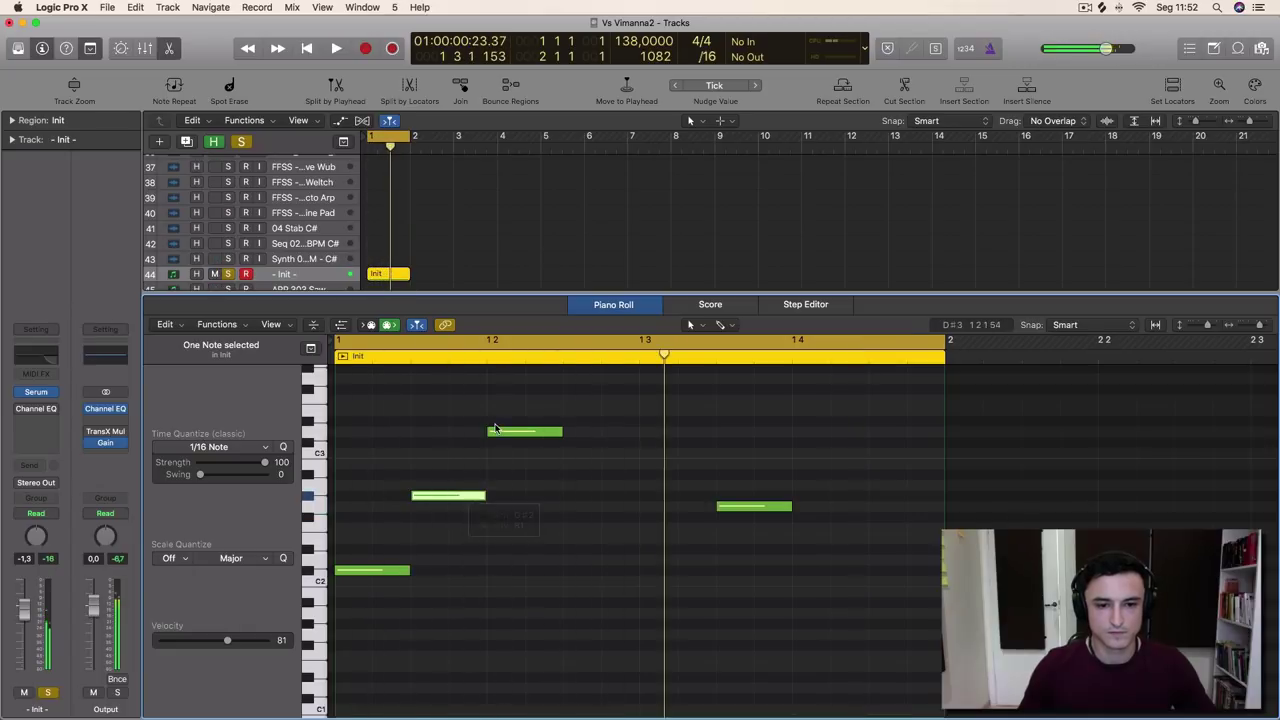
left_click_drag(494, 428, 504, 447)
key("space")
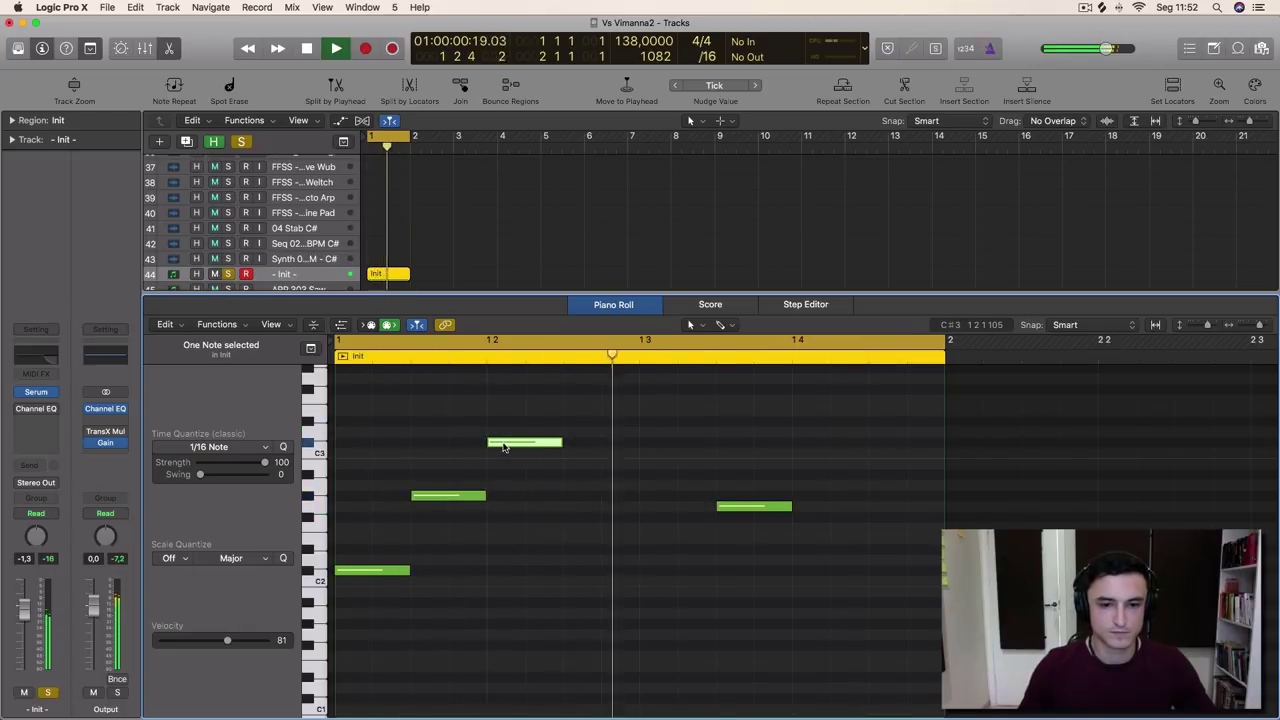
key("space")
Delete the G2 note, copy the three-note C#2, G#2, C#3 pattern to position 1 2 3 and audition it
left_click(752, 508)
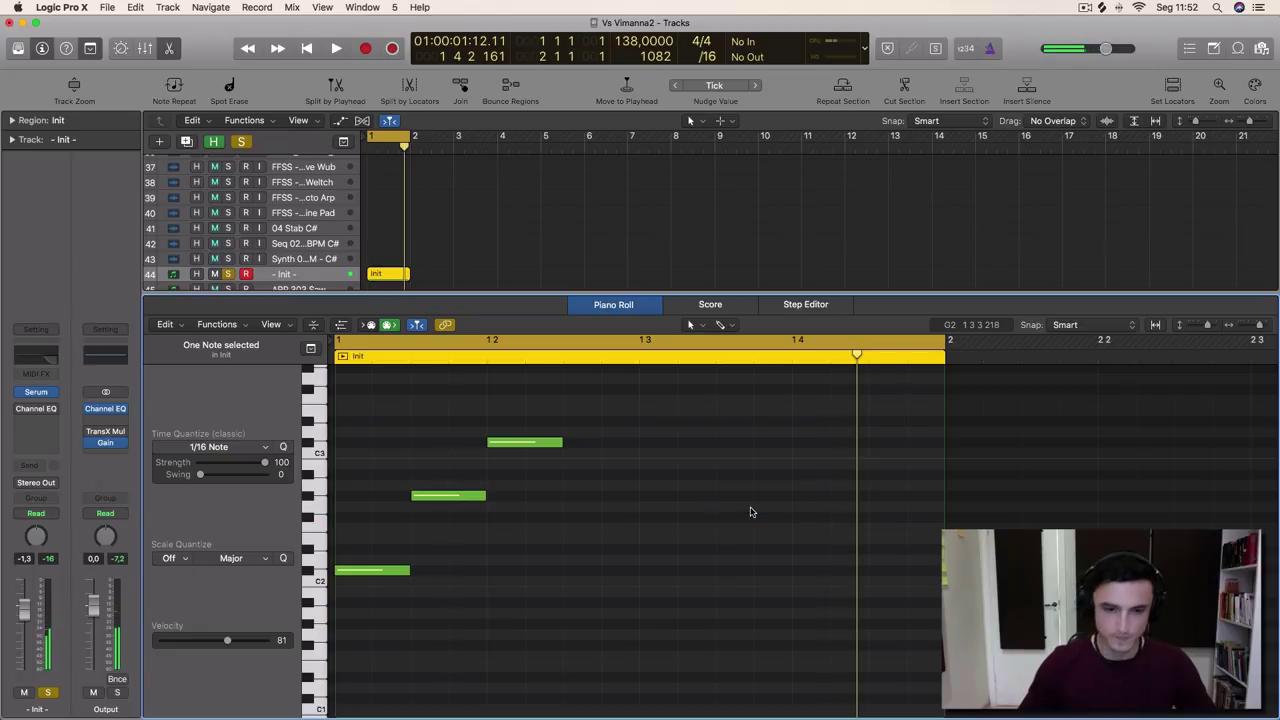
left_click_drag(656, 646, 332, 398)
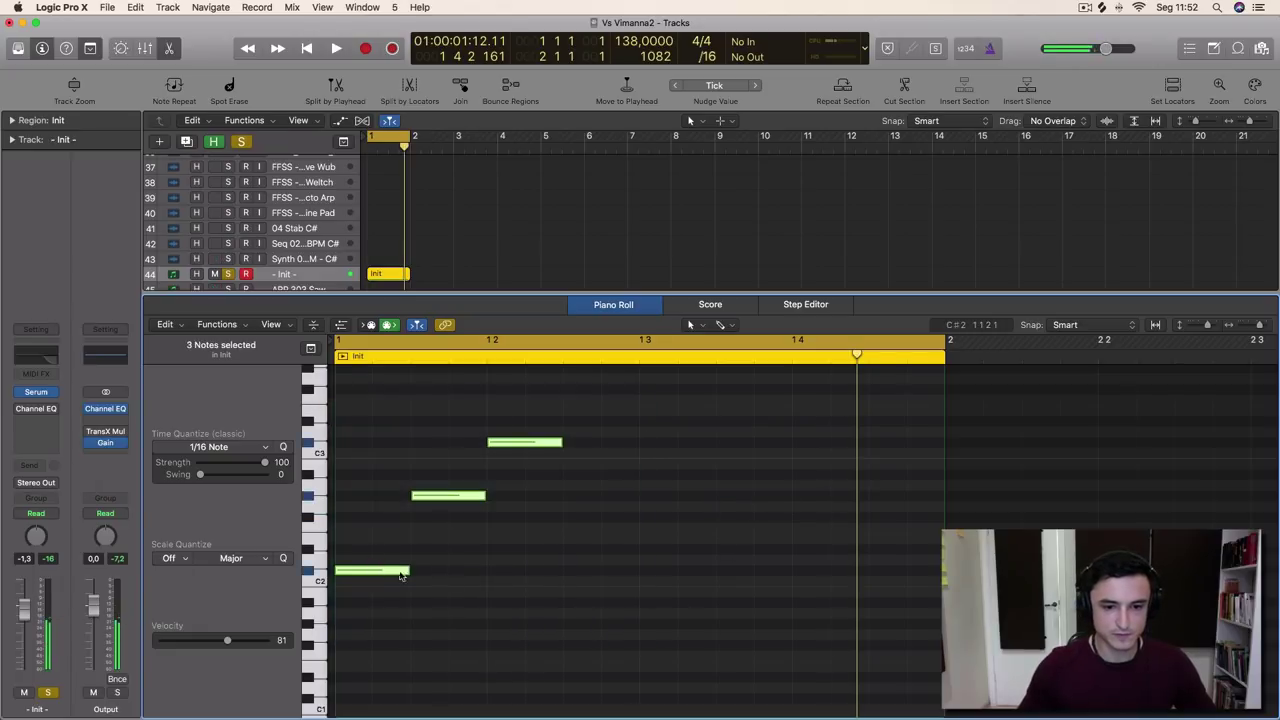
left_click_drag(401, 575, 340, 382)
key("super+z")
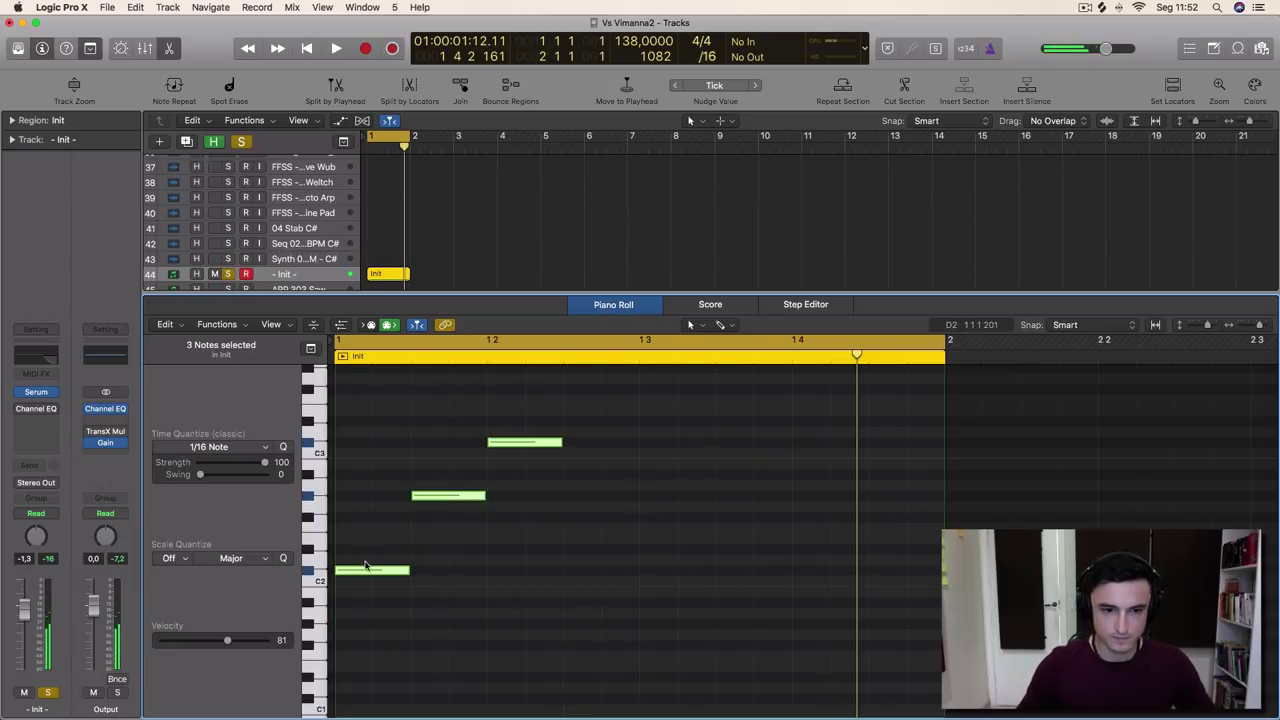
left_click_drag(618, 598, 604, 593)
key("space")
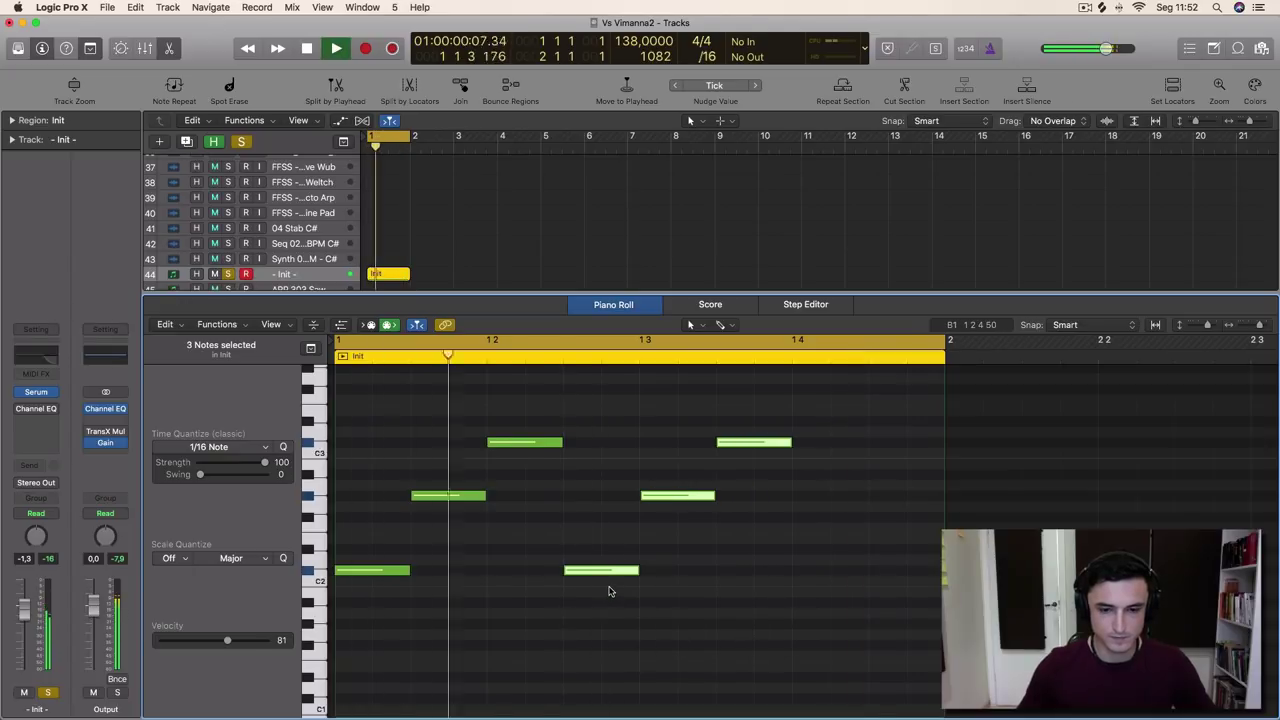
key("space")
Copy the three-note pattern once more to position 1 4 1 and audition the extended sequence
key("super+Left")
key("super+Left")
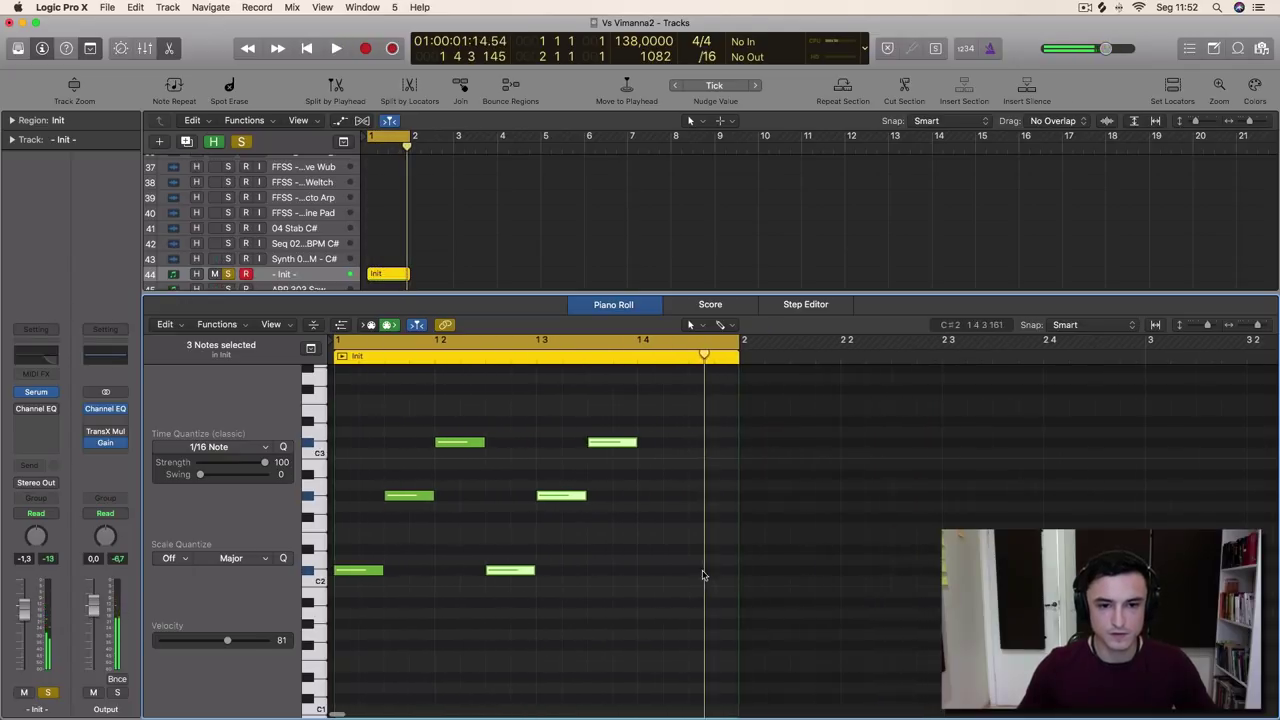
left_click(611, 618)
left_click_drag(611, 618, 525, 388)
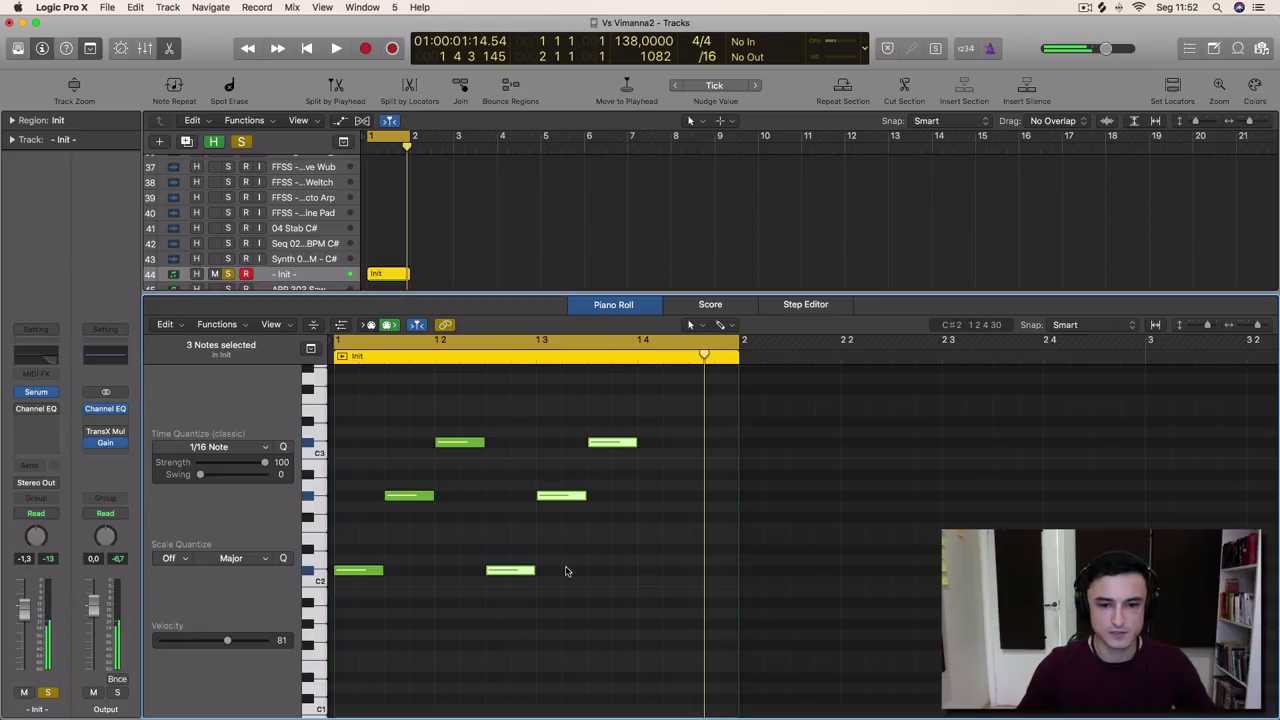
left_click_drag(515, 571, 668, 571)
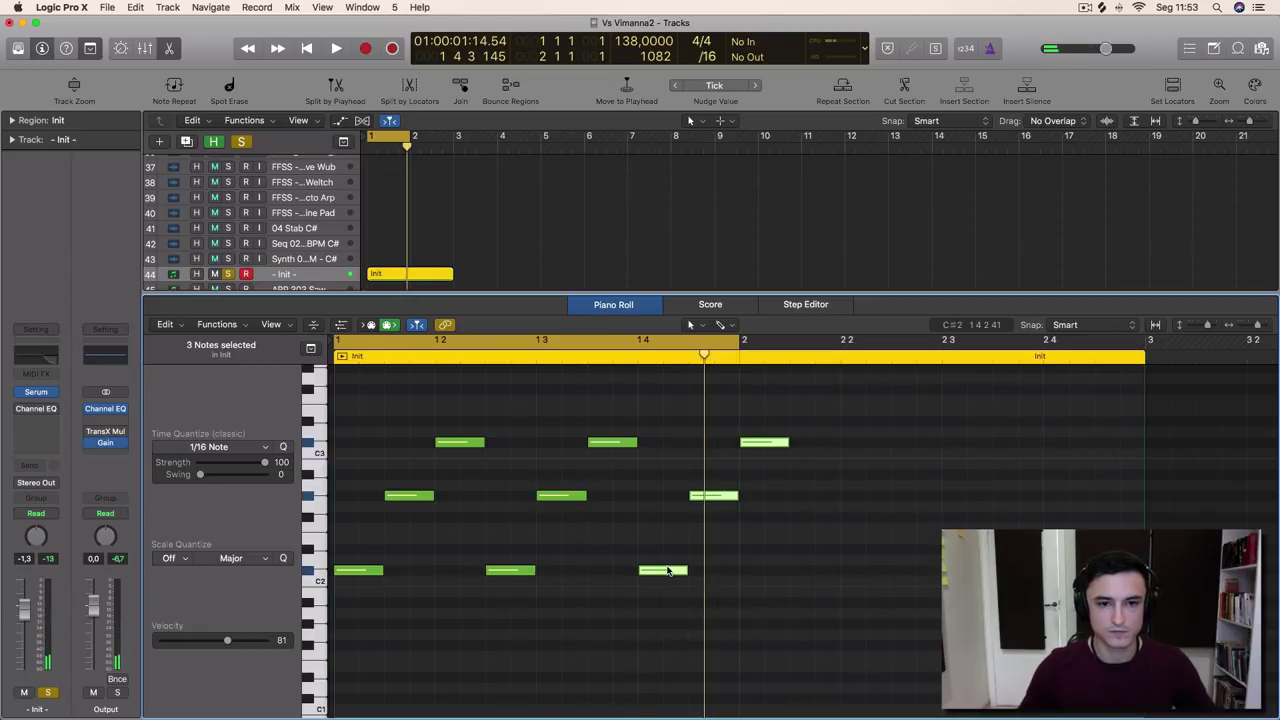
key("space")
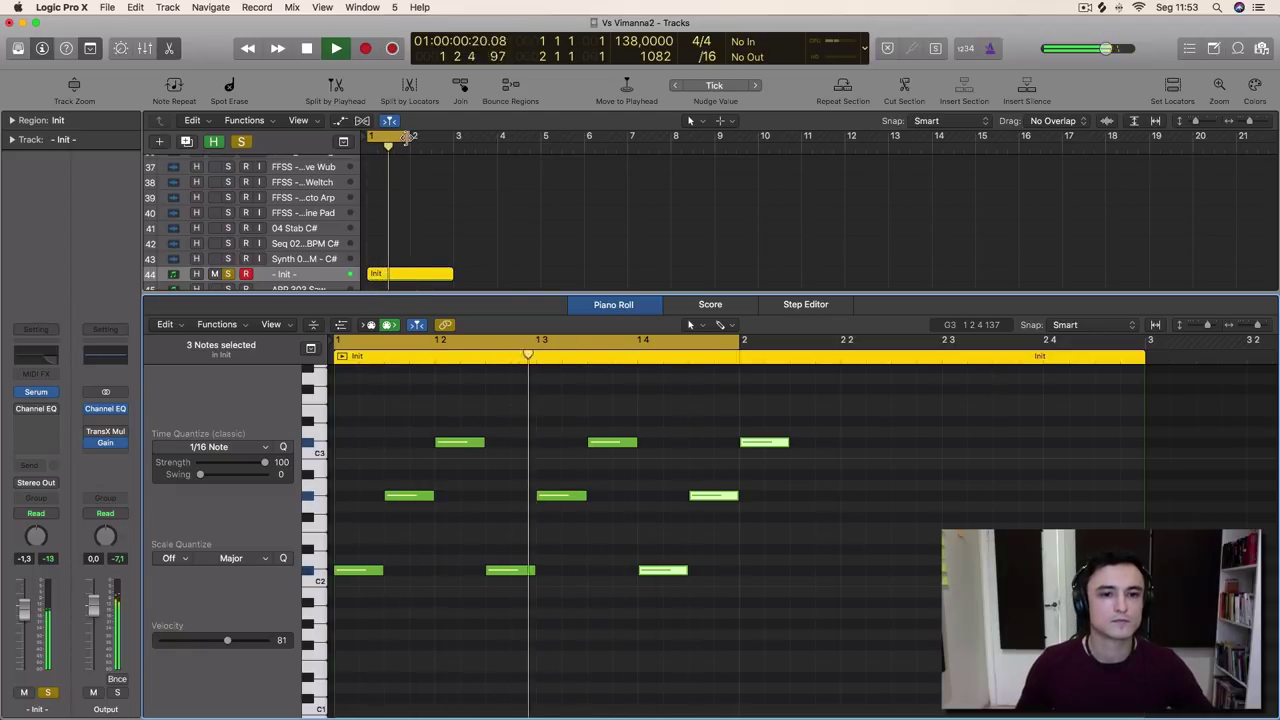
key("space")
Split the Init region at bar 2 and delete the part after it, leaving a one-bar region
mouse_move(410, 137)
left_mouse_down()
mouse_move(434, 138)
mouse_move(410, 138)
left_mouse_up()
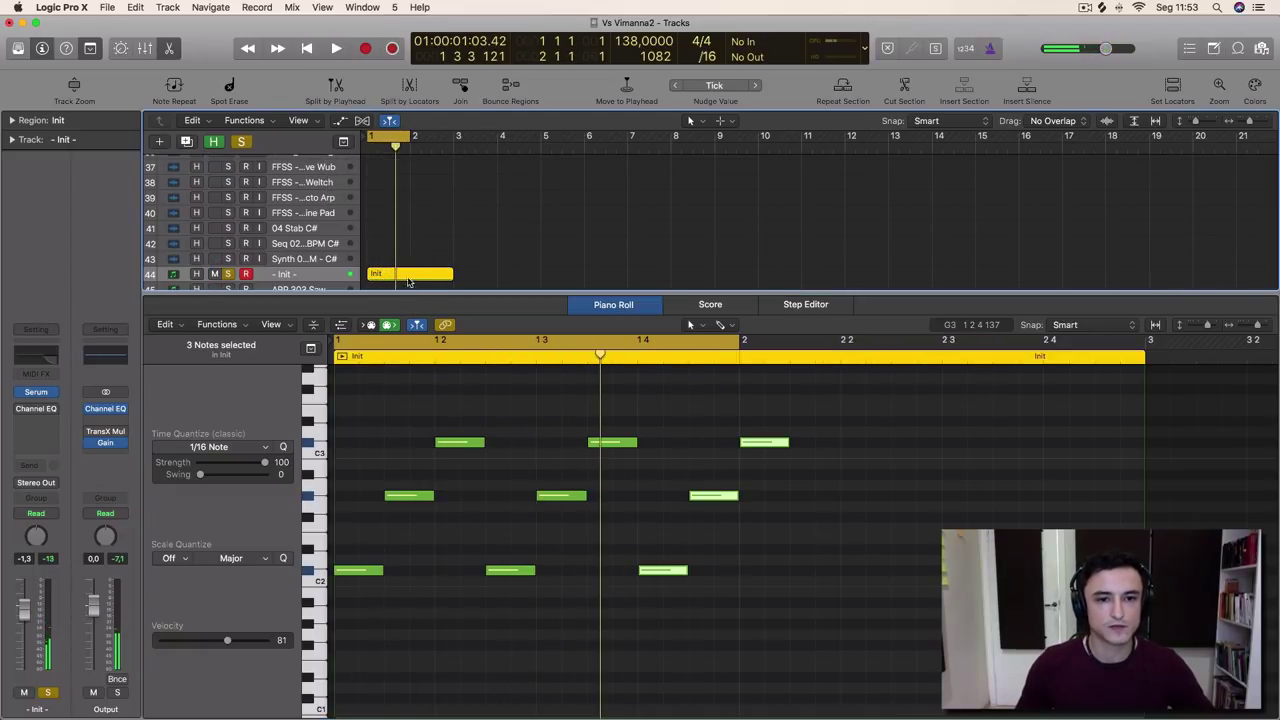
key("super+Down")
key("super+Down")
key("super+Down")
key("super+Down")
double_click(410, 277, "super")
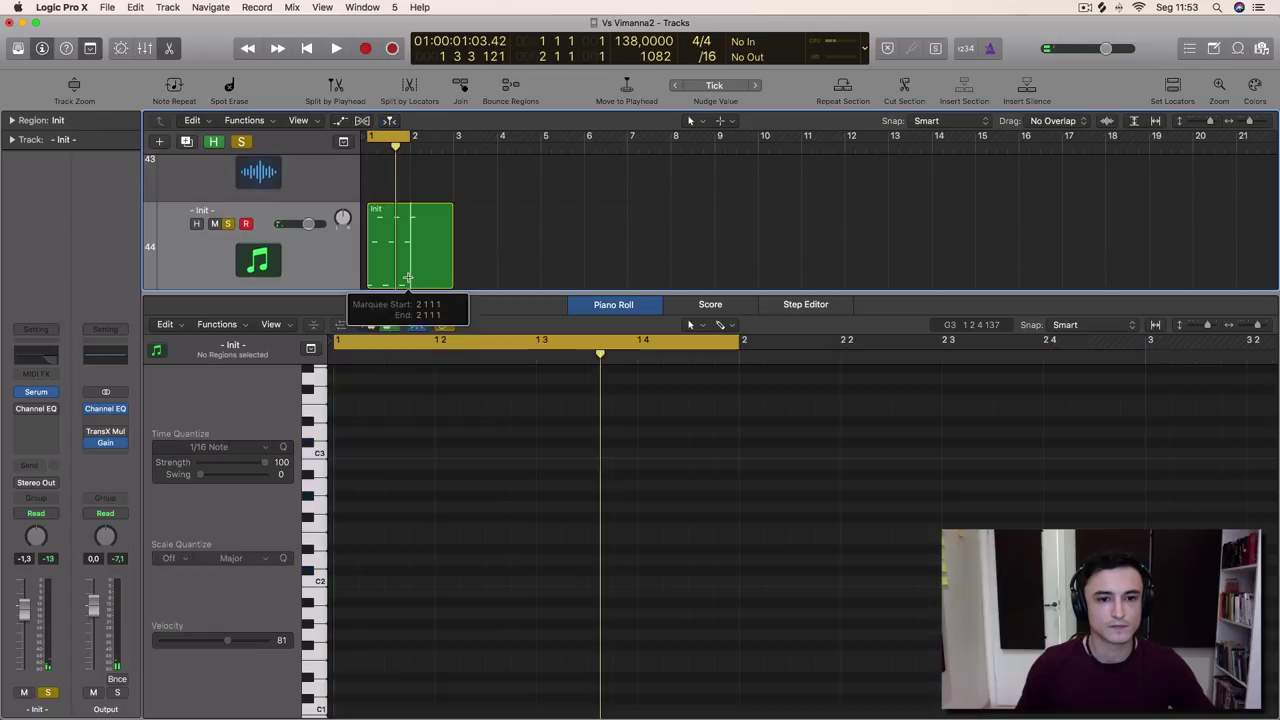
key("Delete")
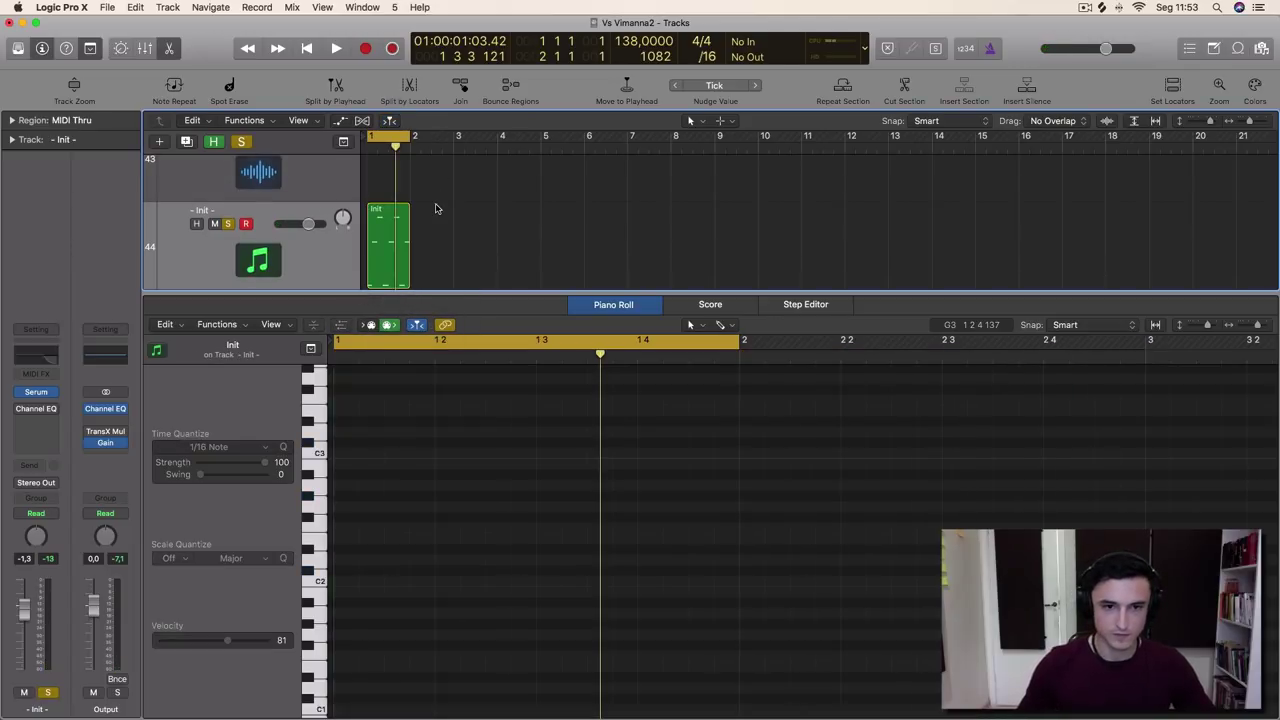
Close the piano roll, copy the one-bar region to fill bars 1 to 4, and play with the cycle range covering all four bars
left_click(621, 307)
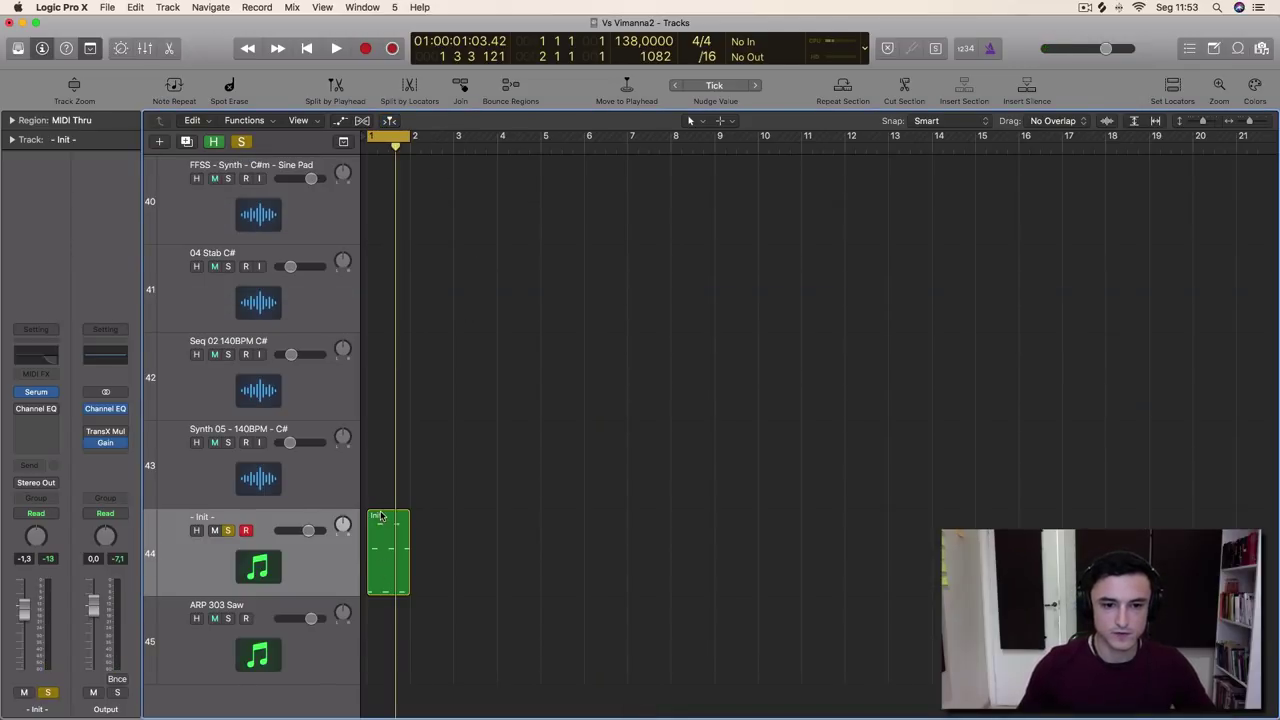
left_click_drag(380, 516, 452, 520, "alt")
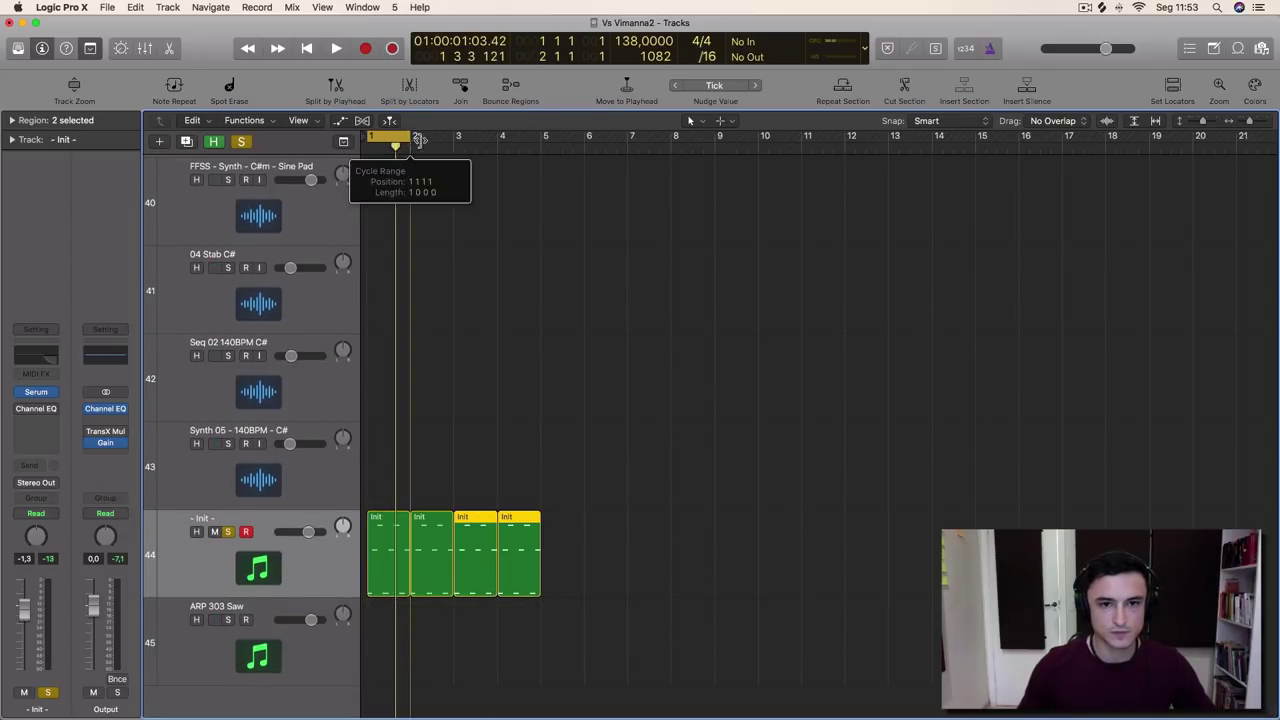
left_click_drag(419, 140, 543, 185)
key("space")
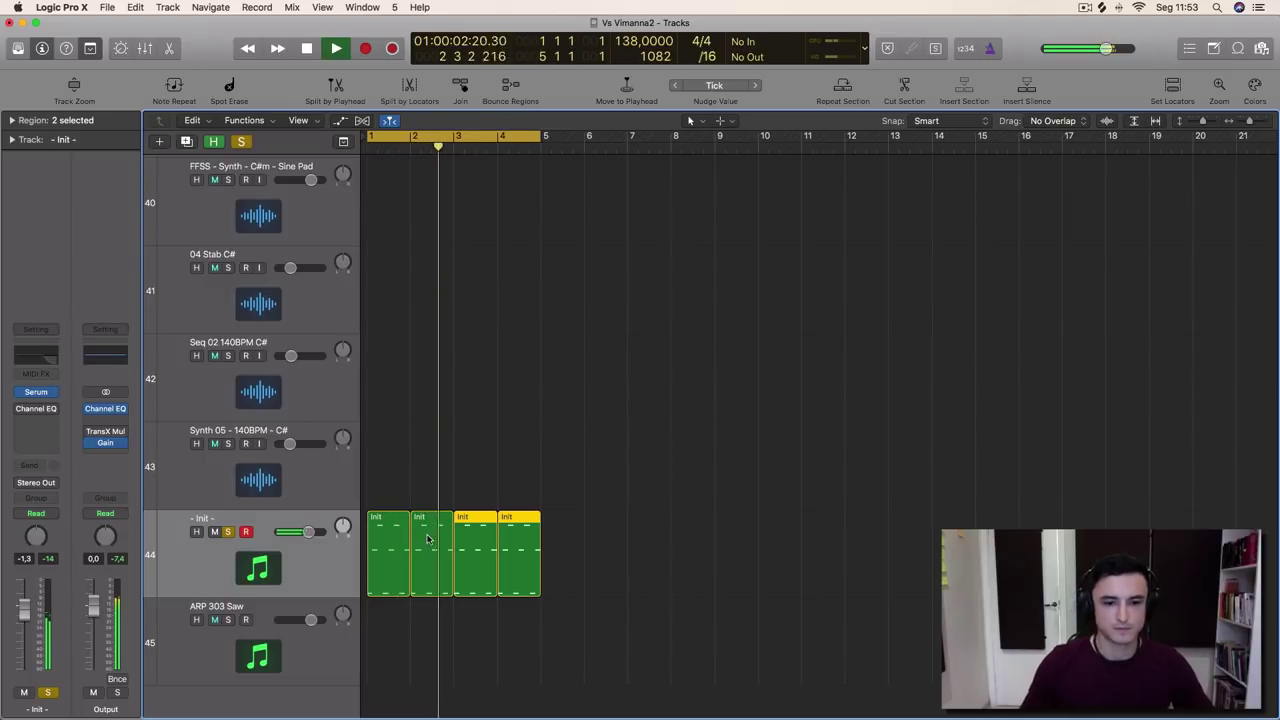
Try transposing all eight notes of the bar 4 region up seven semitones, audition the result, and undo the transposition
double_click(517, 522)
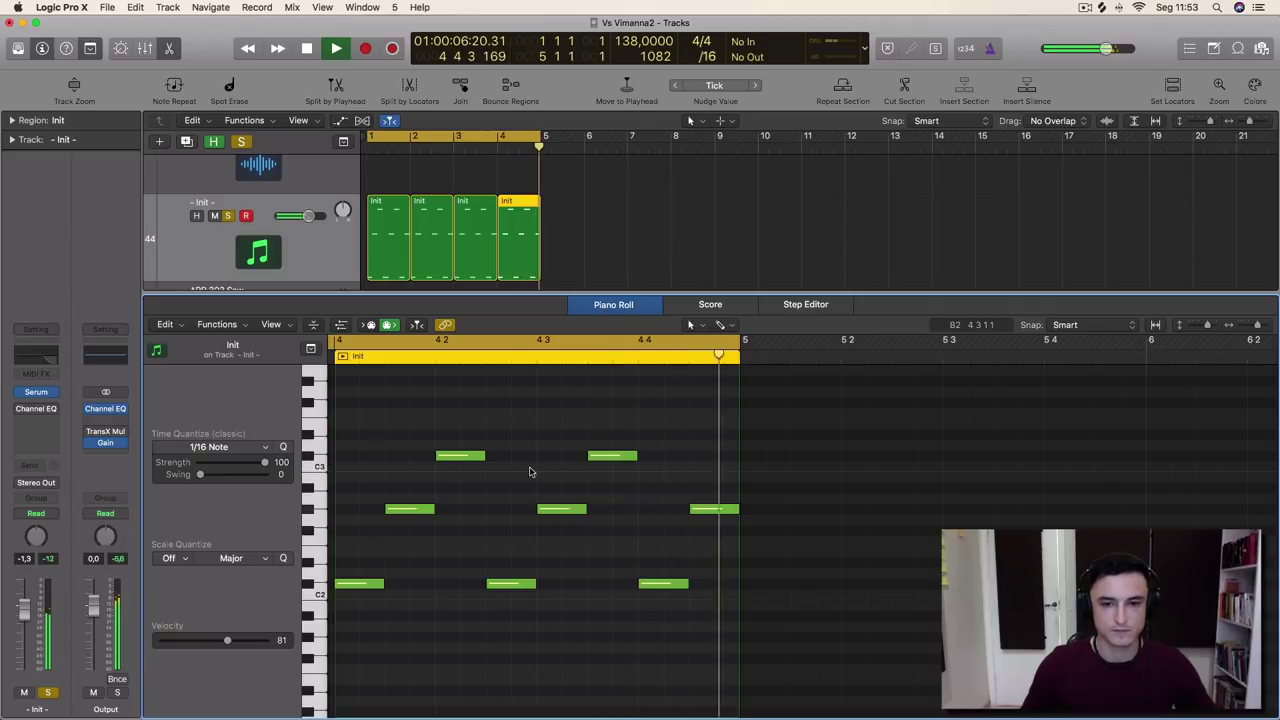
key("space")
left_click_drag(354, 412, 745, 670)
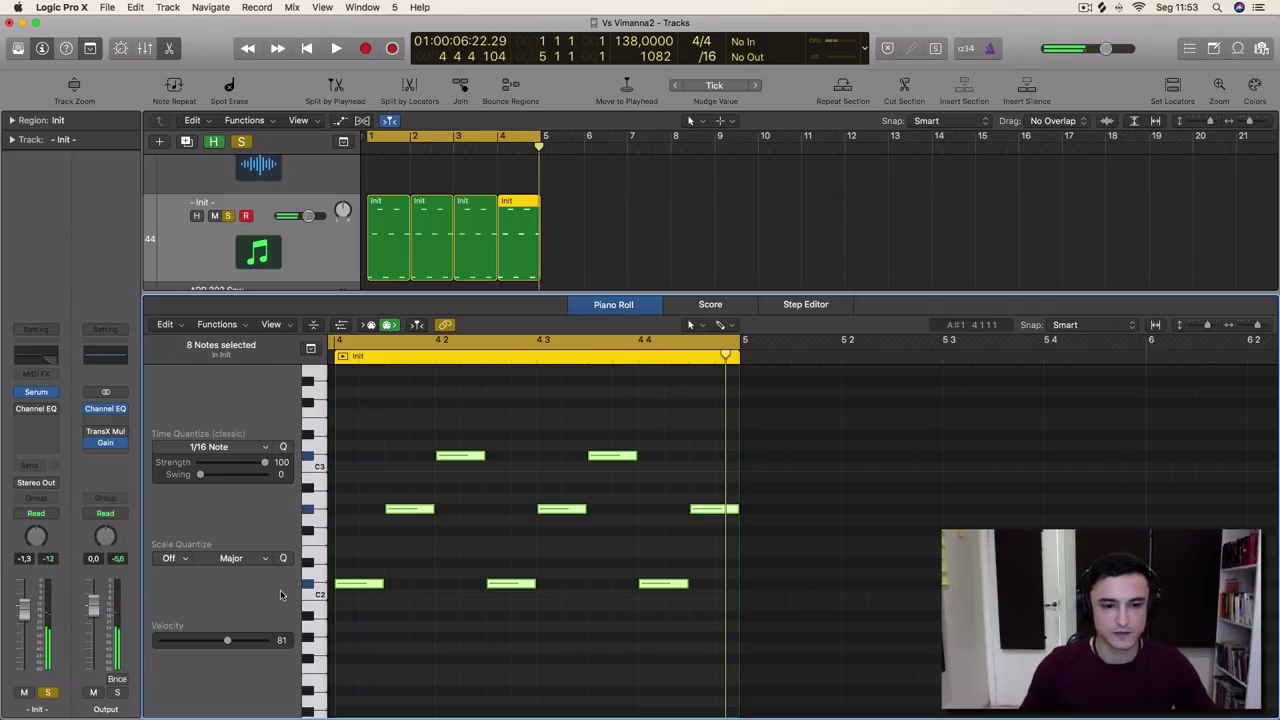
left_click_drag(349, 588, 347, 509)
key("space")
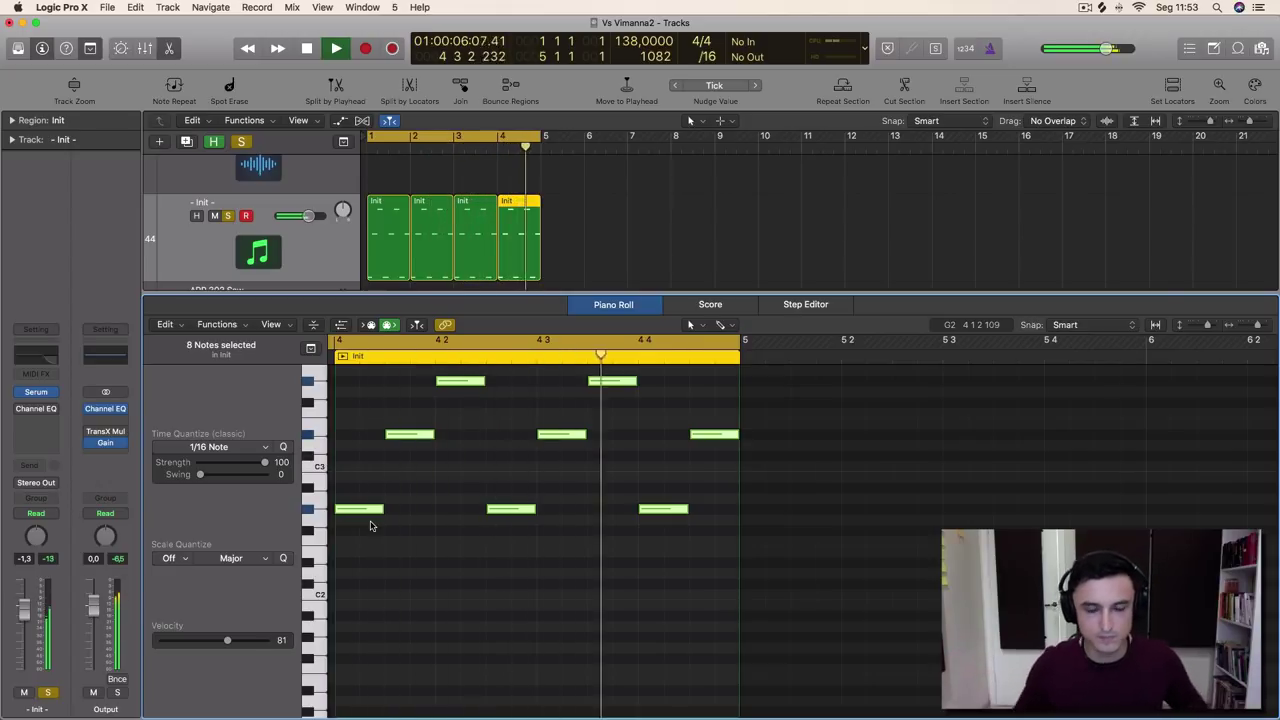
key("space")
key("super+z")
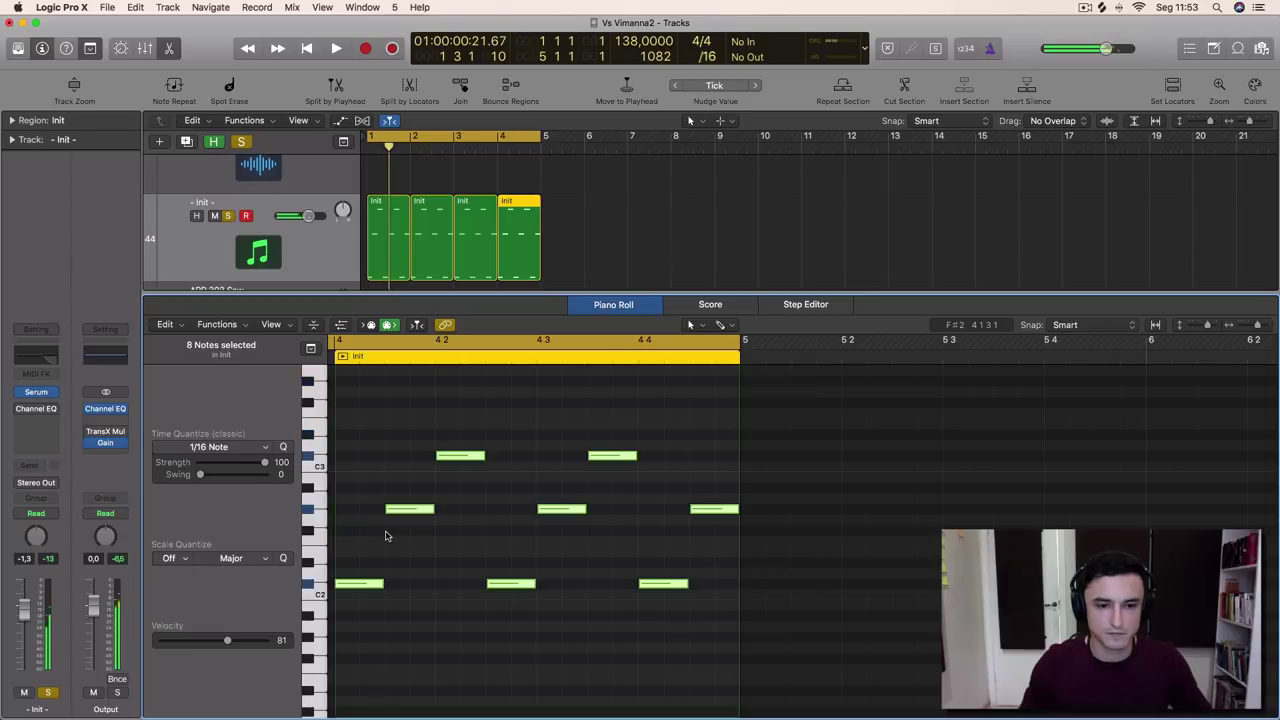
Change the bar 3 region's second note to B2 and third to A#2, auditioning bar 3 alone and the full four-bar cycle
key("space")
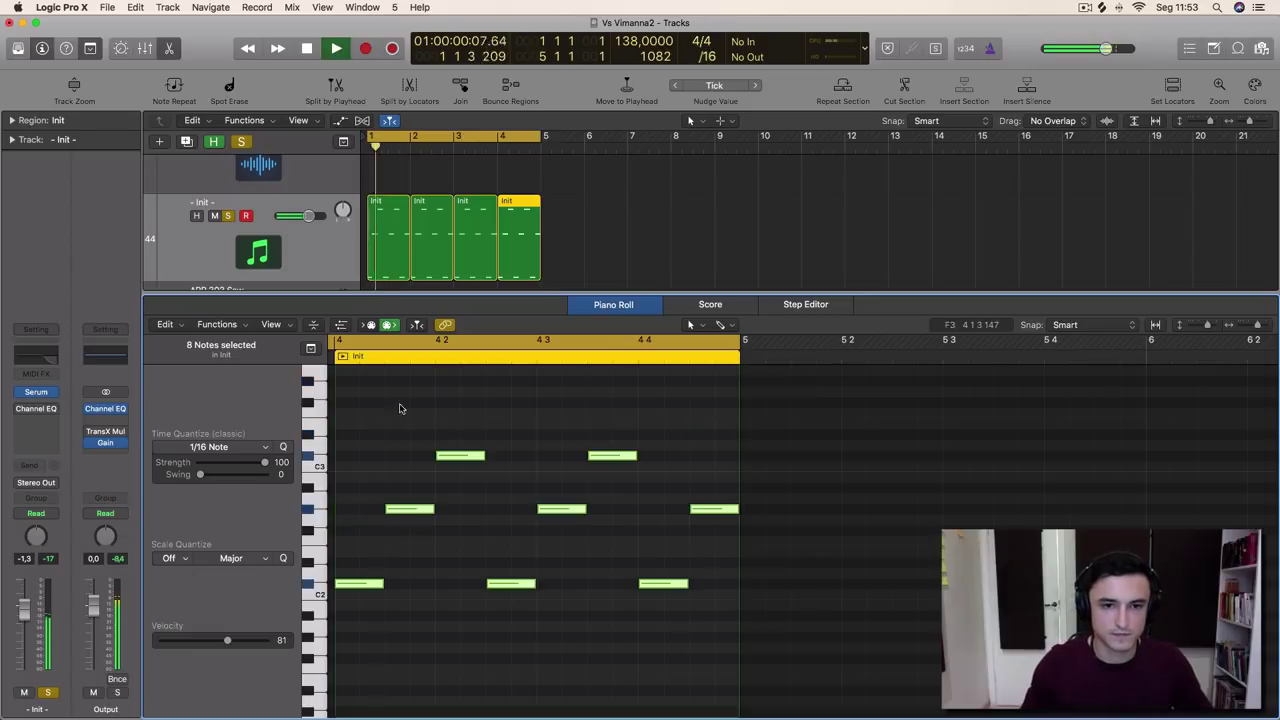
left_click(474, 199)
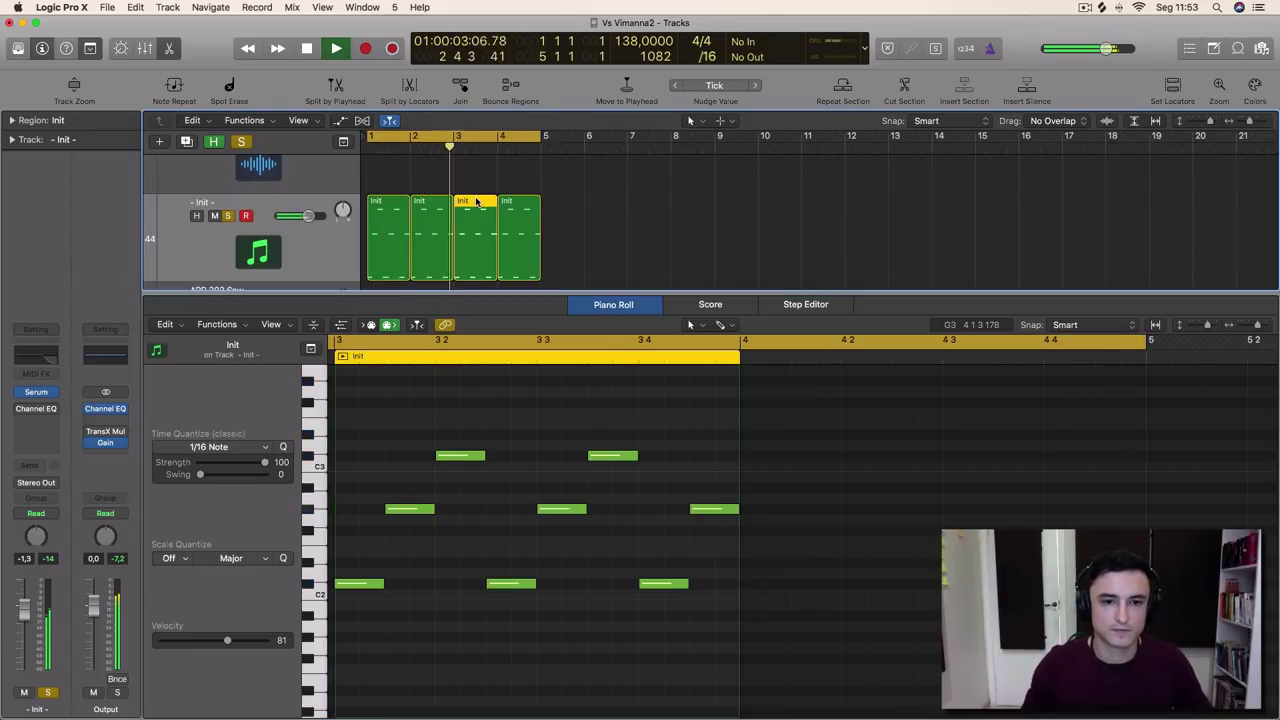
left_click(398, 504)
key("space")
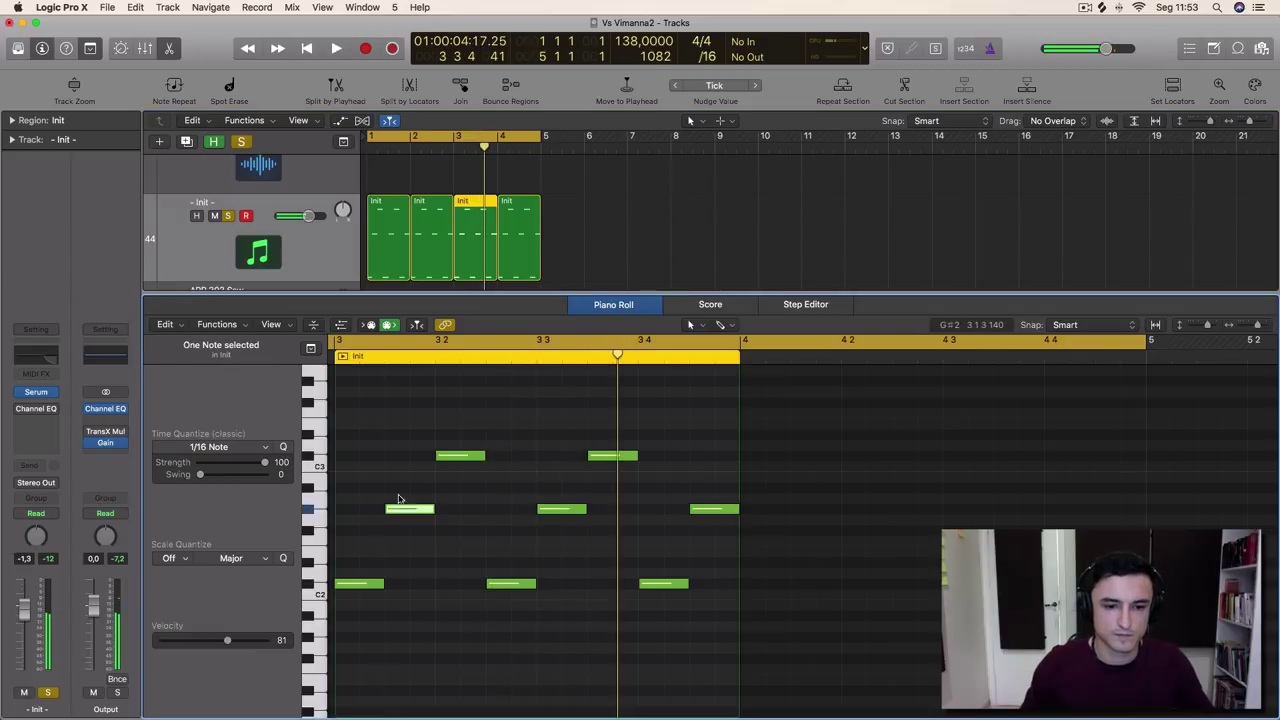
left_click_drag(398, 499, 450, 494)
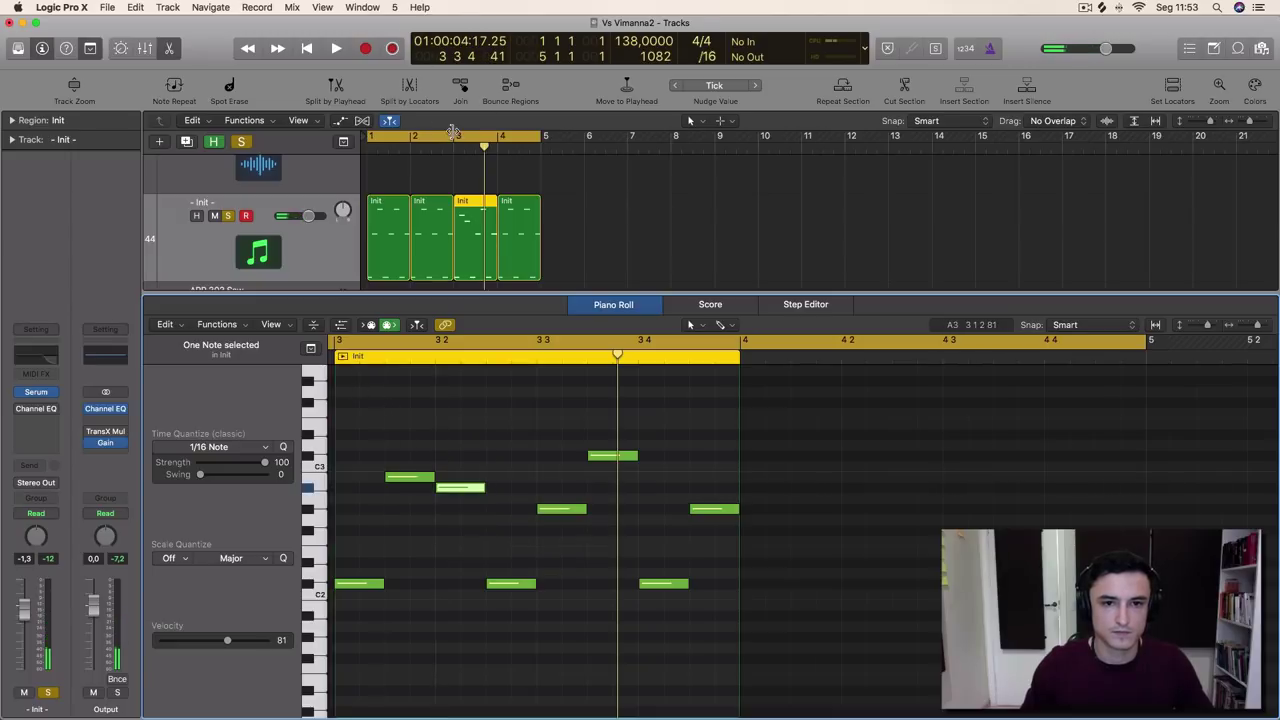
left_click_drag(453, 133, 500, 141)
key("space")
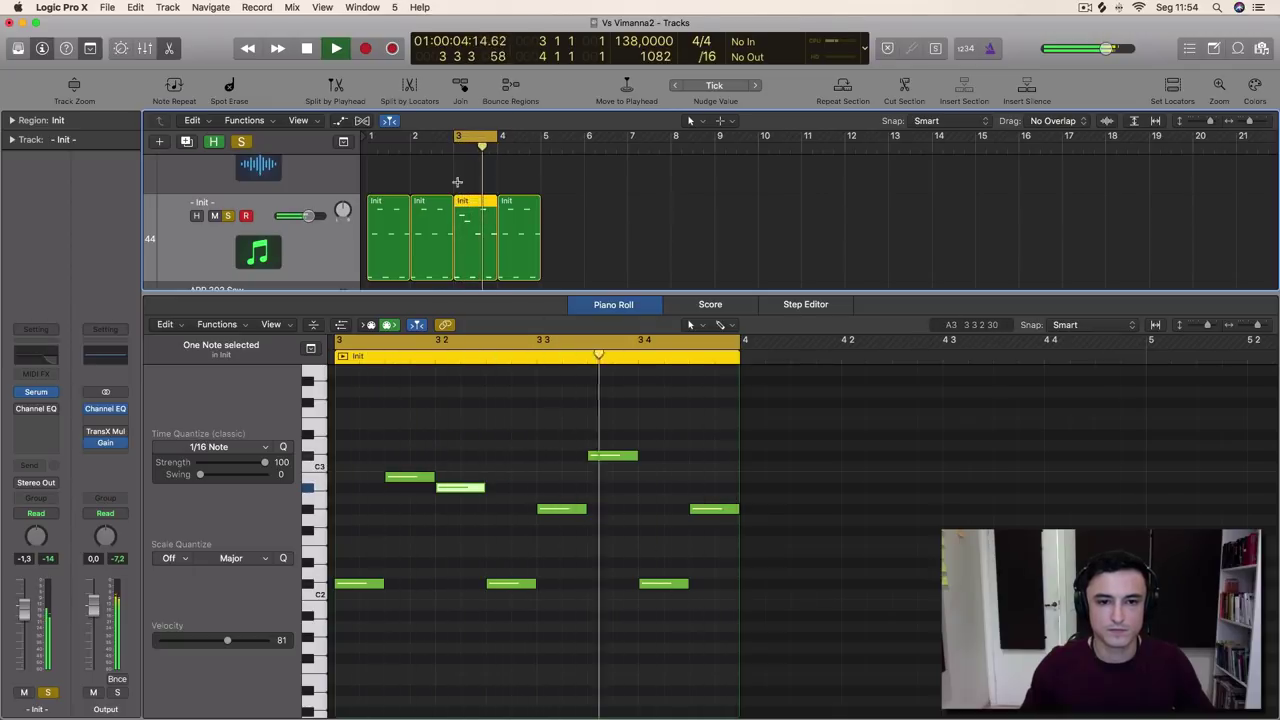
left_click_drag(370, 134, 543, 140)
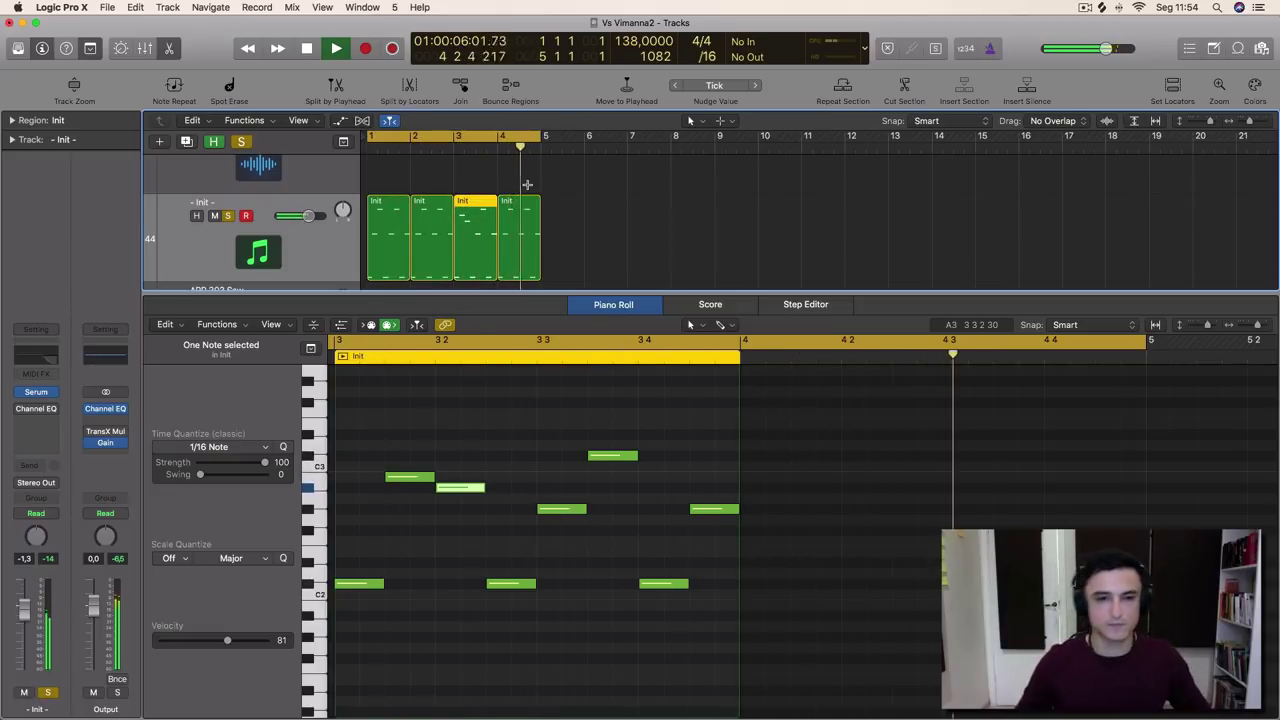
key("space")
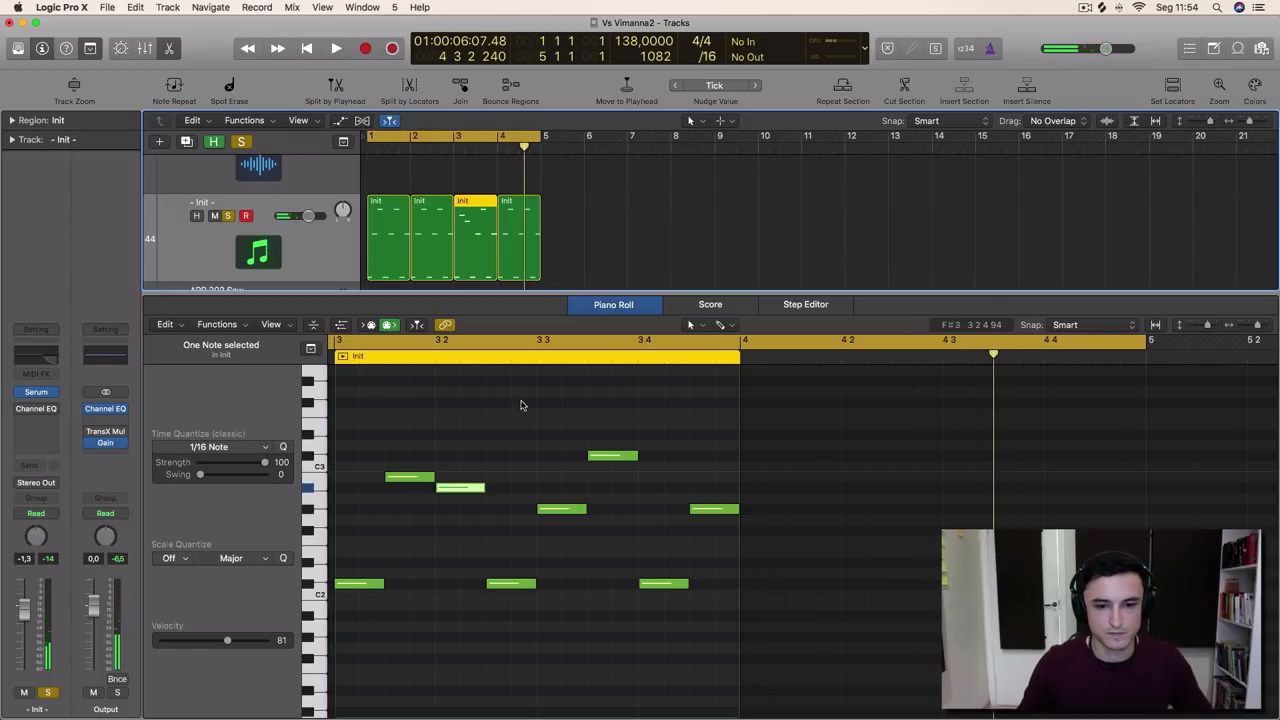
Delete the last five notes in bar 3, copy the C#2, B2, A#2 pattern to position 3 2 3 and audition it
left_click_drag(503, 403, 695, 620)
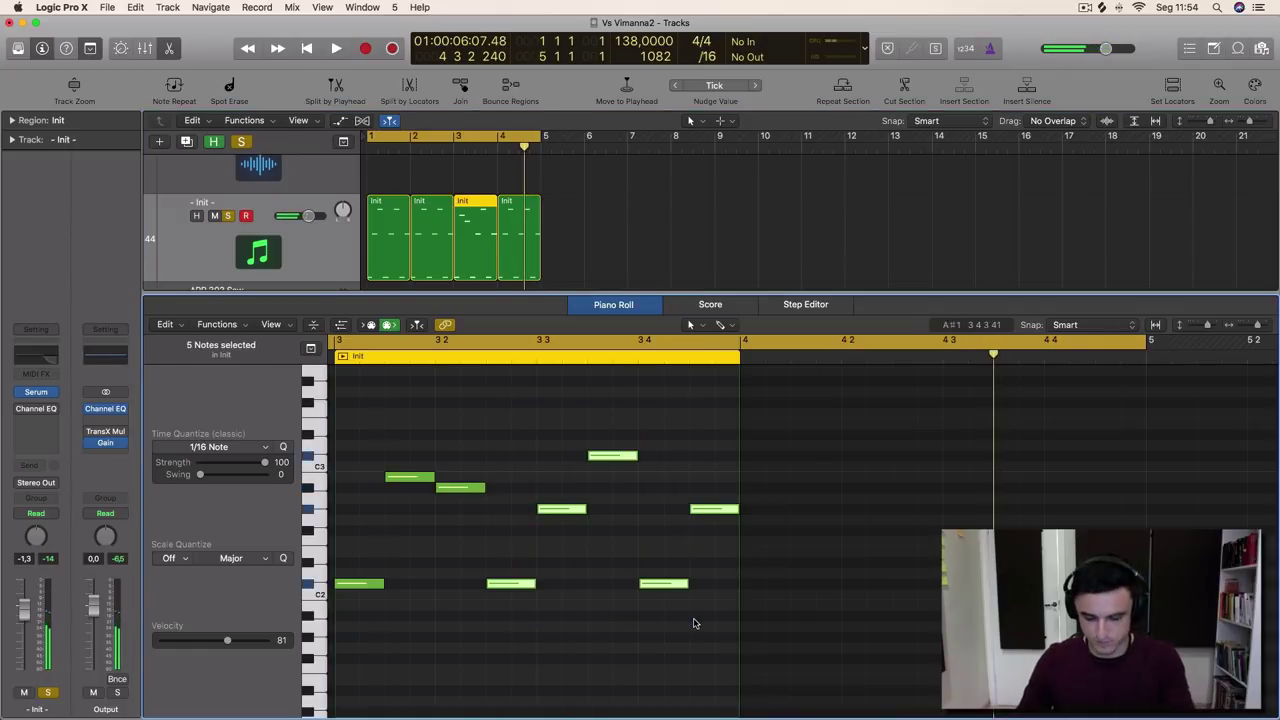
key("Delete")
left_click_drag(538, 635, 297, 473)
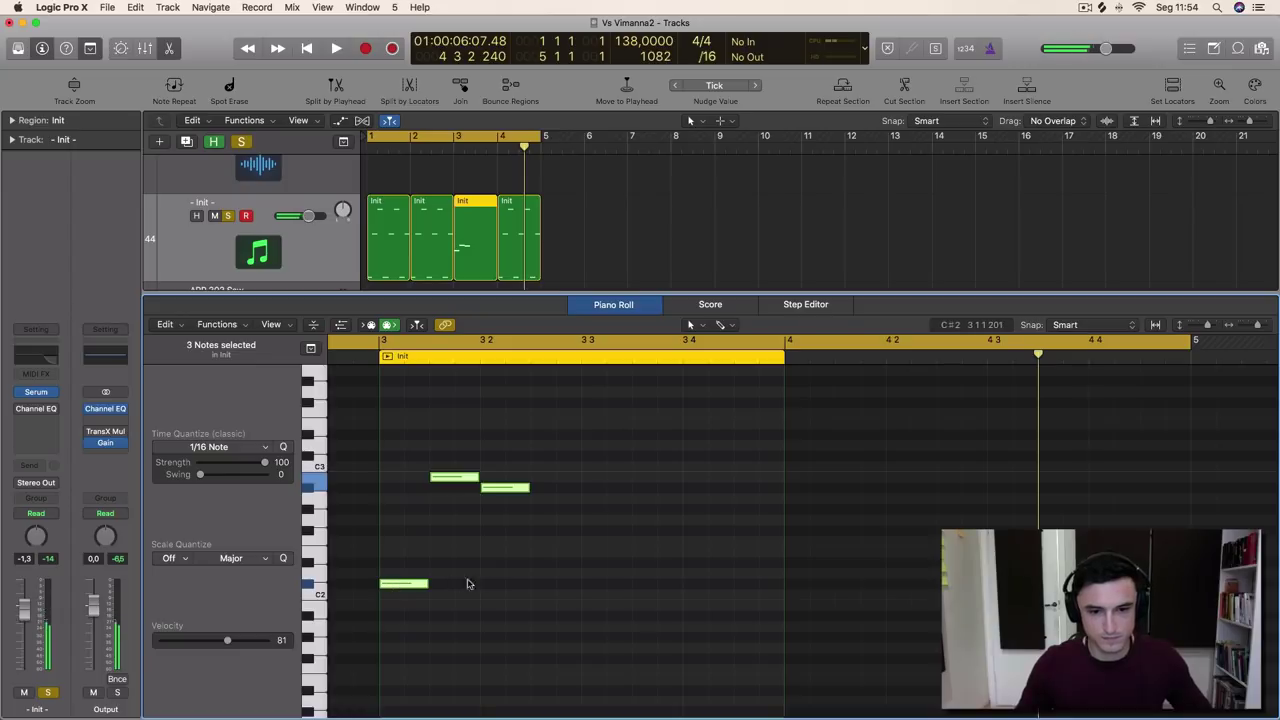
left_click_drag(400, 584, 544, 589)
key("space")
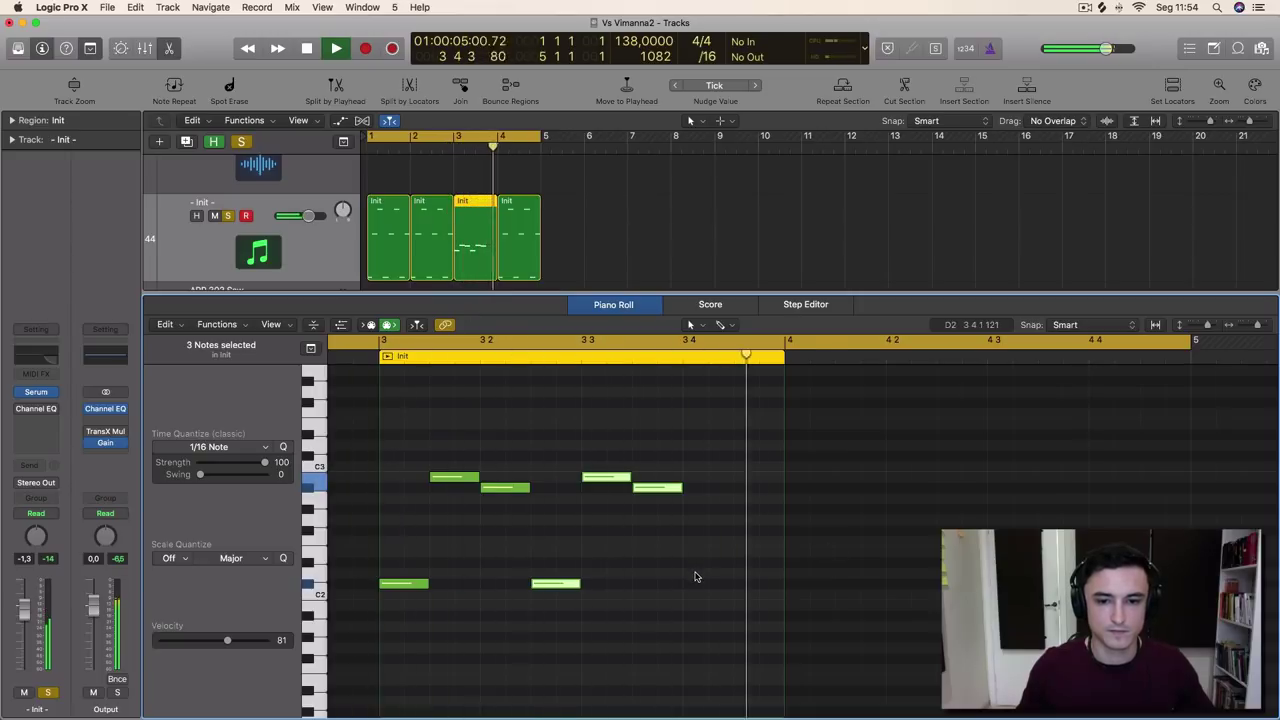
Complete bar 3 by copying the C#2 note to 3 4 1 and the B2 note to 3 4 3, and play the sequence
key("space")
left_click_drag(692, 617, 645, 535)
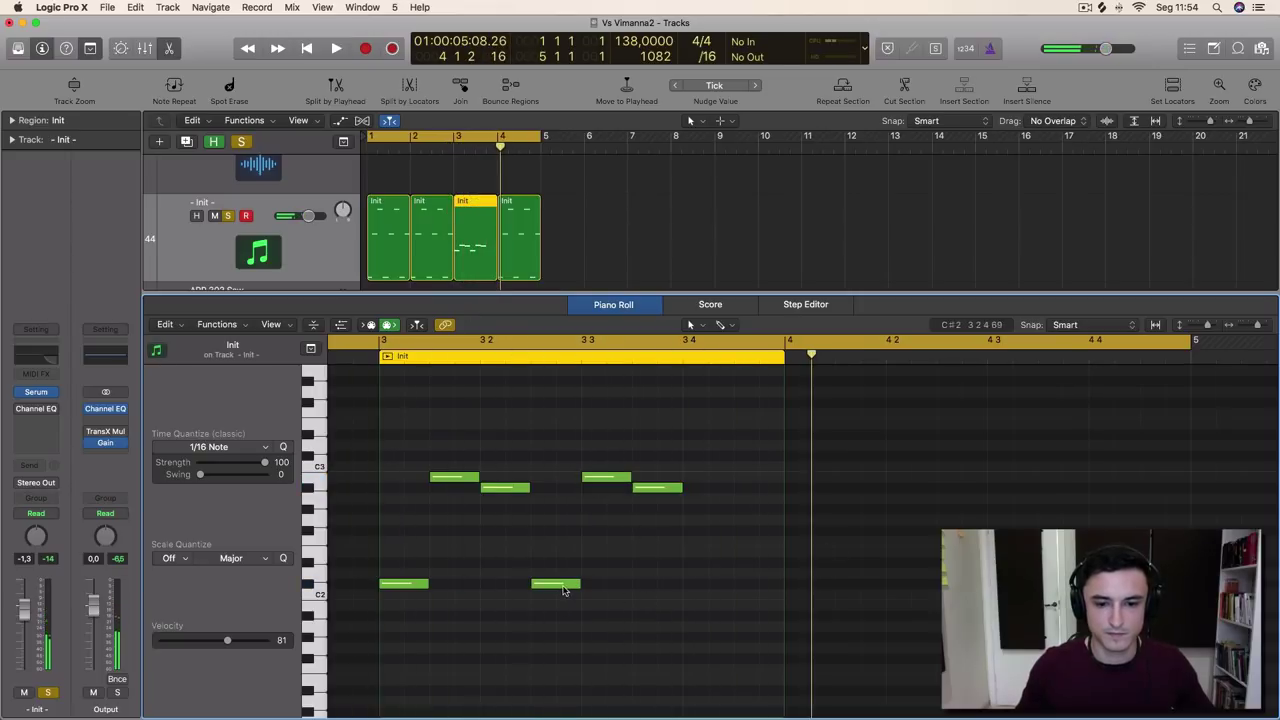
left_click_drag(563, 590, 716, 589)
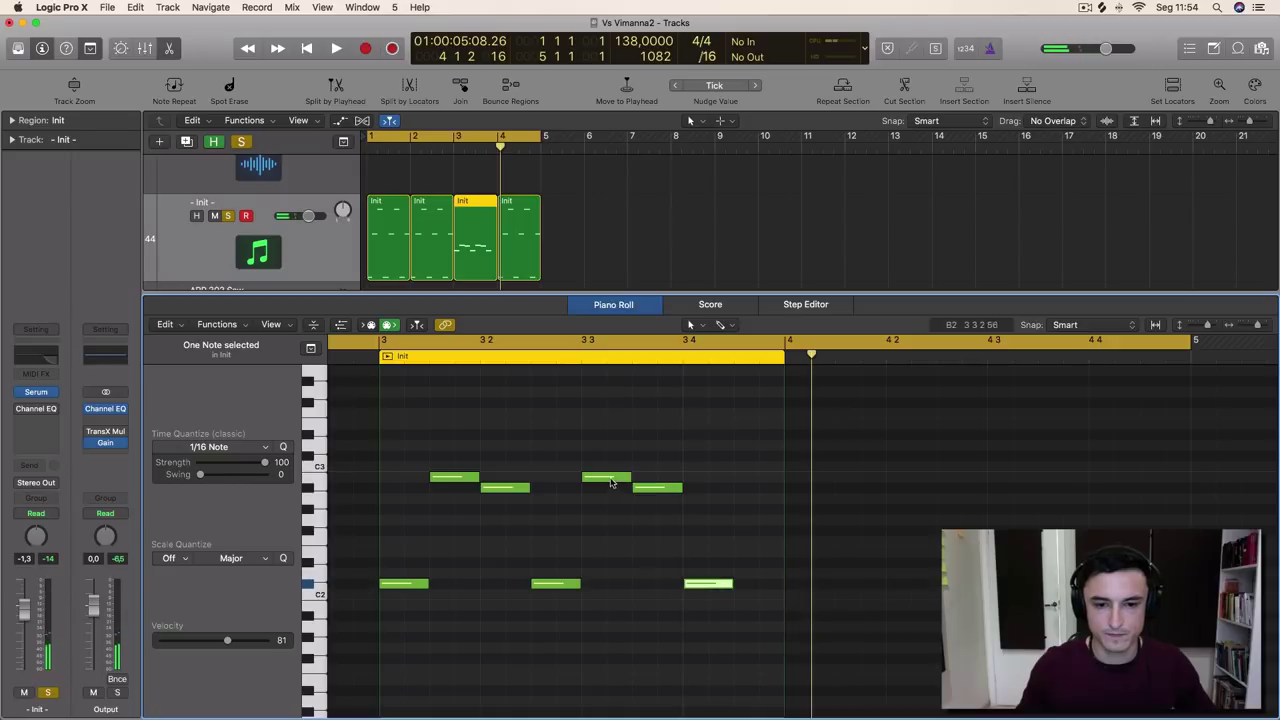
left_click_drag(612, 483, 758, 481)
key("space")
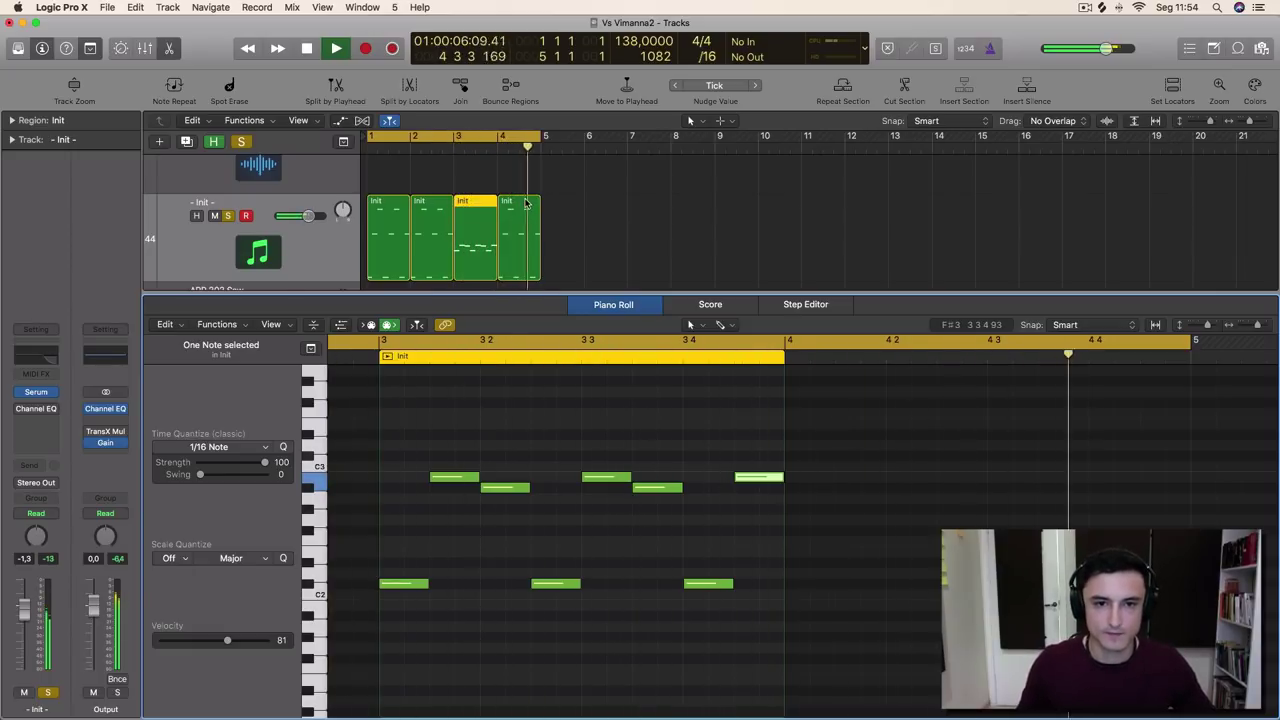
Replace the bar 4 region with a copy of the bar 3 region and play the sequence from the start
key("space")
left_click(507, 206)
key("Delete")
left_click_drag(460, 201, 504, 201)
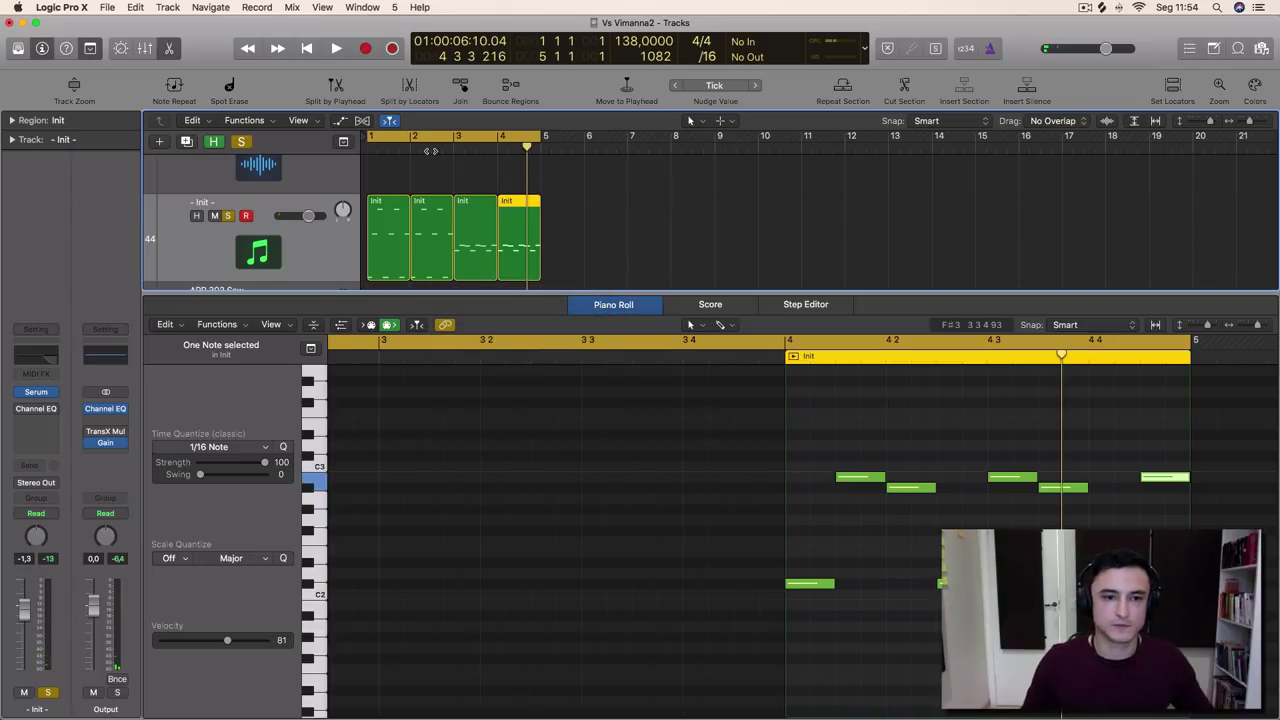
key("Return")
key("space")
Open Serum, shape LFO 1 into a rising ramp with a 4 bar rate, assign it to filter cutoff and audition it
left_click(37, 392)
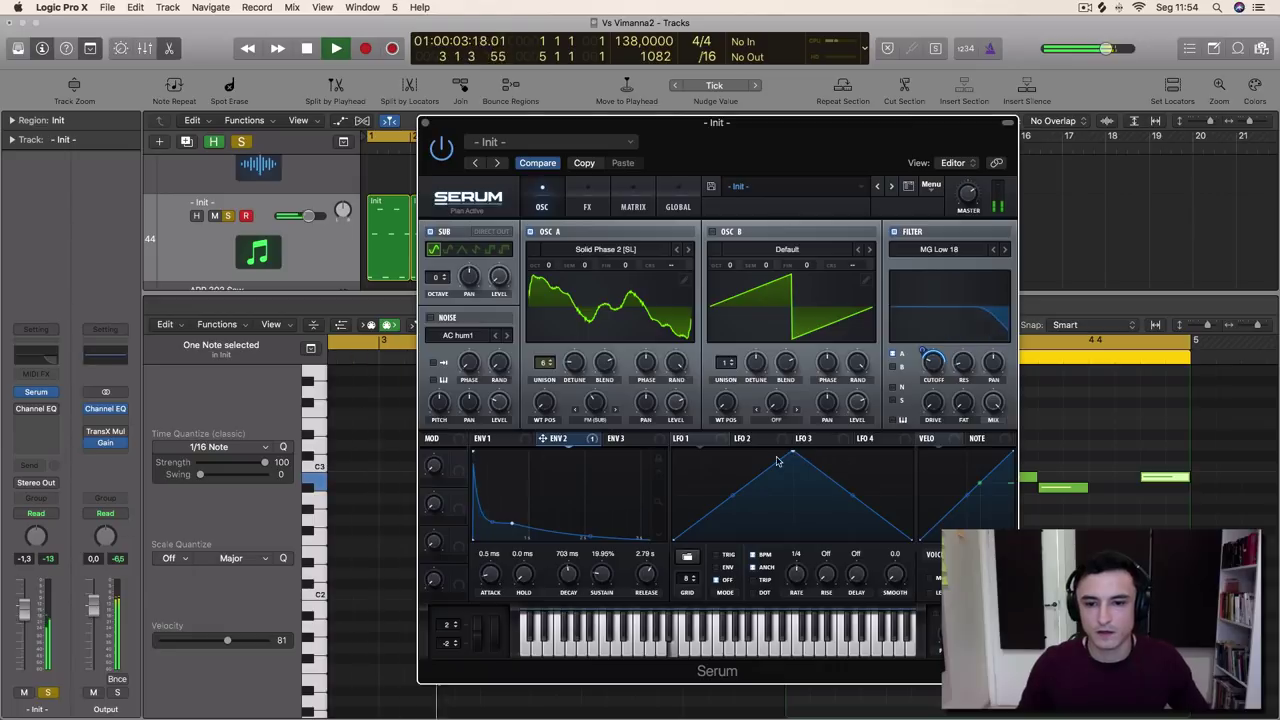
left_click_drag(695, 133, 595, 126)
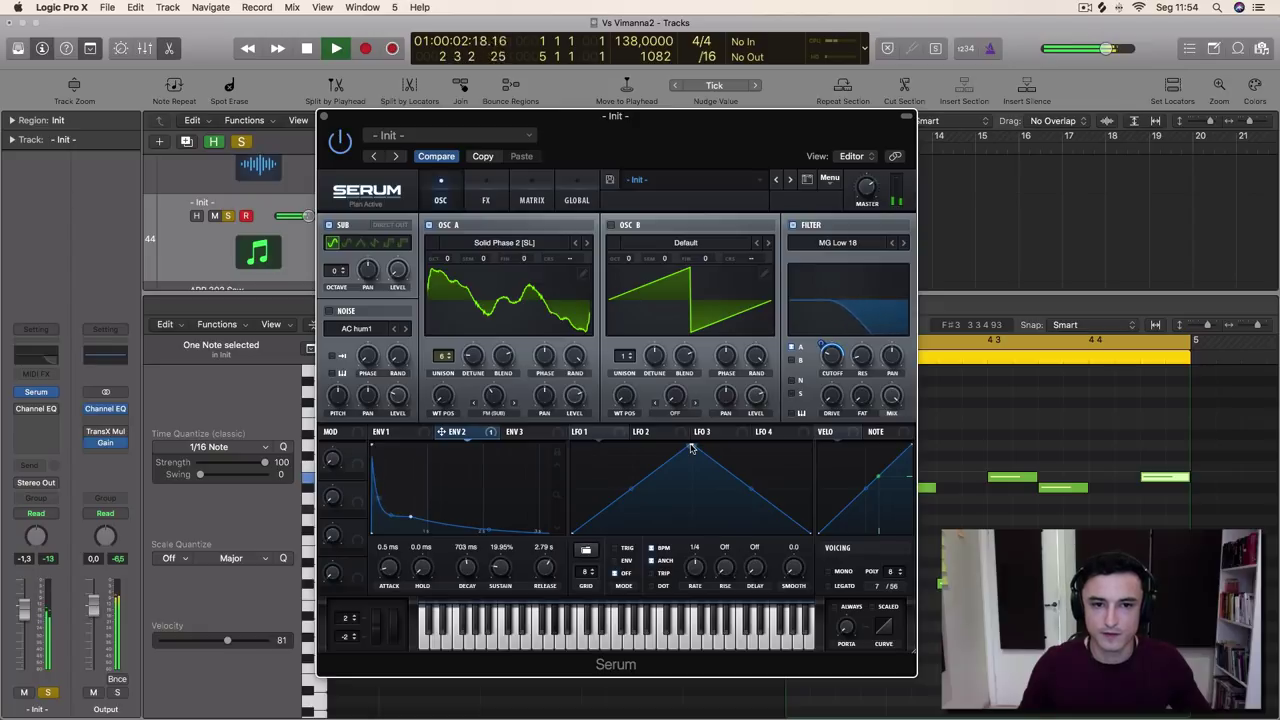
key("space")
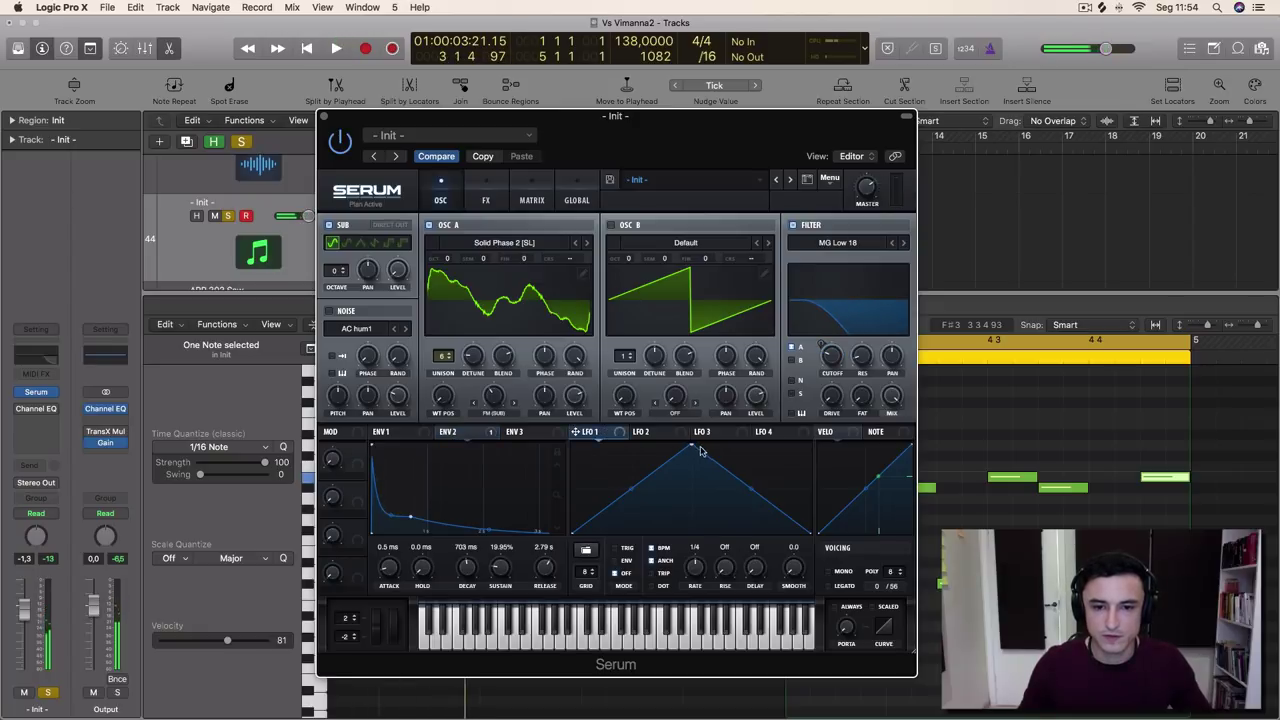
left_click_drag(690, 446, 1004, 427)
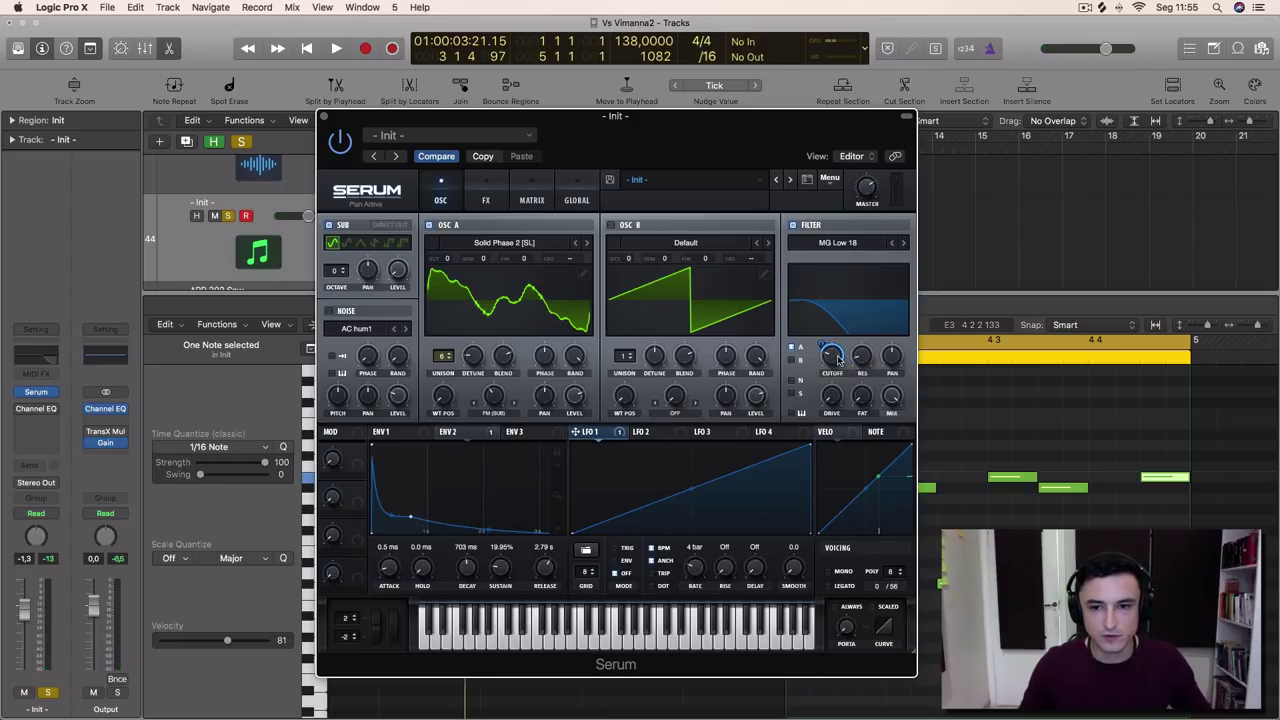
key("space")
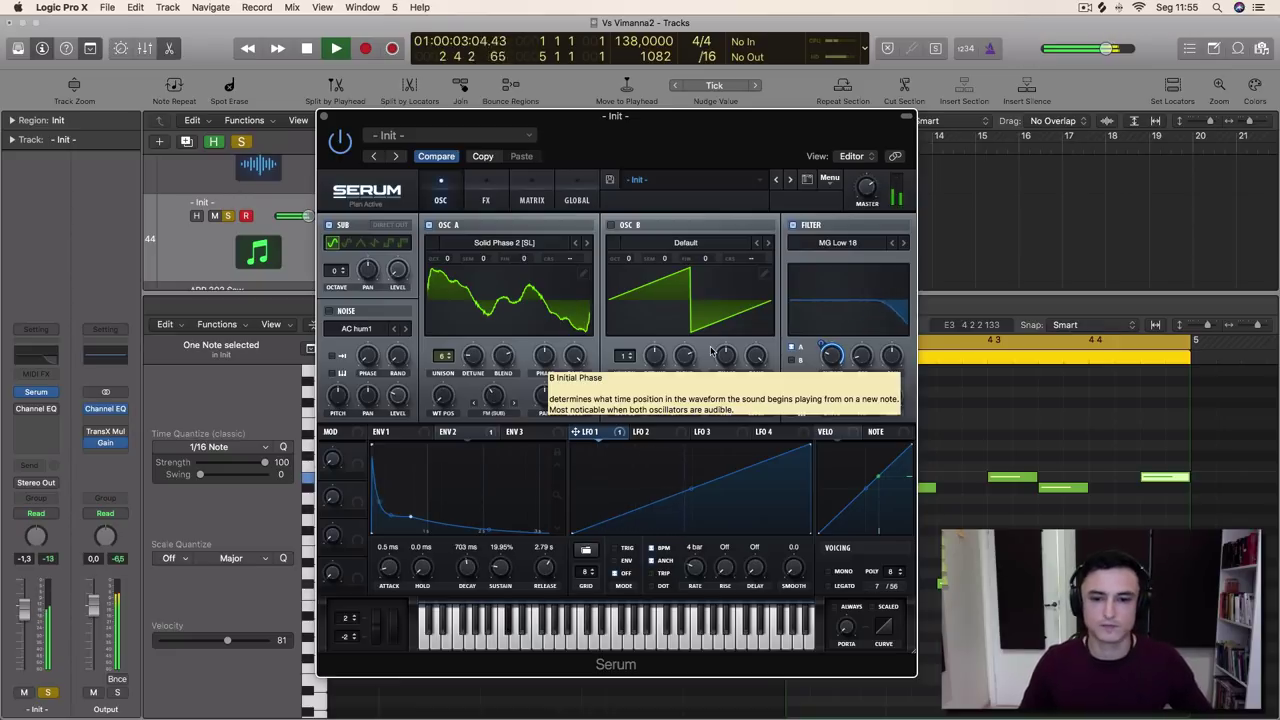
Lower the end point of the LFO 1 ramp to about half height, set its rate to 8 bar and audition the sweep
left_click_drag(813, 451, 816, 488)
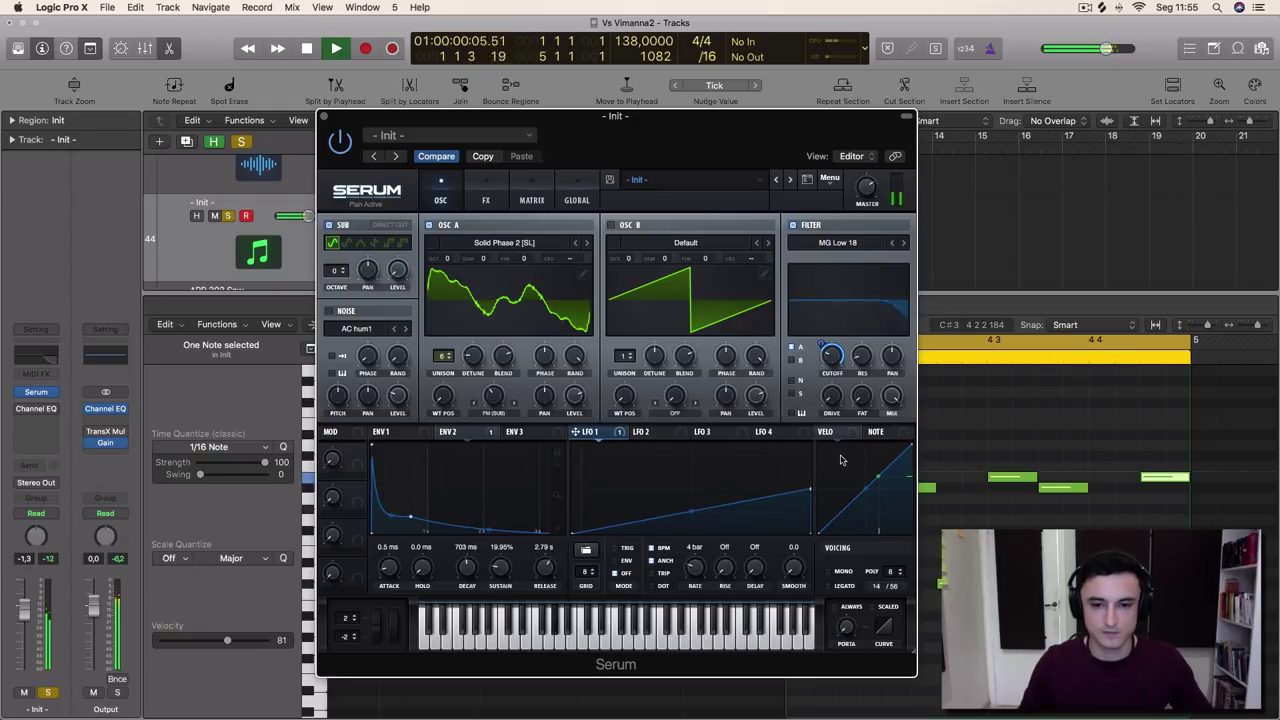
key("space")
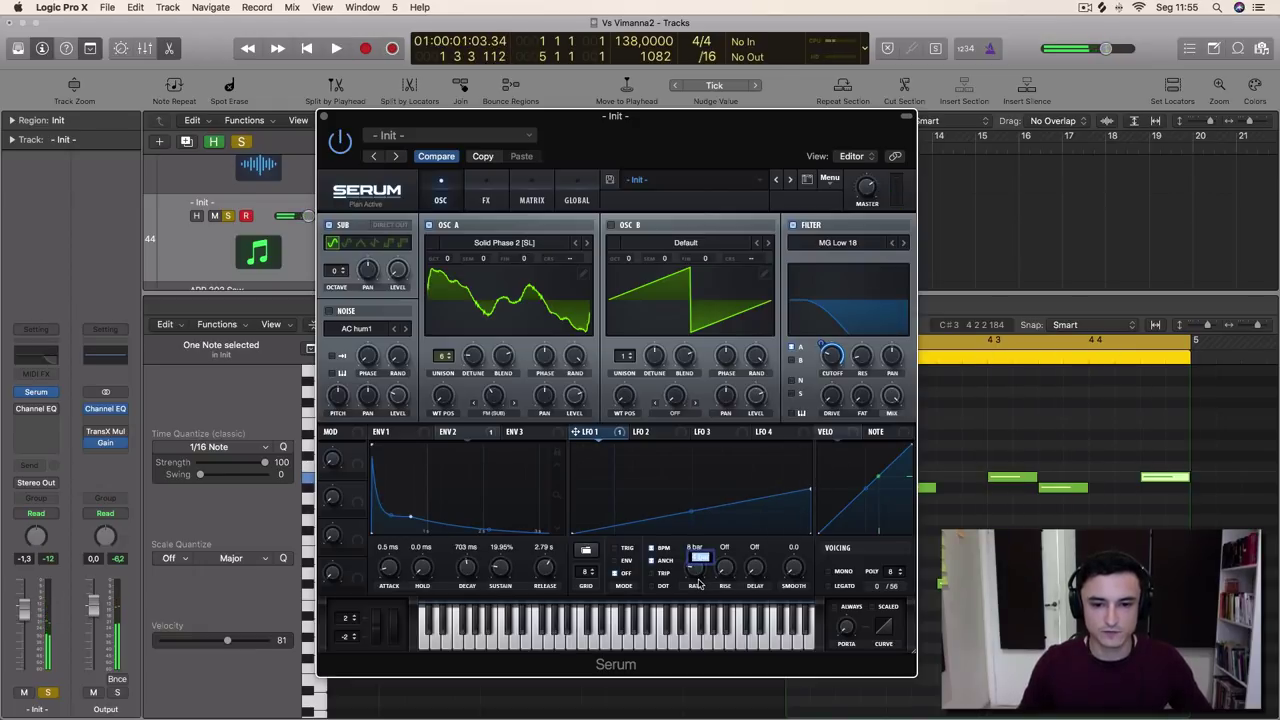
key("space")
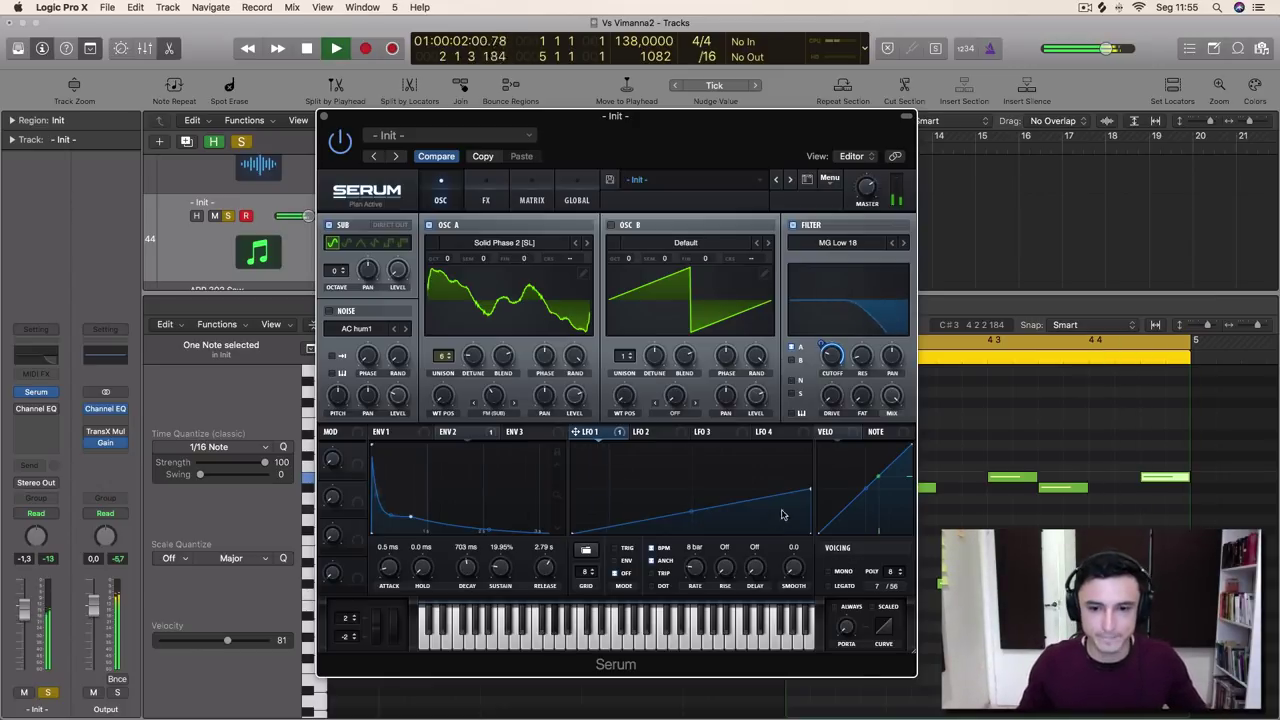
key("space")
Copy the four Init regions to bars 5 to 8, extend the cycle range over all eight bars and play it
left_click_drag(620, 116, 600, 357)
key("super+a")
left_click_drag(388, 202, 558, 206)
left_click_drag(540, 138, 740, 205)
key("space")
left_click_drag(712, 378, 781, 156)
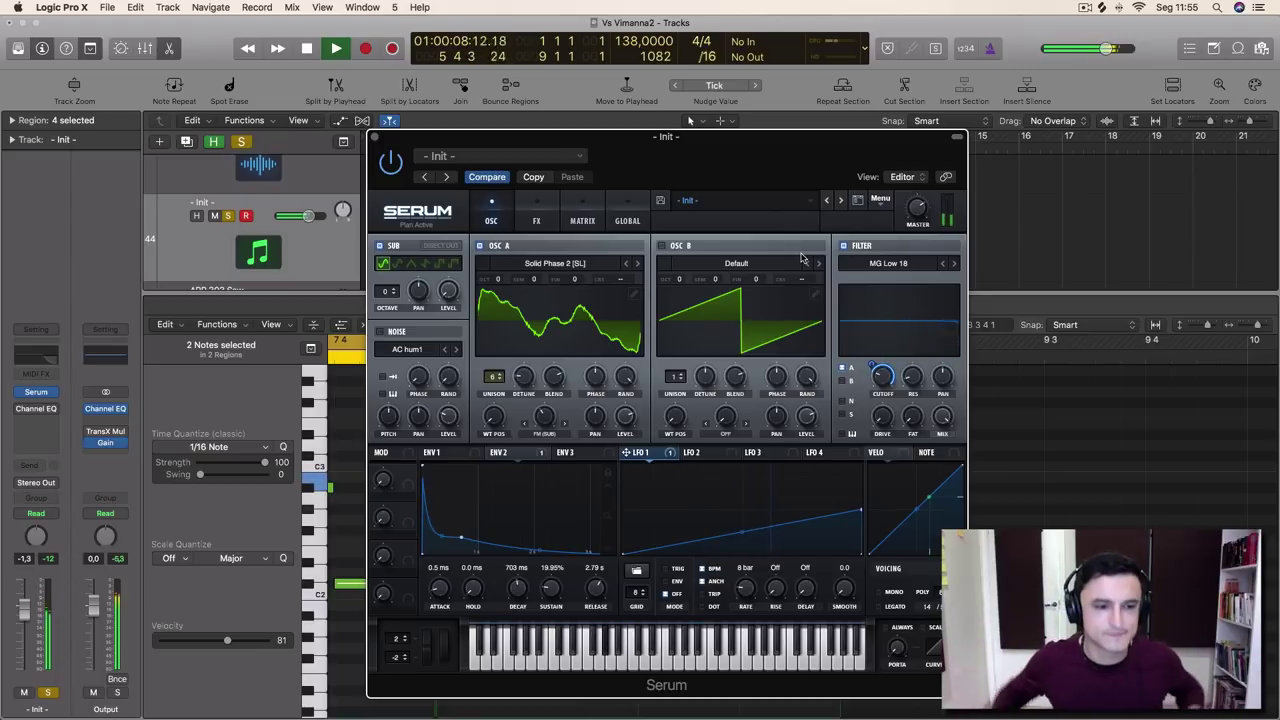
Lower the Init track volume to -2.1 dB and enable Serum's delay with times of 1/8 left and 1/16 right
left_click_drag(26, 604, 26, 606)
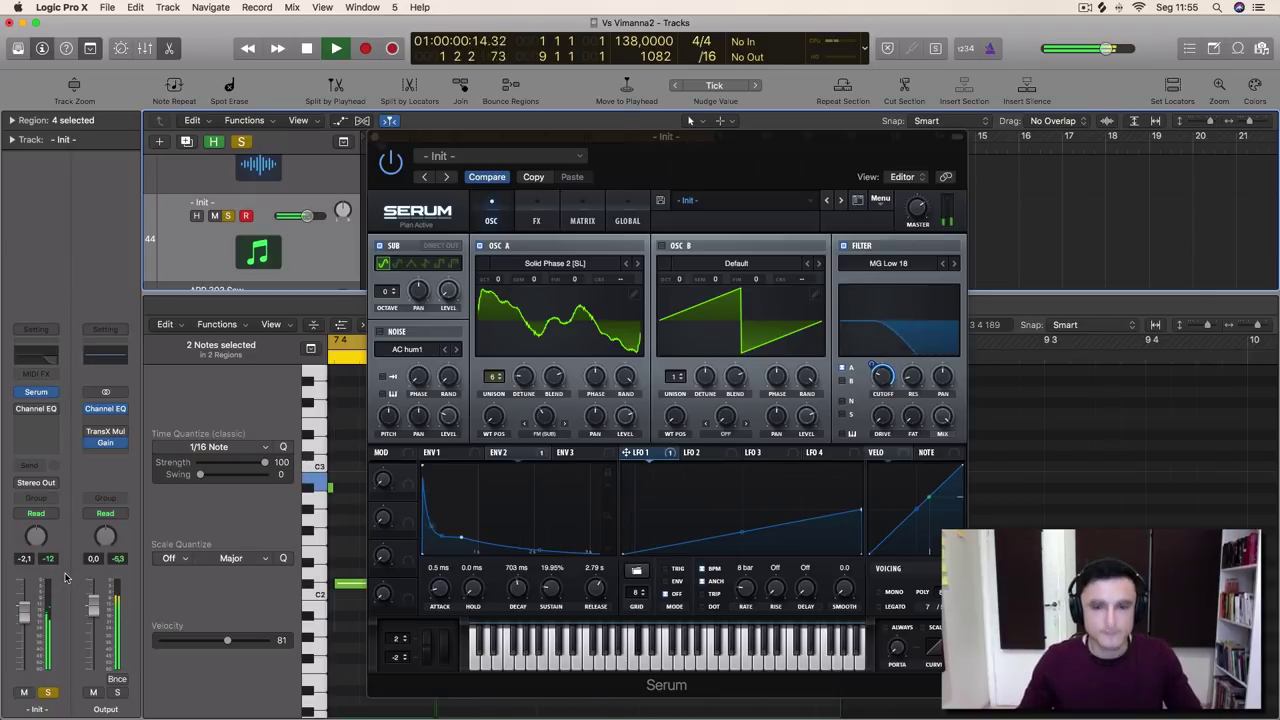
left_click(537, 221)
key("space")
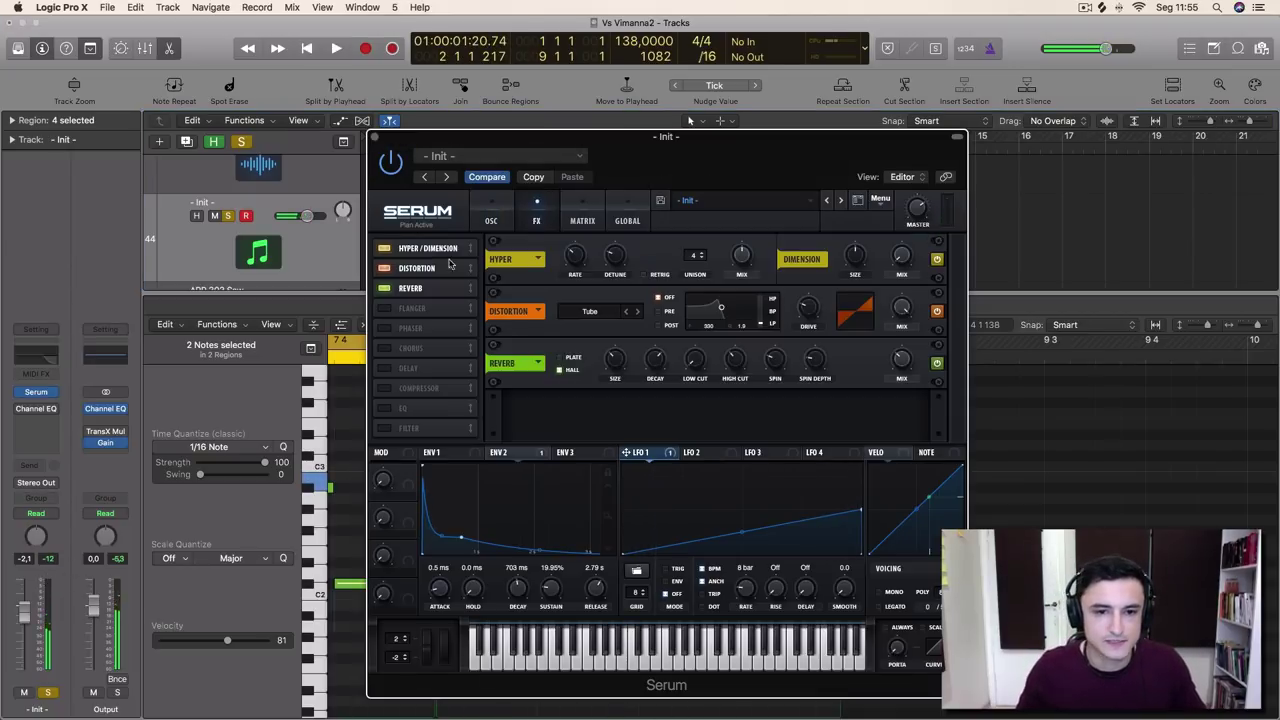
left_click(385, 374)
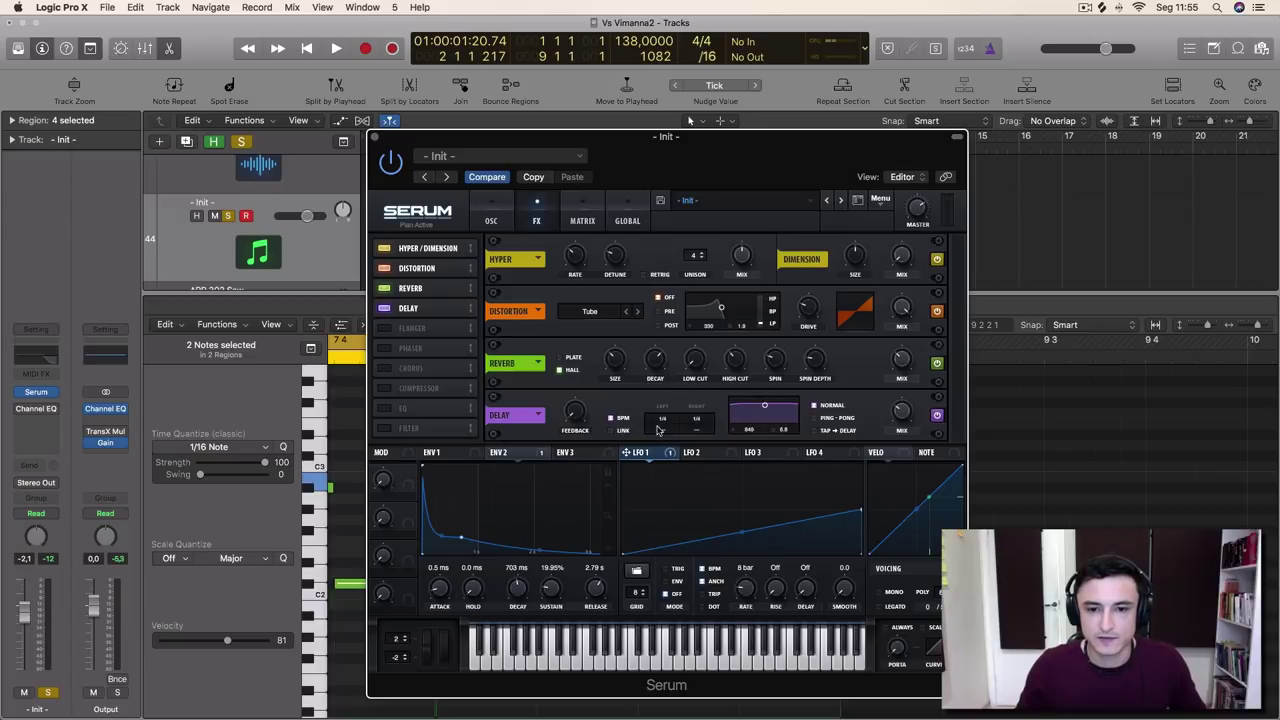
left_click_drag(670, 424, 703, 440)
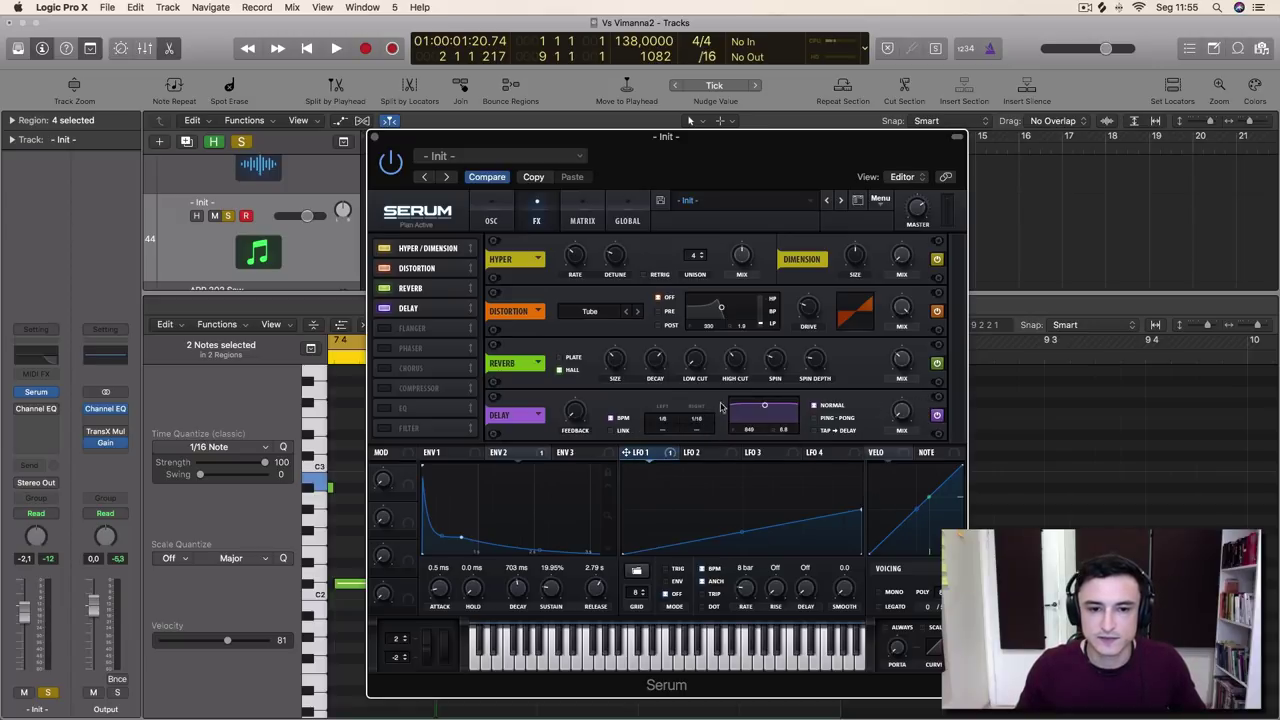
Assign LFO 1 to the delay's mix and feedback, and widen the mix modulation during playback
left_click_drag(626, 453, 900, 414)
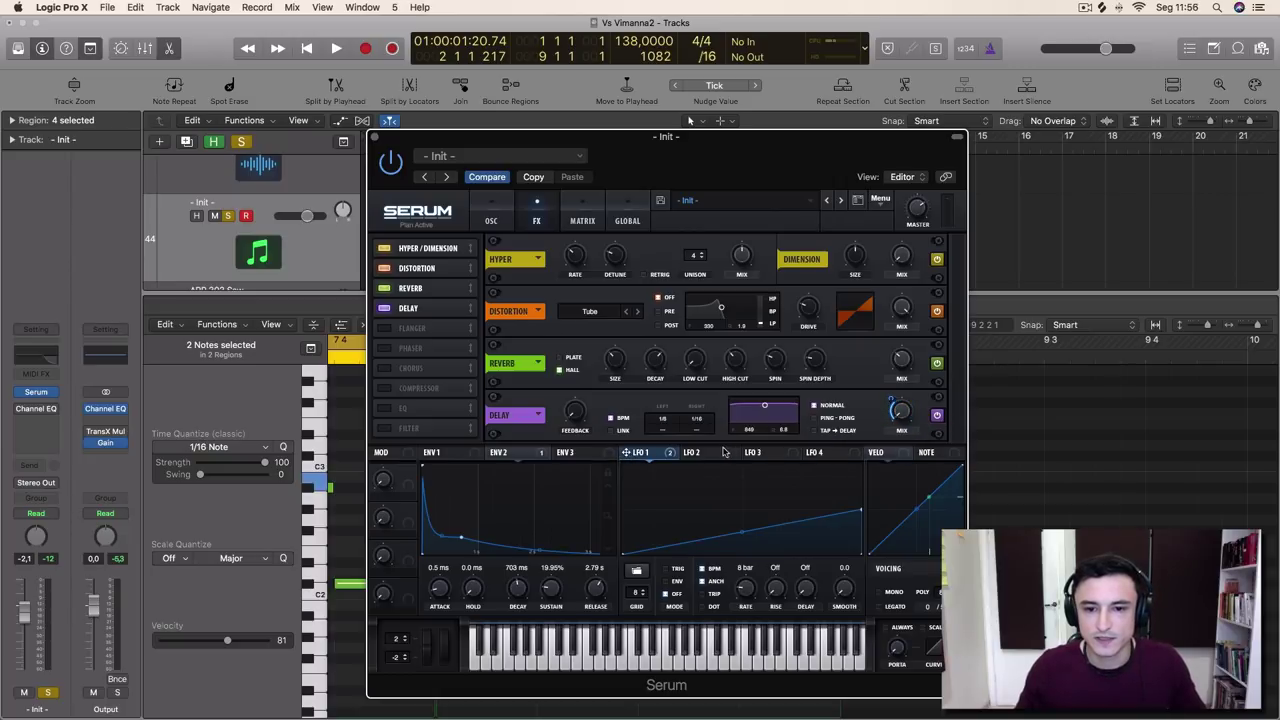
left_click_drag(624, 451, 565, 414)
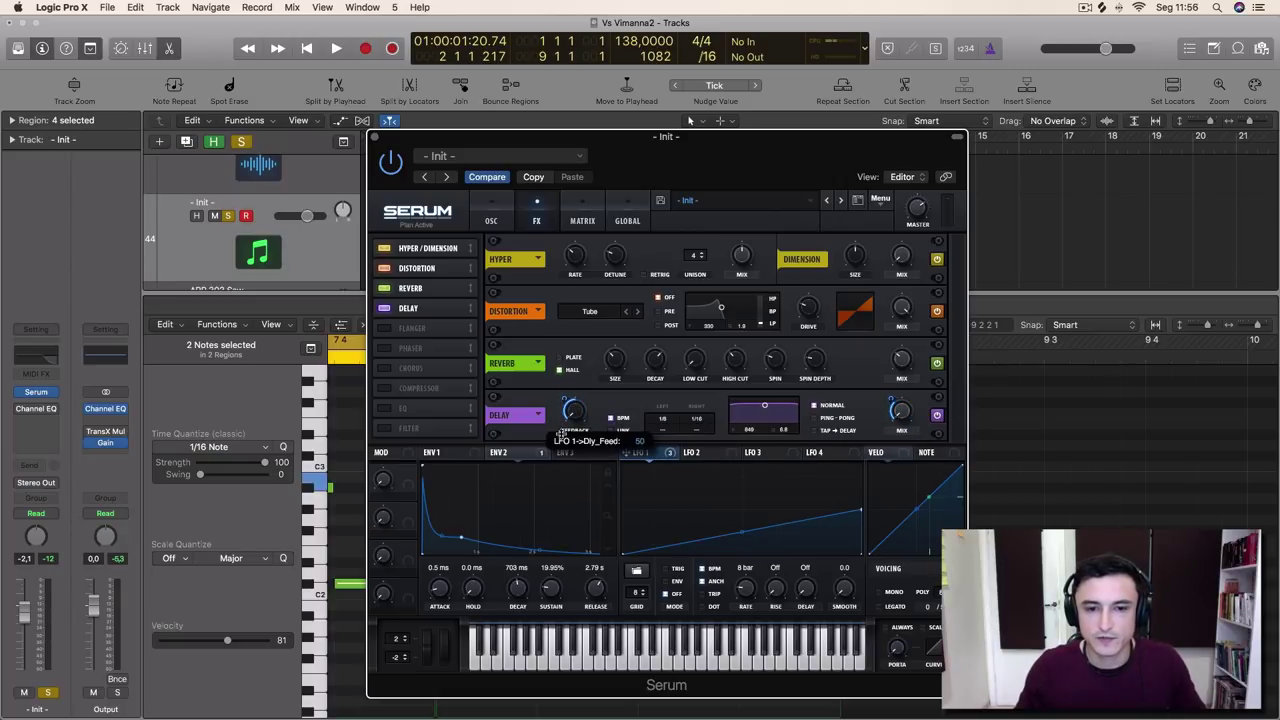
key("space")
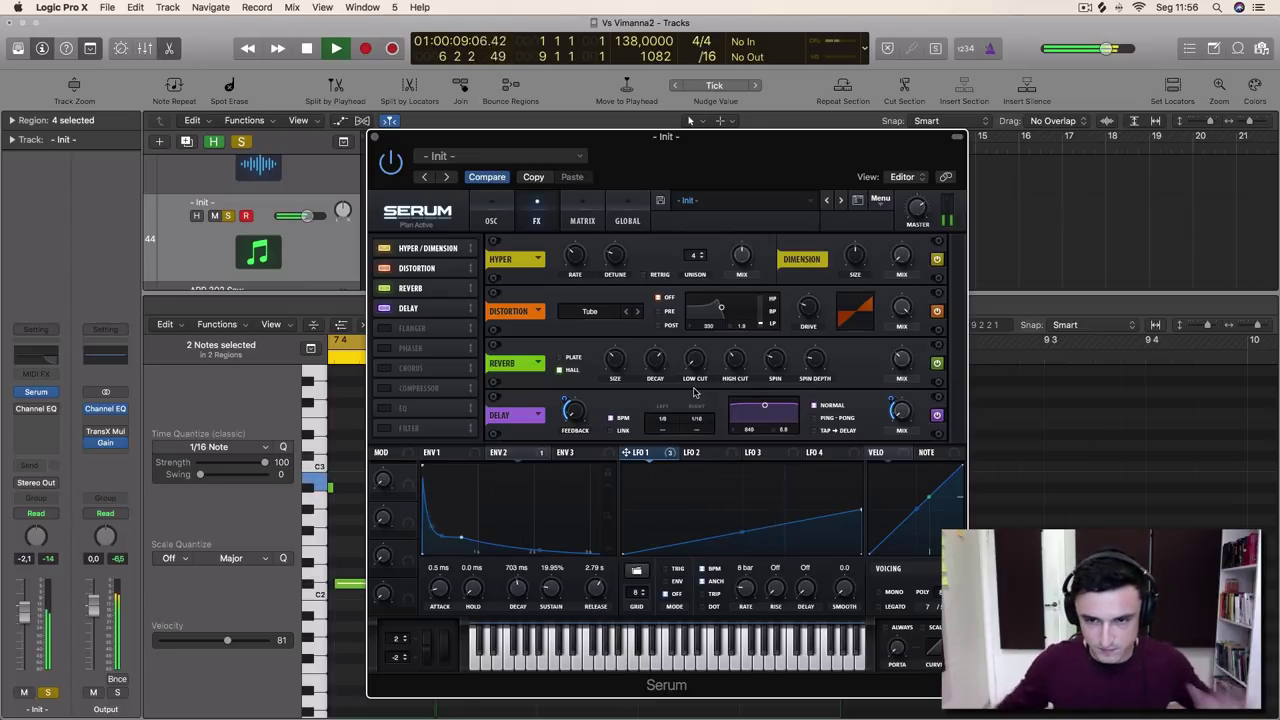
left_click_drag(897, 411, 897, 381)
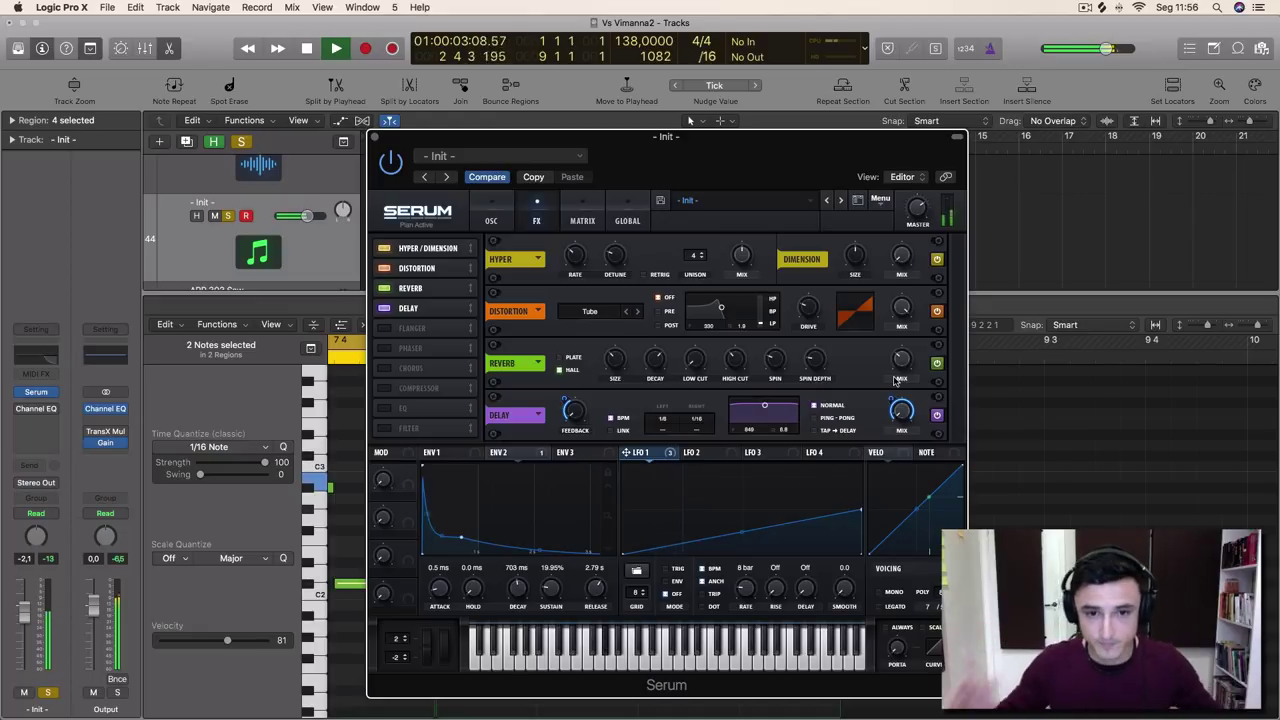
Adjust the LFO 1 modulation on the delay's feedback during playback and stop the loop
left_click_drag(566, 403, 568, 395)
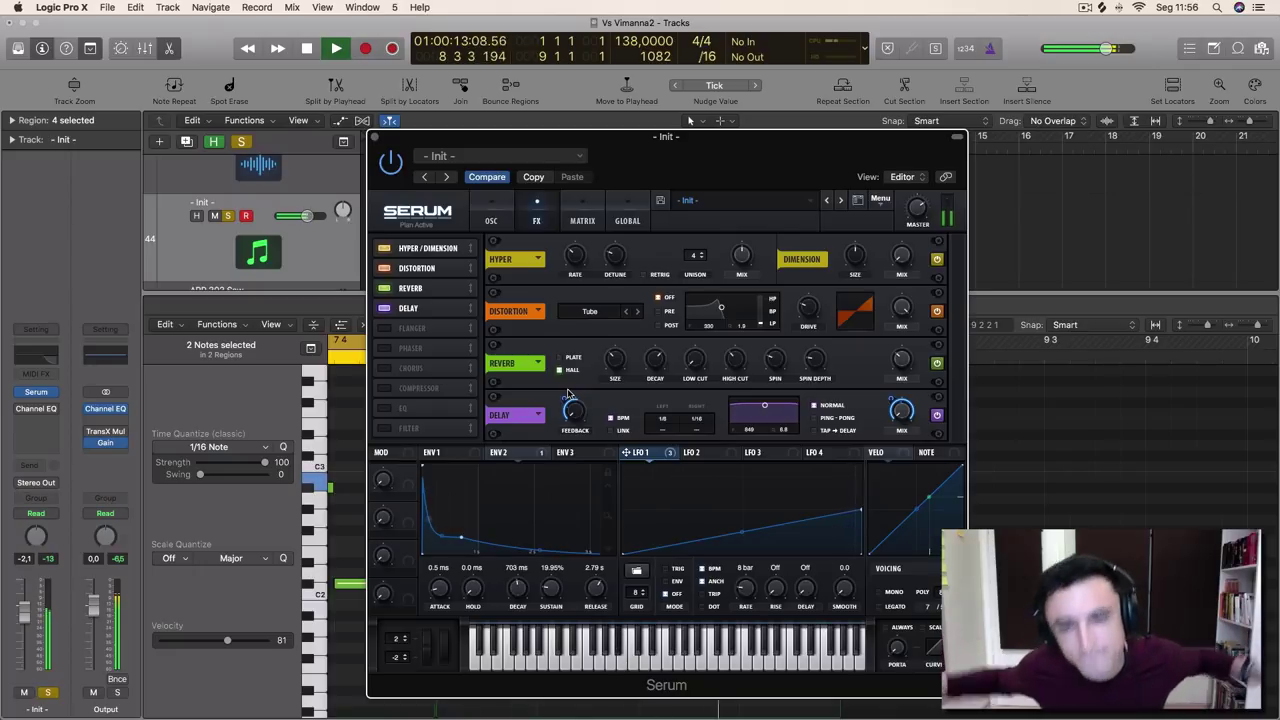
key("space")
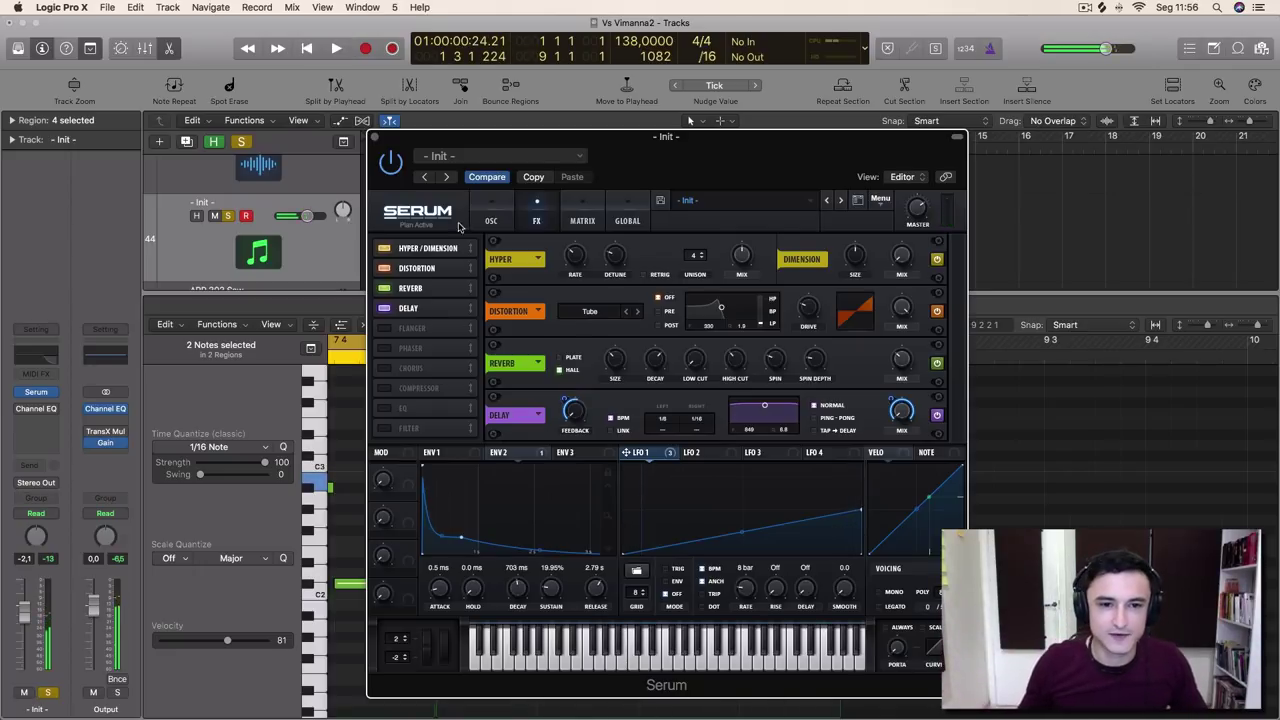
Enable the noise oscillator with LFO 1 modulating its level, and raise the LFO 1 ramp's end point to about 70% height
left_click(491, 221)
left_click(380, 332)
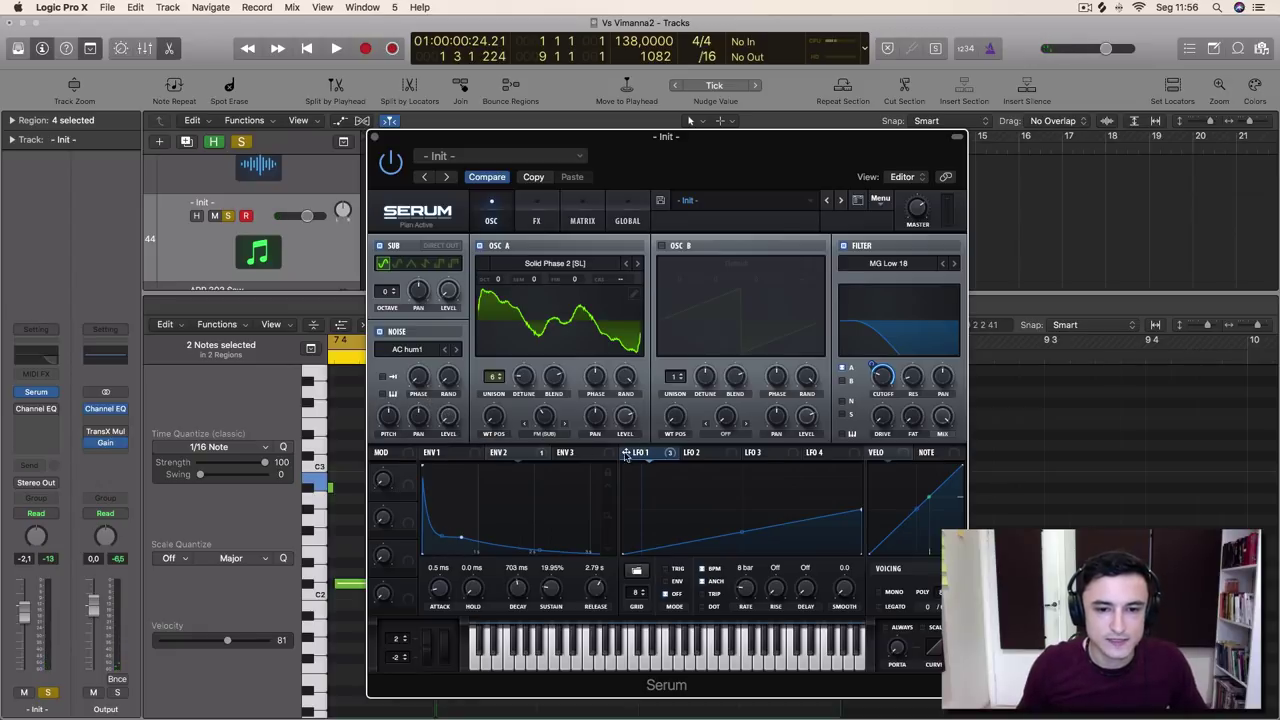
left_click_drag(626, 454, 452, 420)
key("space")
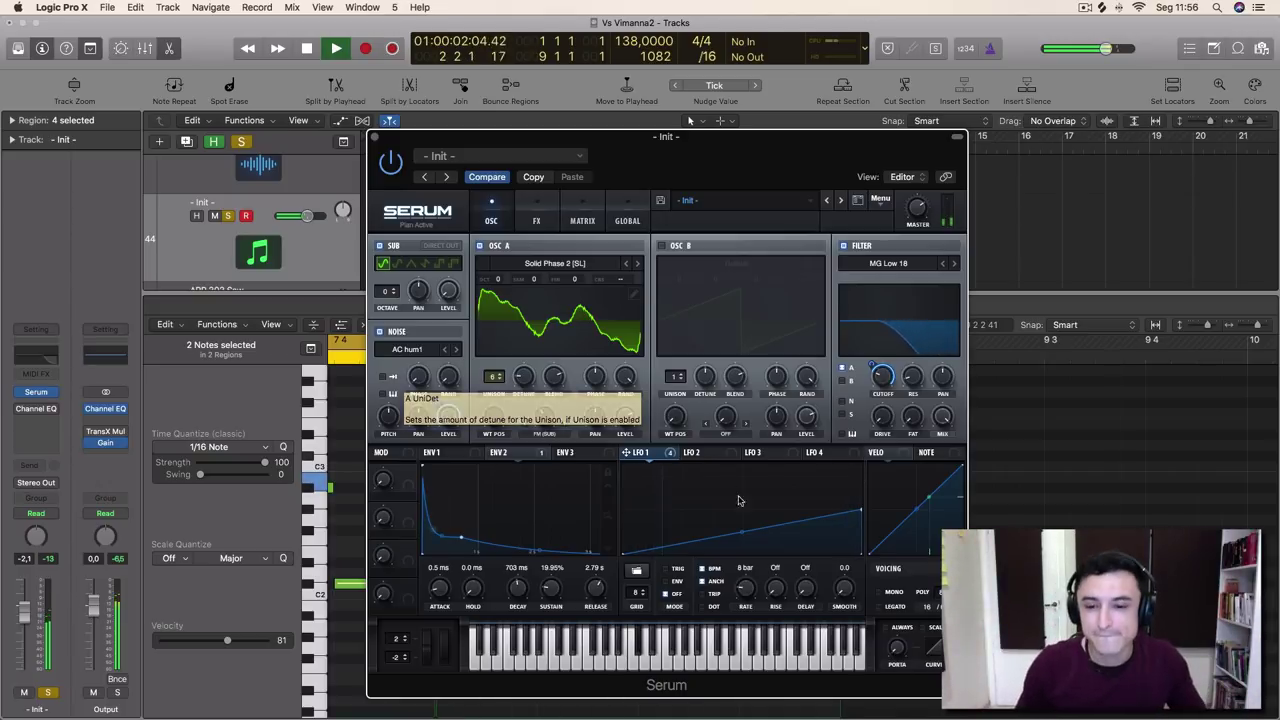
left_click_drag(858, 511, 863, 491)
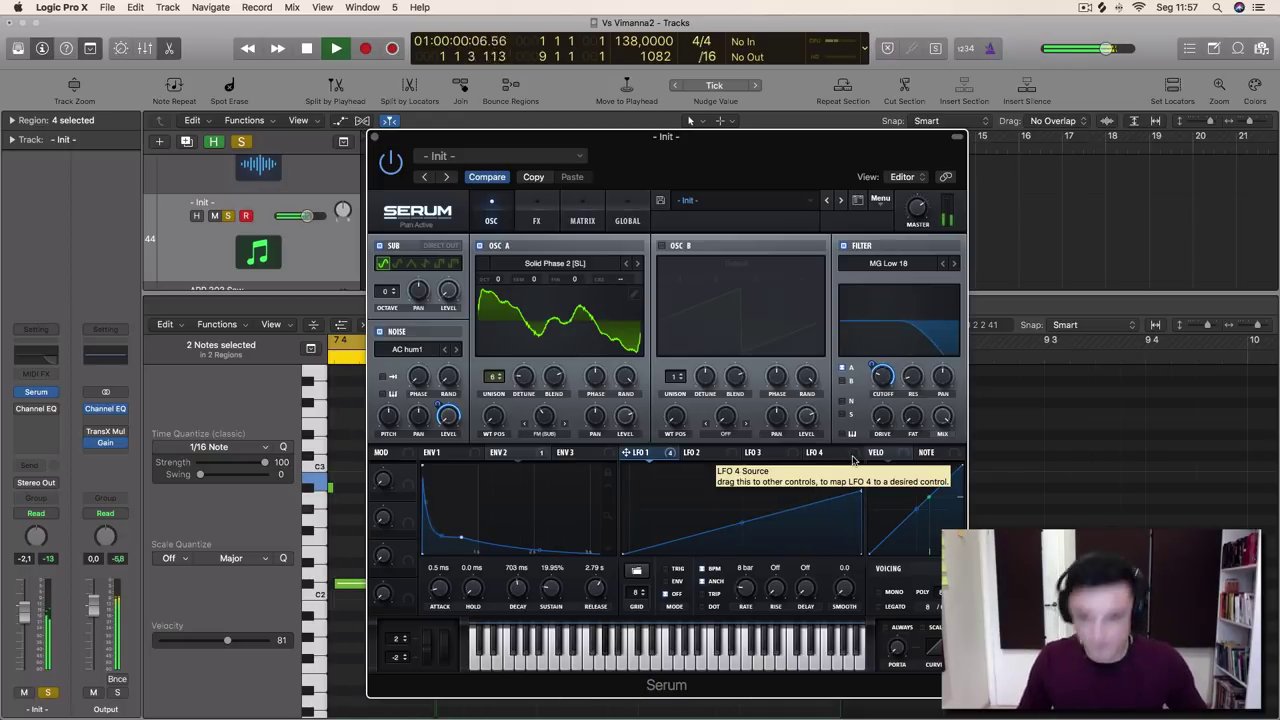
Enable oscillator B with the Spectral wavetable Trilobyte 1, octave +1 and 12 unison voices, with LFO 1 modulating its level
left_click(661, 246)
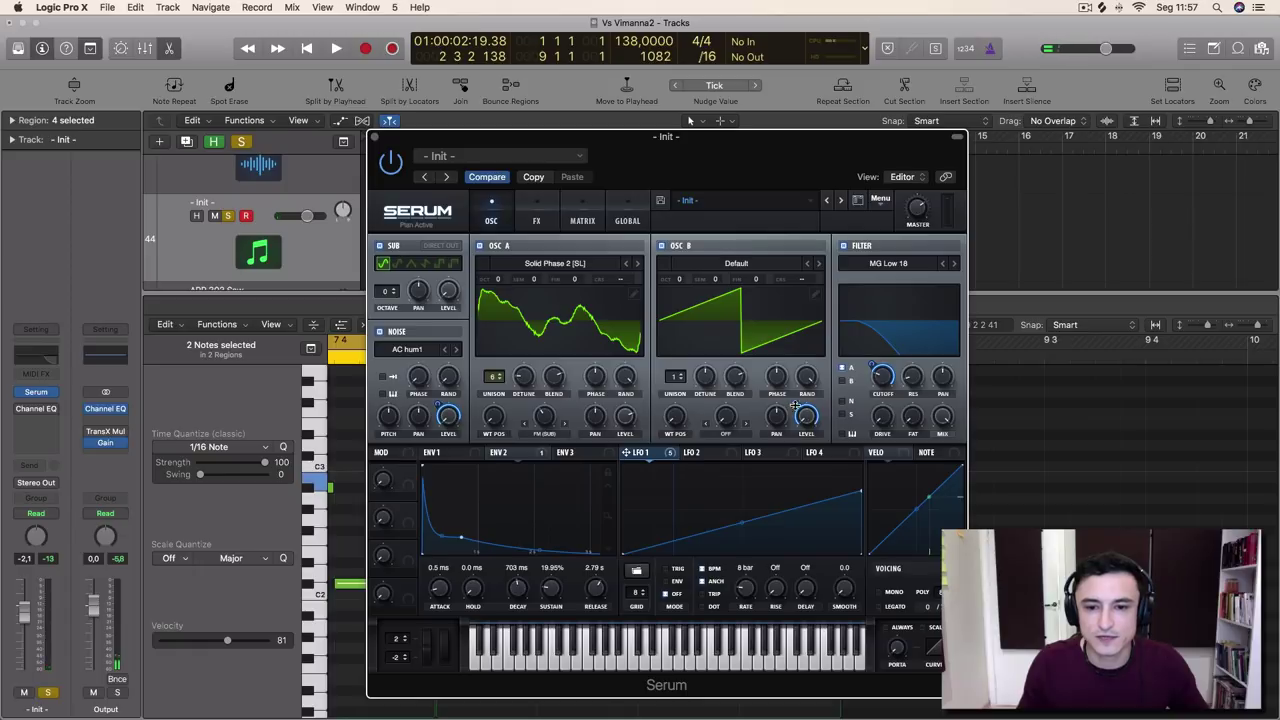
left_click(755, 265)
mouse_move(740, 314)
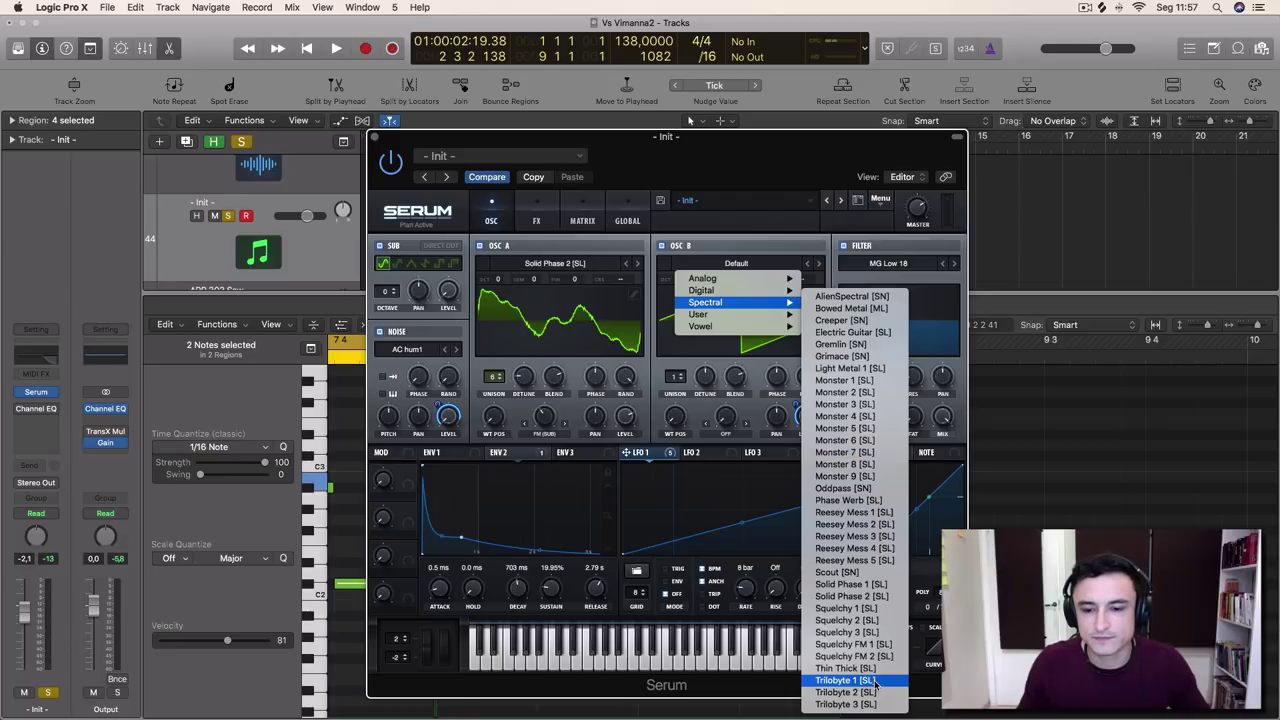
left_click(875, 681)
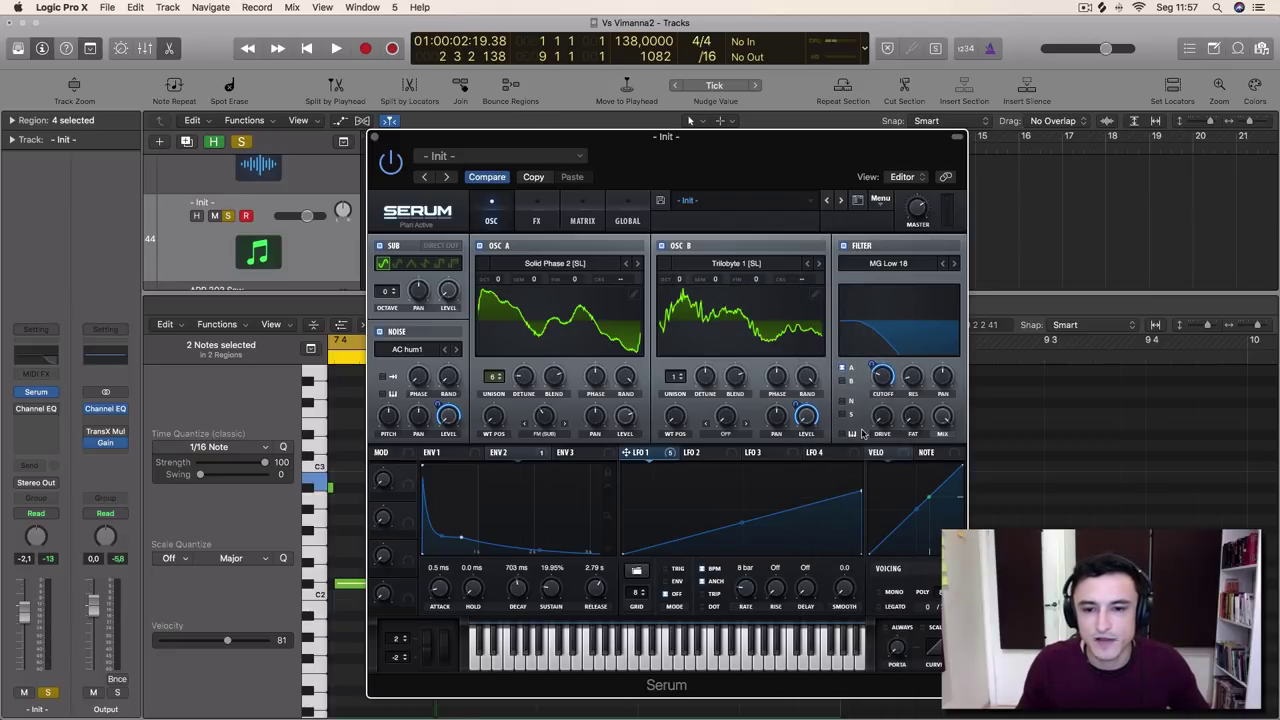
left_click_drag(682, 279, 685, 268)
left_click_drag(671, 377, 705, 276)
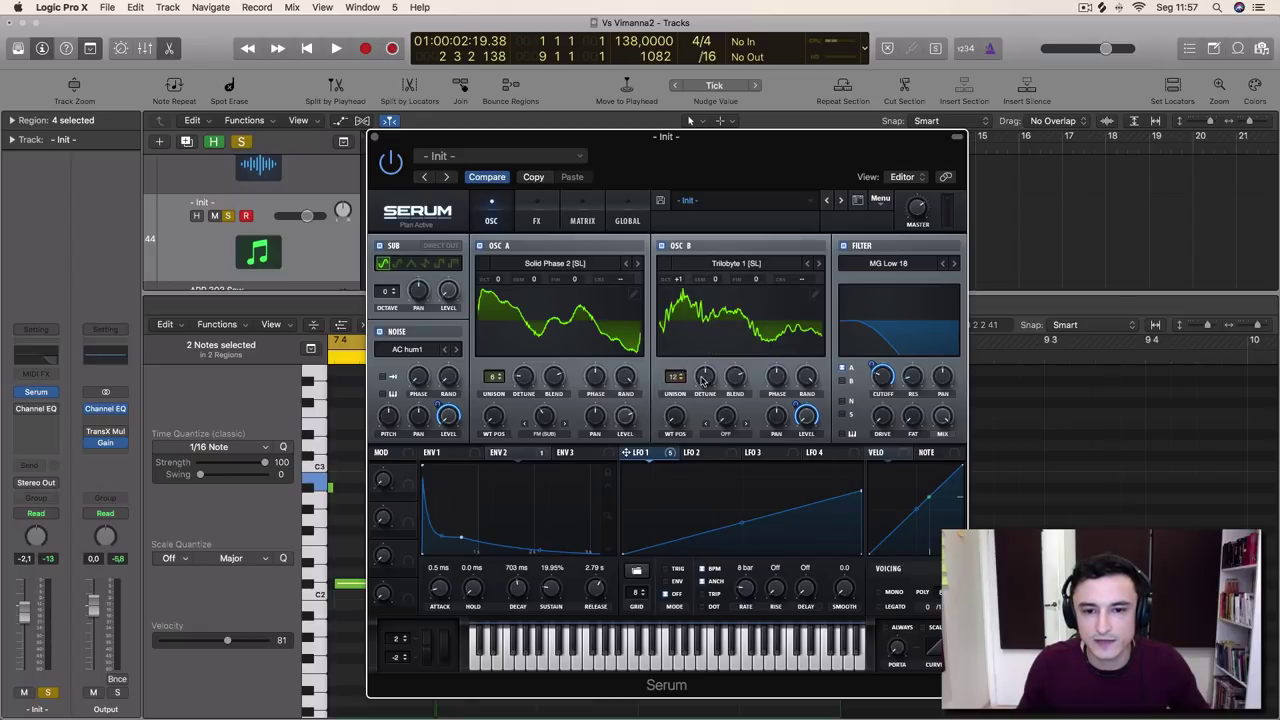
Assign LFO 1 to oscillator B's wavetable position and the filter's drive while playing the loop
key("space")
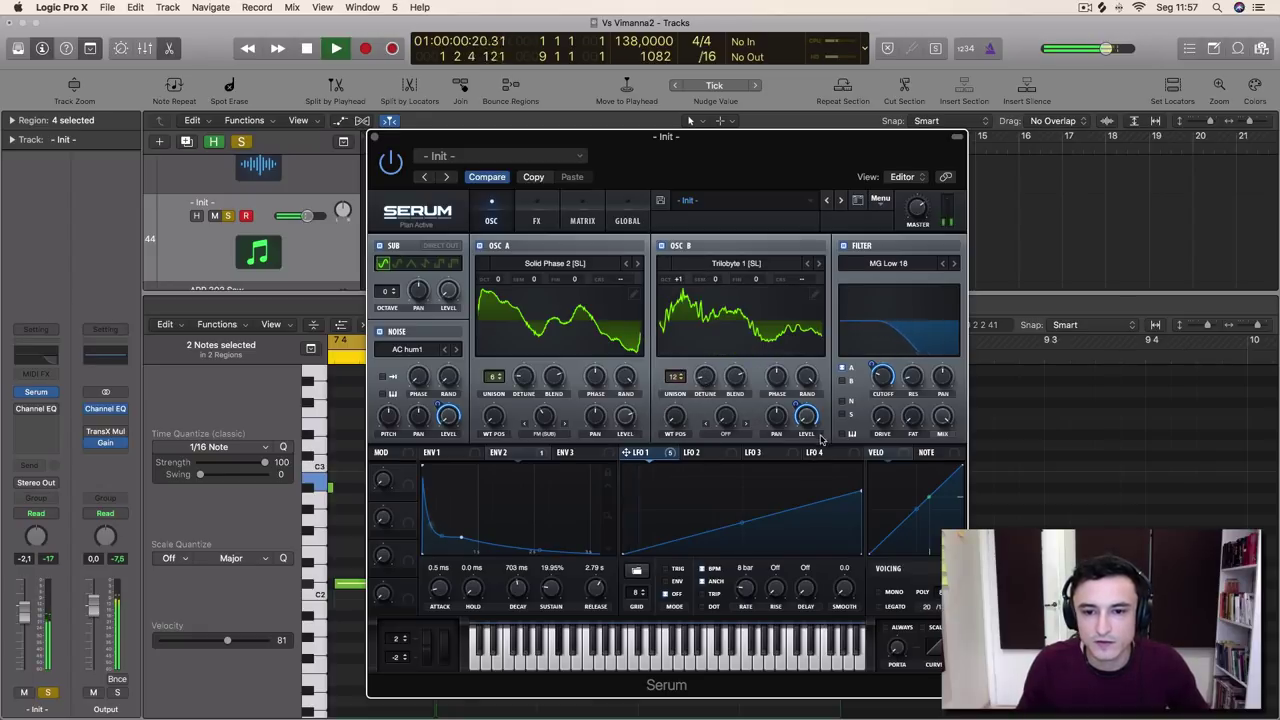
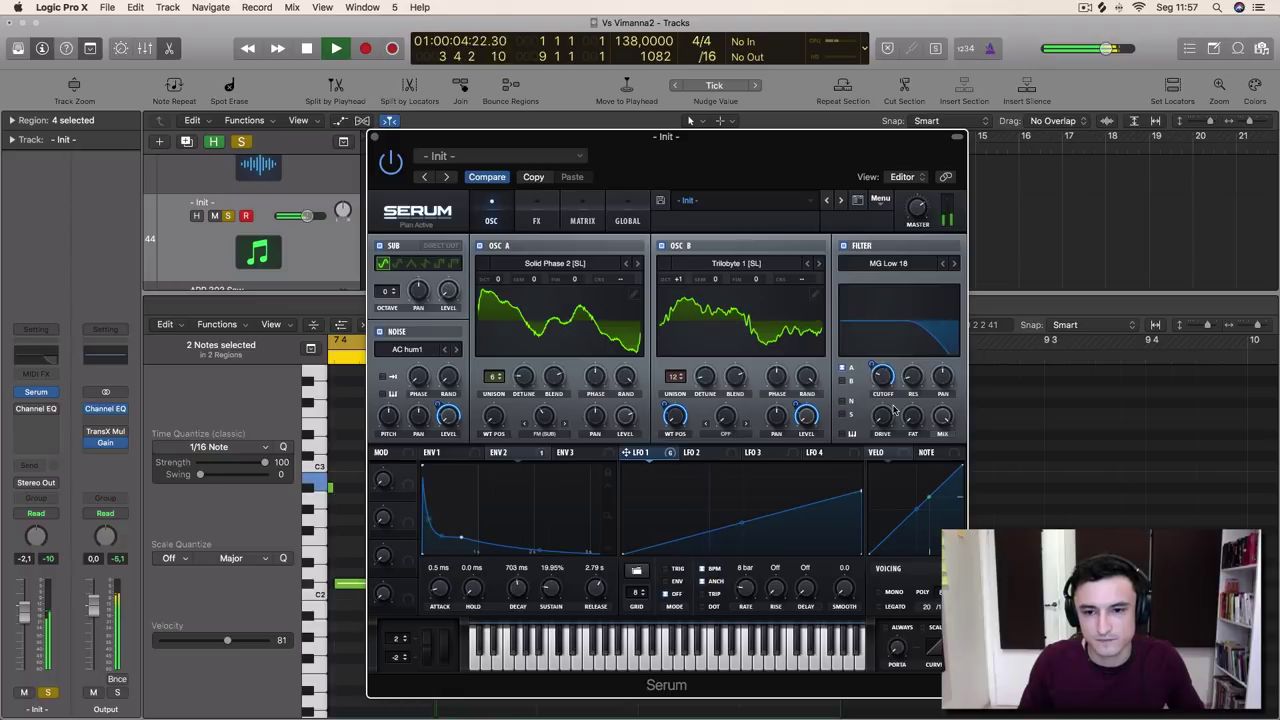
left_click_drag(644, 453, 882, 417)
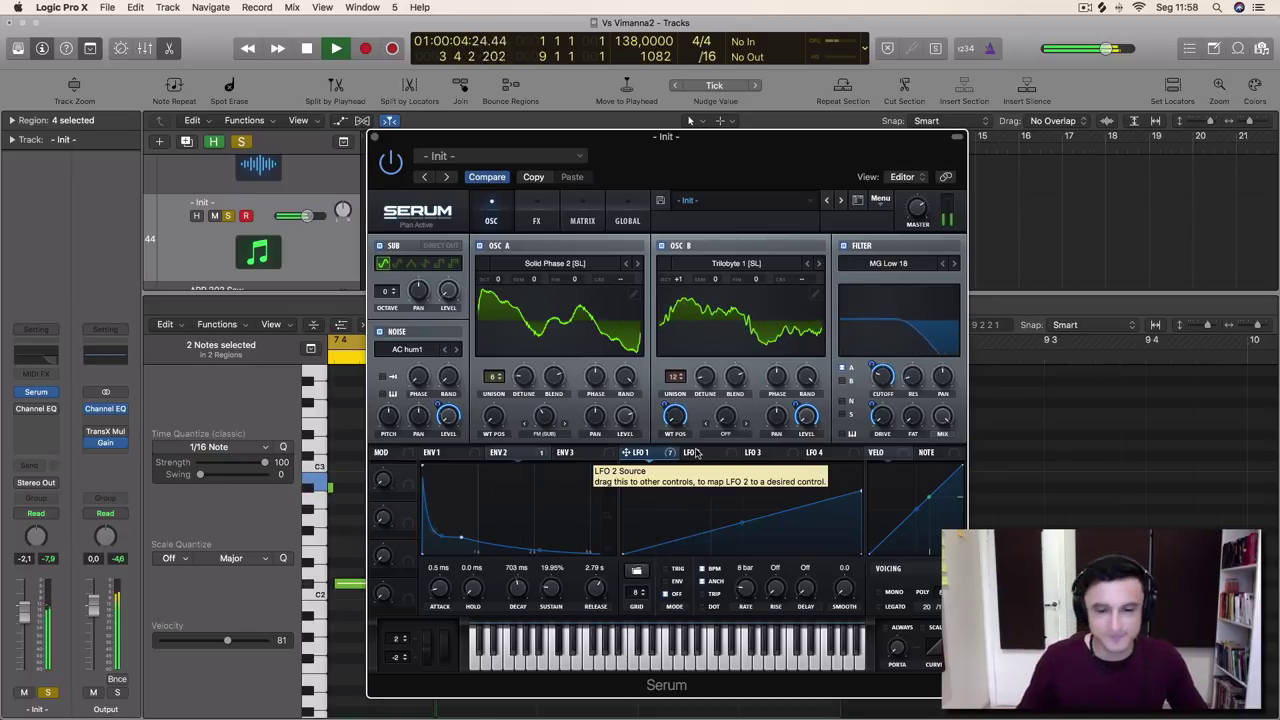
key("space")
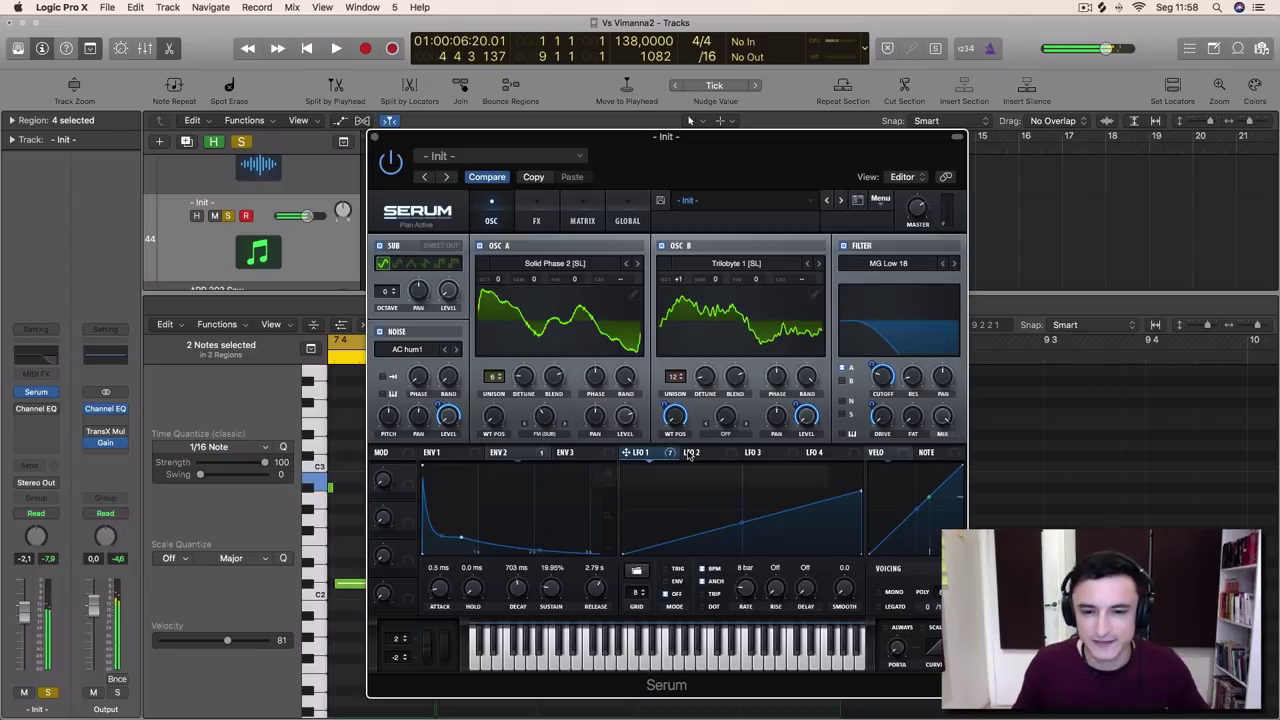
Load the user shape Glitch ARP 16th 01 into LFO 2 at a rate of one bar and assign it to oscillator B's semitone pitch
left_click(690, 453)
left_click(640, 571)
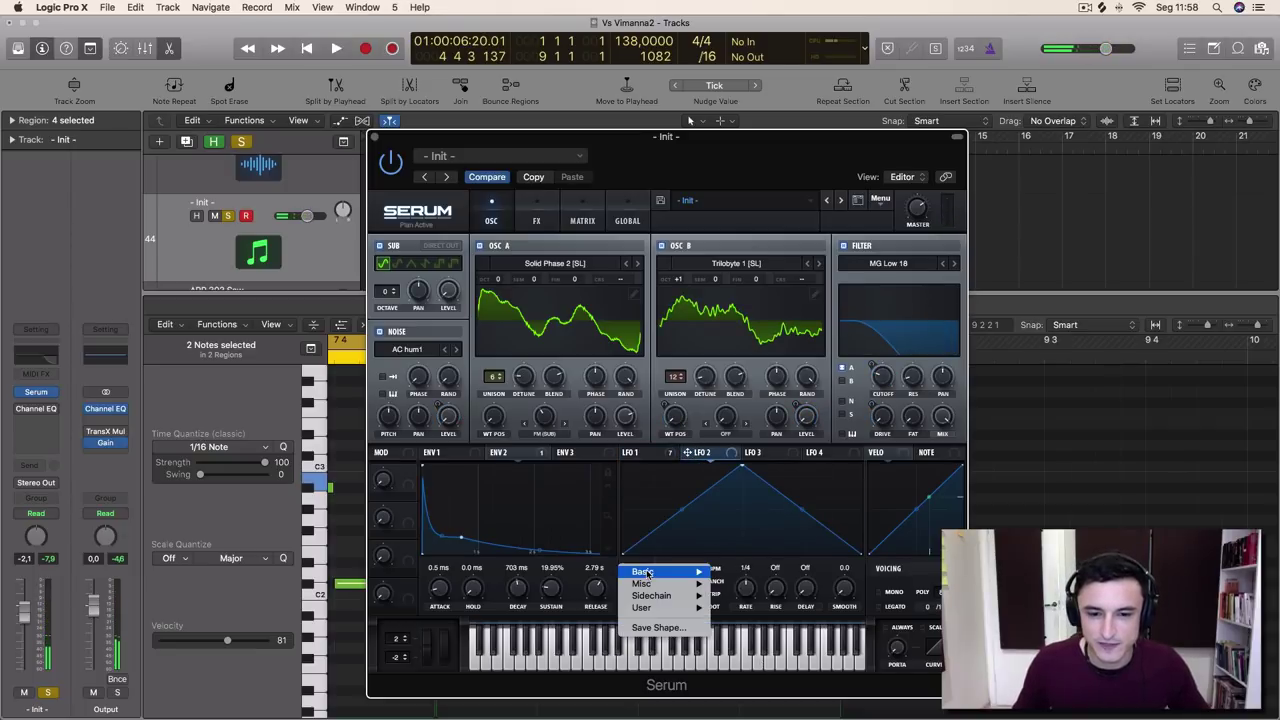
mouse_move(690, 607)
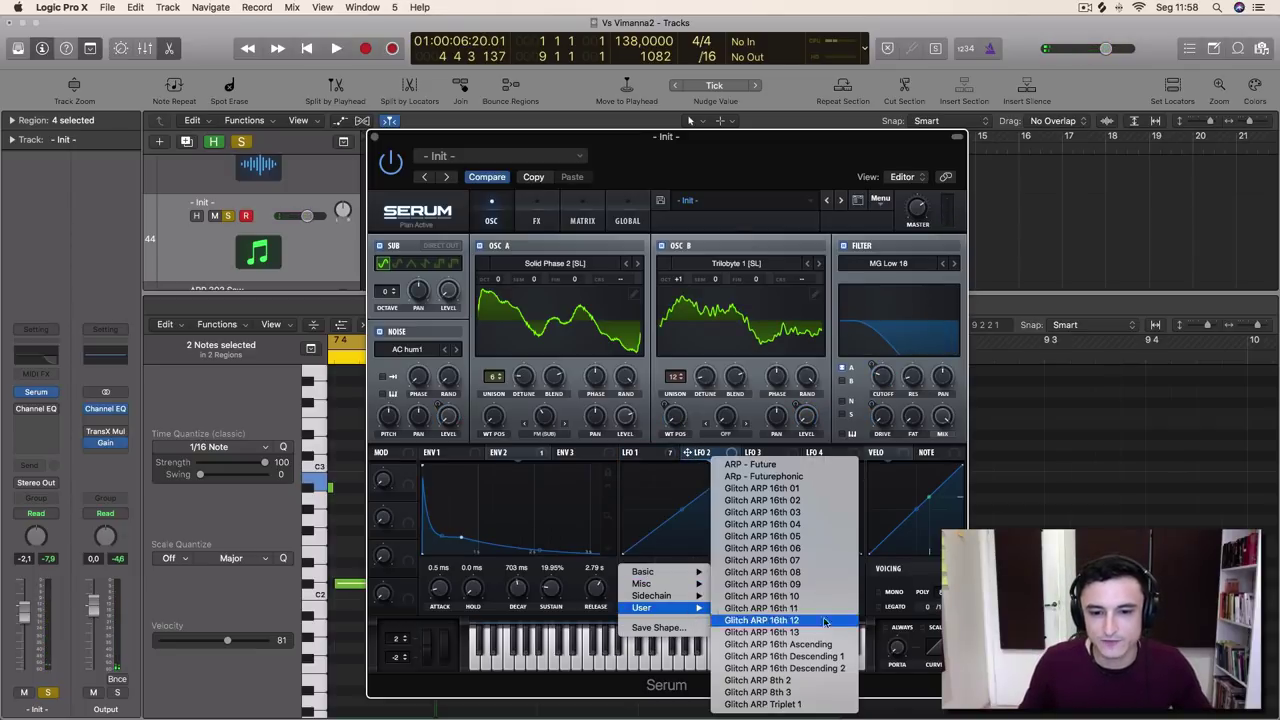
left_click(789, 490)
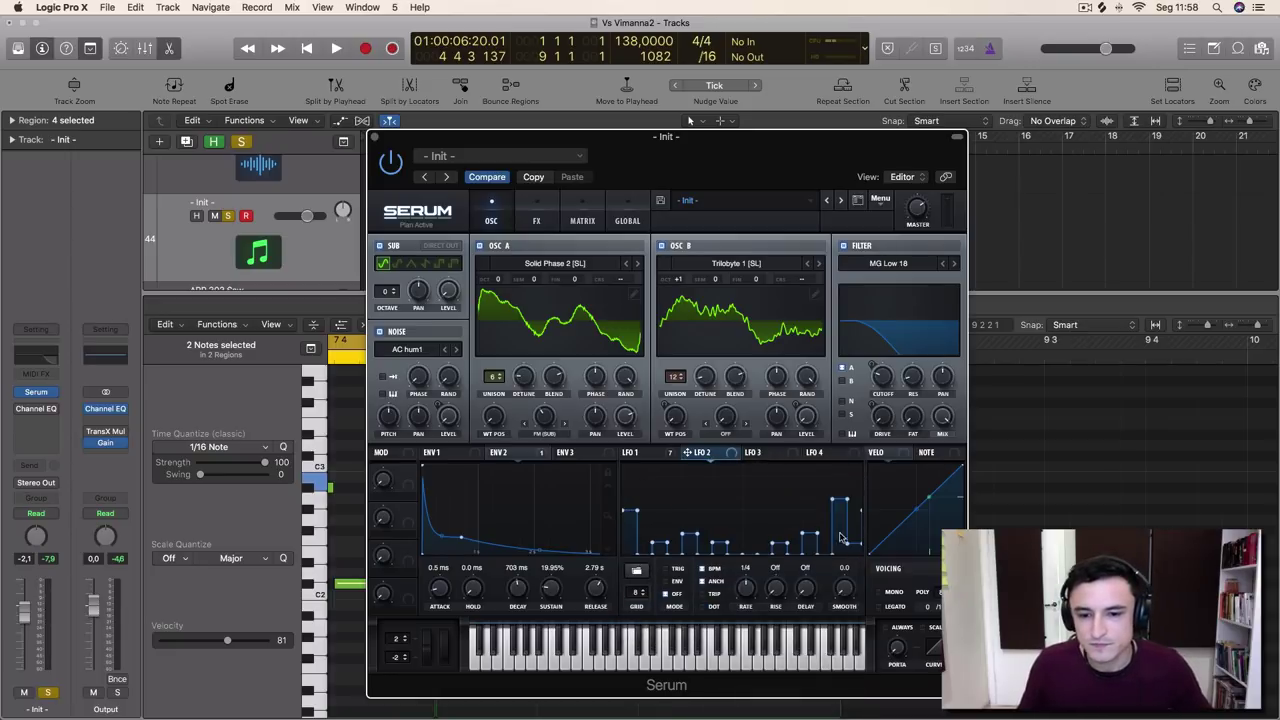
left_click_drag(705, 455, 724, 290)
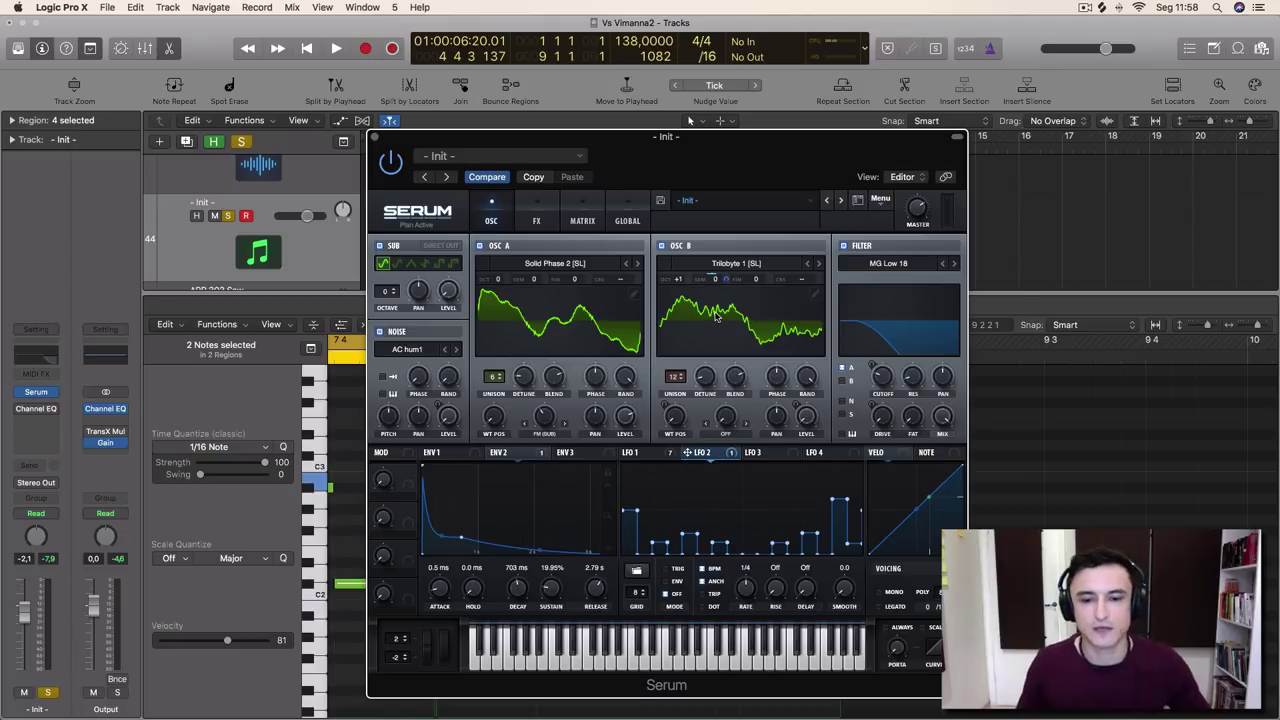
key("space")
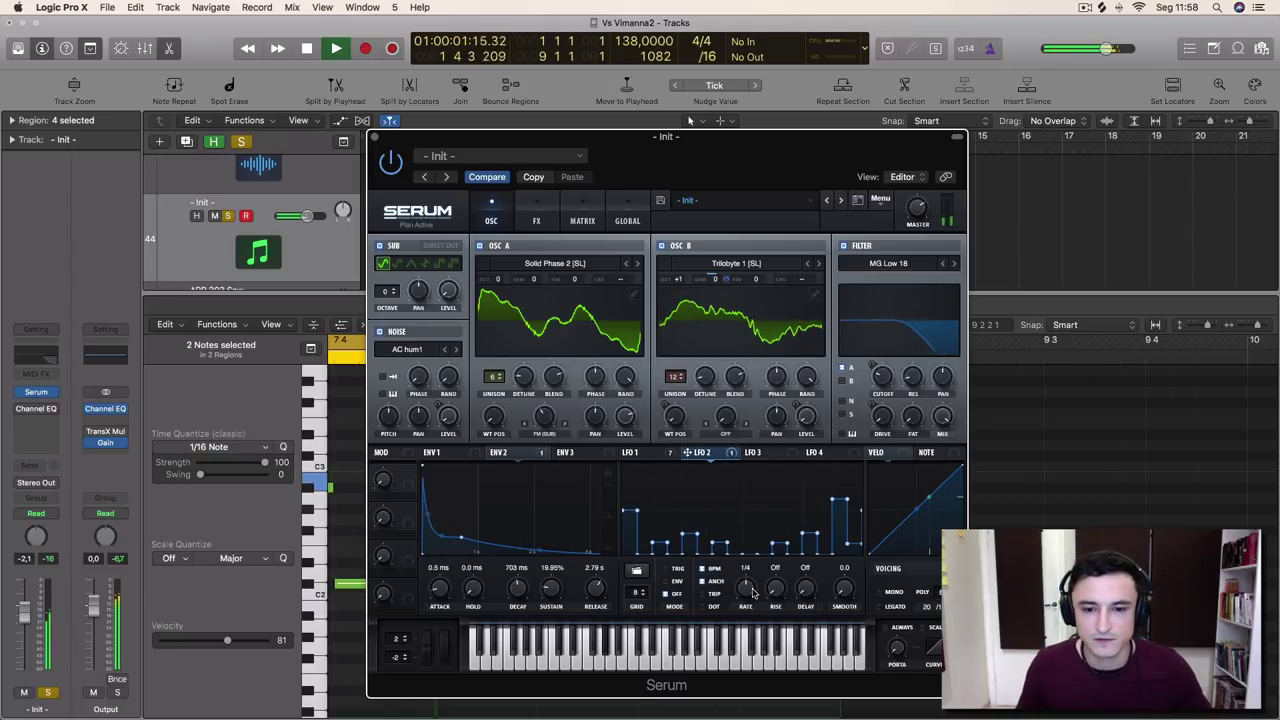
left_click_drag(752, 592, 746, 597)
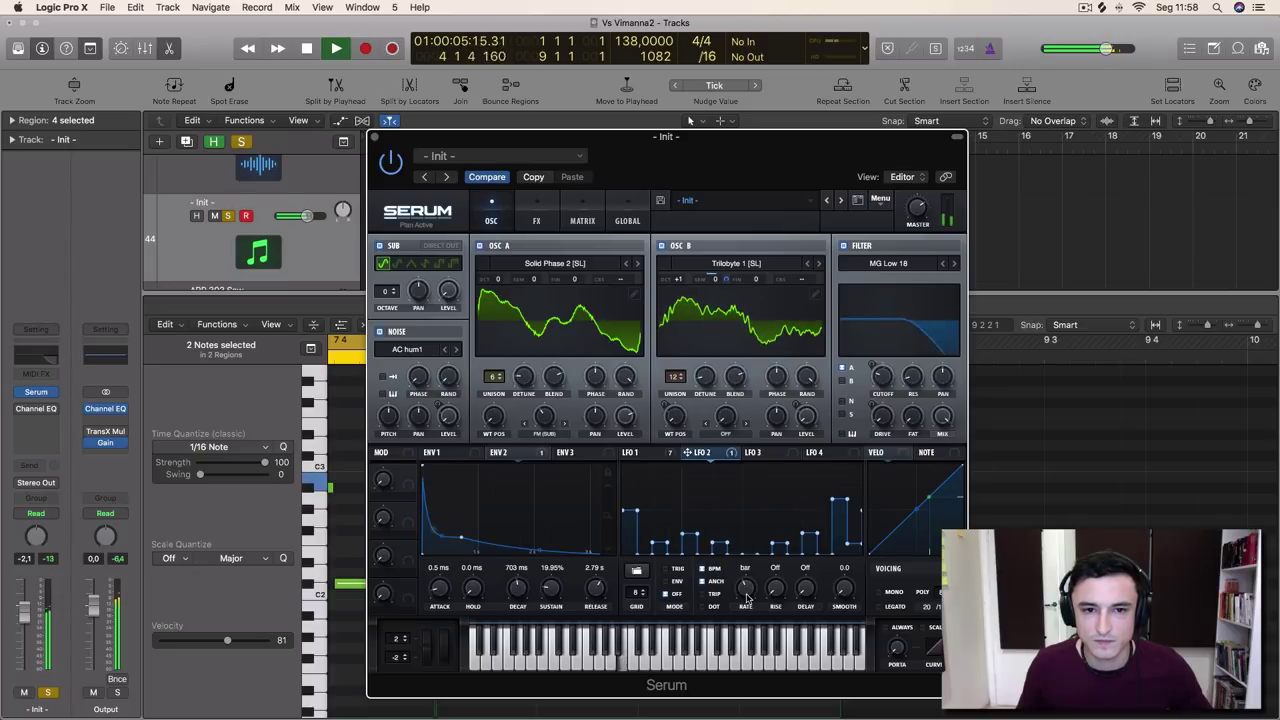
Audition oscillator B without oscillator A, setting LFO 2's semitone modulation to 48, and re-enable oscillator A
left_click(480, 246)
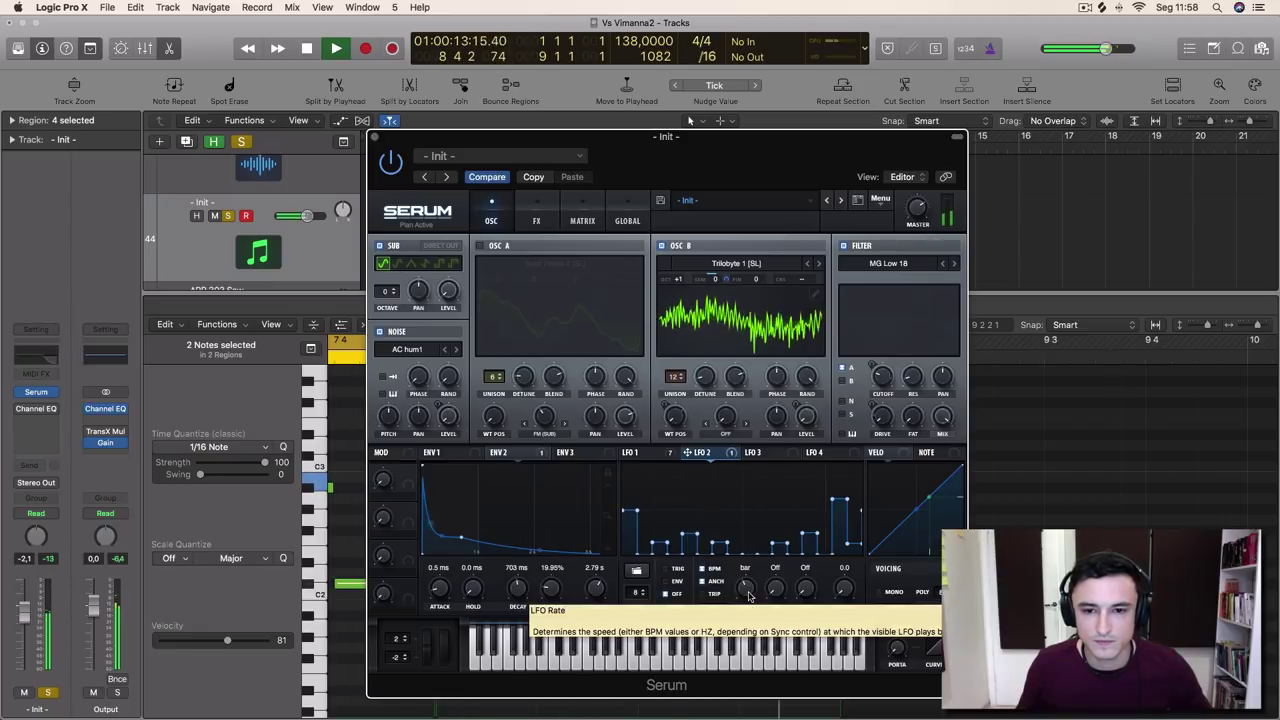
key("space")
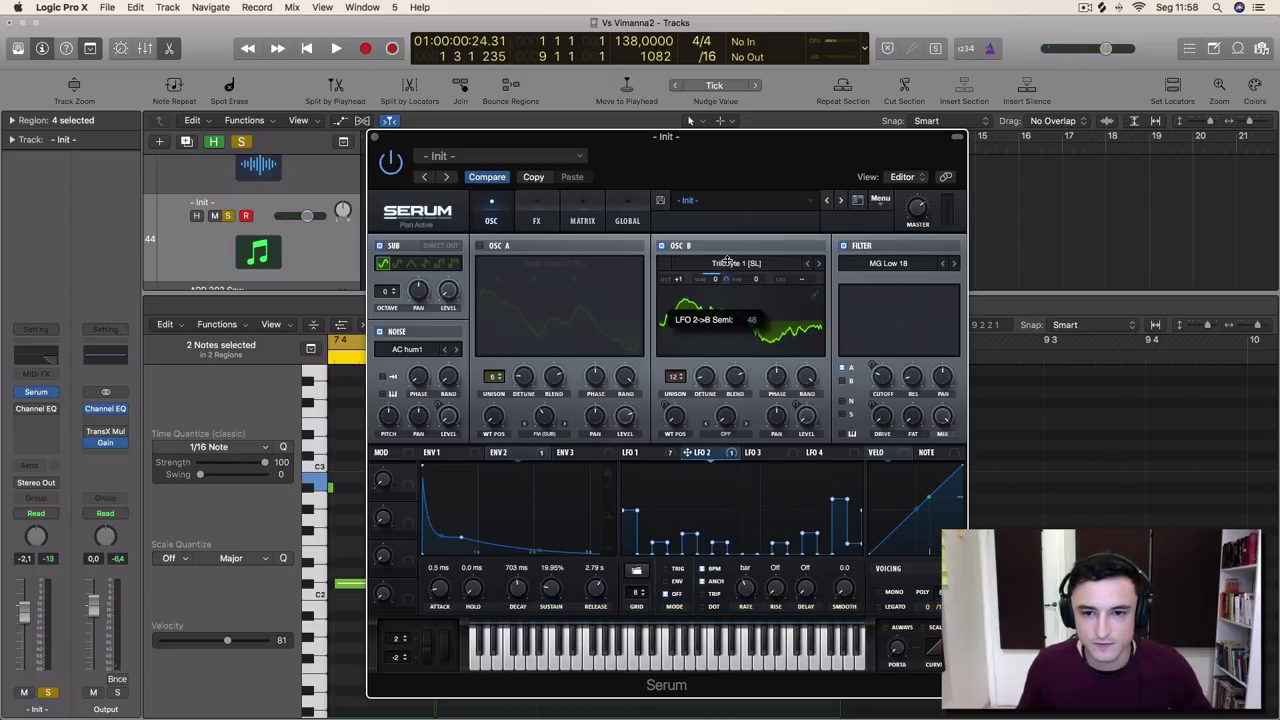
key("space")
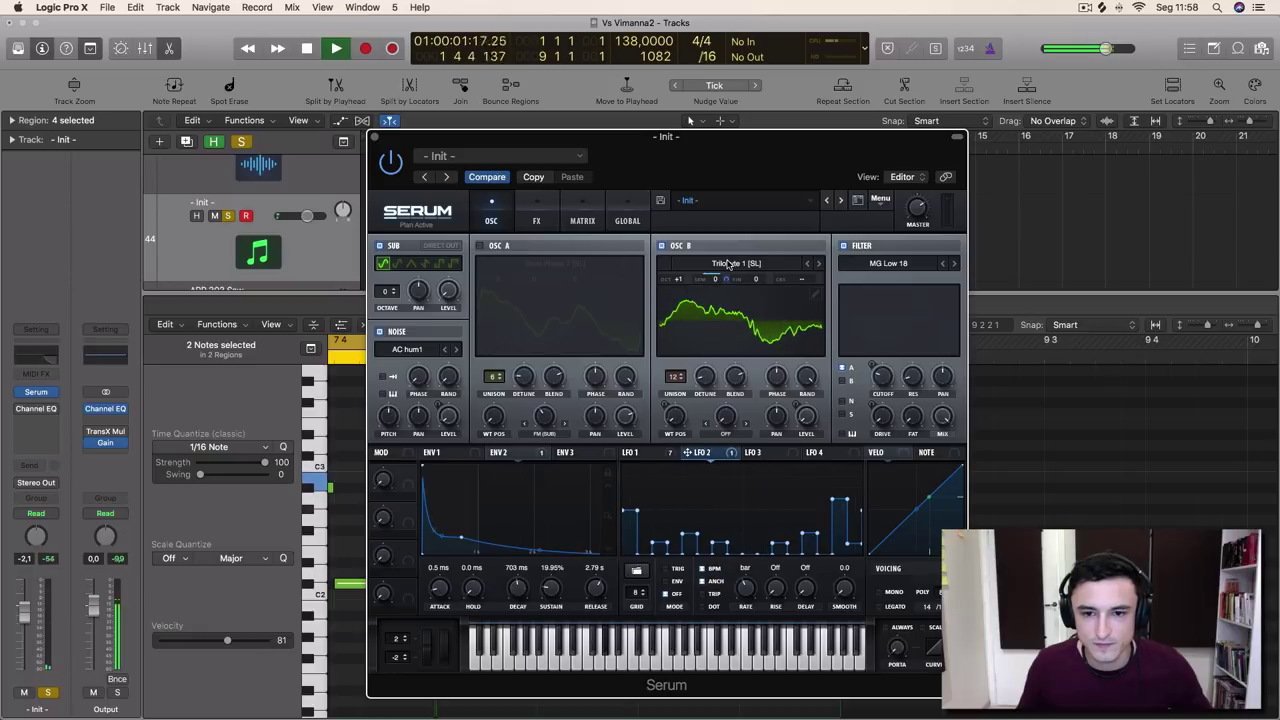
left_click(480, 246)
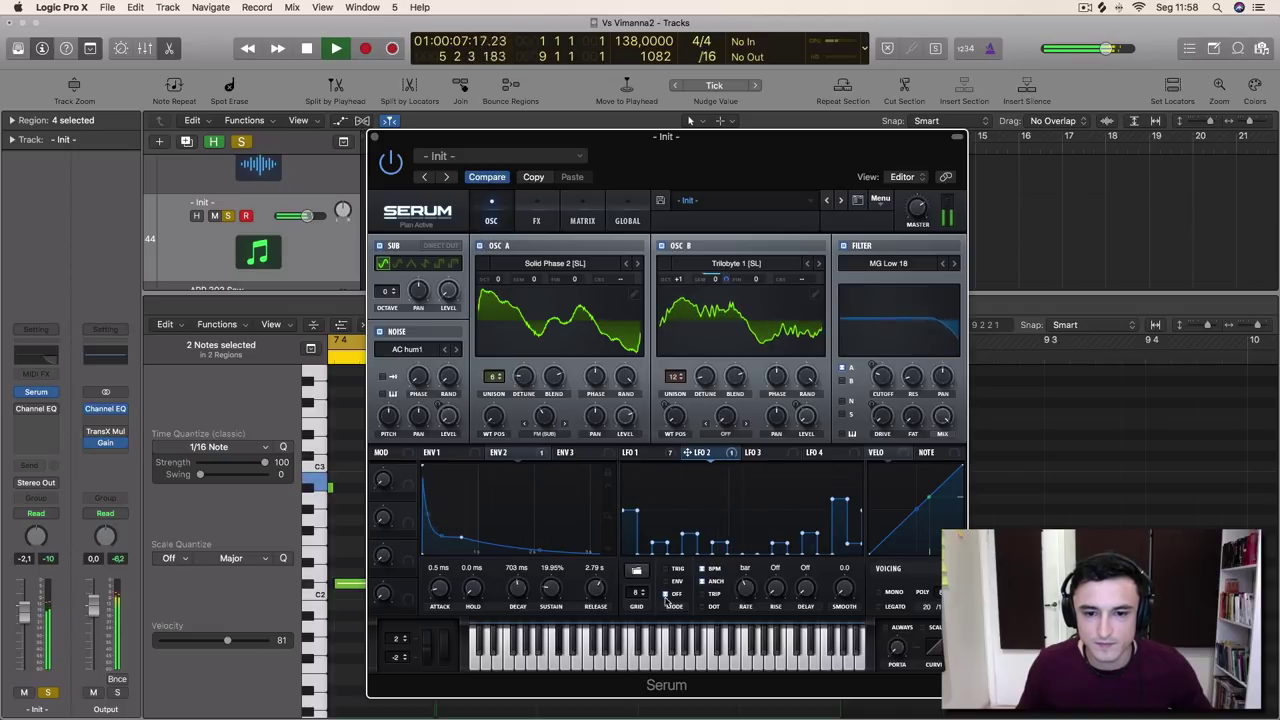
Step LFO 2 through its preset shapes during playback and keep the repeating stepped pattern of full, half and zero levels
left_click(637, 572, "alt")
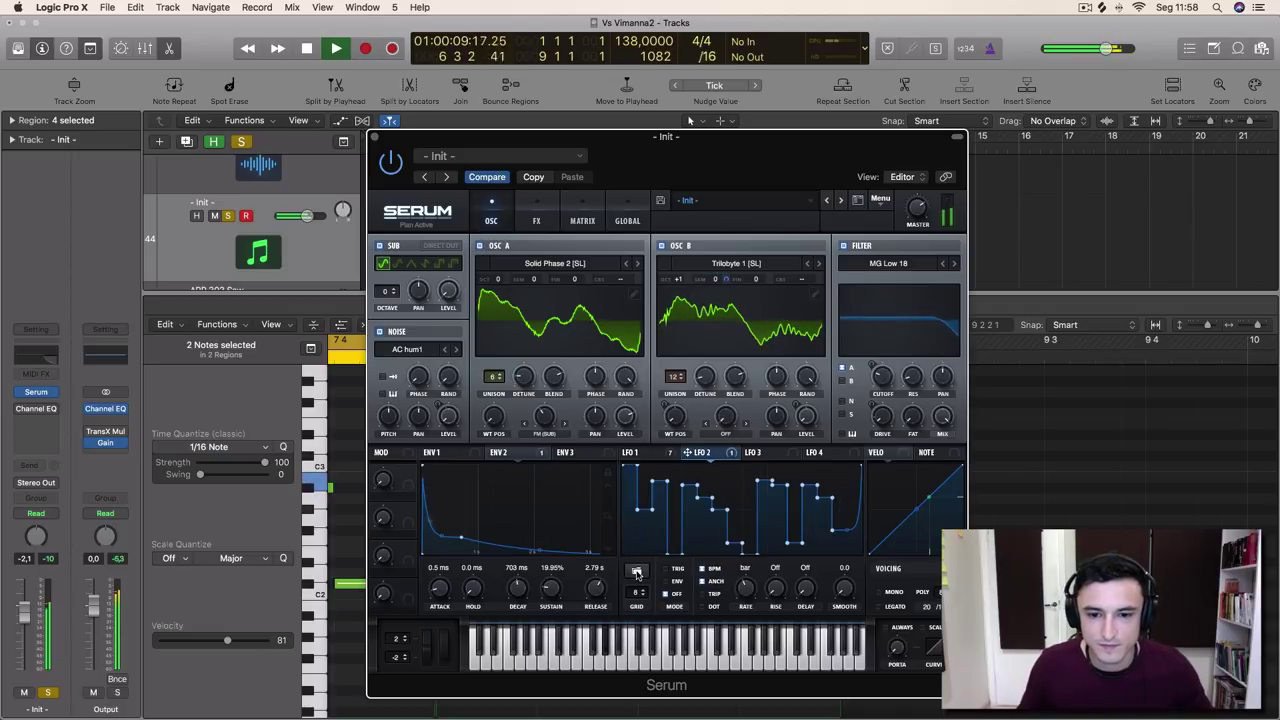
left_click(637, 572, "alt")
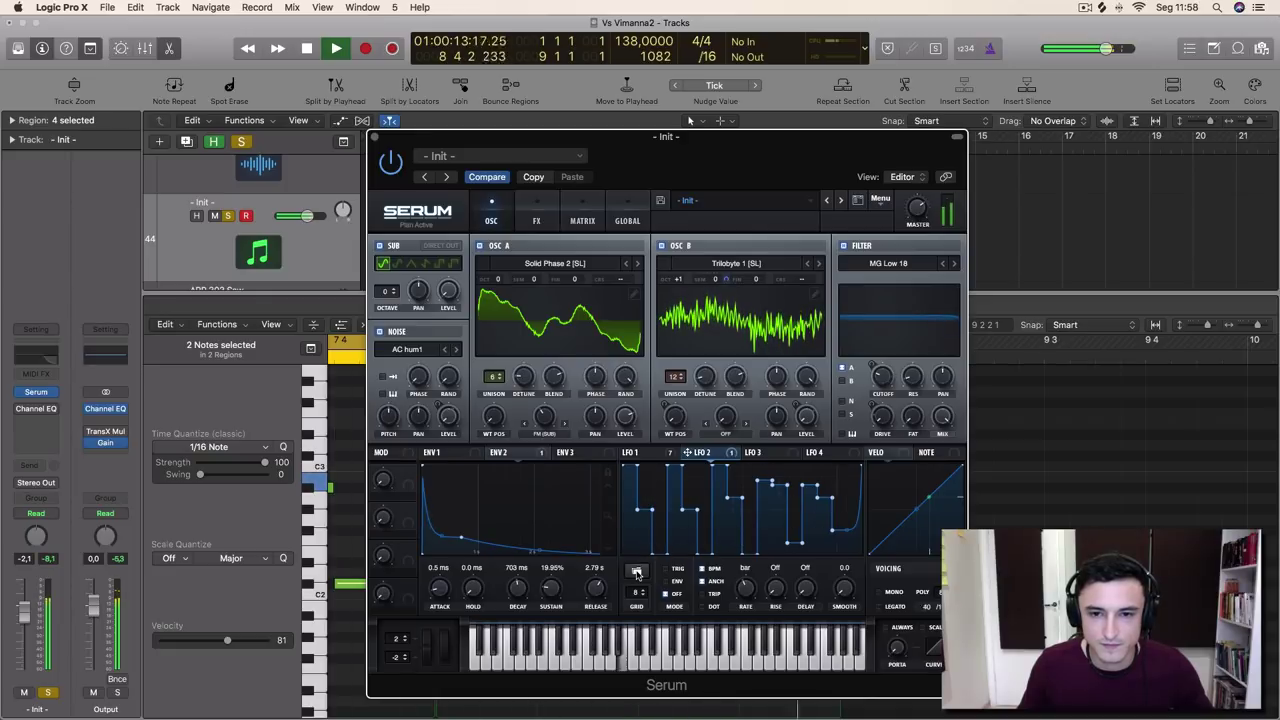
left_click(637, 572, "alt")
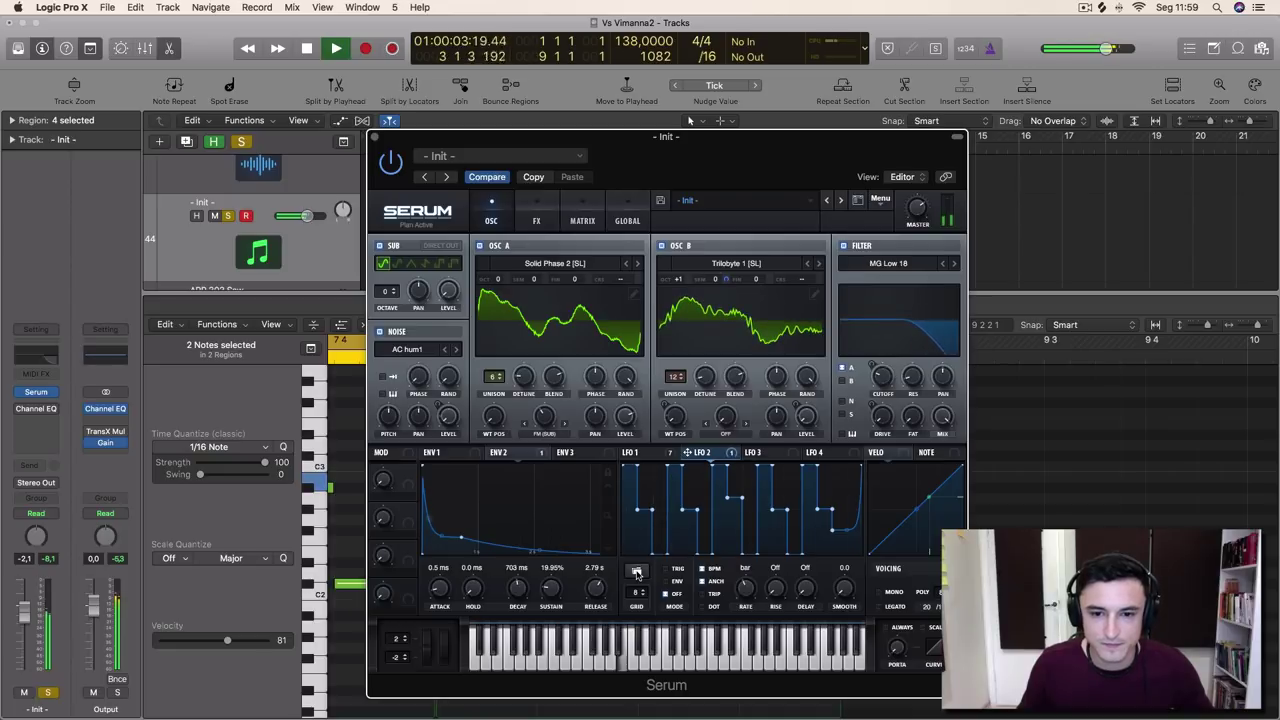
left_click(637, 572, "alt")
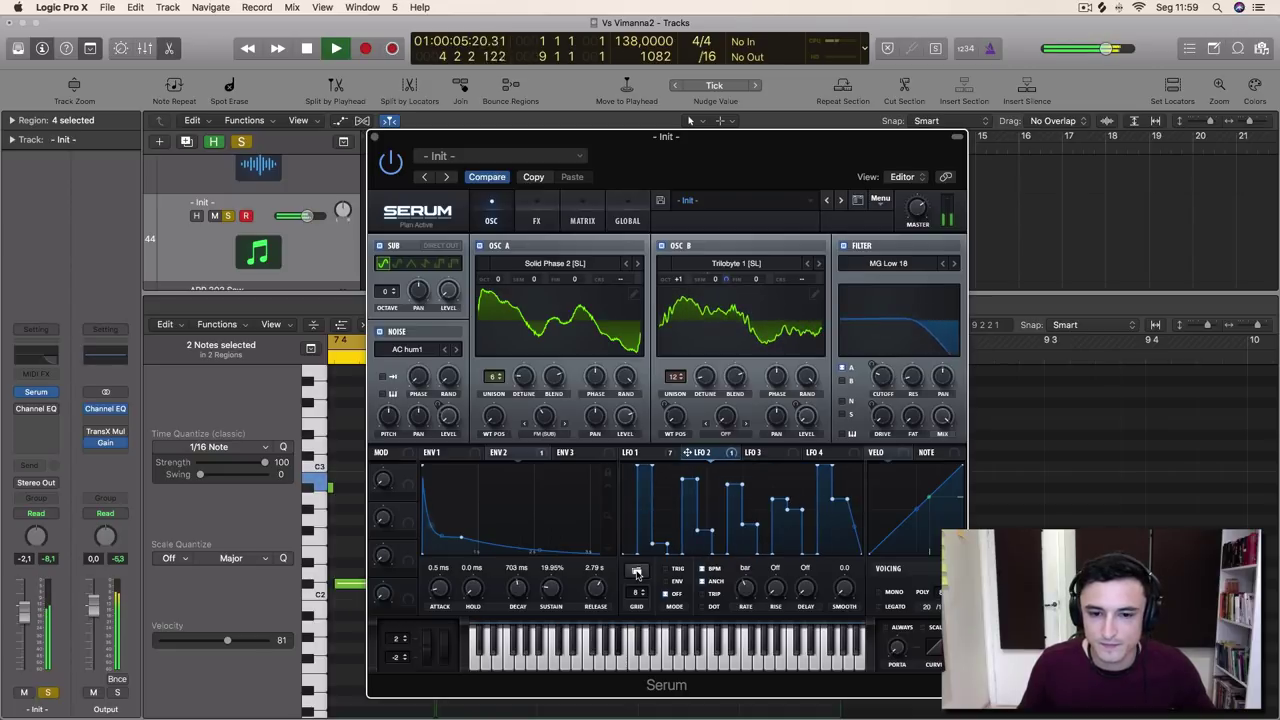
left_click(637, 572, "alt")
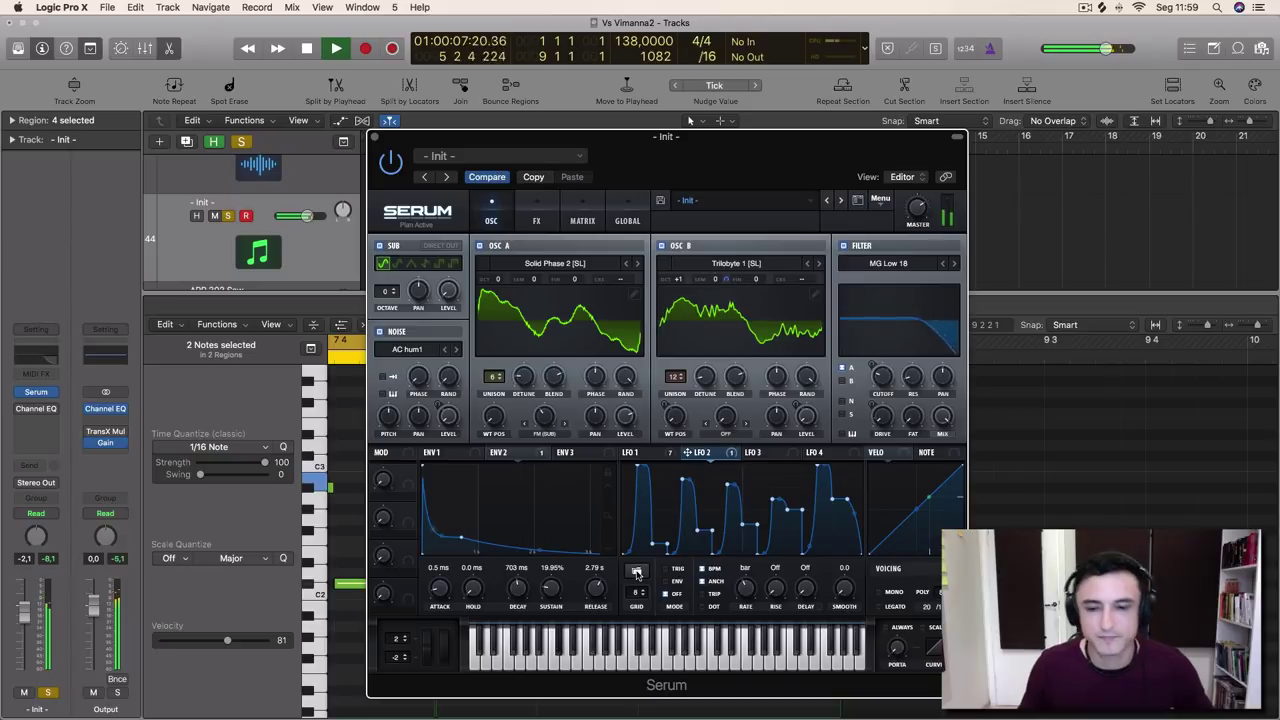
left_click(638, 573)
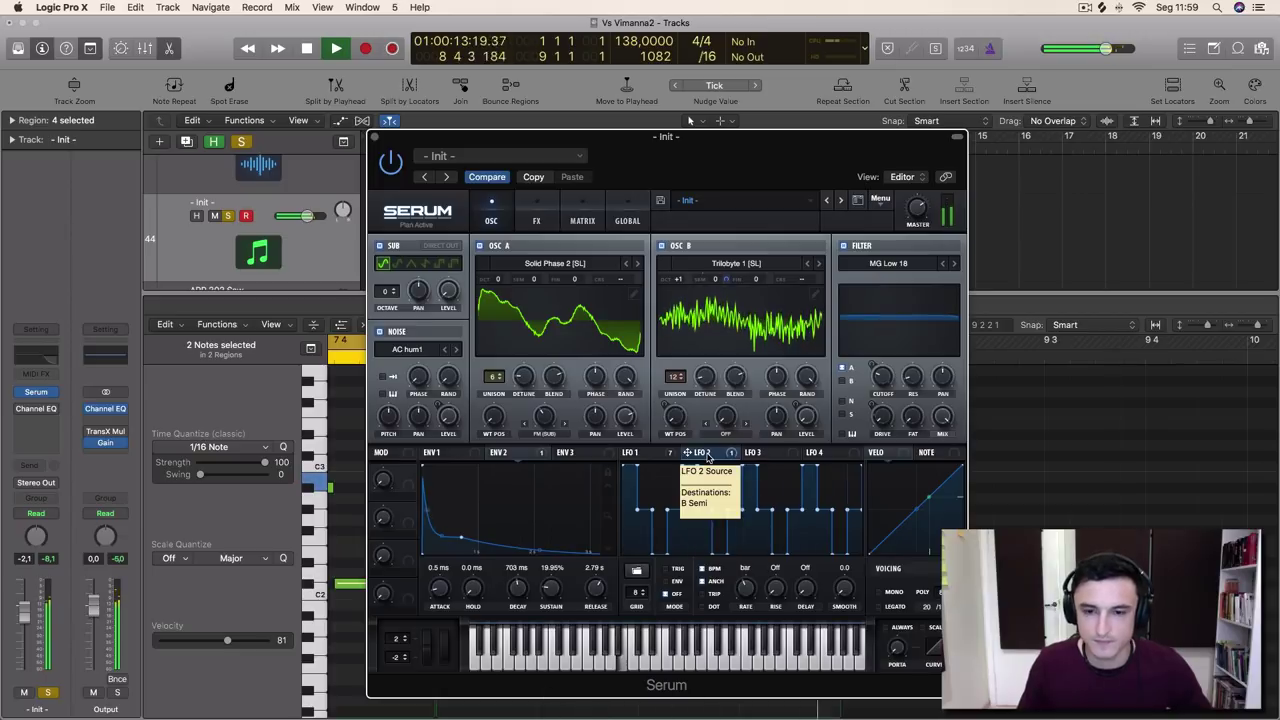
key("space")
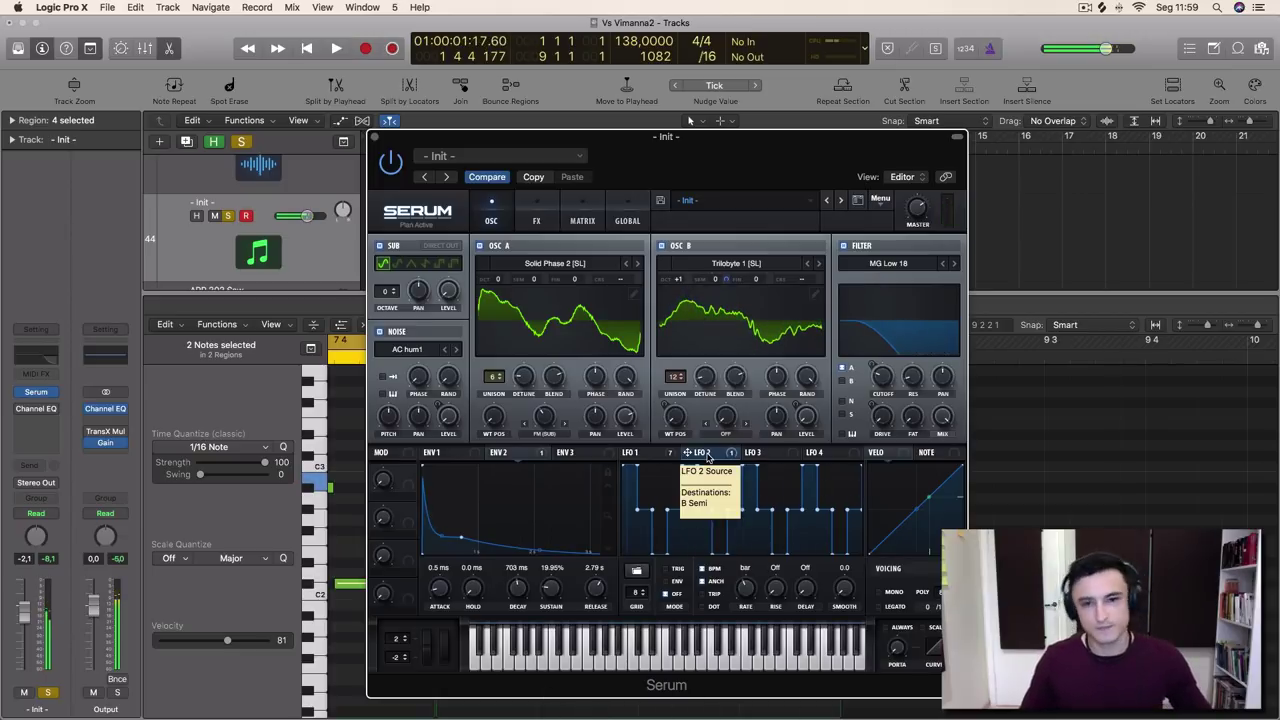
Remove all modulators from oscillator B's semitone pitch and briefly audition the sound
right_click(716, 282)
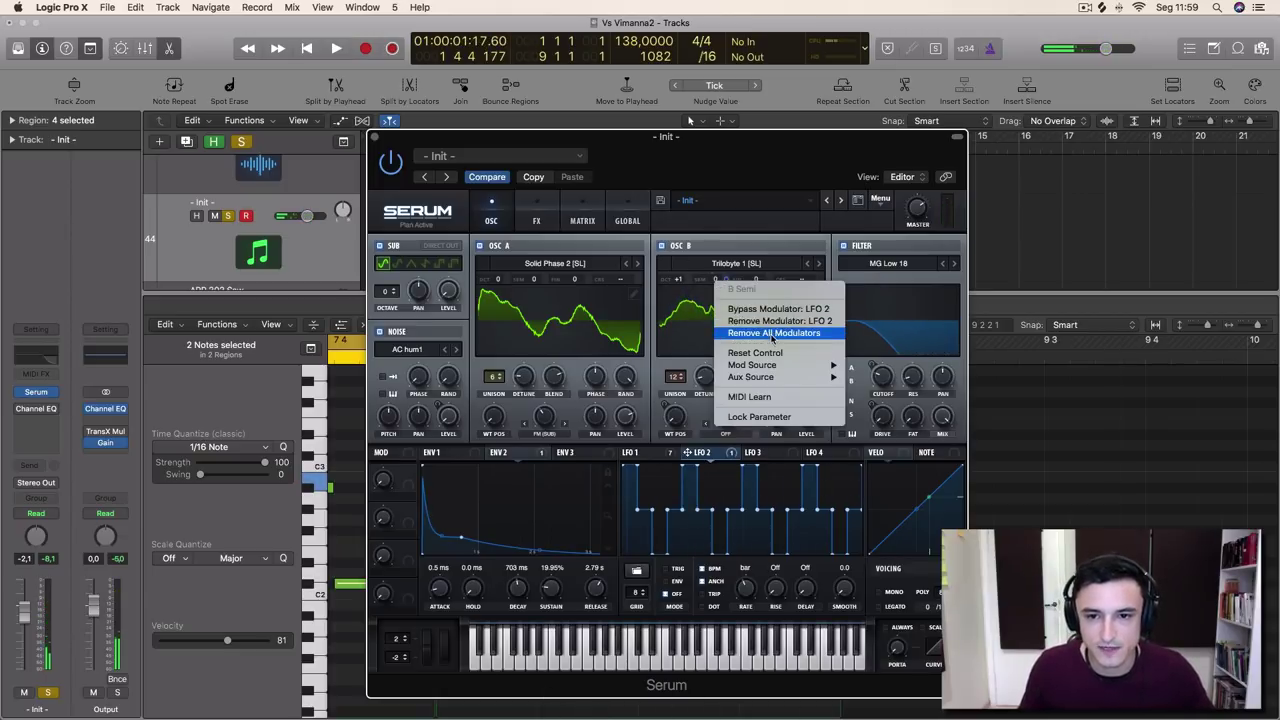
left_click(772, 333)
key("space")
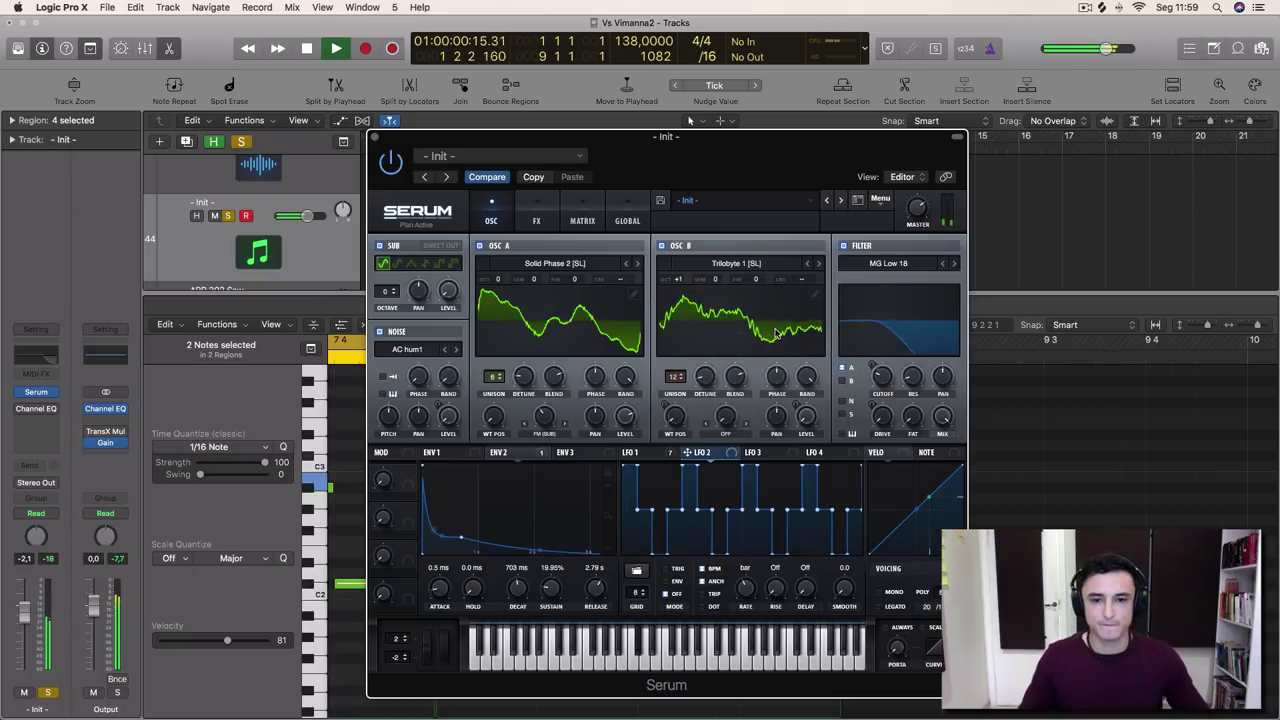
key("space")
Assign LFO 2 to oscillator A's semitone pitch and set its rate to 2 bar during playback
left_click_drag(697, 456, 539, 284)
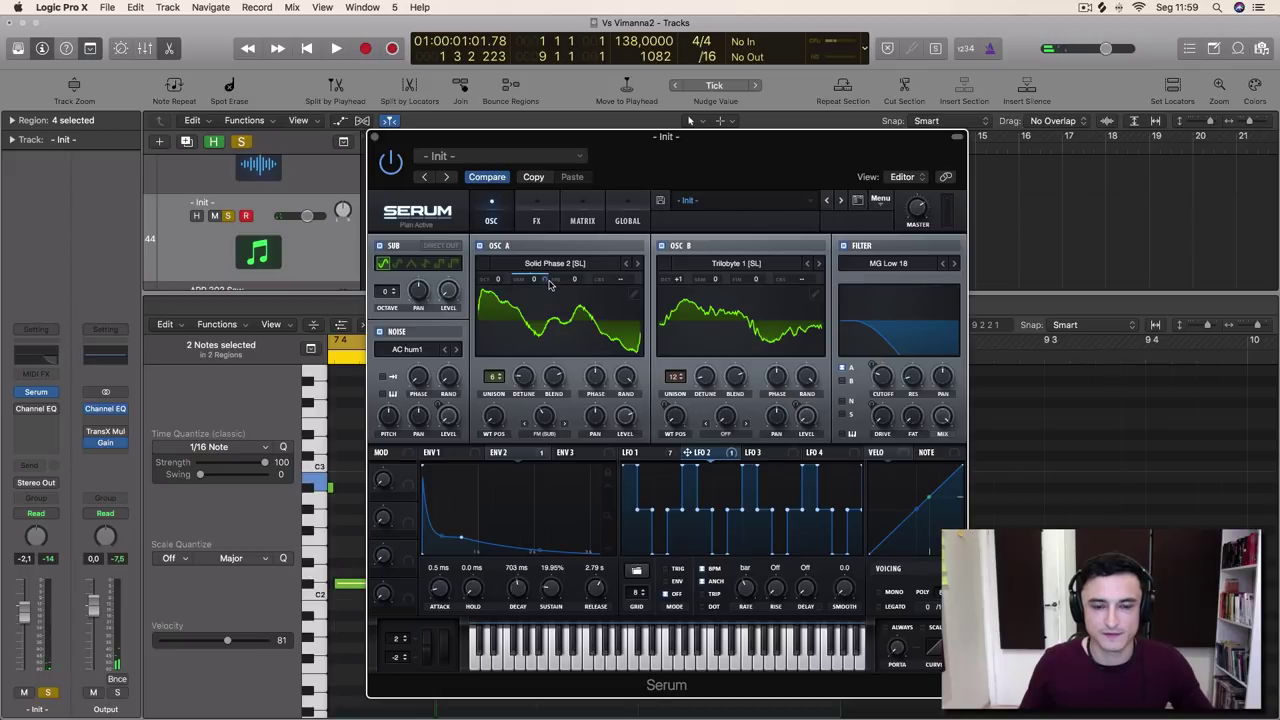
key("space")
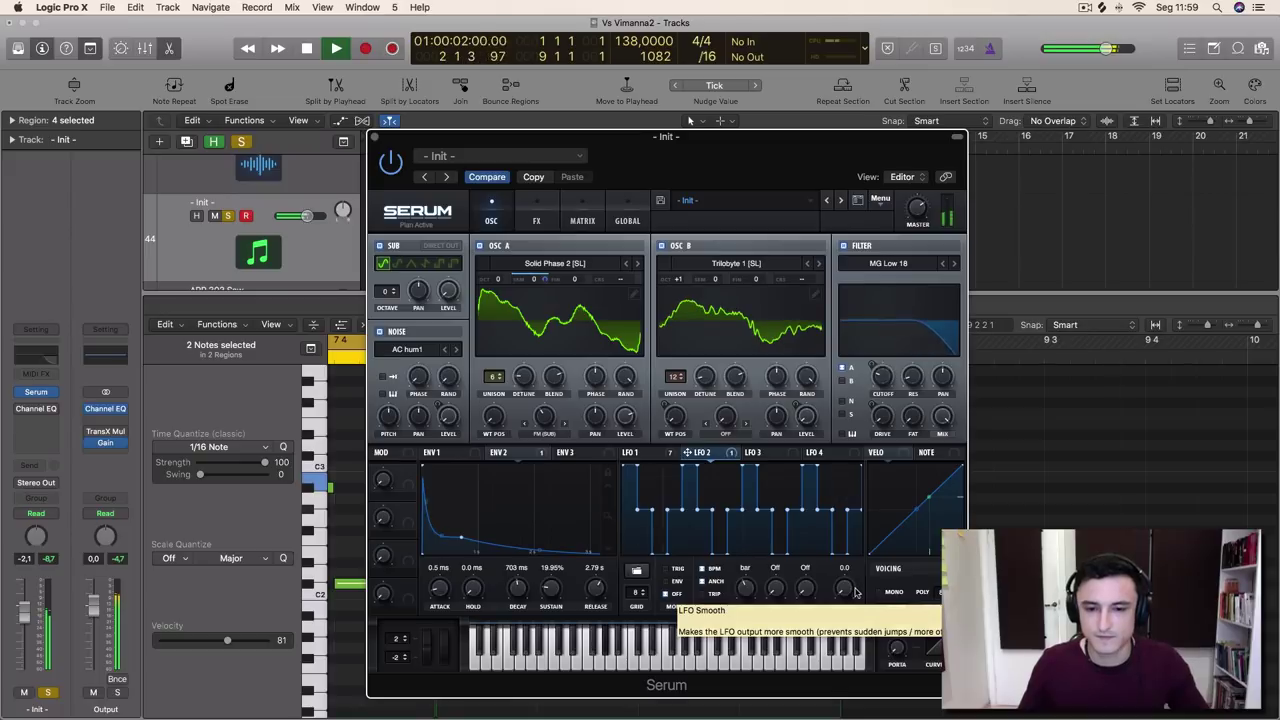
left_click_drag(750, 586, 766, 559)
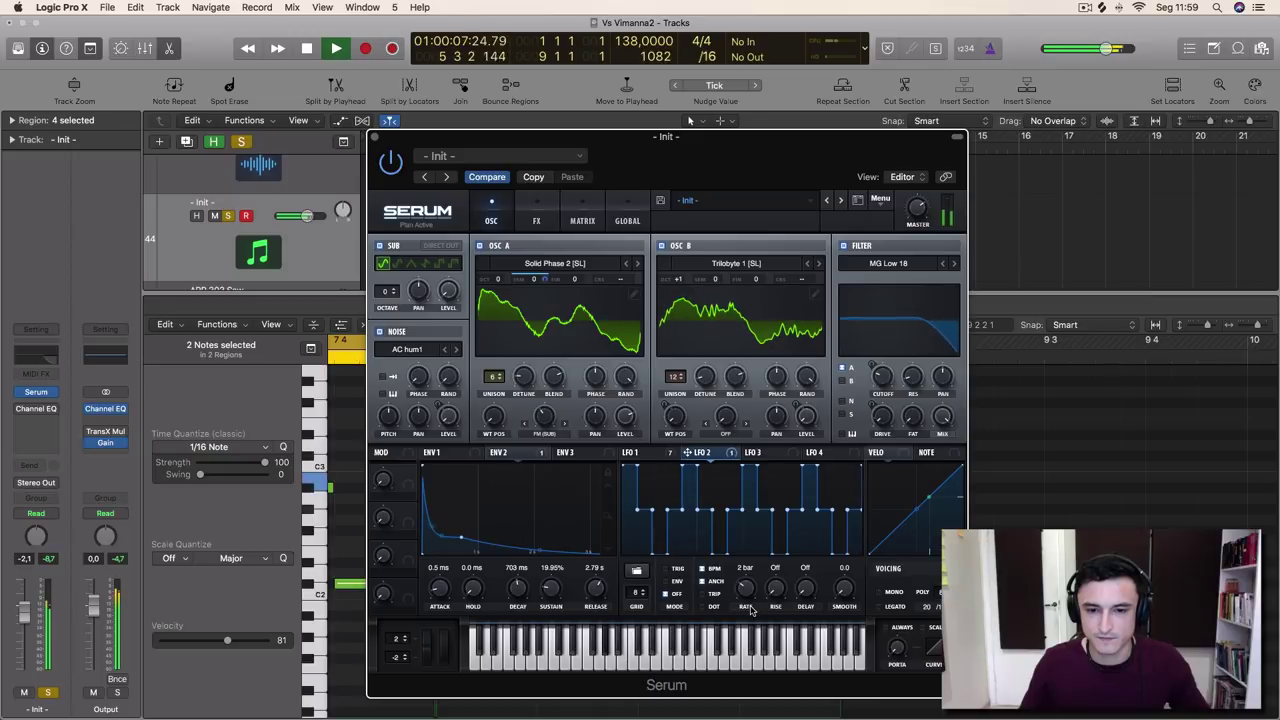
Remove all modulators from oscillator A's semitone pitch during playback
right_click(545, 282)
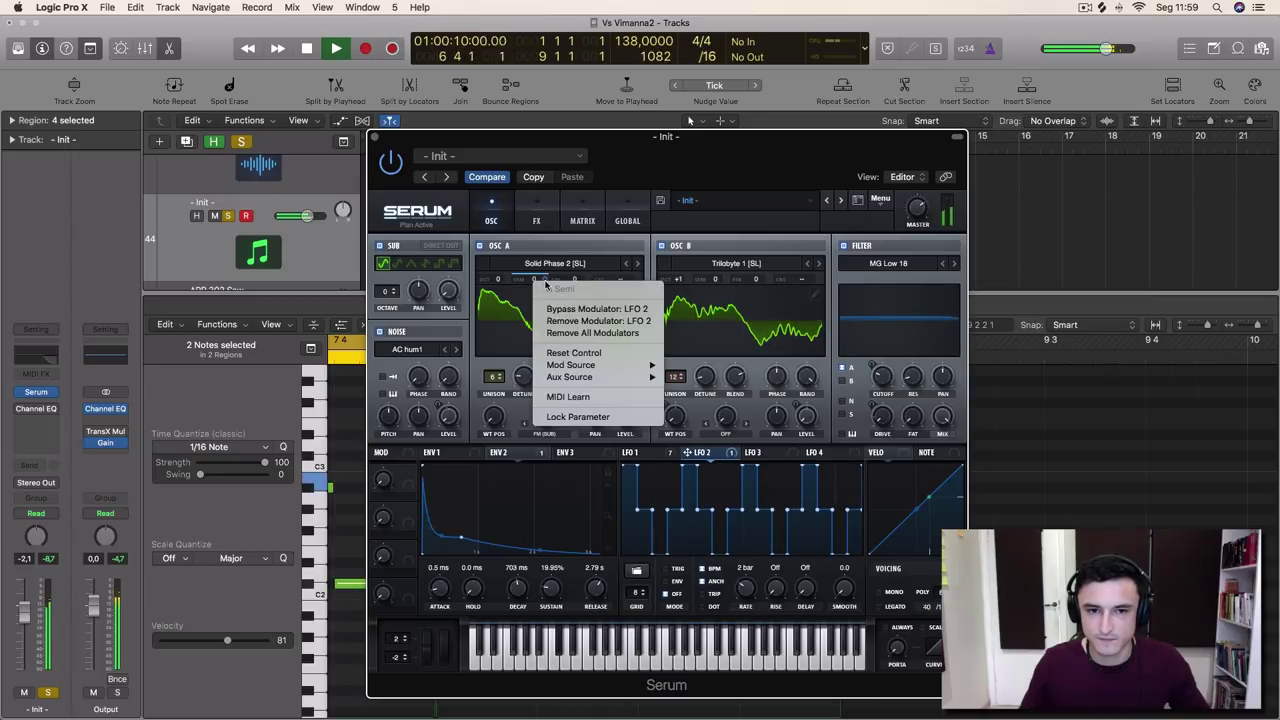
left_click(539, 280)
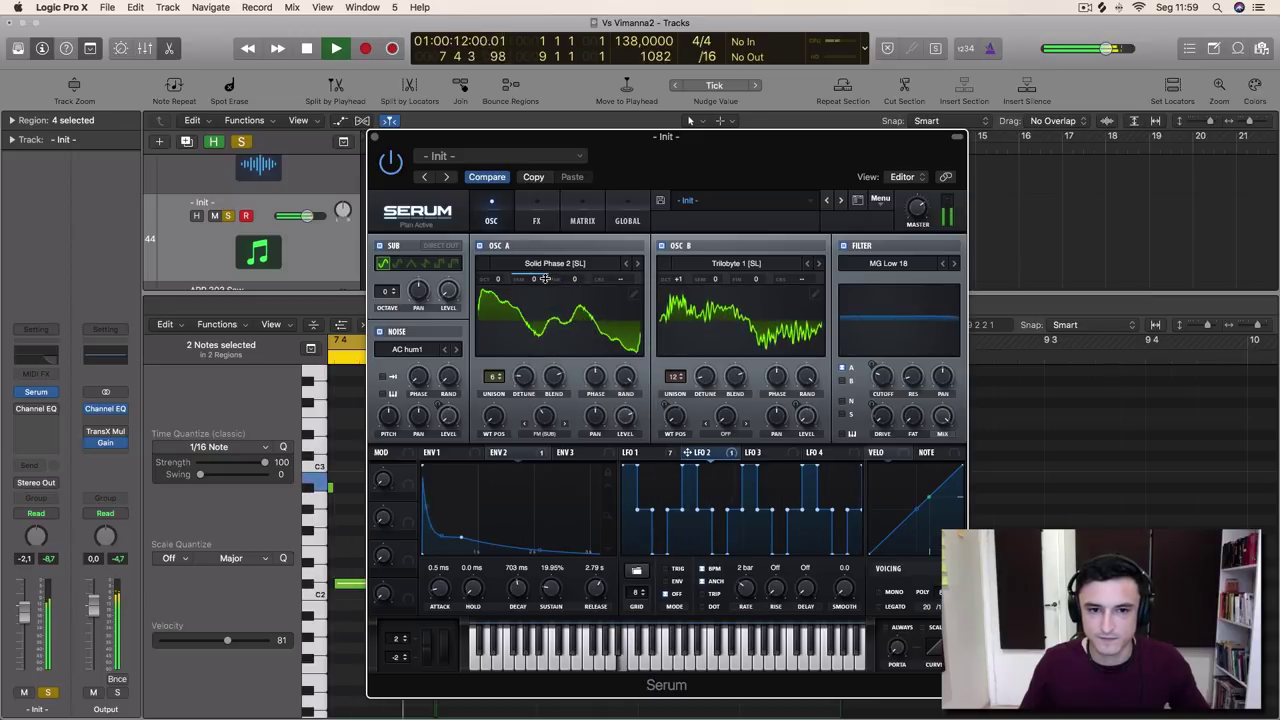
right_click(546, 280)
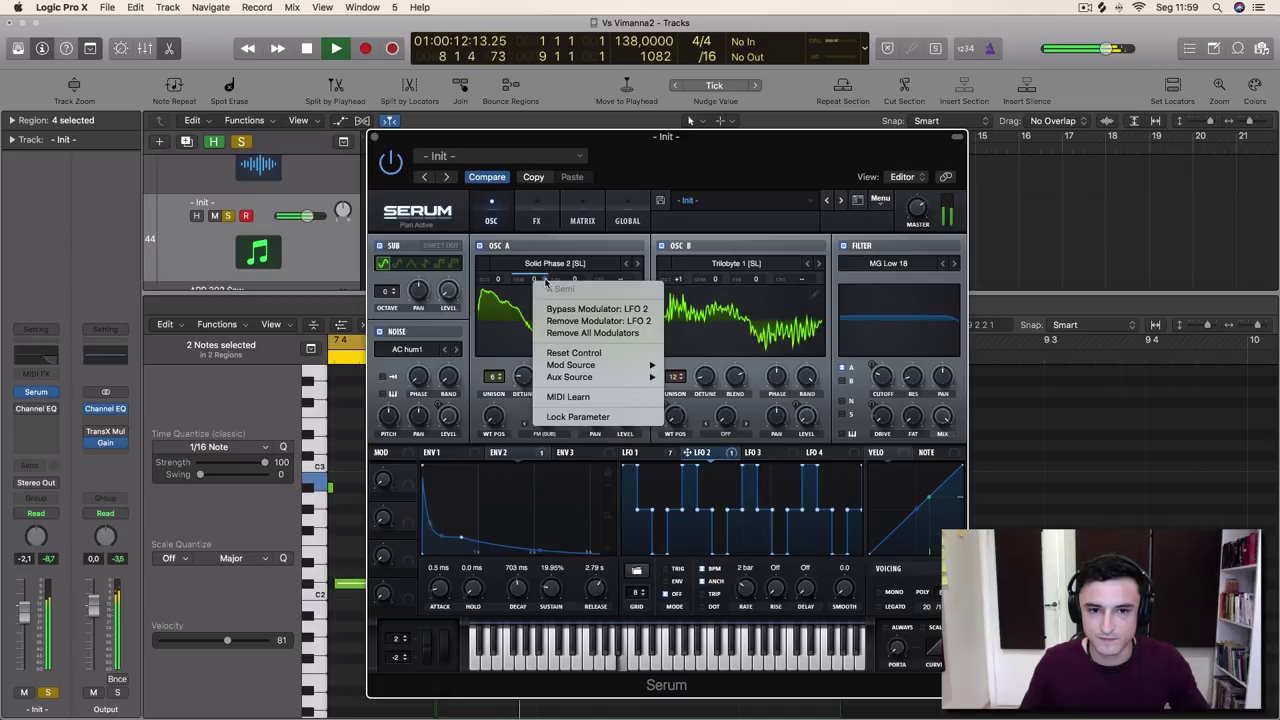
left_click(576, 334)
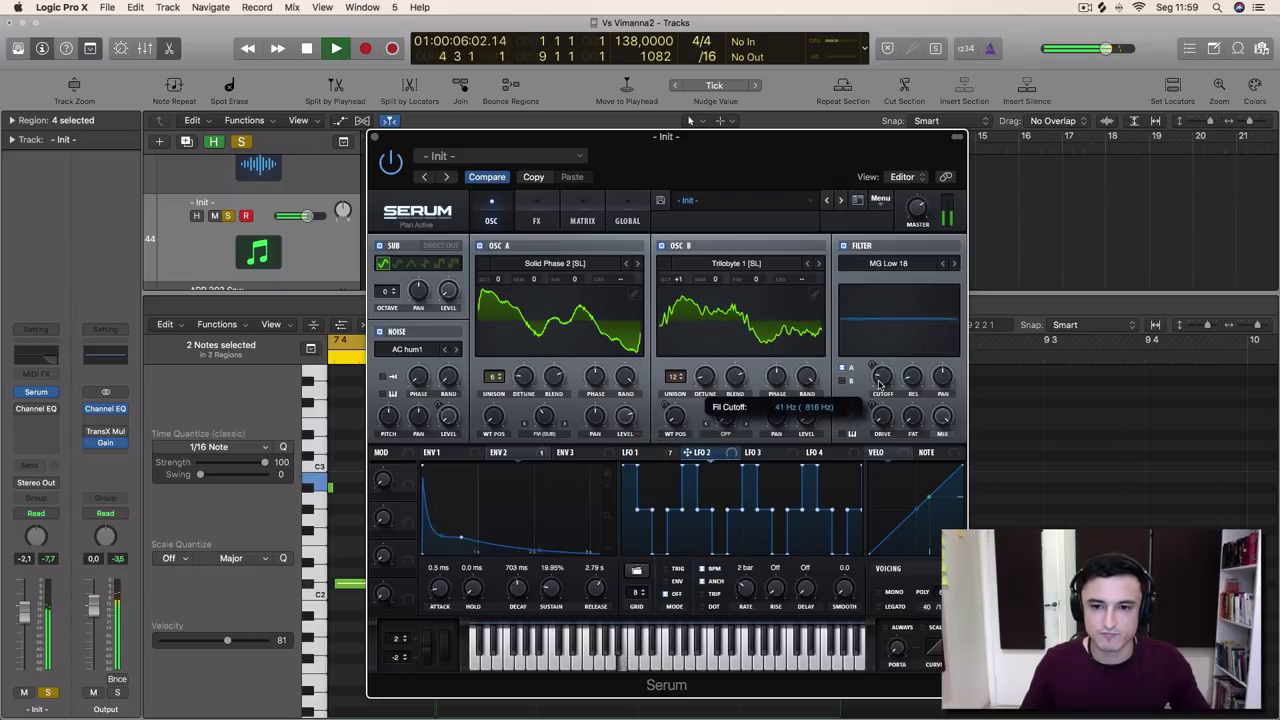
Enable the Phaser in Serum's effects chain and stop playback
left_click(545, 221)
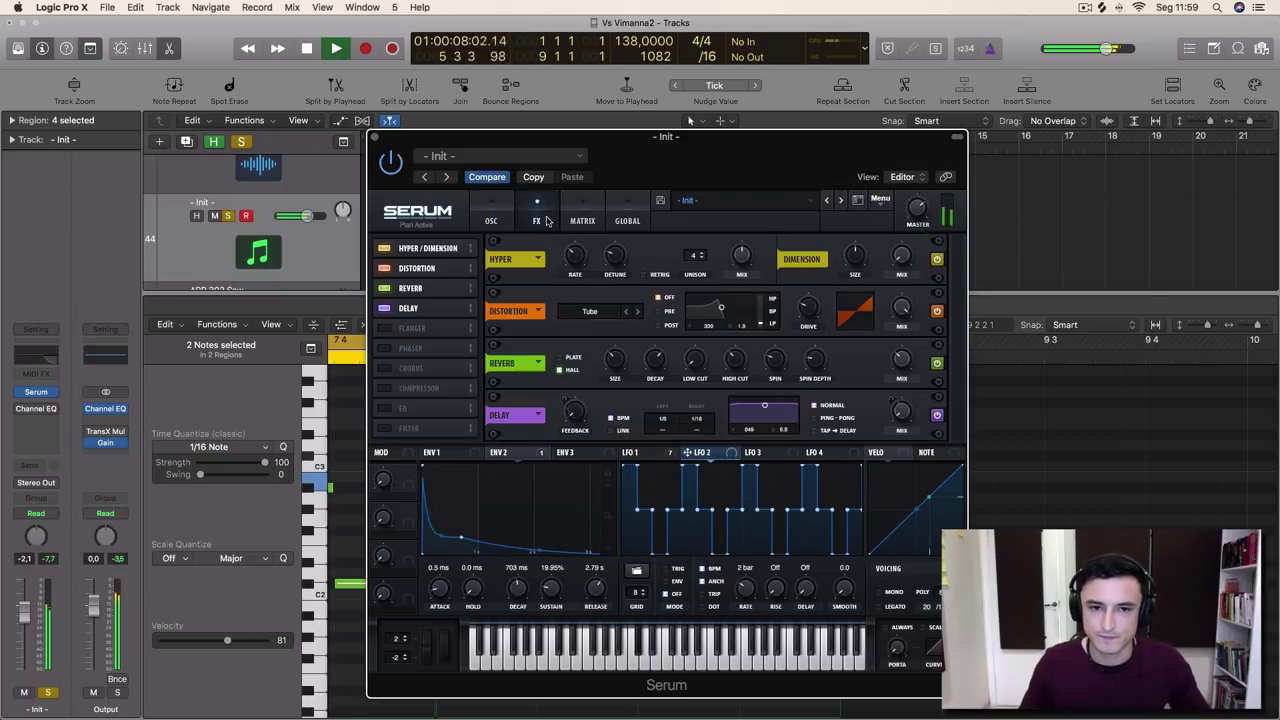
left_click(385, 348)
scroll(614, 320, "down", 2)
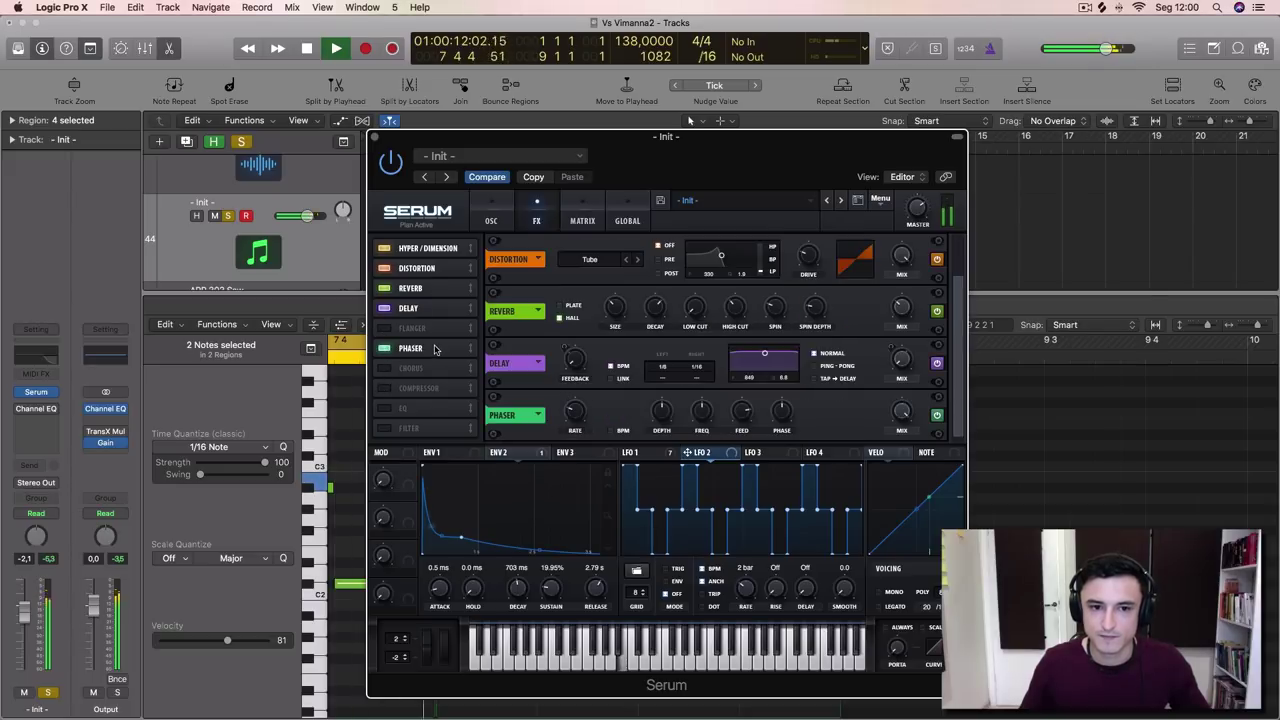
key("space")
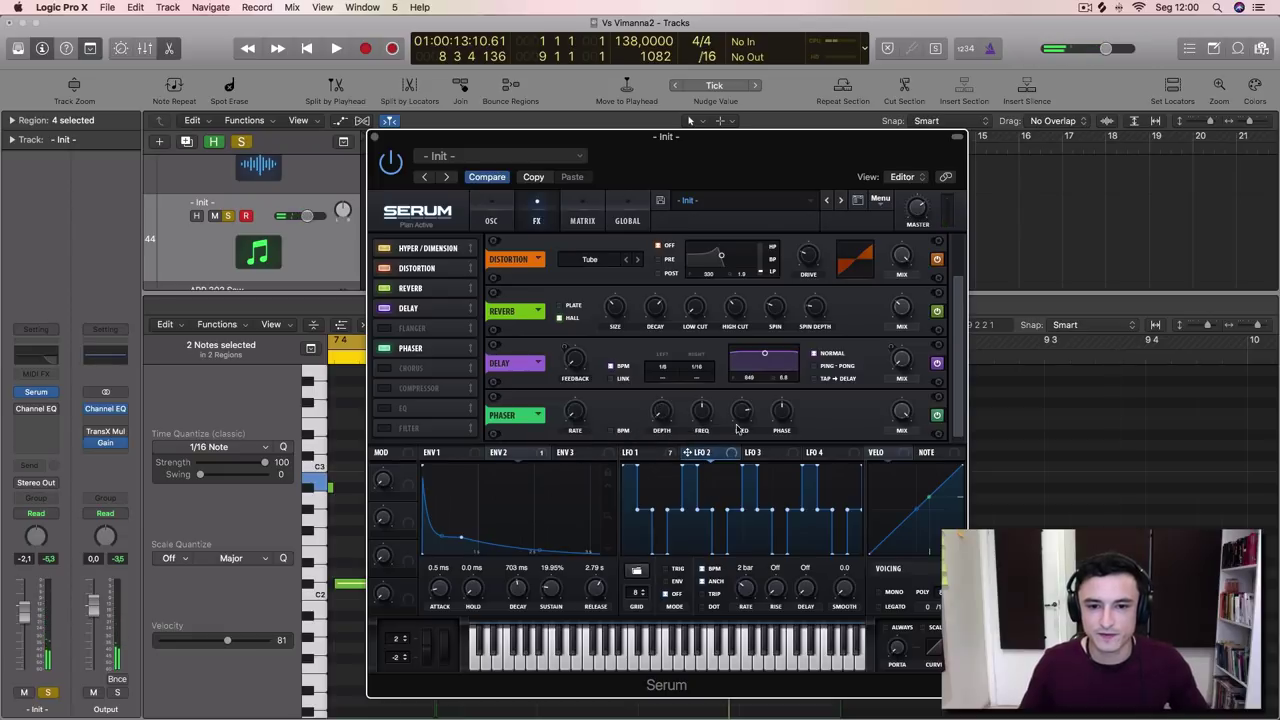
Assign LFO 1 to the Phaser's rate at 23, depth at 23, frequency at 26 and mix, and audition the sound
left_click(648, 452)
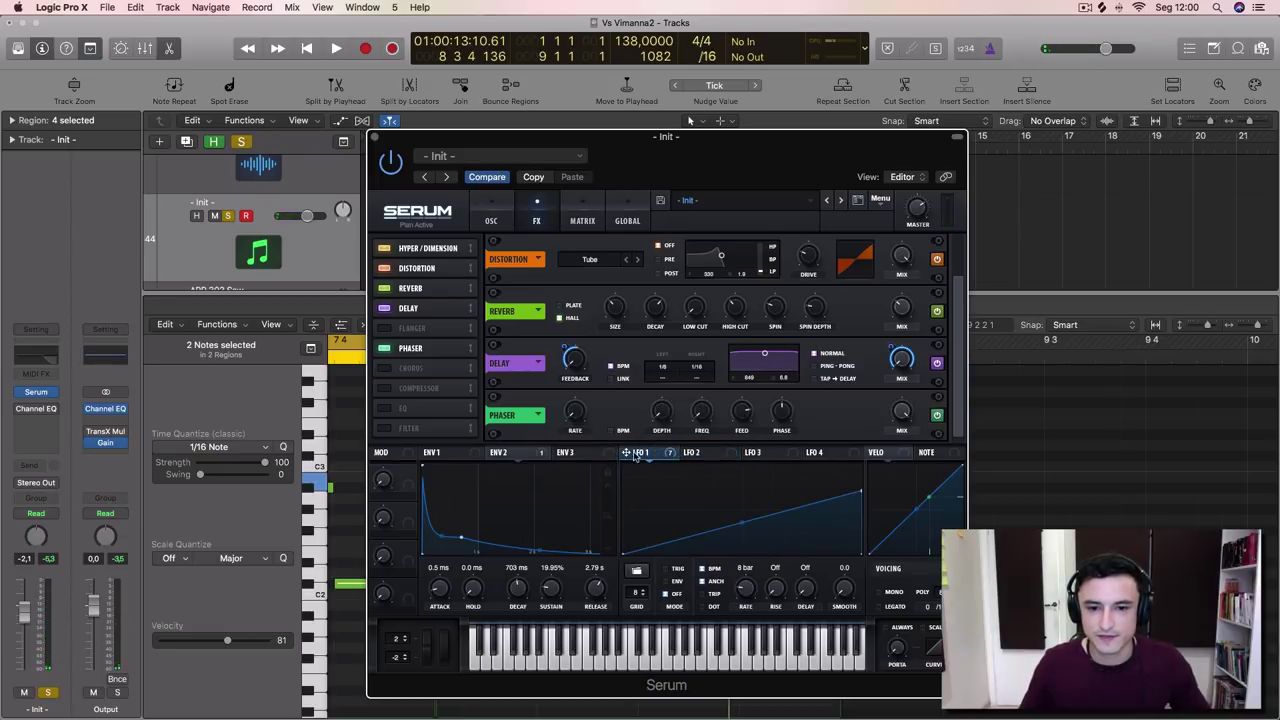
left_click_drag(626, 452, 557, 418)
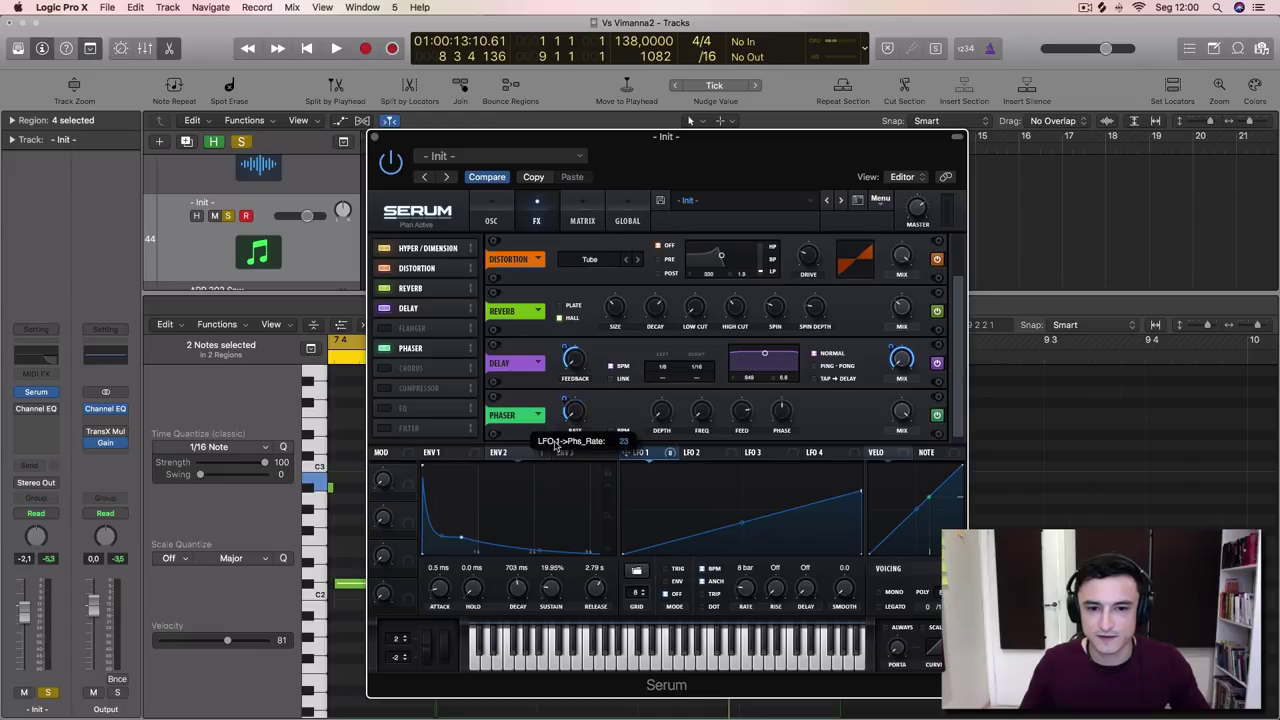
left_click_drag(626, 452, 660, 410)
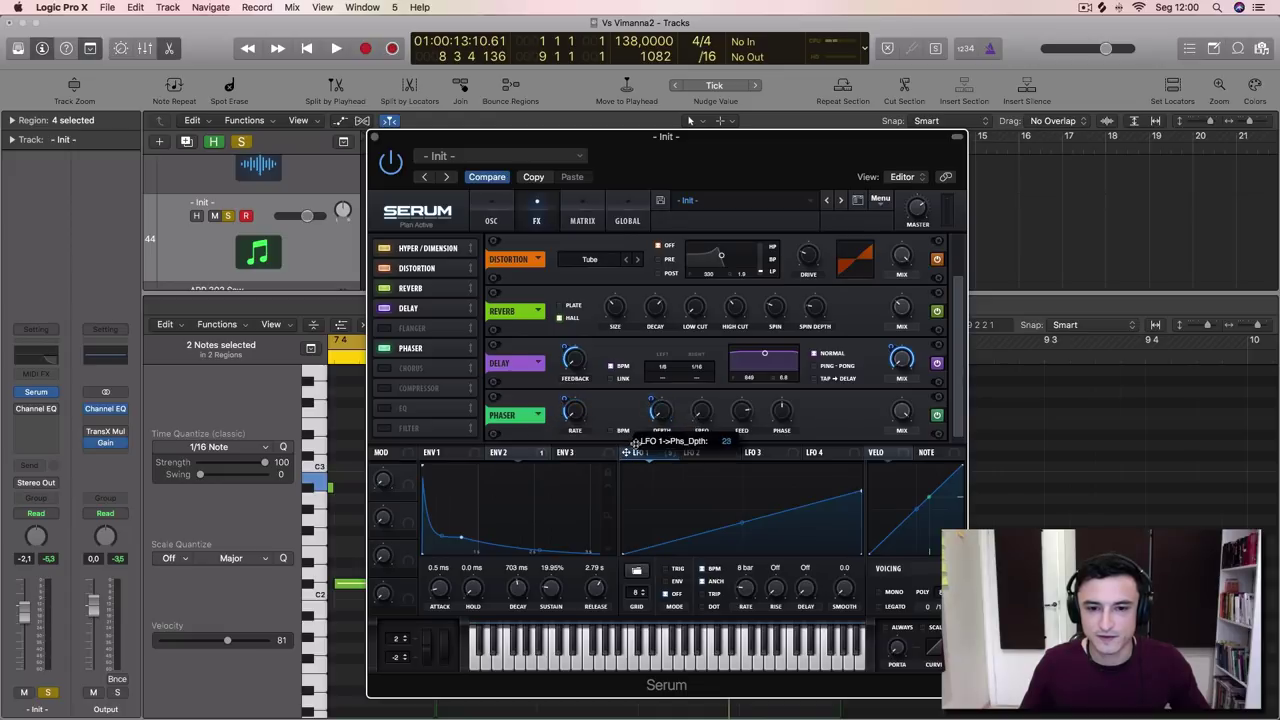
left_click_drag(628, 452, 700, 411)
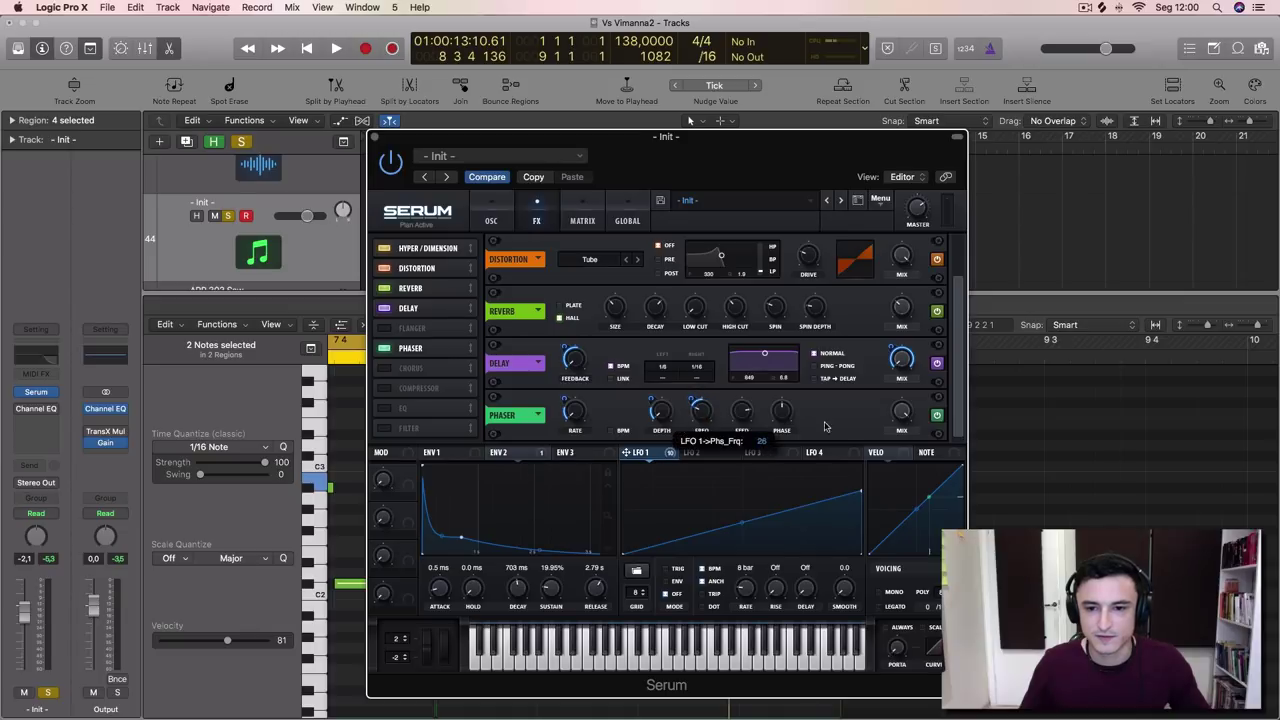
left_click_drag(627, 452, 900, 420)
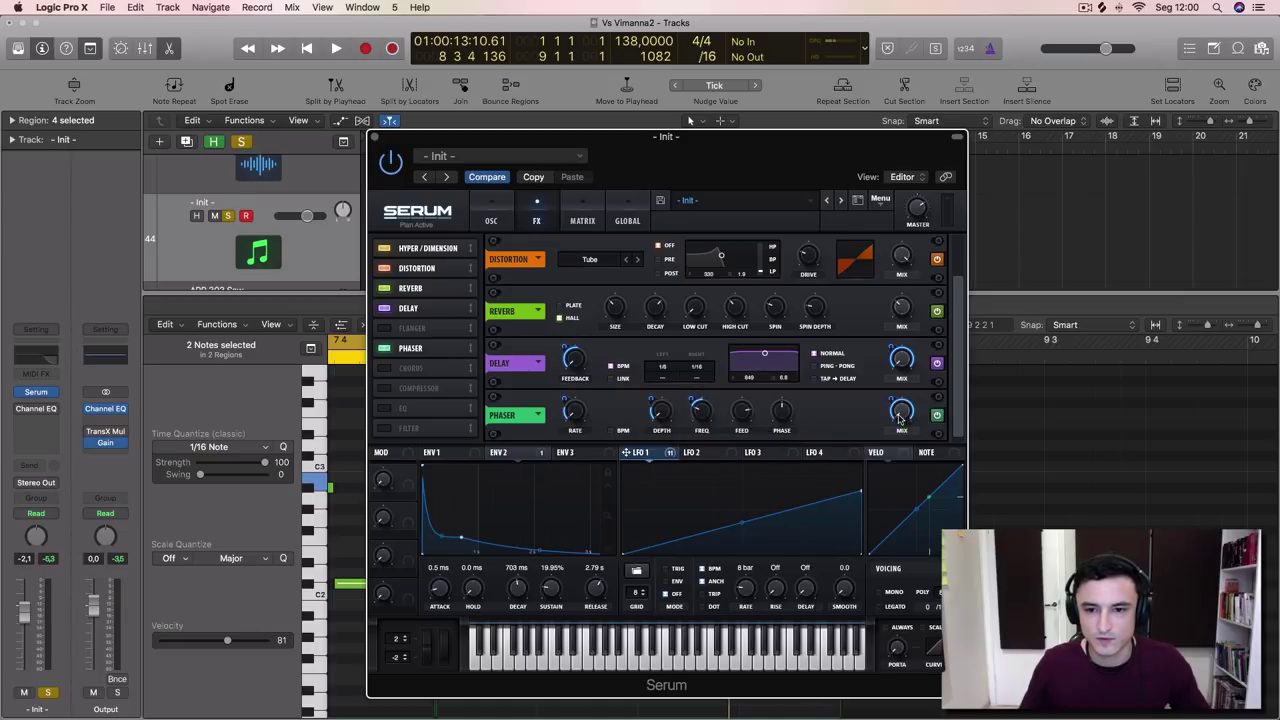
key("space")
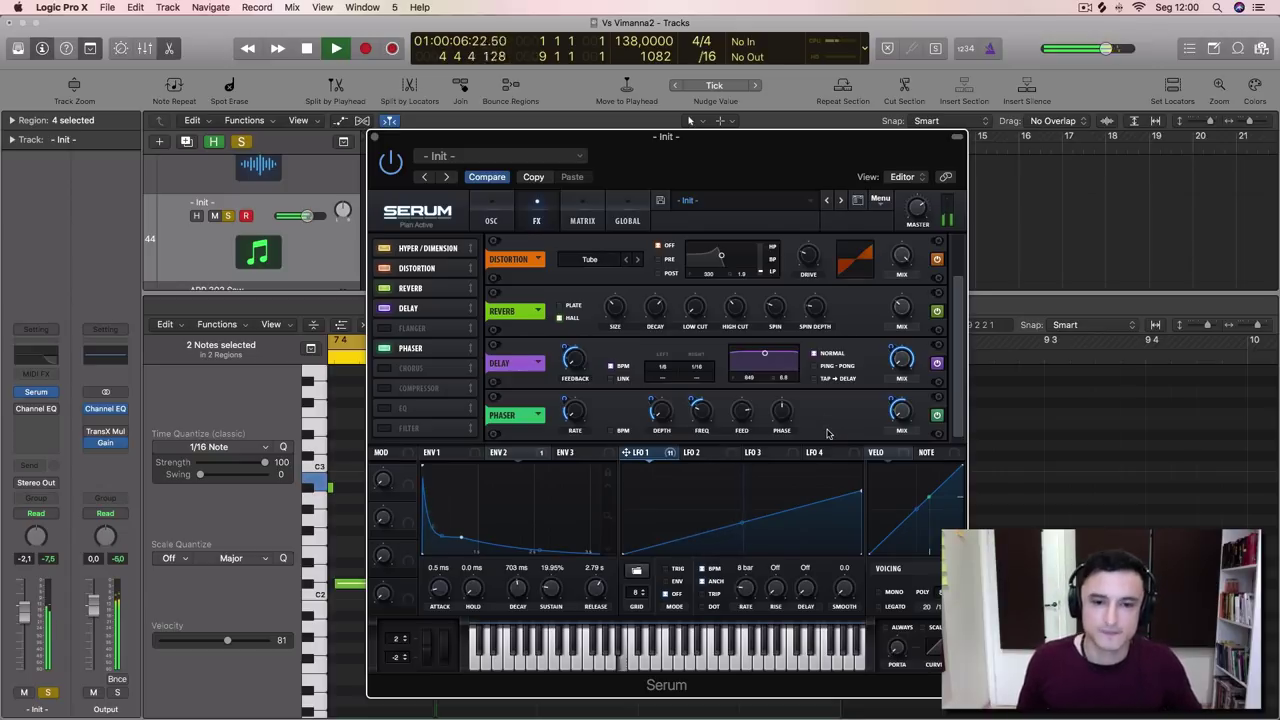
key("space")
Close Serum and the piano roll and copy the Init track's eight regions from bar 1 to bar 97
left_click(375, 137)
scroll(818, 263, "down", 10)
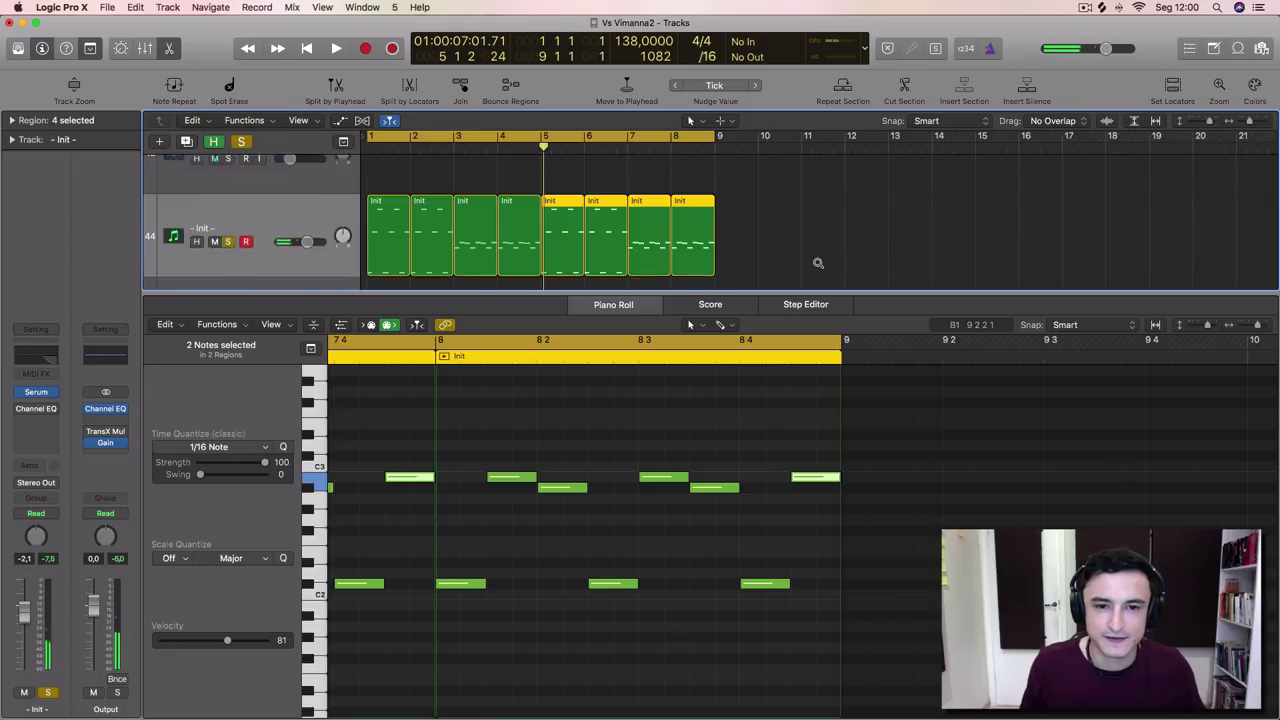
scroll(818, 263, "down", 15)
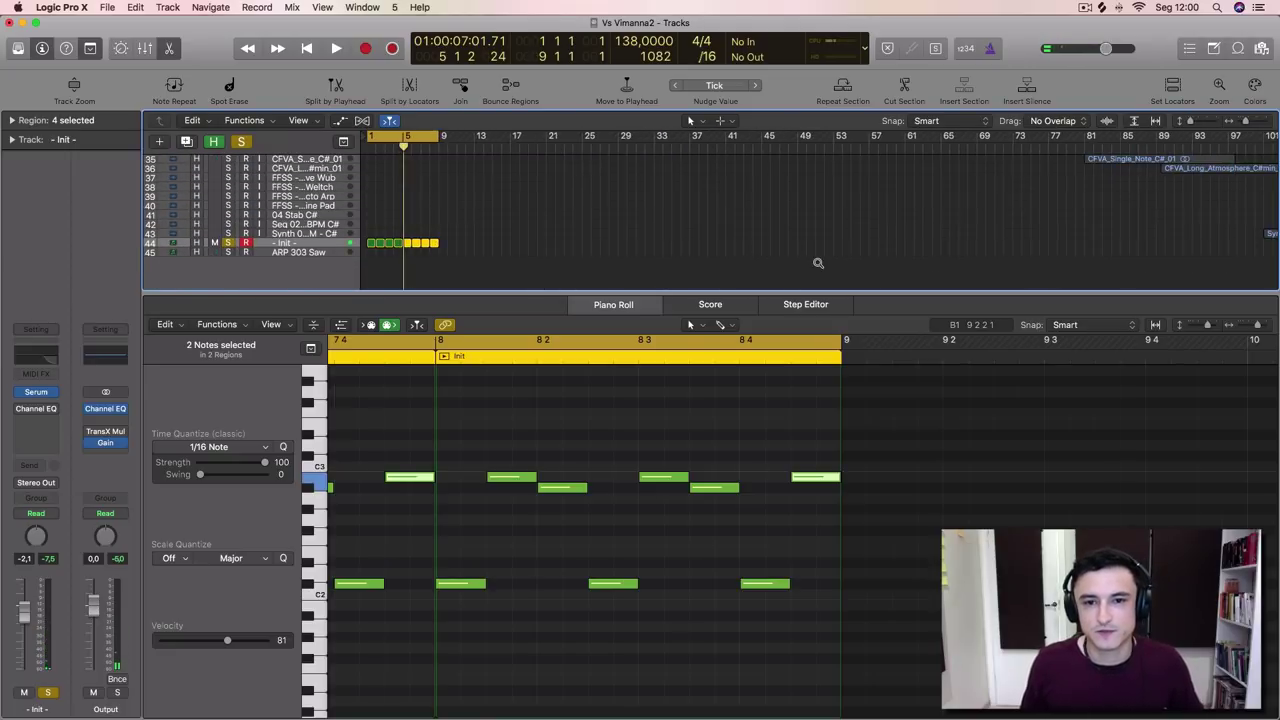
left_click(616, 303)
left_click_drag(401, 565, 620, 573)
scroll(620, 573, "up", 2)
scroll(620, 573, "up", 6)
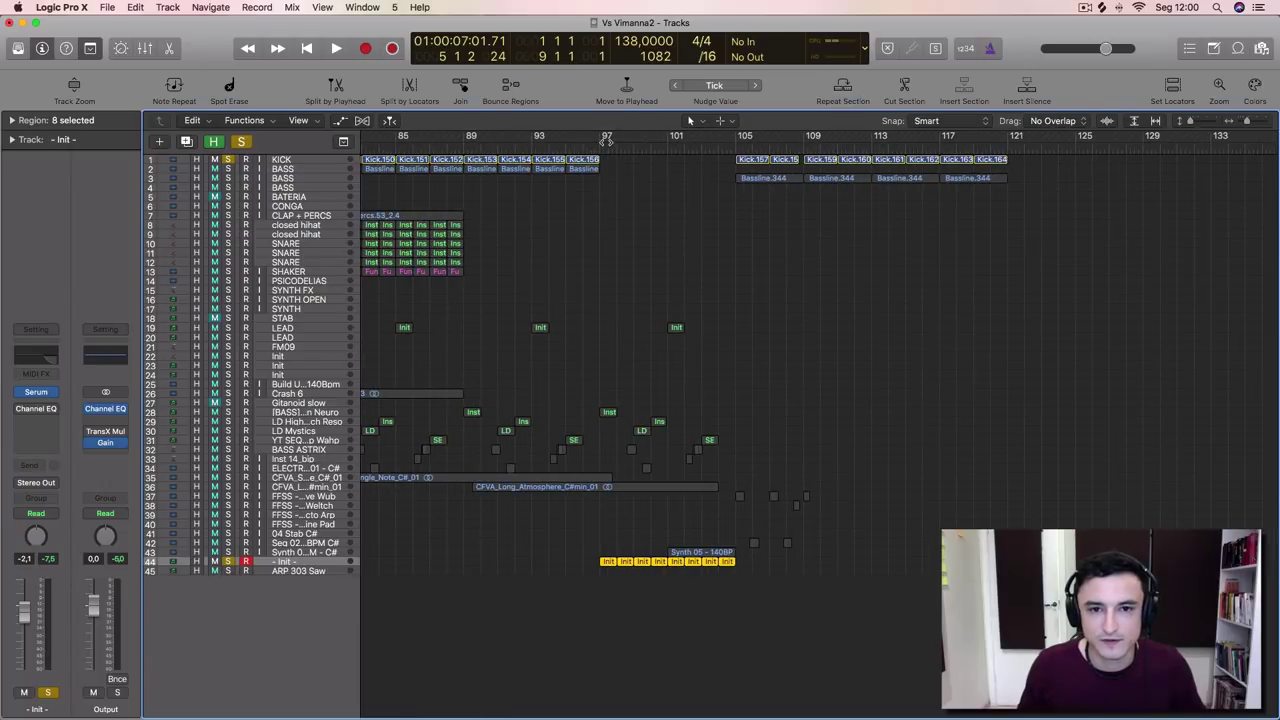
Audition the copied arpeggio in the full mix with a bar 97–138 cycle and the KICK and Init tracks unsoloed
left_click_drag(605, 137, 1278, 240)
left_click(226, 159)
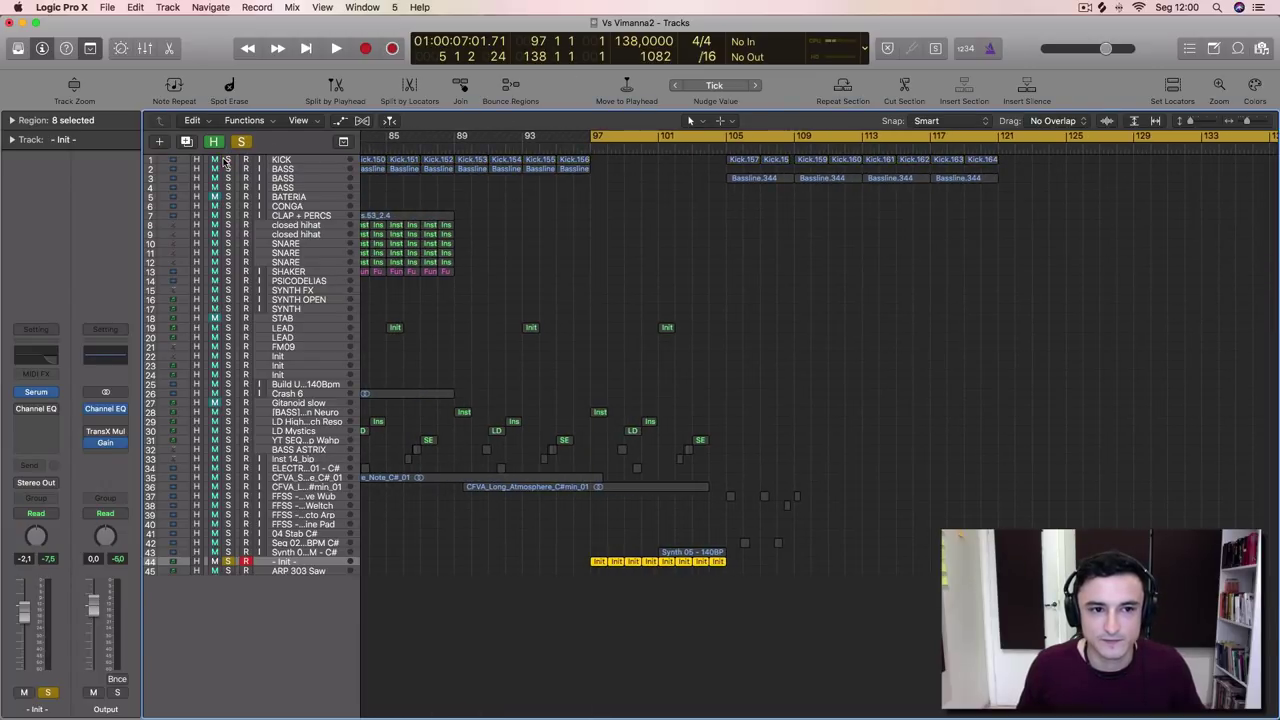
left_click(228, 561)
key("space")
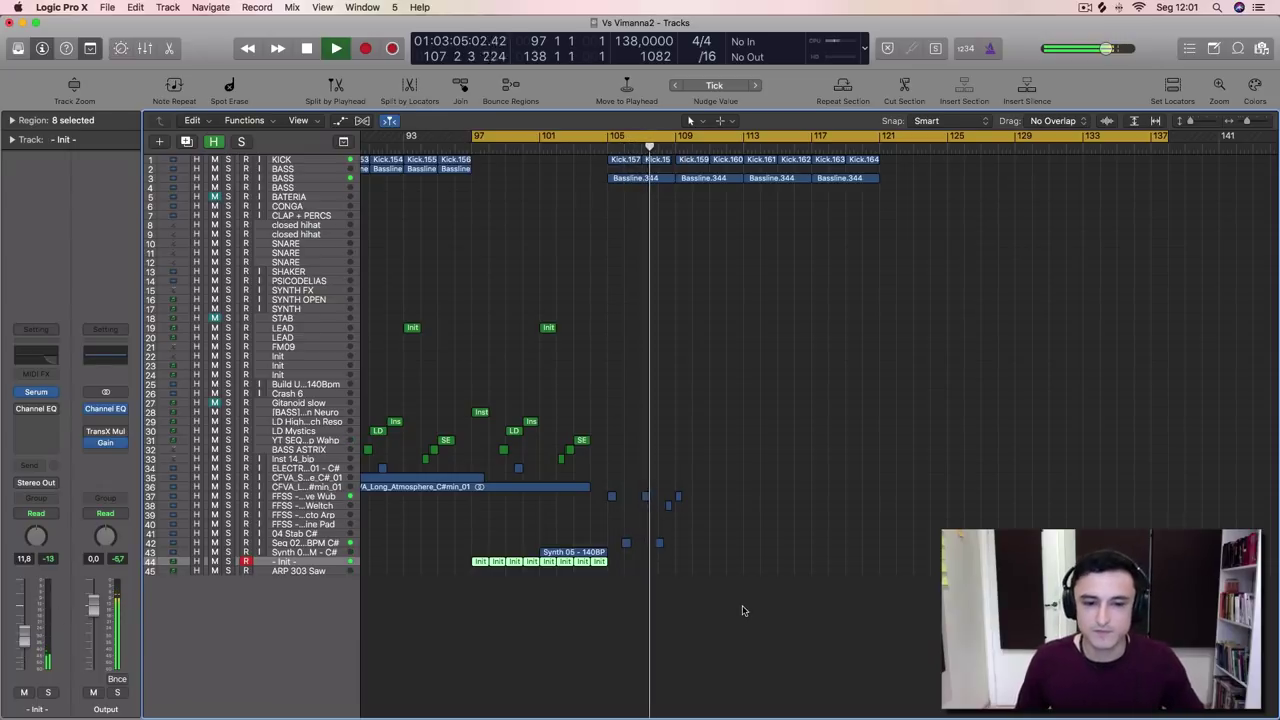
key("space")
Delete the eight copied Init regions starting at bar 97, keeping the originals at bar 1
scroll(735, 606, "left", 10)
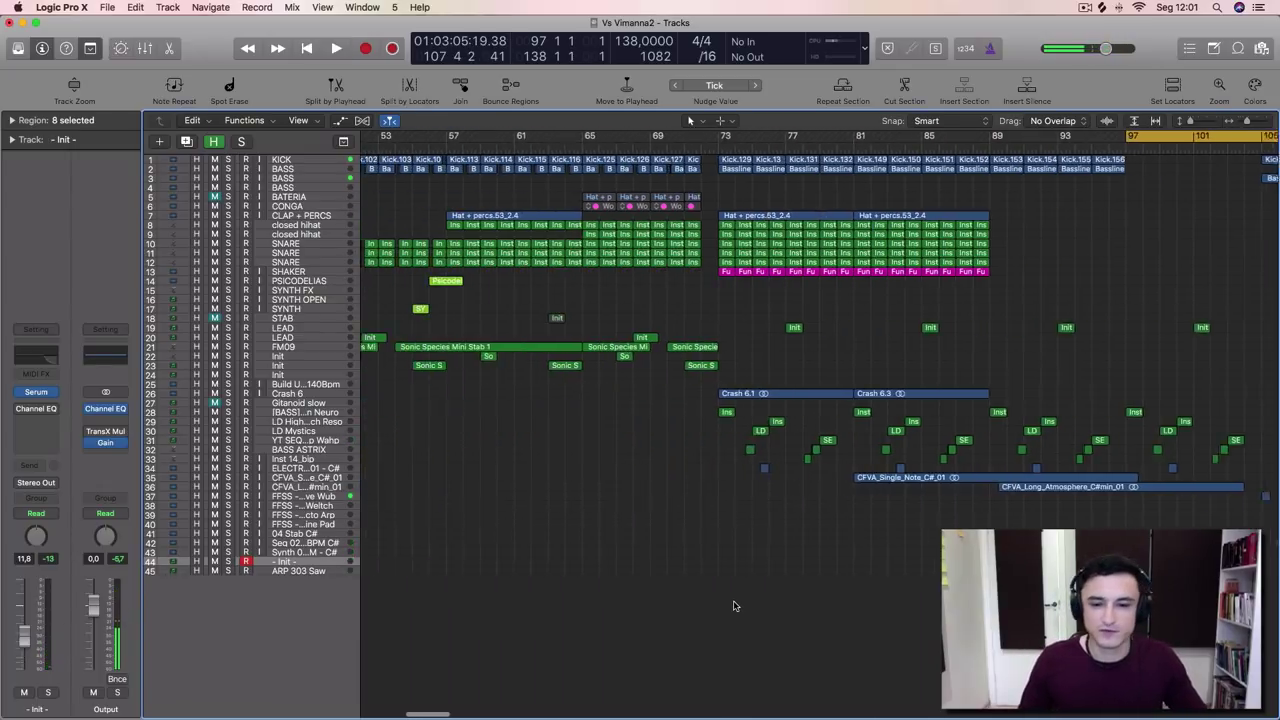
scroll(735, 605, "down", 5)
scroll(735, 605, "right", 2)
scroll(736, 604, "left", 2)
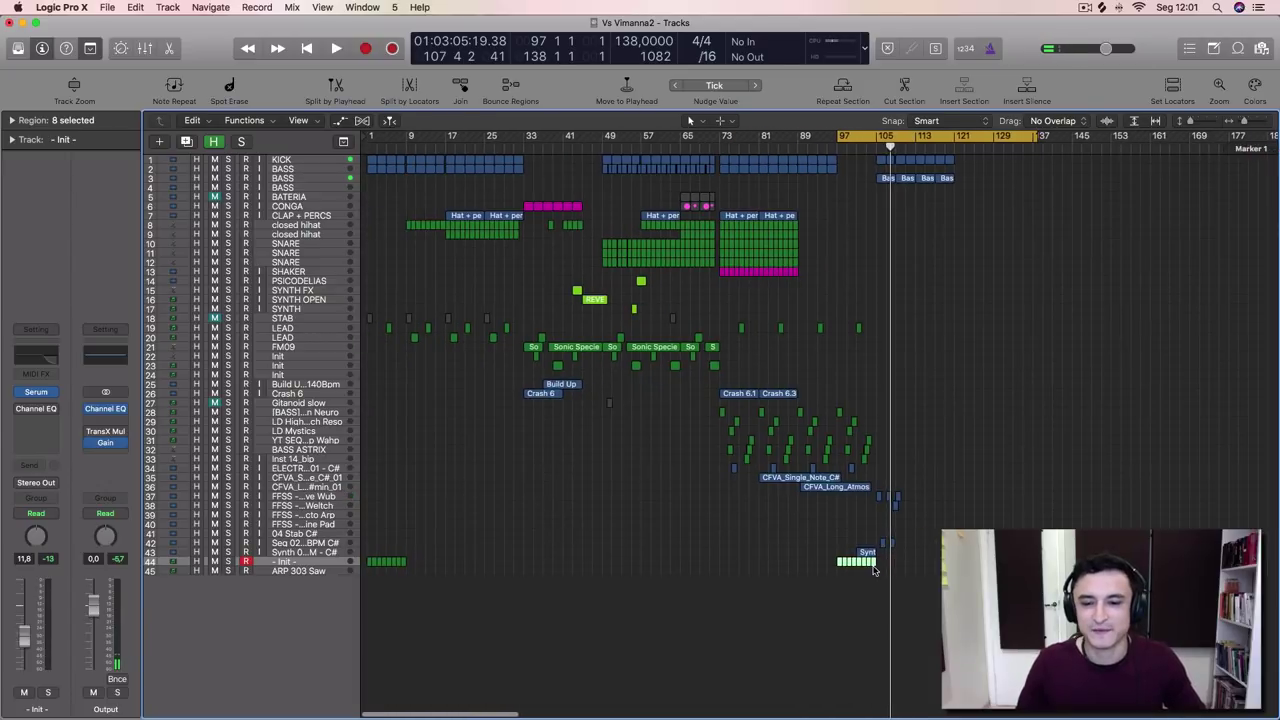
left_click_drag(876, 570, 811, 563)
key("Delete")
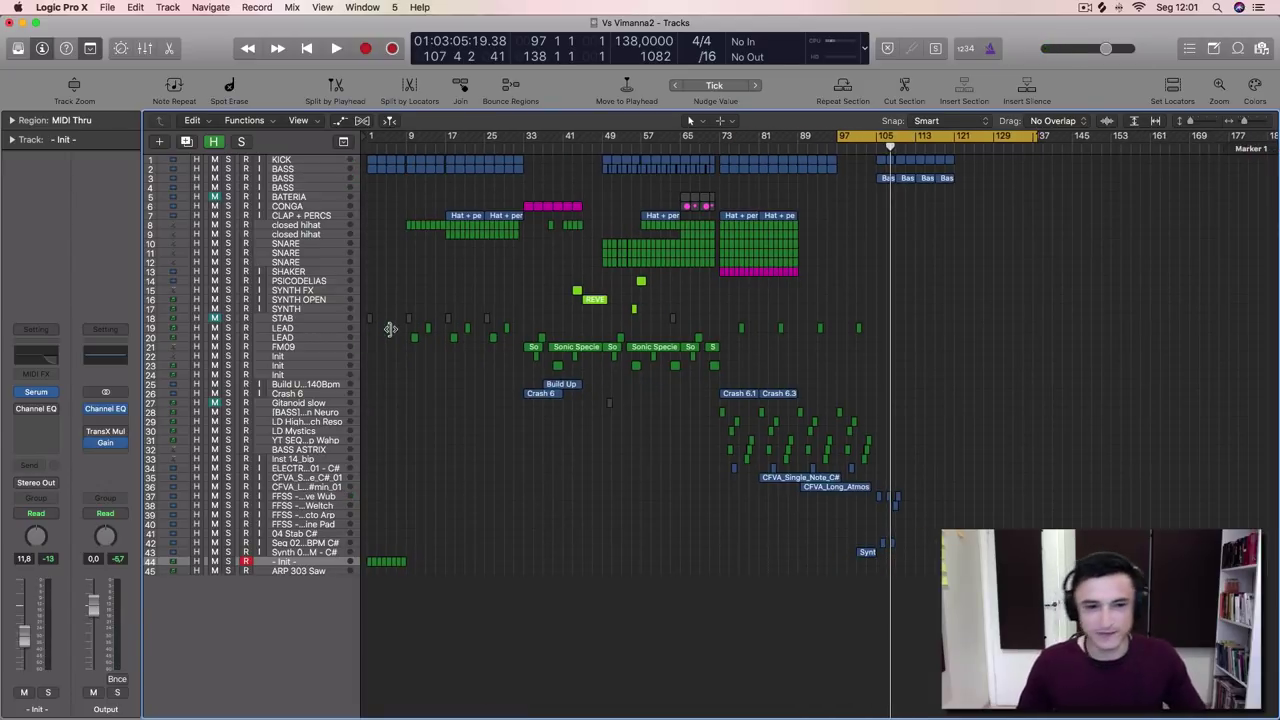
Set the cycle range to bars 1–9 and reopen Serum on the Init track
left_click_drag(364, 133, 376, 142)
scroll(443, 394, "up", 5)
scroll(443, 394, "left", 20)
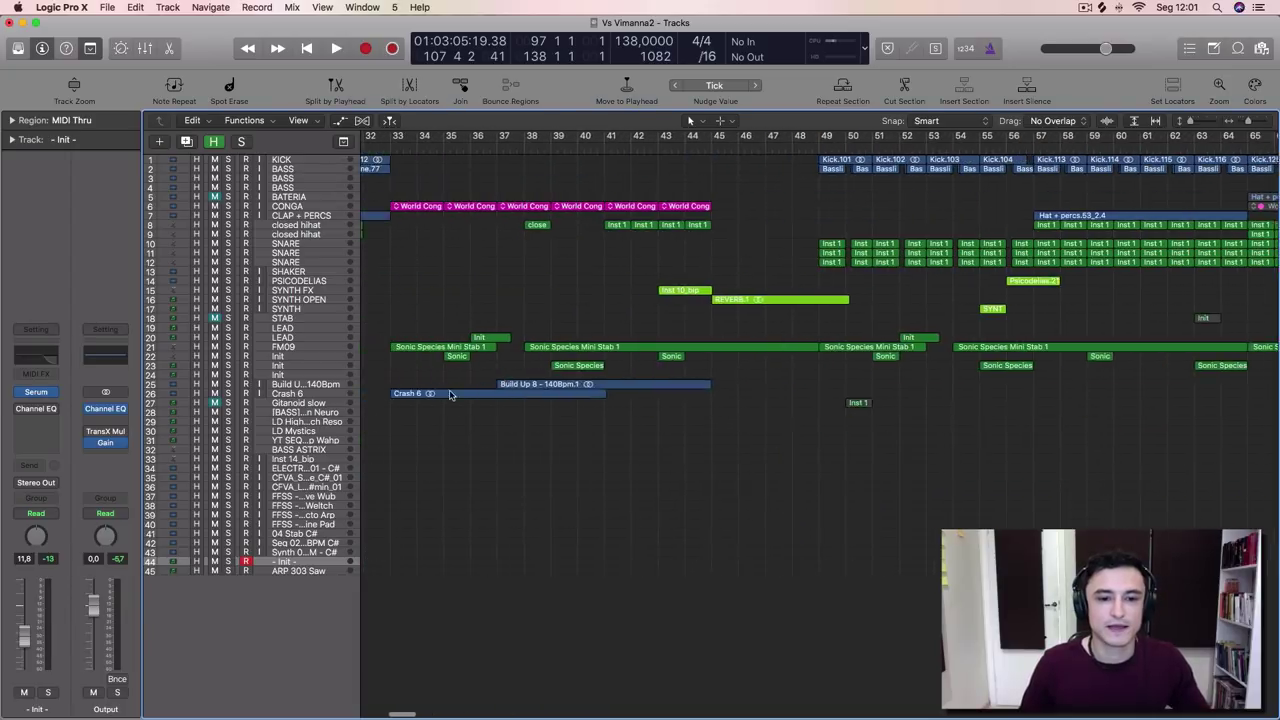
left_click_drag(369, 141, 586, 138)
left_click(43, 394)
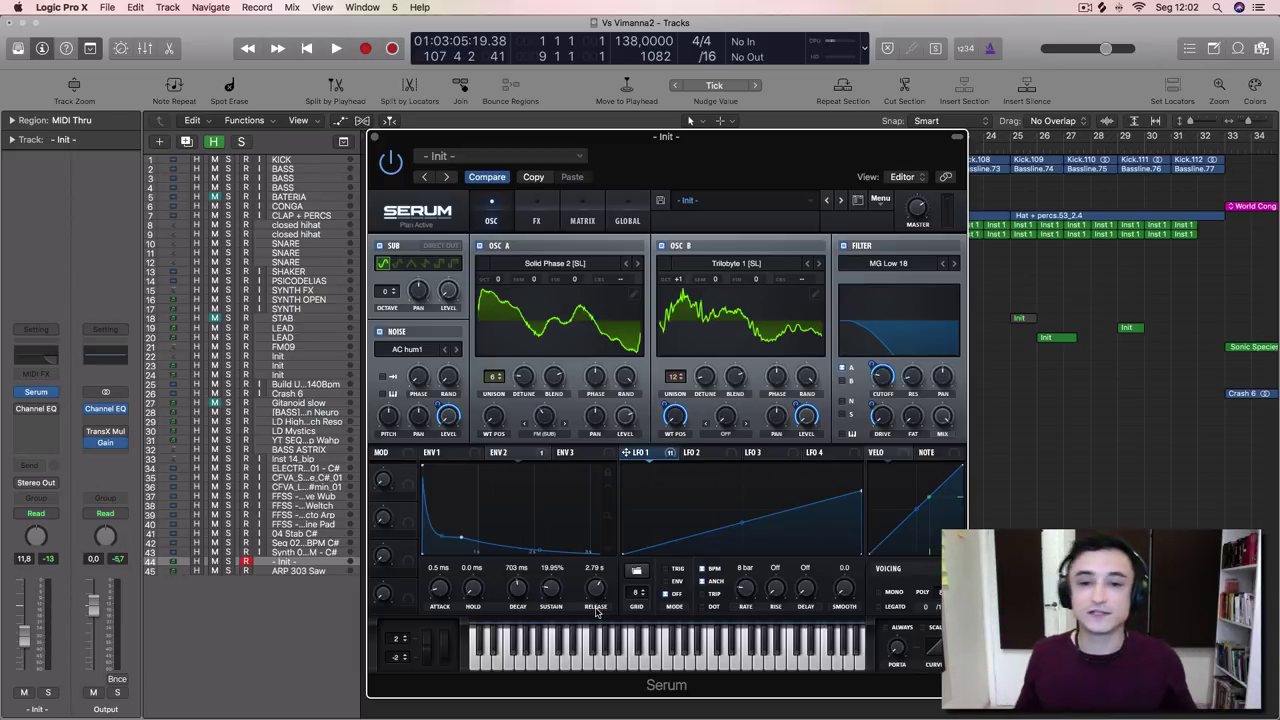
Play the arpeggio in the full mix from bar 1, turning cycling off during playback, and close Serum
key("space")
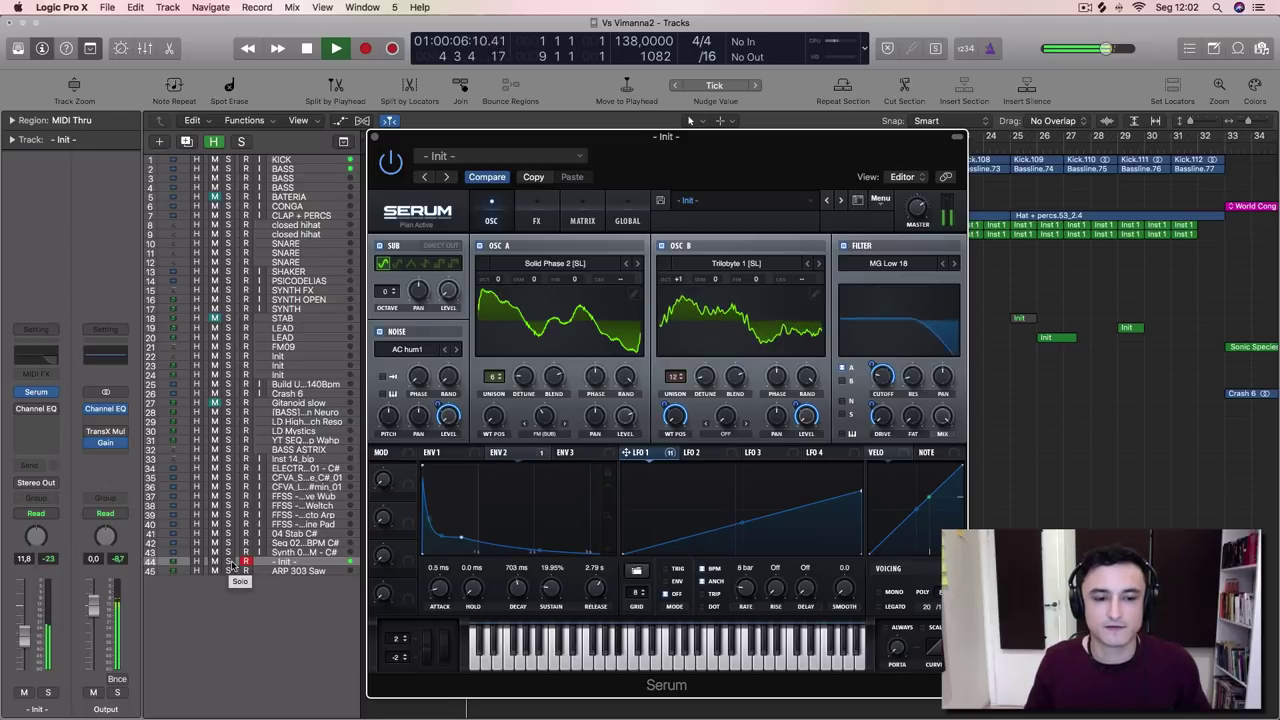
left_click_drag(545, 137, 944, 161)
left_click(553, 135)
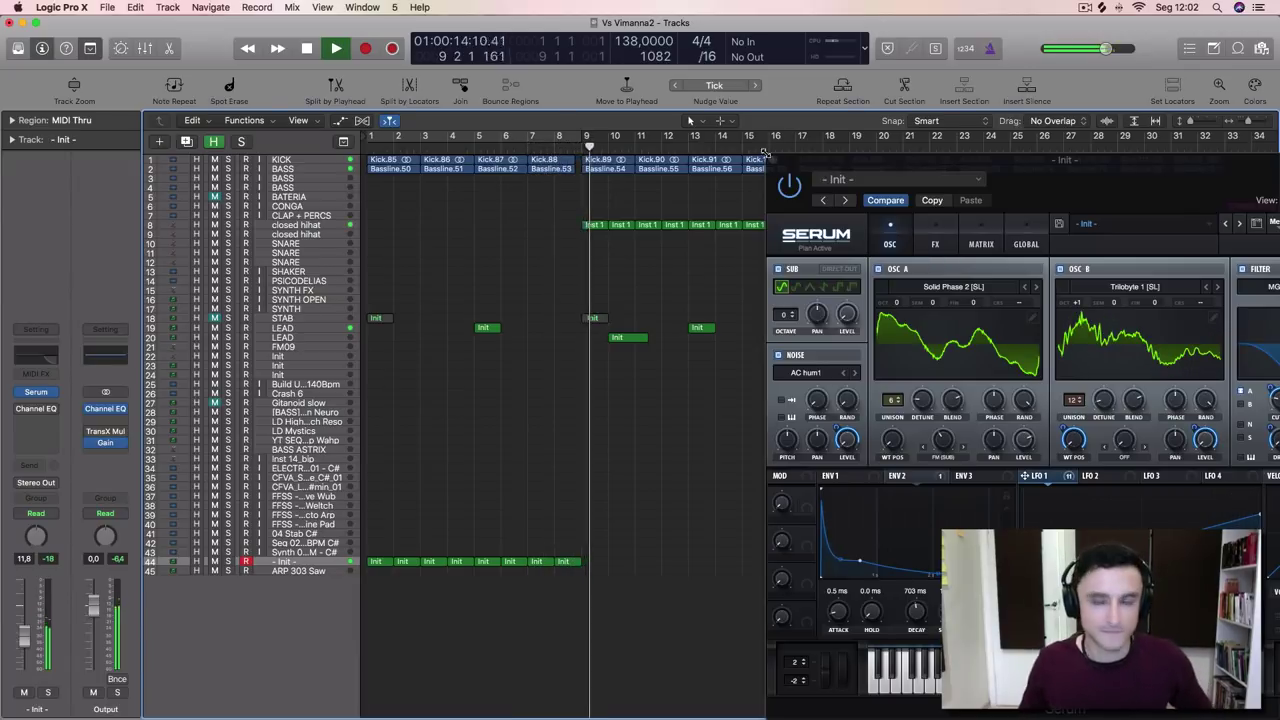
left_click_drag(872, 166, 447, 112)
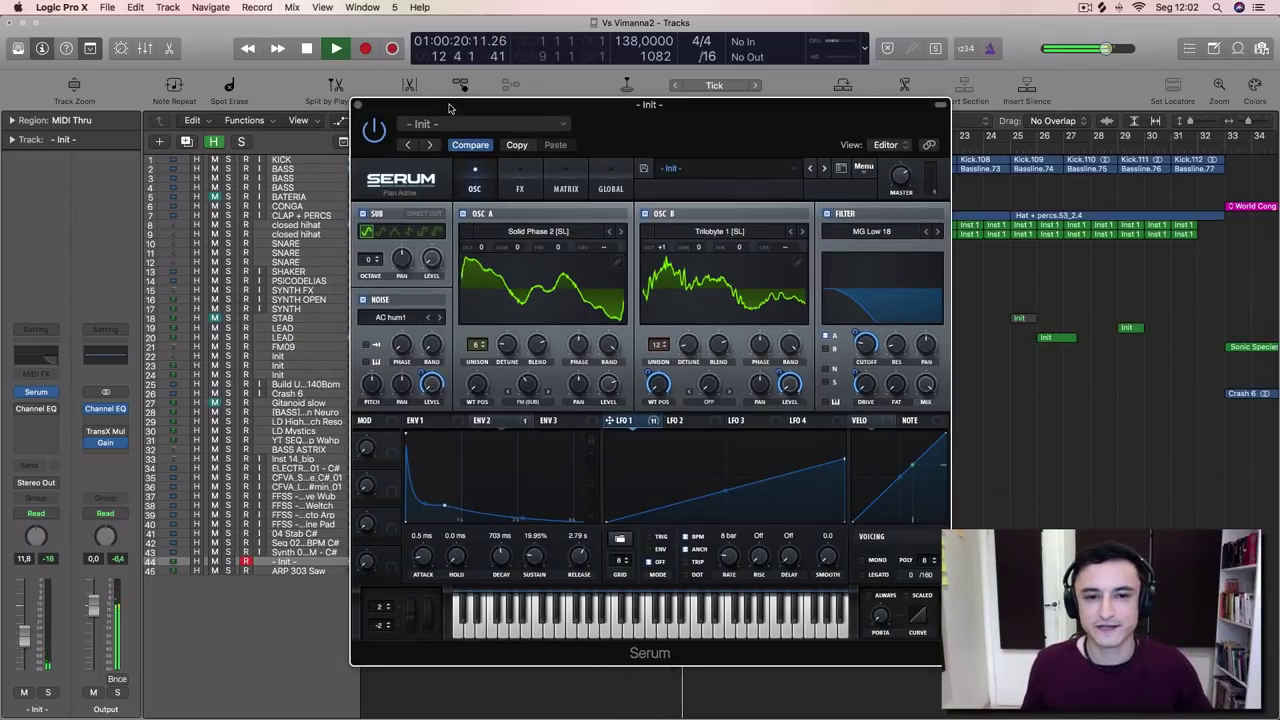
key("space")
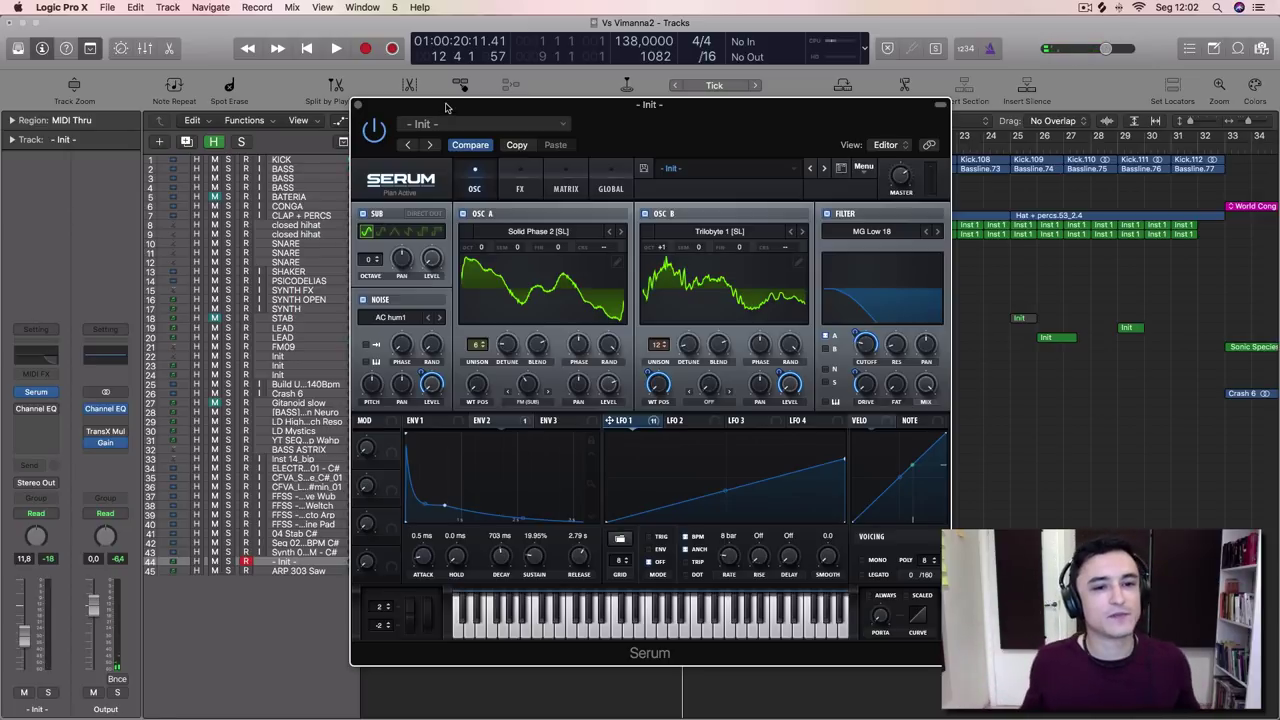
left_click(357, 104)
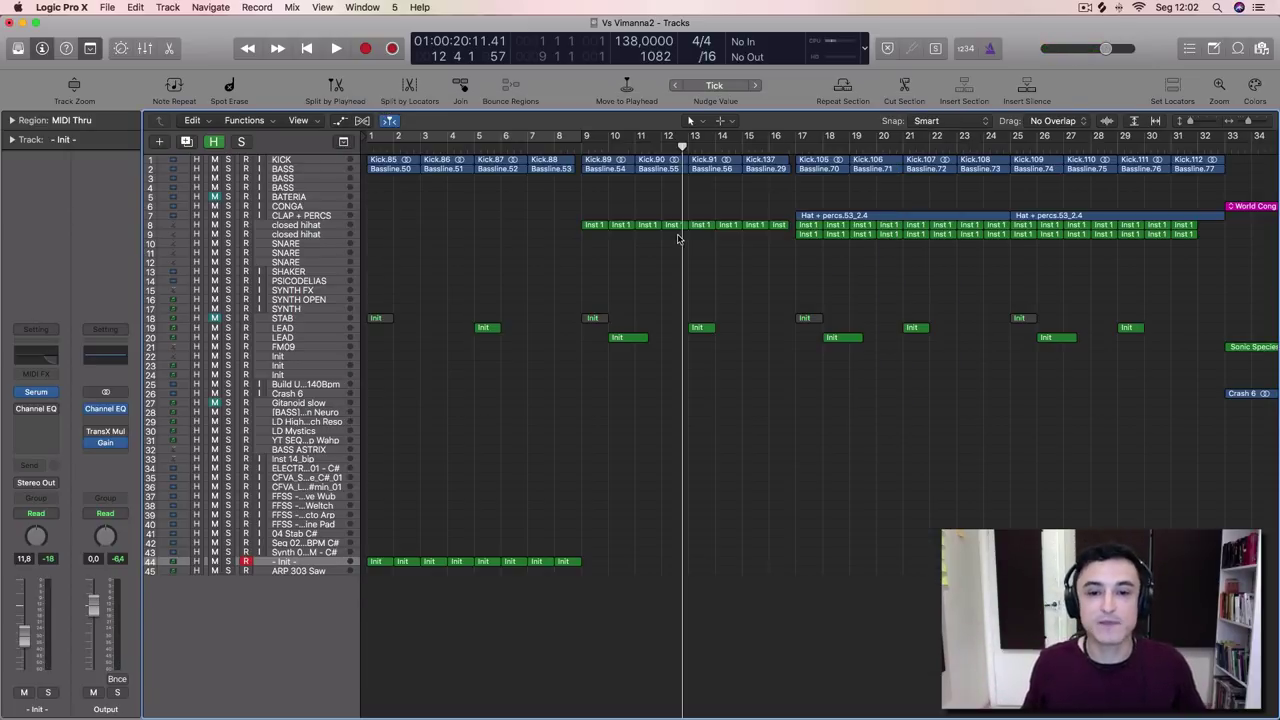
Examine the arrangement's opening section, comparing the Init arpeggio regions with the lead and stab regions
key("super+Right")
key("super+Right")
key("super+Right")
key("super+Right")
key("super+Down")
scroll(680, 237, "left", 10)
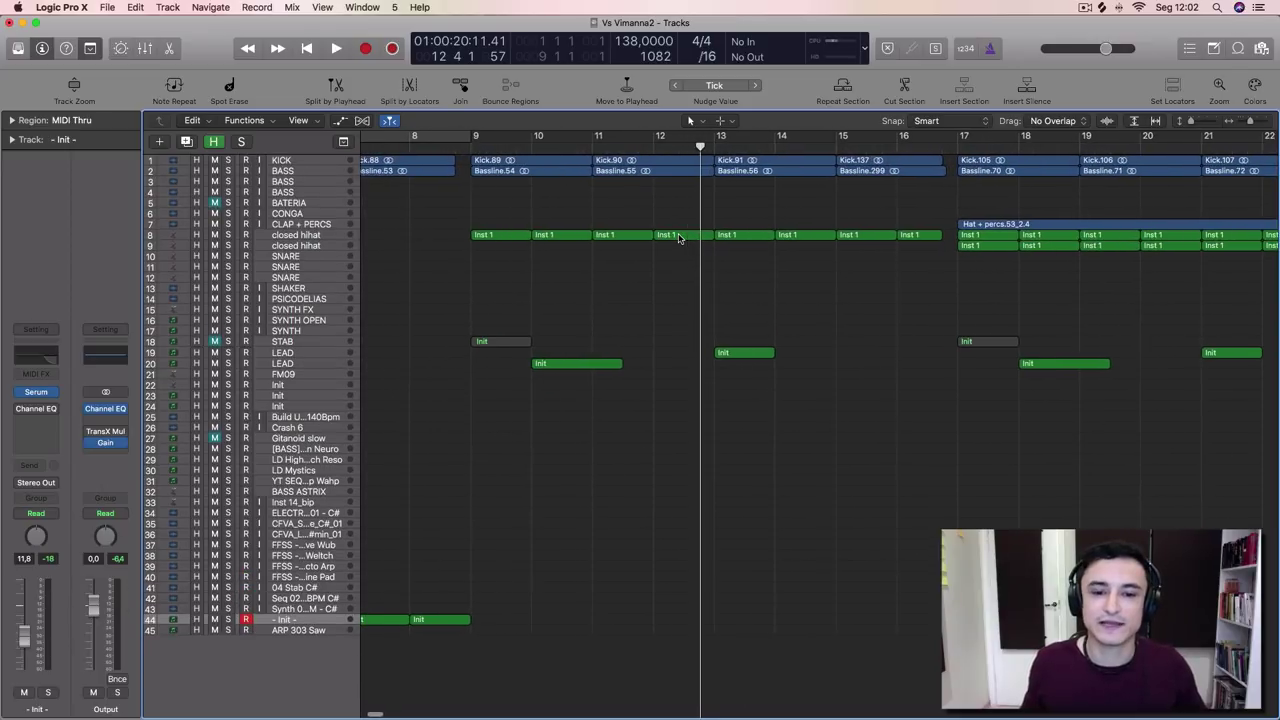
scroll(643, 361, "left", 4)
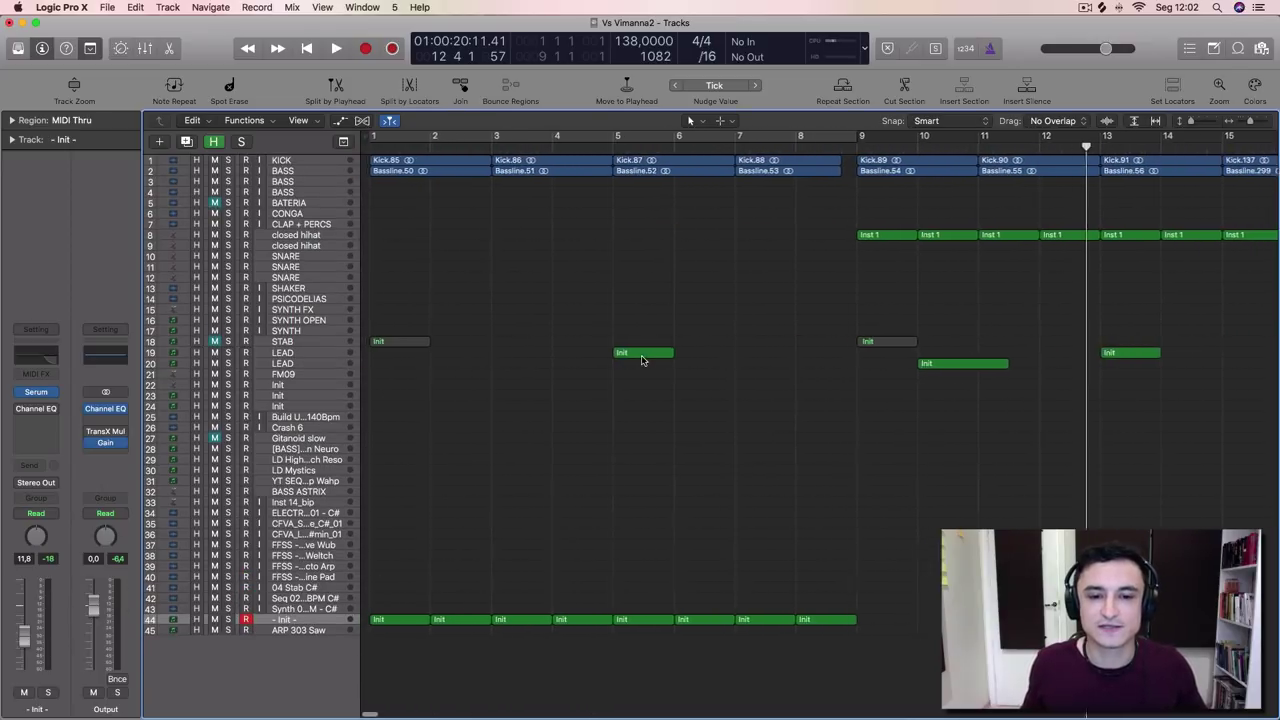
key("super+Left")
key("super+Left")
key("super+Left")
key("super+Left")
key("super+Left")
key("super+Left")
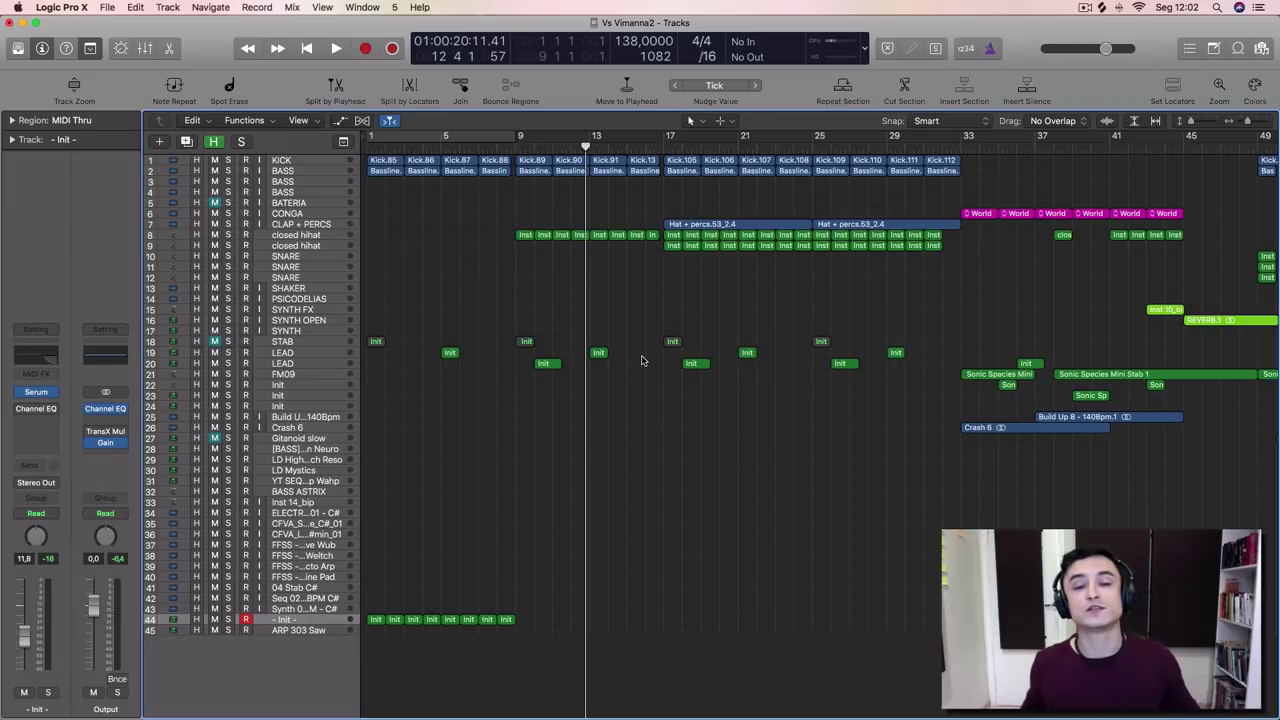